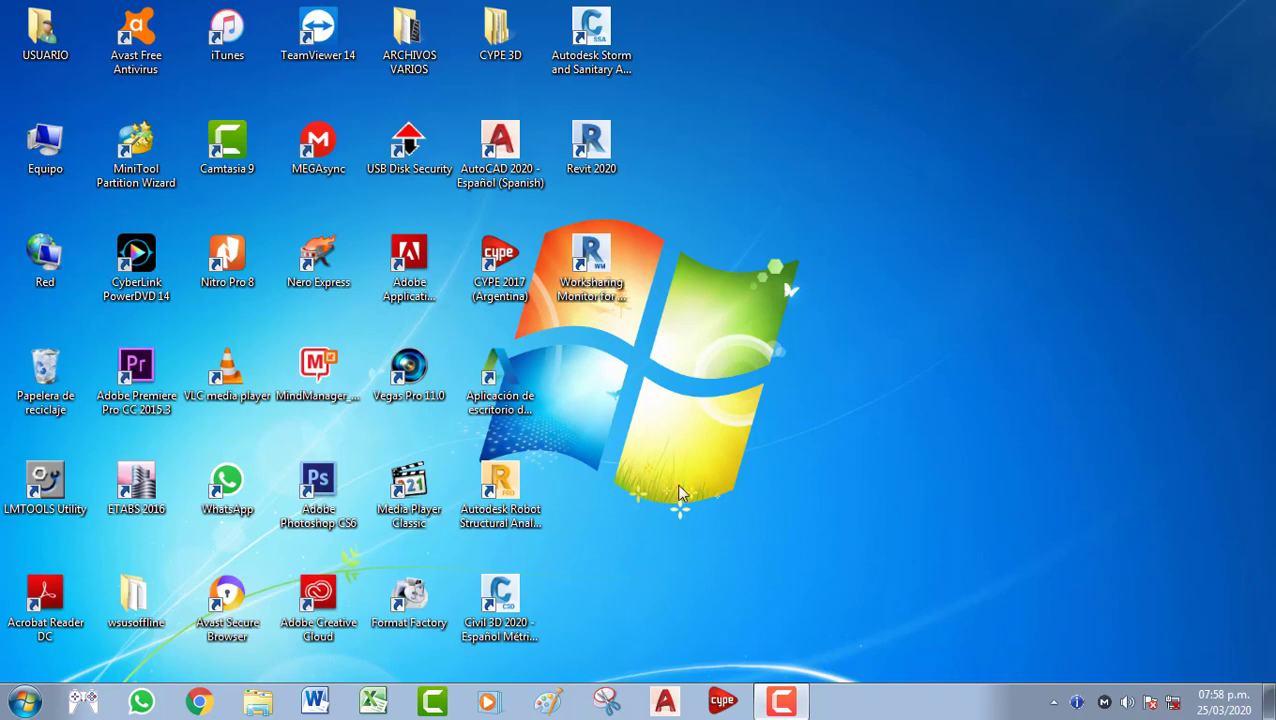
Start Robot Structural Analysis Professional 2020, open the recent project CLASE N° 8.rtd and dismiss the tip
double_click(499, 484)
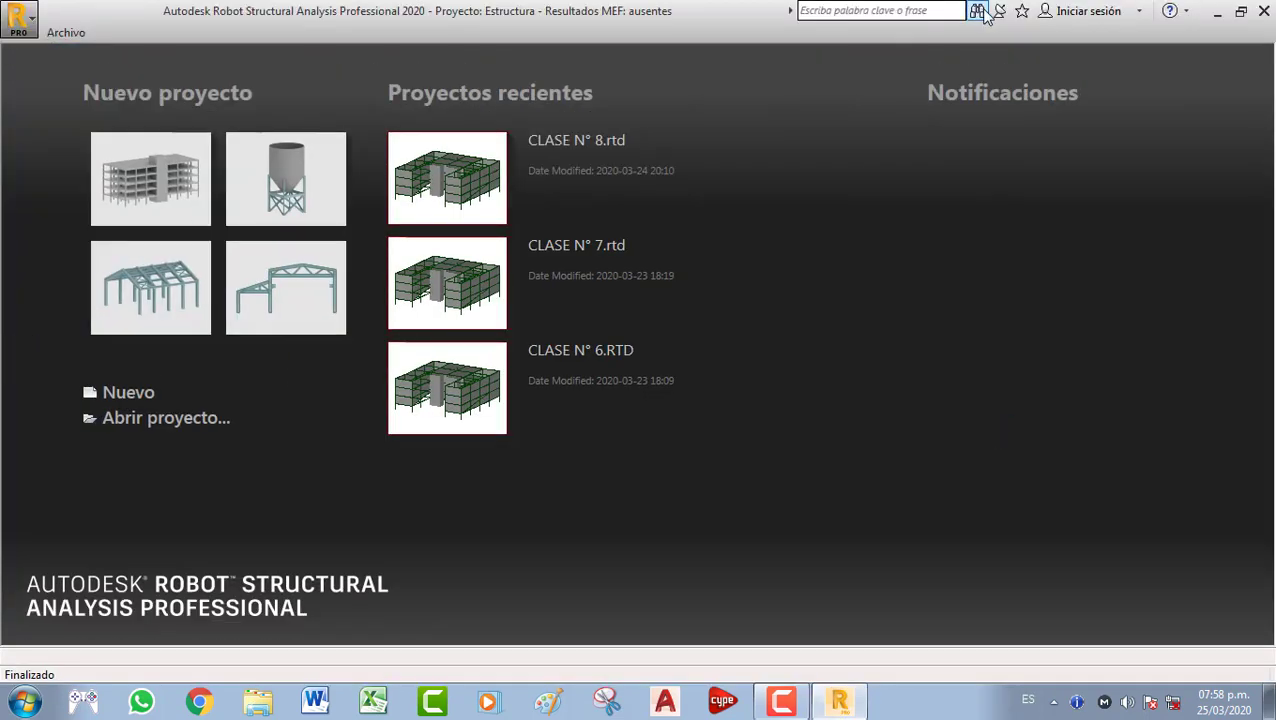
left_click(576, 145)
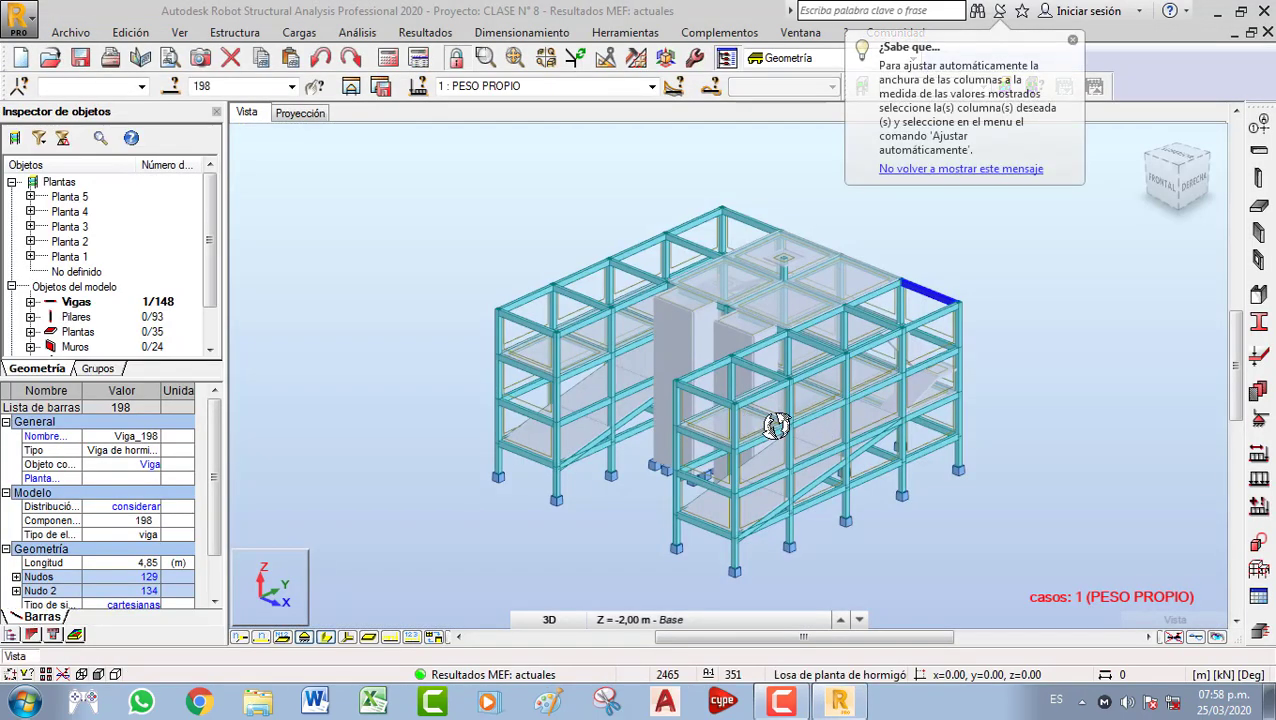
left_click(1073, 41)
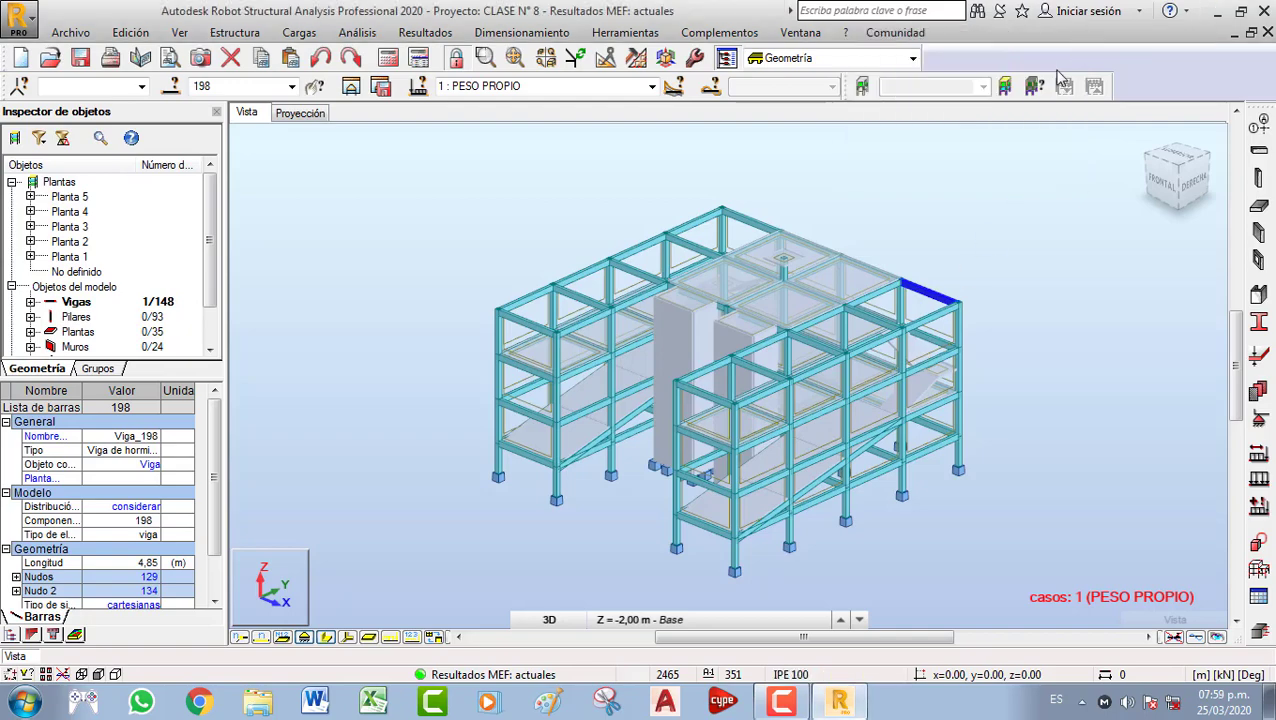
Show the finite element mesh on the building's slabs and walls, and hide it again
scroll(842, 299, "up", 4)
scroll(842, 299, "down", 3)
middle_click_drag(816, 304, 746, 298)
scroll(643, 441, "down", 1)
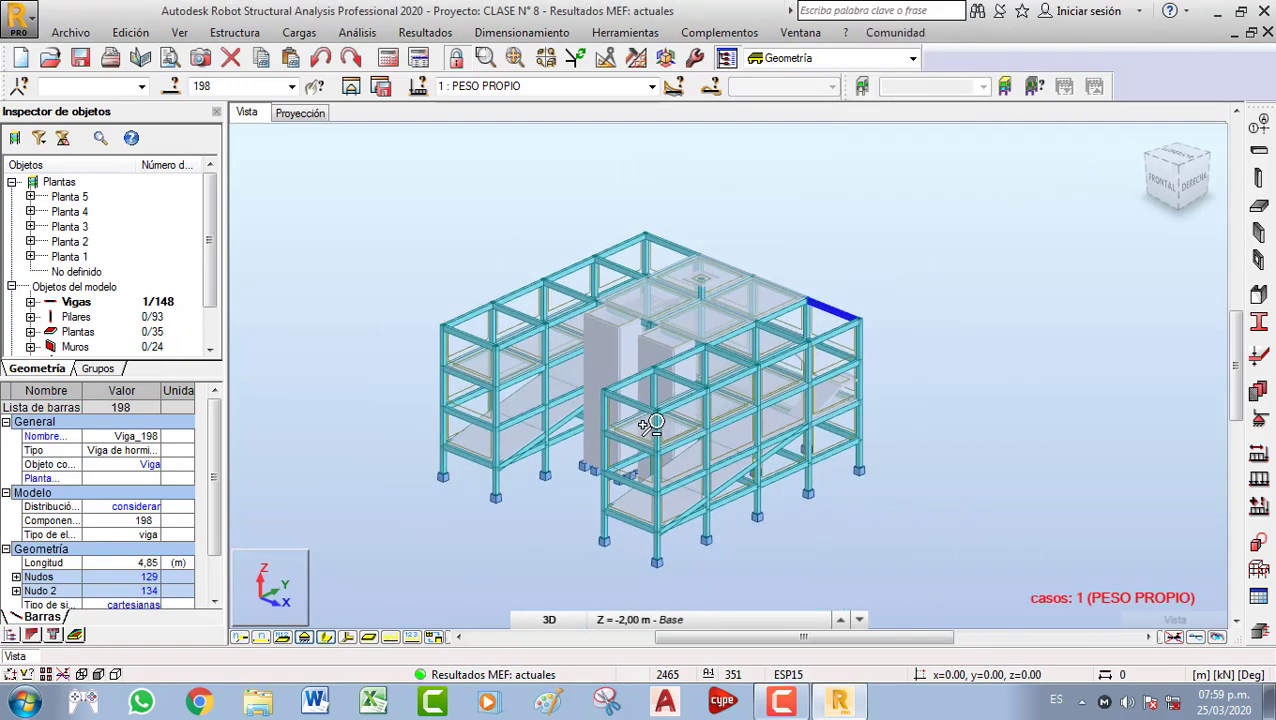
scroll(648, 432, "up", 2)
left_click(435, 638)
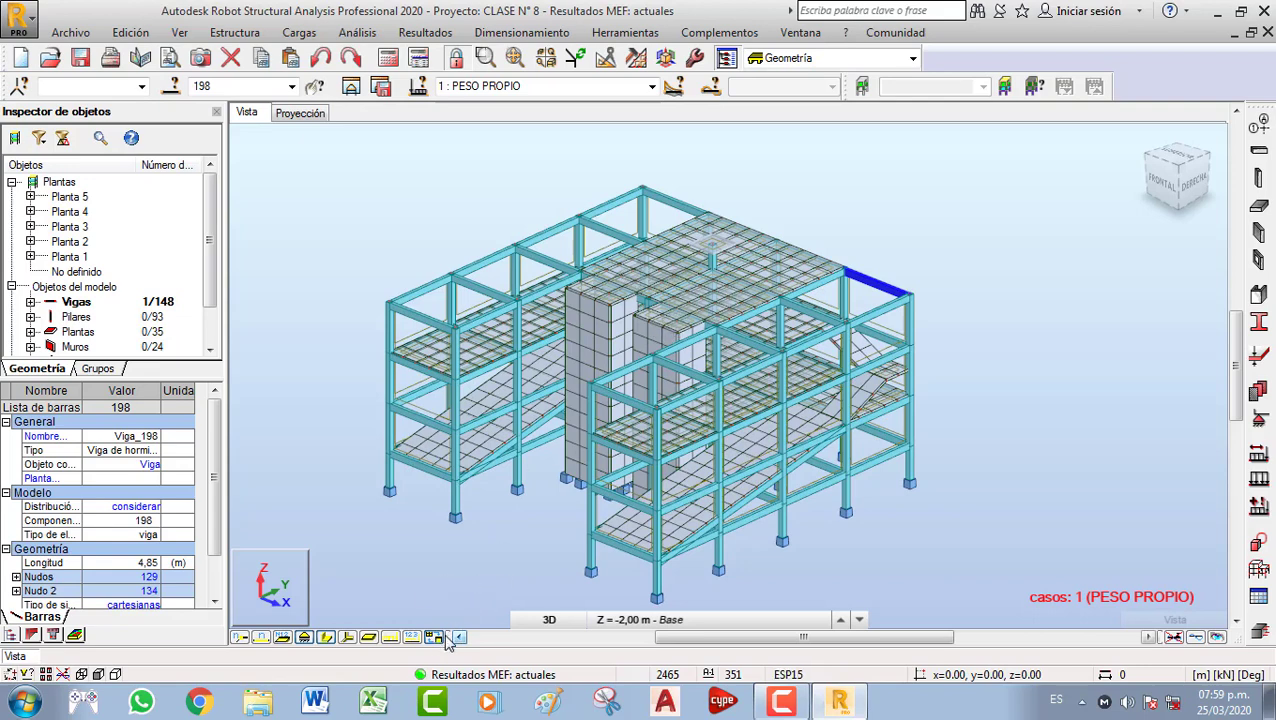
left_click(441, 641)
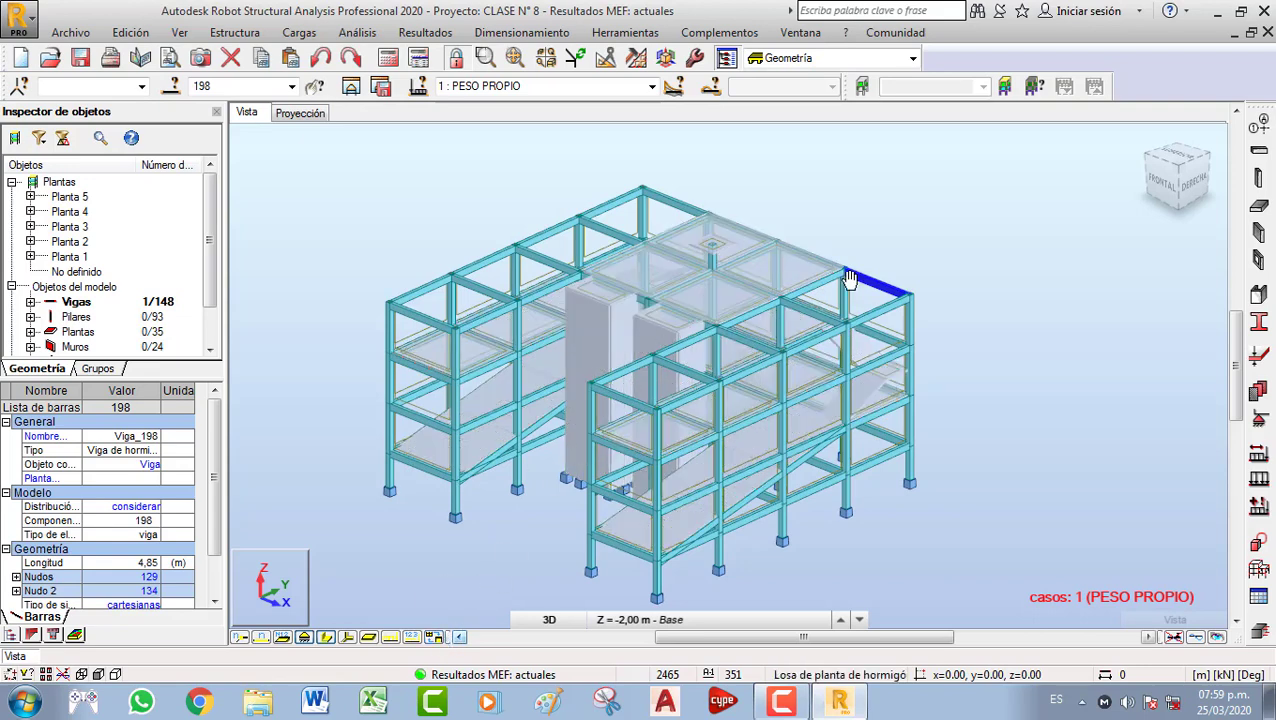
Clear the selection and examine the building's frames, slabs, ramps and shear walls from several sides, ending at the front
left_click(903, 249)
scroll(903, 251, "down", 1)
middle_click_drag(903, 253, 806, 248)
scroll(828, 334, "down", 1)
scroll(650, 285, "up", 2)
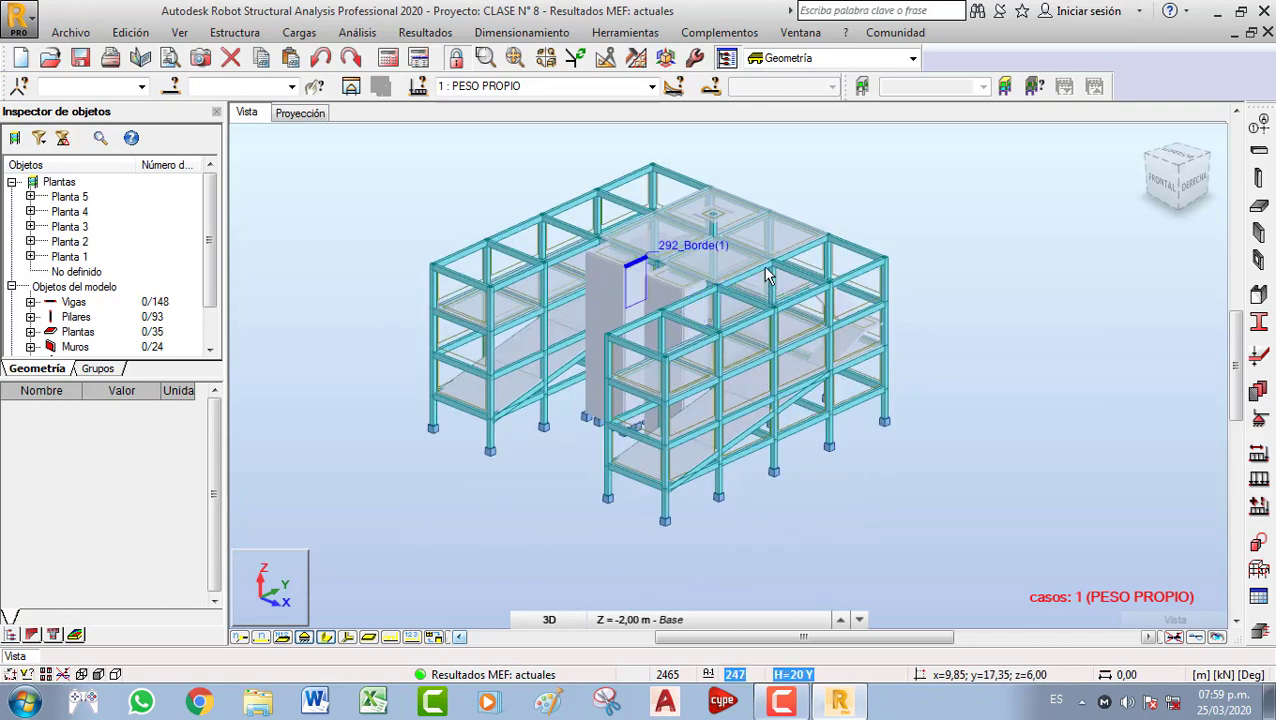
middle_click_drag(735, 335, 715, 371)
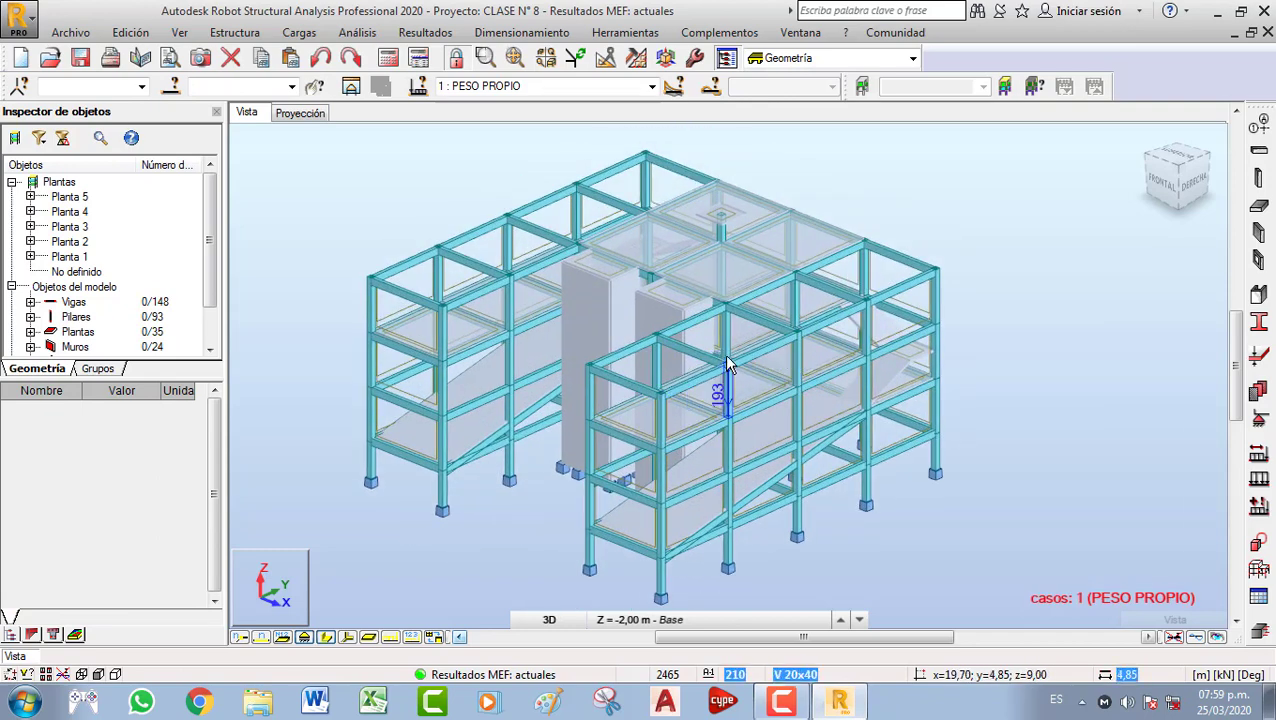
scroll(525, 325, "up", 1)
scroll(390, 333, "up", 1)
scroll(365, 308, "up", 3)
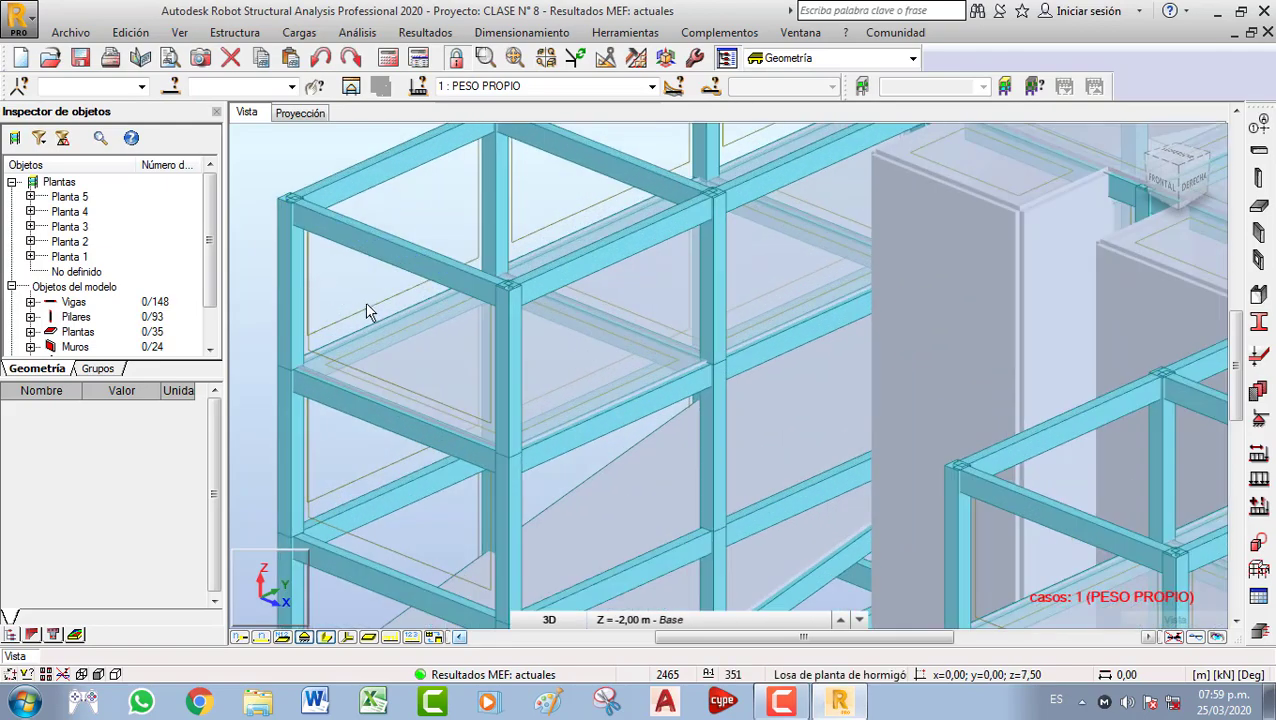
scroll(367, 312, "down", 5)
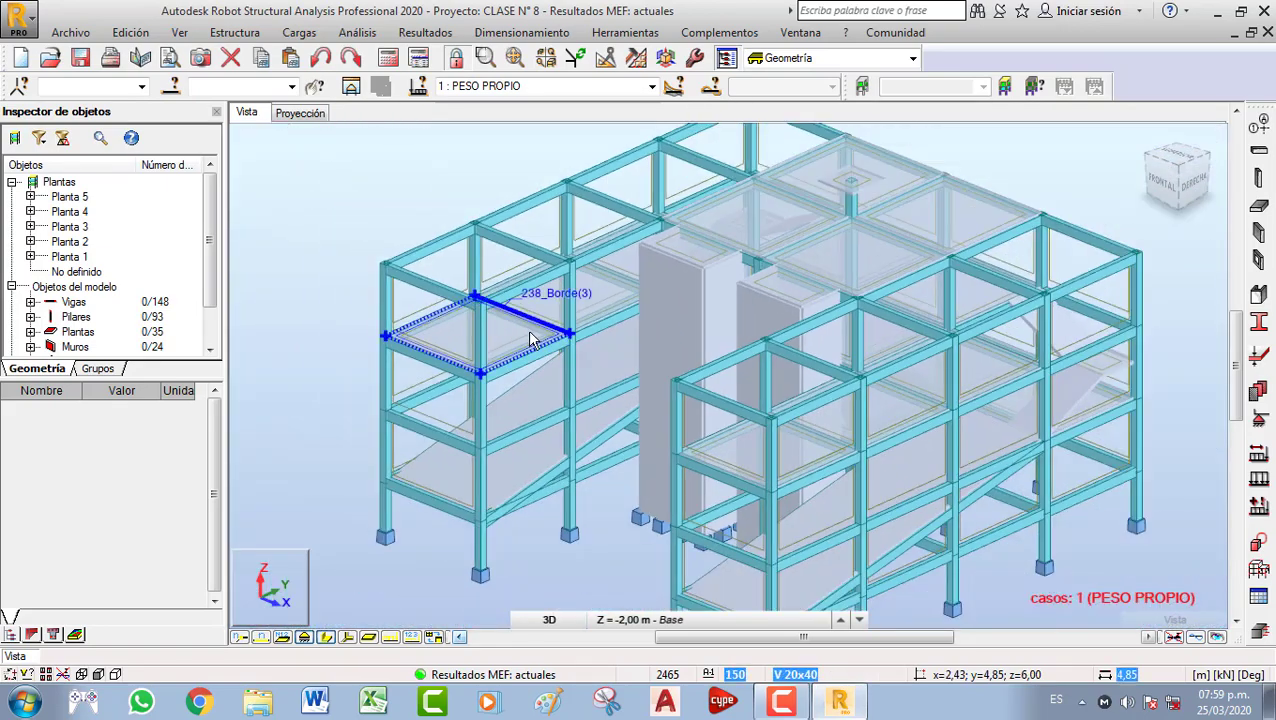
middle_click_drag(581, 355, 485, 298, "shift")
scroll(485, 298, "up", 2)
scroll(485, 298, "up", 2)
scroll(550, 340, "down", 3)
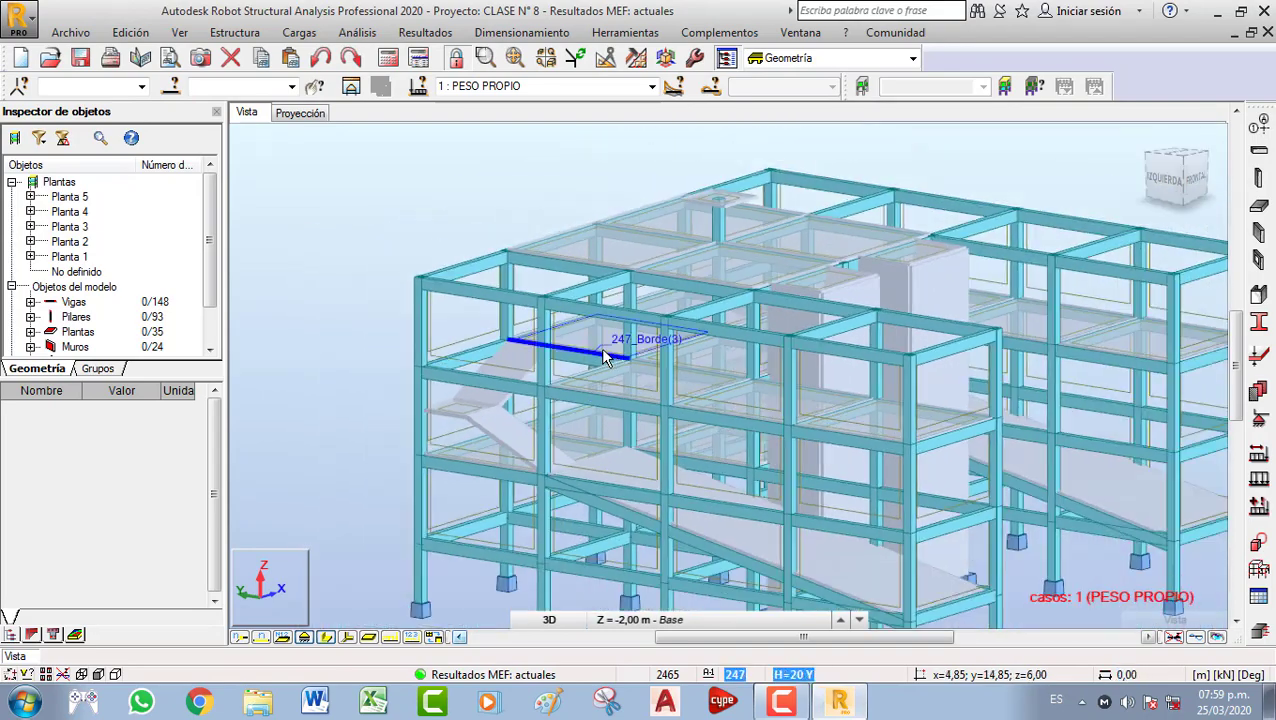
scroll(657, 360, "up", 1)
middle_click_drag(694, 359, 740, 373, "shift")
scroll(627, 404, "up", 4)
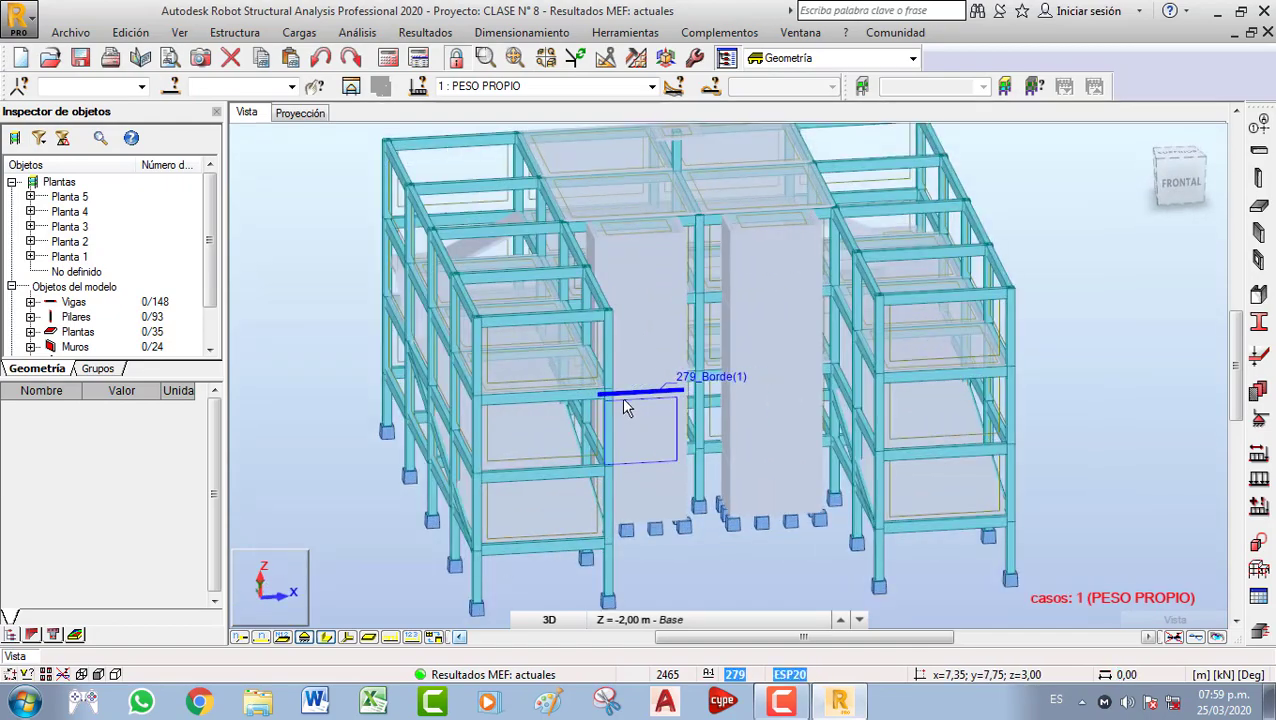
scroll(588, 403, "up", 2)
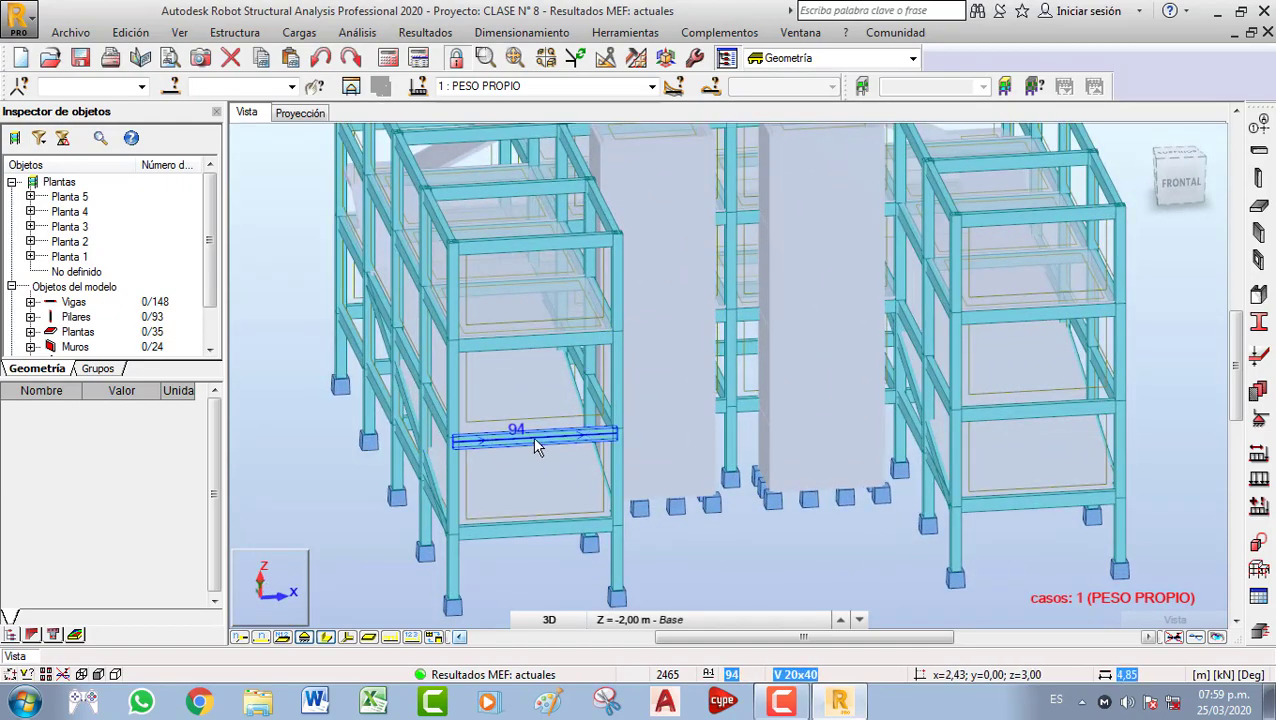
Open the RC beam reinforcement design for front beam 94 and review the simple load cases in its parameters
left_click(534, 441)
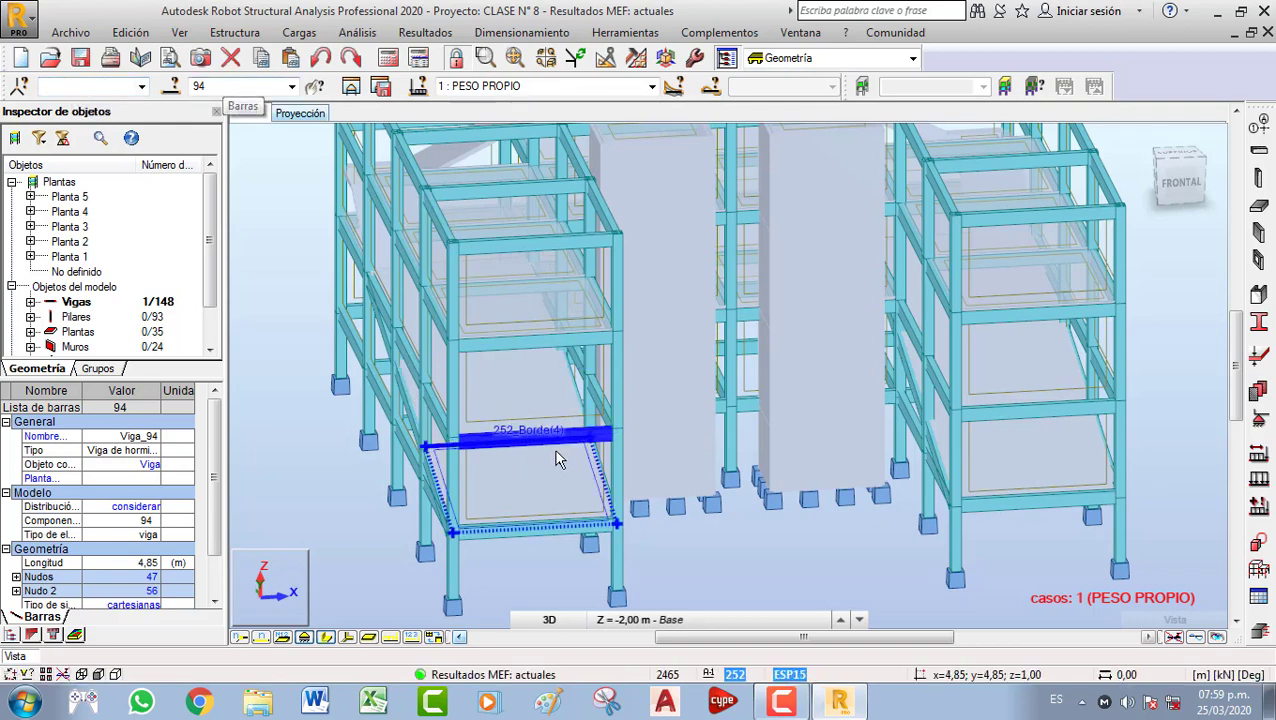
left_click(1262, 634)
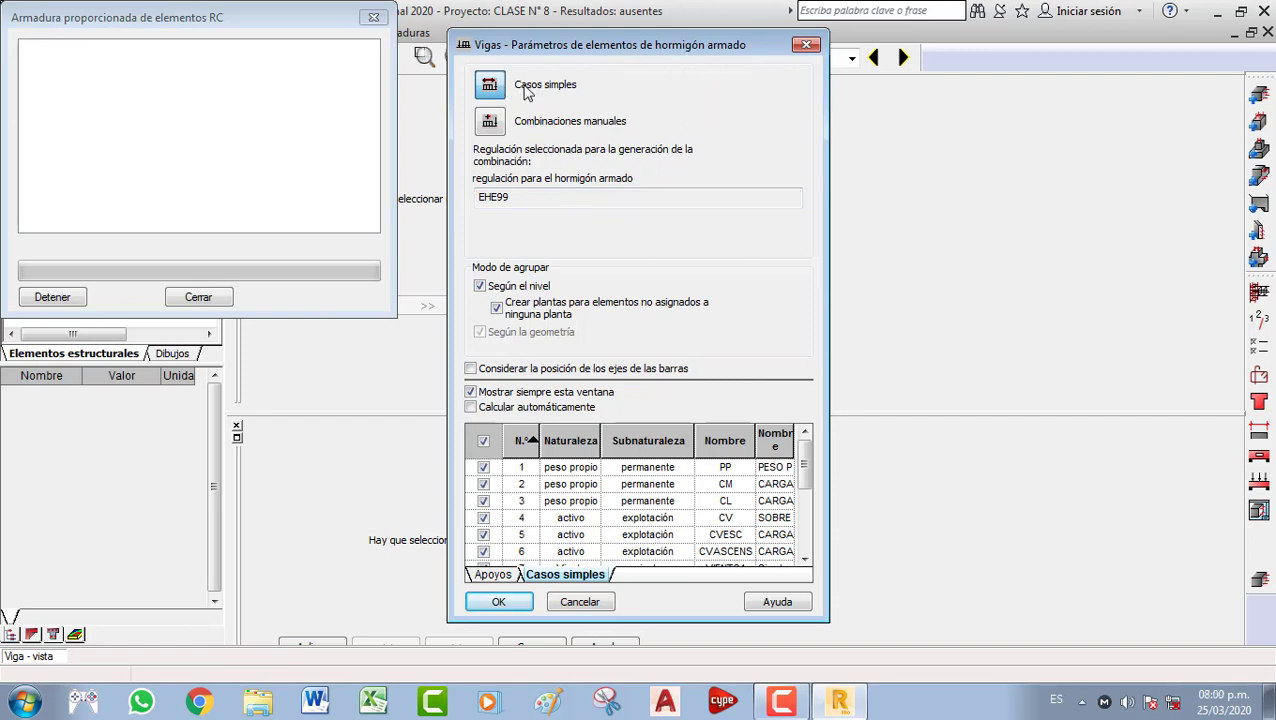
mouse_move(805, 486)
left_mouse_down()
mouse_move(810, 545)
mouse_move(811, 469)
left_mouse_up()
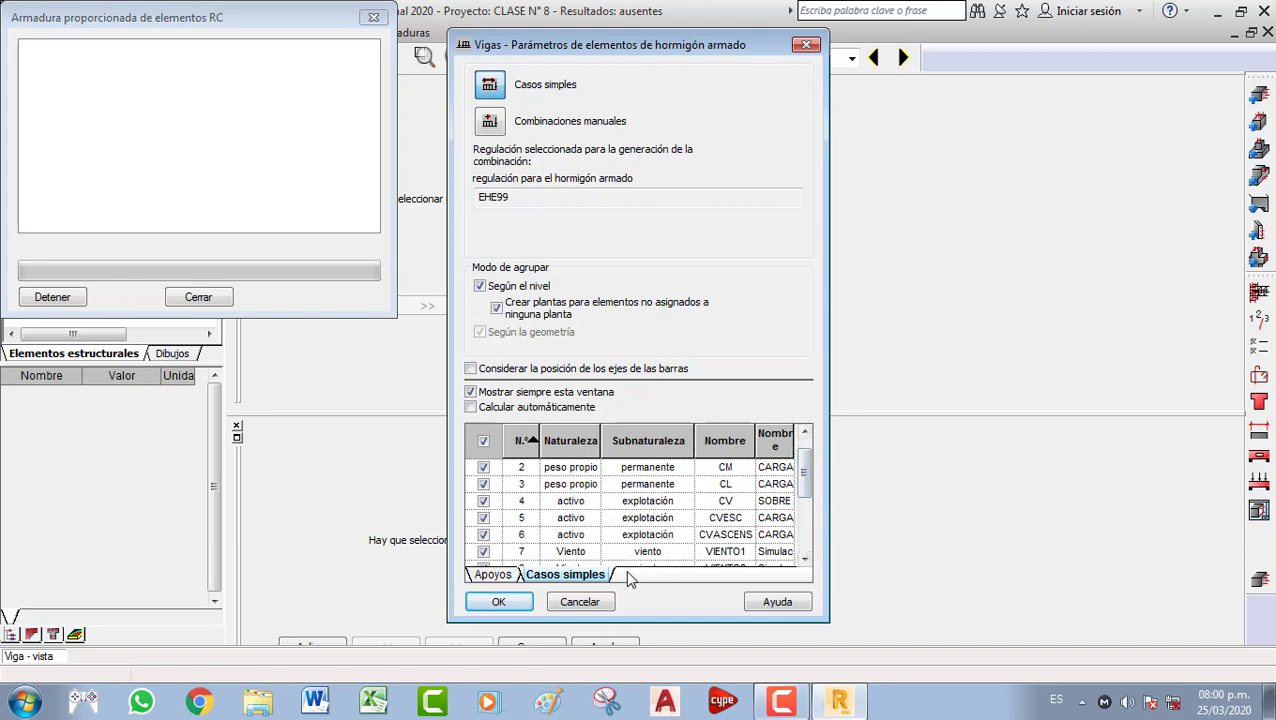
mouse_move(806, 485)
left_mouse_down()
mouse_move(803, 537)
mouse_move(805, 462)
left_mouse_up()
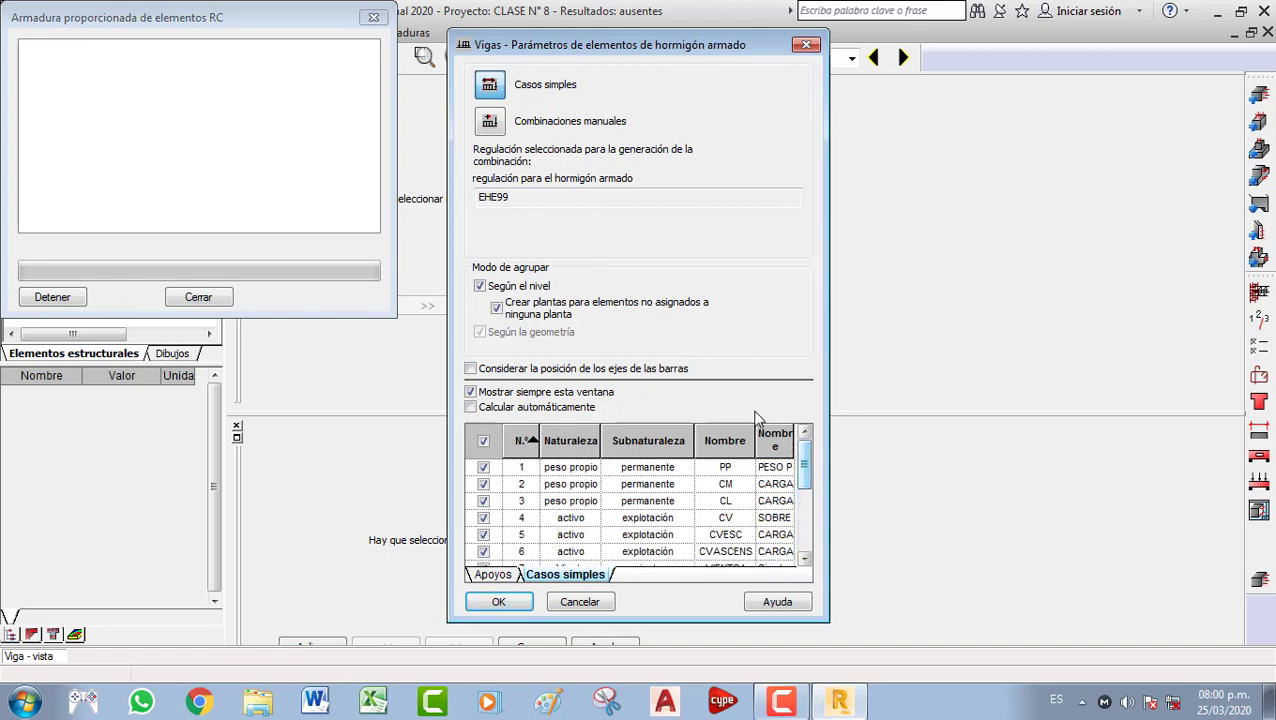
Use the manual combinations COMB1 to COMB10 for the beam's reinforcement design and accept the parameters
left_click(491, 122)
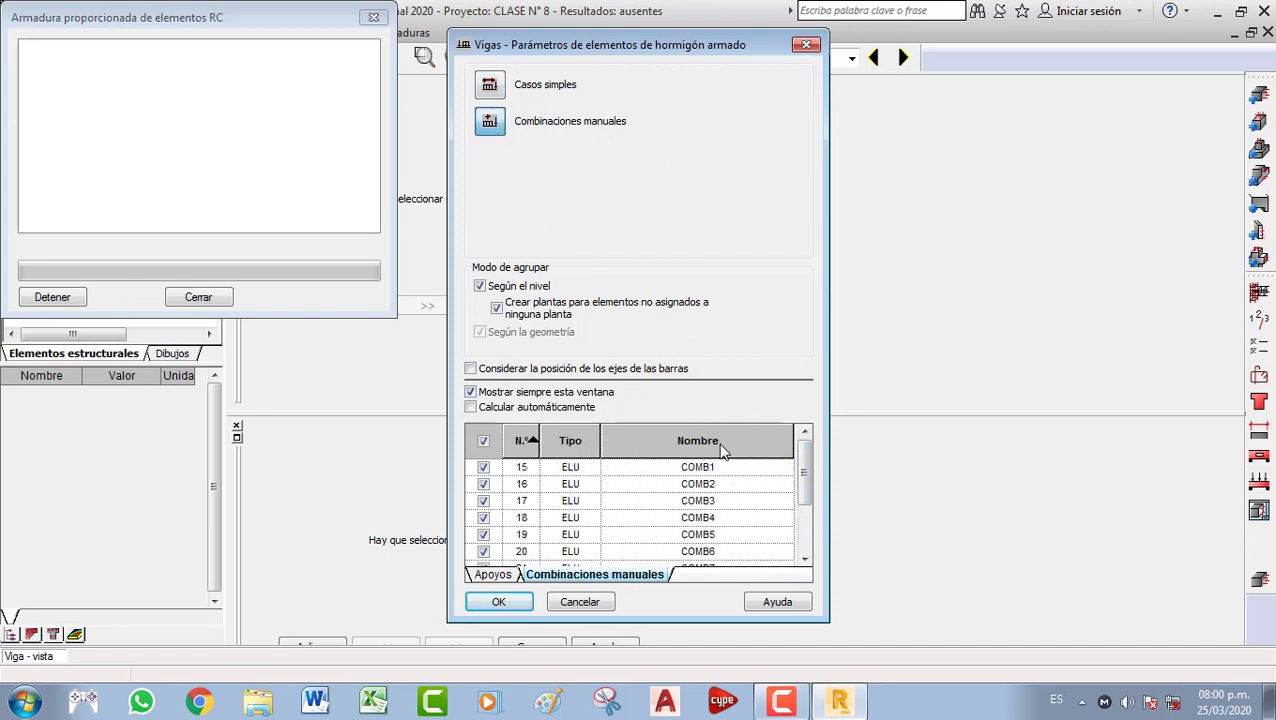
left_click_drag(806, 484, 806, 506)
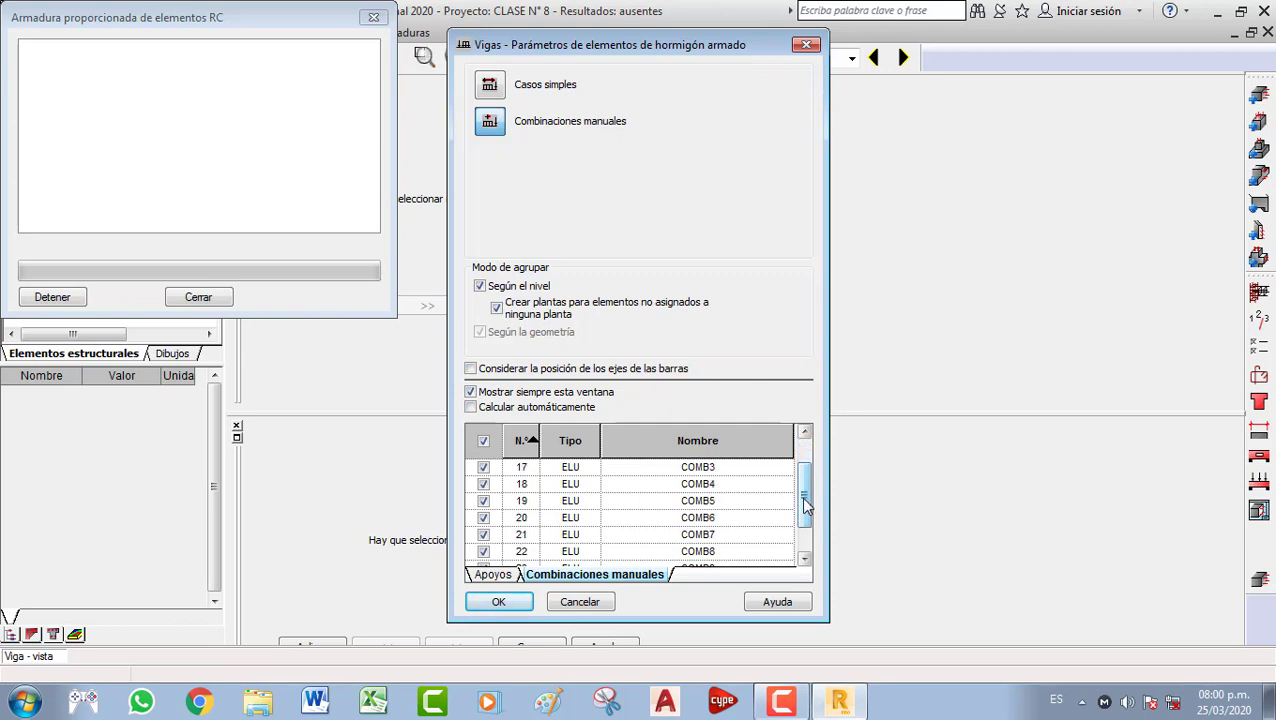
scroll(815, 531, "down", 1)
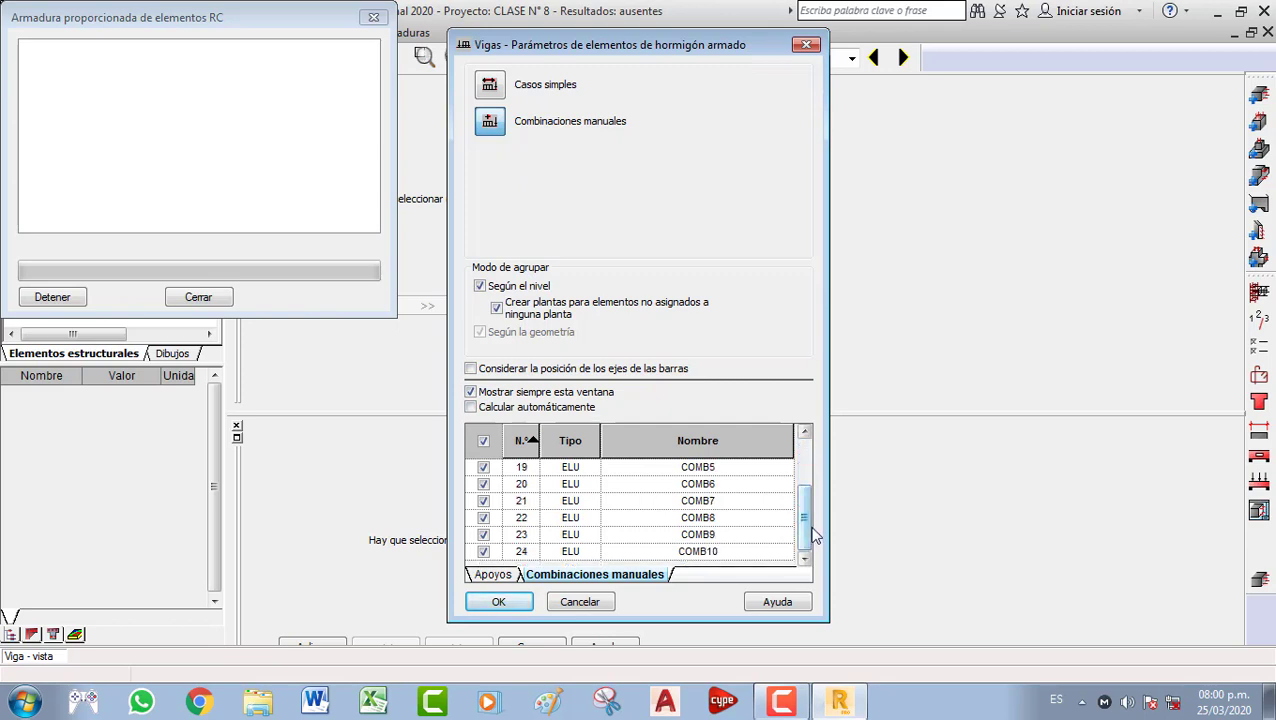
left_click_drag(806, 522, 806, 470)
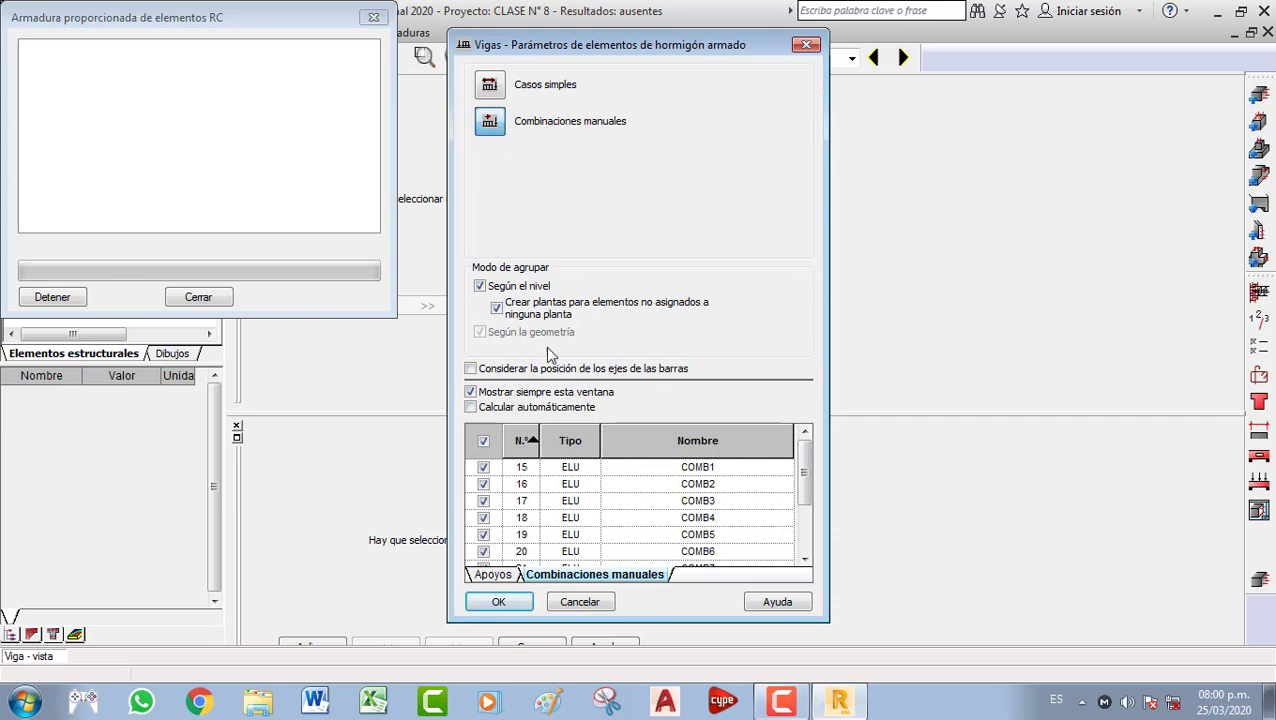
left_click(499, 602)
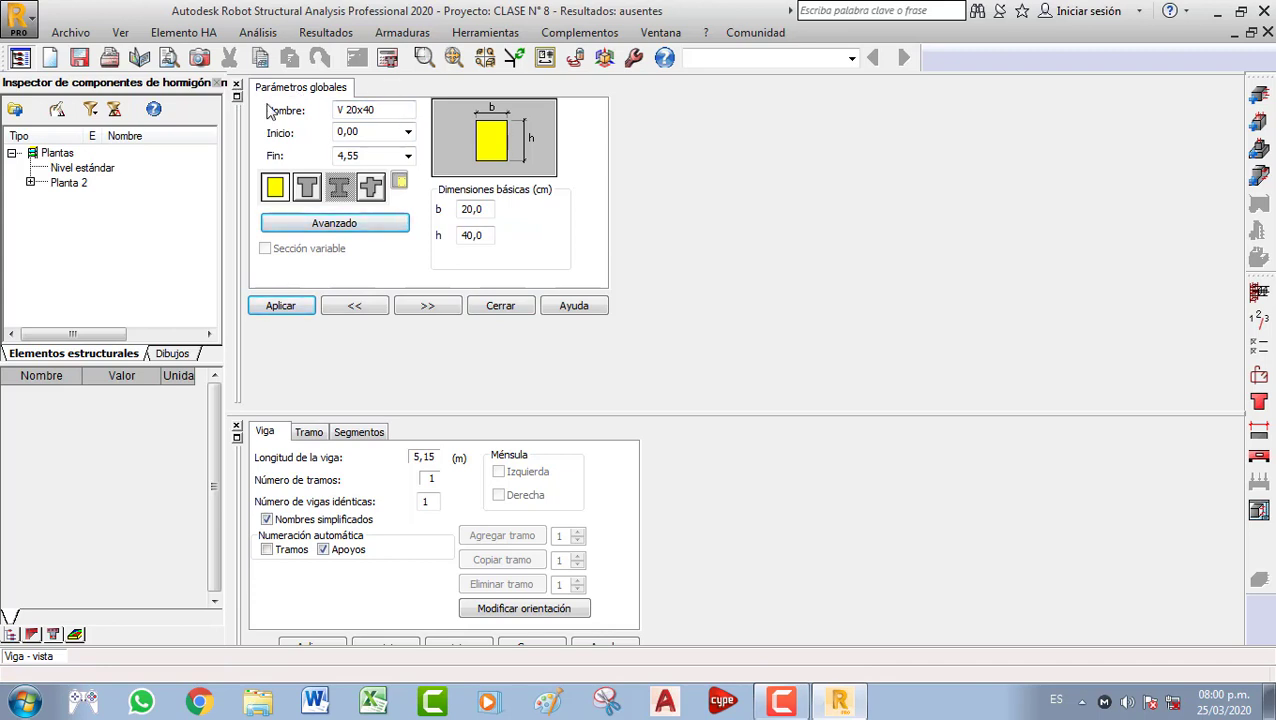
Close the section definition, then enlarge the beam elevation view and frame the beam in it
left_click(500, 306)
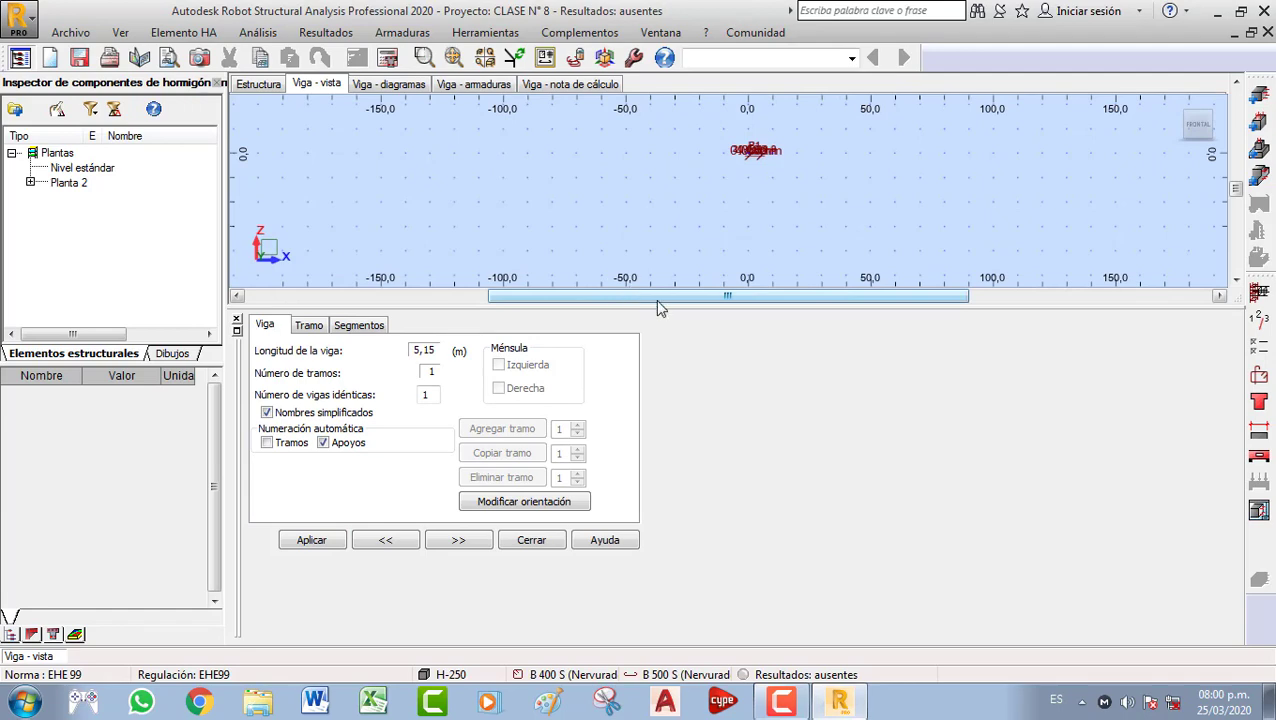
left_click_drag(665, 308, 670, 404)
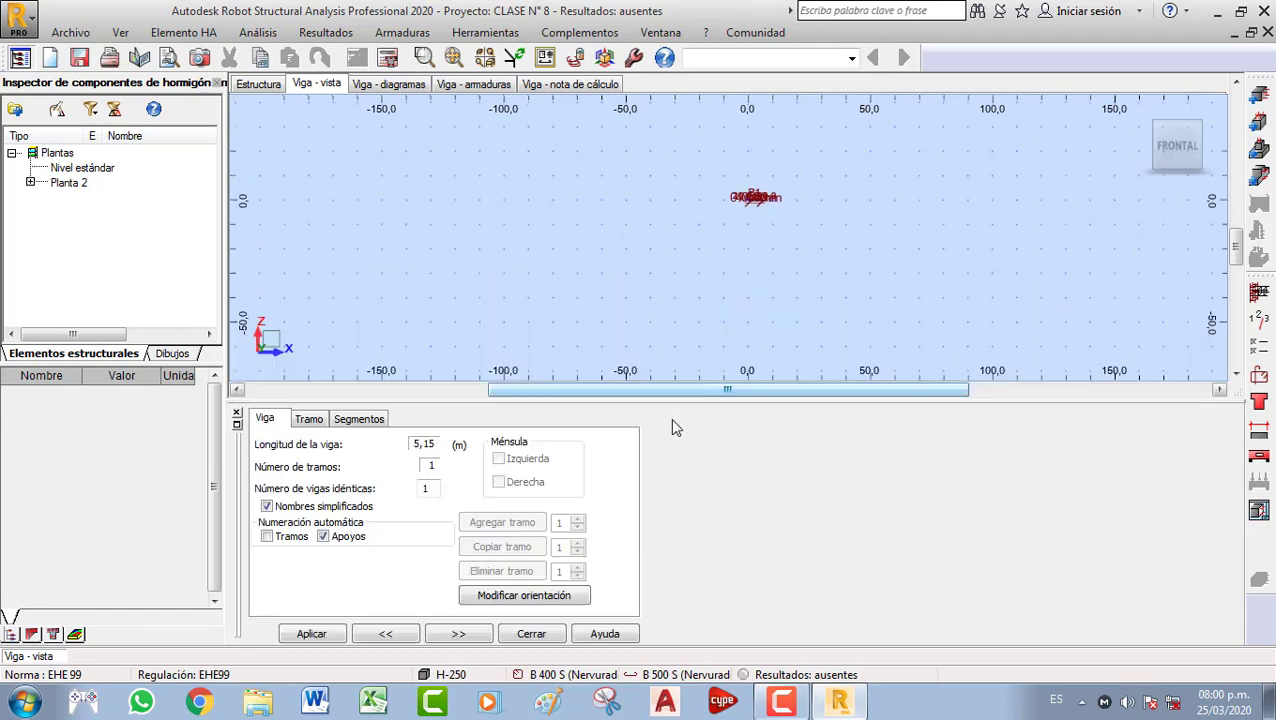
scroll(730, 220, "up", 6)
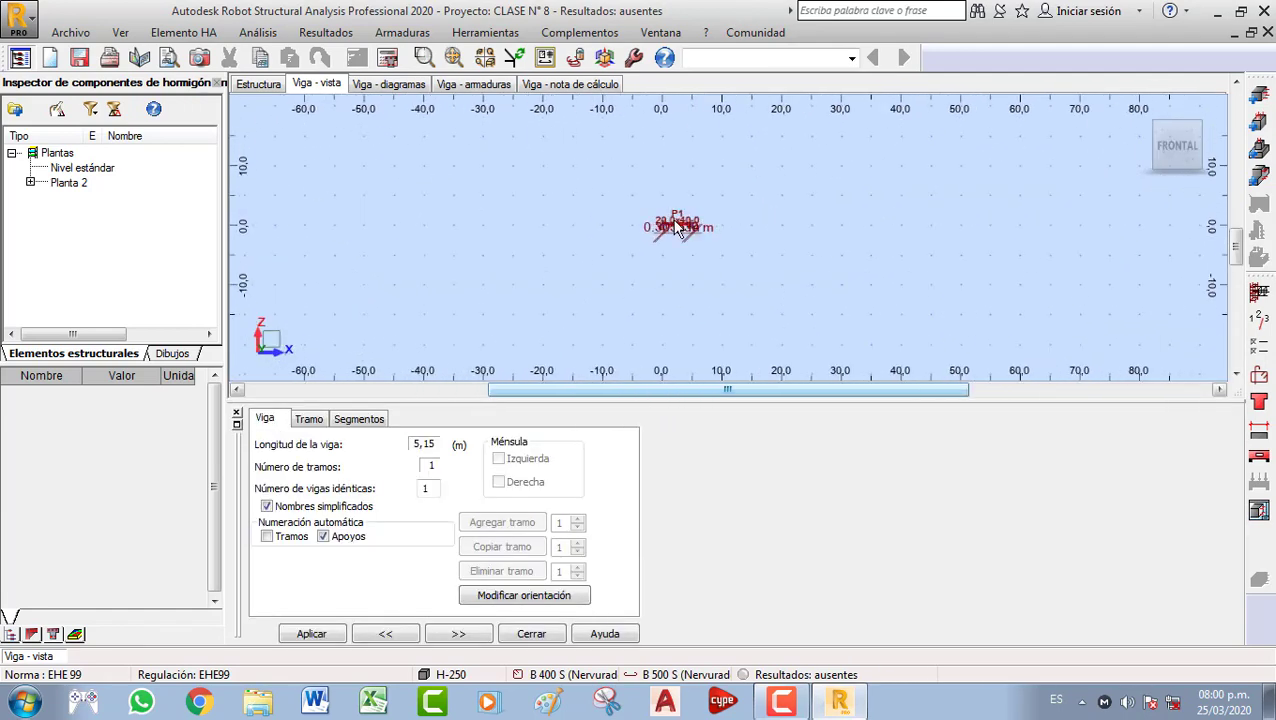
scroll(700, 262, "up", 3)
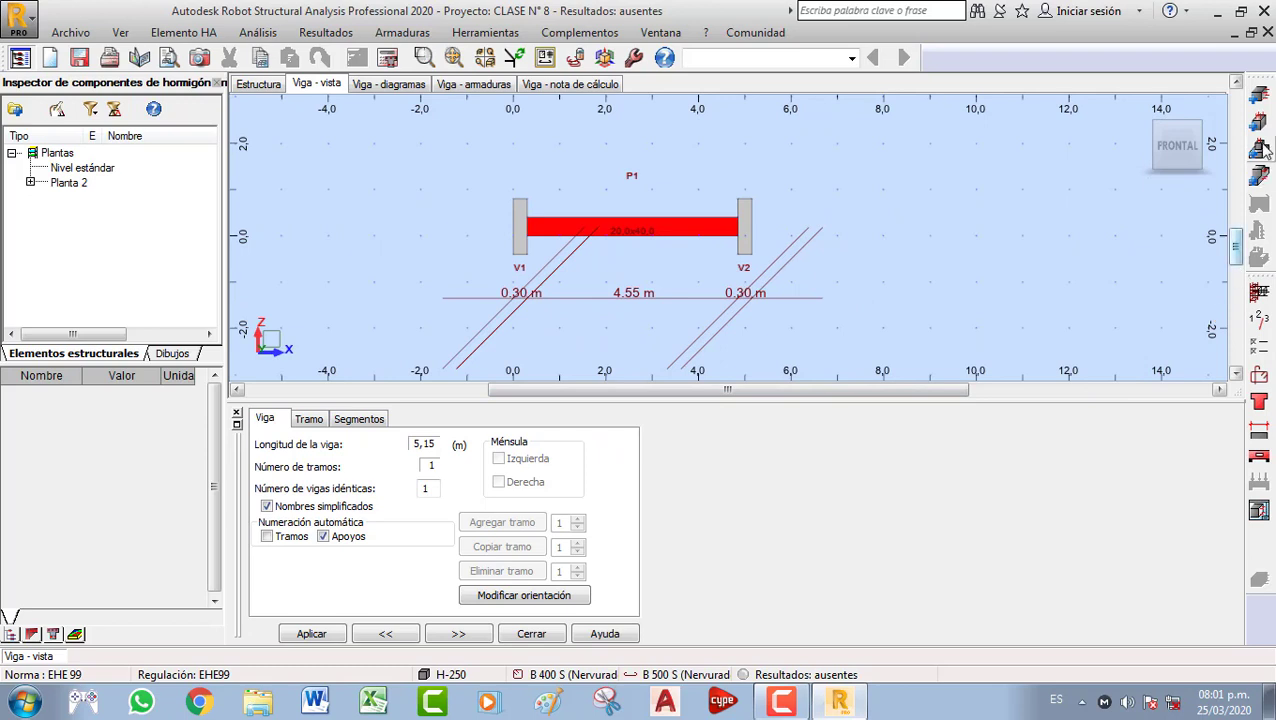
Reopen the section definition, dock it beside the beam geometry settings and enlarge the elevation view above them
left_click(1259, 402)
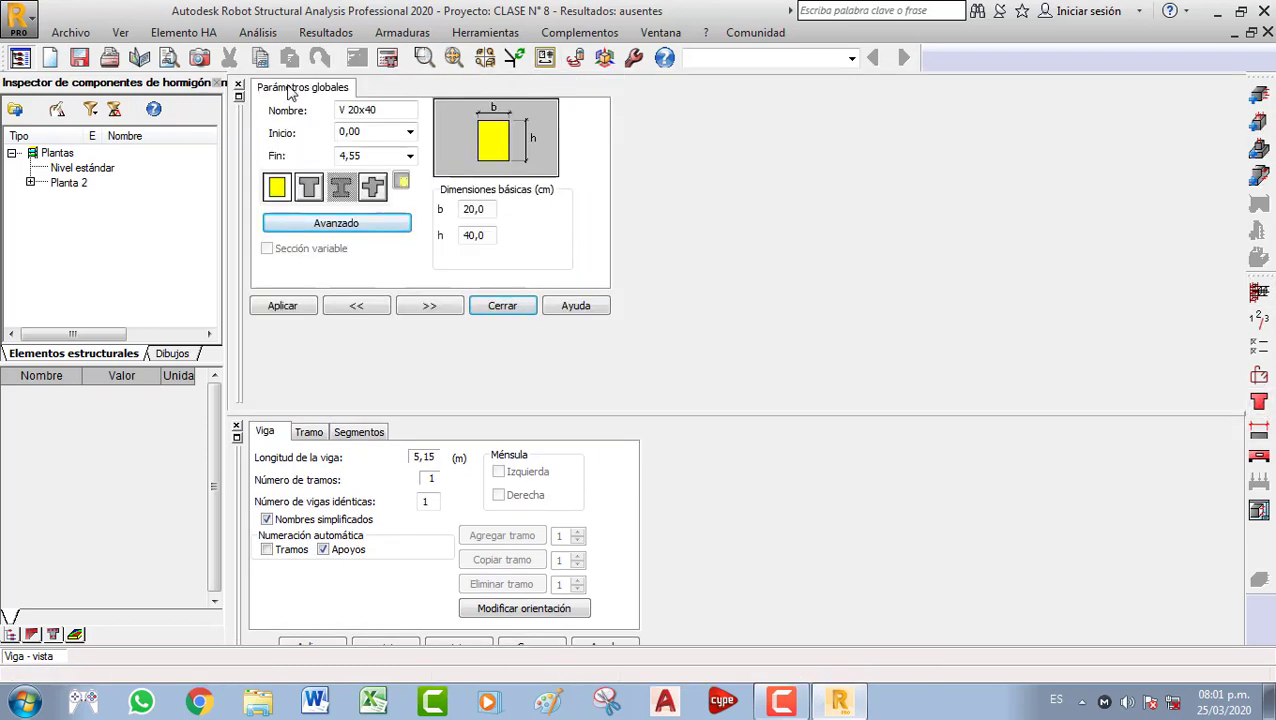
left_click(239, 97)
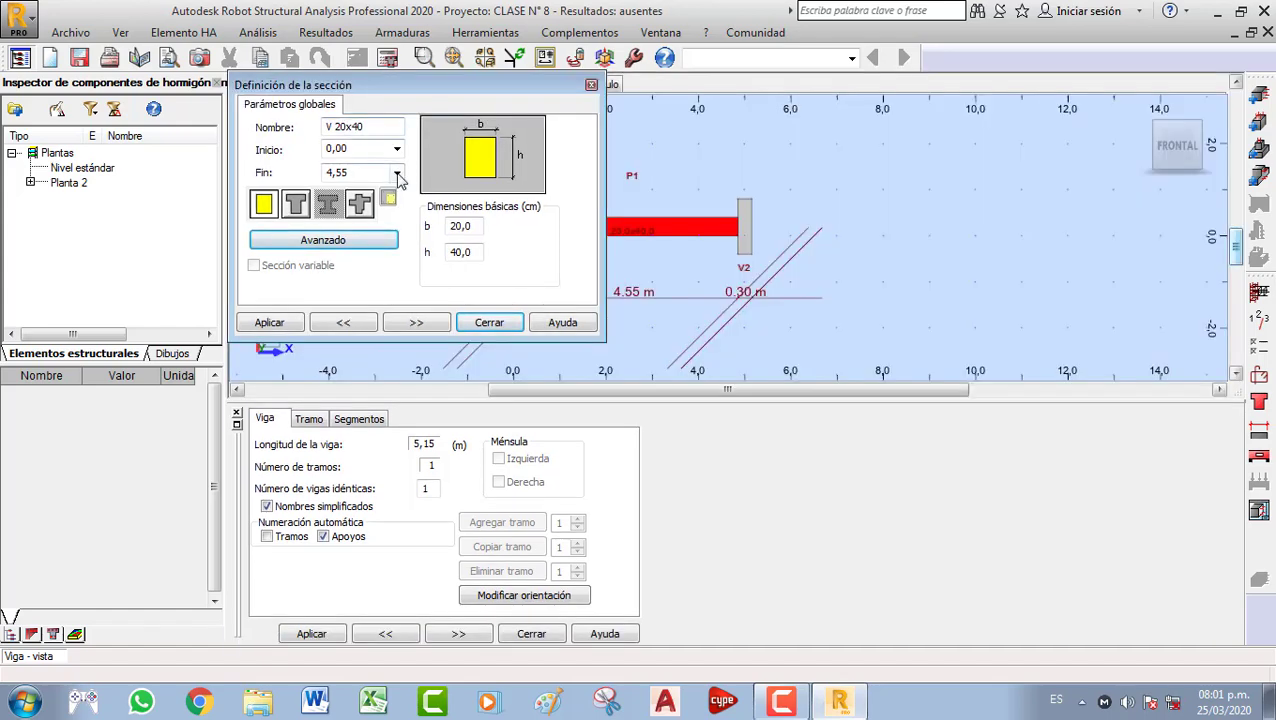
left_click_drag(388, 87, 813, 410)
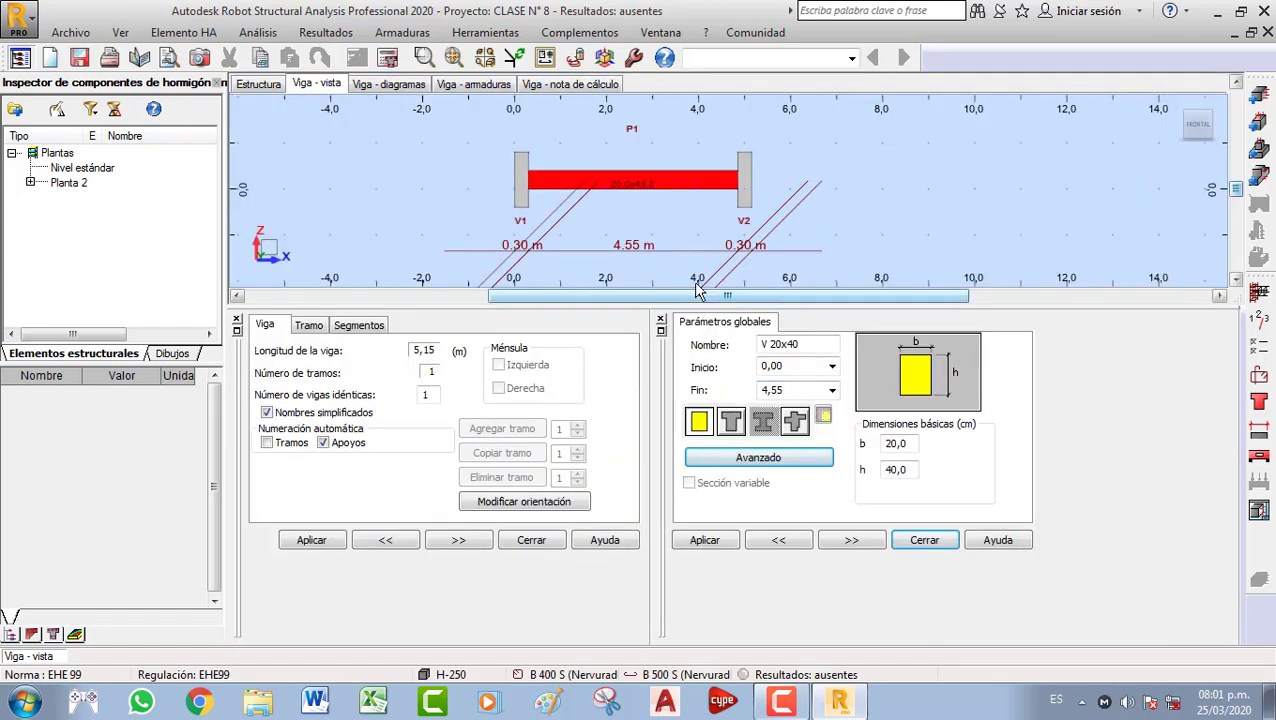
left_click_drag(705, 303, 688, 375)
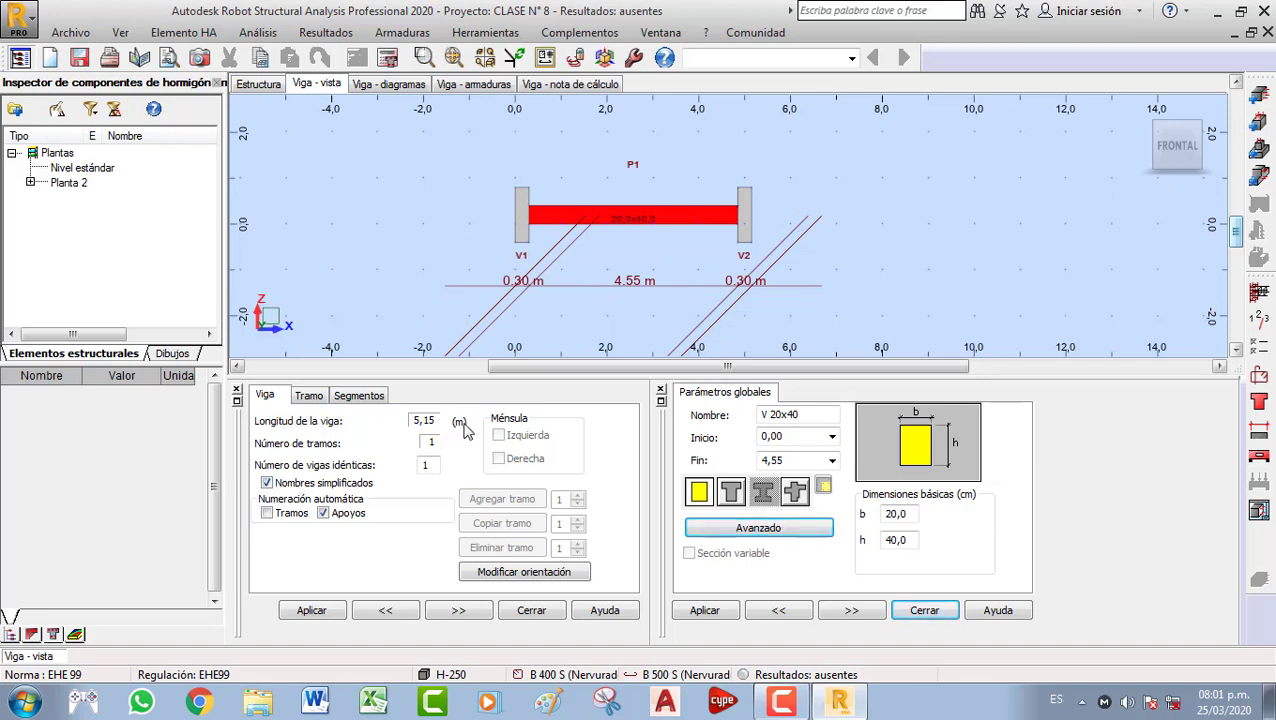
Examine the beam's span, supports and cross-section in the elevation view against its geometry settings
scroll(615, 291, "up", 1)
middle_click_drag(565, 239, 560, 237)
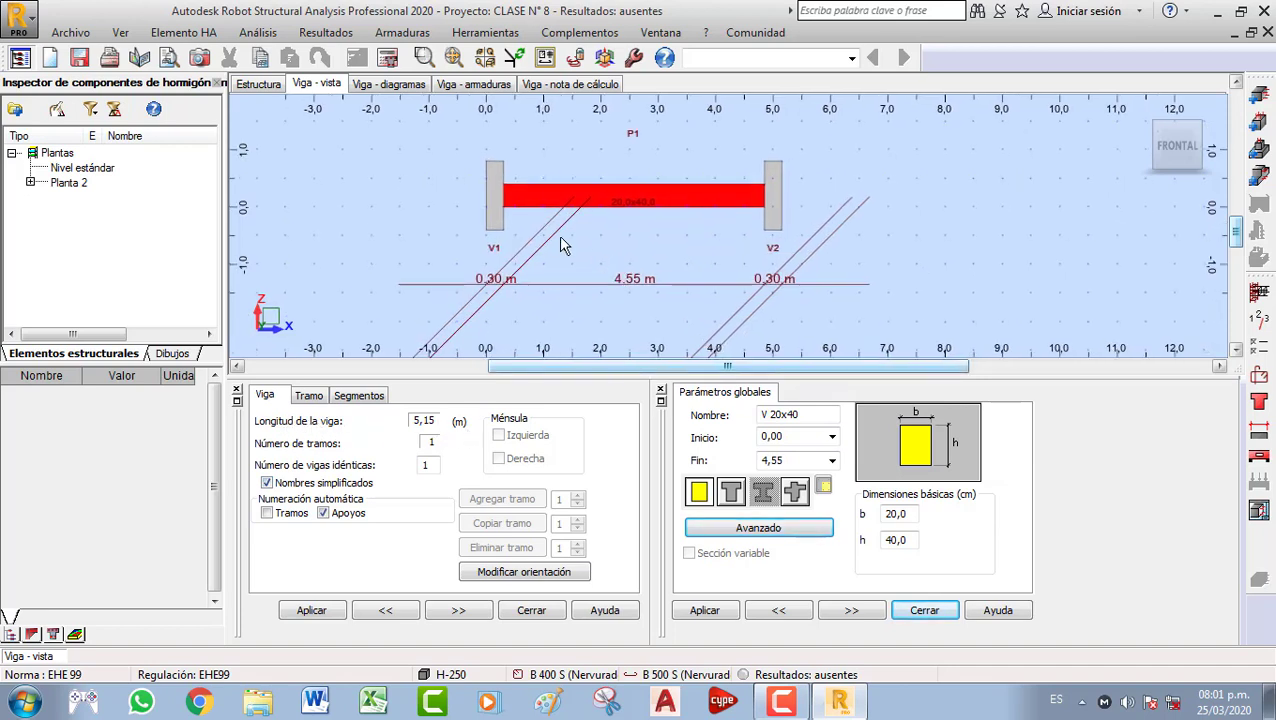
scroll(662, 276, "up", 1)
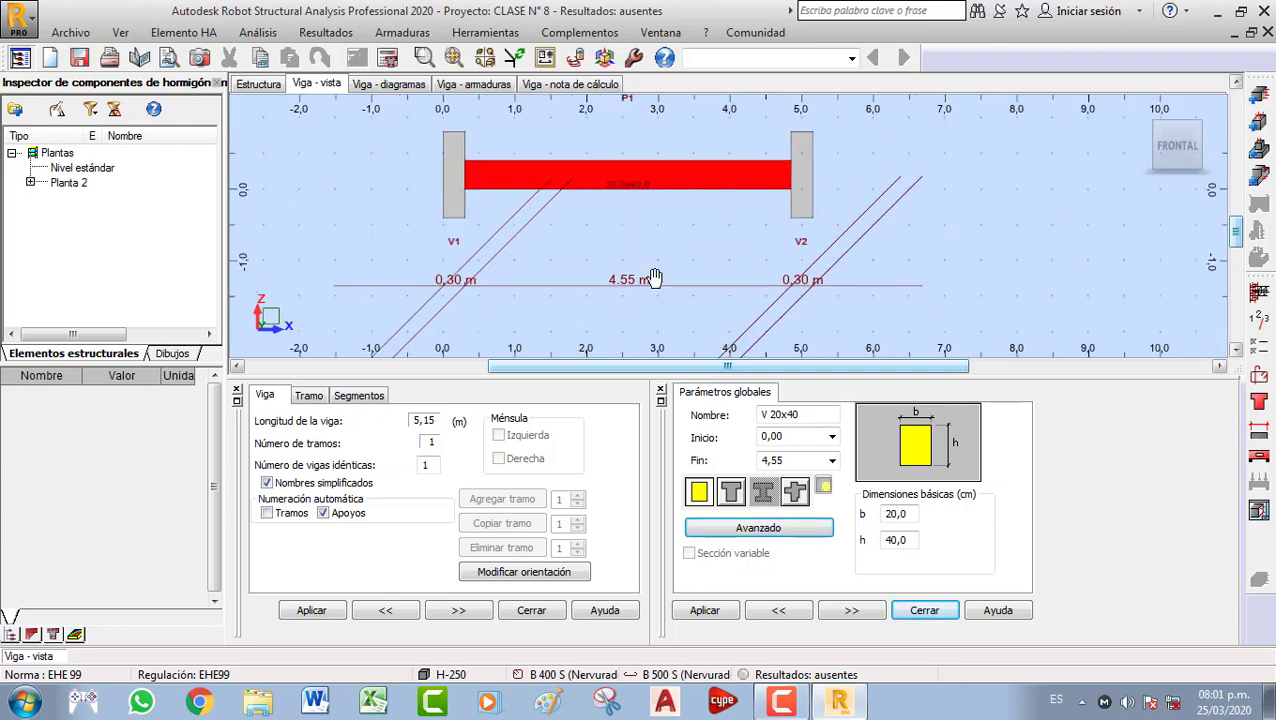
middle_click_drag(660, 291, 662, 305)
scroll(660, 298, "down", 1)
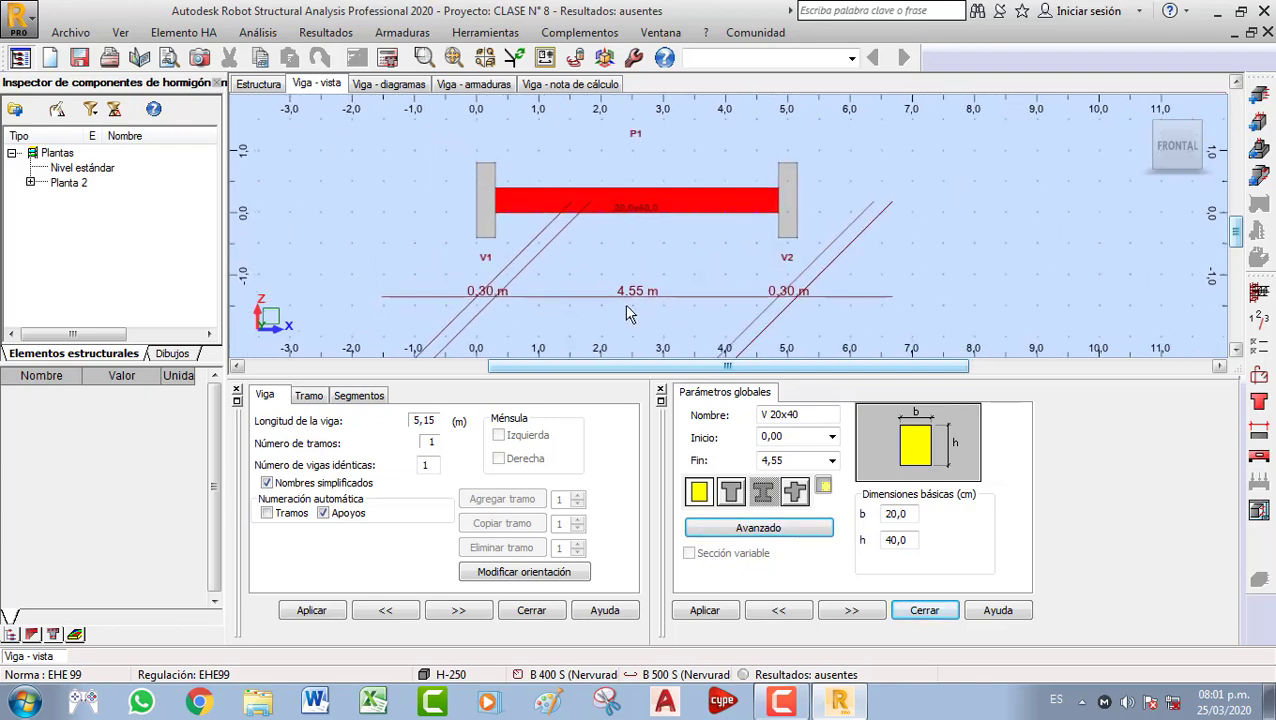
scroll(487, 303, "up", 1)
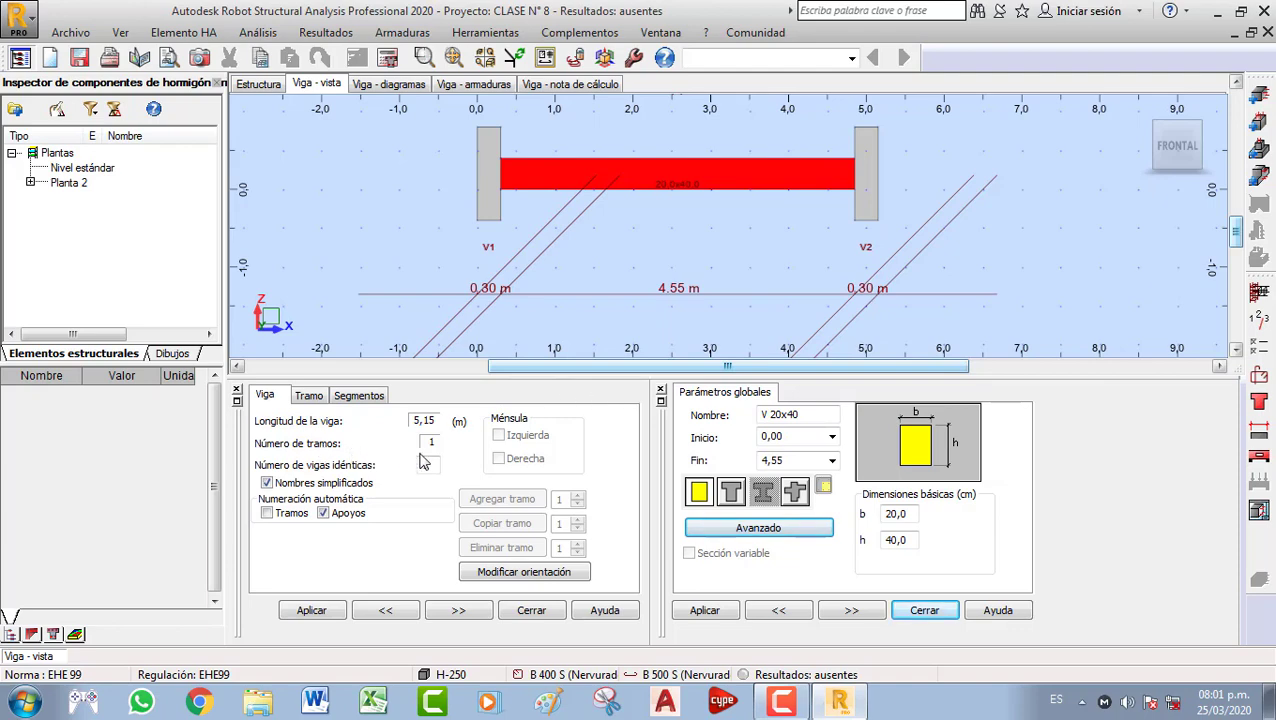
scroll(684, 268, "down", 2)
middle_click_drag(684, 266, 673, 292)
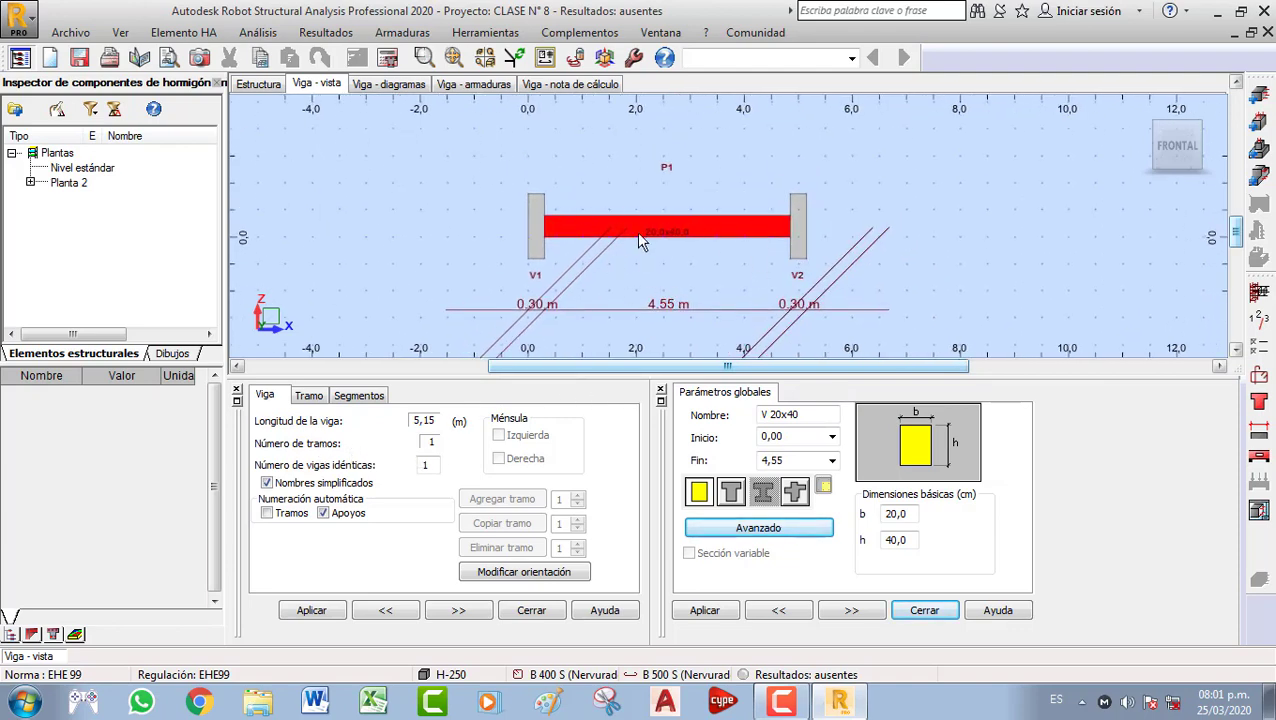
Try the automatic numbering options for spans and supports, and restore numbering for supports only
scroll(425, 450, "up", 1)
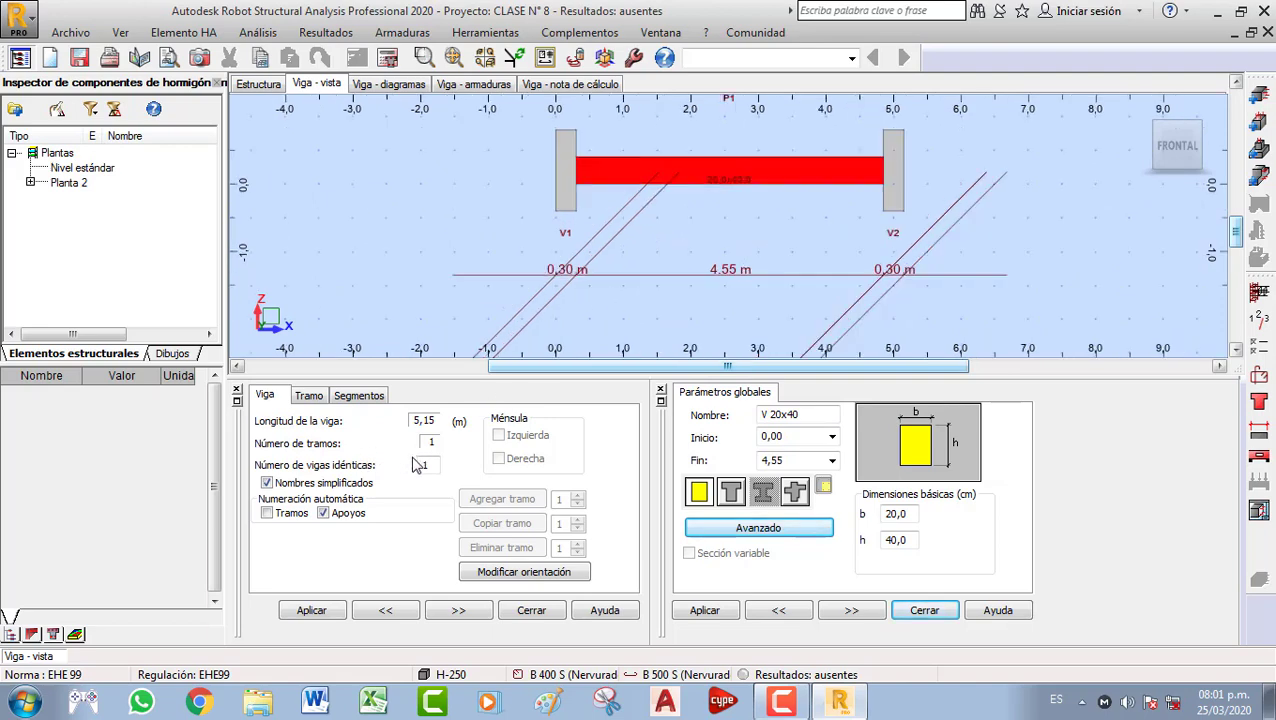
scroll(624, 268, "down", 1)
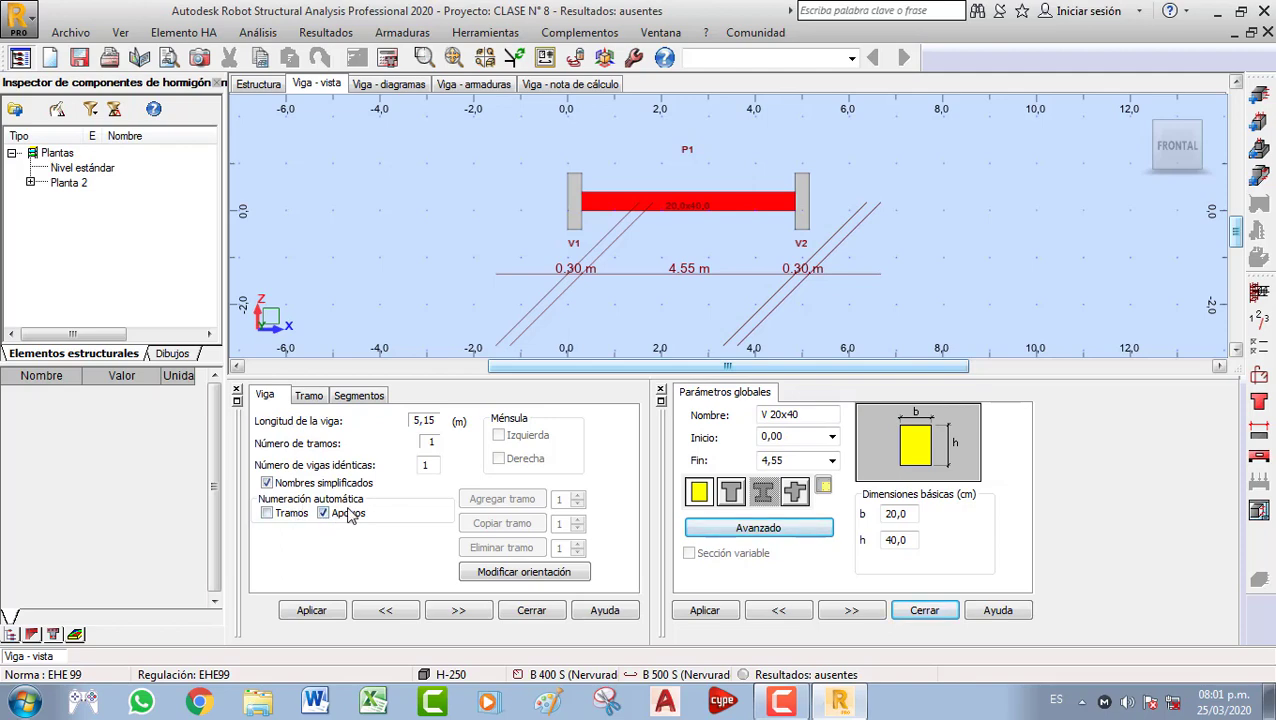
left_click(266, 514)
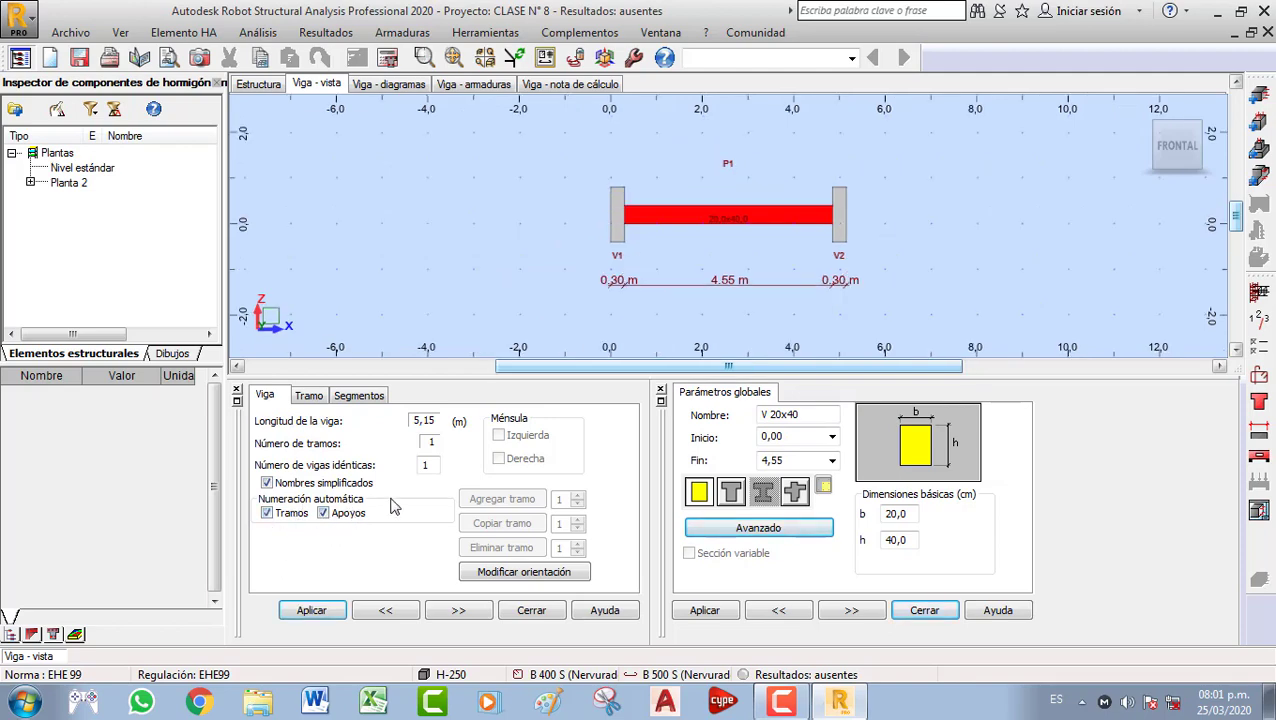
scroll(630, 265, "up", 2)
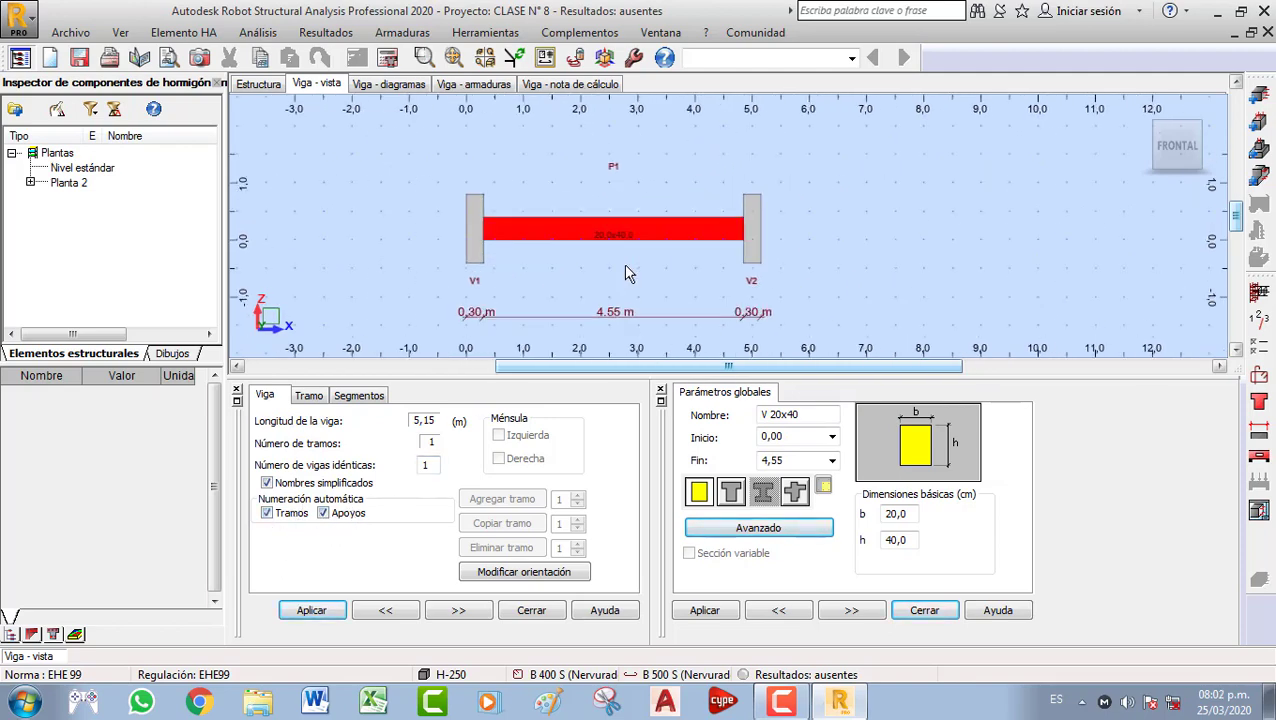
left_click(281, 516)
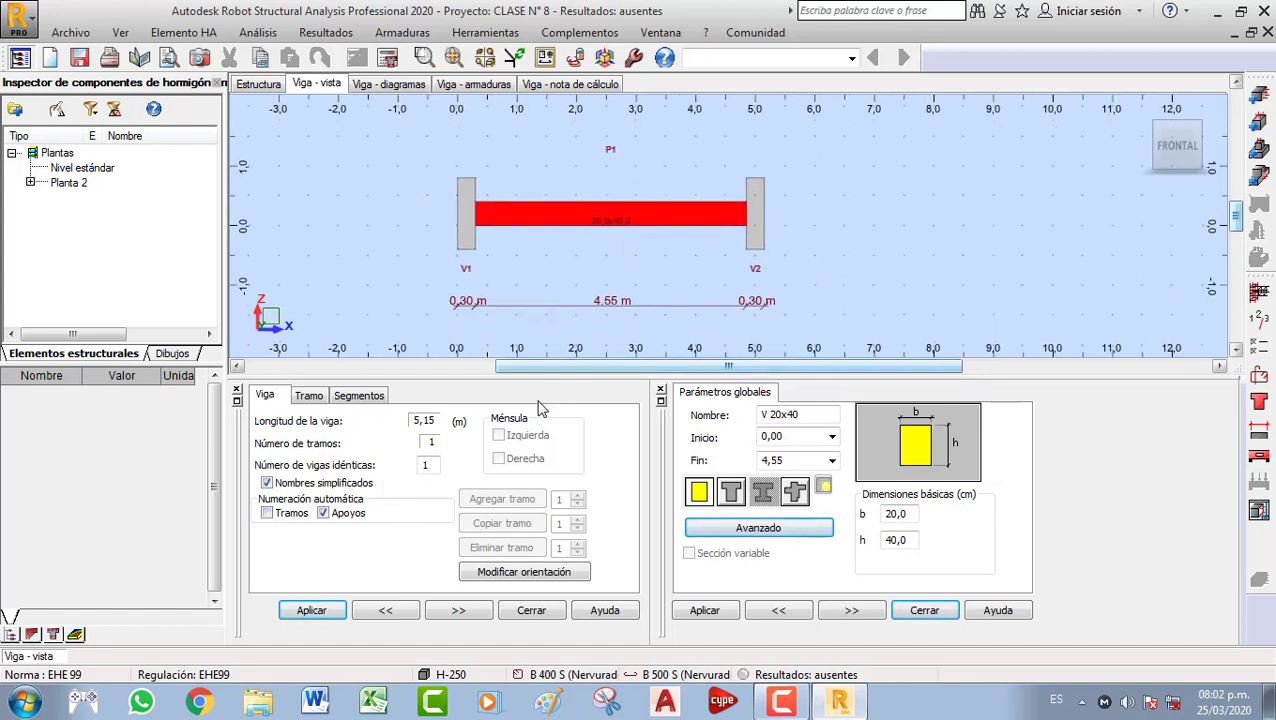
left_click(323, 513)
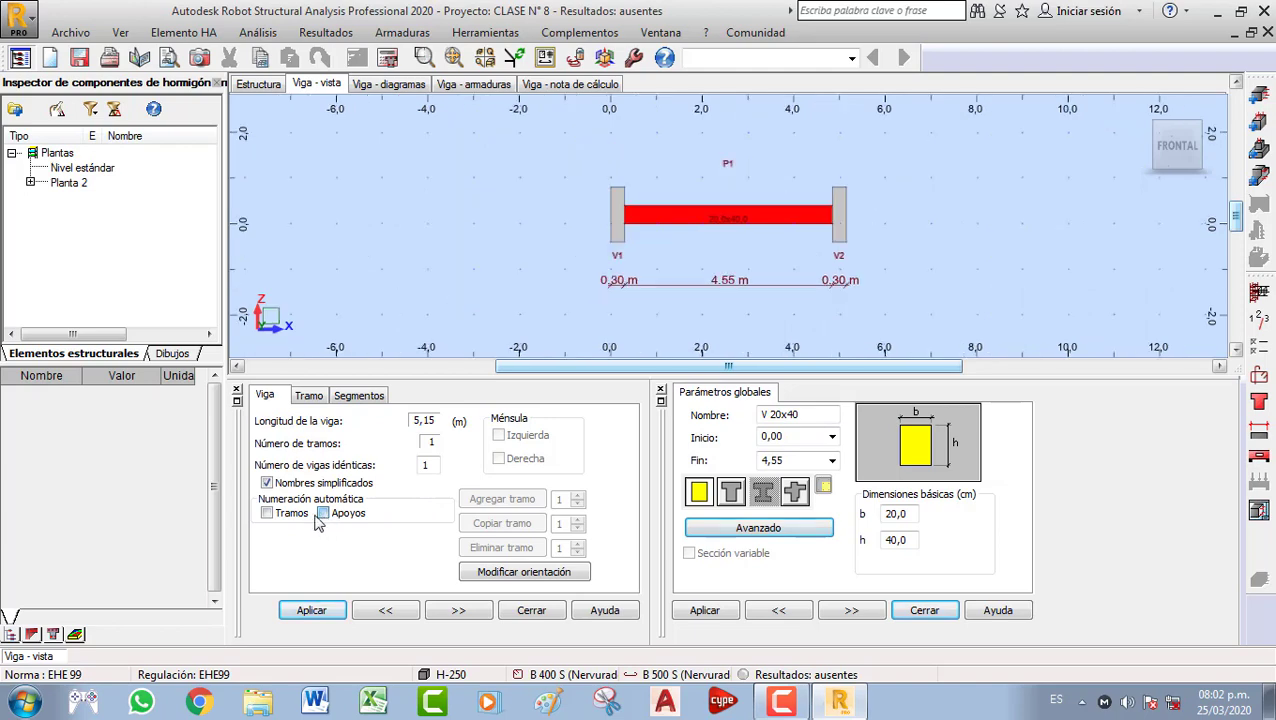
left_click(323, 513)
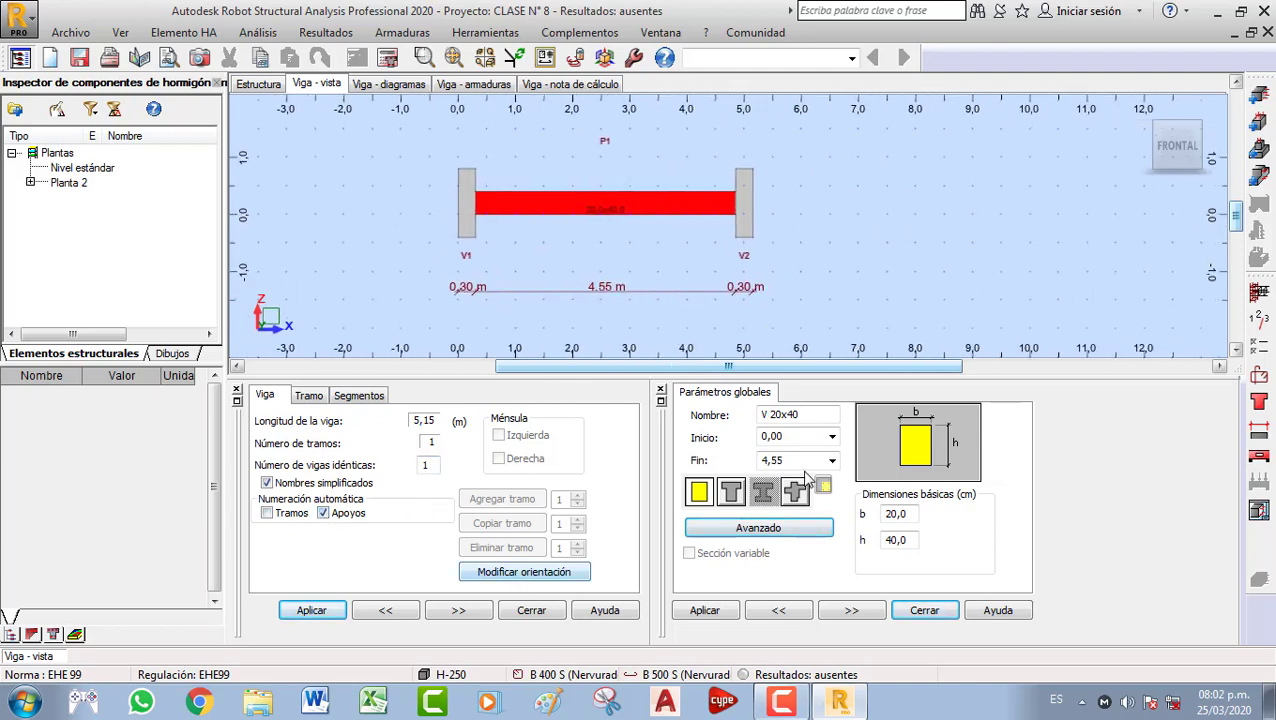
Try the T-shaped and cross-shaped section types for the V 20x40 beam and return to the rectangular section
left_click(782, 414)
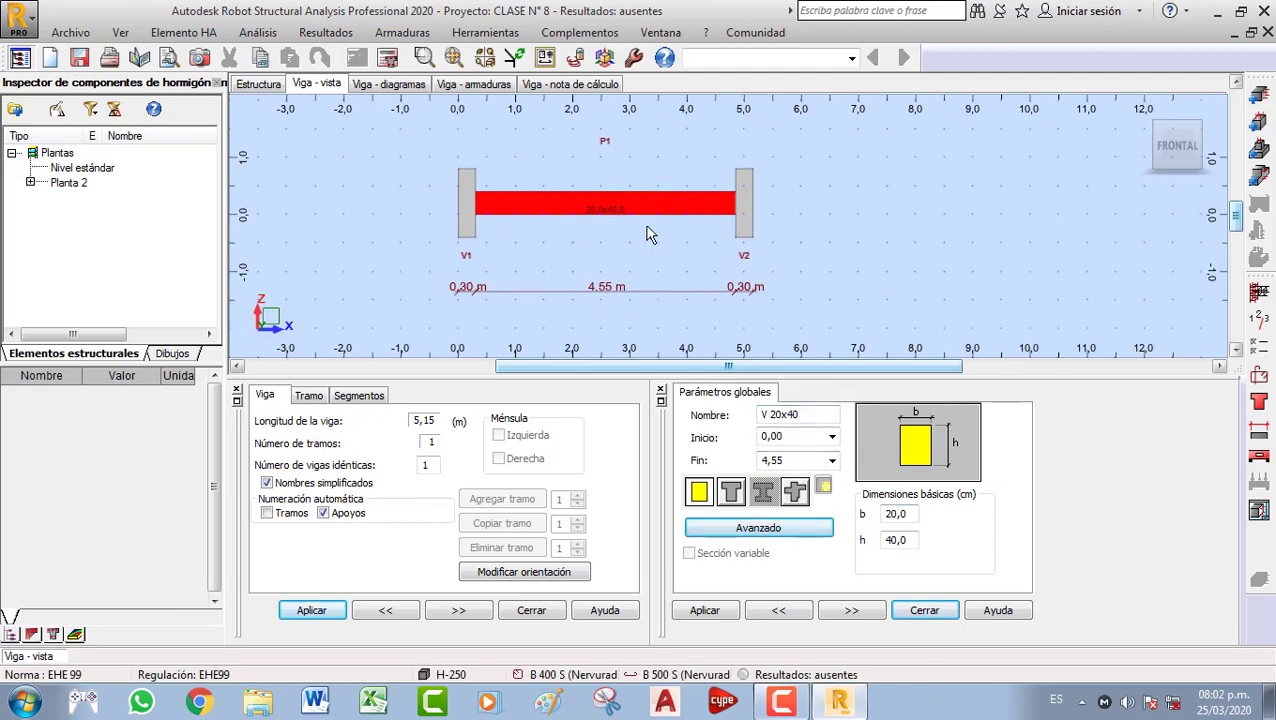
left_click(731, 492)
left_click(700, 493)
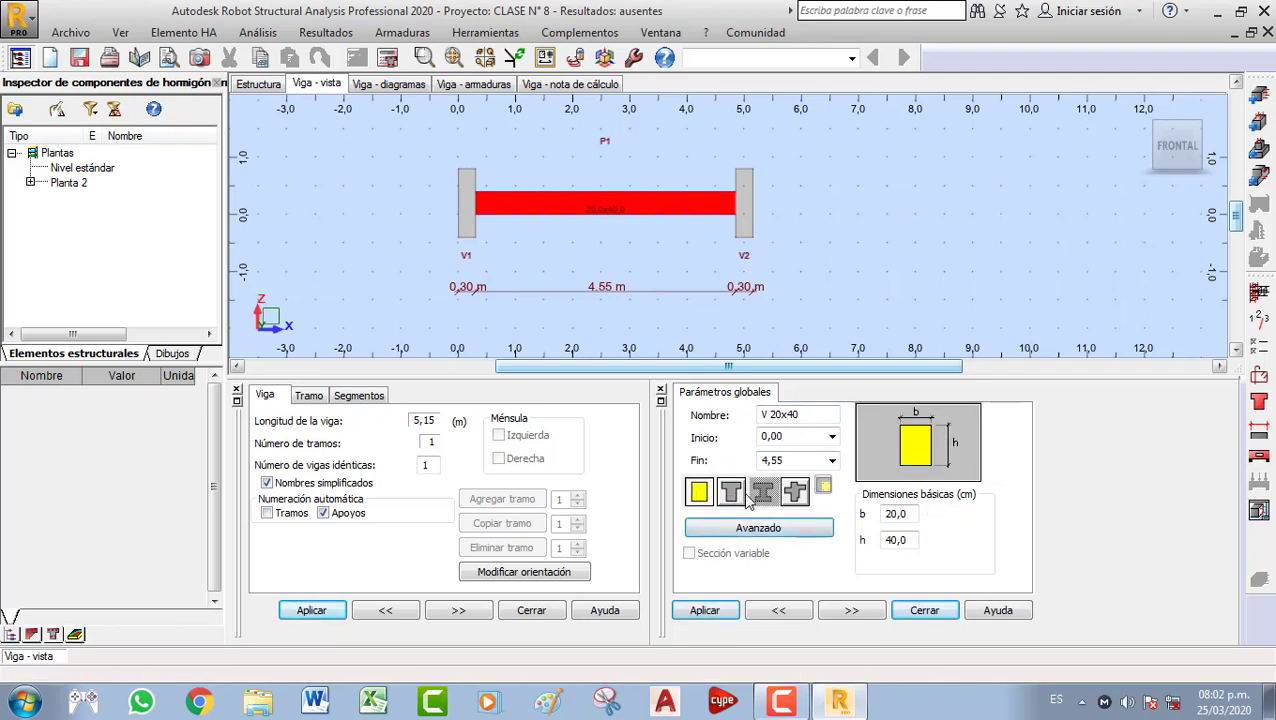
left_click(795, 492)
left_click(700, 493)
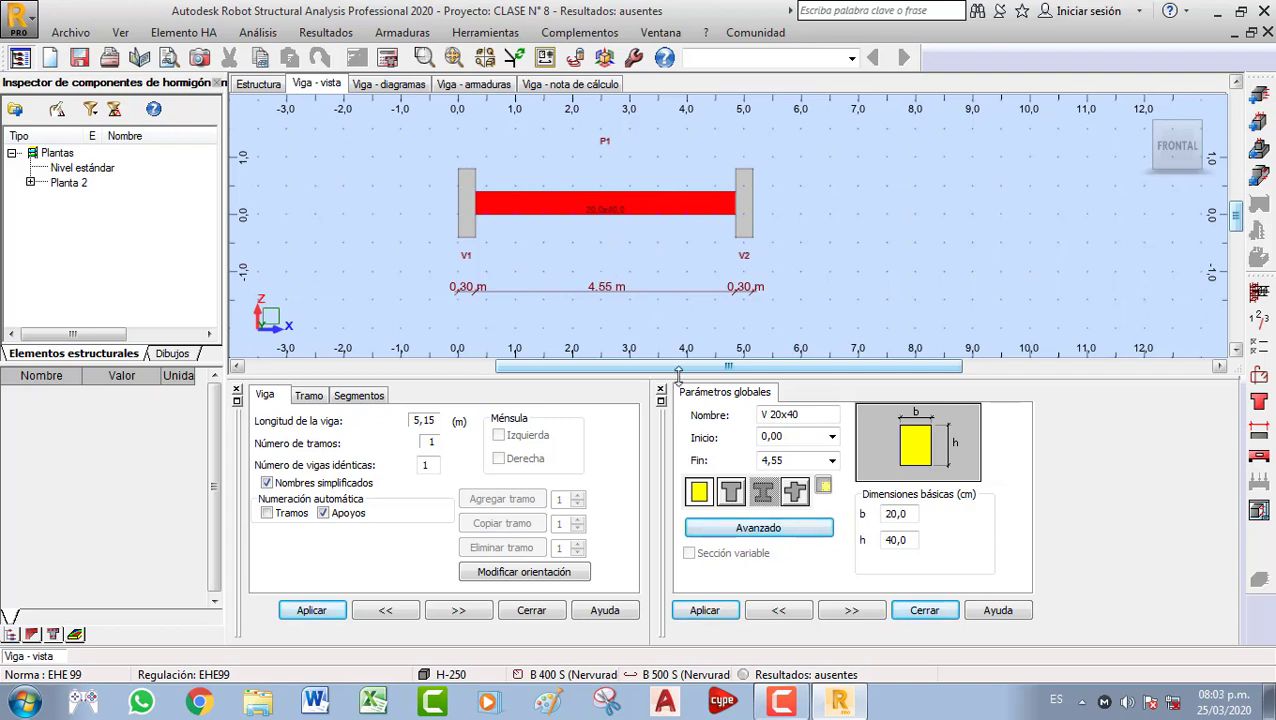
Open the level parameters and choose environment type I and 0 h fire resistance, leaving the reference level and crack width options off
left_click_drag(678, 374, 679, 398)
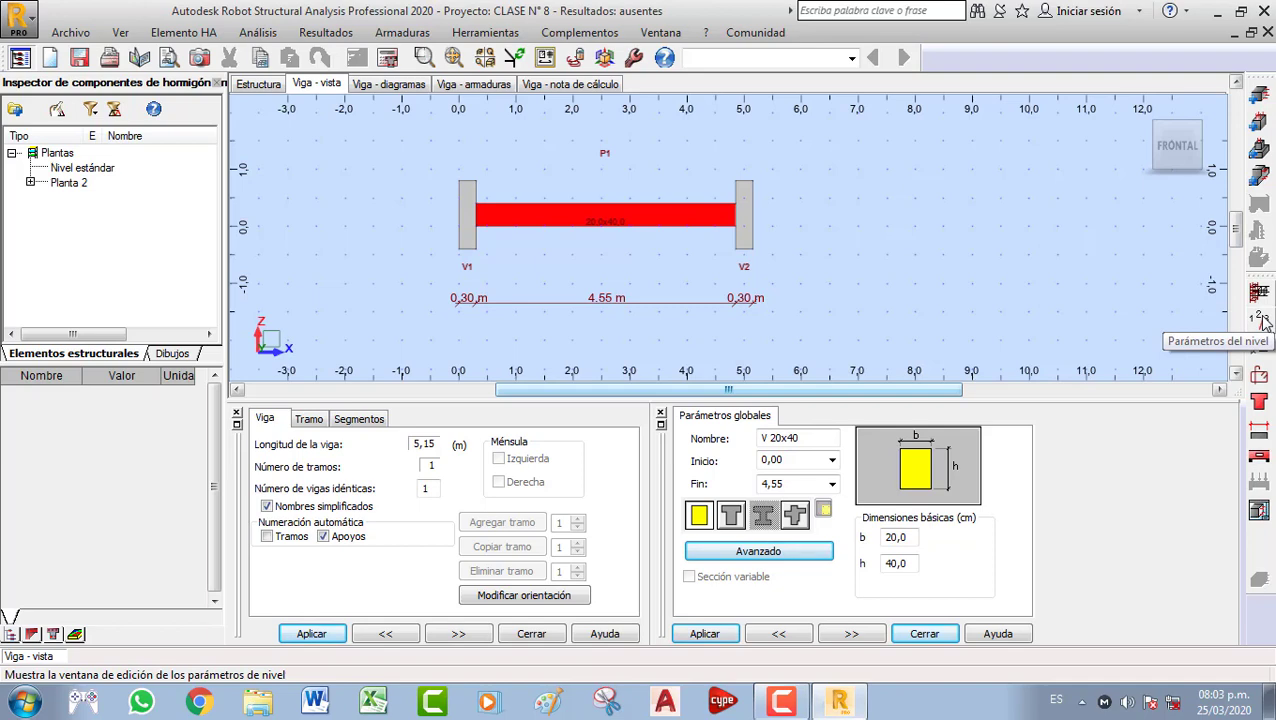
left_click(1259, 318)
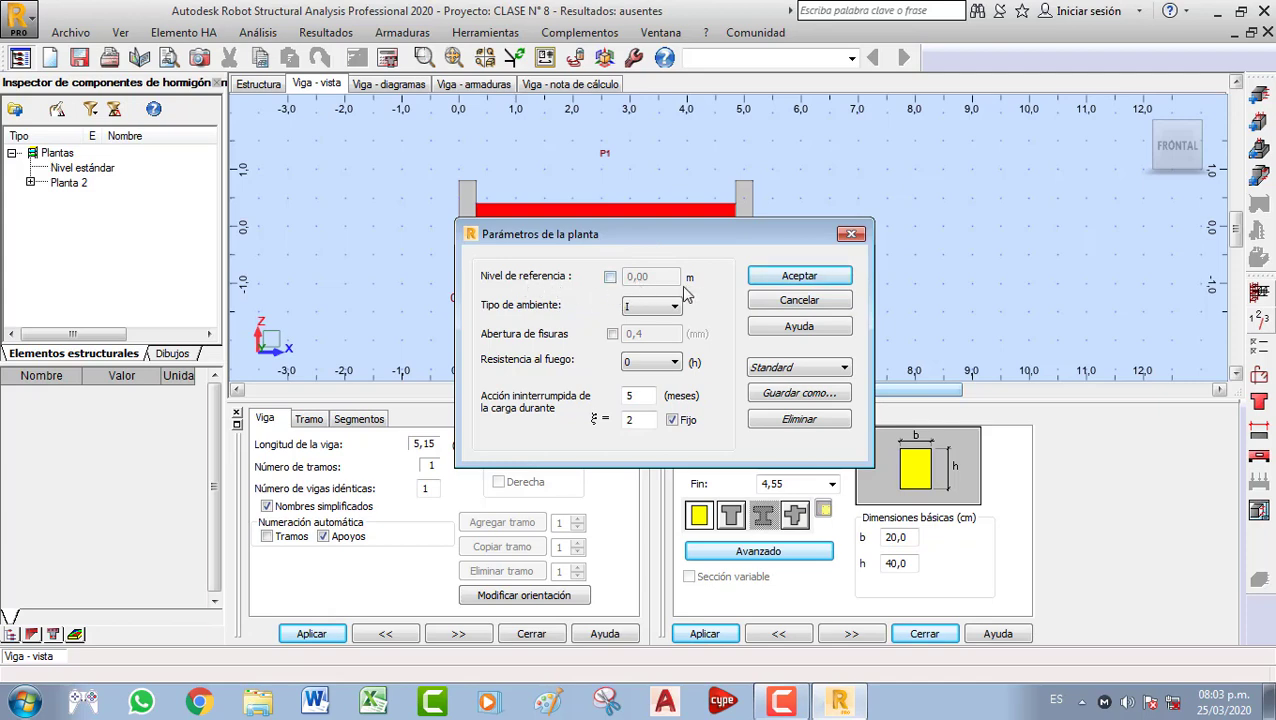
left_click(610, 278)
left_click(611, 279)
left_click(652, 307)
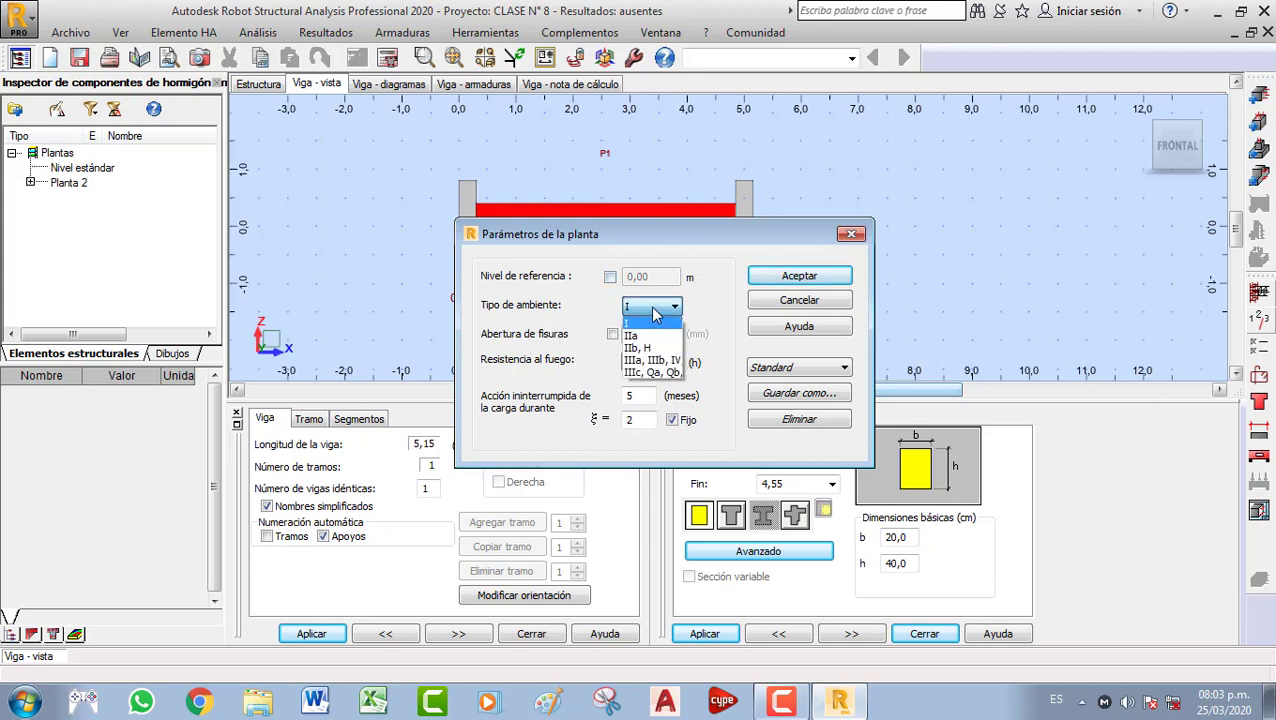
left_click(656, 320)
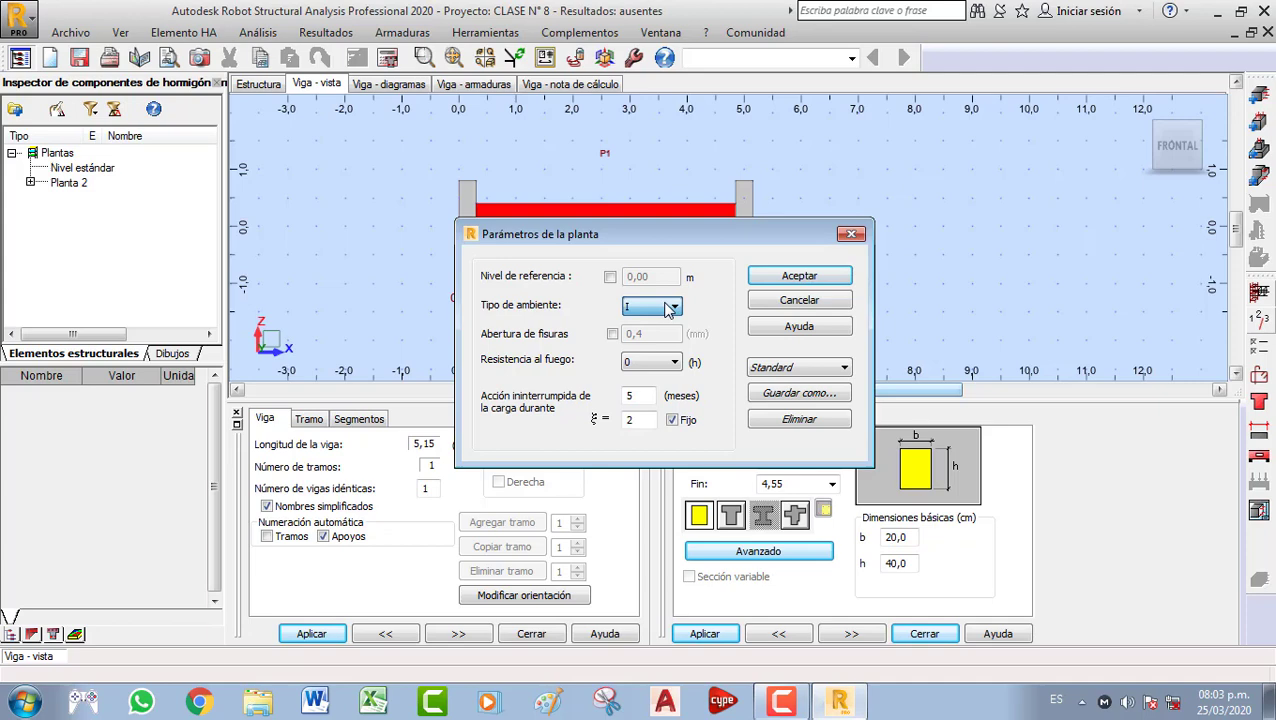
left_click(612, 335)
left_click(612, 336)
left_click(612, 335)
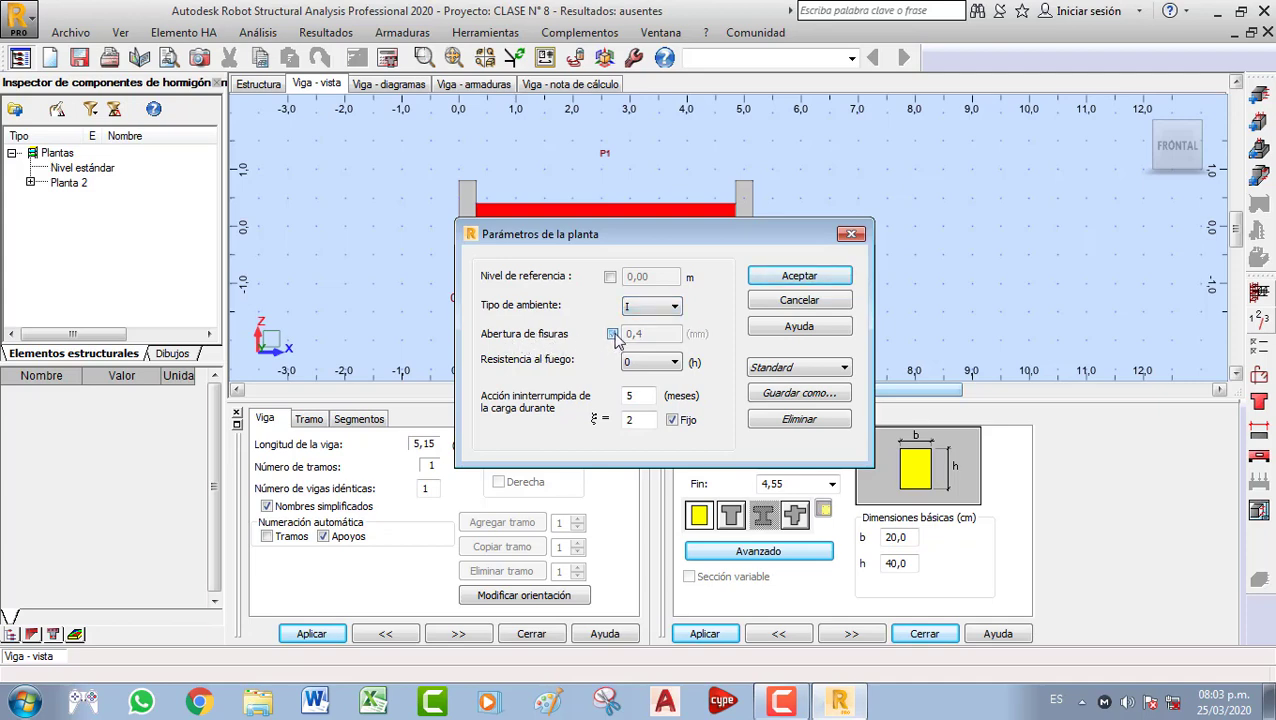
left_click(664, 366)
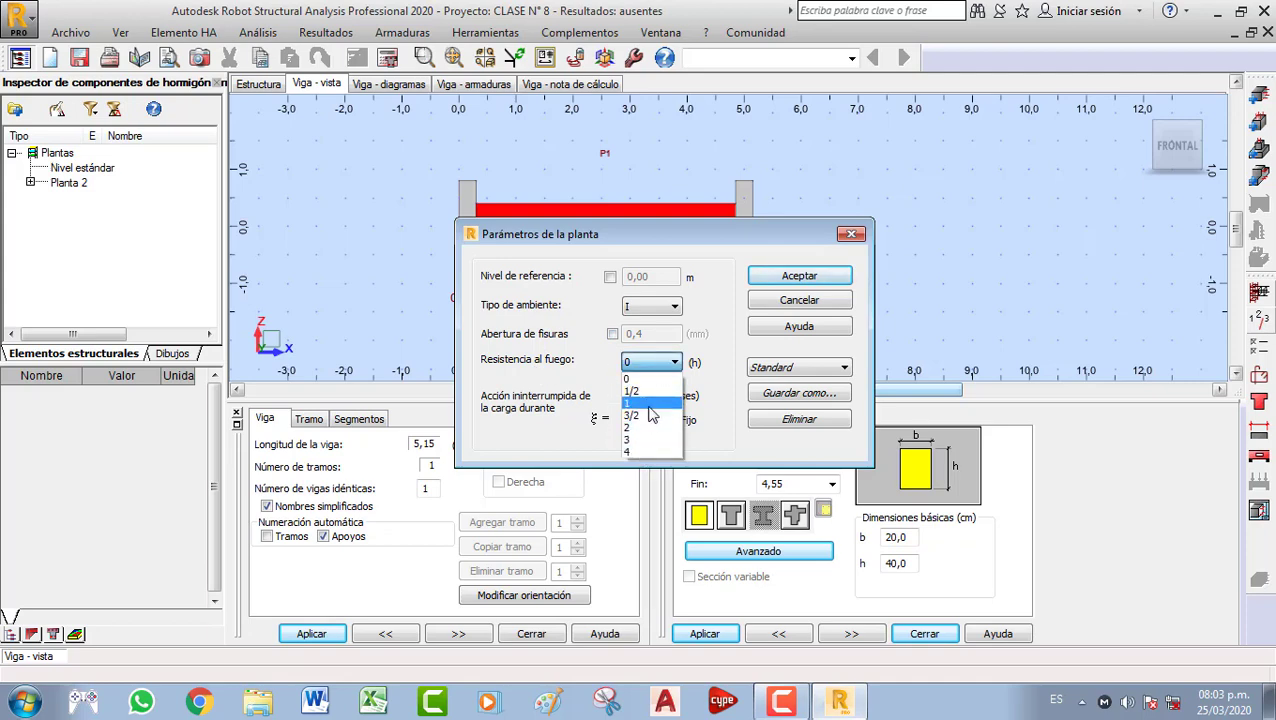
left_click(655, 379)
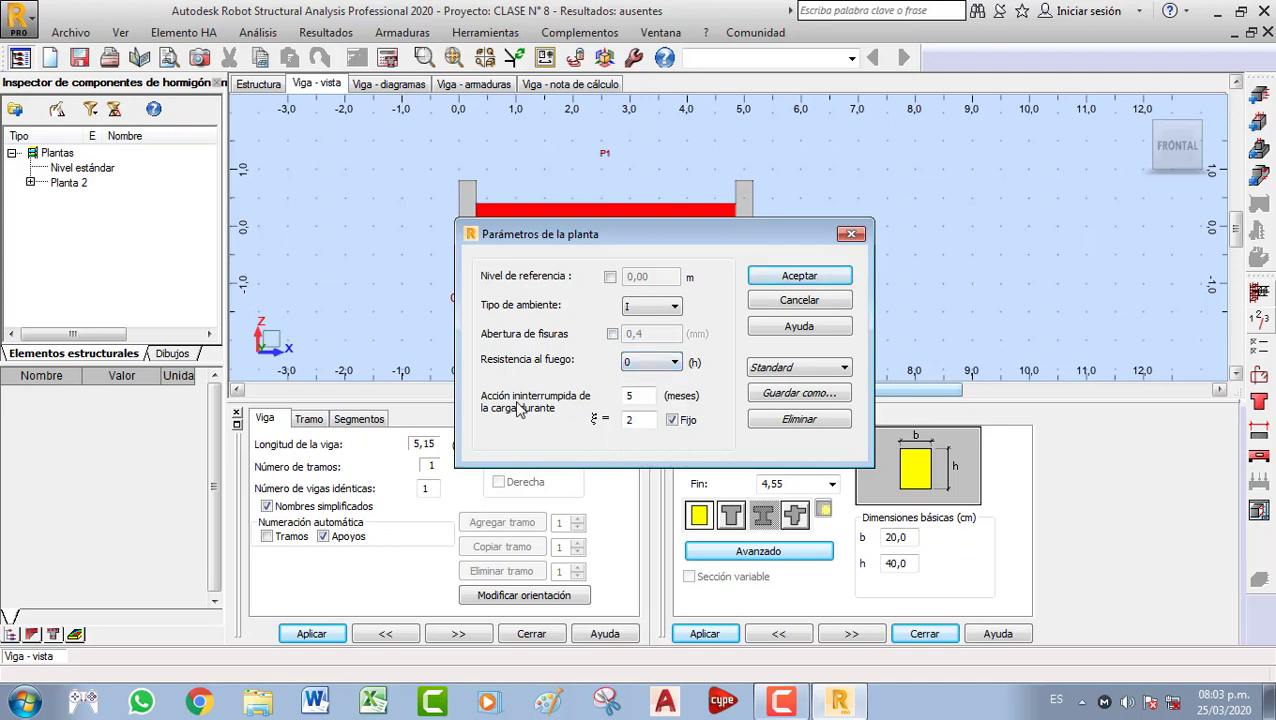
Set the uninterrupted load duration to 6 months and the ξ coefficient to 1.2 in the level parameters
double_click(640, 399)
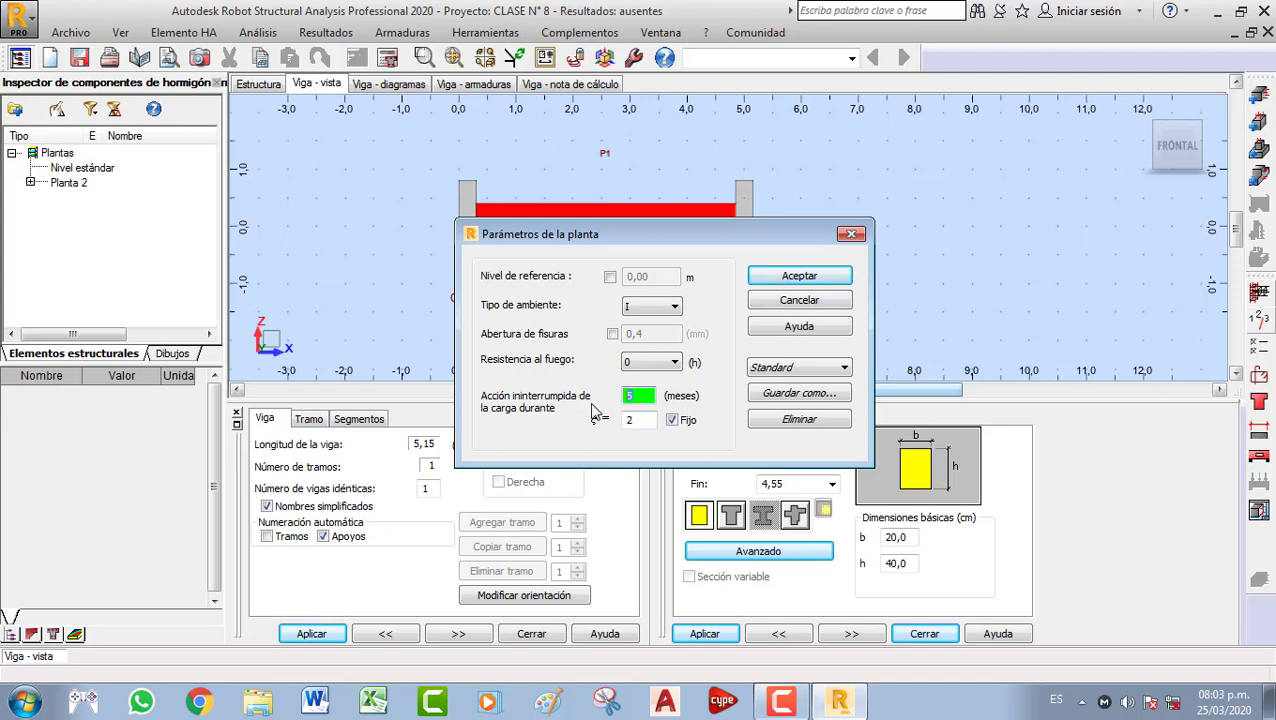
double_click(643, 421)
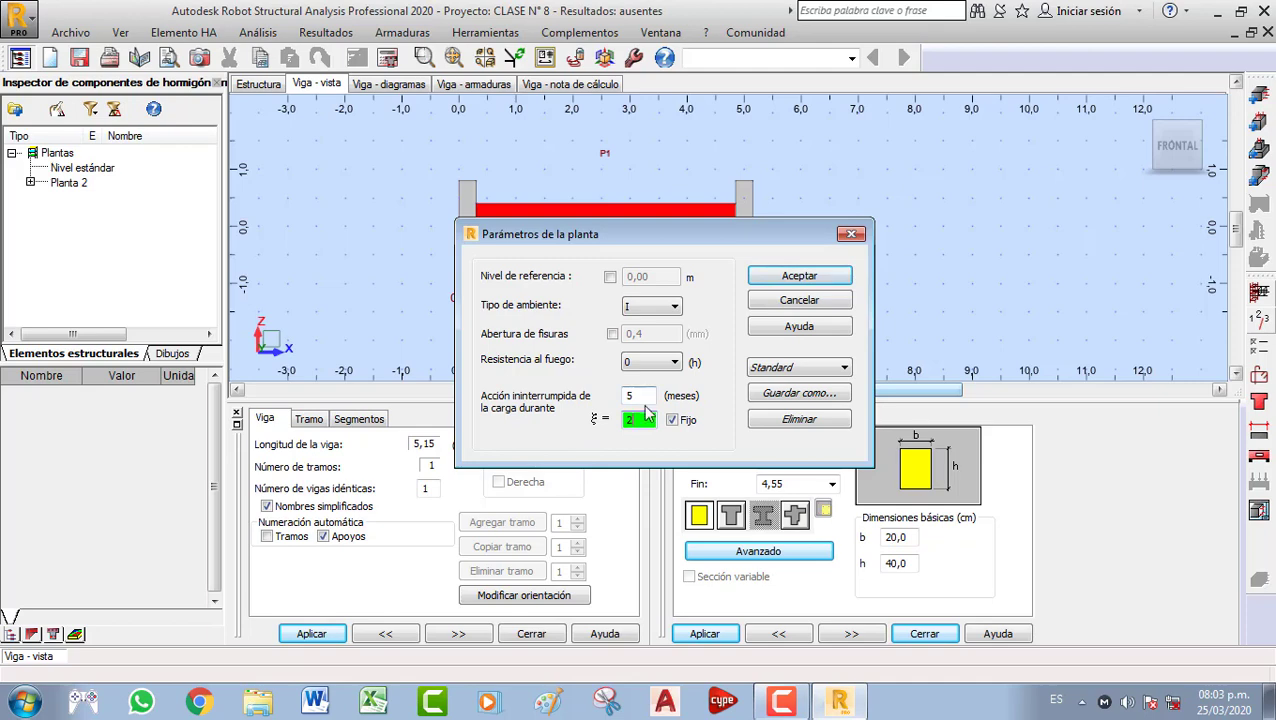
double_click(638, 396)
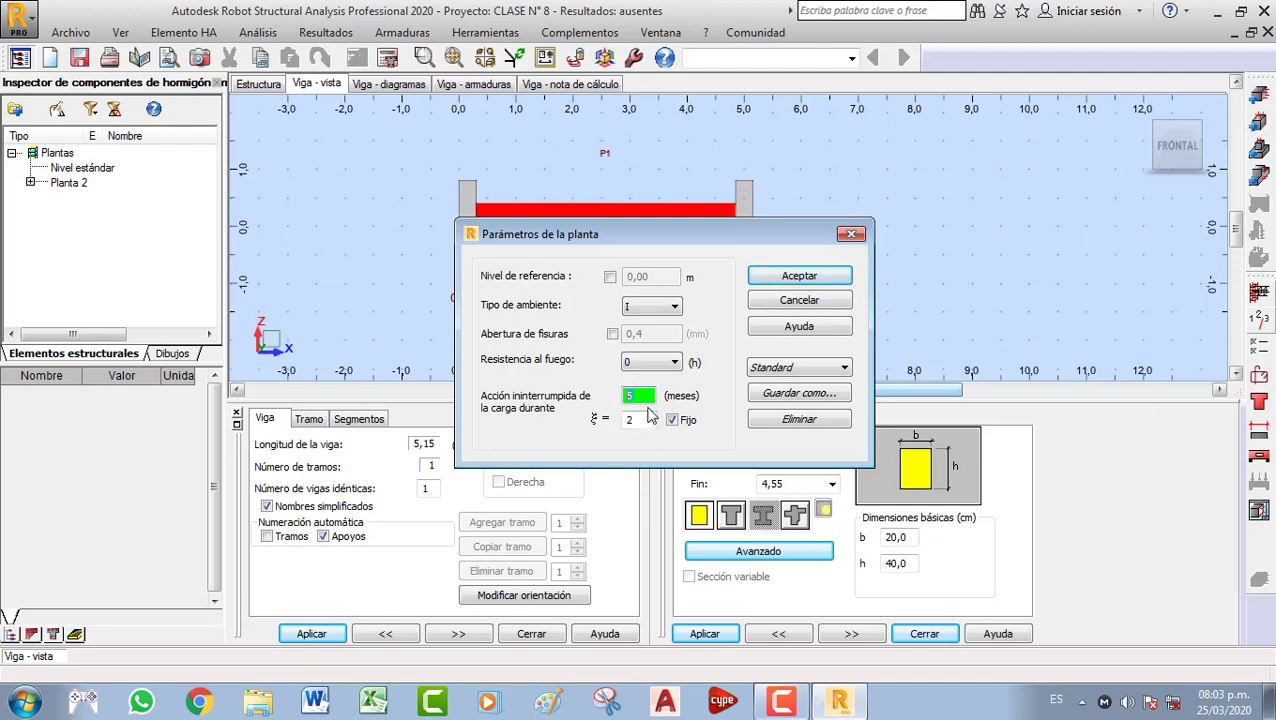
double_click(646, 419)
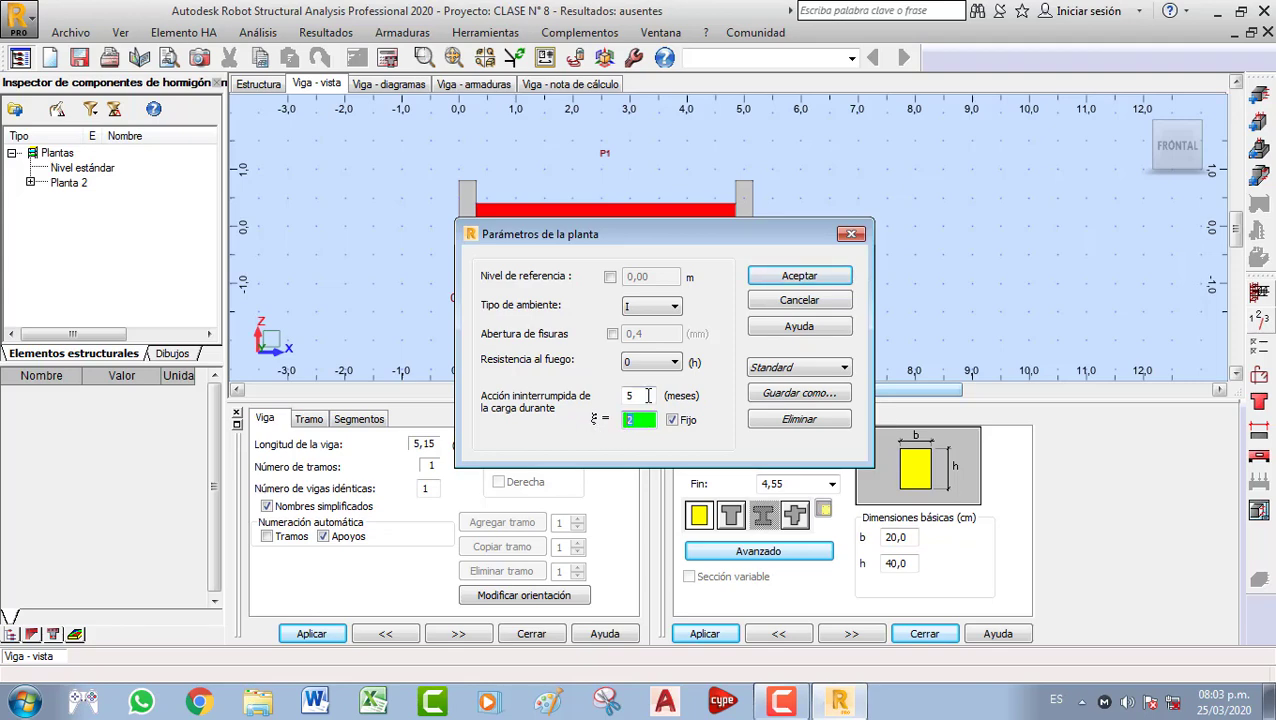
double_click(645, 397)
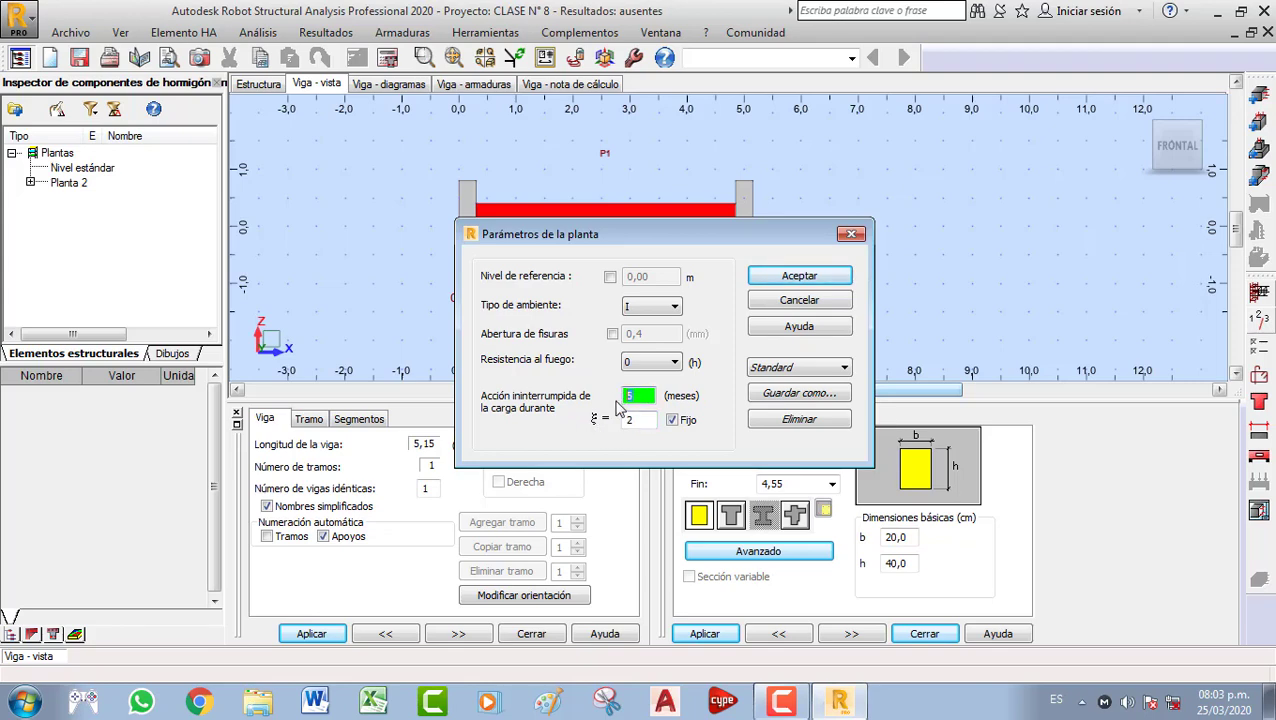
type("6")
double_click(650, 416)
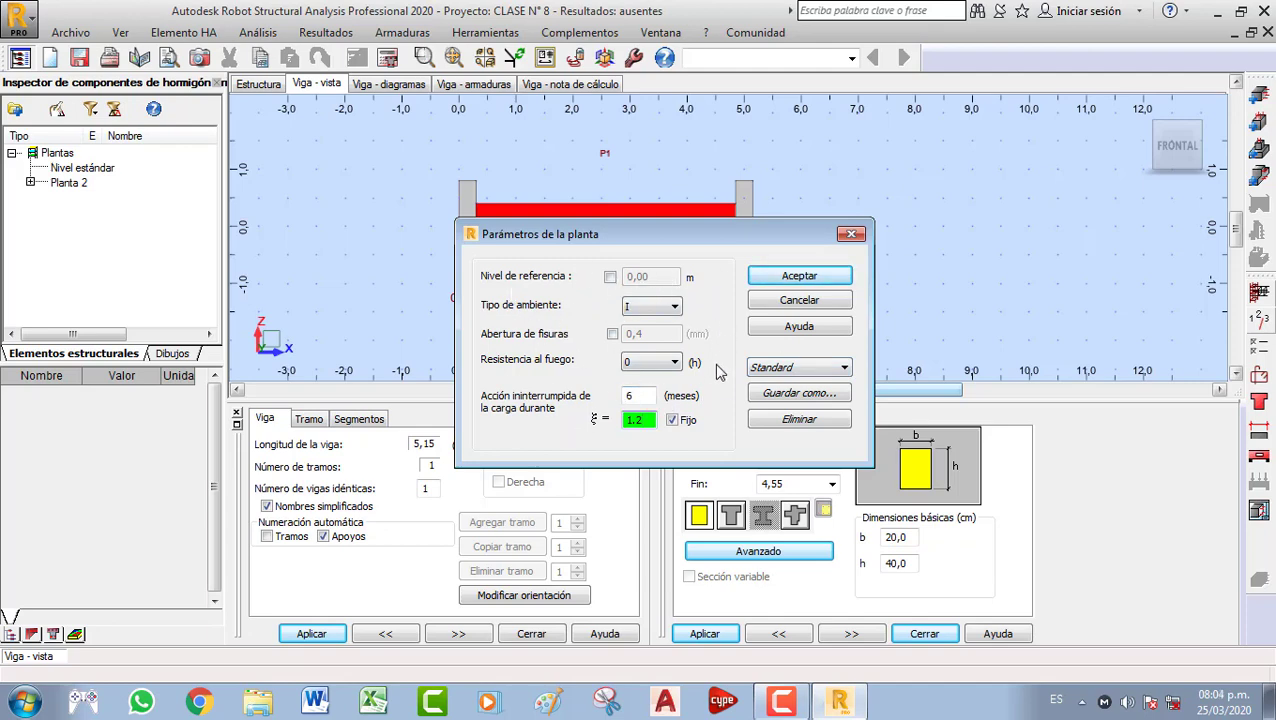
Save the level parameters under the name VIGA_P and accept them
left_click(805, 369)
left_click(811, 382)
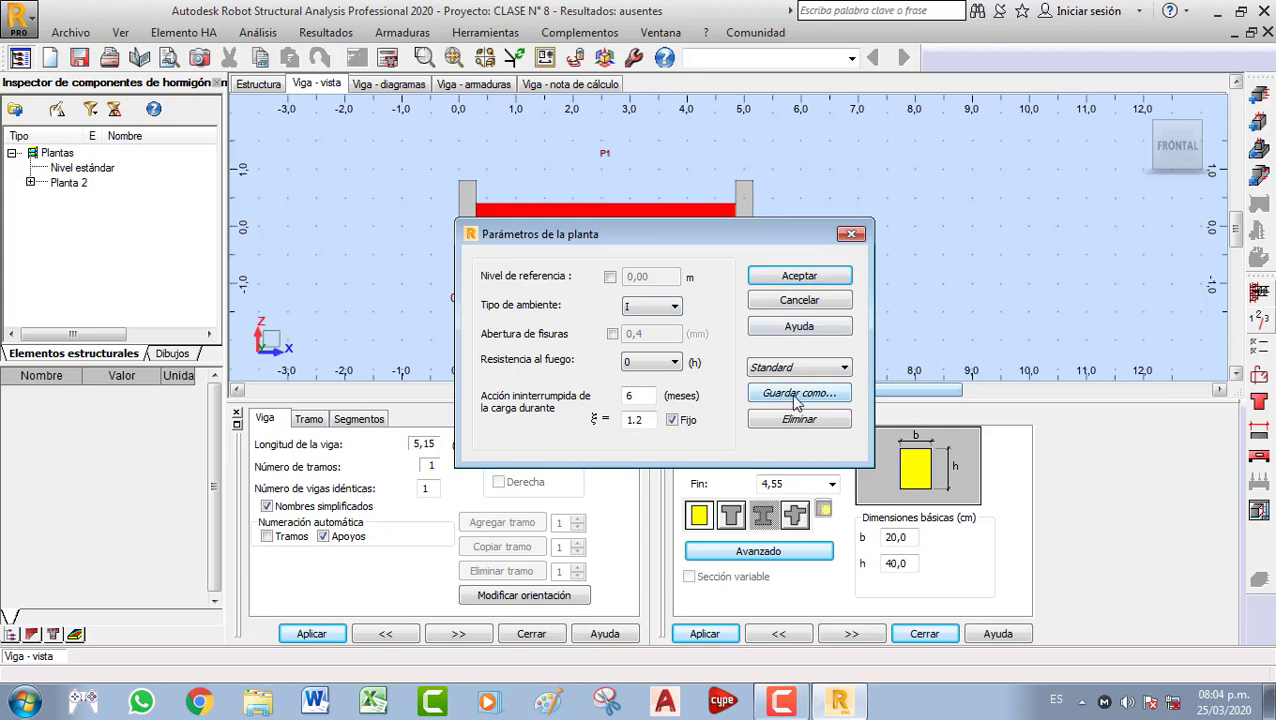
left_click(798, 394)
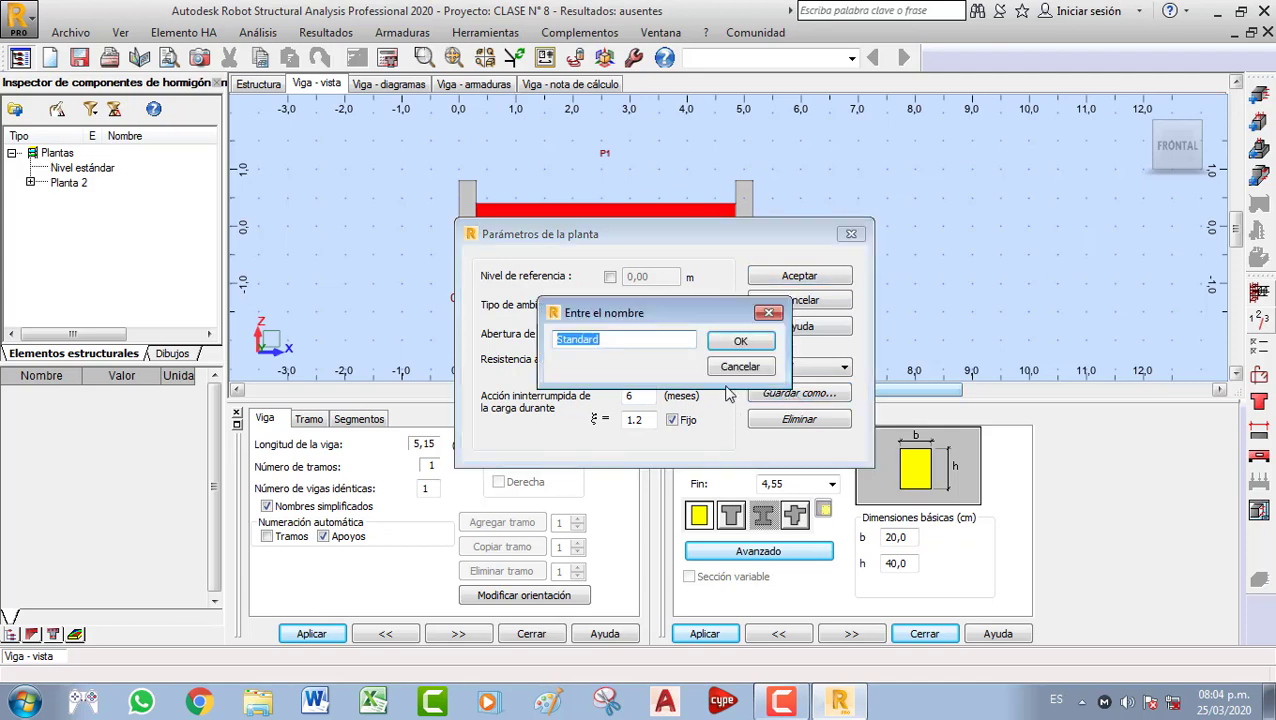
type("VIGA_P")
left_click(741, 341)
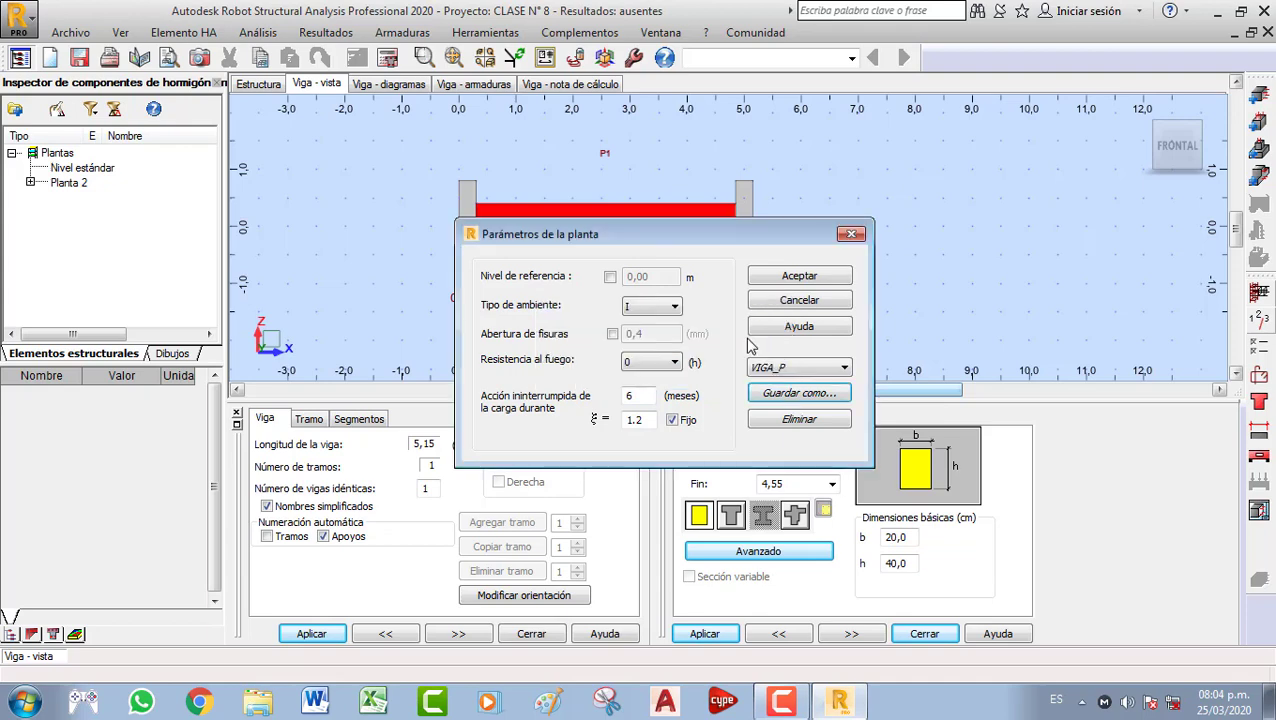
left_click(800, 276)
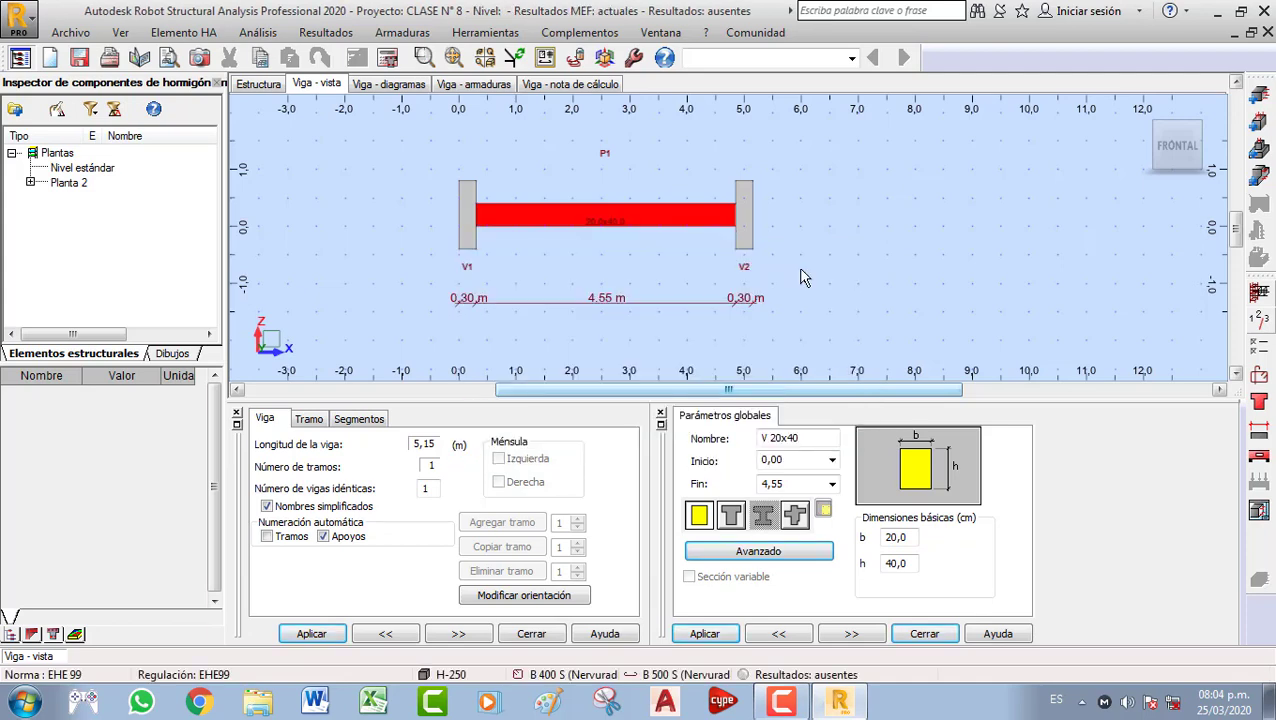
Check the design code in the beam's calculation options, close them and return to the model's Geometry layout
left_click(1259, 347)
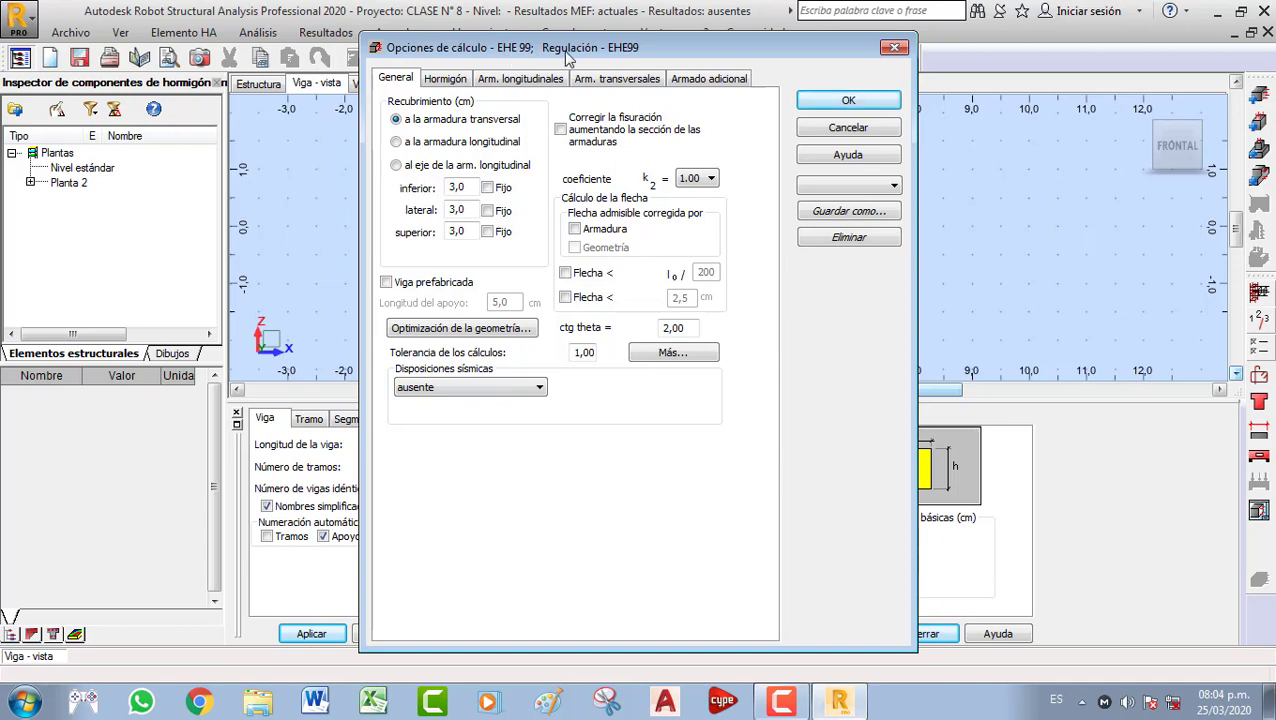
left_click(894, 47)
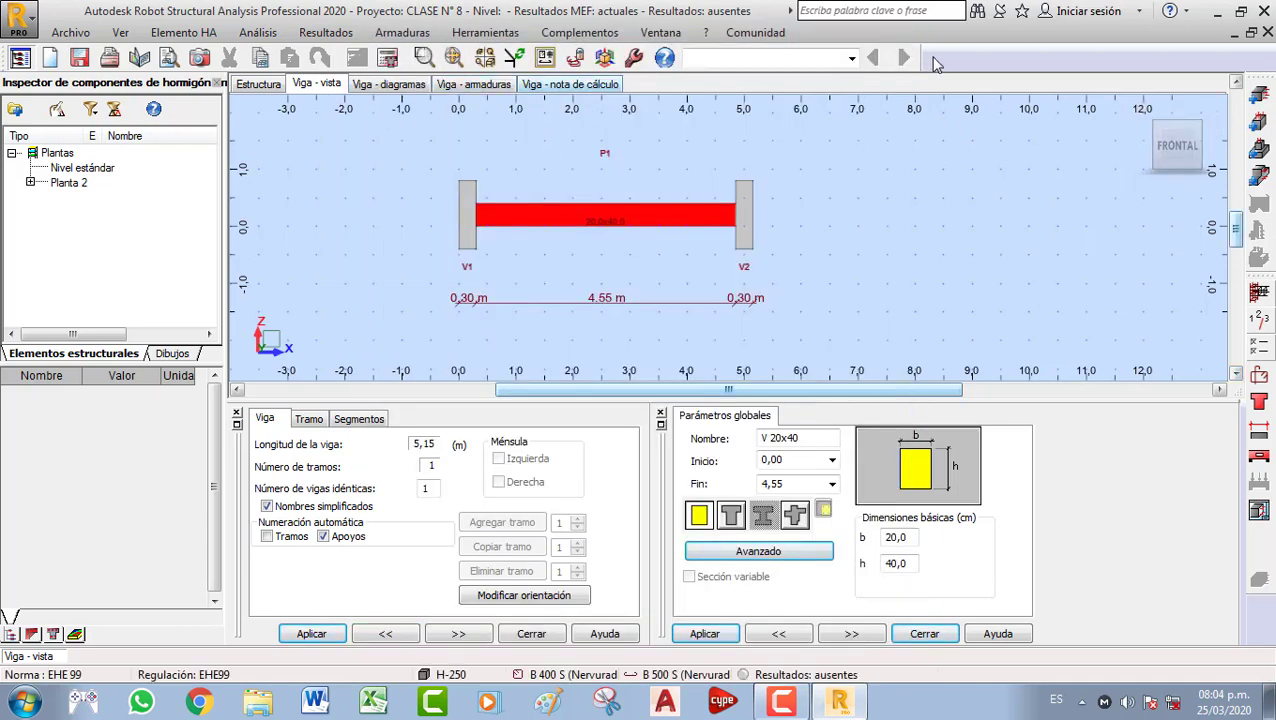
left_click(851, 58)
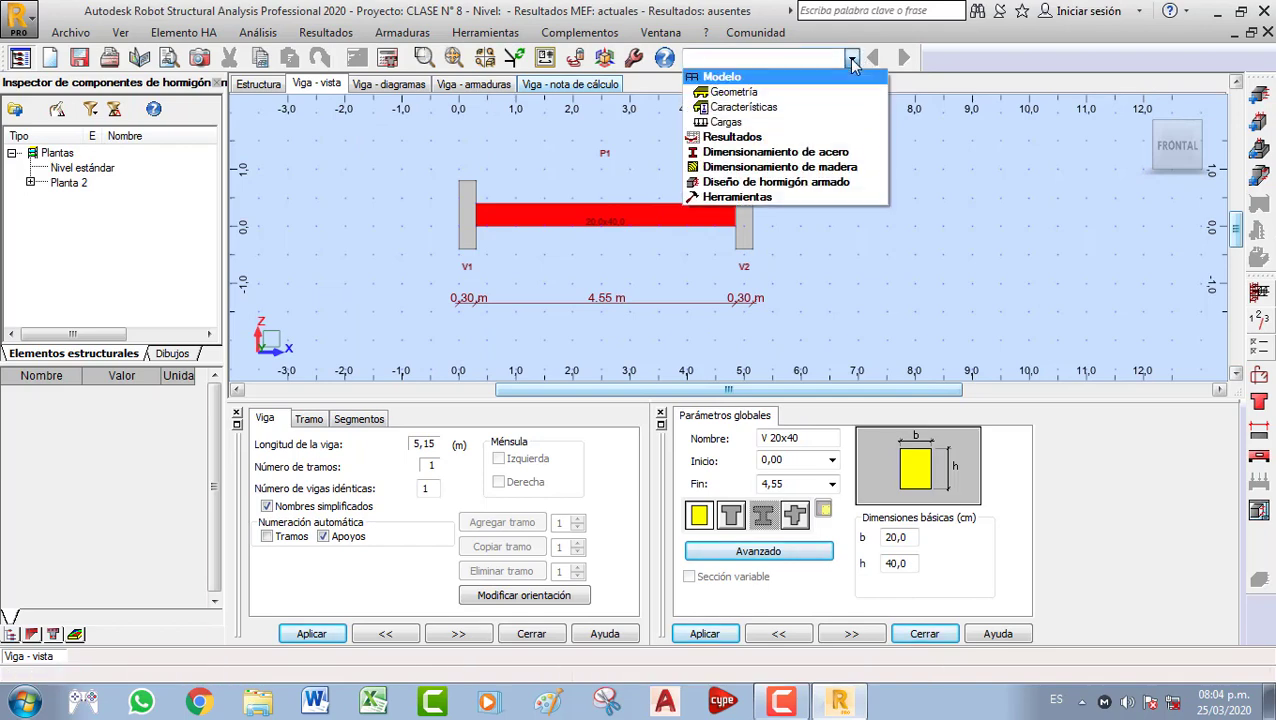
left_click(739, 93)
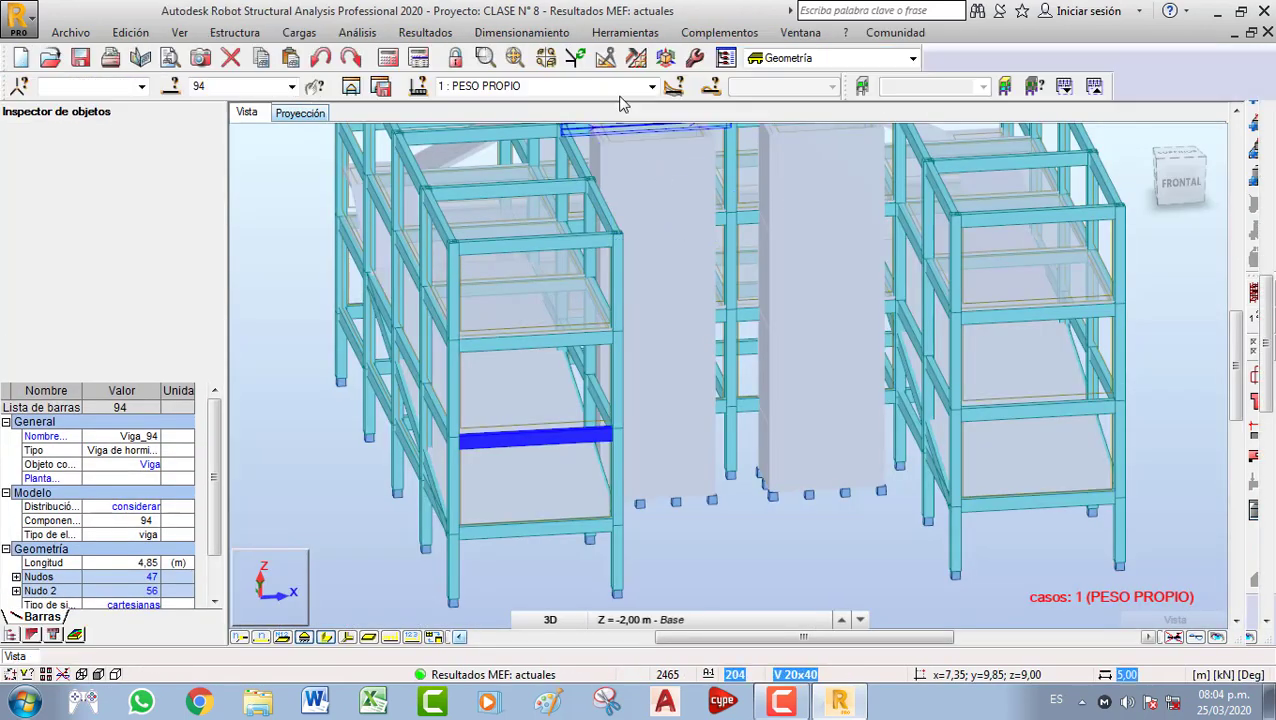
Open the project preferences and display the design codes, keeping the PREFERENCIAS PROYECTO_1 preference set
left_click(628, 33)
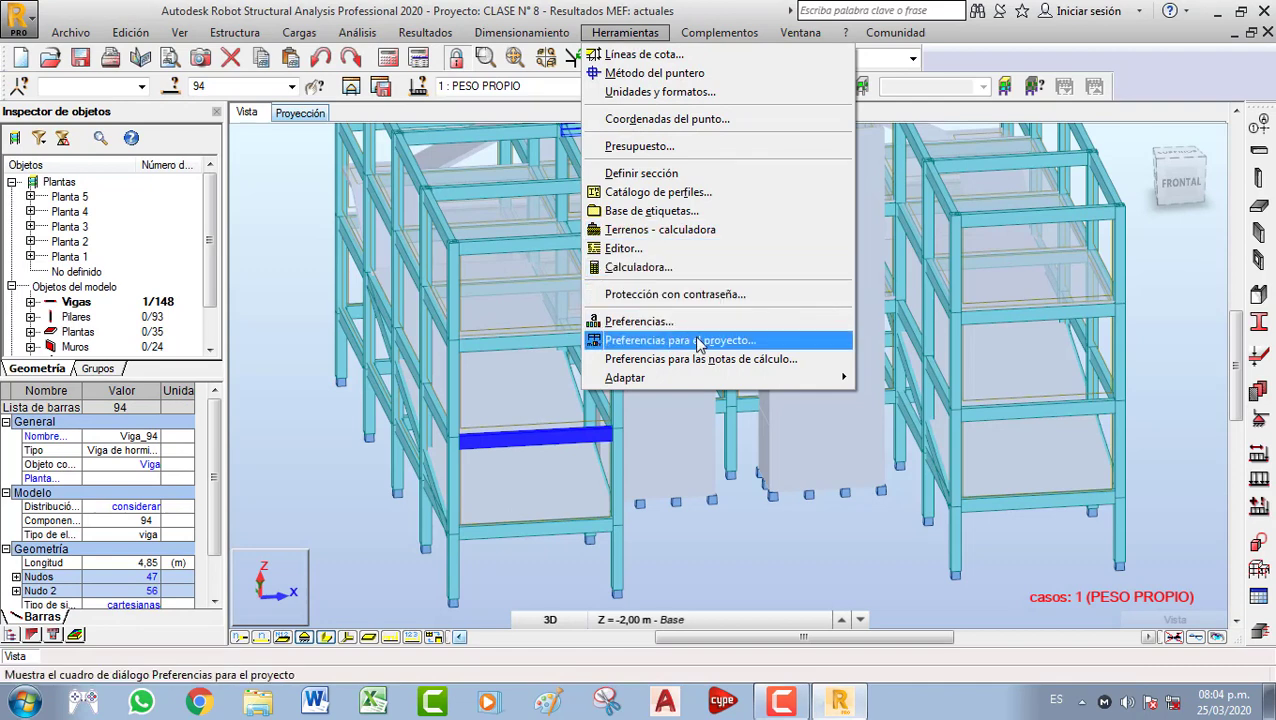
left_click(699, 343)
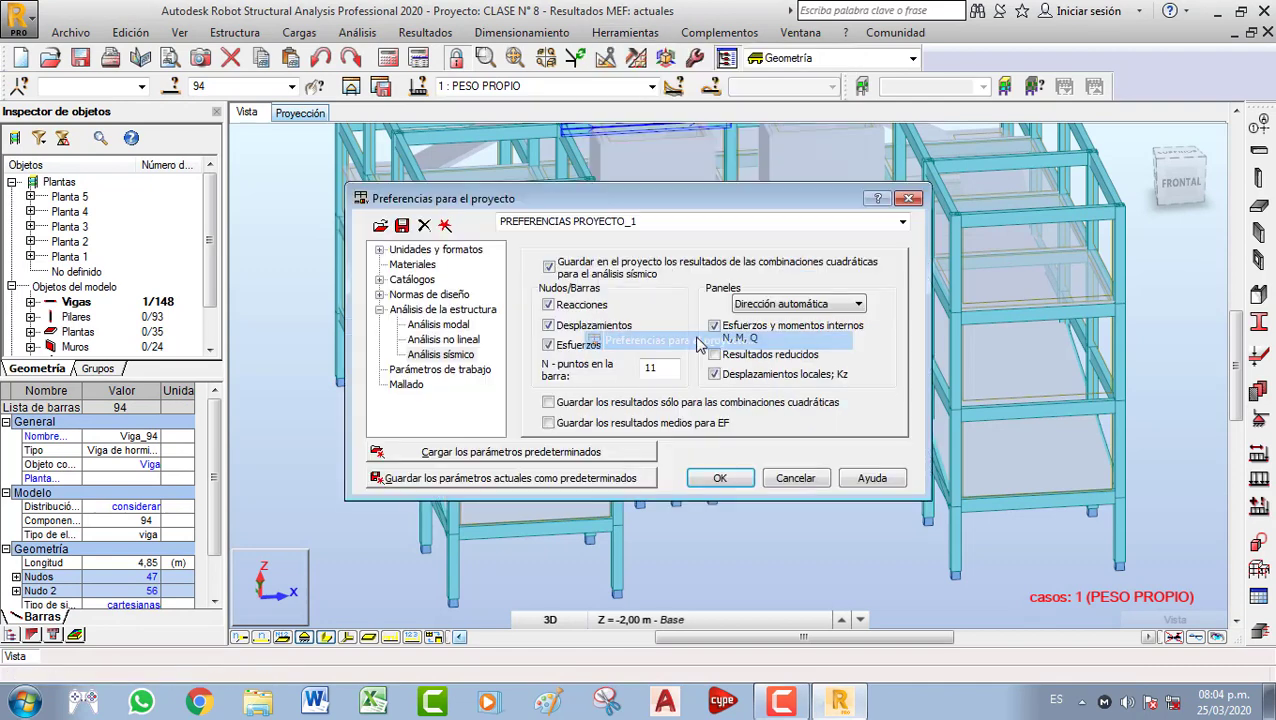
left_click(420, 251)
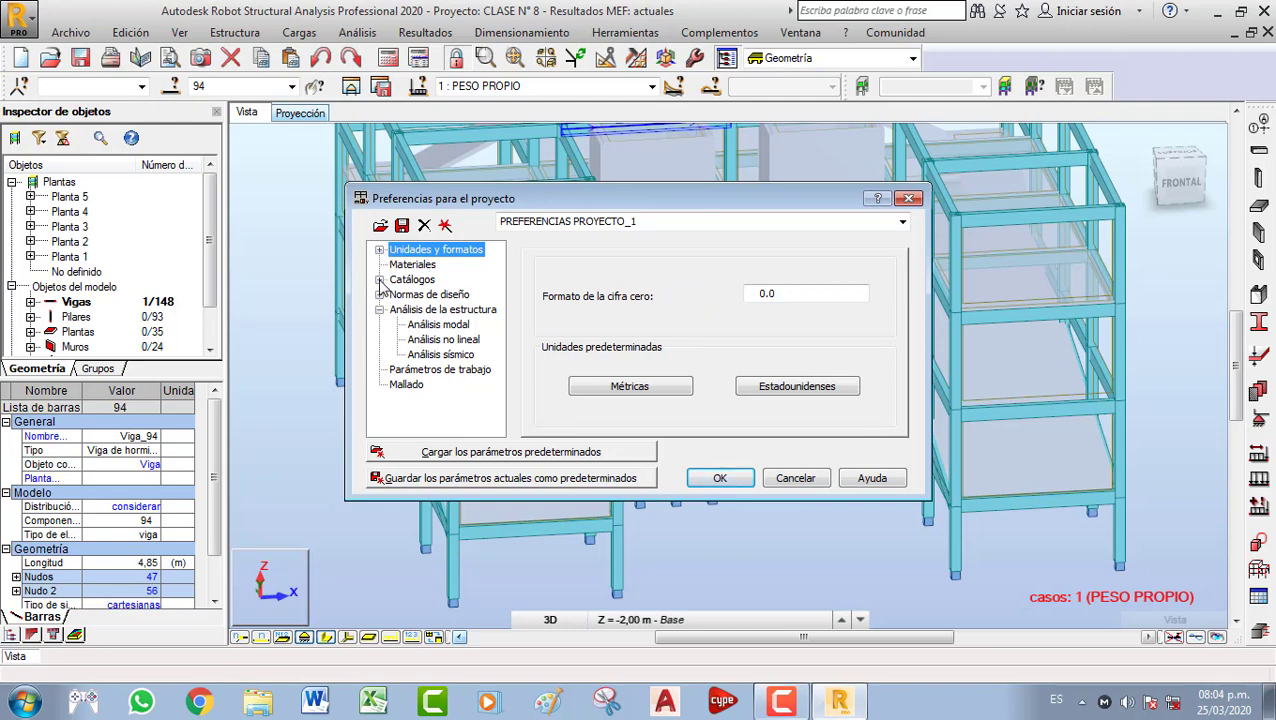
left_click(408, 281)
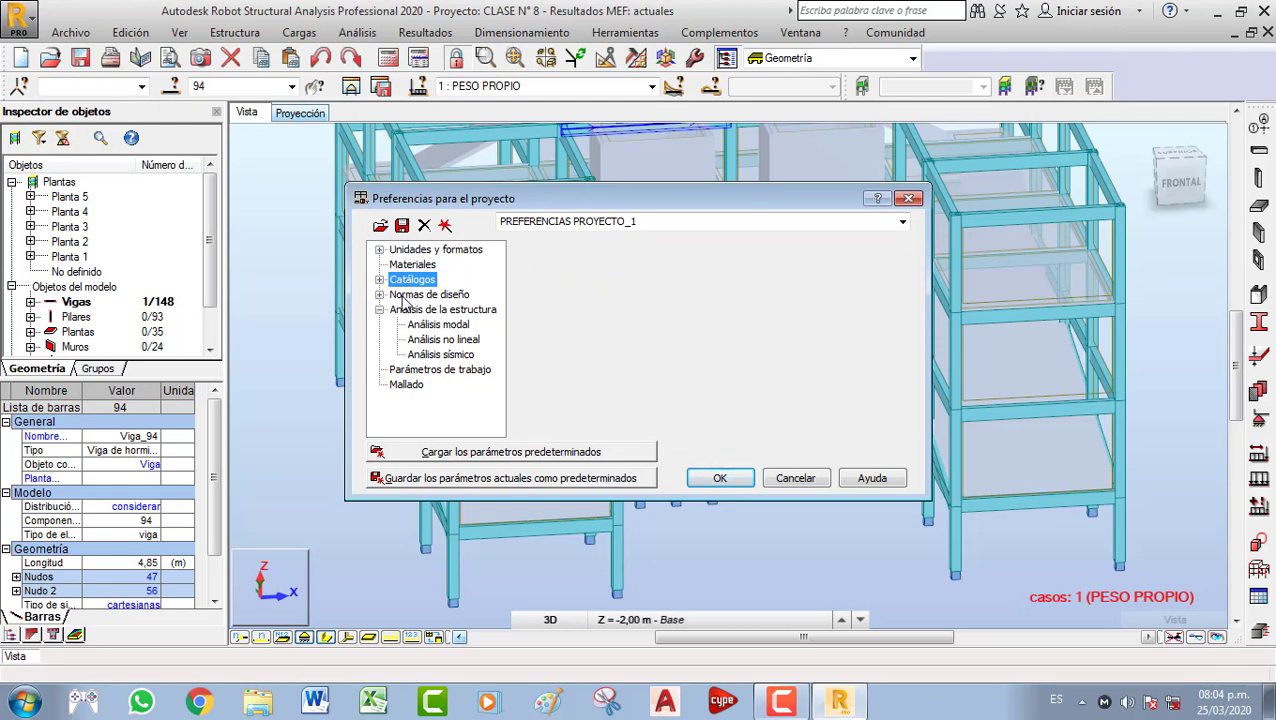
left_click(408, 296)
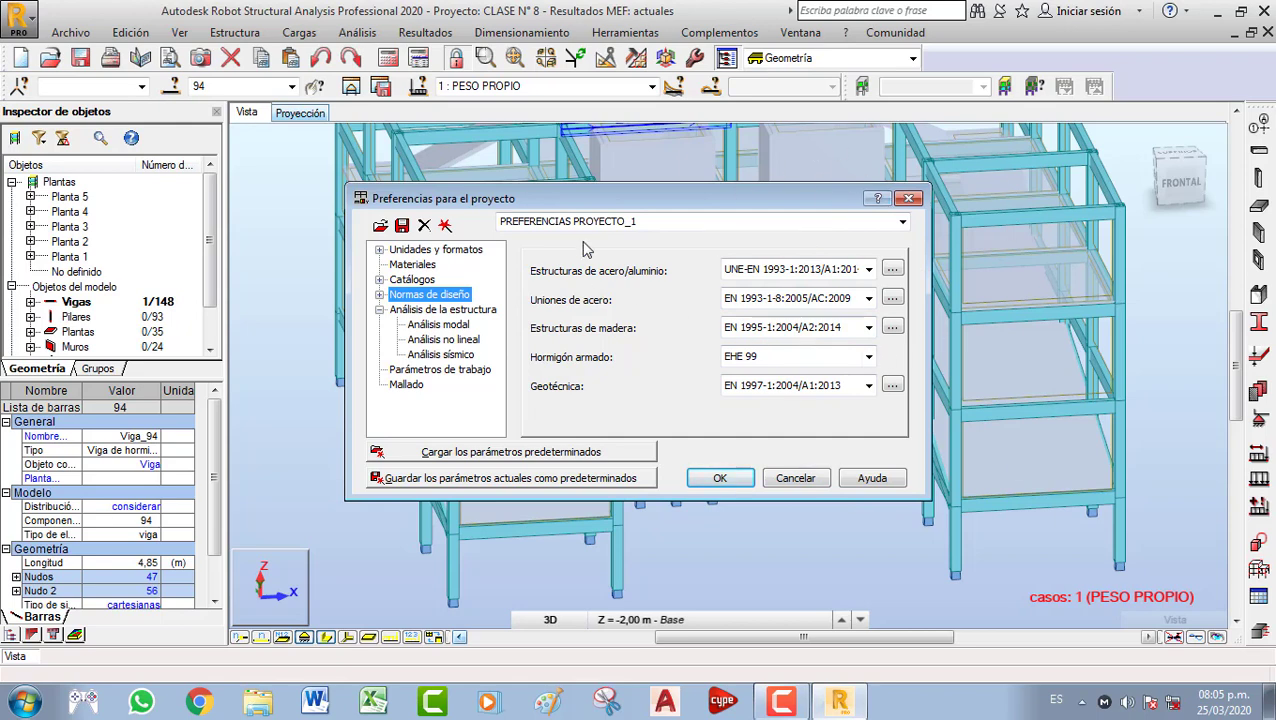
left_click(902, 223)
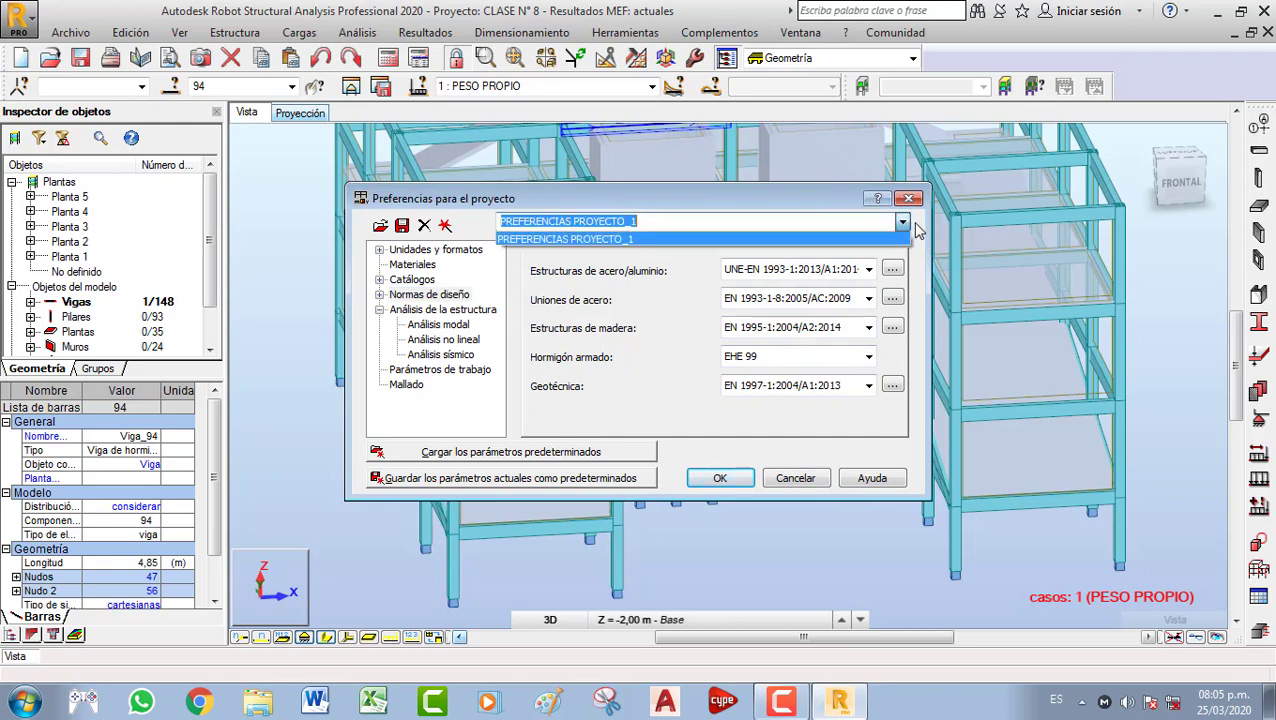
left_click(902, 224)
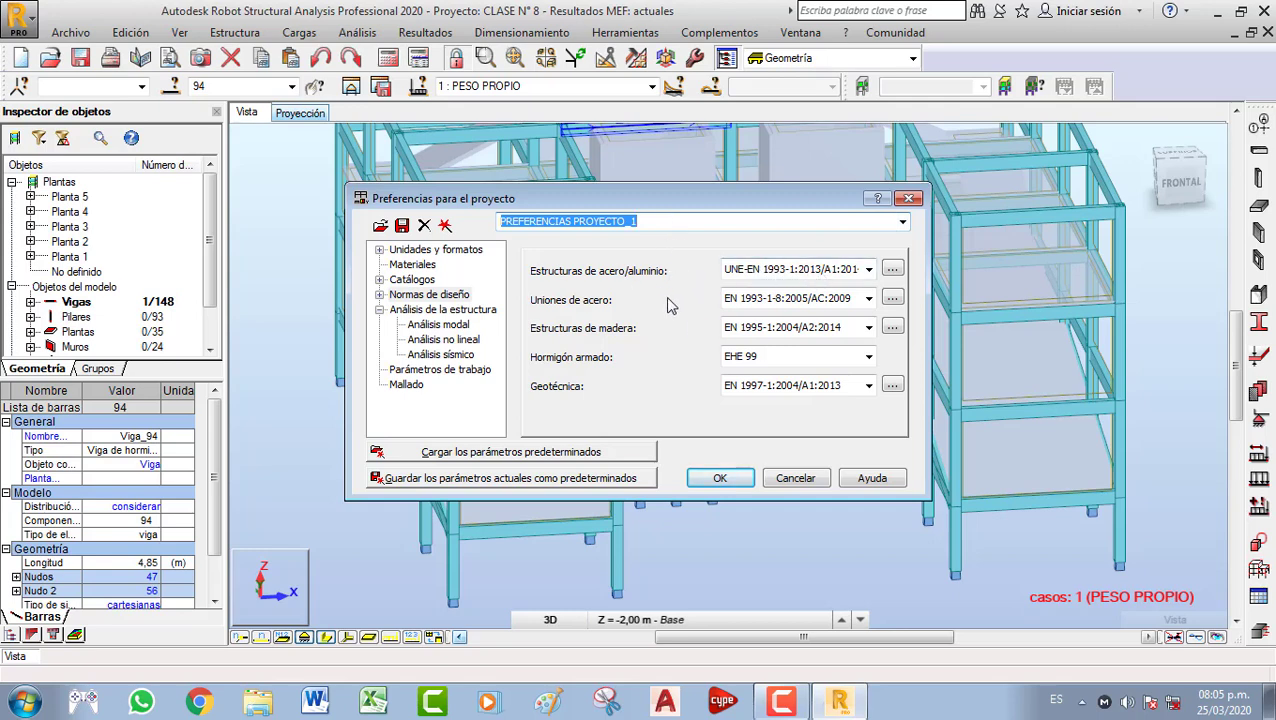
Add ACI 318M-14 to the reinforced concrete code list and make it the project's current reinforced concrete code
left_click(869, 358)
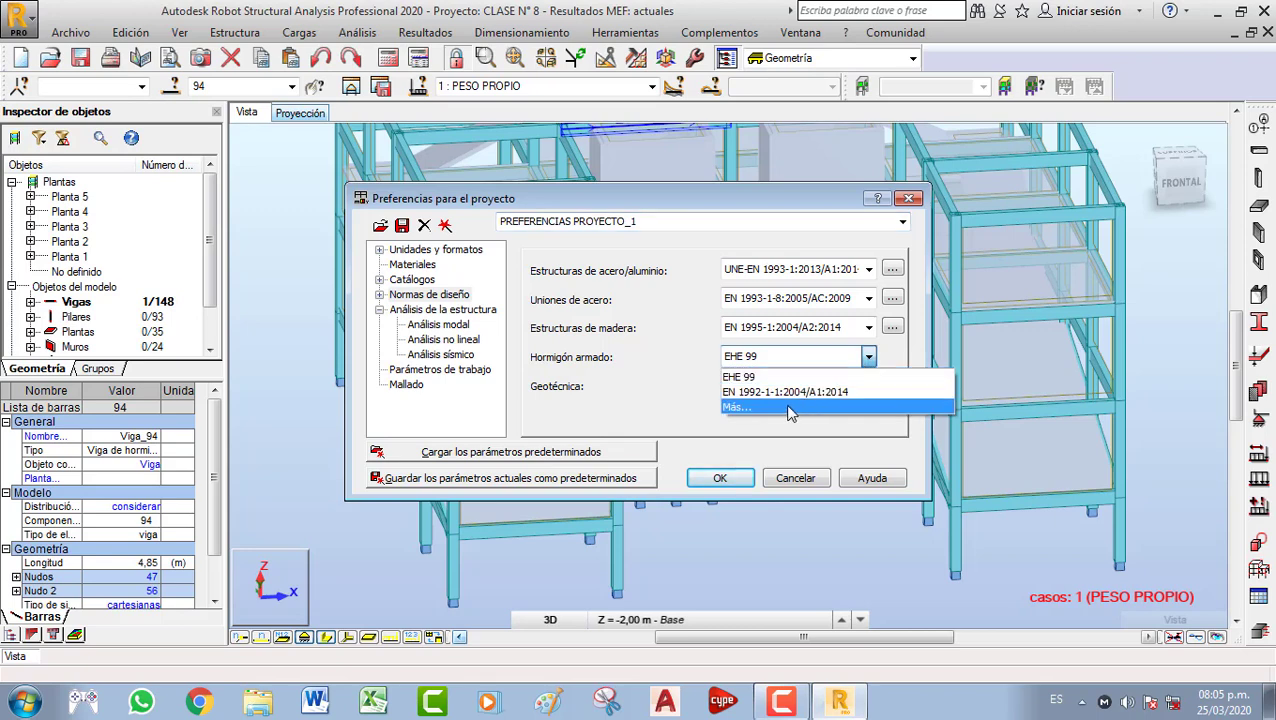
left_click(611, 384)
left_click(392, 295)
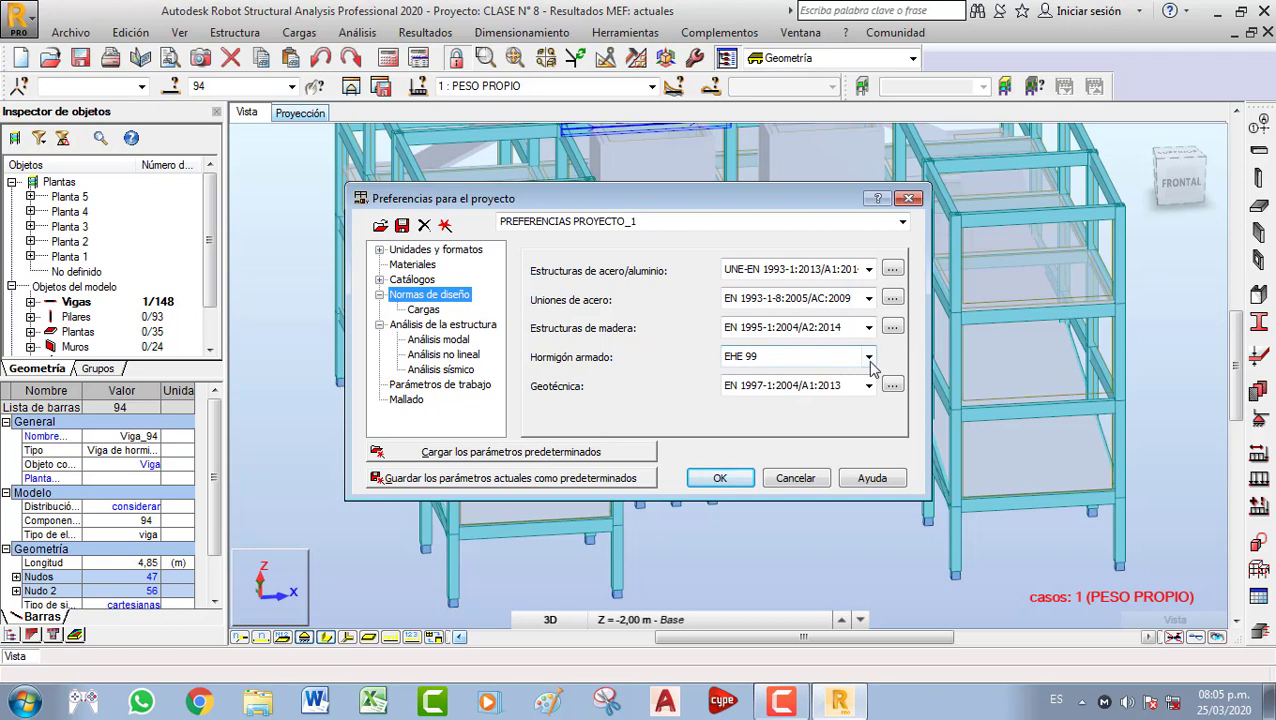
left_click(868, 358)
left_click(818, 414)
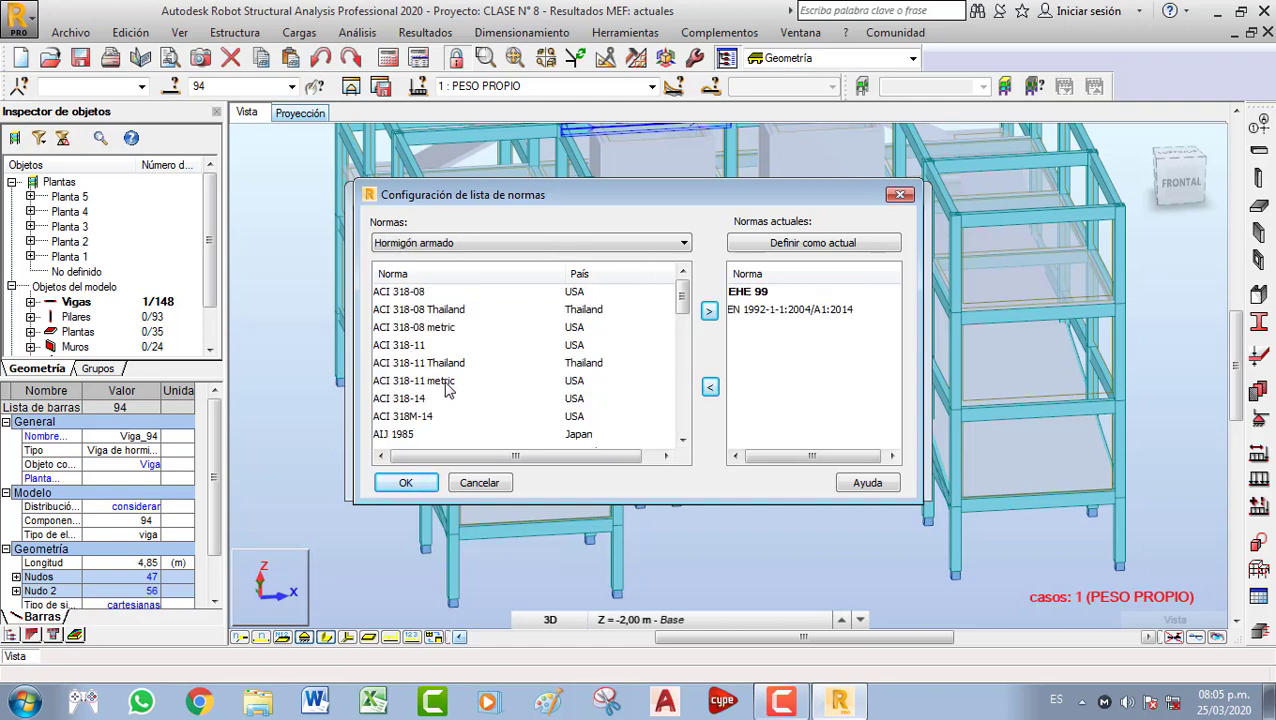
left_click(410, 418)
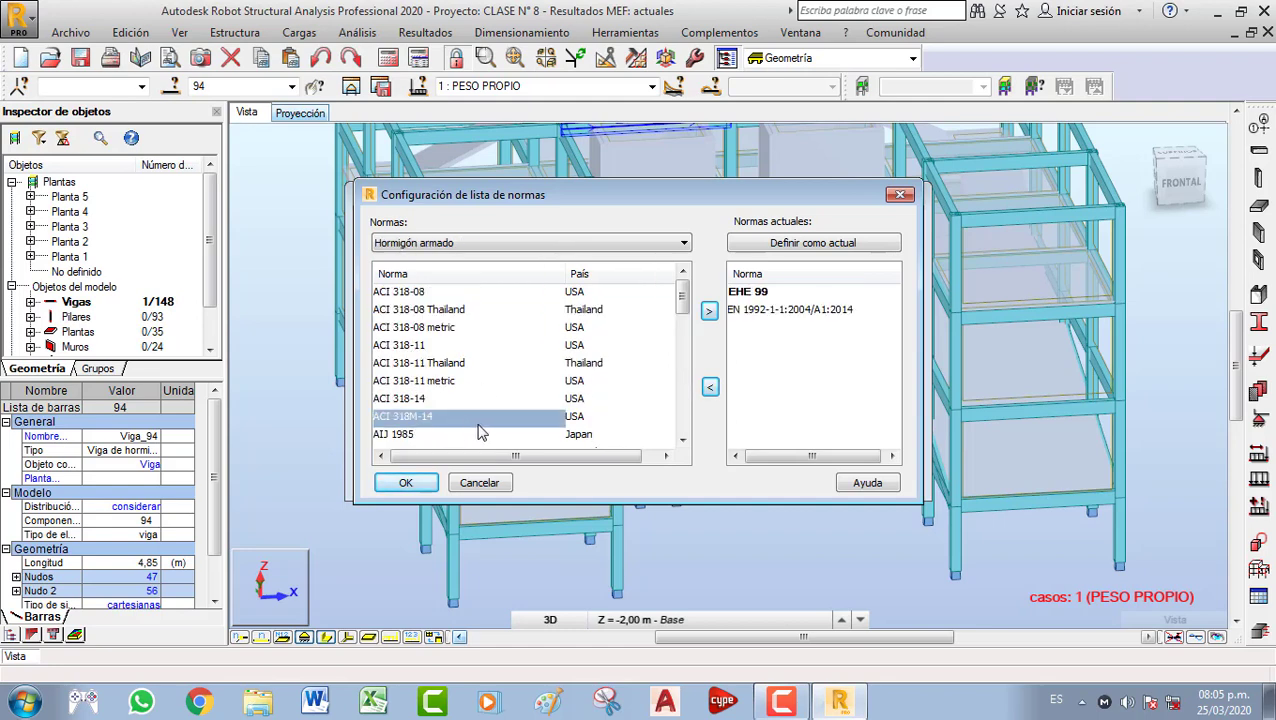
left_click(709, 312)
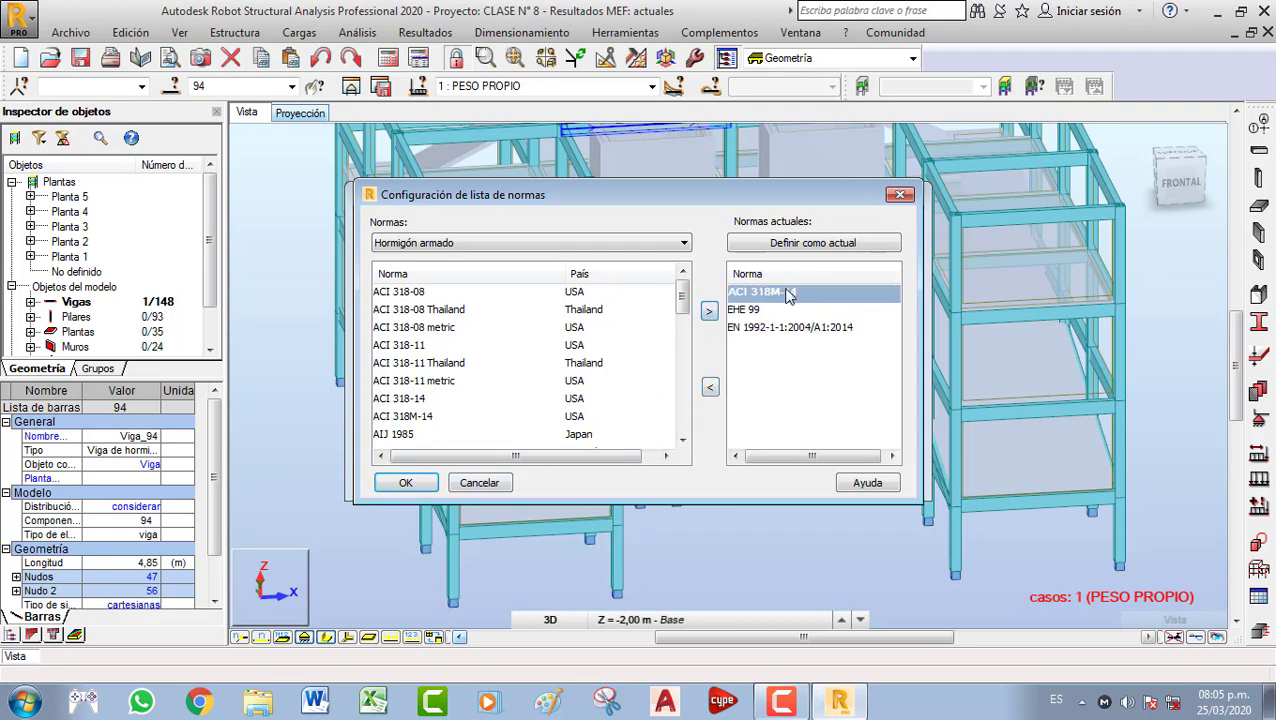
left_click(813, 243)
left_click(408, 483)
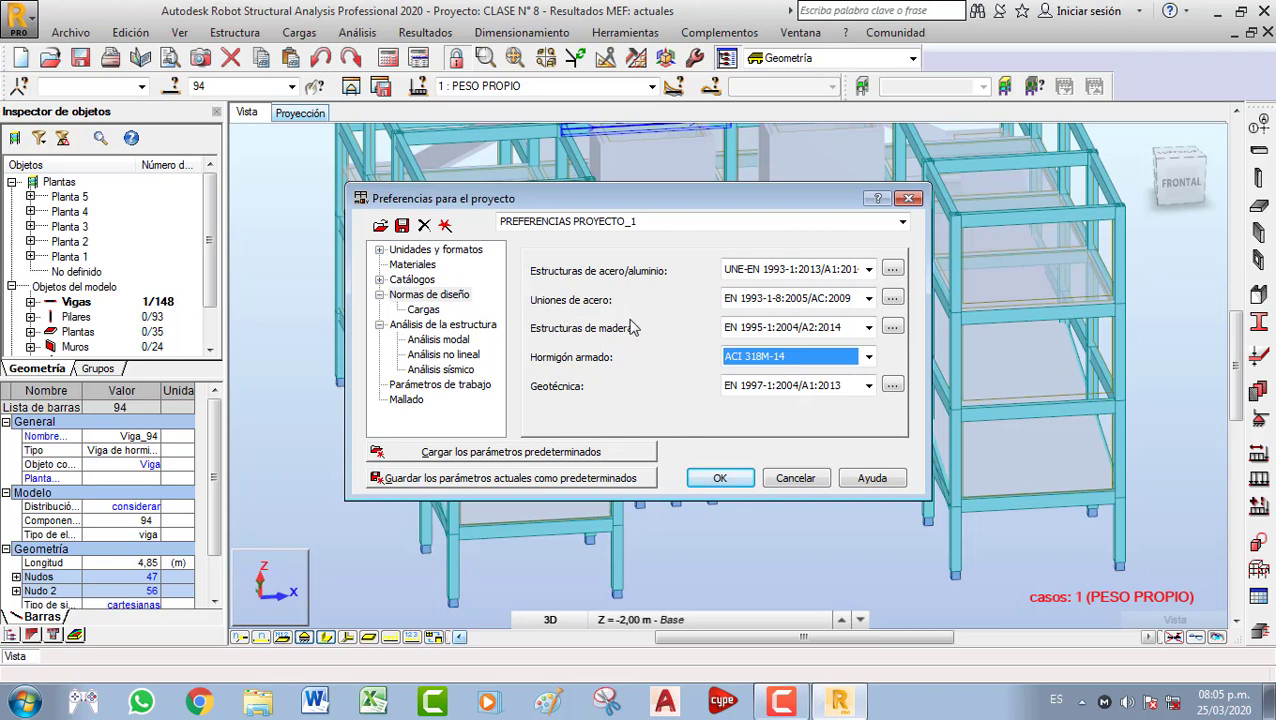
In the load codes, add ACI 318-14 ACI 318M-14 and make it the current code for load combinations
left_click(430, 310)
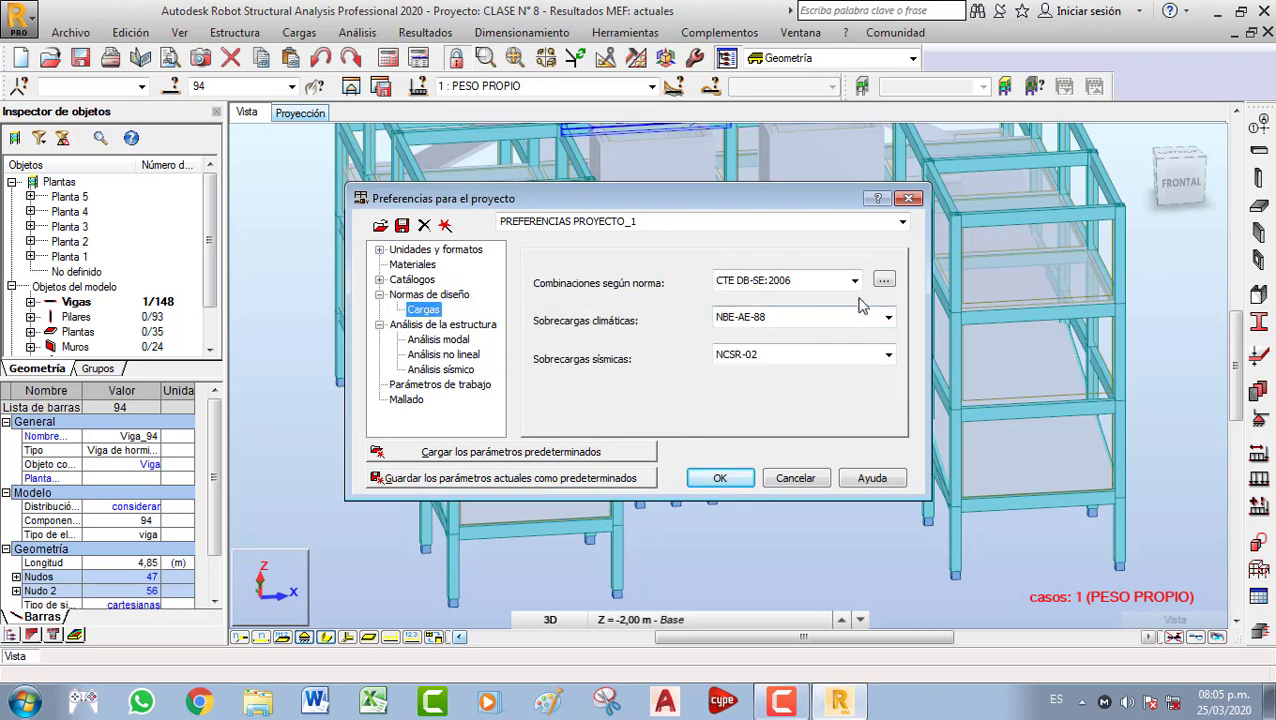
left_click(884, 280)
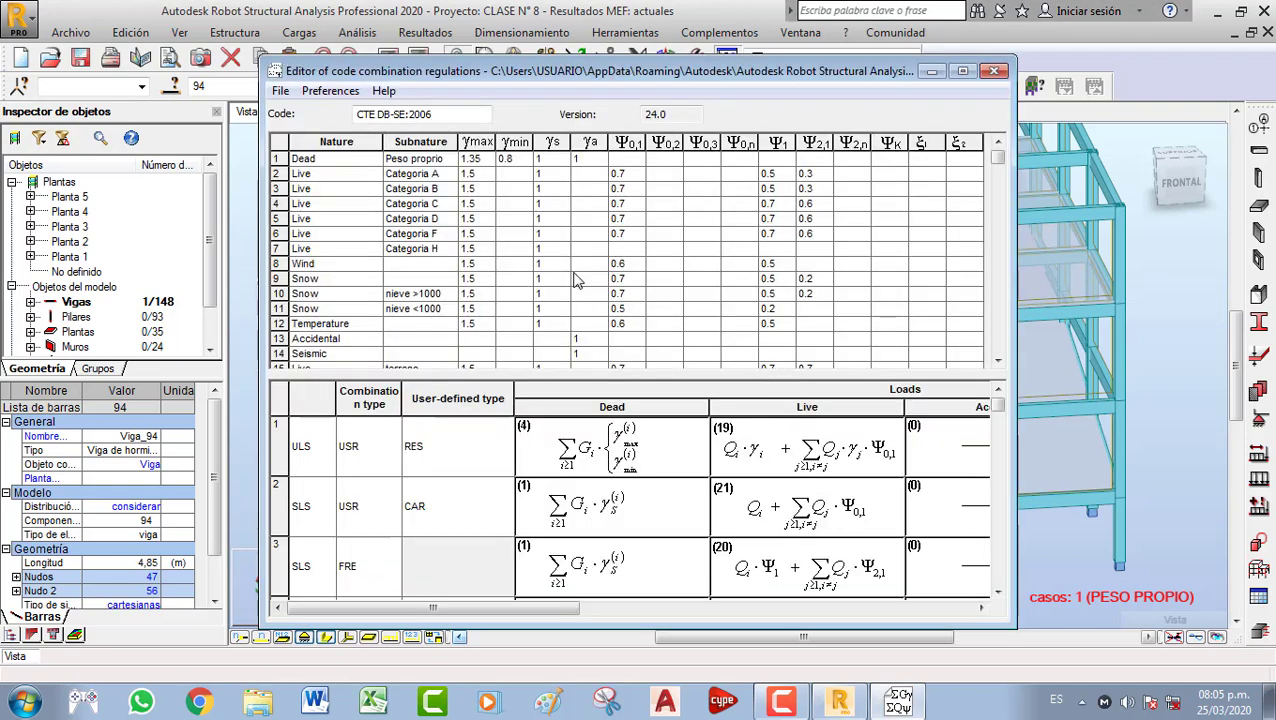
left_click(995, 71)
left_click(862, 279)
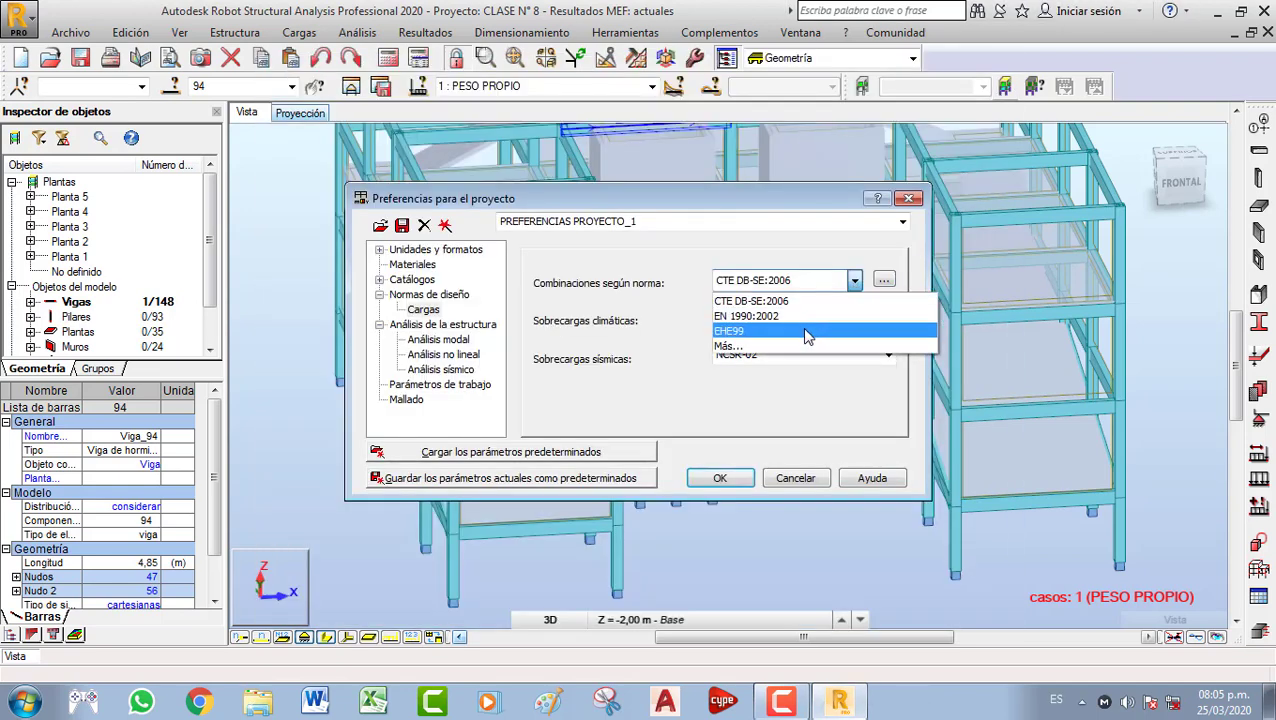
left_click(800, 350)
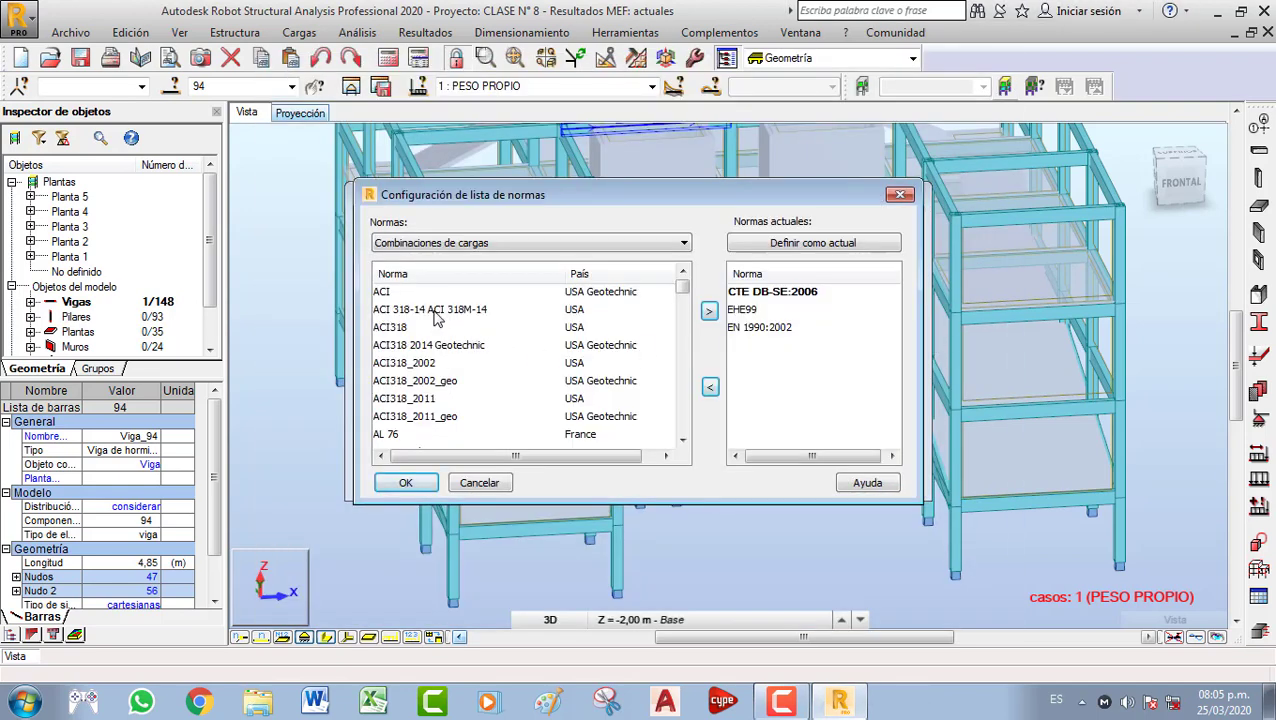
left_click(436, 310)
left_click(709, 311)
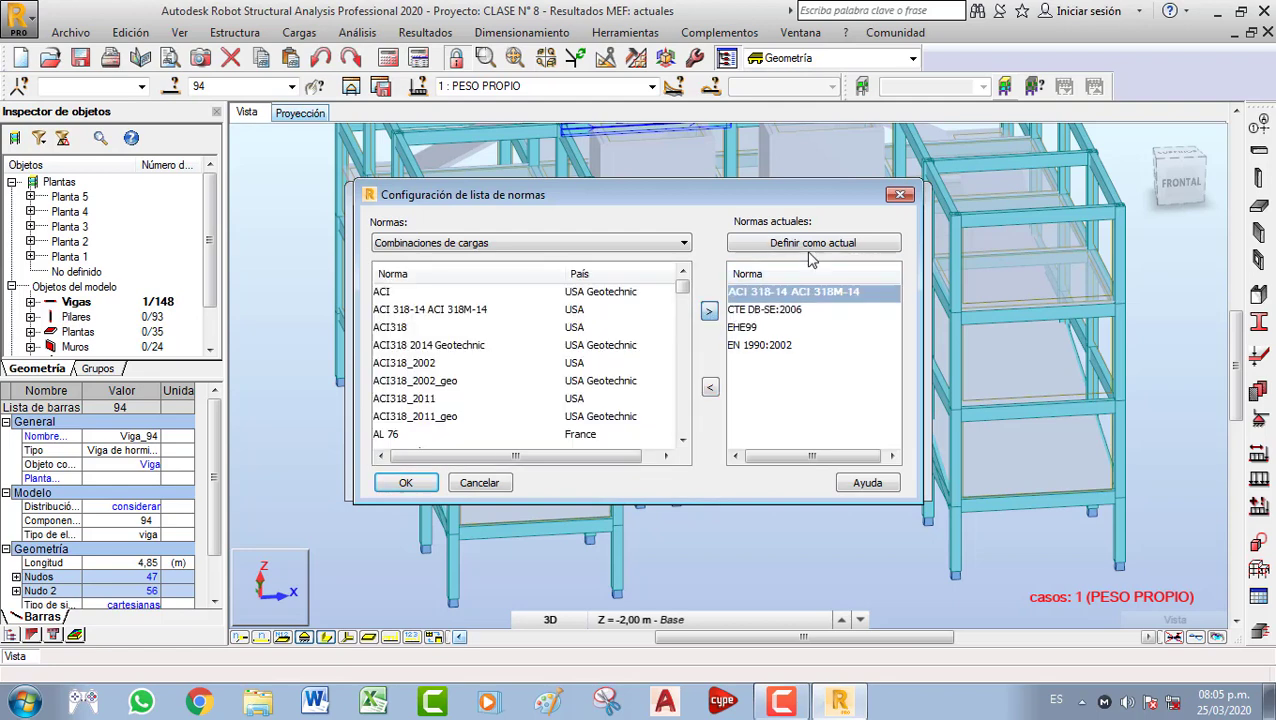
left_click(810, 247)
left_click(418, 483)
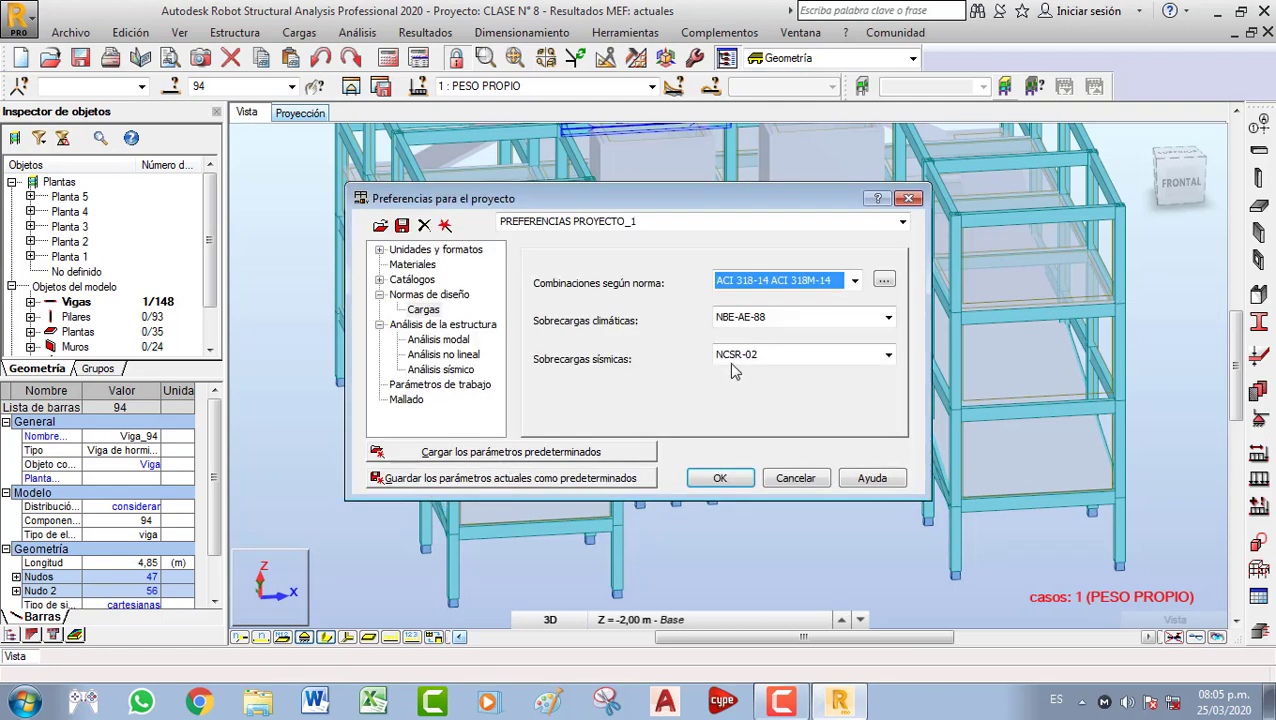
Add ASCE 7-16 to the seismic load codes and make it the current one
left_click(888, 317)
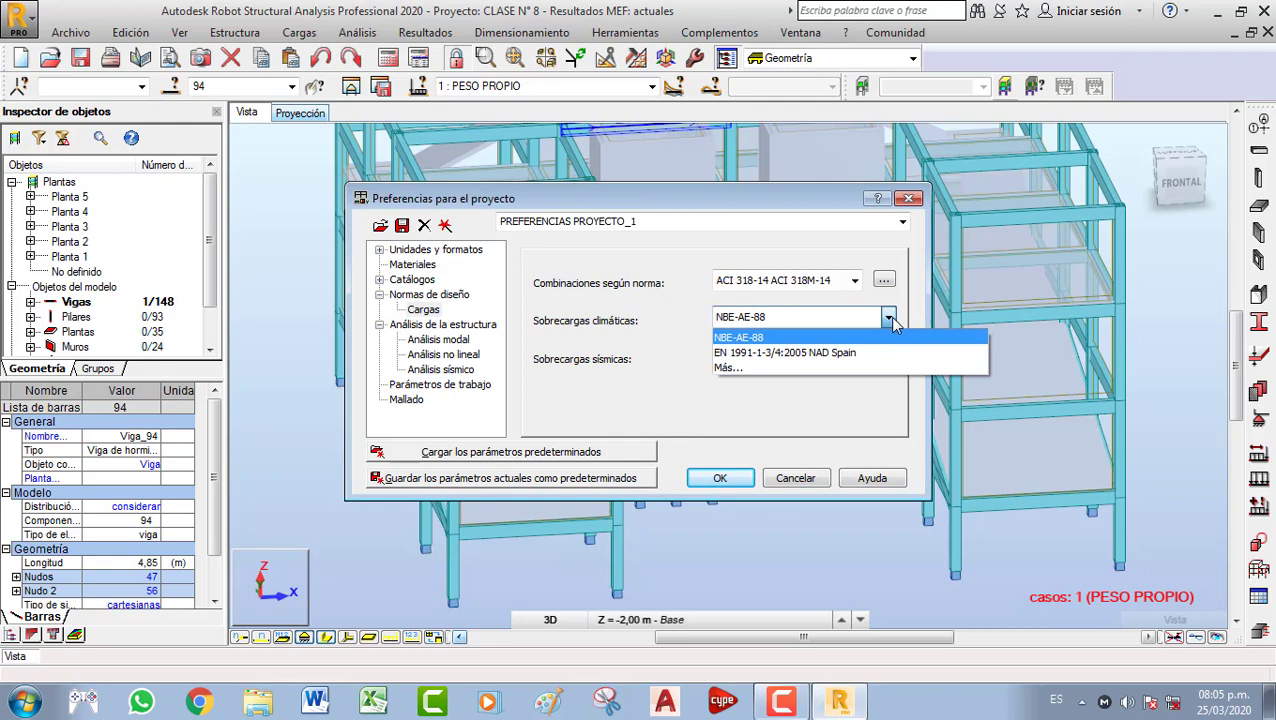
left_click(780, 368)
key("Down")
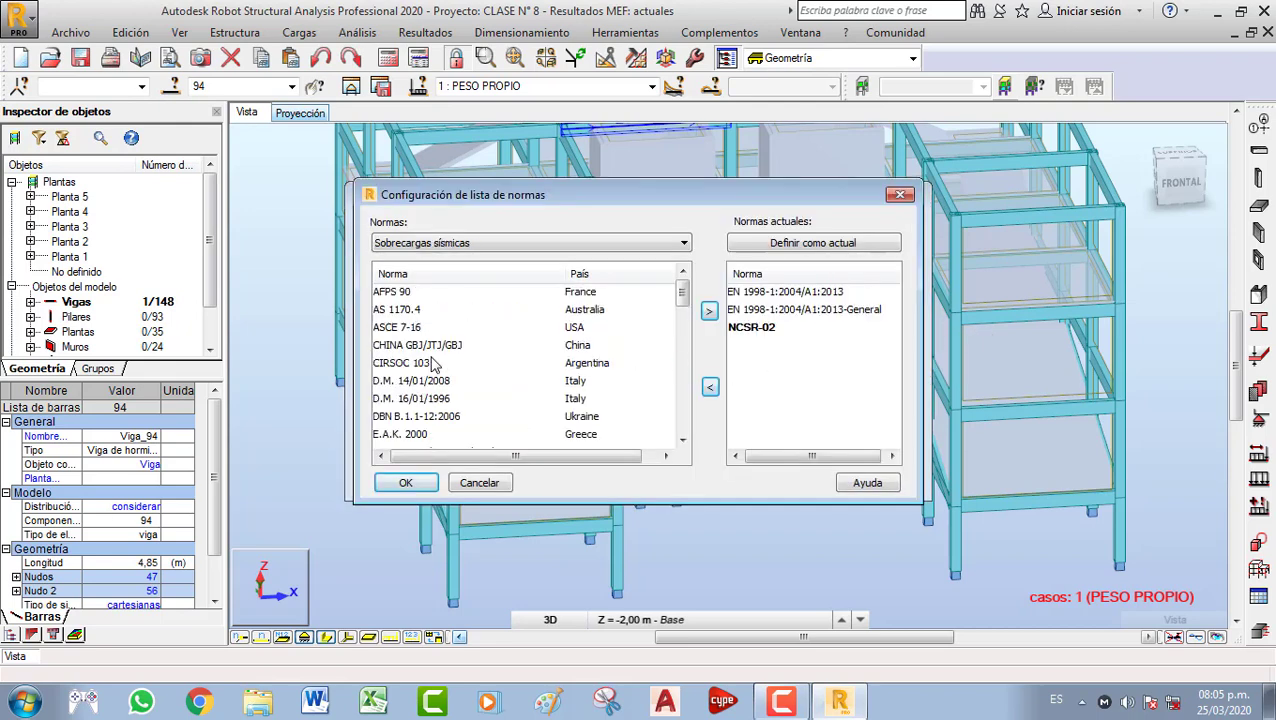
mouse_move(681, 292)
left_mouse_down()
mouse_move(684, 432)
mouse_move(682, 286)
left_mouse_up()
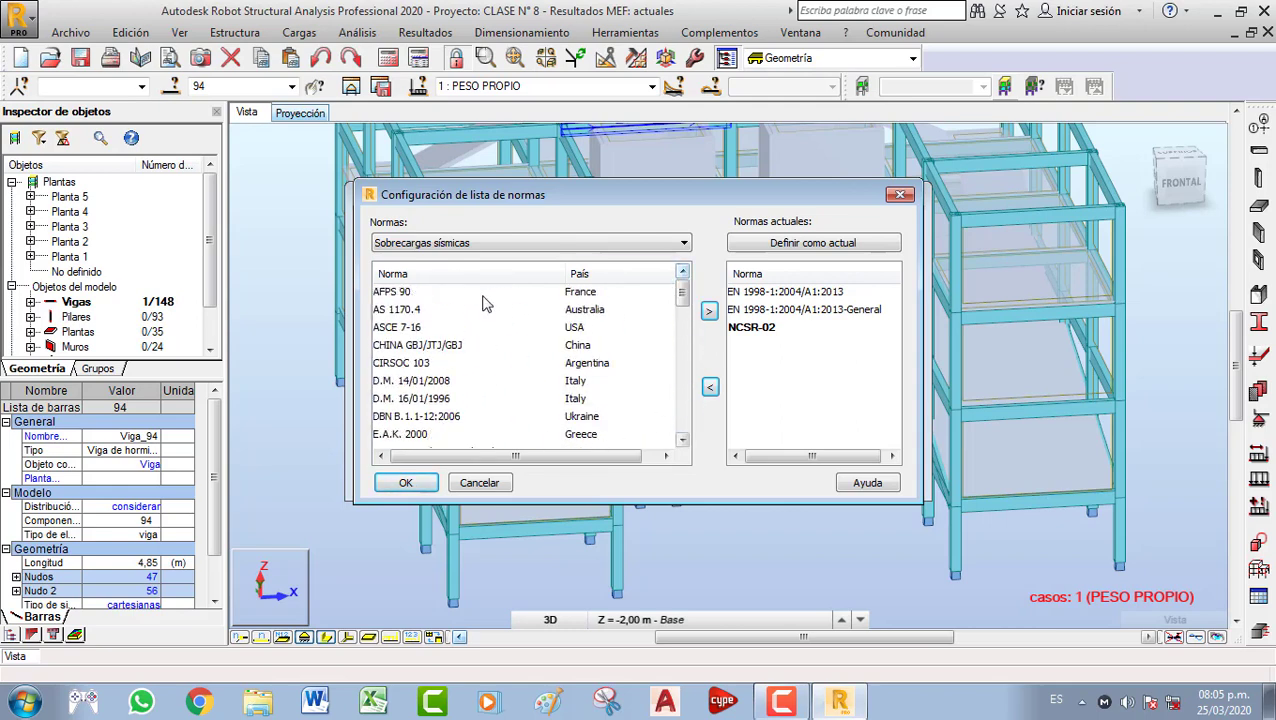
left_click(412, 326)
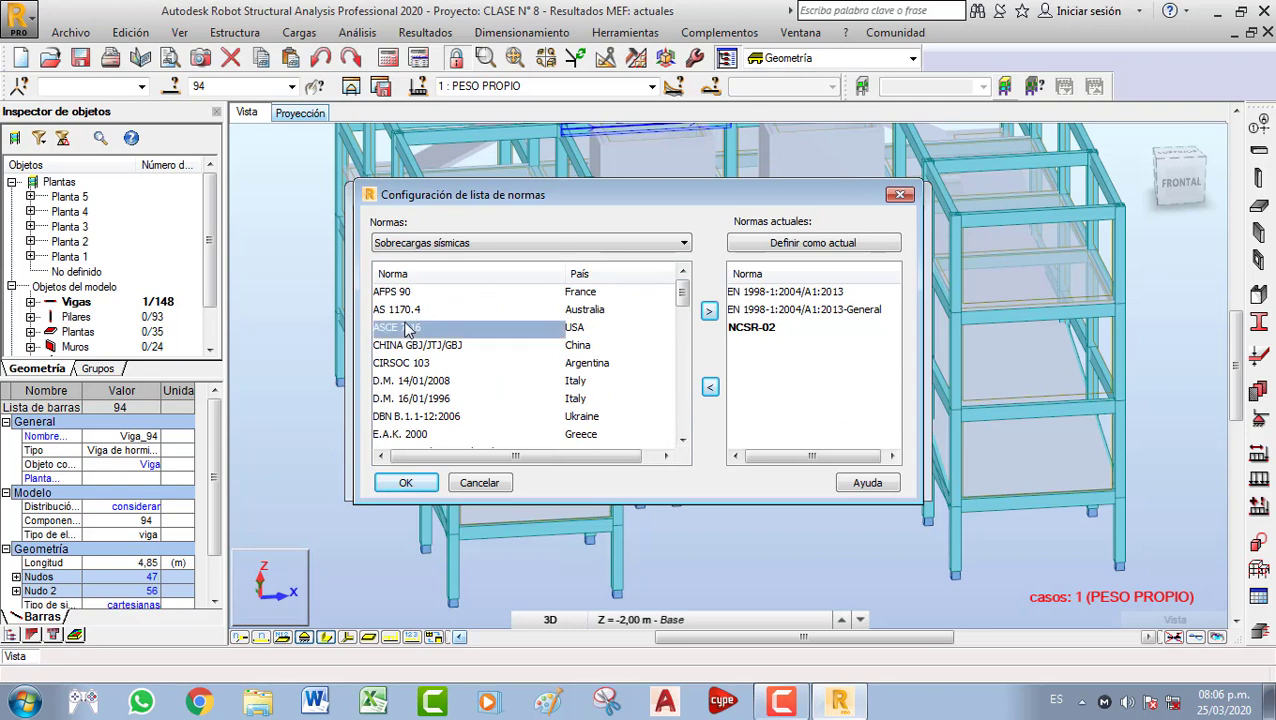
left_click(709, 313)
left_click(790, 243)
left_click(406, 482)
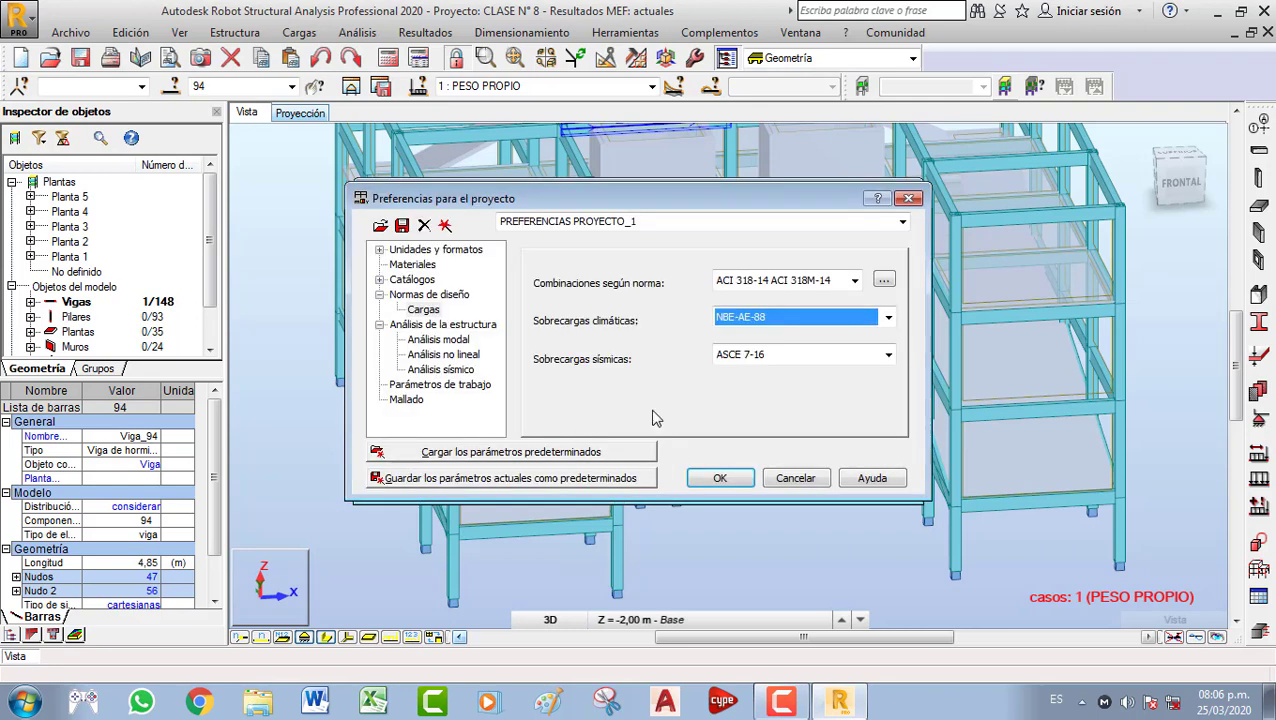
Reopen the seismic code list and define ASCE 7-16 as the current code again
left_click(888, 354)
left_click(778, 437)
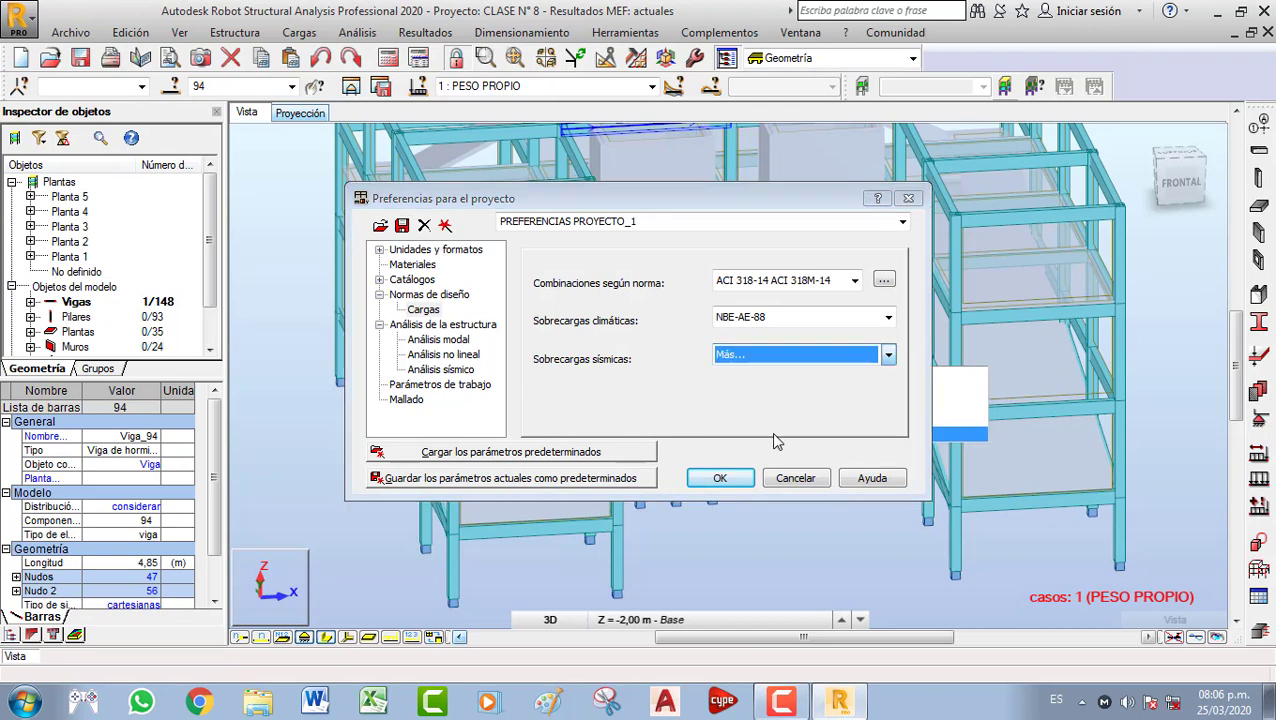
left_click(403, 329)
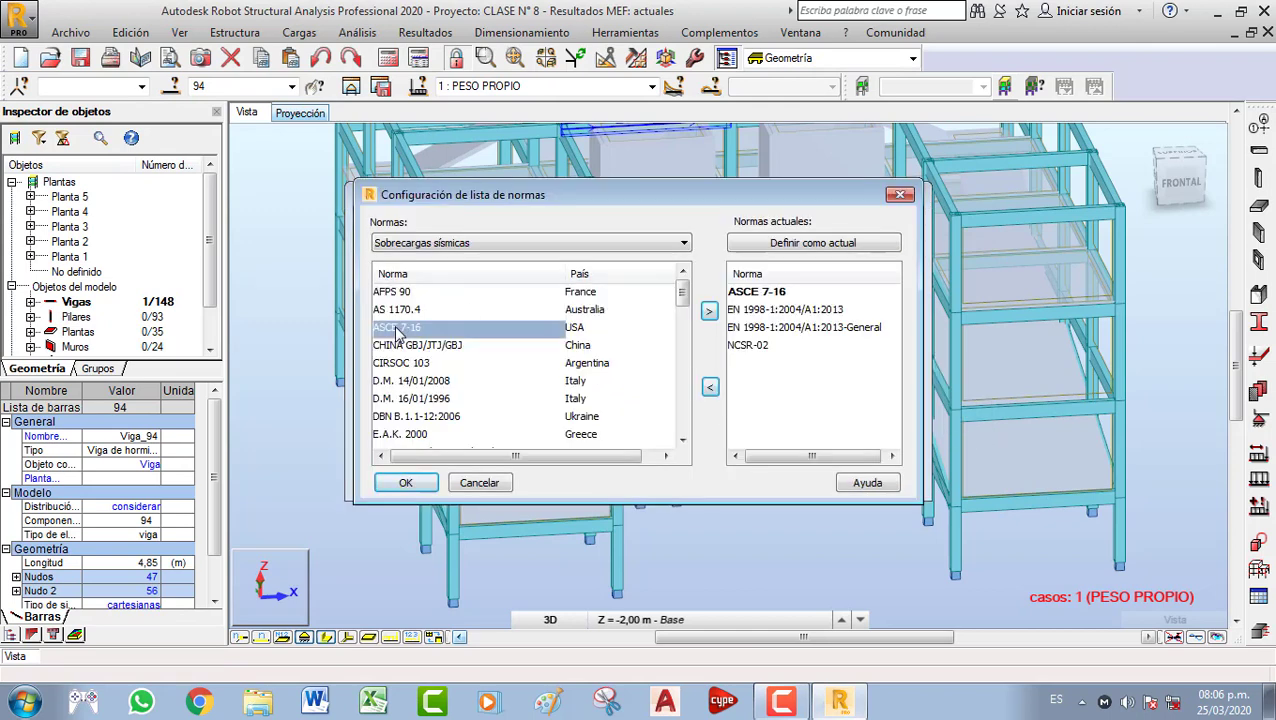
left_click(775, 296)
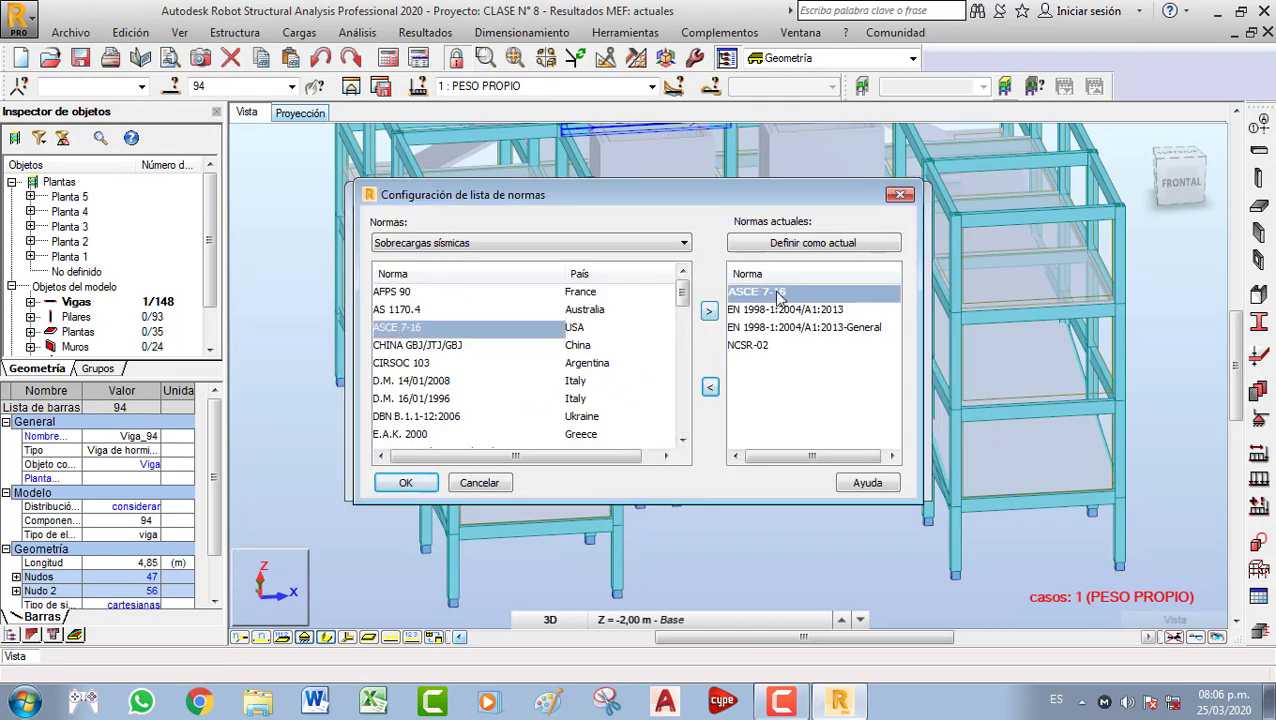
left_click(806, 246)
left_click(408, 483)
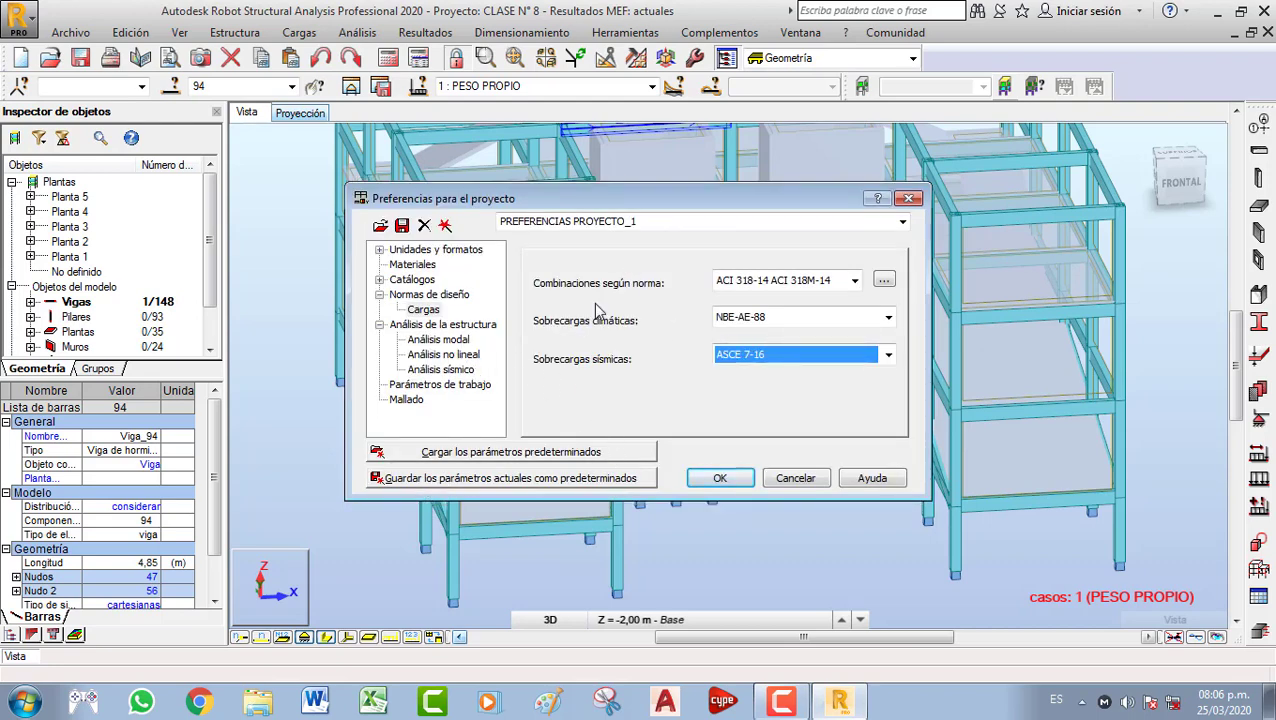
Try to save the project preferences as PREFERENCIAS PROYECTO_CURSO ROBOT and apply them to the project
left_click(418, 296)
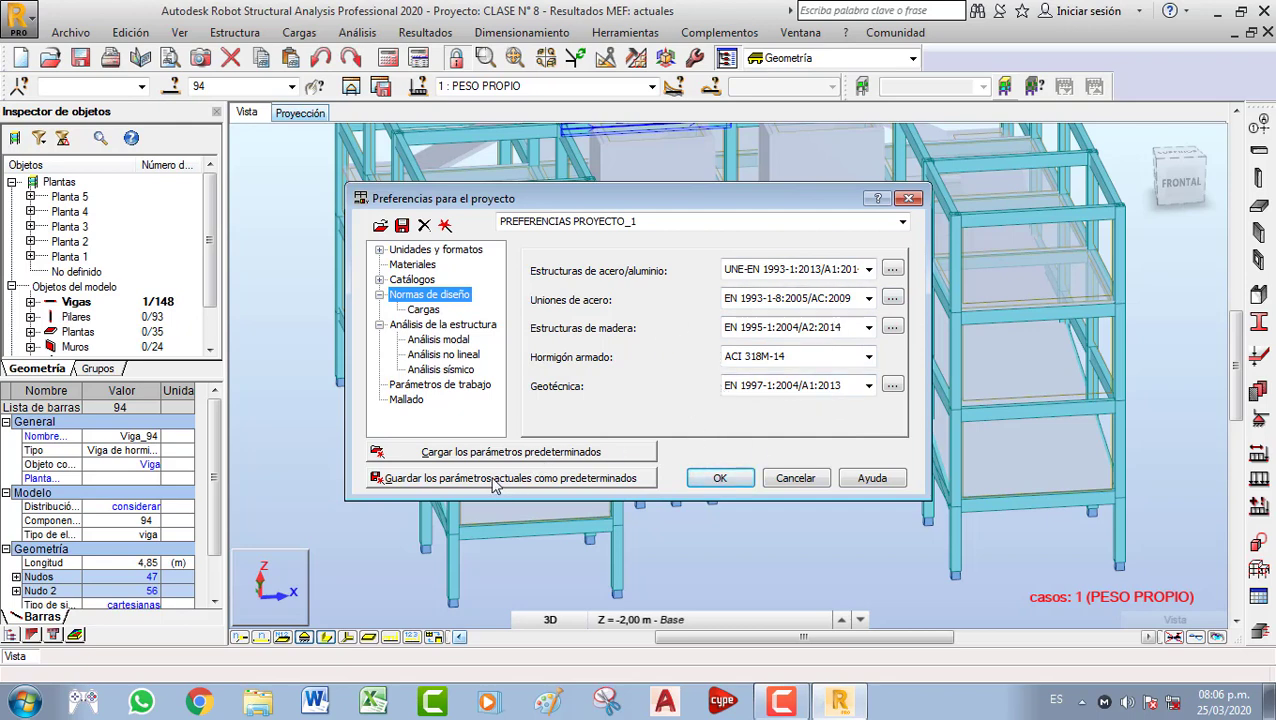
left_click(401, 226)
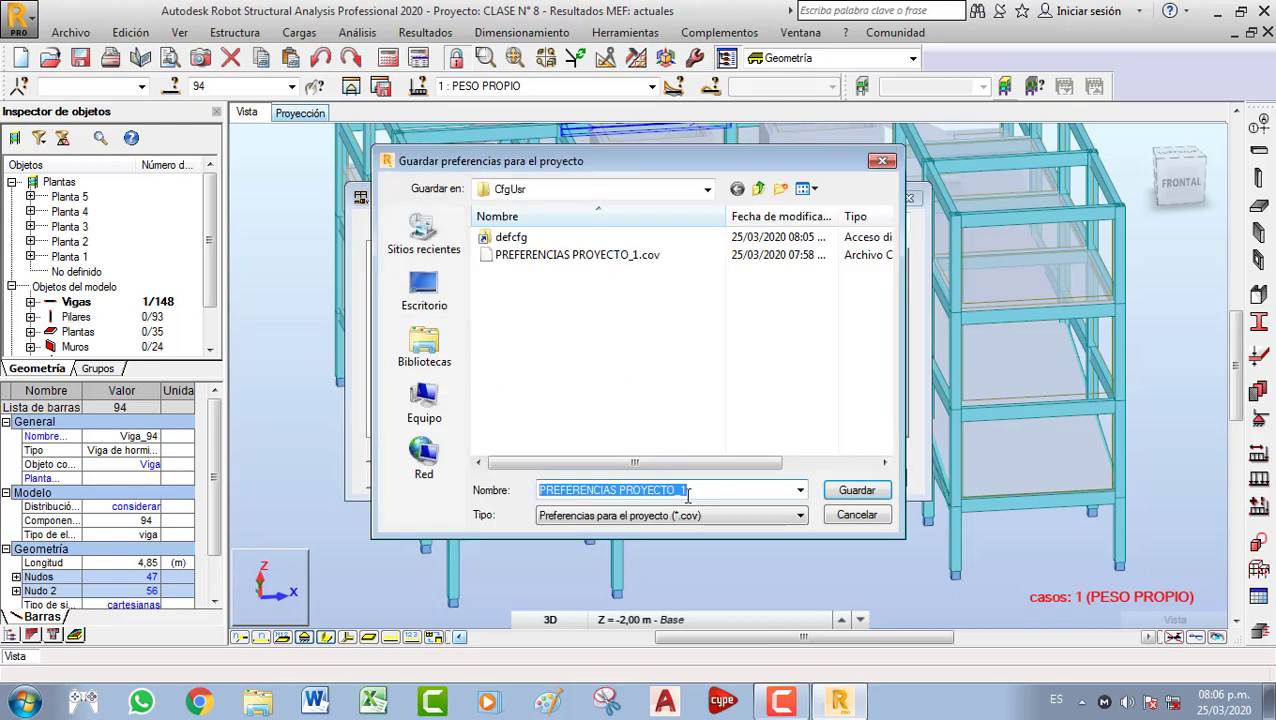
left_click(689, 491)
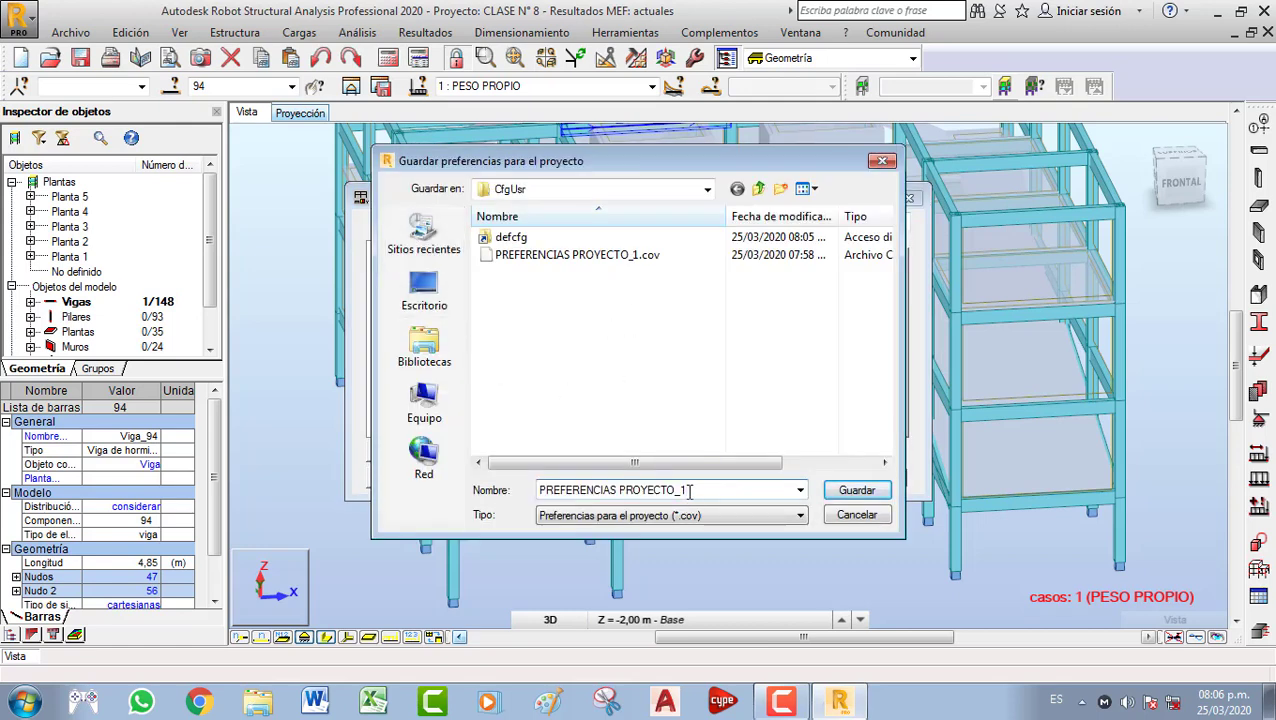
key("BackSpace")
type("CURSO ROBOT")
left_click(856, 490)
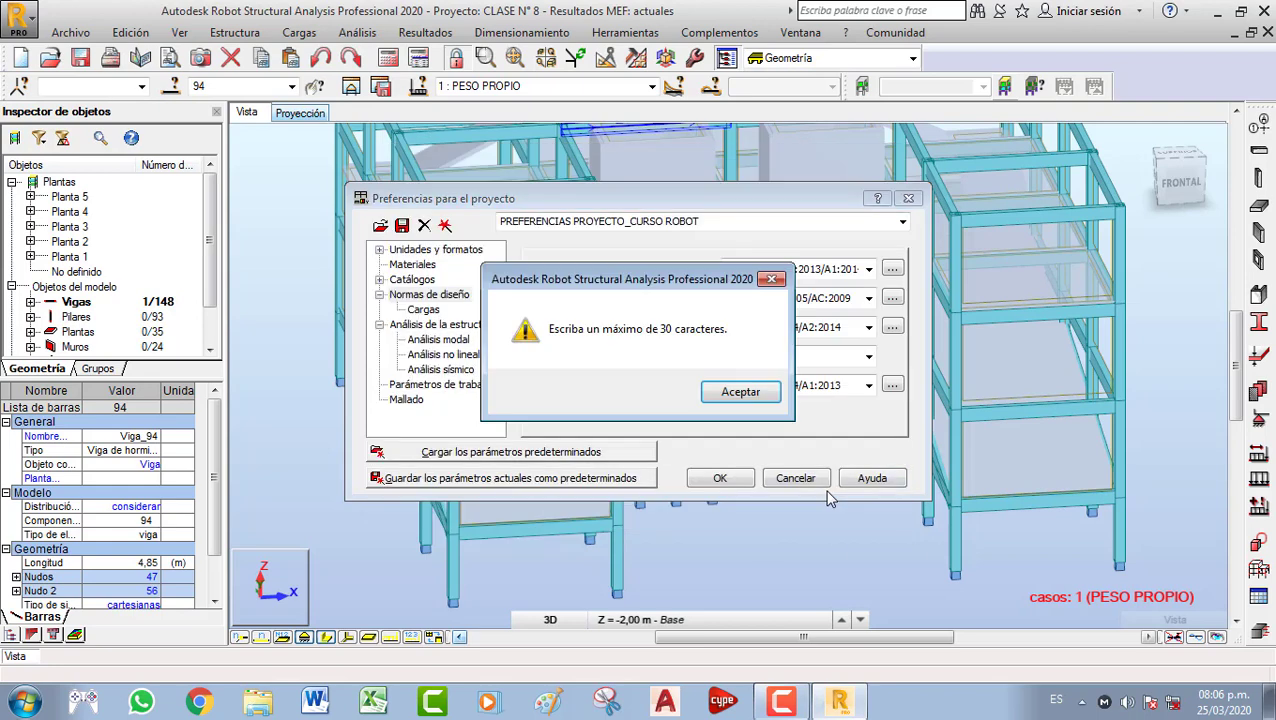
left_click(740, 391)
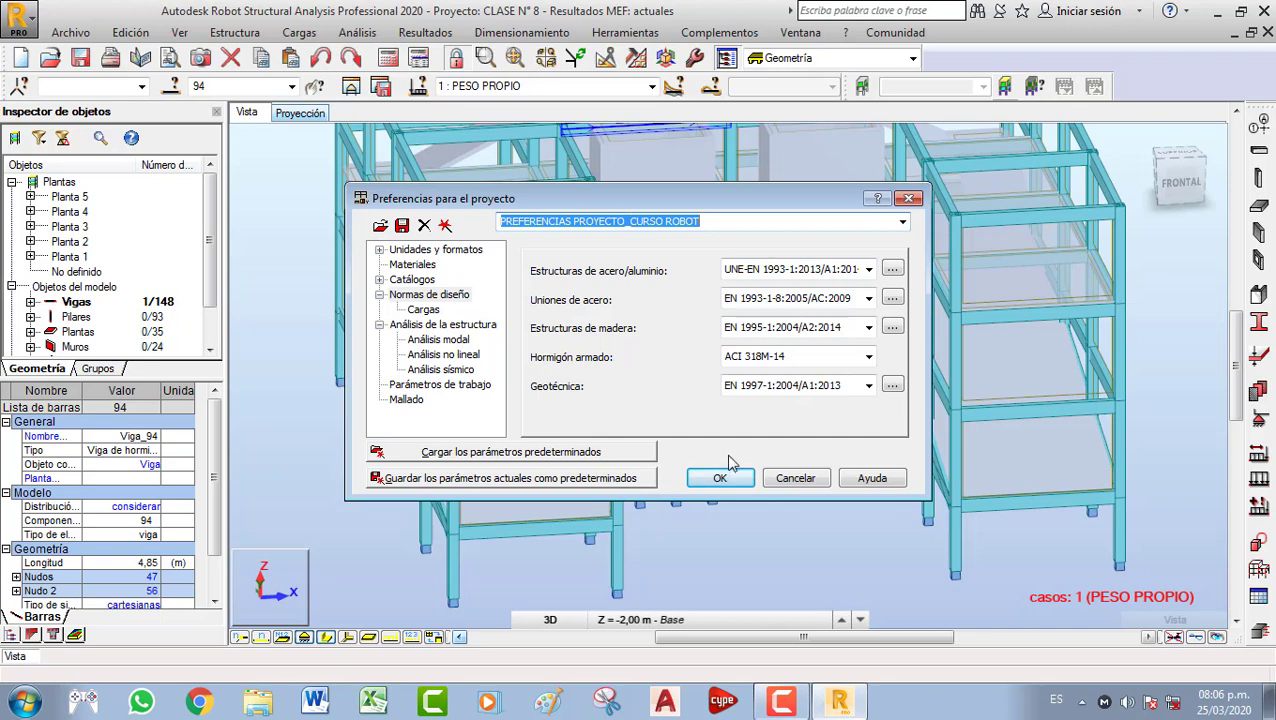
left_click(727, 478)
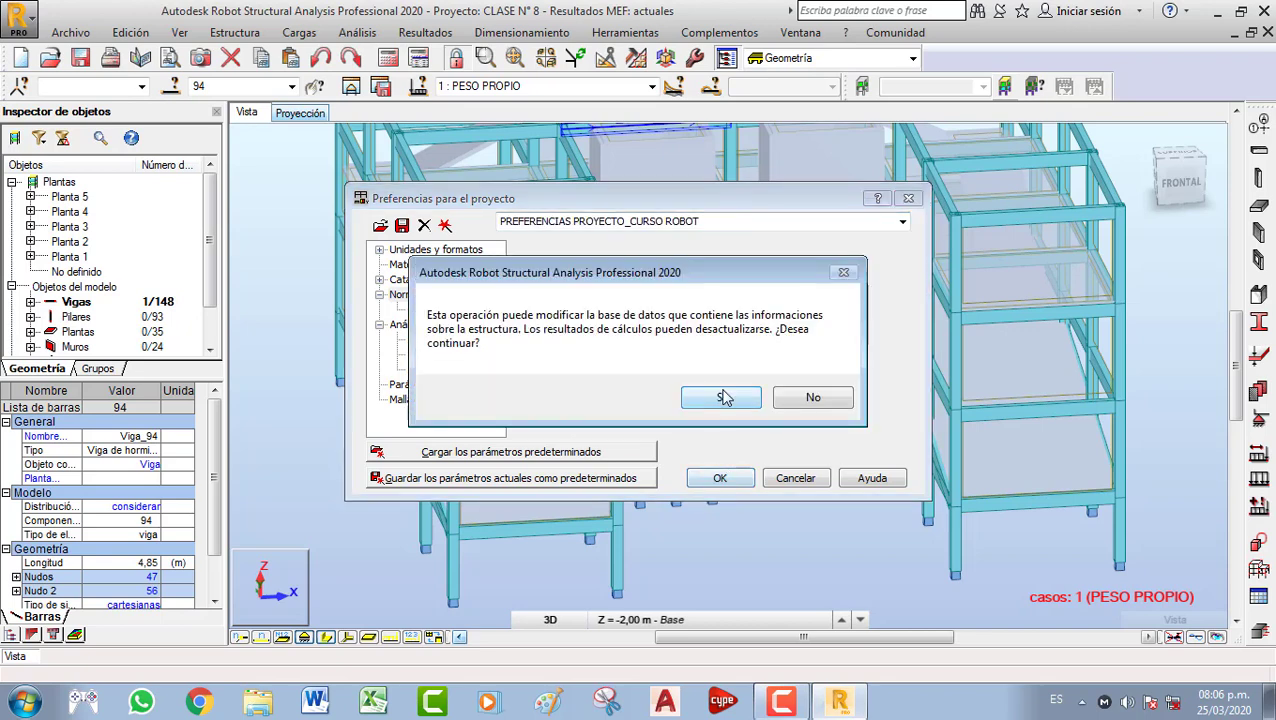
left_click(727, 397)
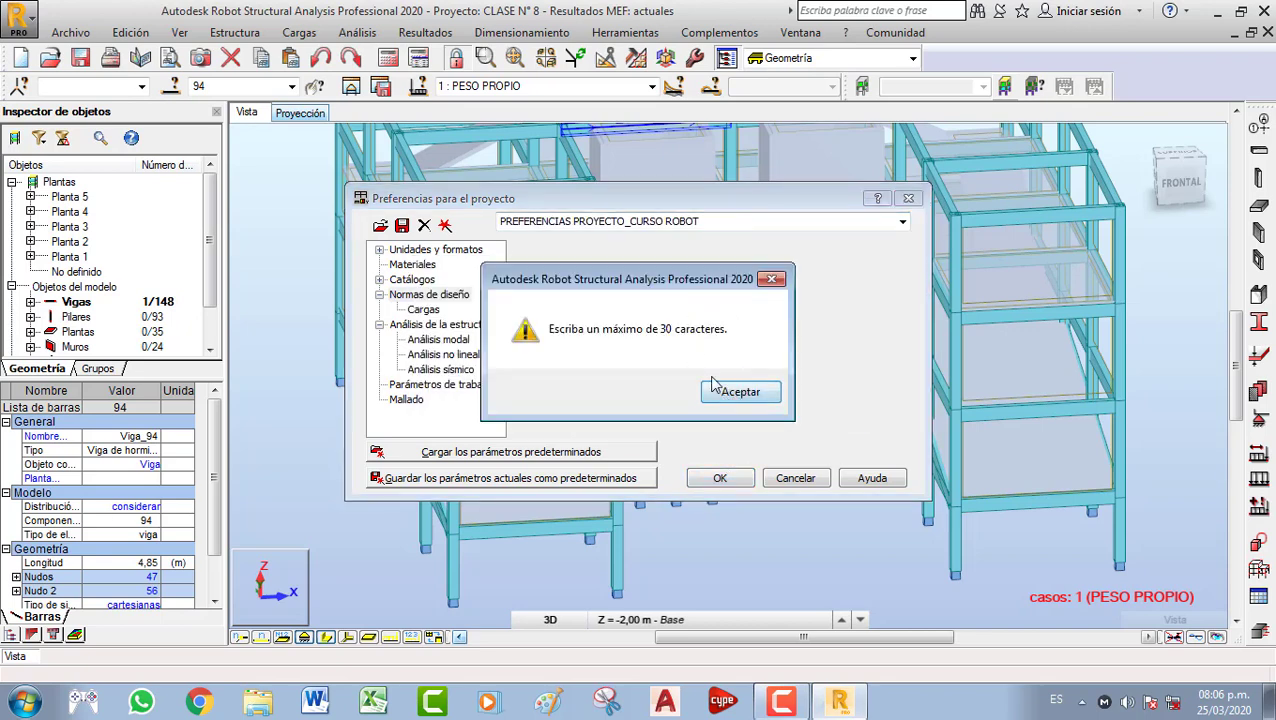
left_click(771, 279)
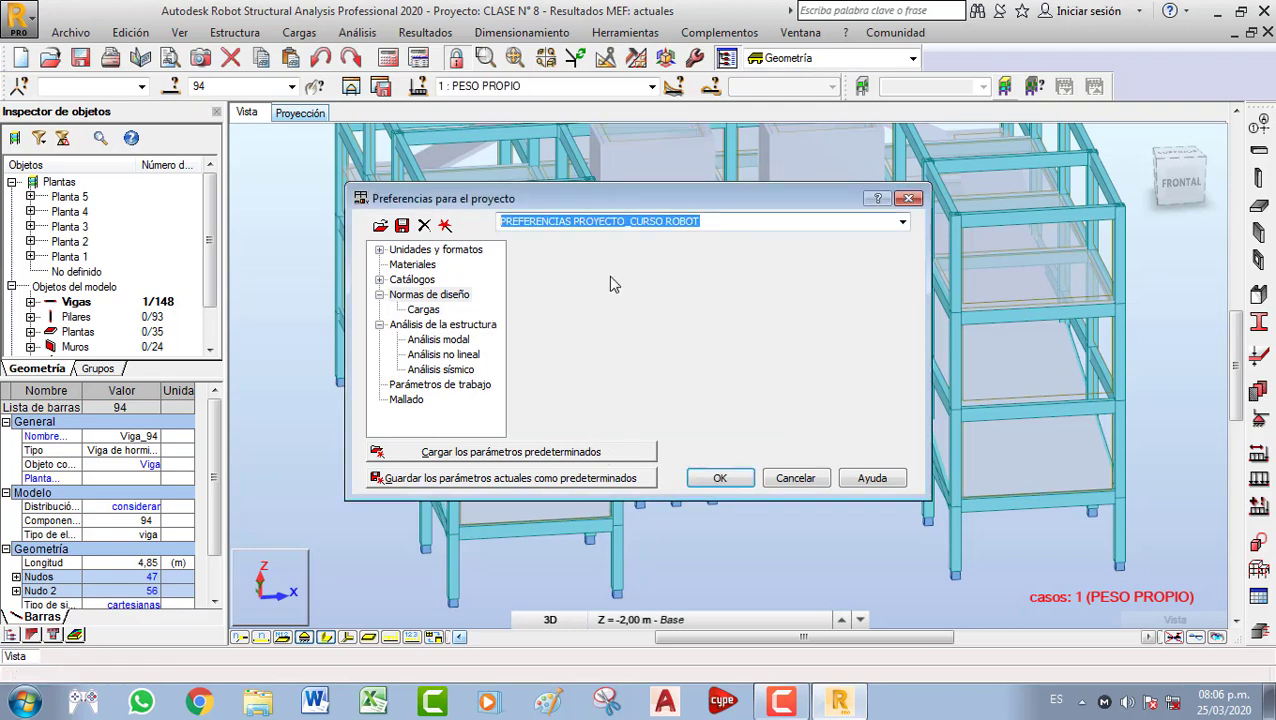
Save the project preferences under the shorter name PREFERENCIAS PROYECTO_CURSO and apply them
left_click(704, 224)
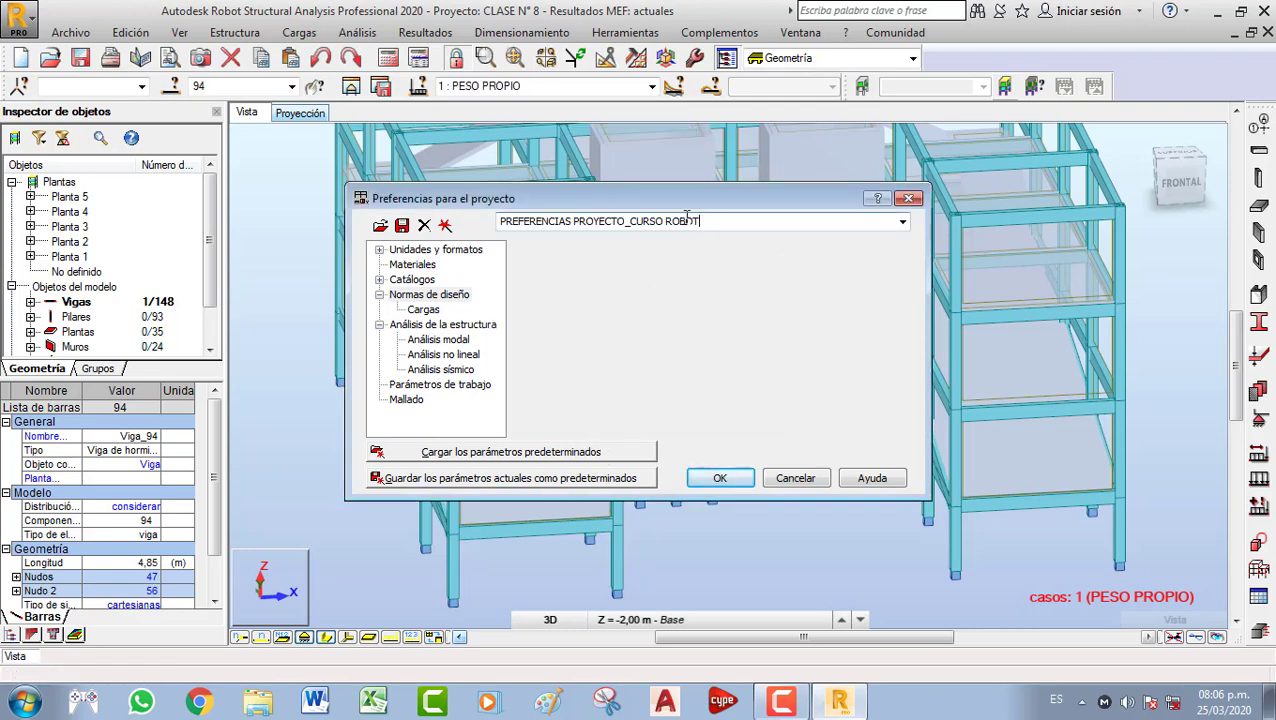
left_click(401, 225)
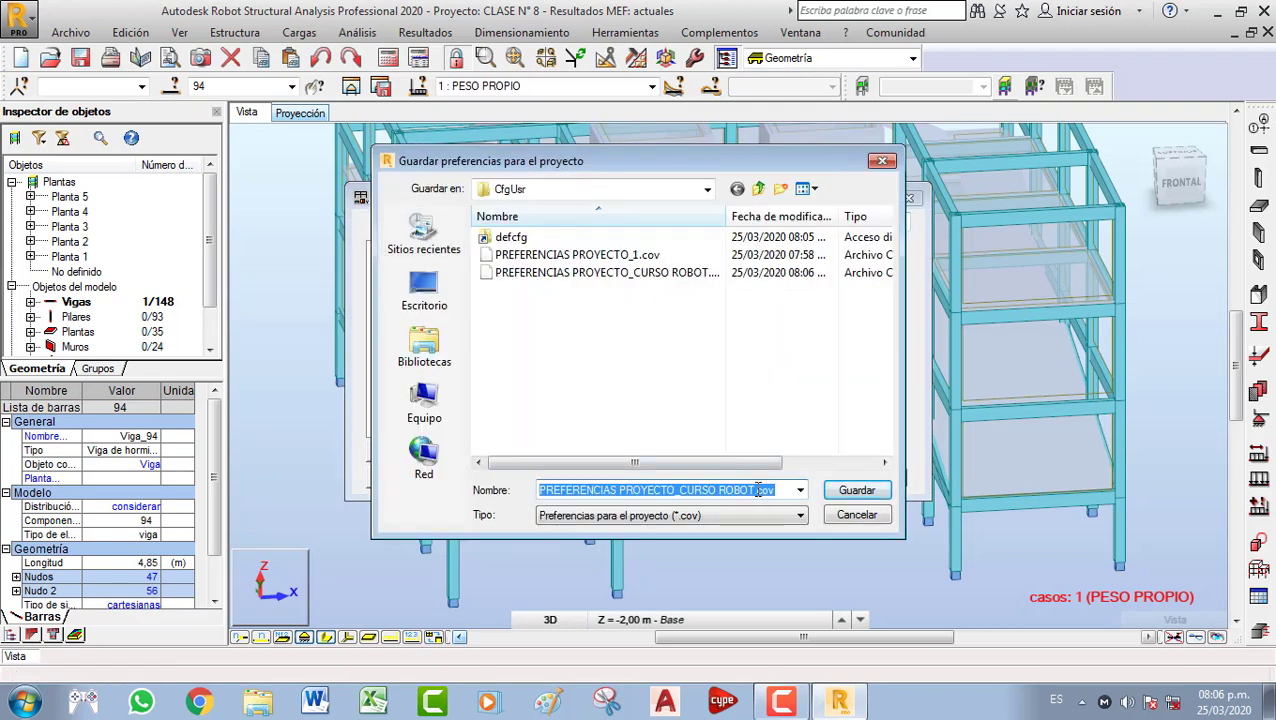
left_click_drag(755, 492, 730, 488)
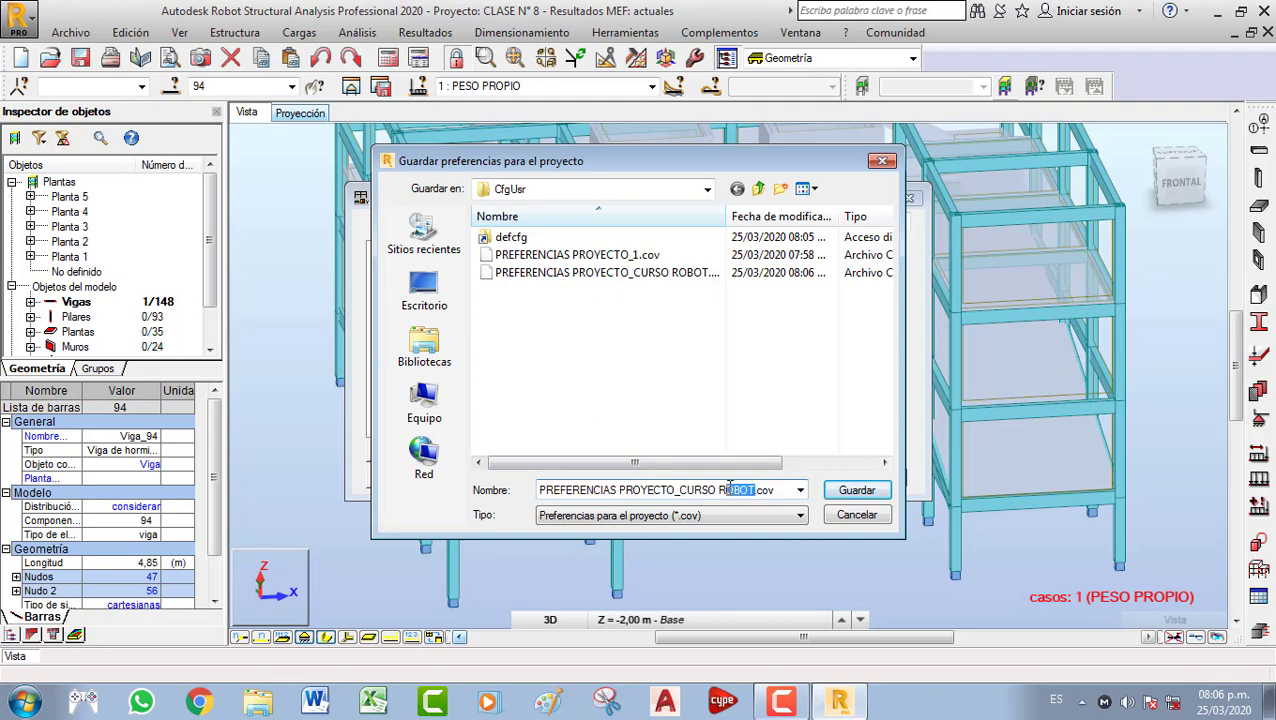
key("BackSpace")
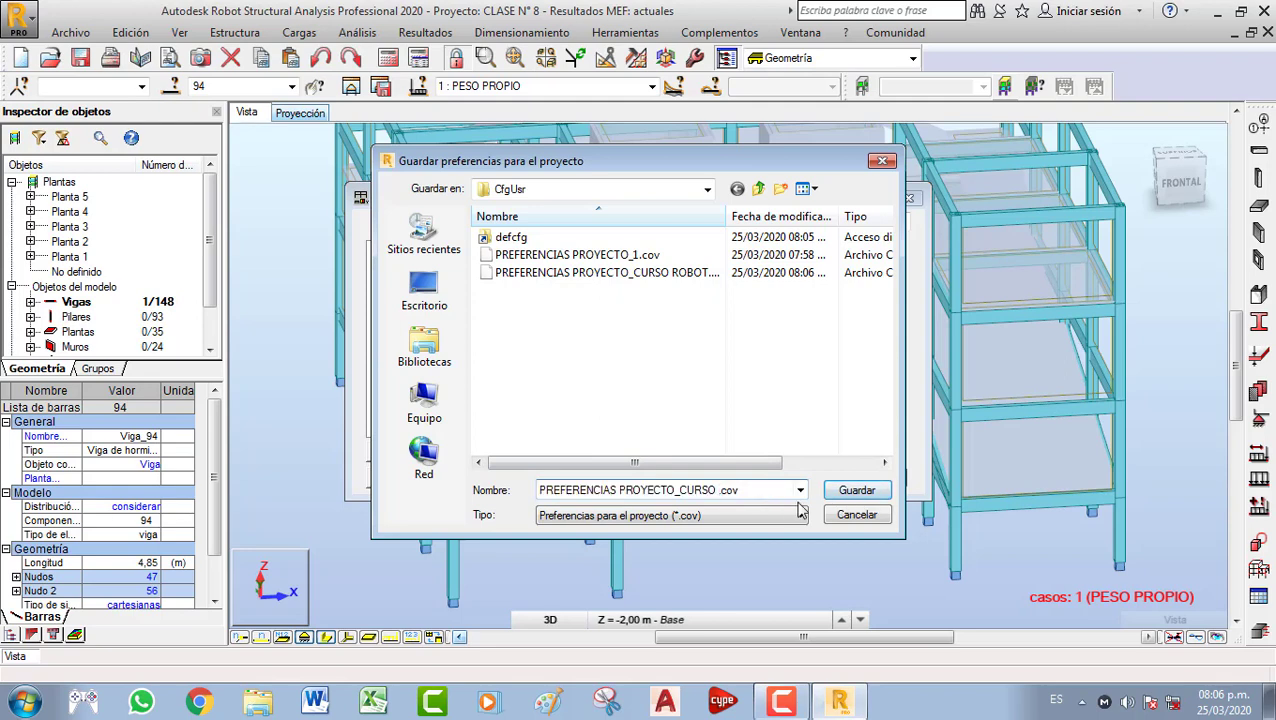
key("BackSpace")
left_click(855, 490)
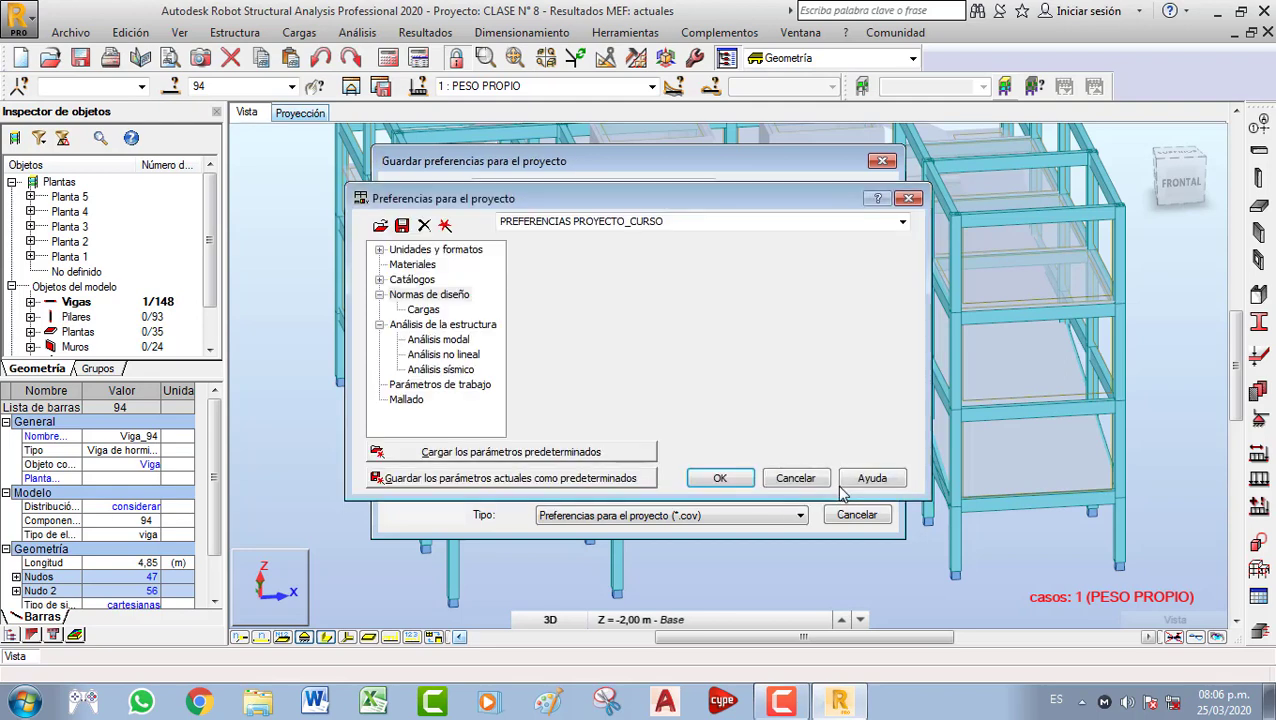
left_click(720, 478)
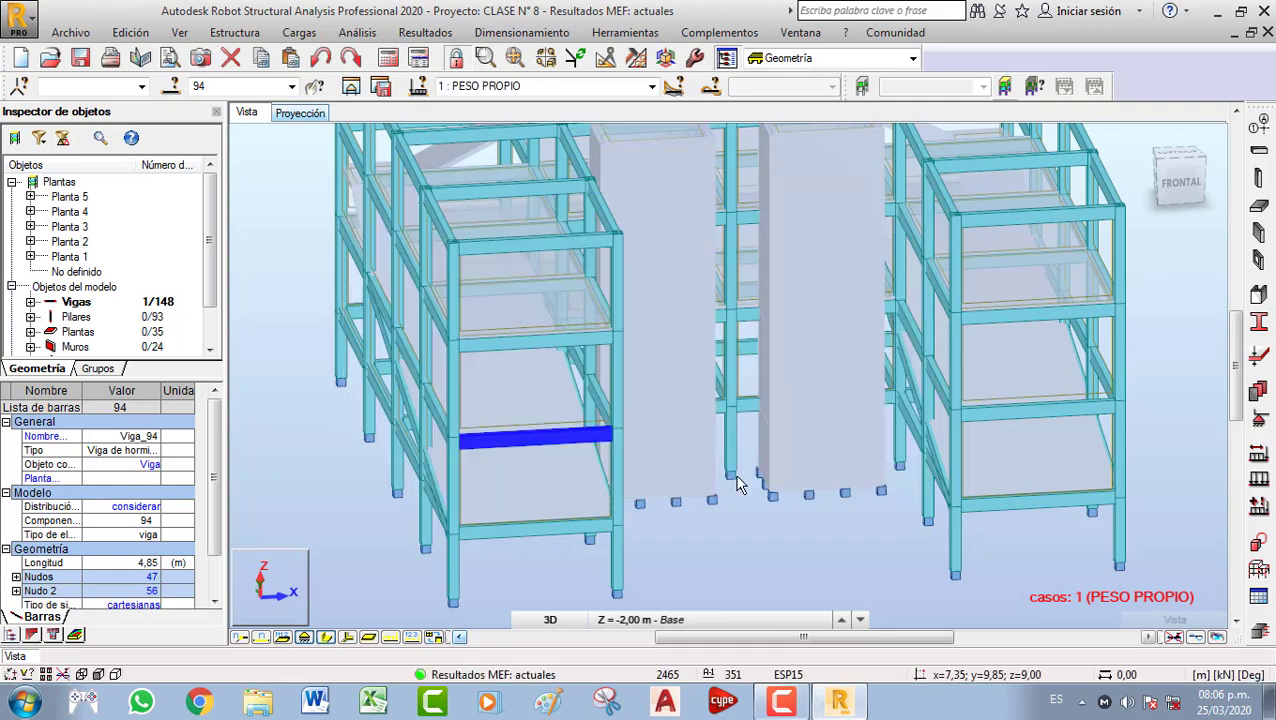
Recalculate the whole structure with the new project codes
scroll(741, 507, "down", 5)
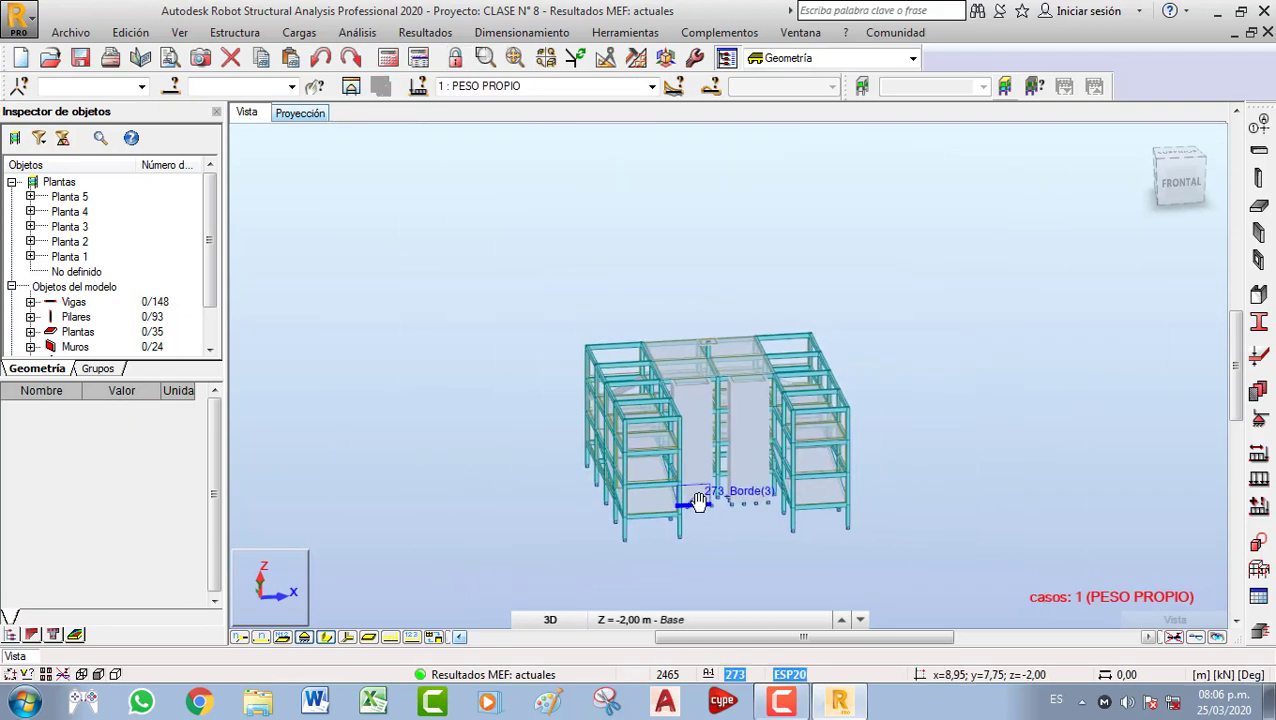
left_click(388, 57)
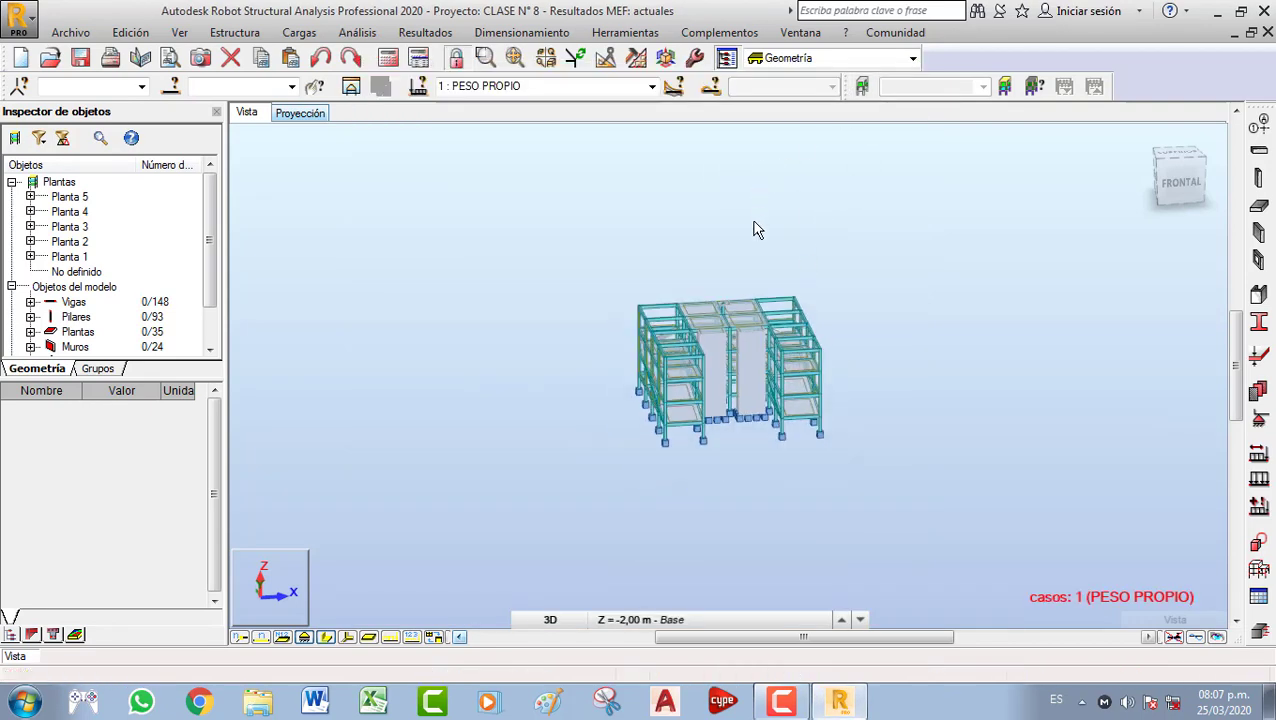
scroll(694, 372, "up", 3)
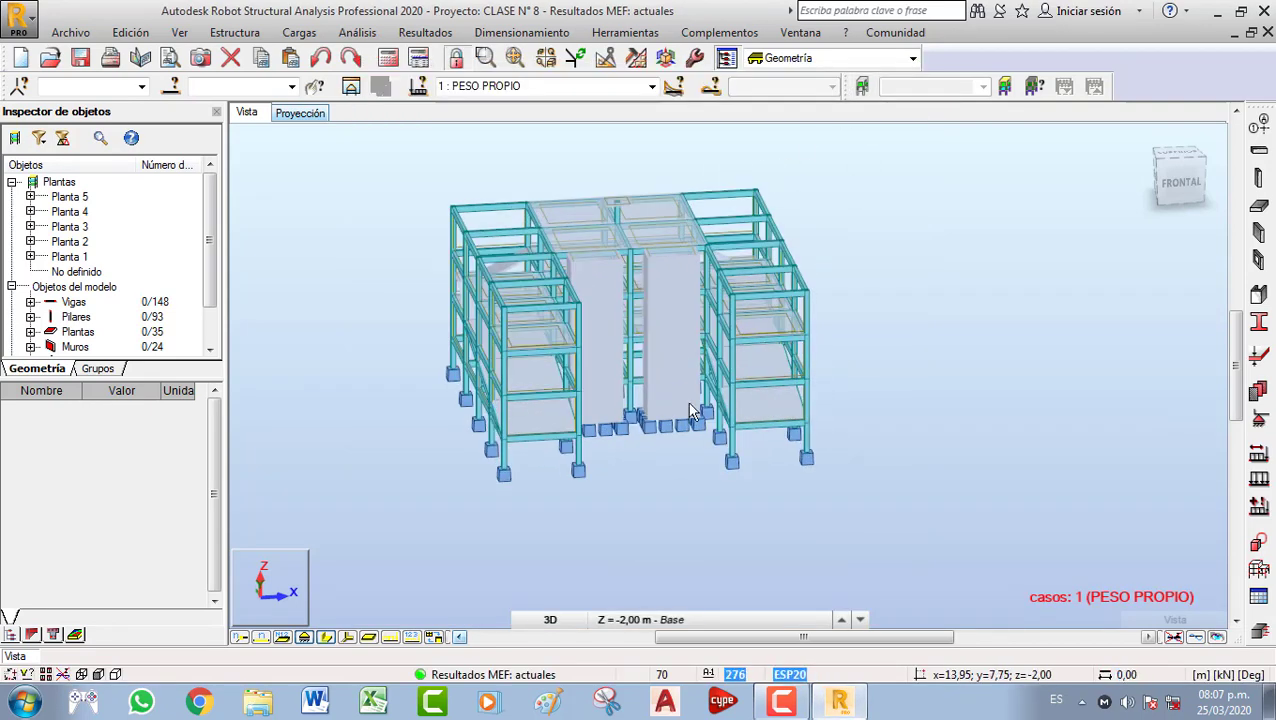
left_click(434, 638)
left_click(434, 640)
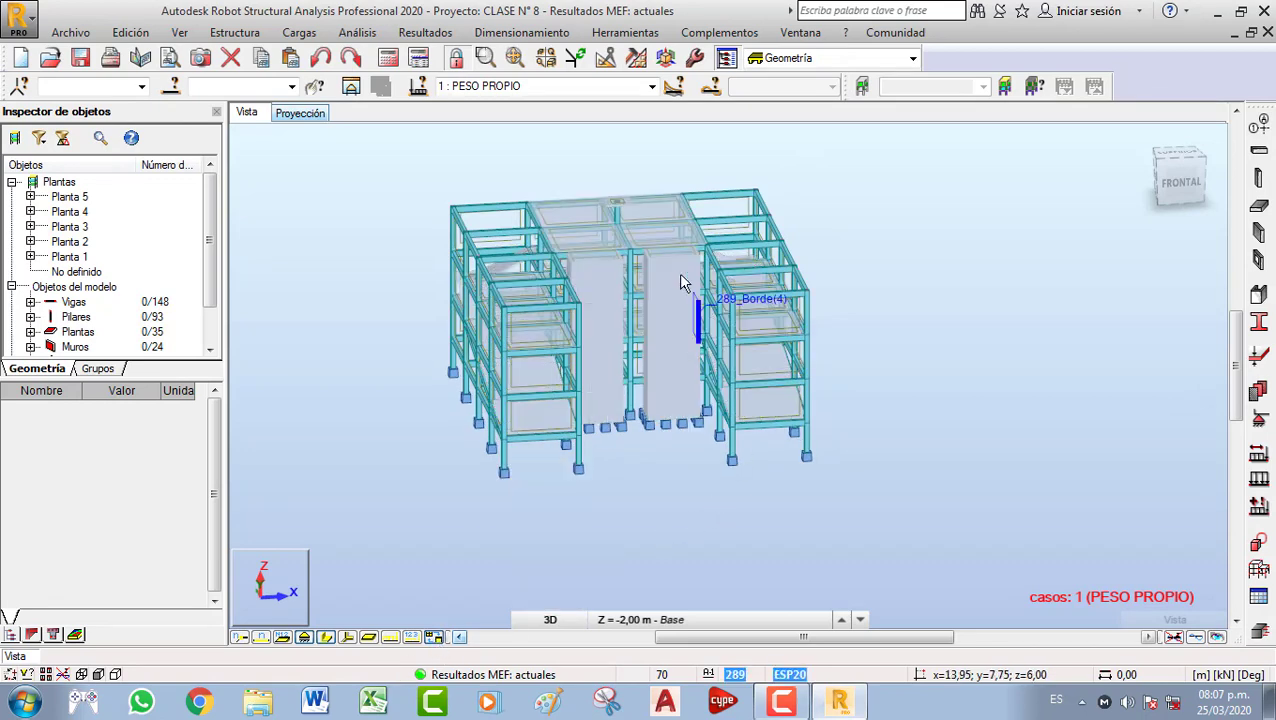
Send beam 94 to the reinforced concrete beam design using manual combinations, grouped by level
scroll(703, 310, "up", 3)
left_click(388, 418)
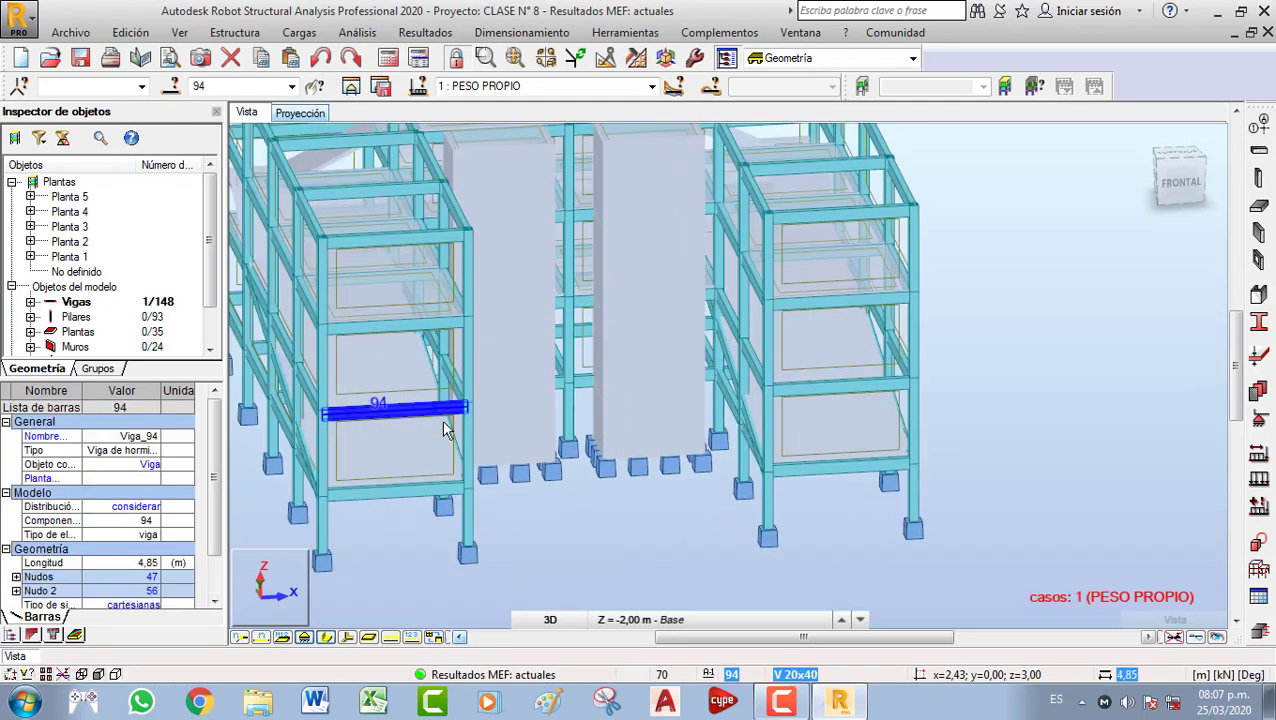
left_click(1260, 628)
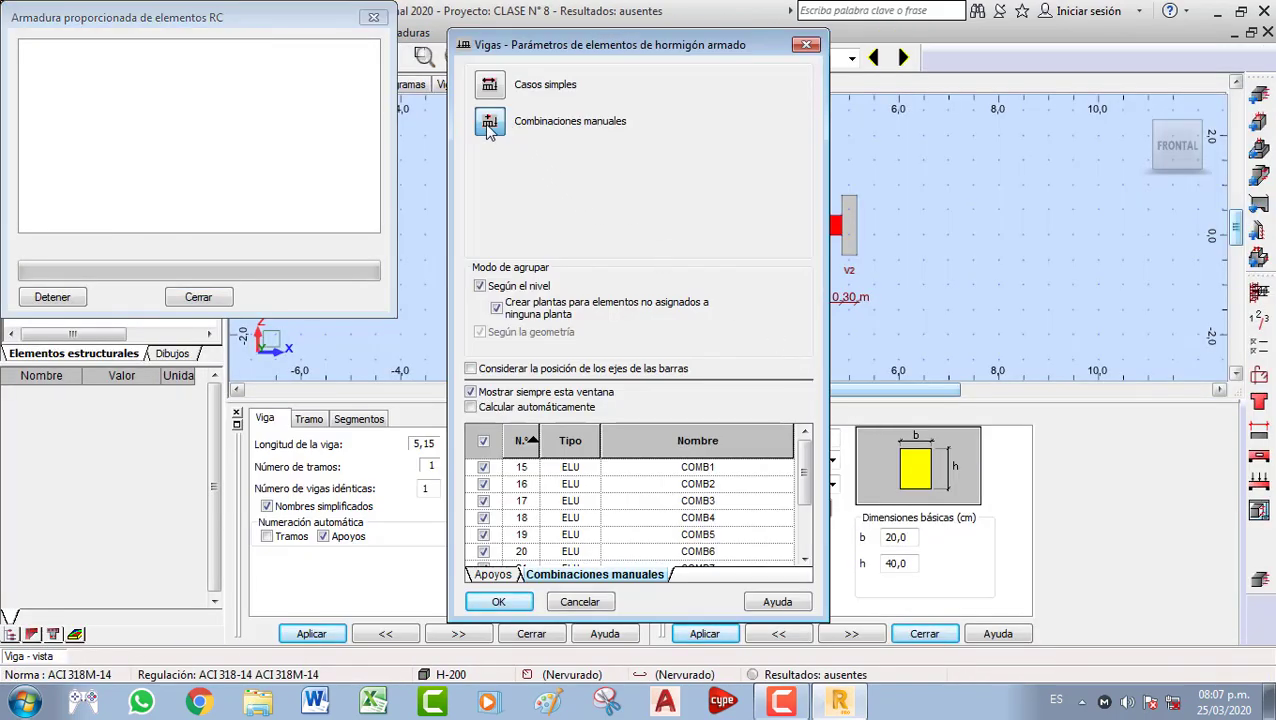
left_click(505, 601)
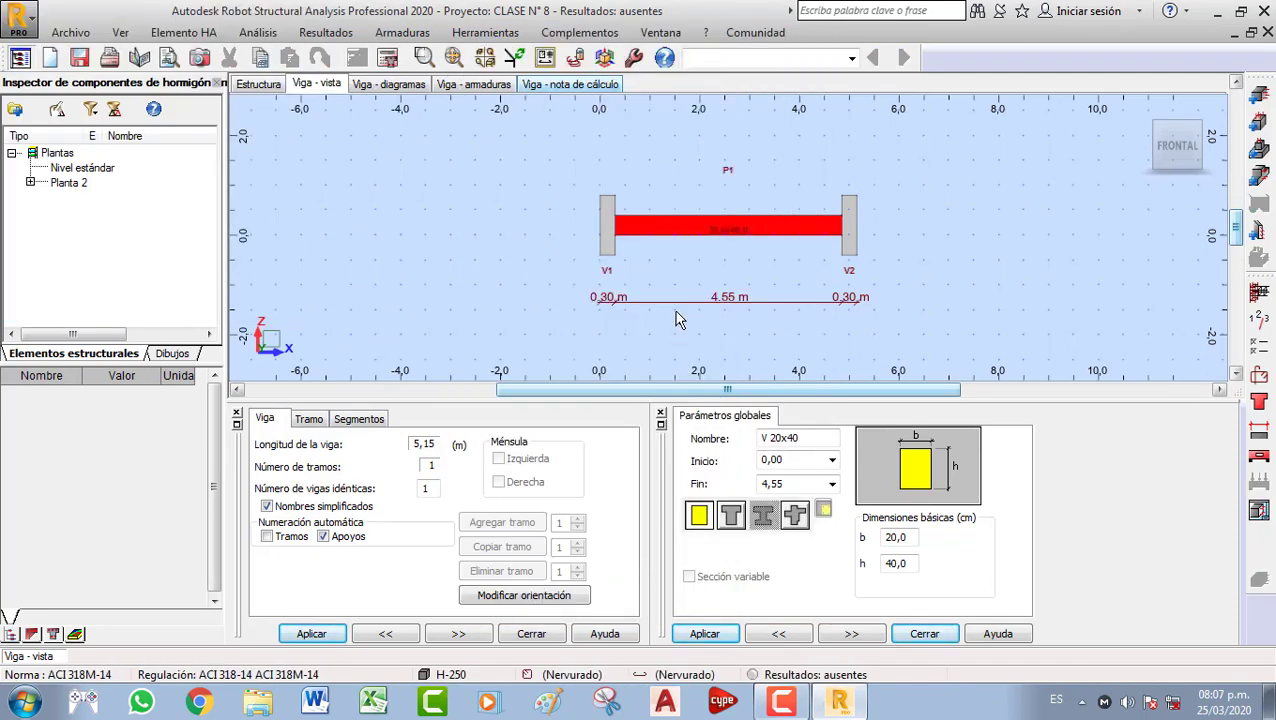
In the level parameters, set the continuous load action to 6 months and fix the ξ coefficient at 1,2
left_click(1262, 322)
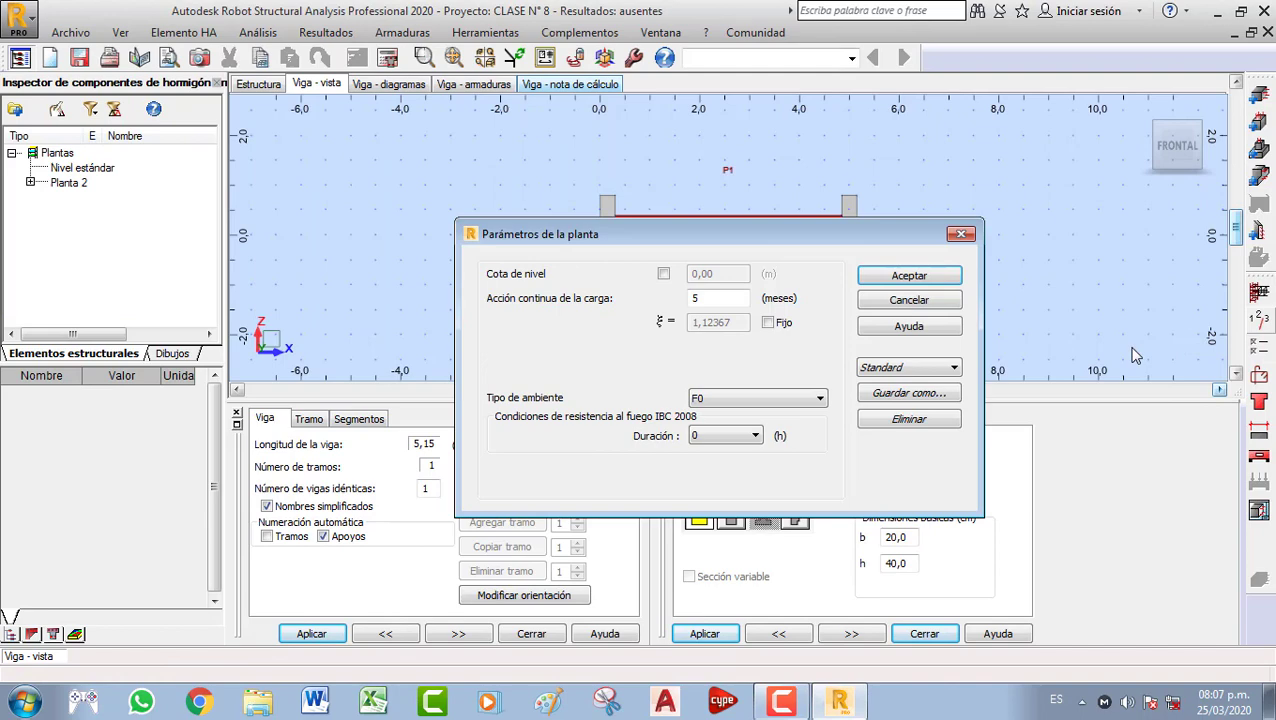
left_click(944, 368)
left_click(905, 384)
left_click_drag(710, 297, 670, 304)
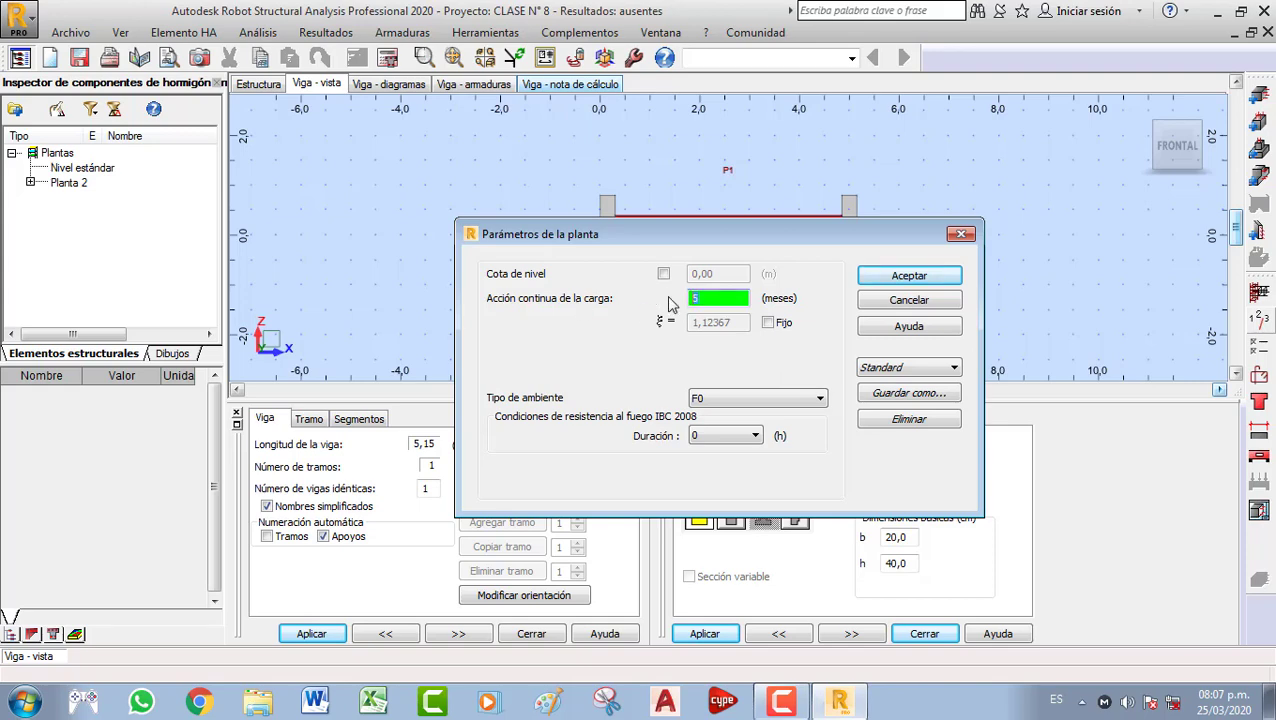
type("6")
left_click(767, 322)
left_click(743, 324)
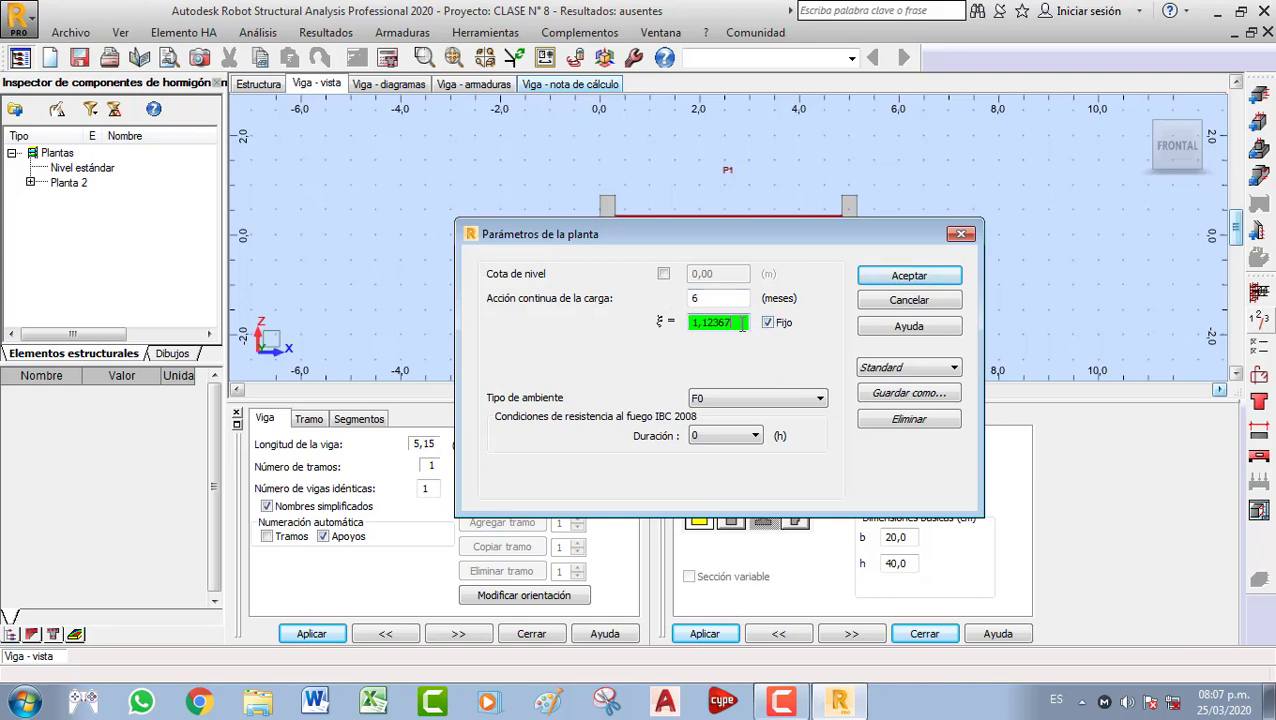
left_click_drag(743, 324, 705, 327)
type("2")
Choose environment type F0 and a fire resistance duration of 0 h for the level
left_click(717, 400)
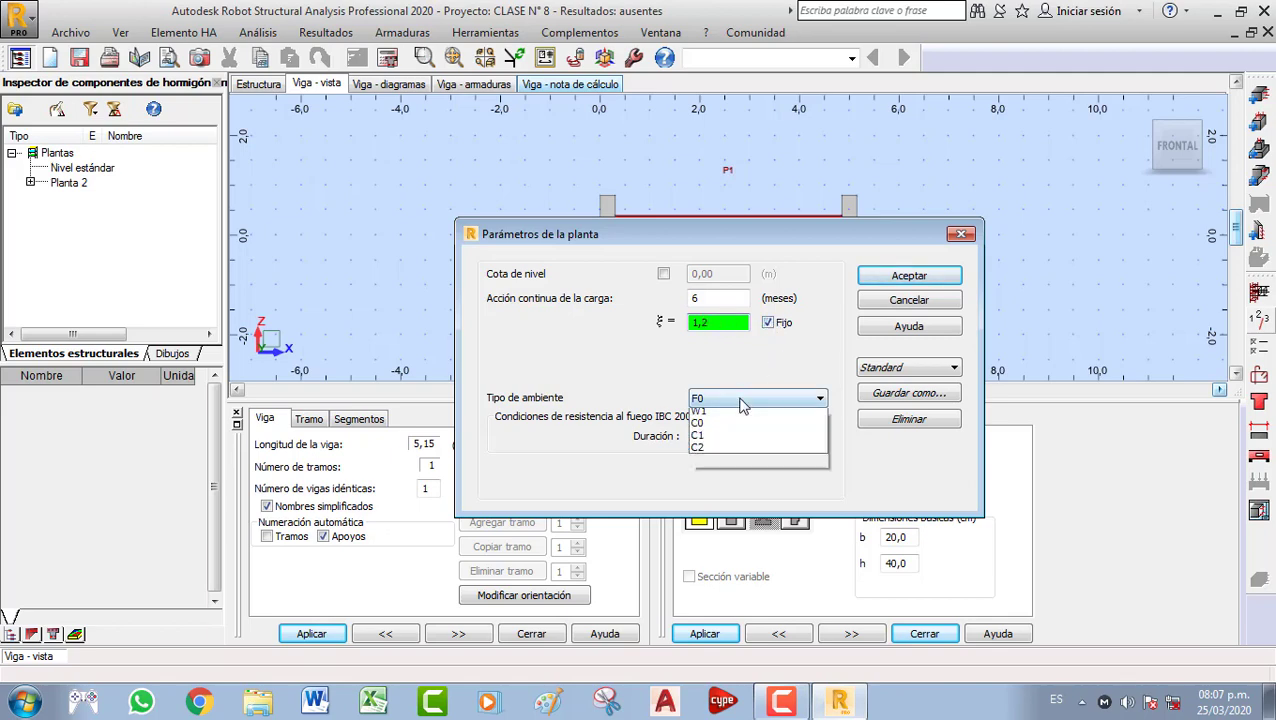
left_click(737, 411)
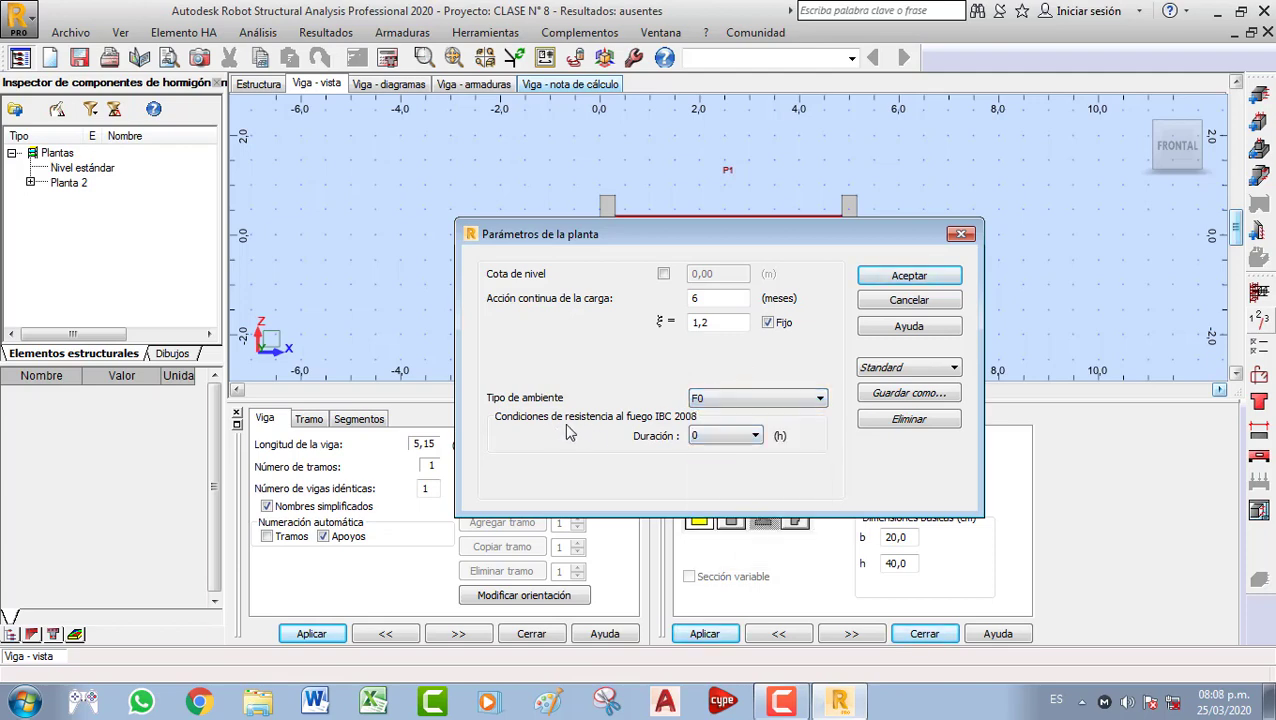
left_click(737, 438)
left_click(740, 438)
left_click(727, 437)
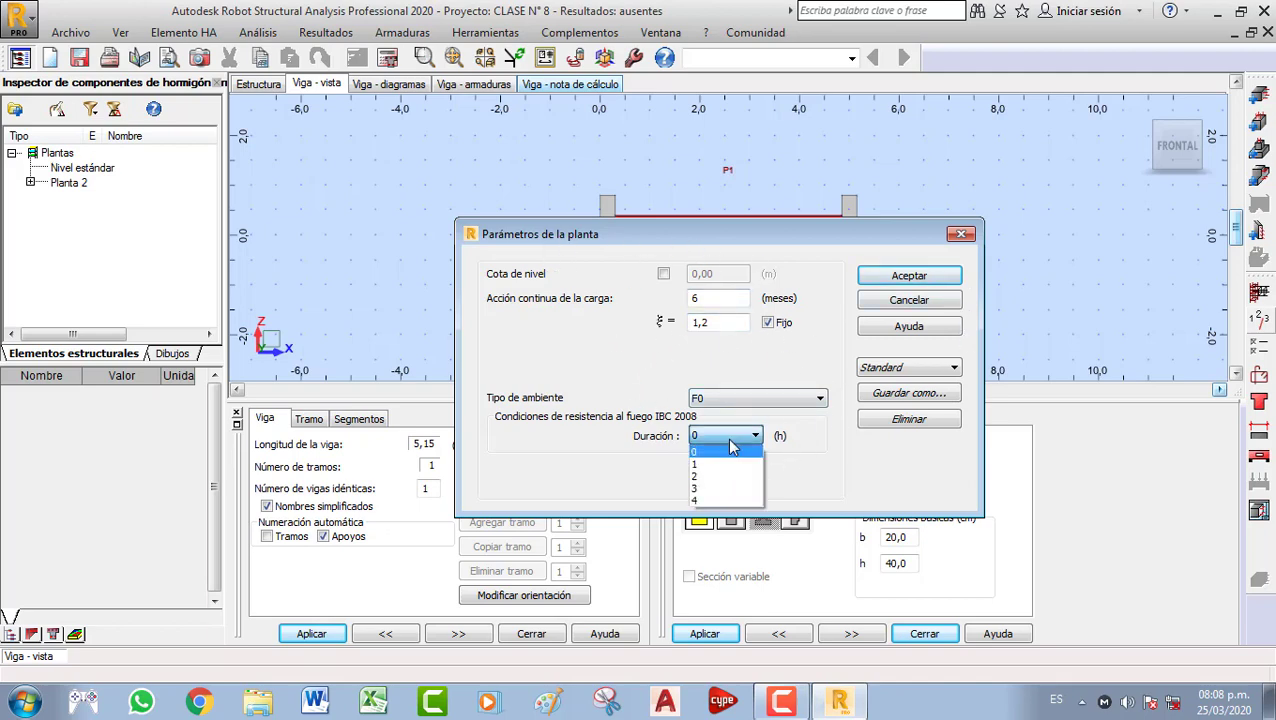
left_click(757, 434)
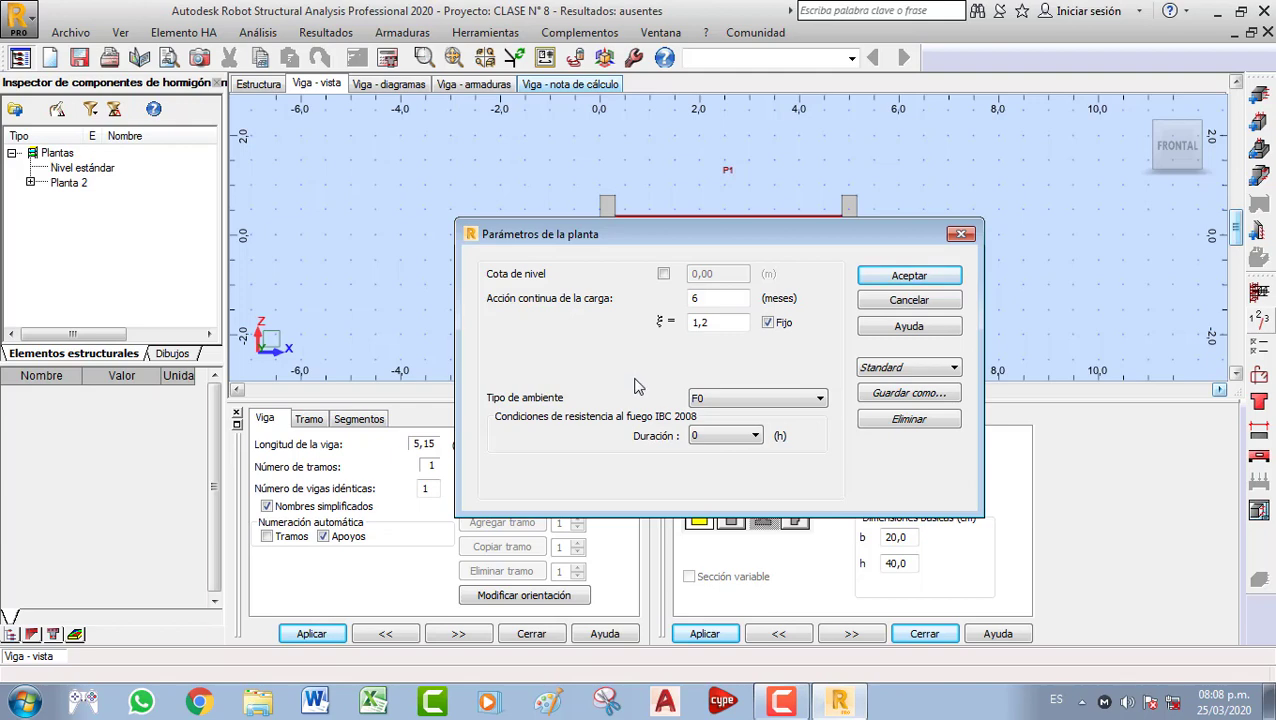
left_click(751, 446)
left_click(745, 445)
Save the level parameters as a new set with a name beginning with VIGA_ and accept them
left_click(888, 370)
left_click(885, 383)
left_click(906, 395)
type("VIGA_P")
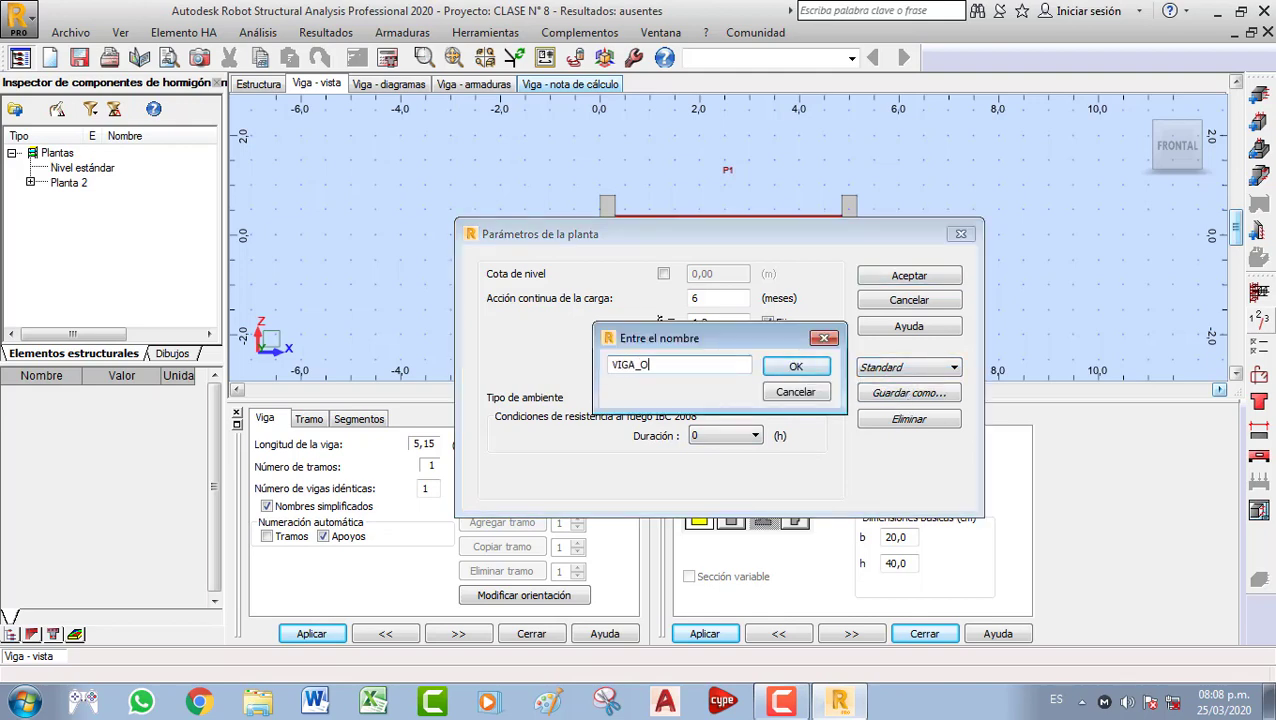
left_click(796, 366)
left_click(925, 277)
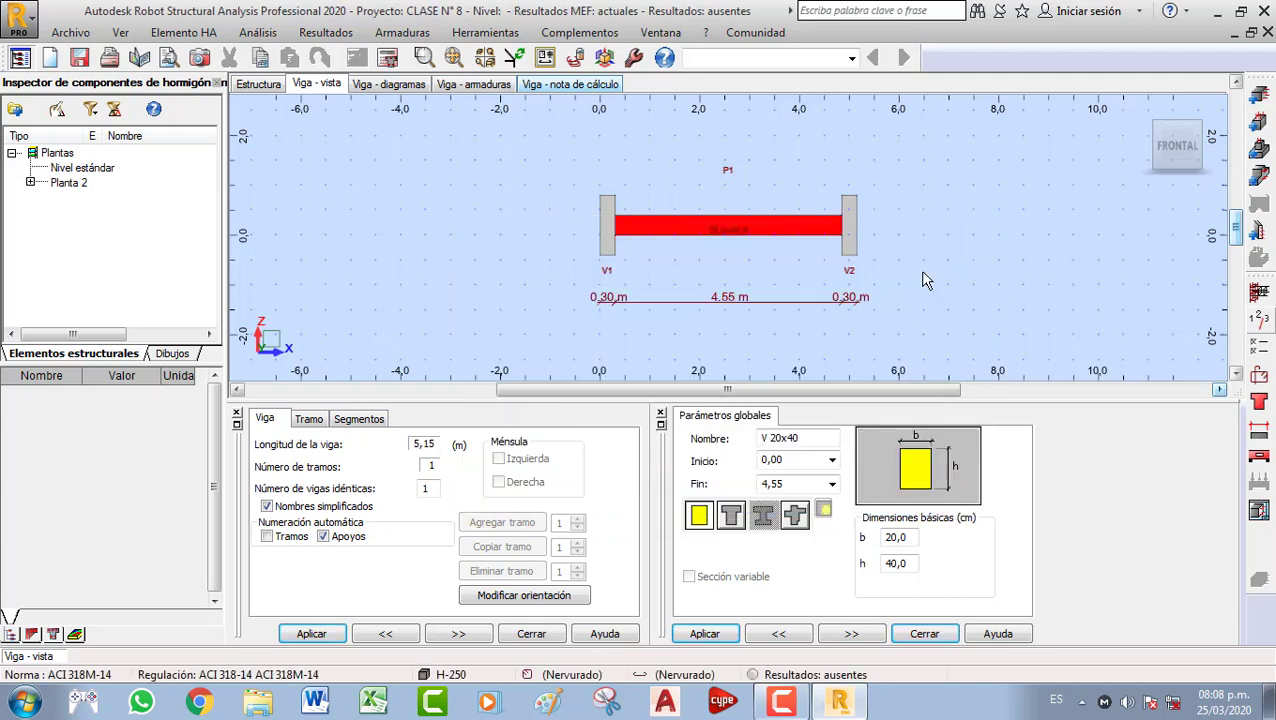
In the beam's calculation options, define the concrete cover as measured to the transverse reinforcement
left_click(1261, 346)
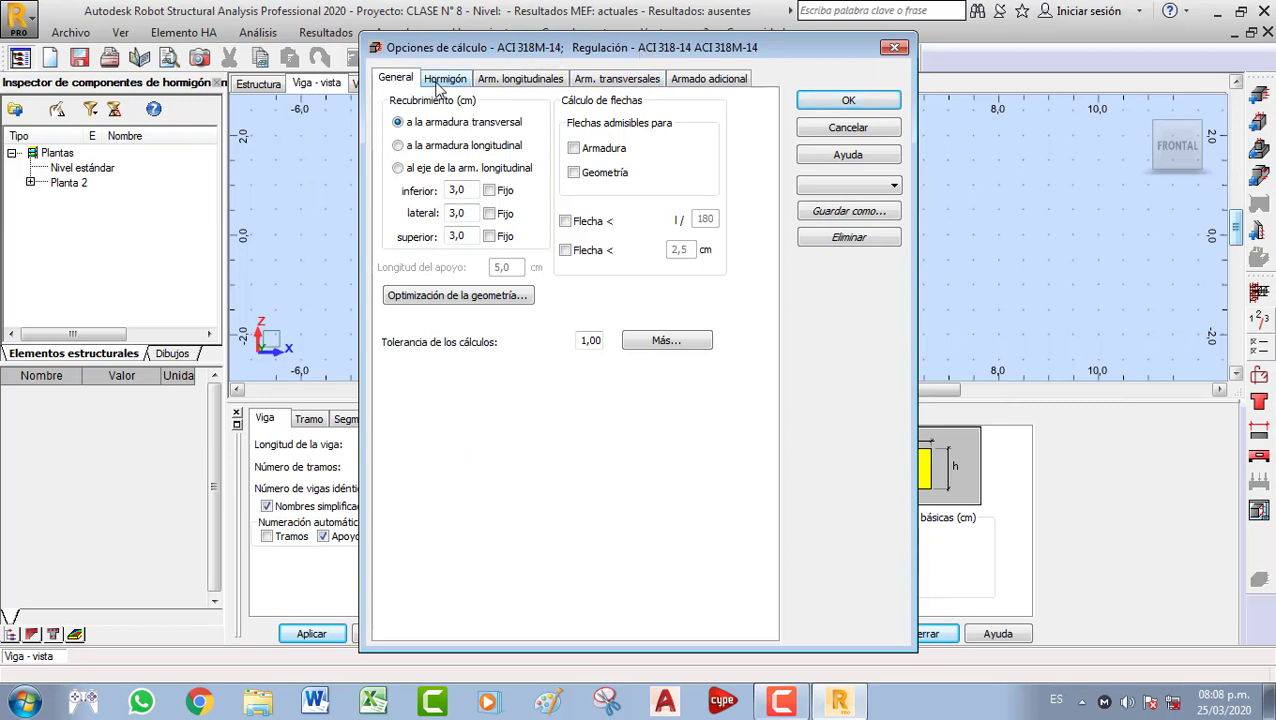
left_click(408, 146)
left_click(398, 169)
left_click(413, 148)
left_click(410, 124)
Set the bottom, side and top covers to 2.5 cm and mark the bottom cover as fixed
double_click(457, 190)
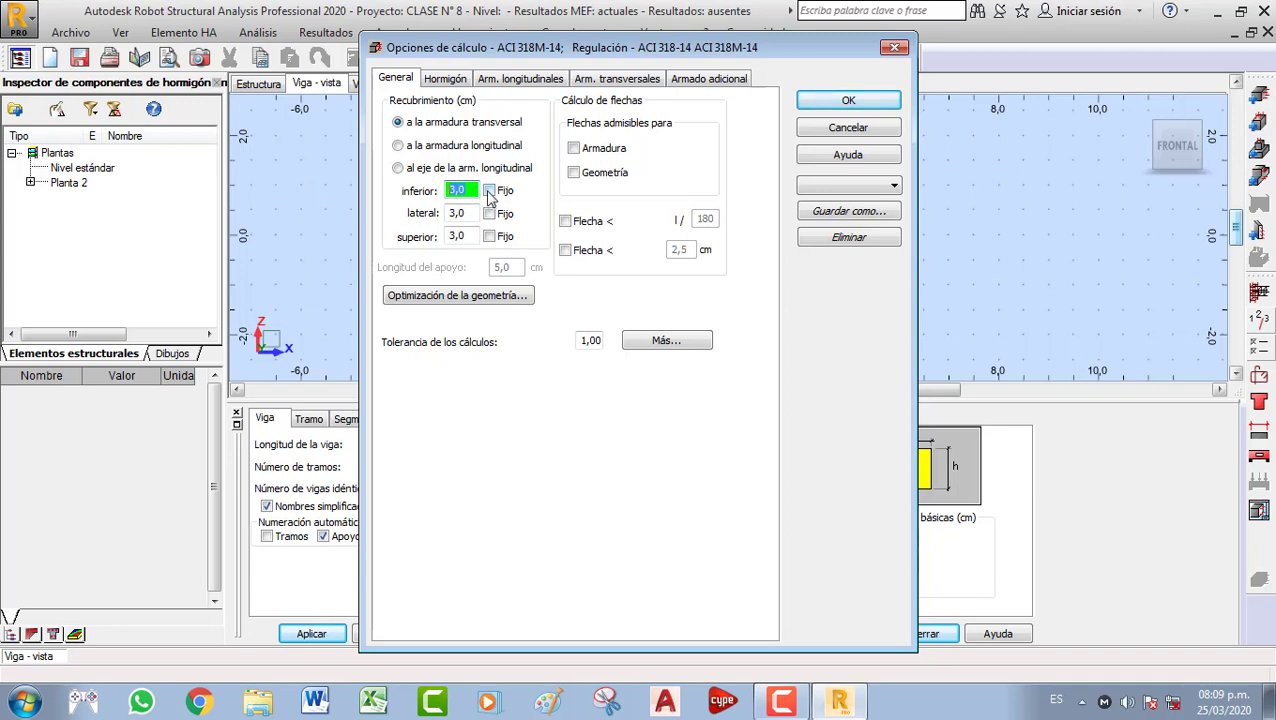
type("2,")
left_click(472, 219)
type("2,")
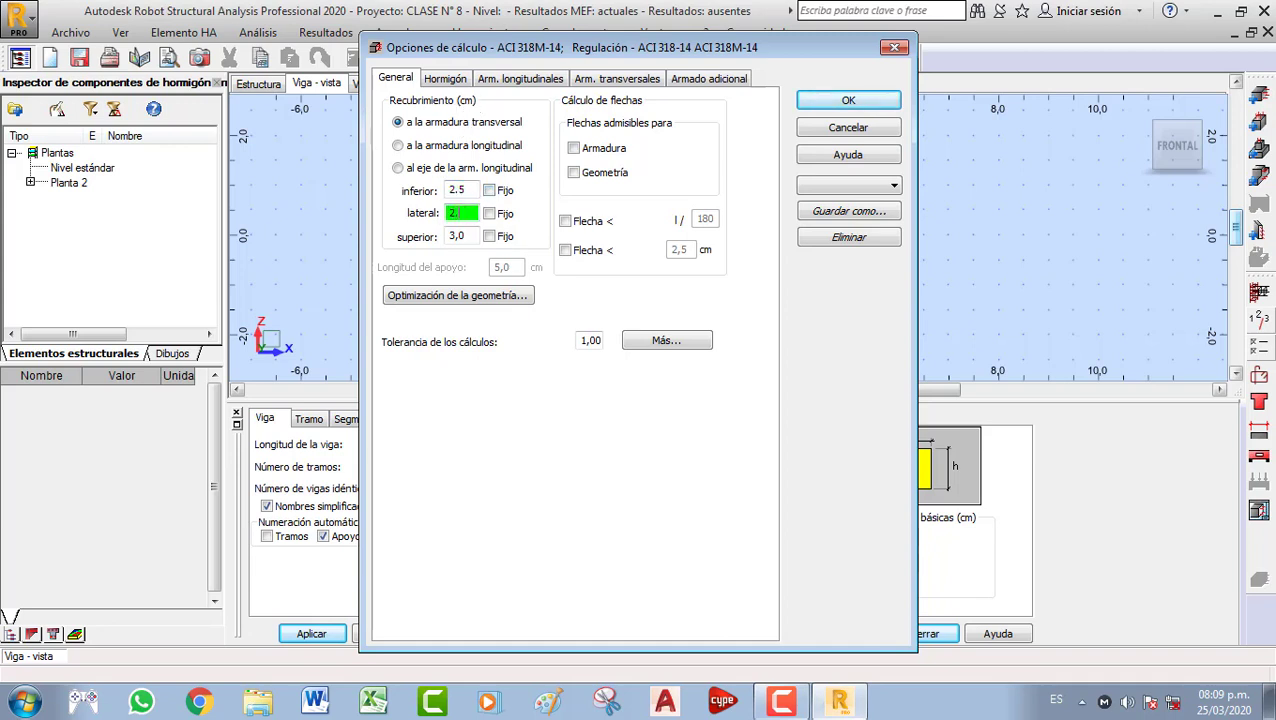
type("5")
left_click(462, 236)
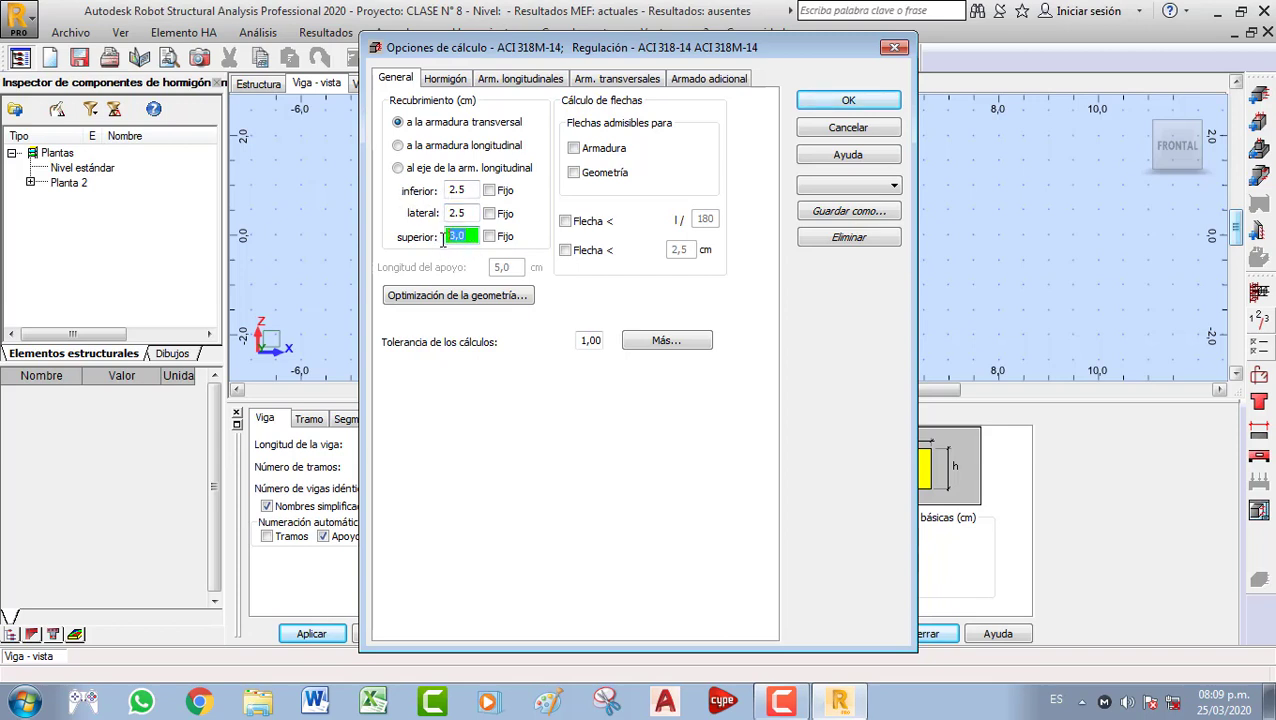
type("2,5")
left_click(489, 191)
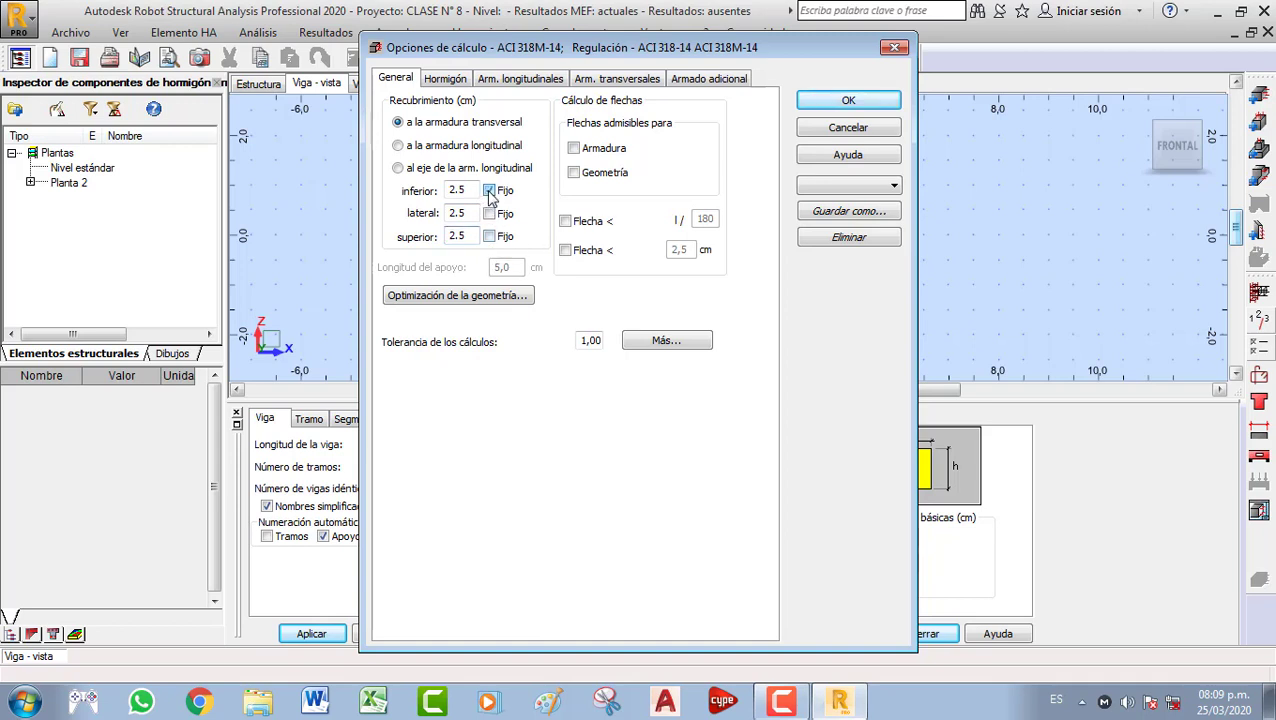
Mark the side and top covers as fixed and enable the l/ deflection limit with admissible deflections governed by geometry
left_click(489, 213)
left_click(489, 236)
left_click(574, 149)
left_click(575, 173)
left_click(565, 222)
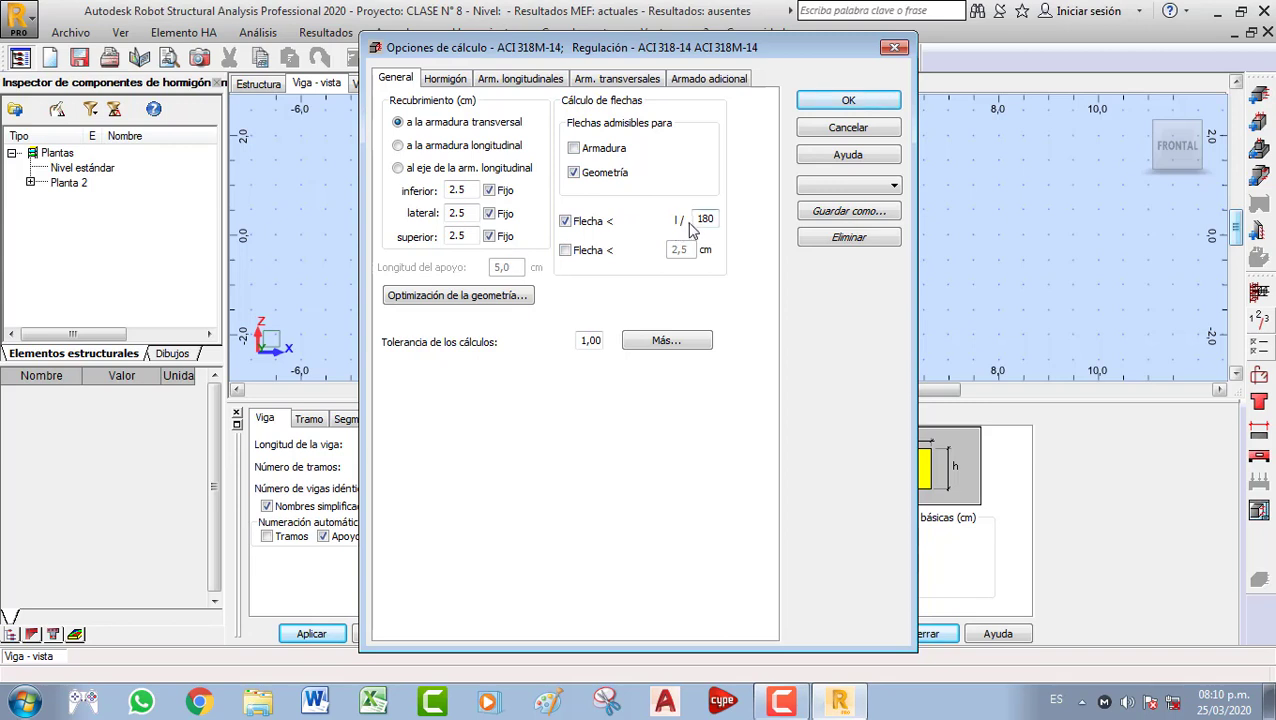
Set the relative deflection limit to l/300, leaving the absolute deflection limit in centimetres disabled
left_click(581, 255)
left_click(565, 250)
left_click_drag(698, 218, 728, 219)
type("300")
Open the geometry optimization settings and try releasing the fixed height h and width b of the section
left_click(446, 298)
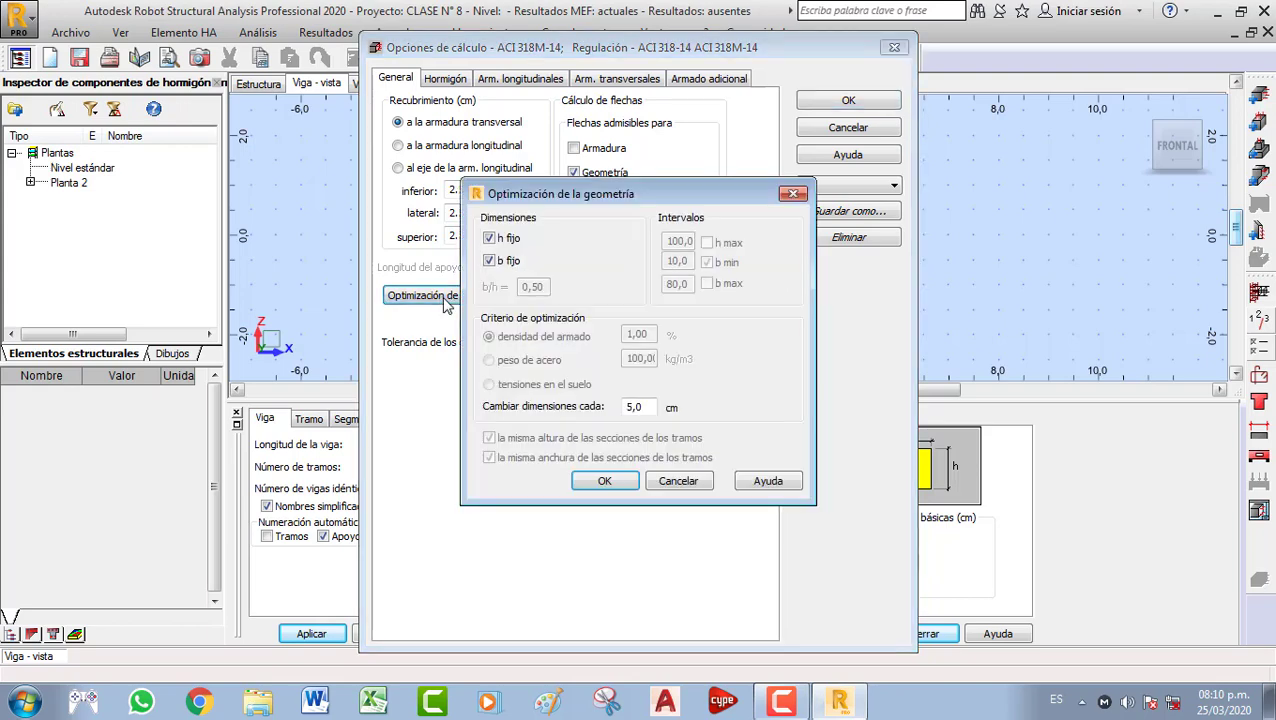
left_click_drag(577, 200, 616, 159)
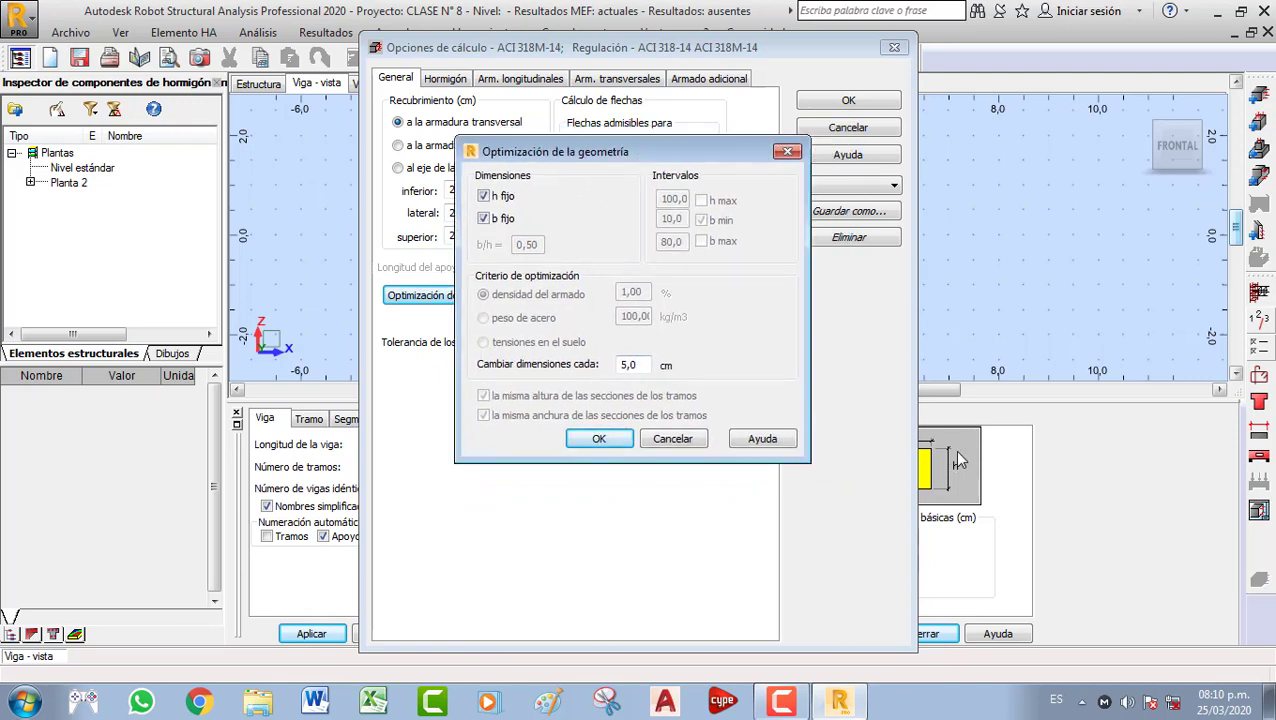
left_click(485, 197)
left_click(484, 219)
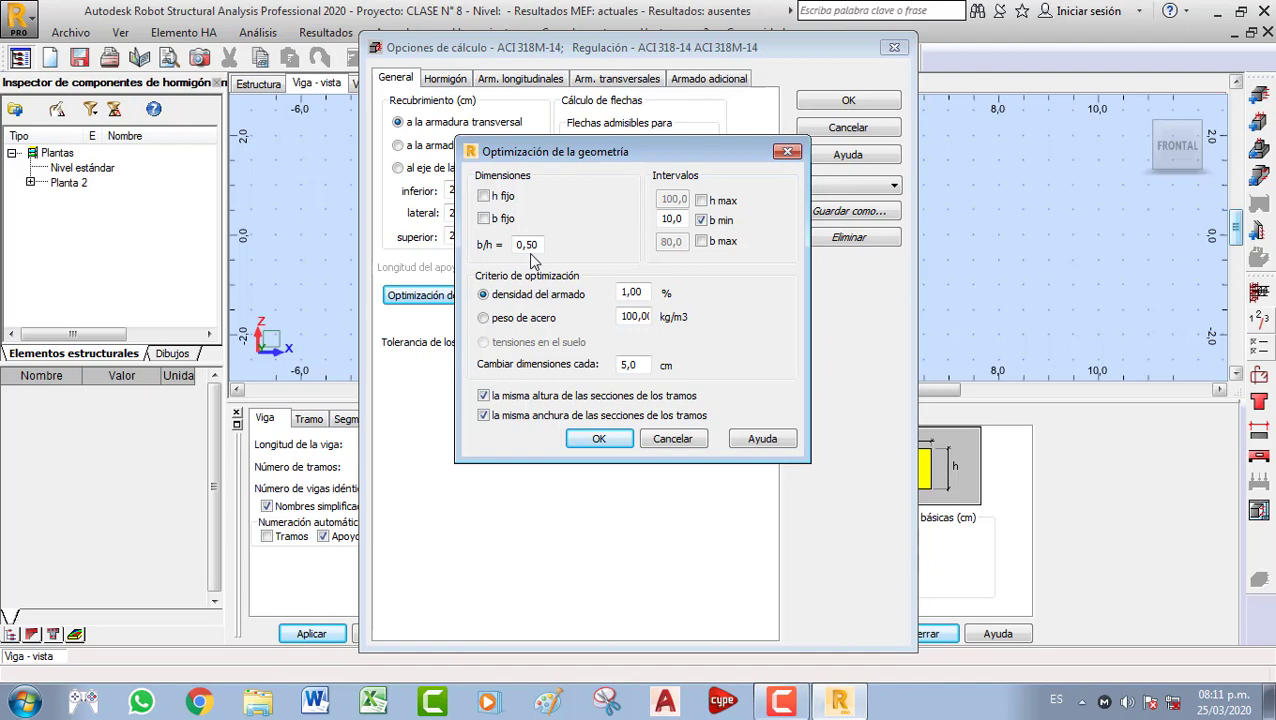
left_click(484, 196)
left_click(484, 218)
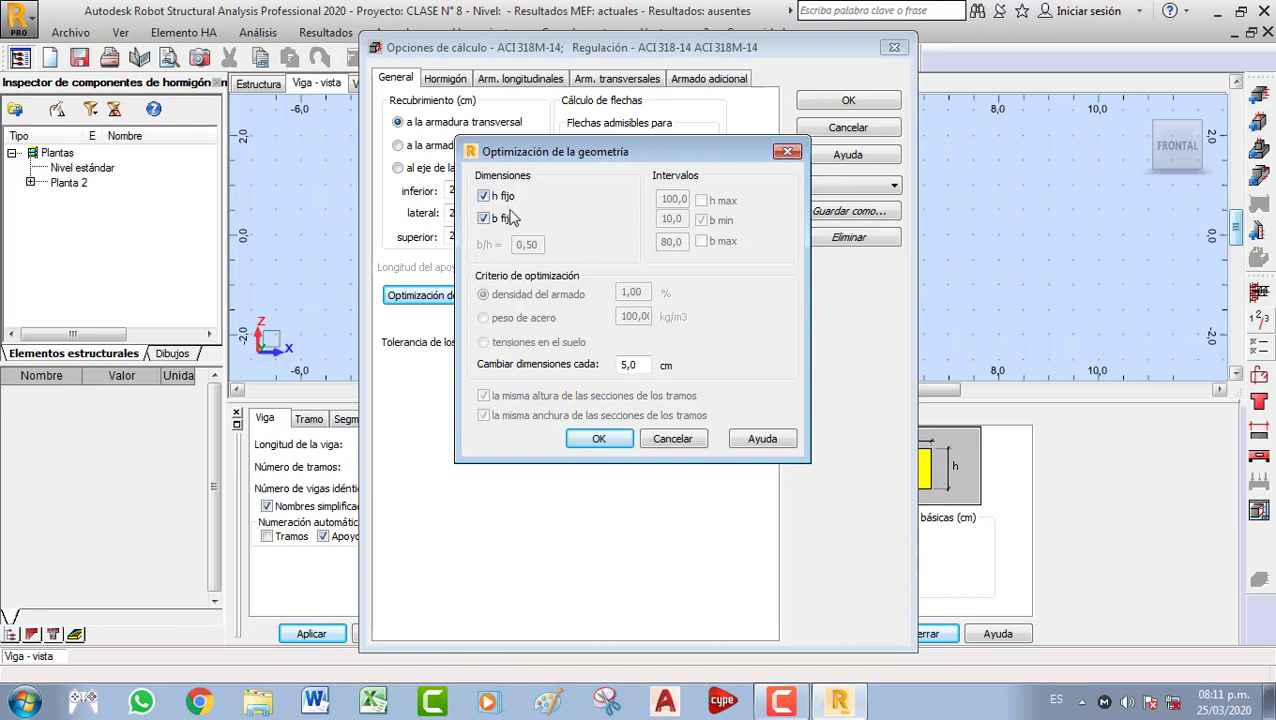
left_click(486, 219)
left_click(484, 196)
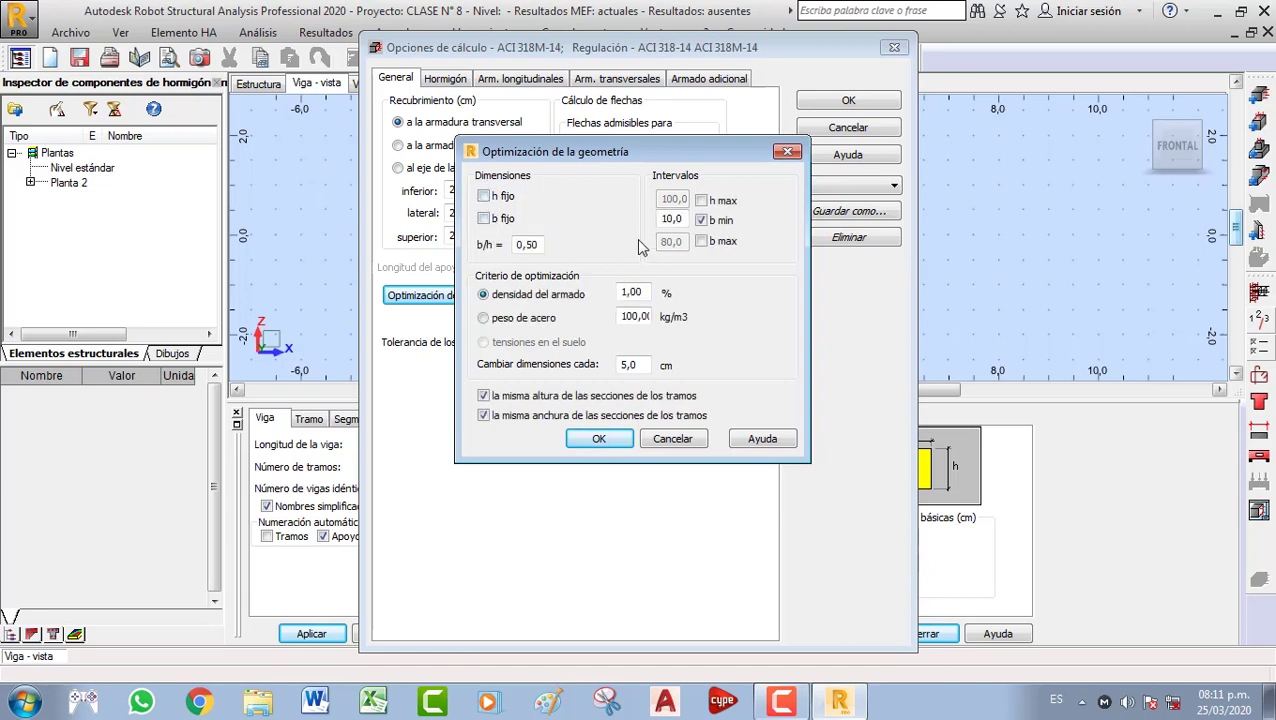
Try the h max and b max intervals and the steel-weight criterion for the geometry optimization
left_click(701, 200)
left_click(701, 241)
left_click(701, 241)
left_click(701, 200)
left_click(485, 318)
left_click(566, 300)
Fix the section's height h and width b again and accept the geometry optimization settings
left_click(484, 218)
left_click(484, 196)
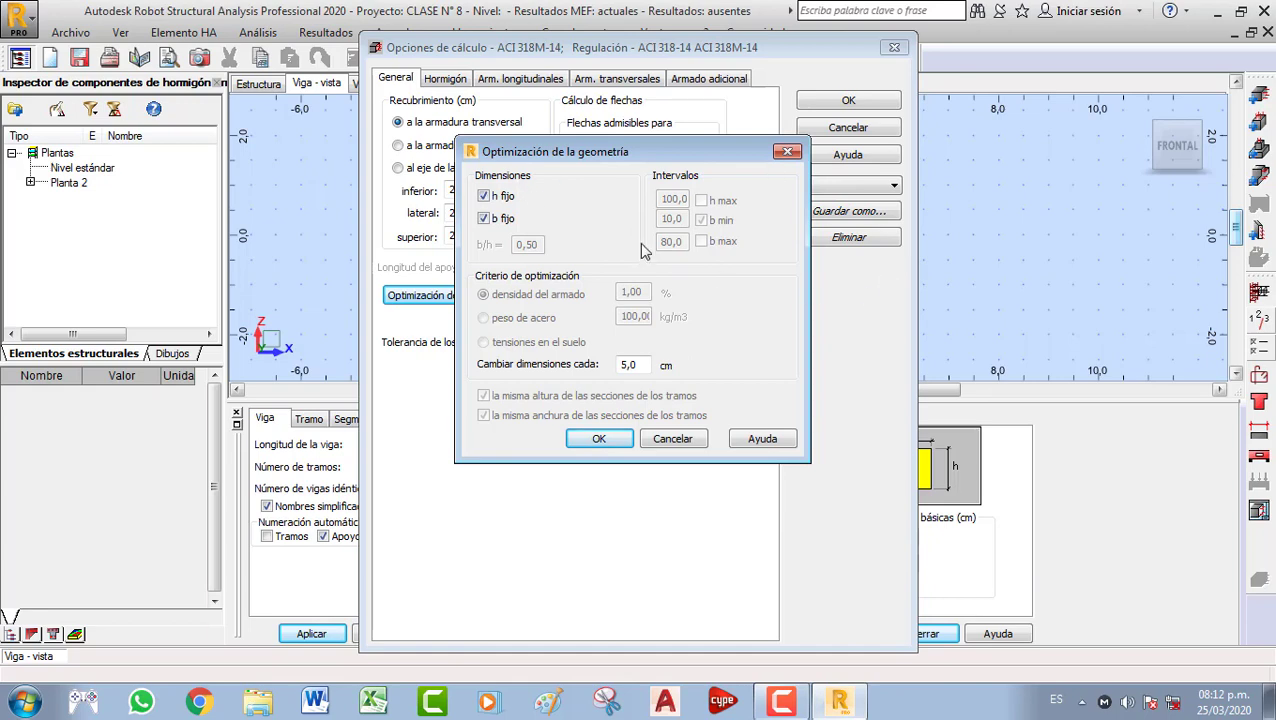
left_click(600, 440)
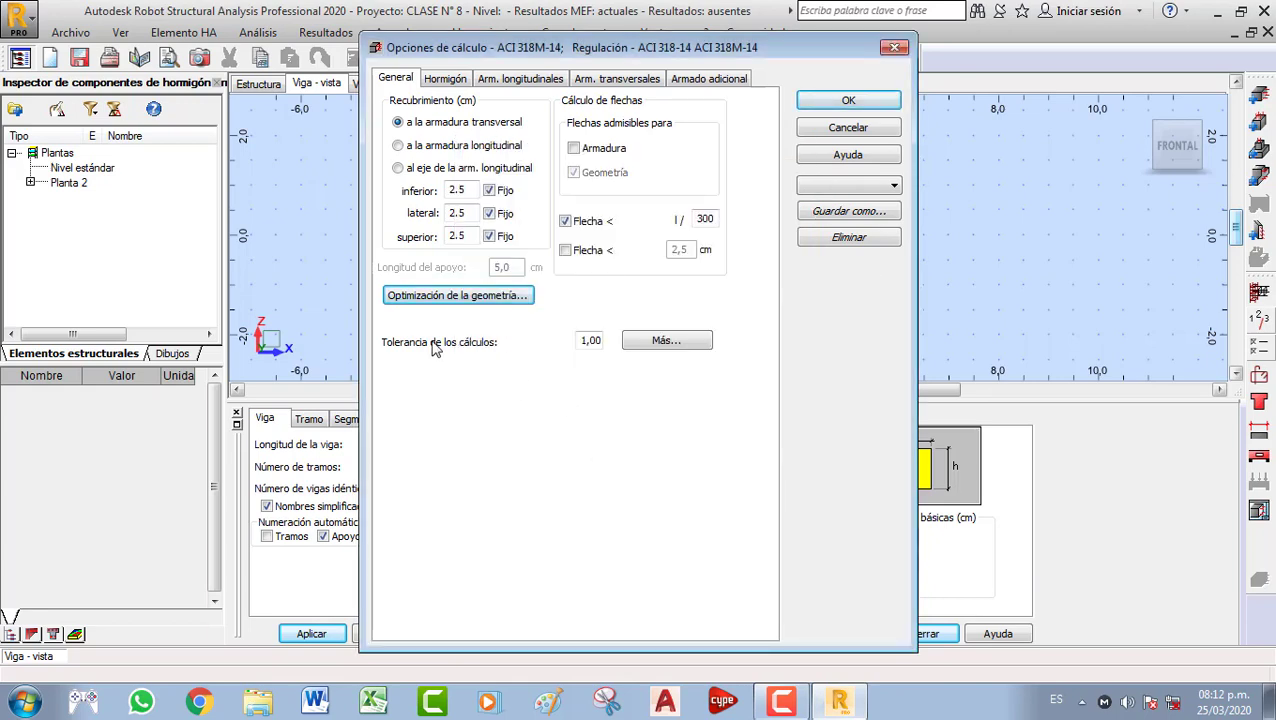
Open the advanced calculation options and try the reduction of support moments for ELU and ELS
left_click(666, 341)
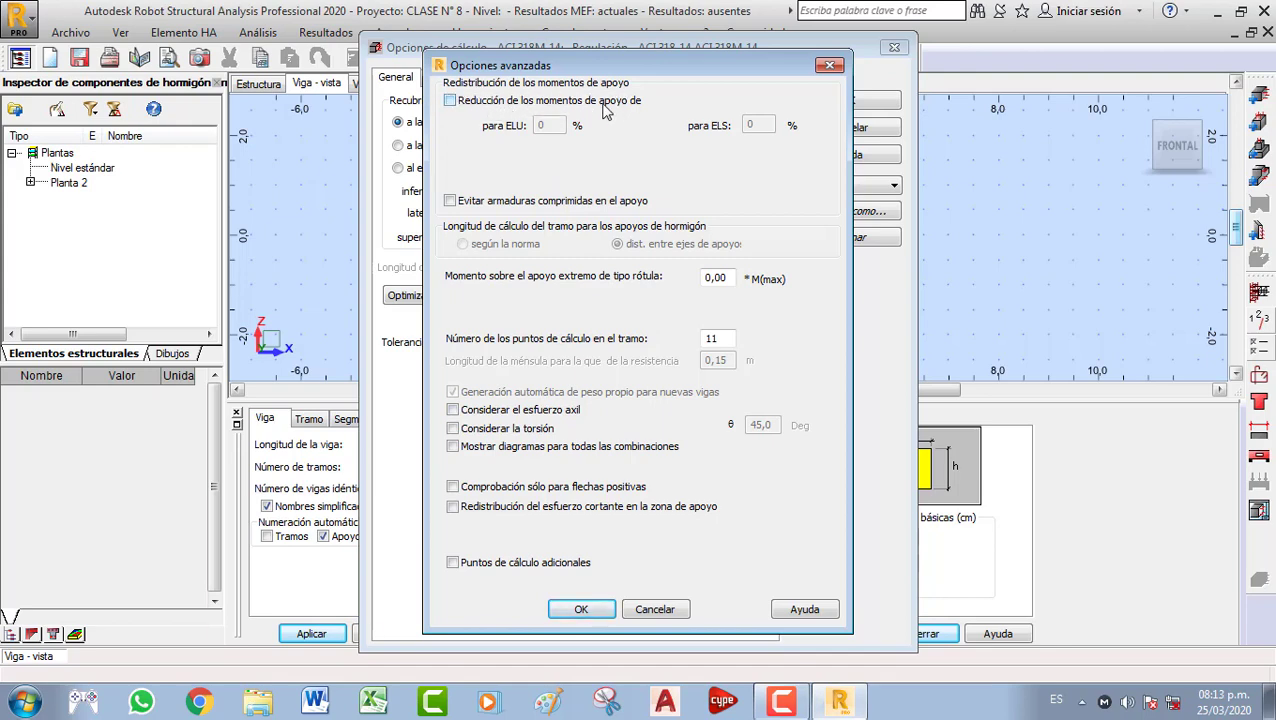
left_click(466, 106)
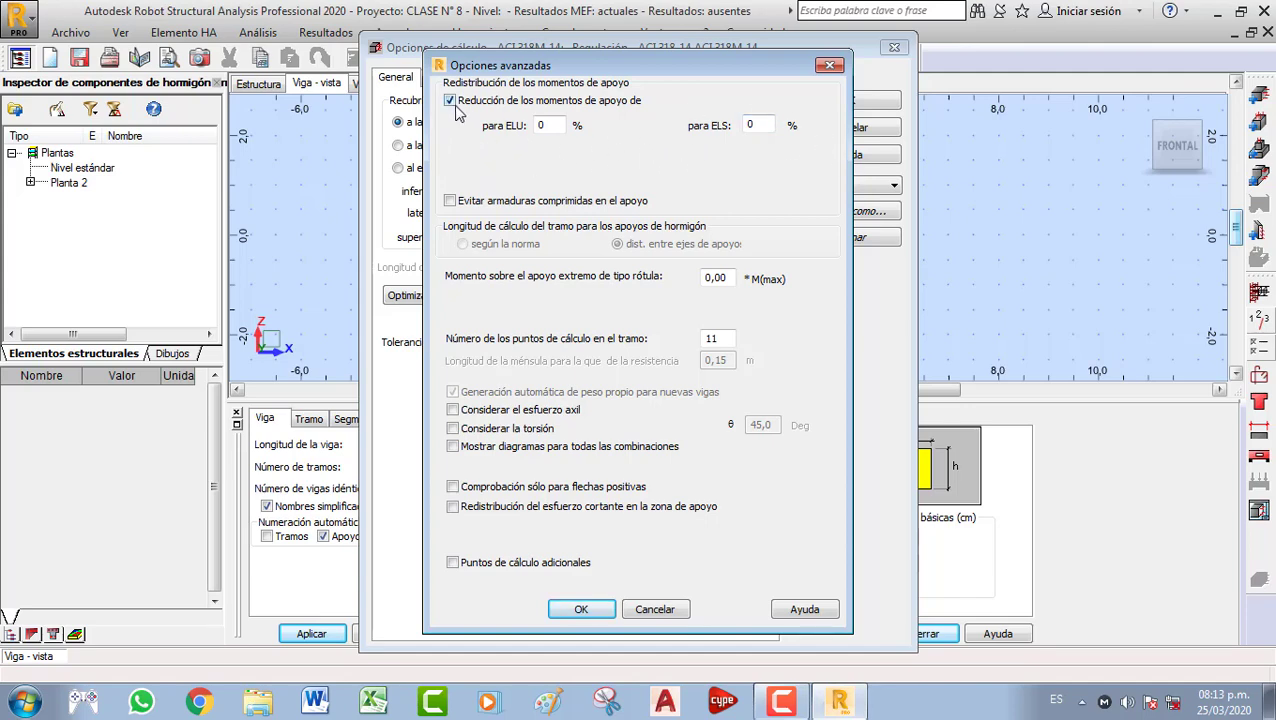
double_click(545, 125)
double_click(757, 125)
double_click(549, 125)
left_click(451, 103)
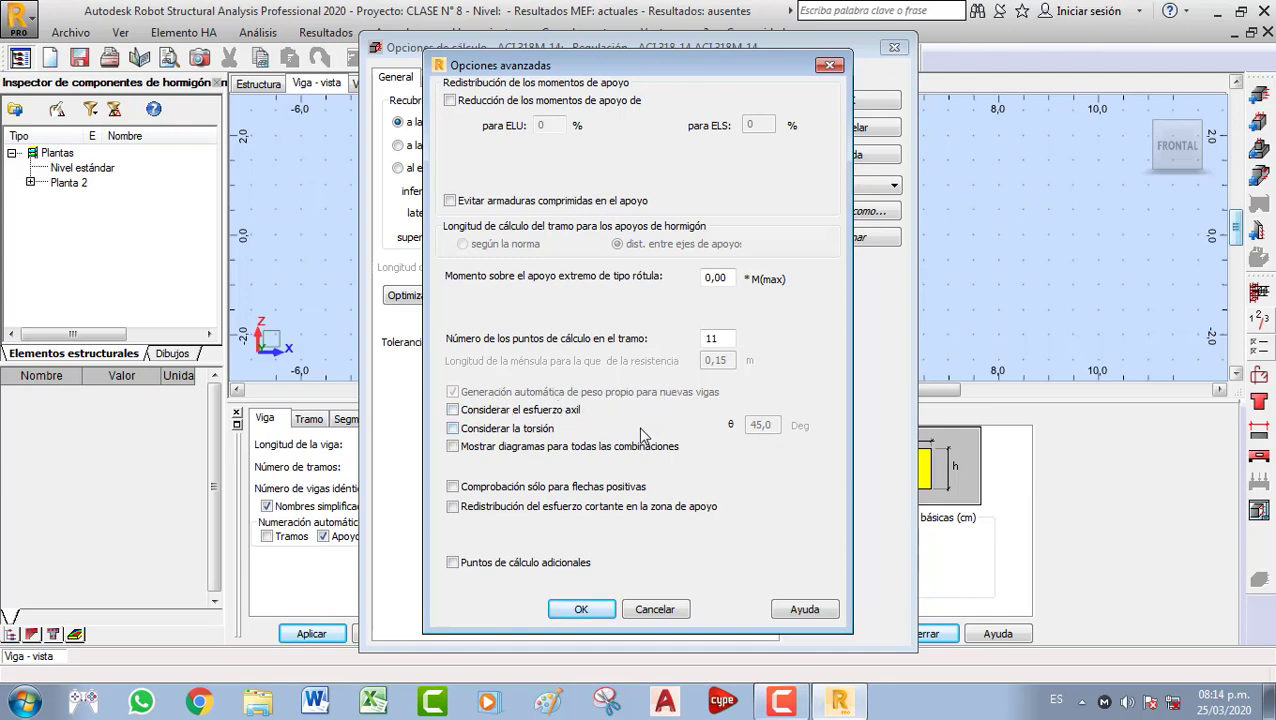
With axial force and torsion left out of consideration, show diagrams for all combinations and accept the advanced options
left_click(453, 411)
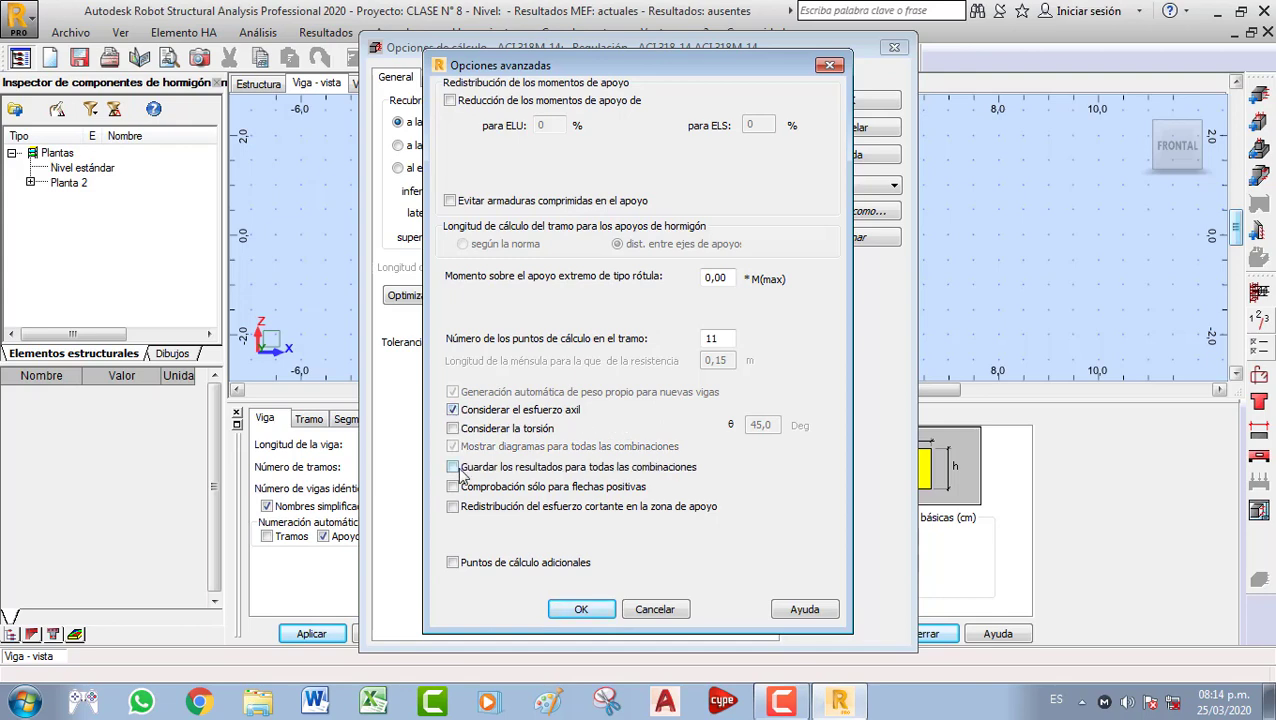
left_click(453, 429)
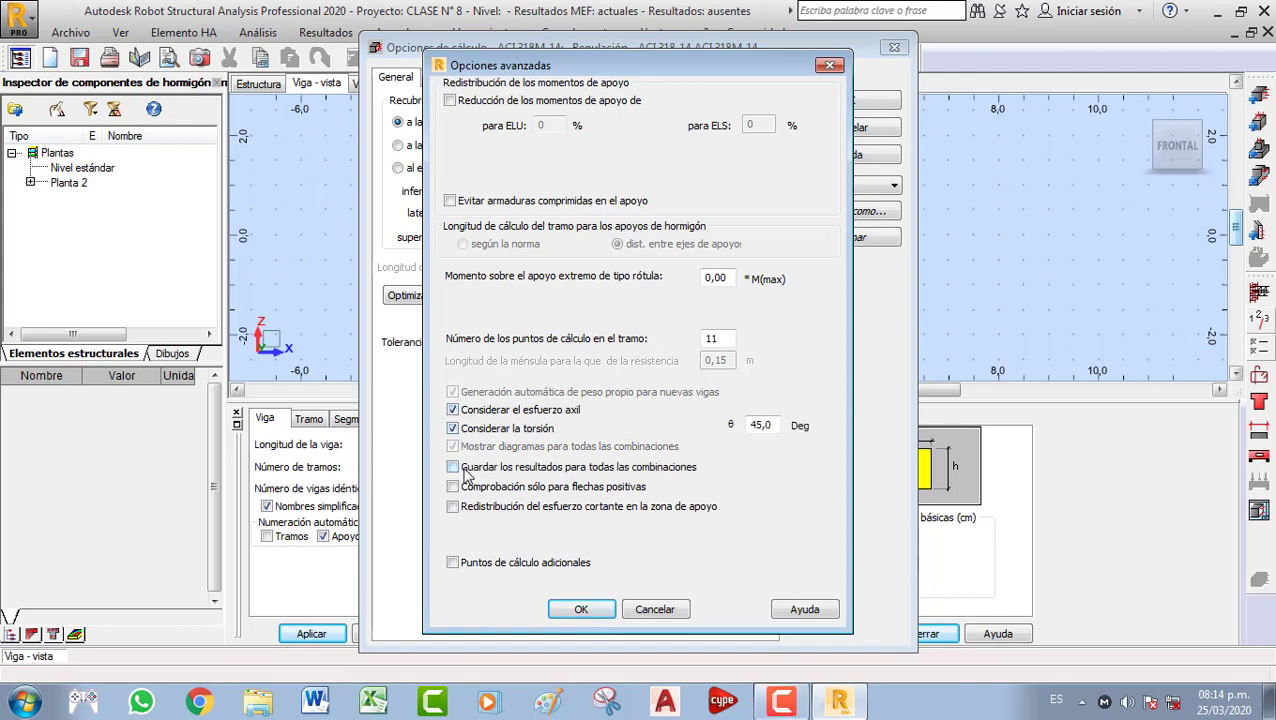
left_click(453, 429)
left_click(453, 410)
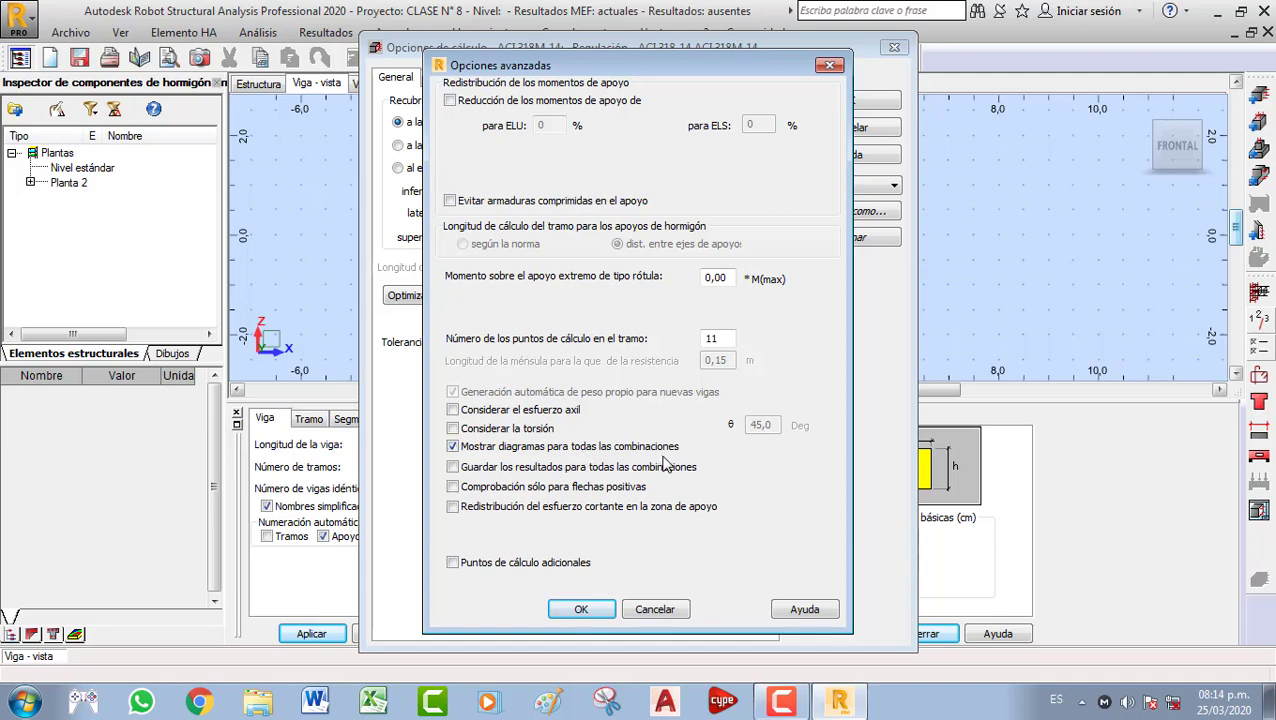
left_click(454, 448)
left_click(454, 447)
left_click(581, 610)
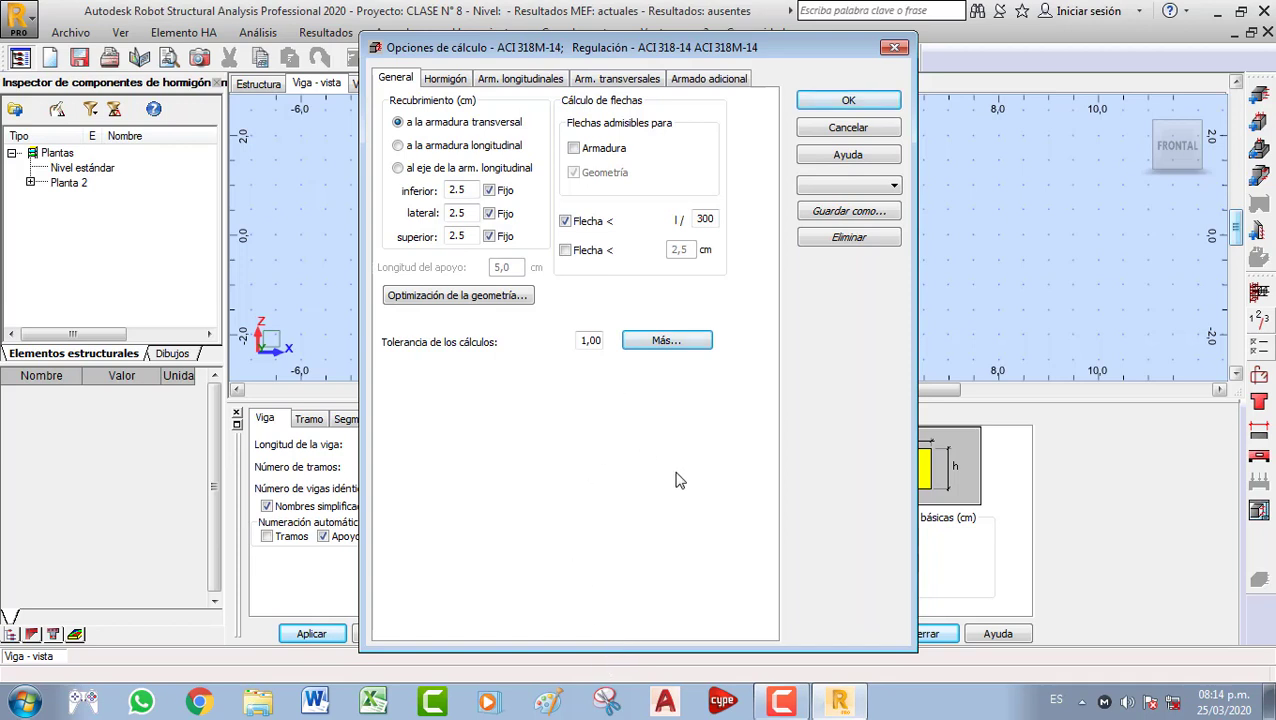
Review the concrete material settings, examining the list of available concrete classes and the specific weight
left_click(443, 80)
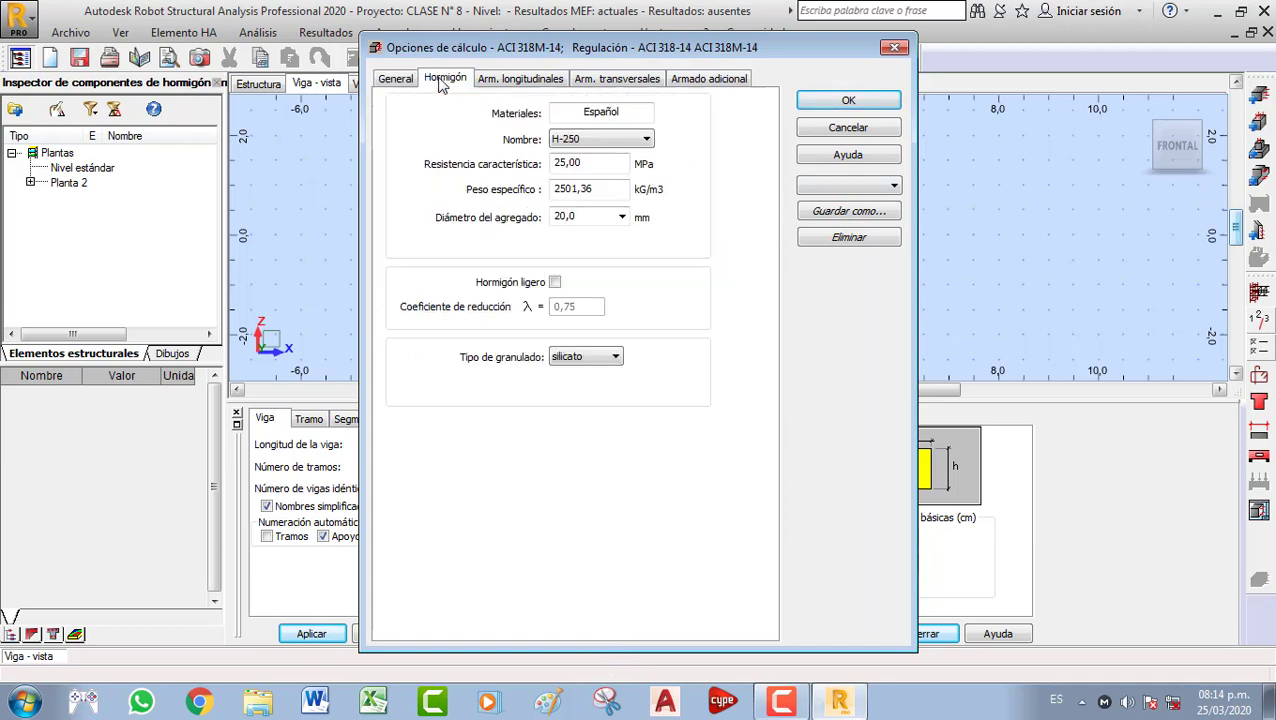
double_click(616, 111)
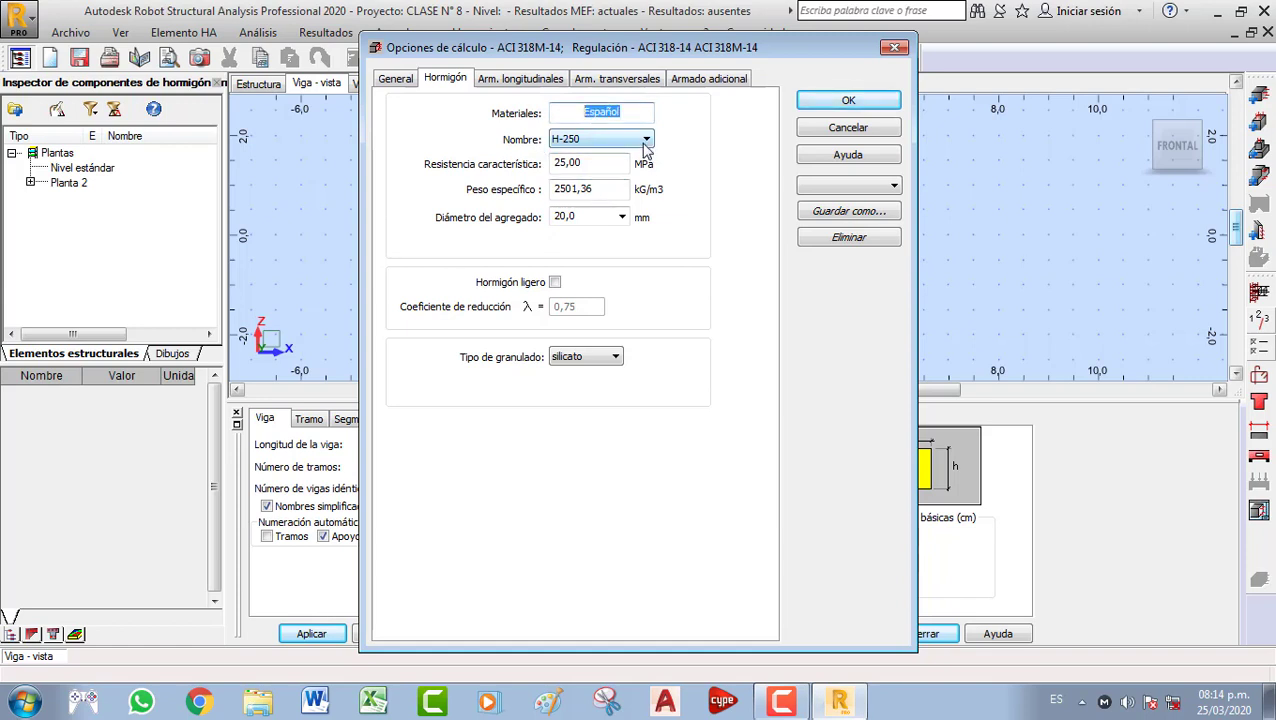
left_click(586, 143)
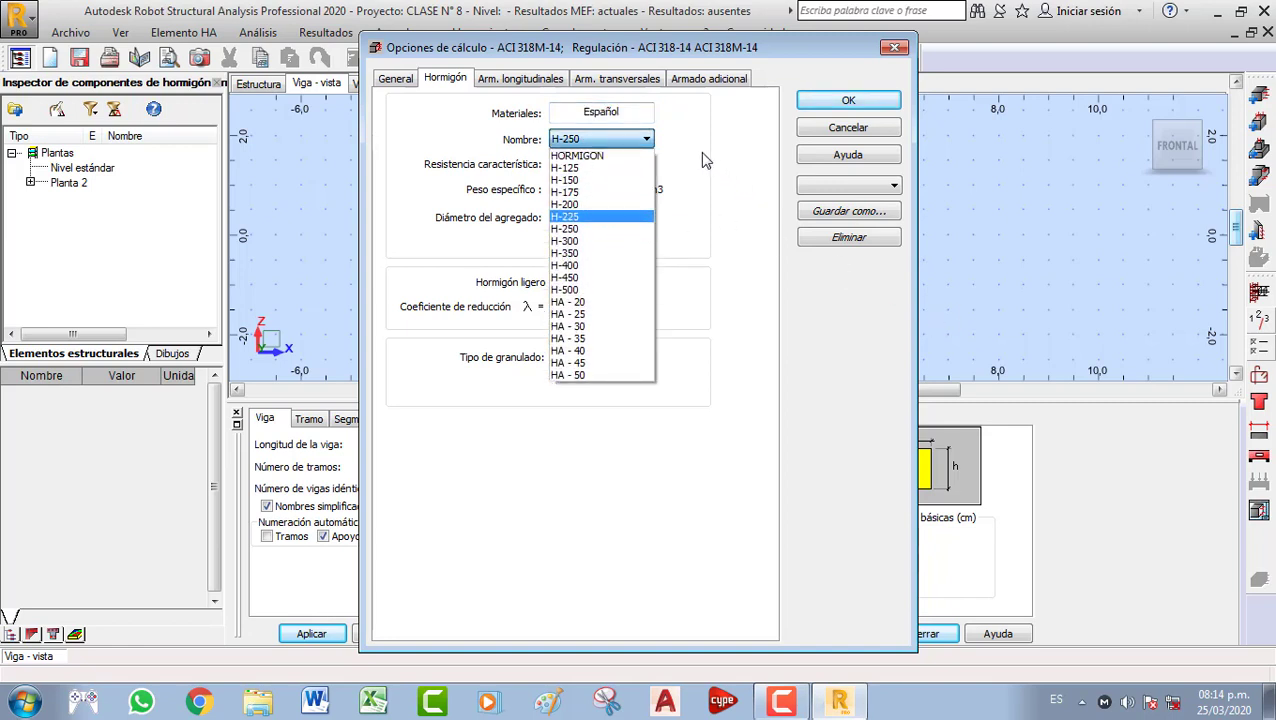
left_click(648, 146)
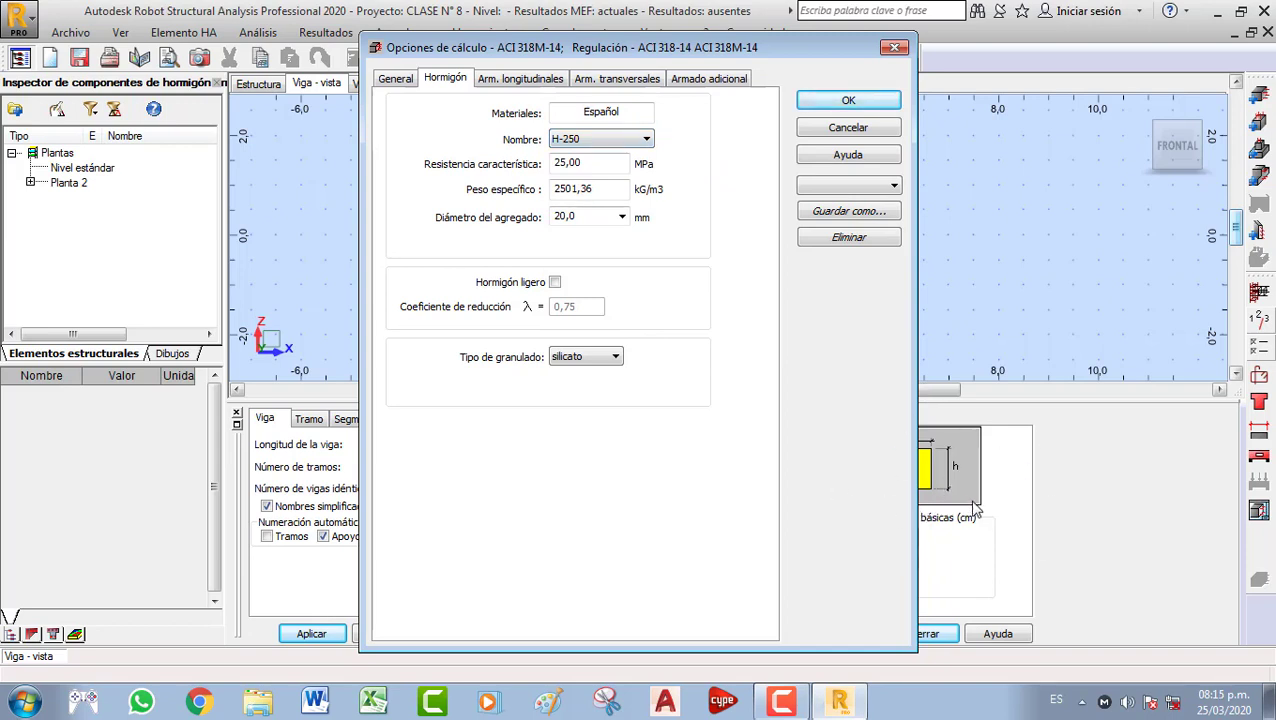
left_click(646, 141)
left_click(697, 207)
left_click_drag(569, 189, 538, 184)
left_click(605, 194)
Try the lightweight concrete option with its reduction coefficient and look through the available aggregate types
left_click(555, 283)
left_click(579, 306)
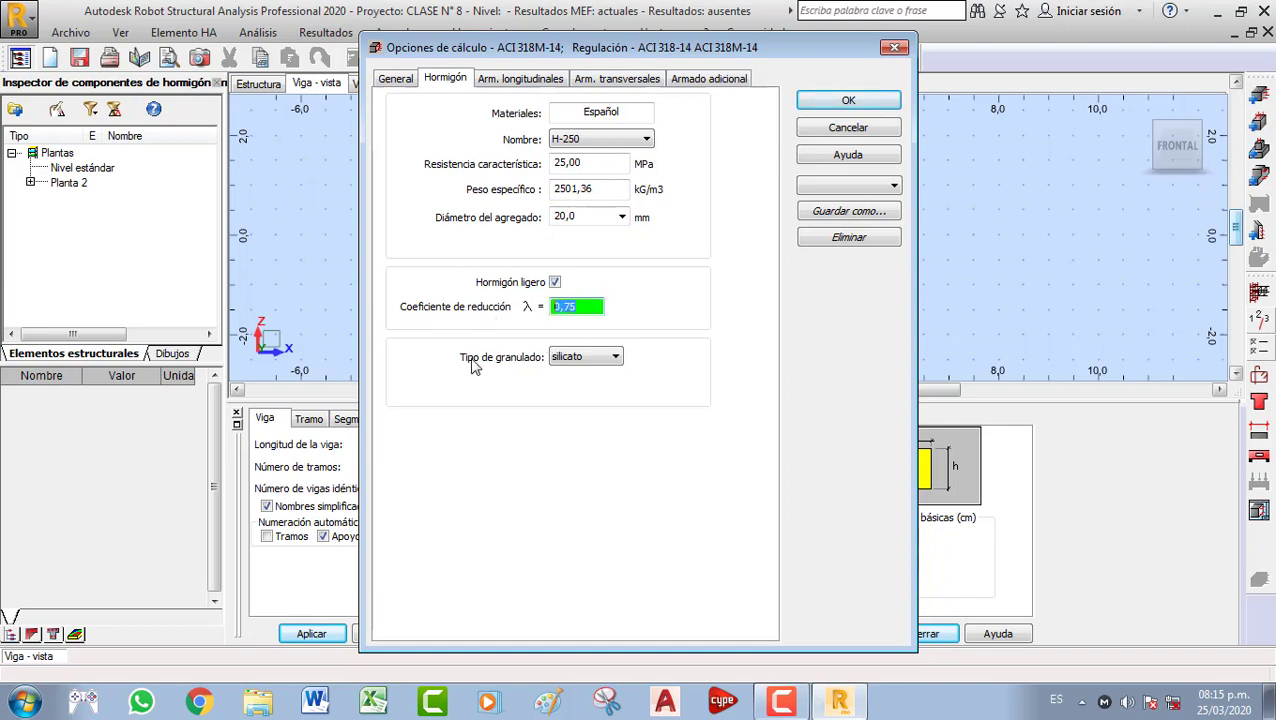
left_click(555, 283)
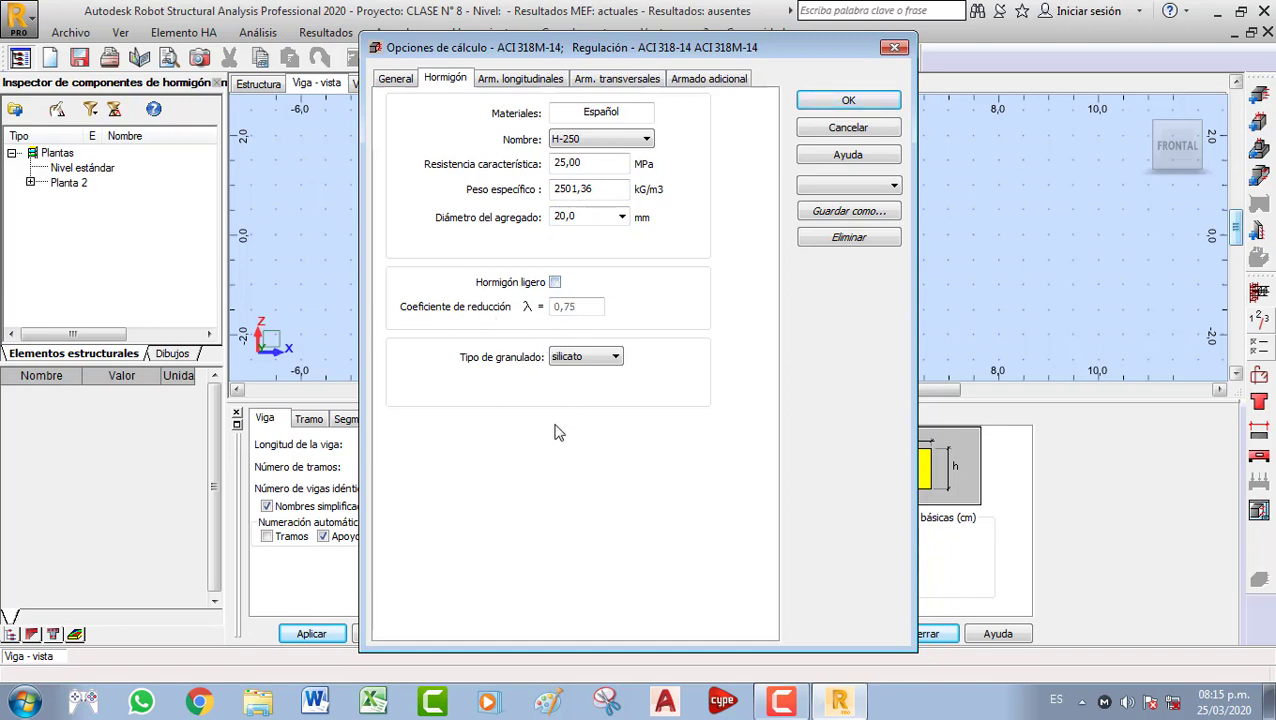
left_click(614, 358)
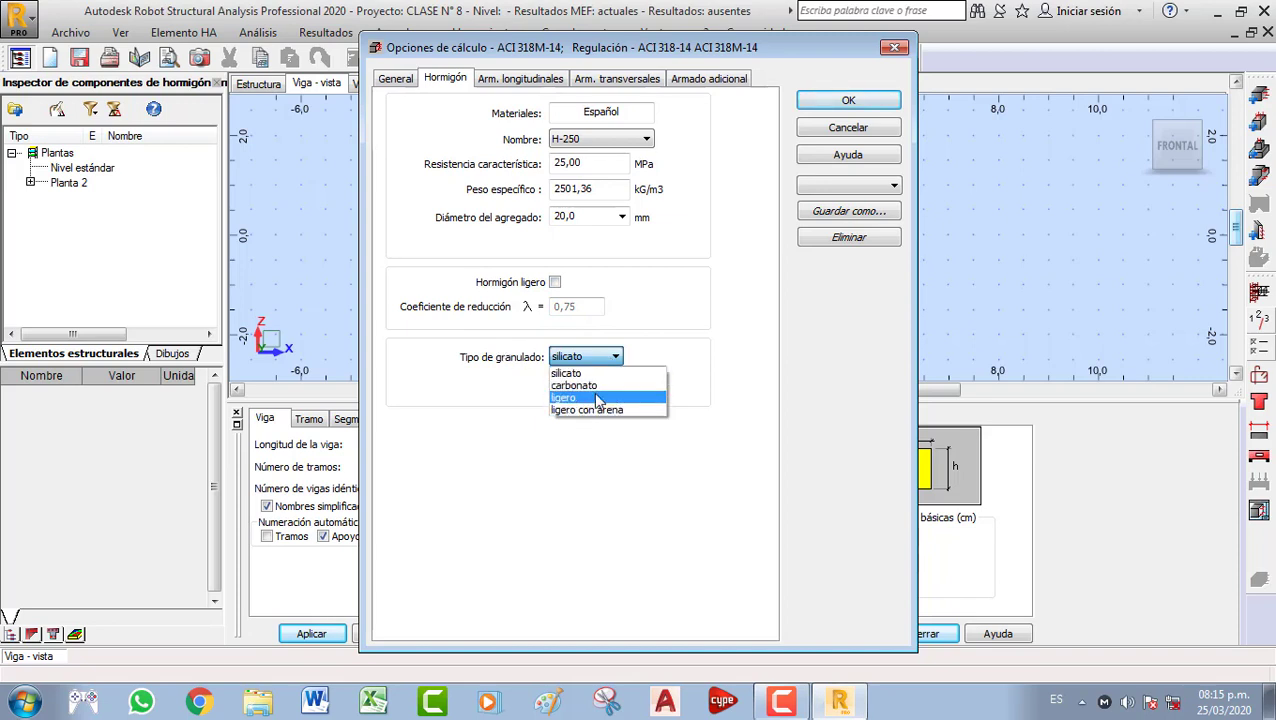
left_click(608, 360)
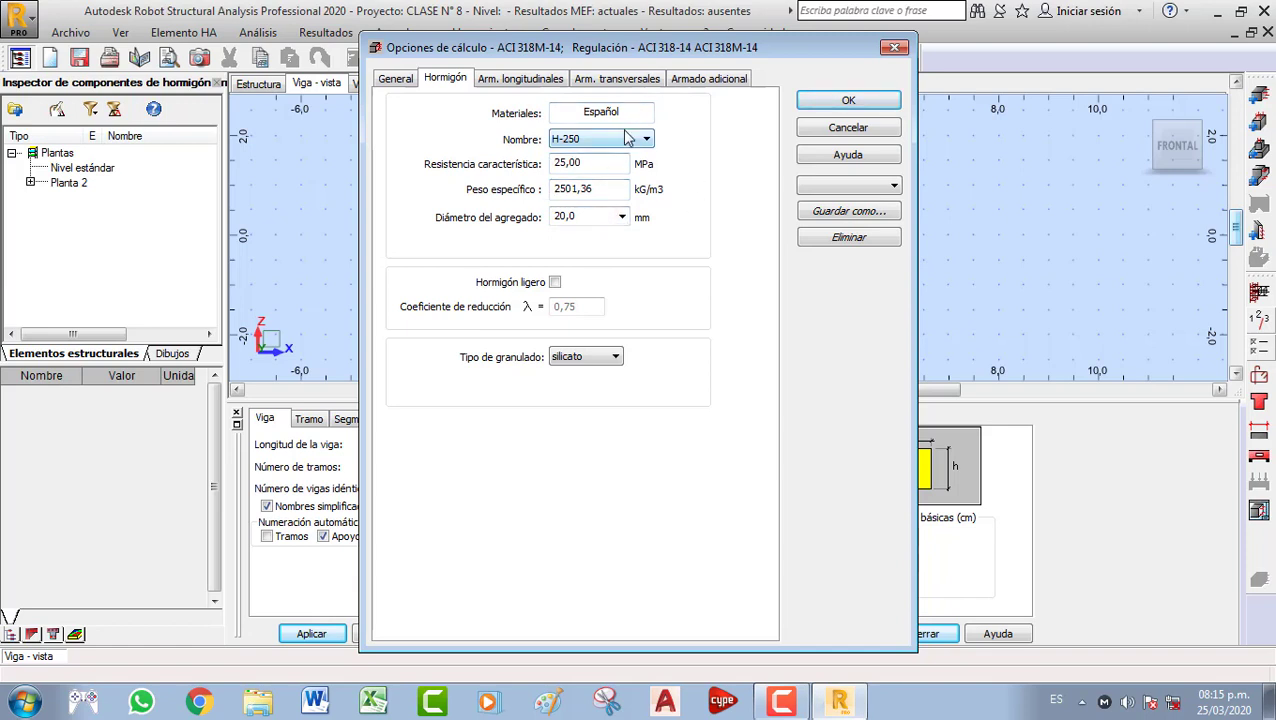
Assign steel class B 500 S to the longitudinal reinforcement and check its bar type and characteristic strength
left_click(536, 82)
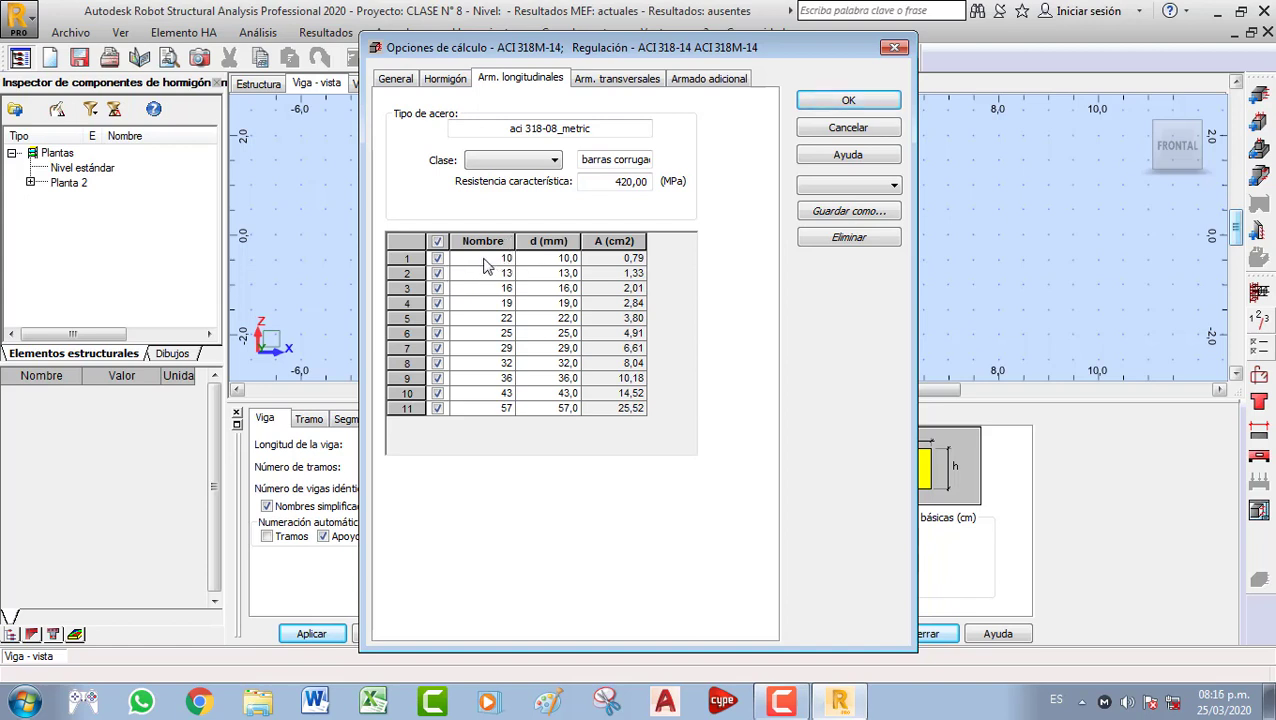
left_click(592, 82)
left_click(531, 84)
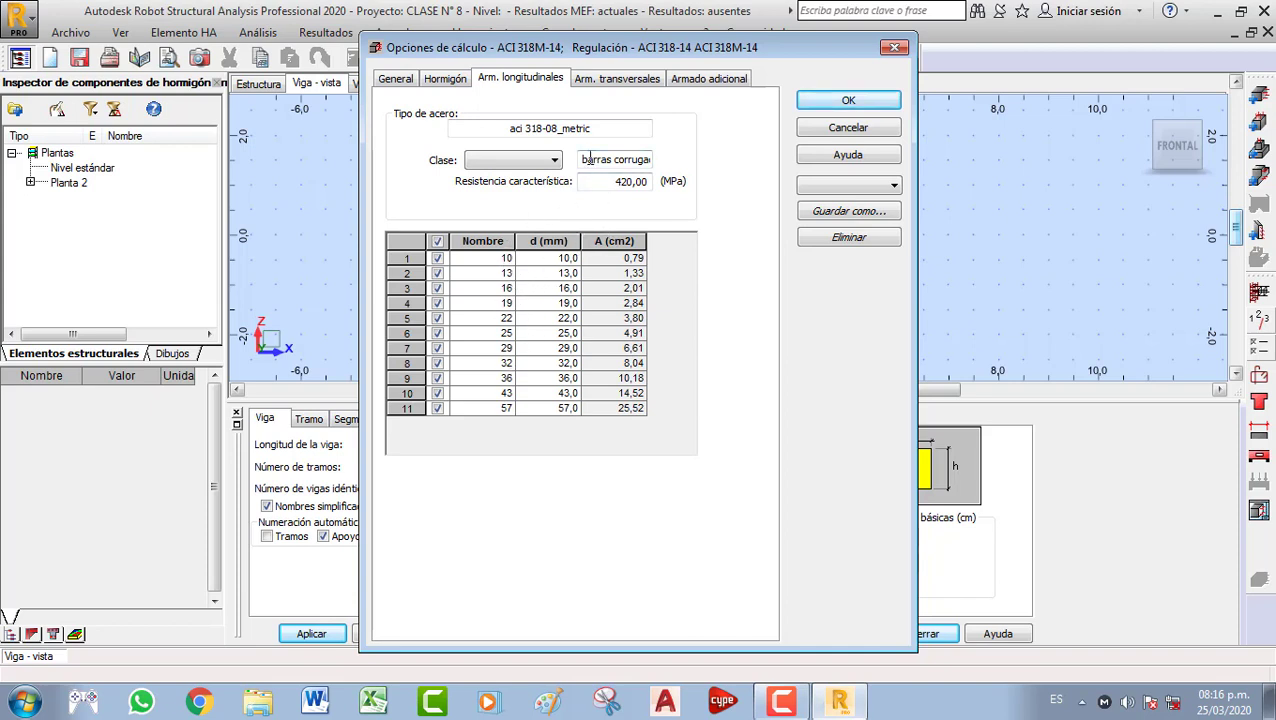
left_click(554, 160)
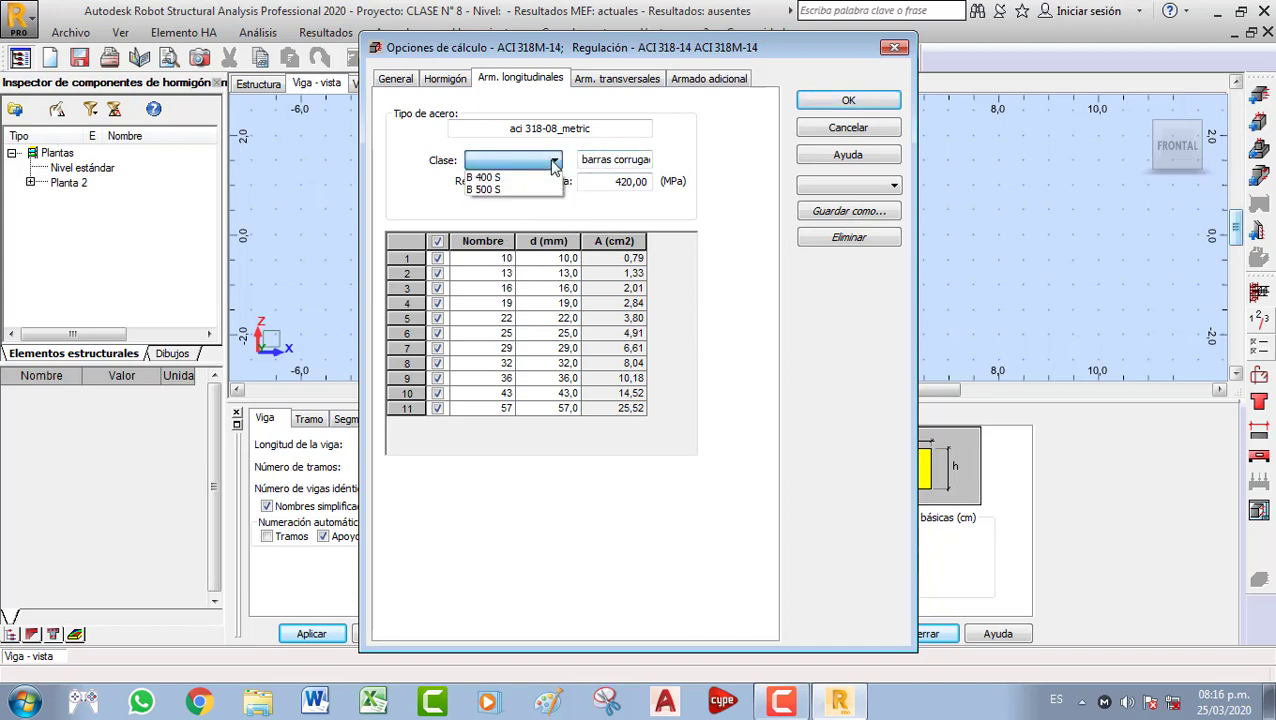
left_click(495, 190)
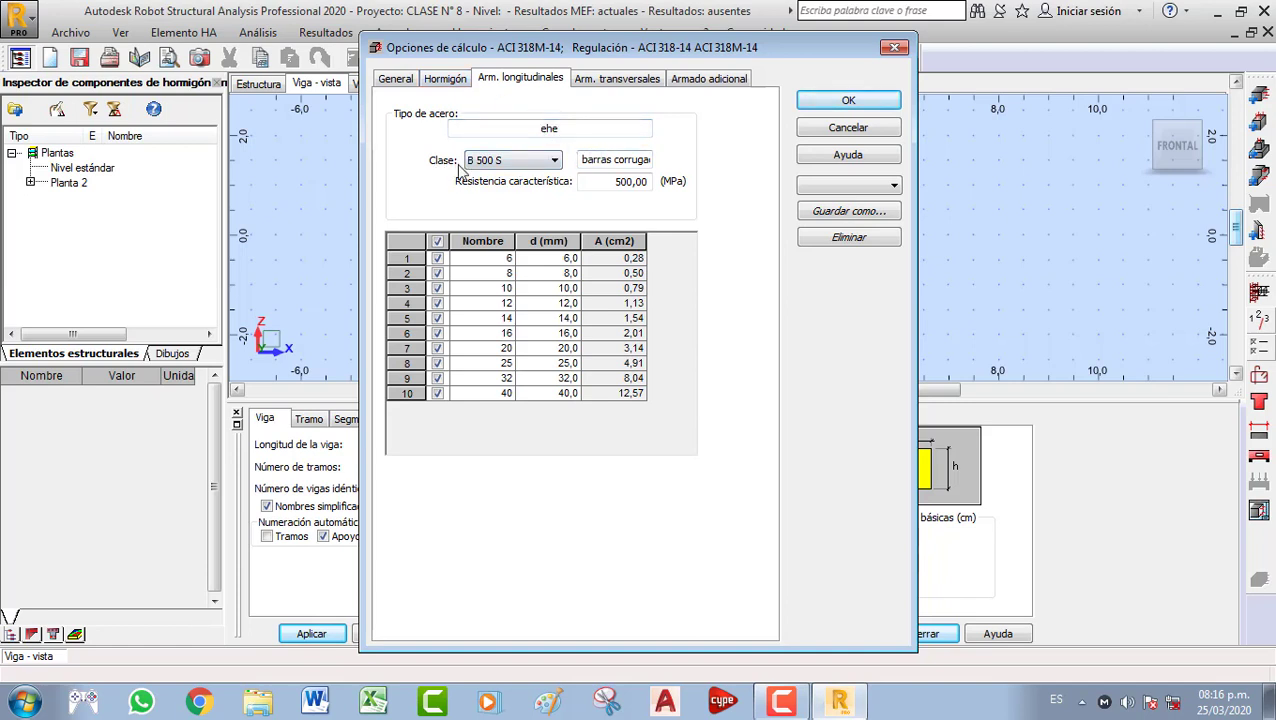
left_click(512, 164)
left_click(513, 190)
left_click_drag(582, 159, 675, 188)
left_click(591, 183)
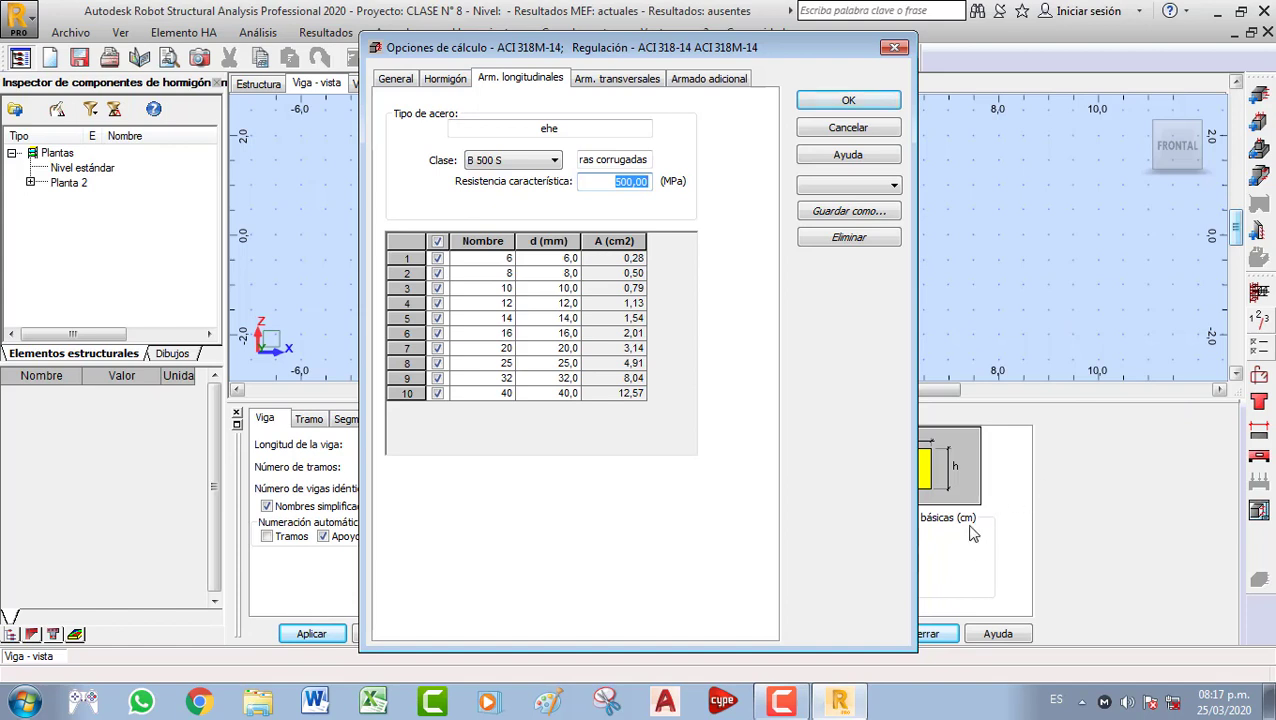
Limit the longitudinal reinforcement bars to the 10, 12, 20 and 25 mm diameters
left_click(438, 243)
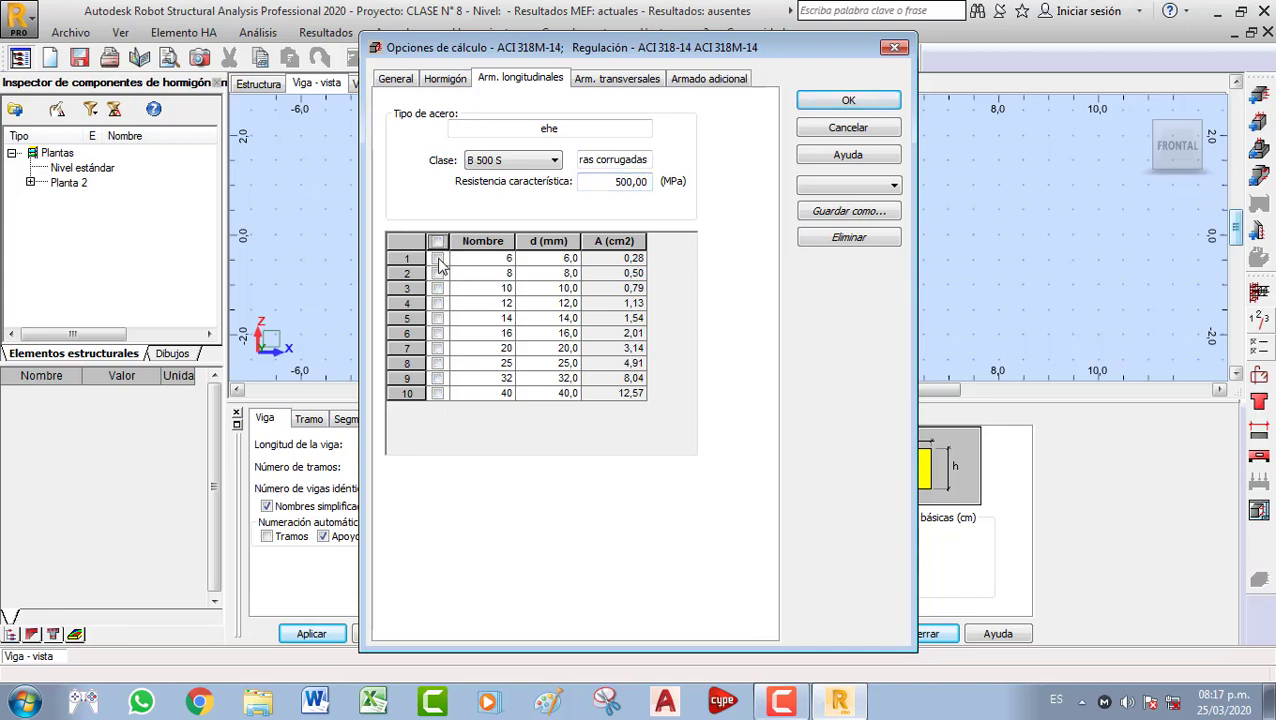
left_click(438, 289)
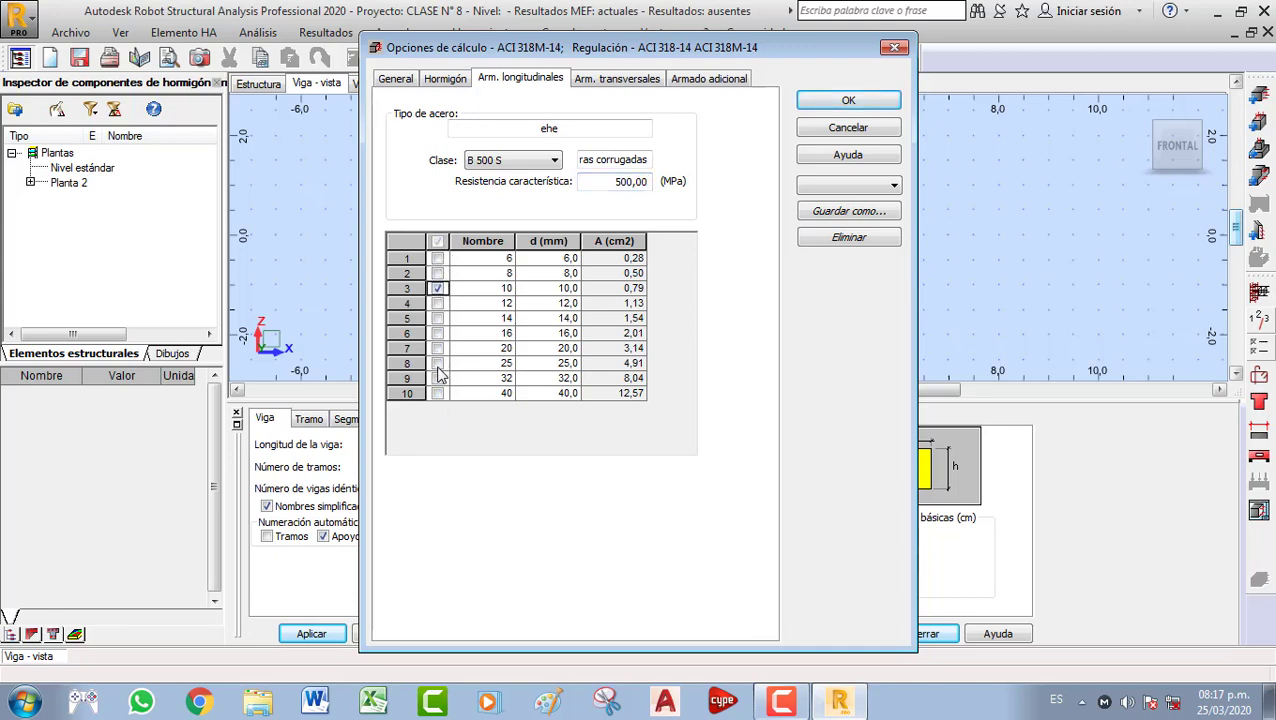
left_click(438, 303)
left_click(438, 348)
left_click(438, 333)
left_click(438, 333)
left_click(437, 363)
Assign steel class B 500 S to the transverse reinforcement
left_click(588, 84)
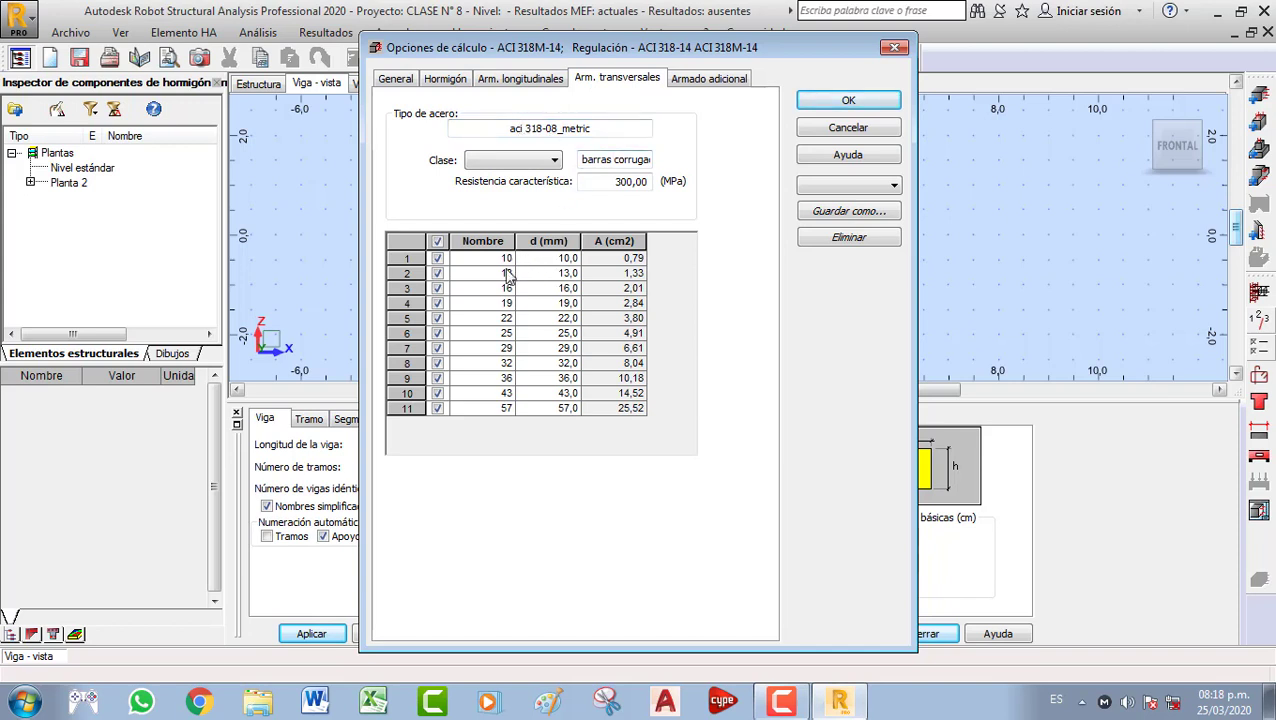
left_click(498, 162)
left_click(485, 190)
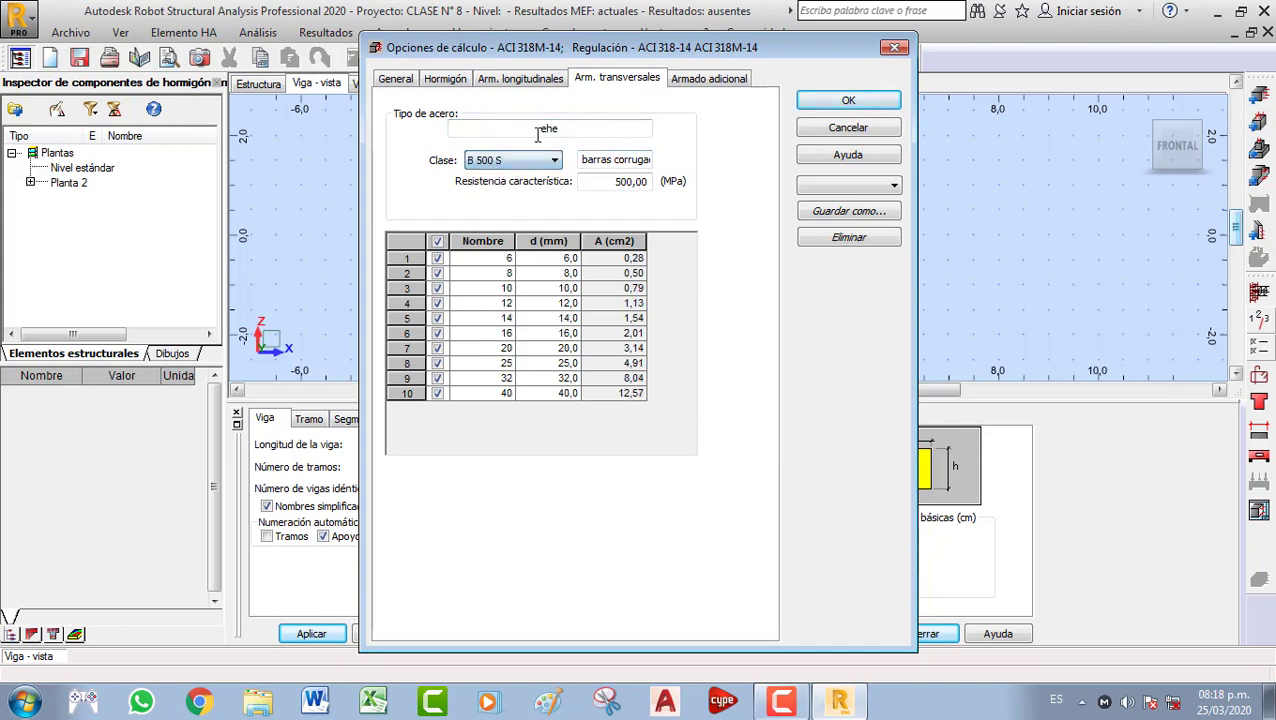
Limit the transverse reinforcement bars to the 6, 8 and 10 mm diameters
left_click(437, 241)
left_click(438, 259)
left_click(438, 273)
left_click(438, 288)
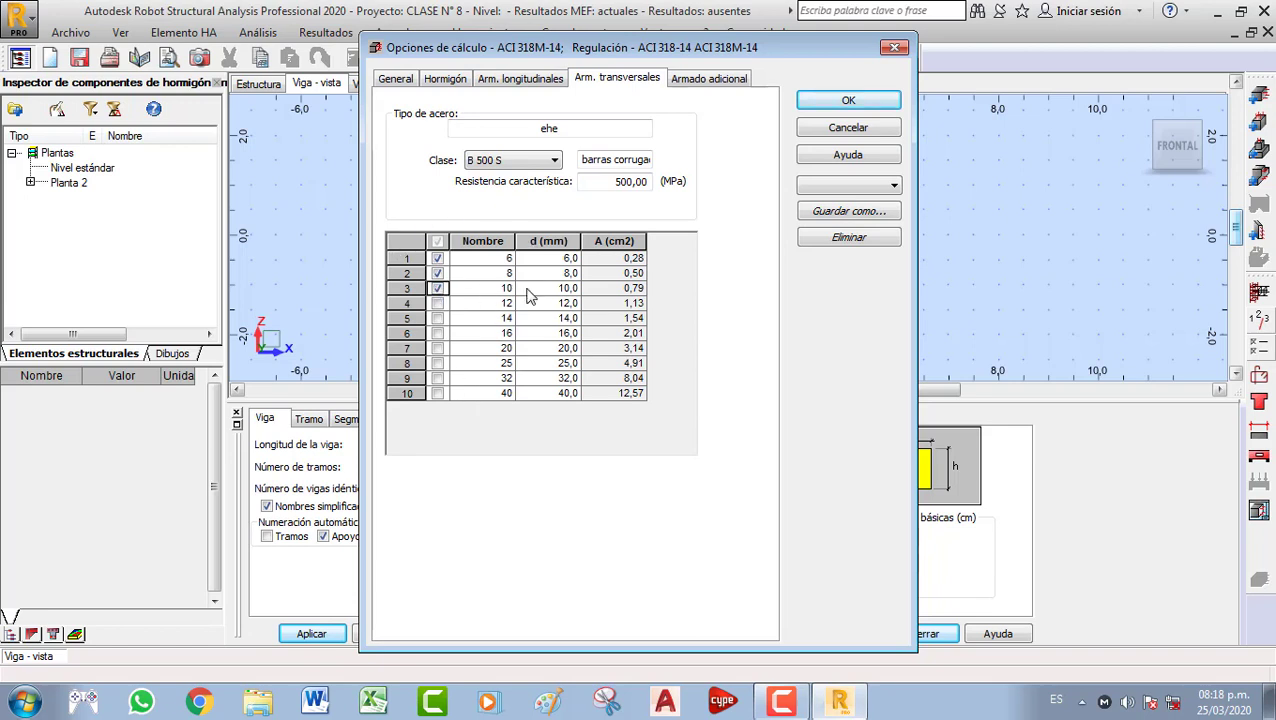
left_click(438, 242)
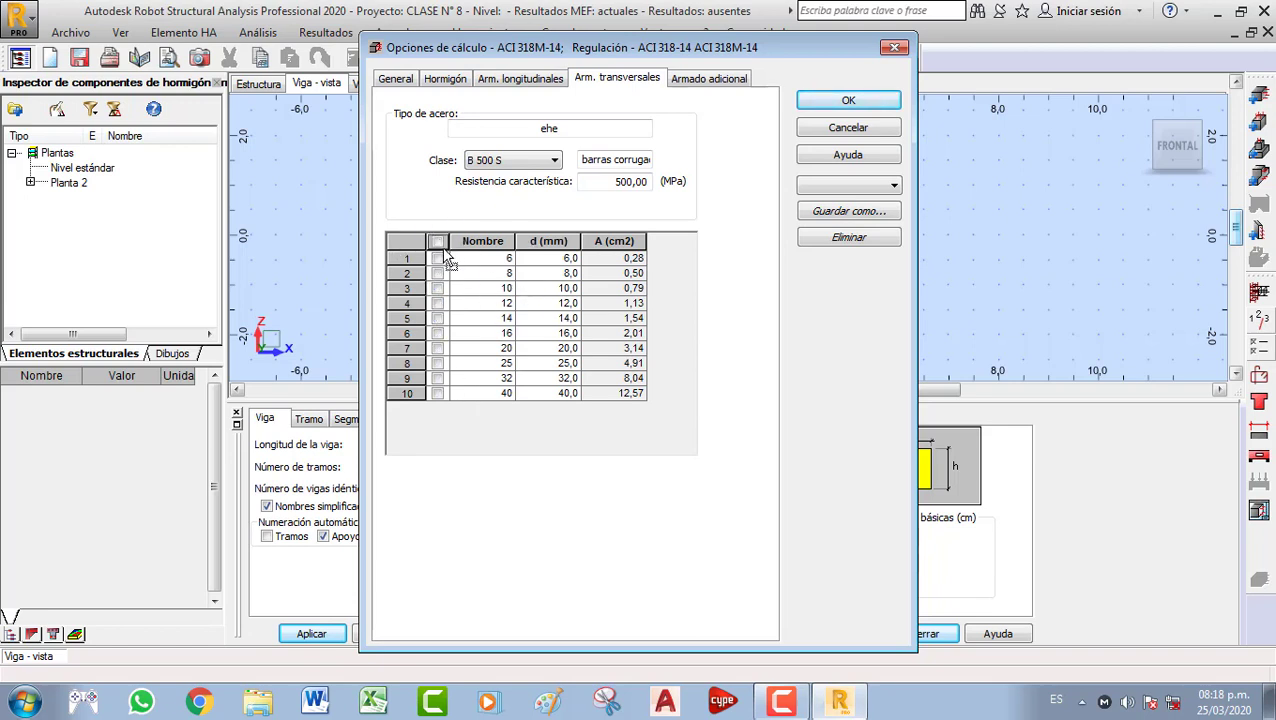
left_click(437, 258)
left_click(437, 273)
left_click(437, 288)
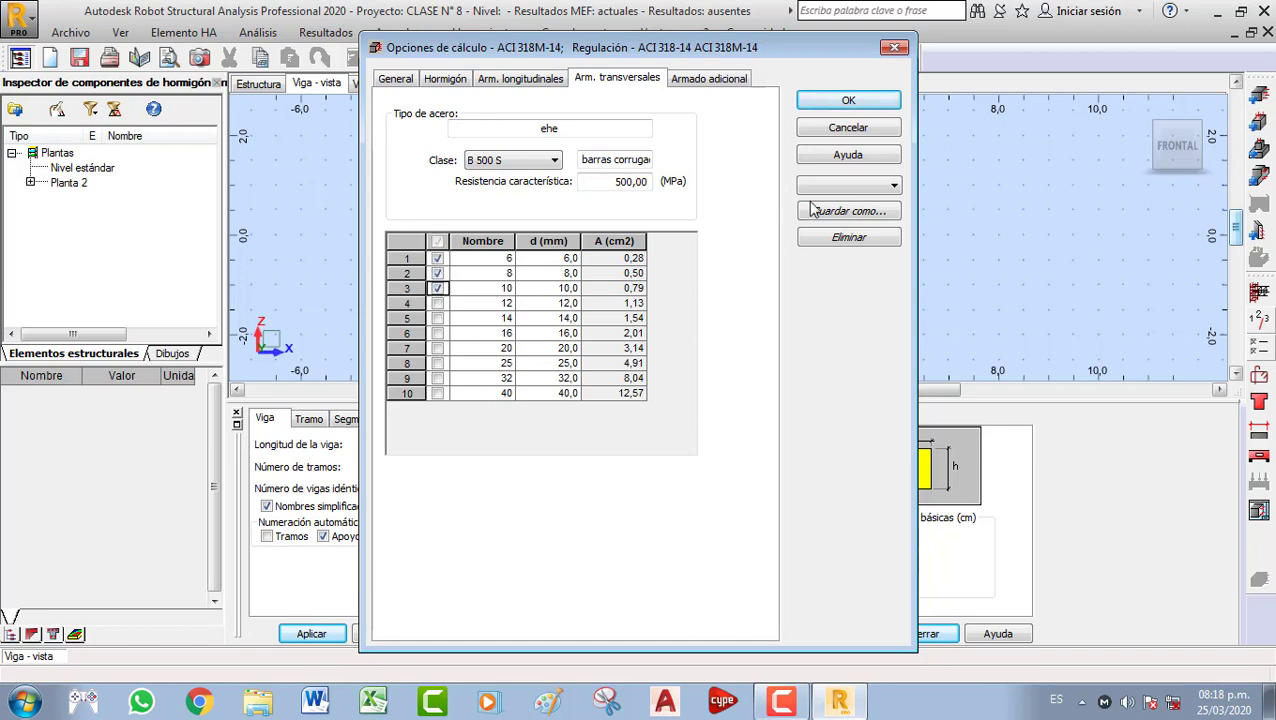
Assign steel class B 500 S to the additional reinforcement
left_click(703, 88)
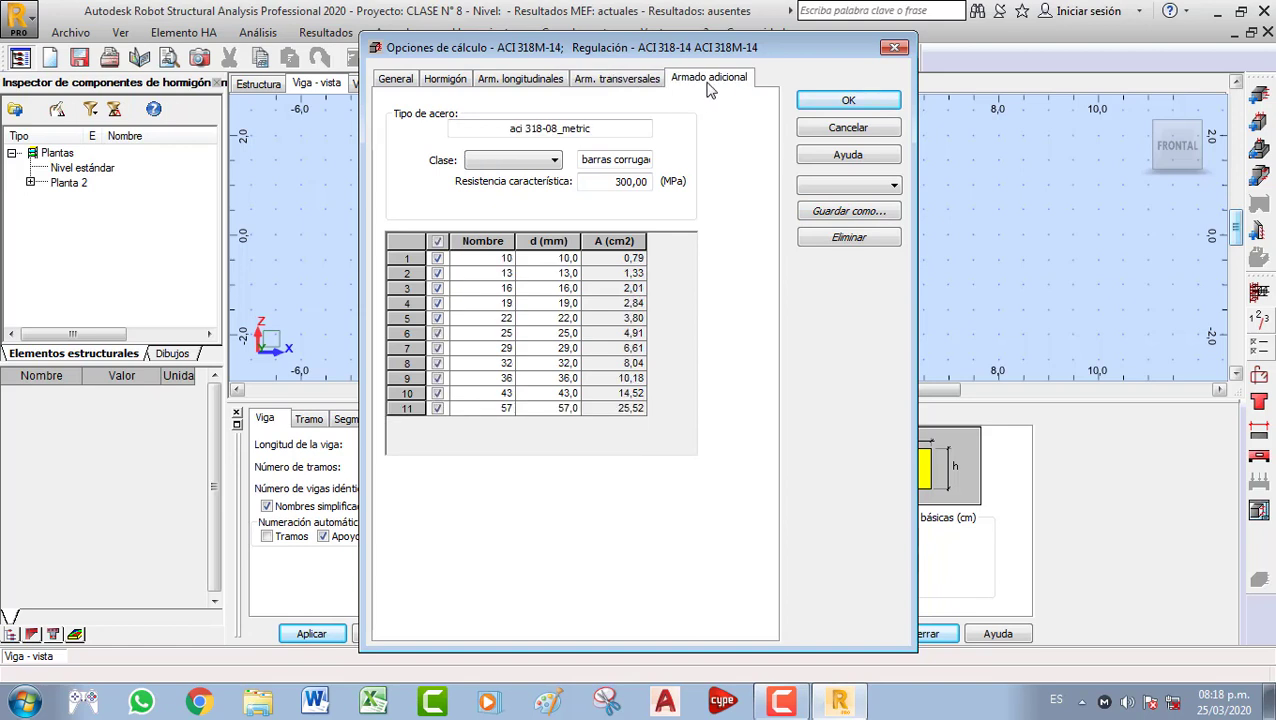
left_click(526, 162)
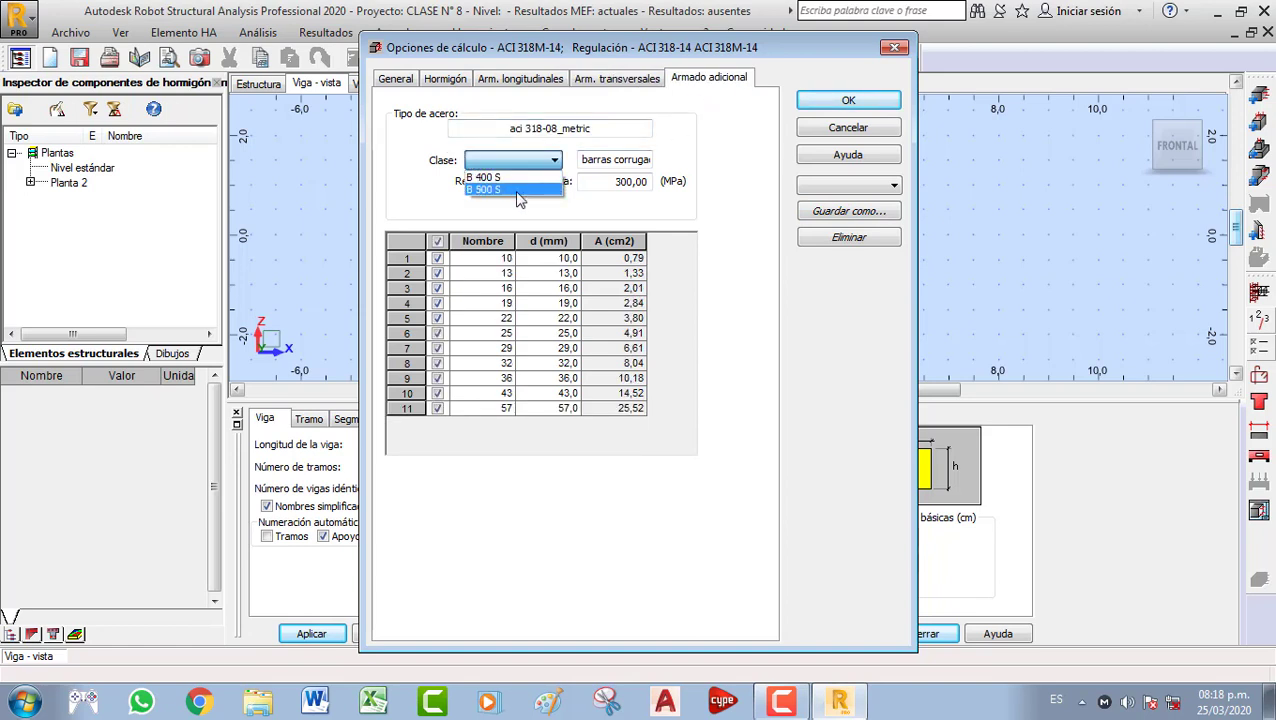
left_click(520, 190)
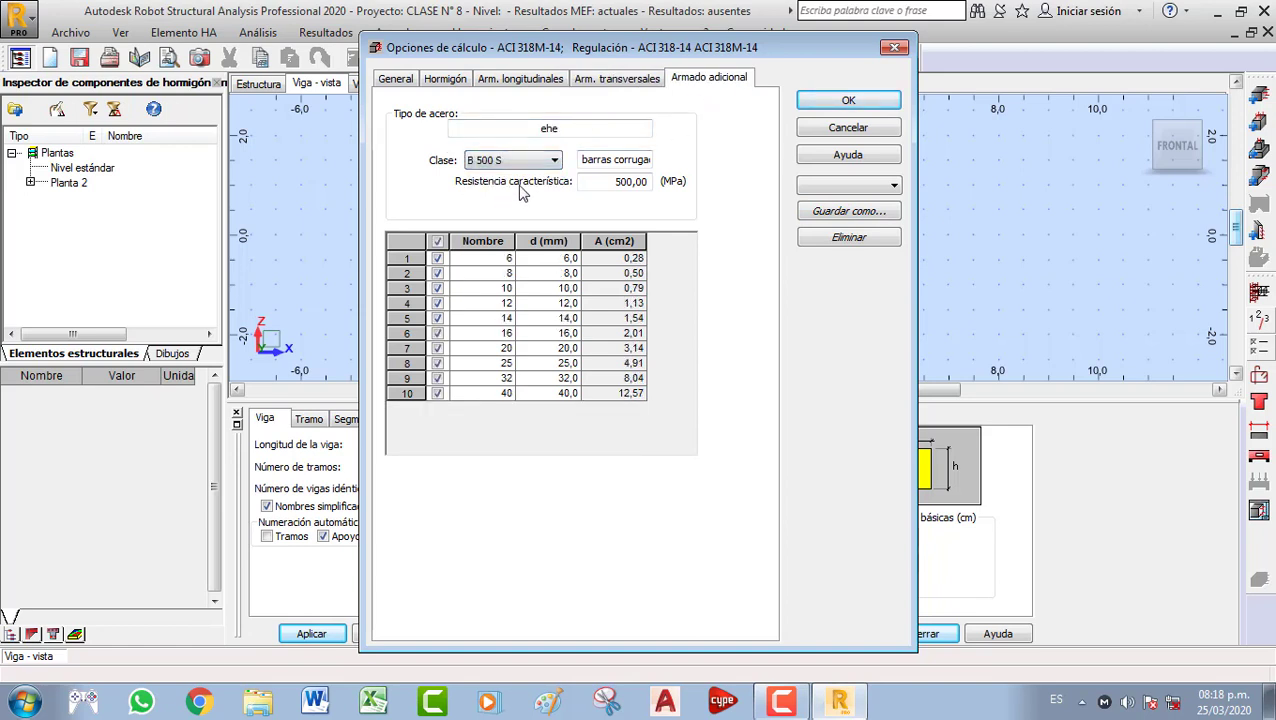
Limit the additional reinforcement bars to the 6, 8, 10 and 12 mm diameters
left_click(438, 242)
left_click(438, 273)
left_click(438, 258)
left_click(437, 288)
left_click(437, 305)
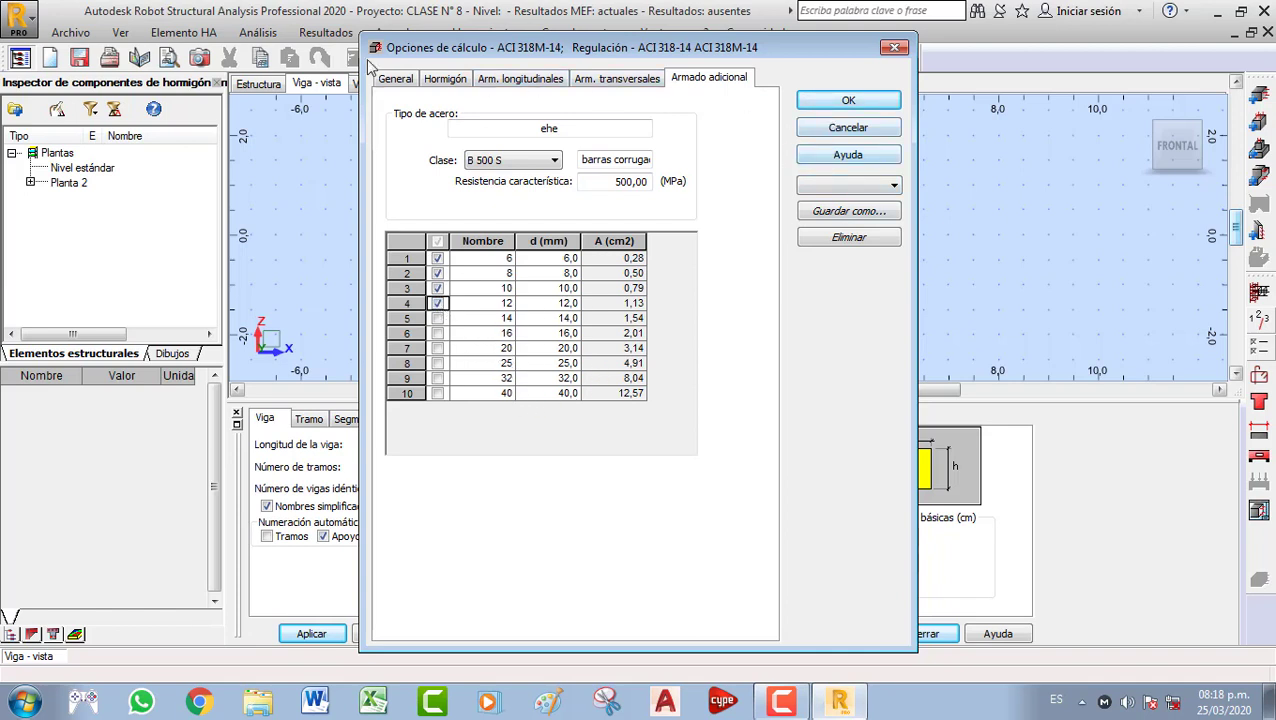
Recheck the calculation options and save them as the VIGA_CAL set, accepting the dialog
left_click(406, 78)
left_click(443, 79)
left_click(520, 79)
left_click(616, 79)
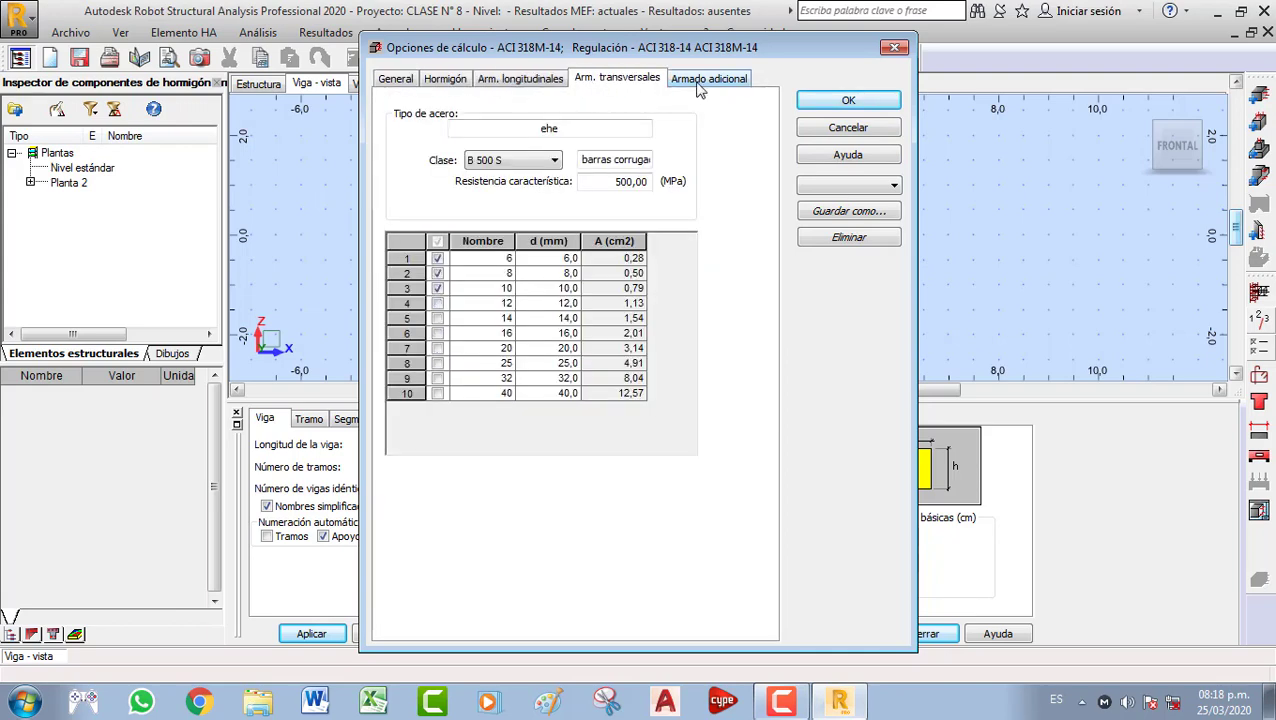
left_click(706, 78)
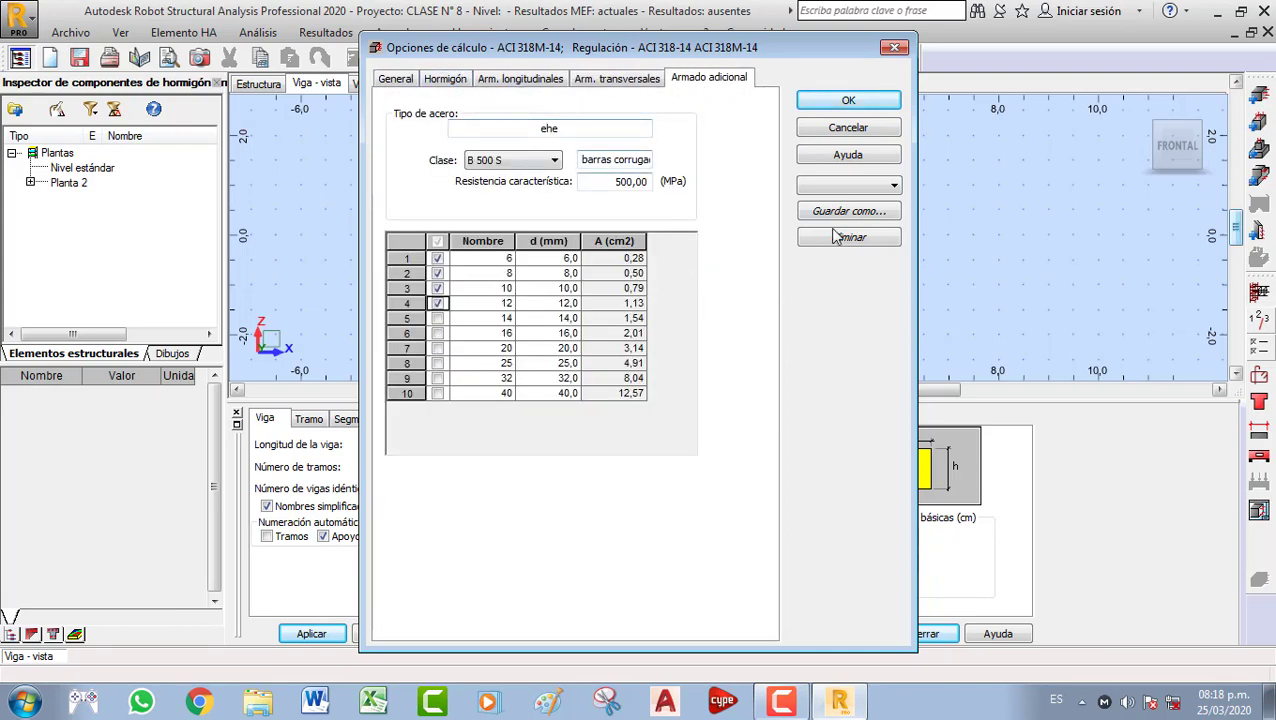
left_click(863, 187)
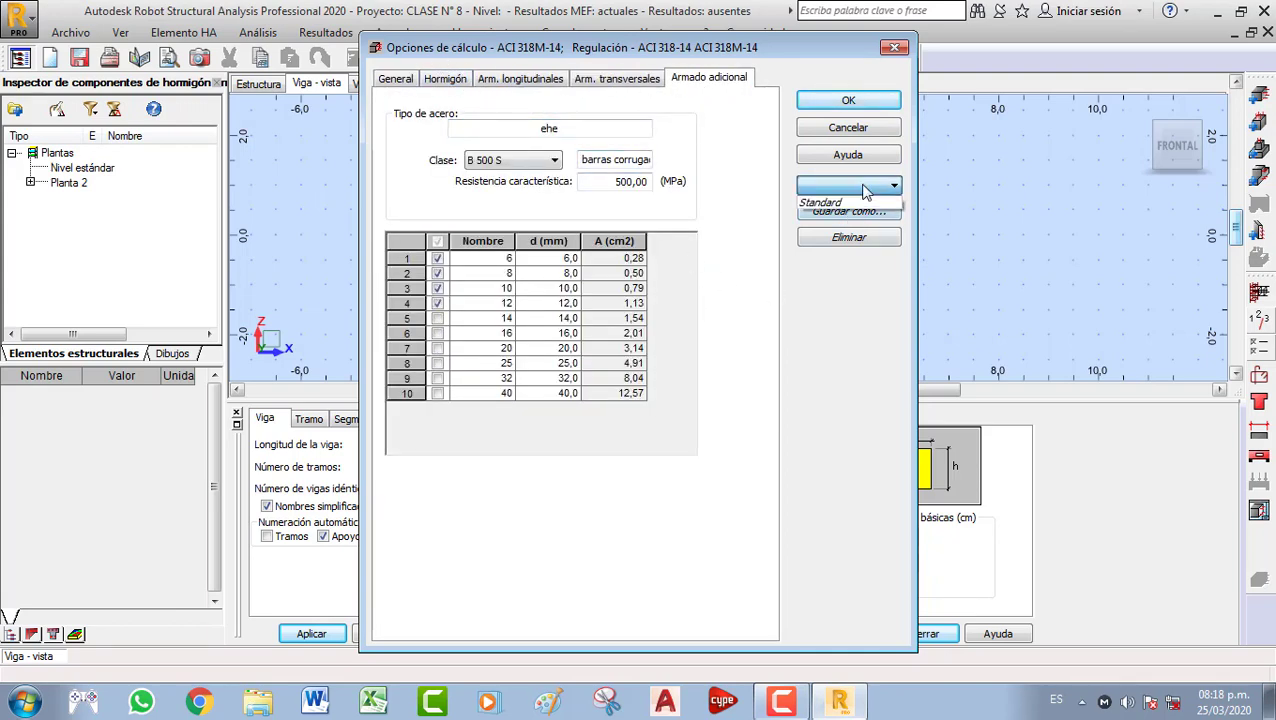
left_click(758, 183)
left_click(848, 211)
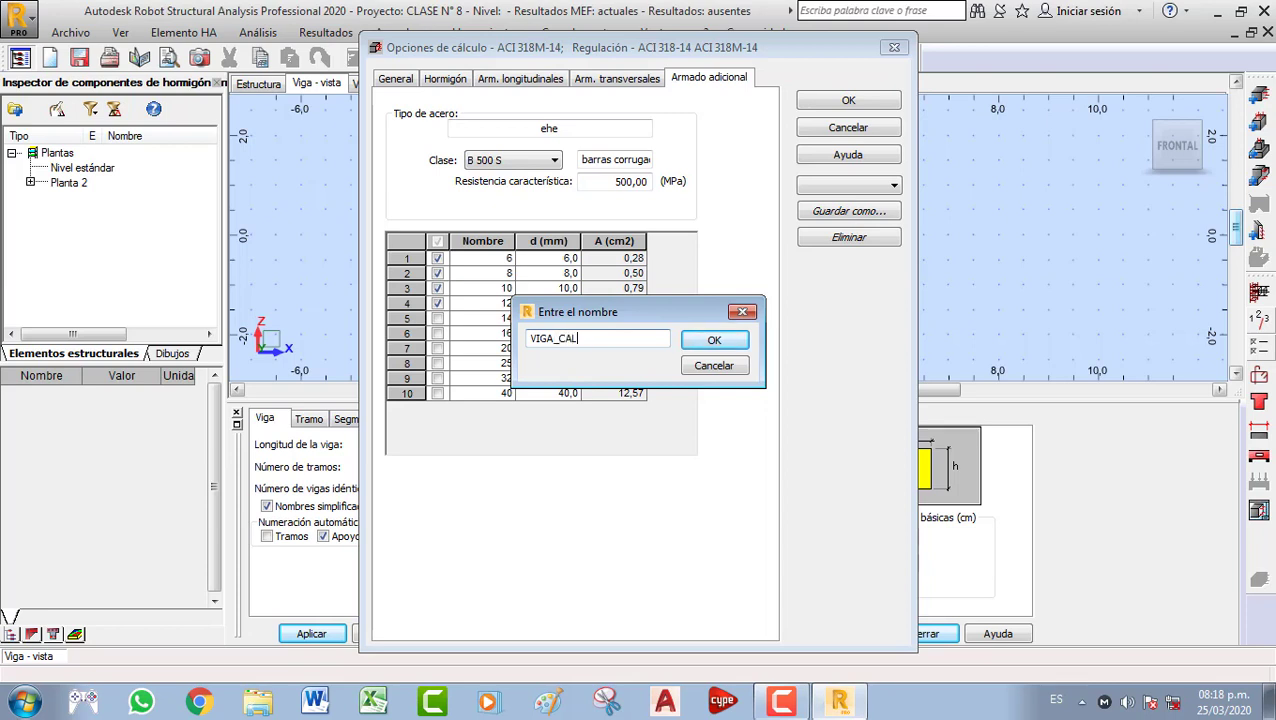
left_click(712, 341)
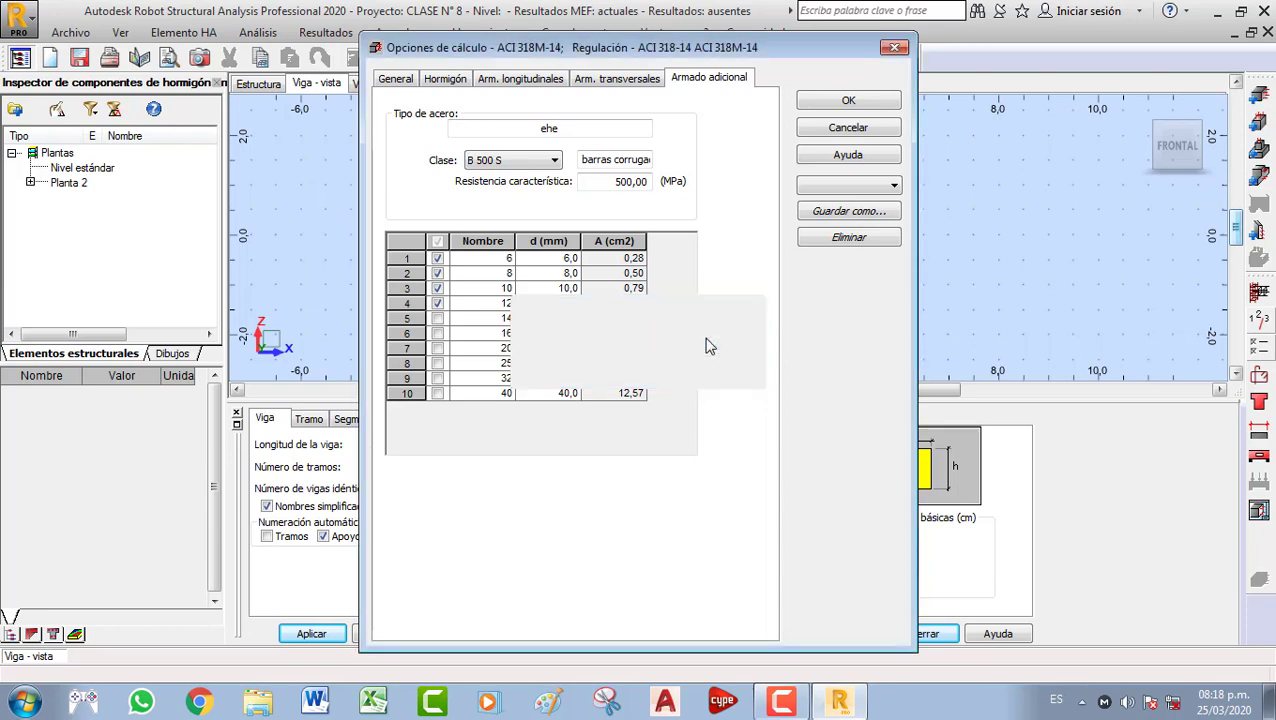
left_click(840, 104)
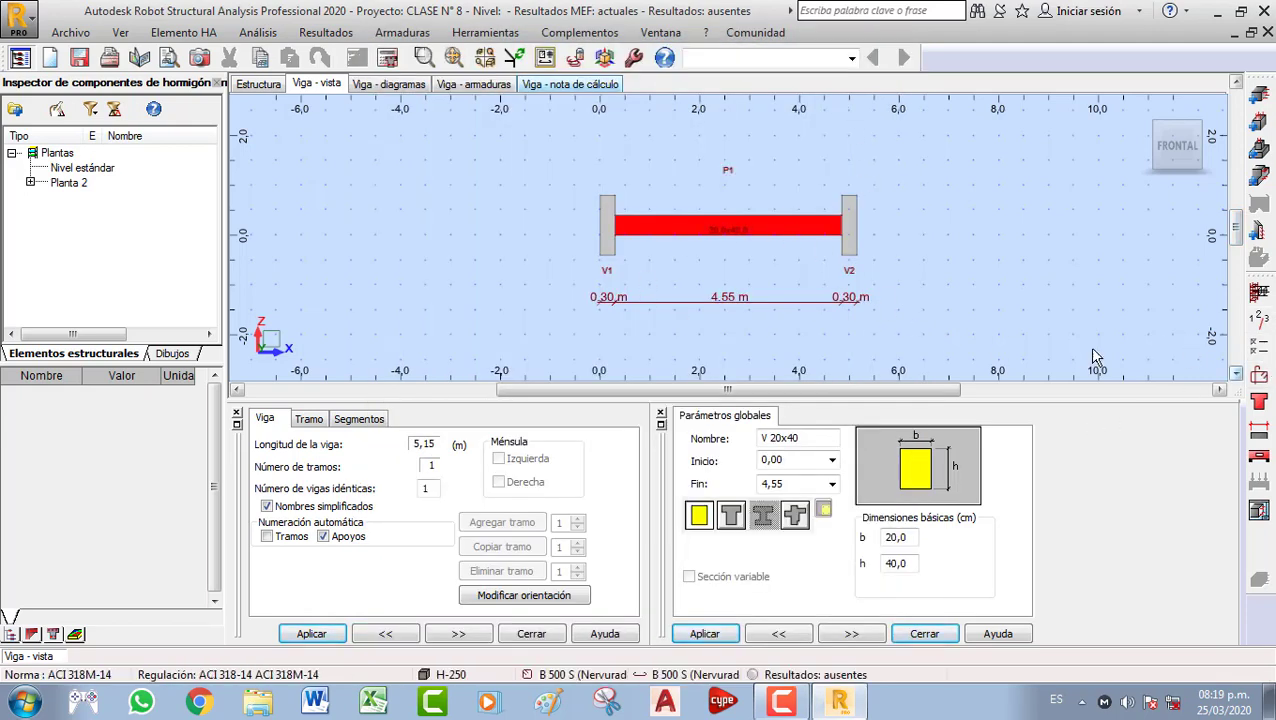
Open the beam's reinforcement layout parameters and set the minimum longitudinal bar diameter to 10
left_click(1262, 378)
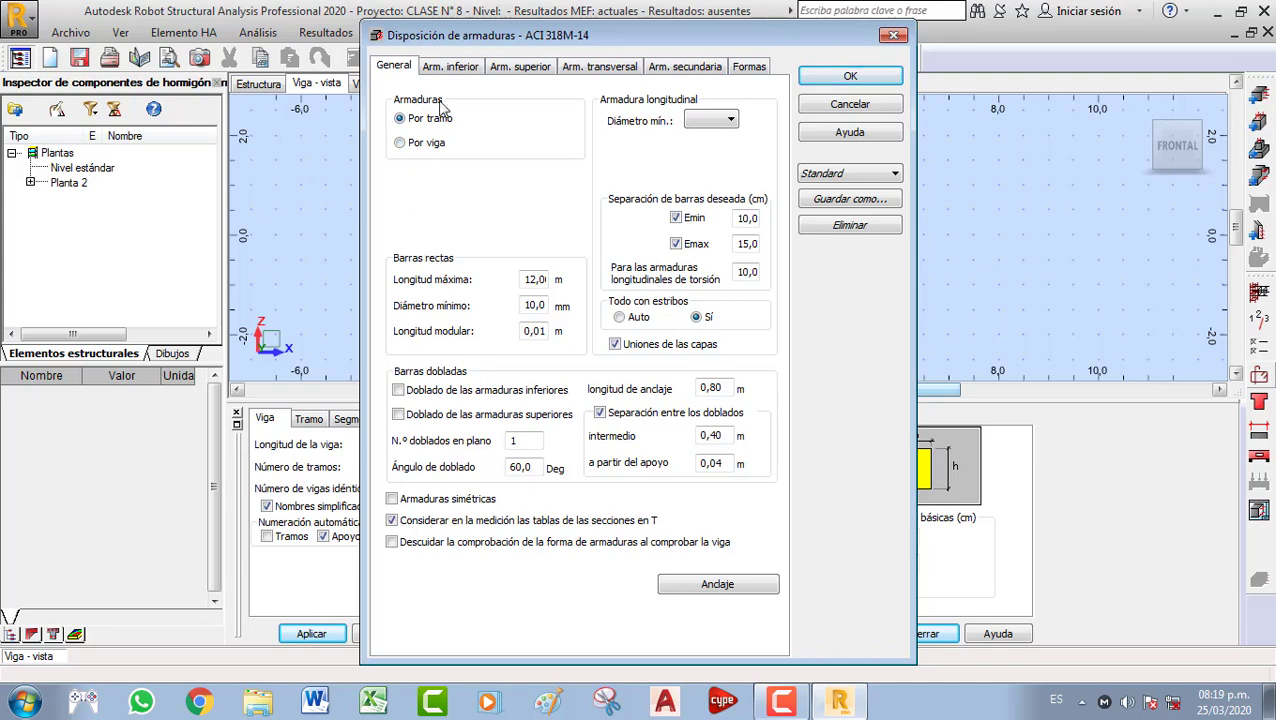
left_click(452, 68)
left_click(405, 67)
left_click(731, 120)
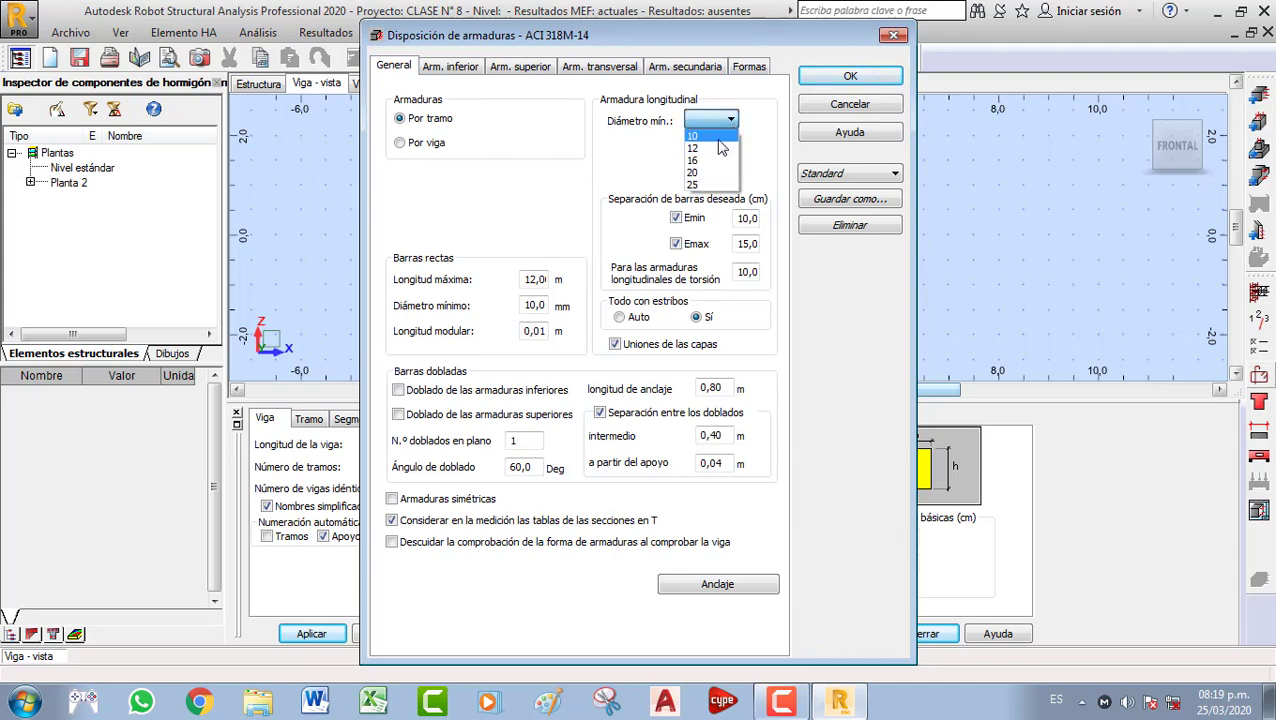
left_click(710, 137)
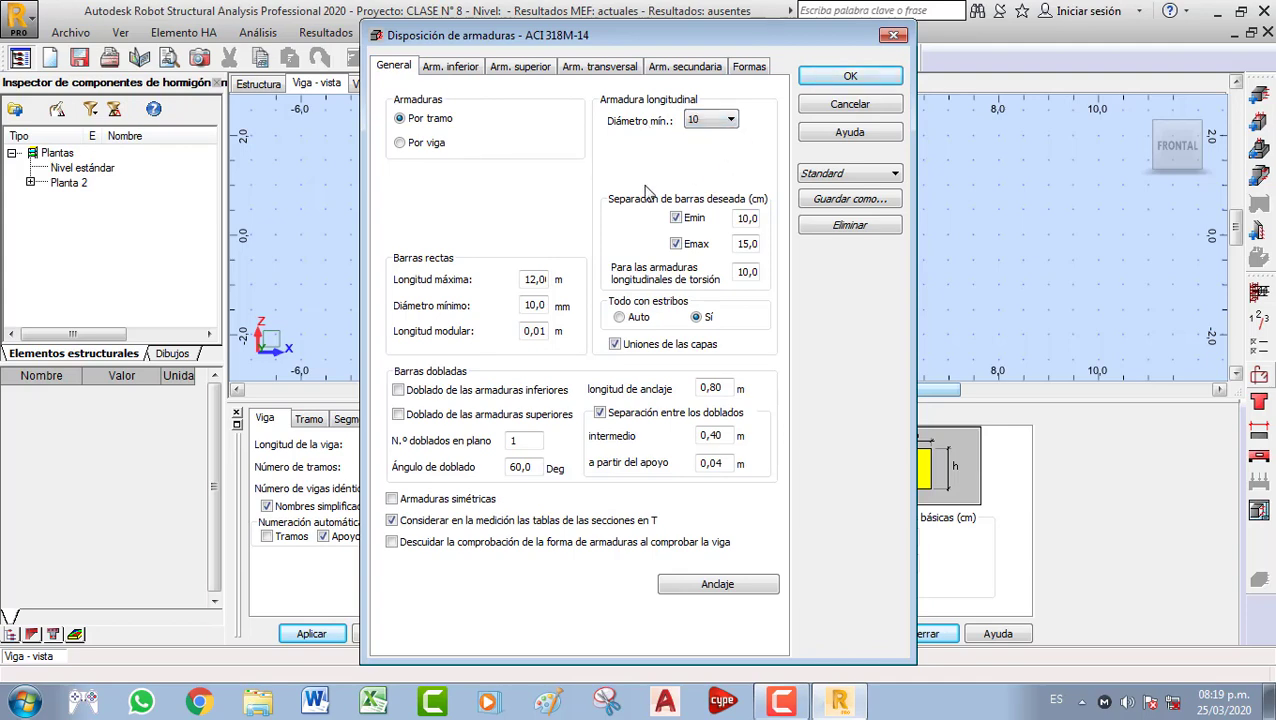
Set the desired longitudinal bar spacing to a minimum of 5 cm and a maximum of 15 cm
double_click(740, 219)
double_click(741, 243)
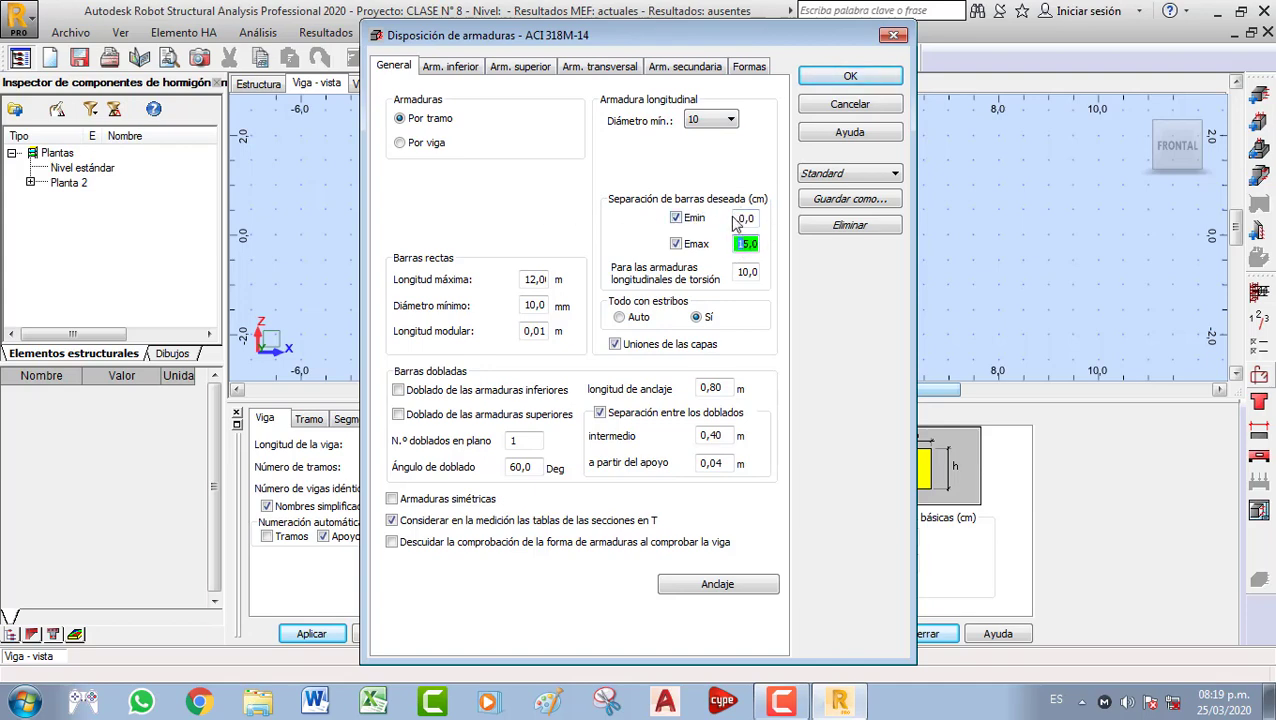
double_click(743, 218)
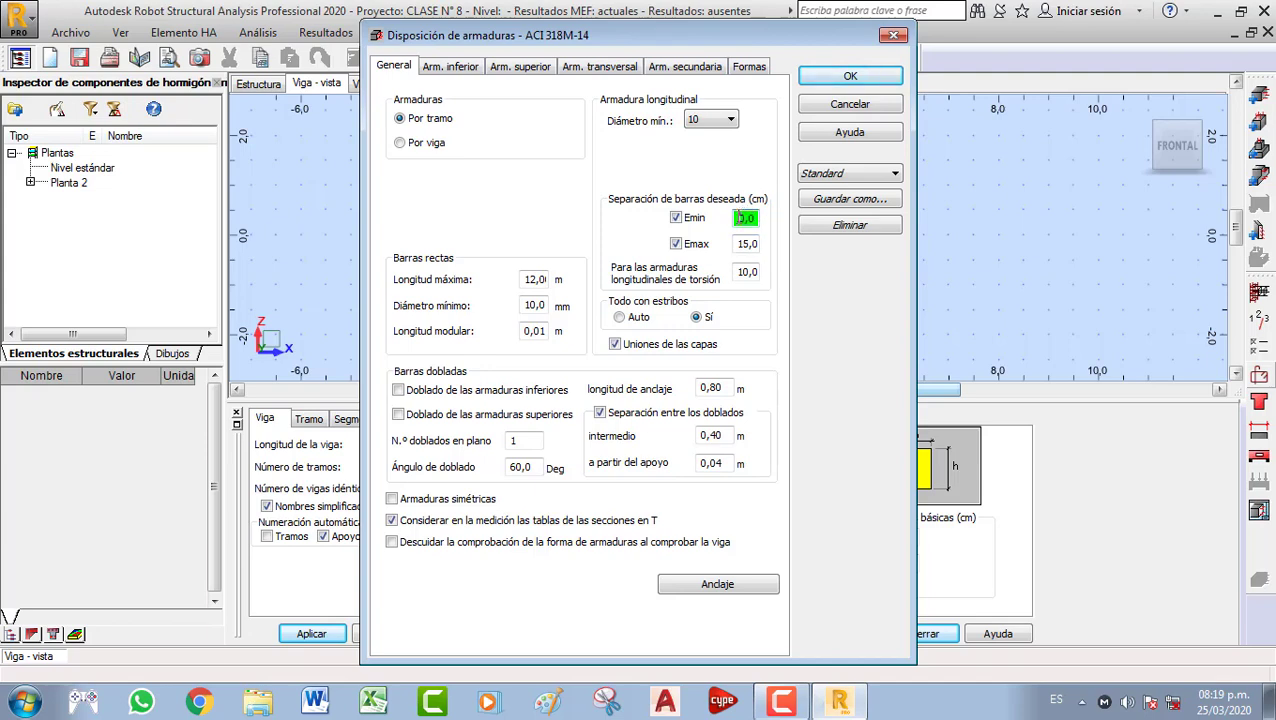
double_click(741, 243)
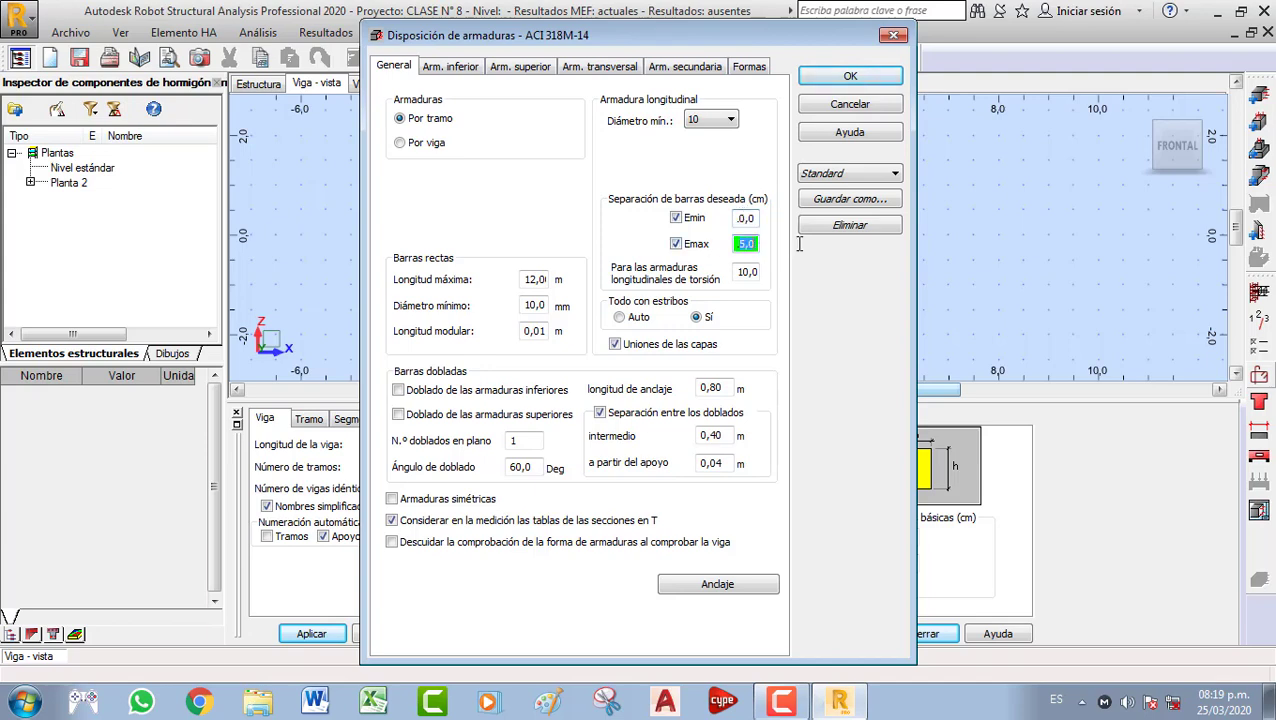
double_click(741, 219)
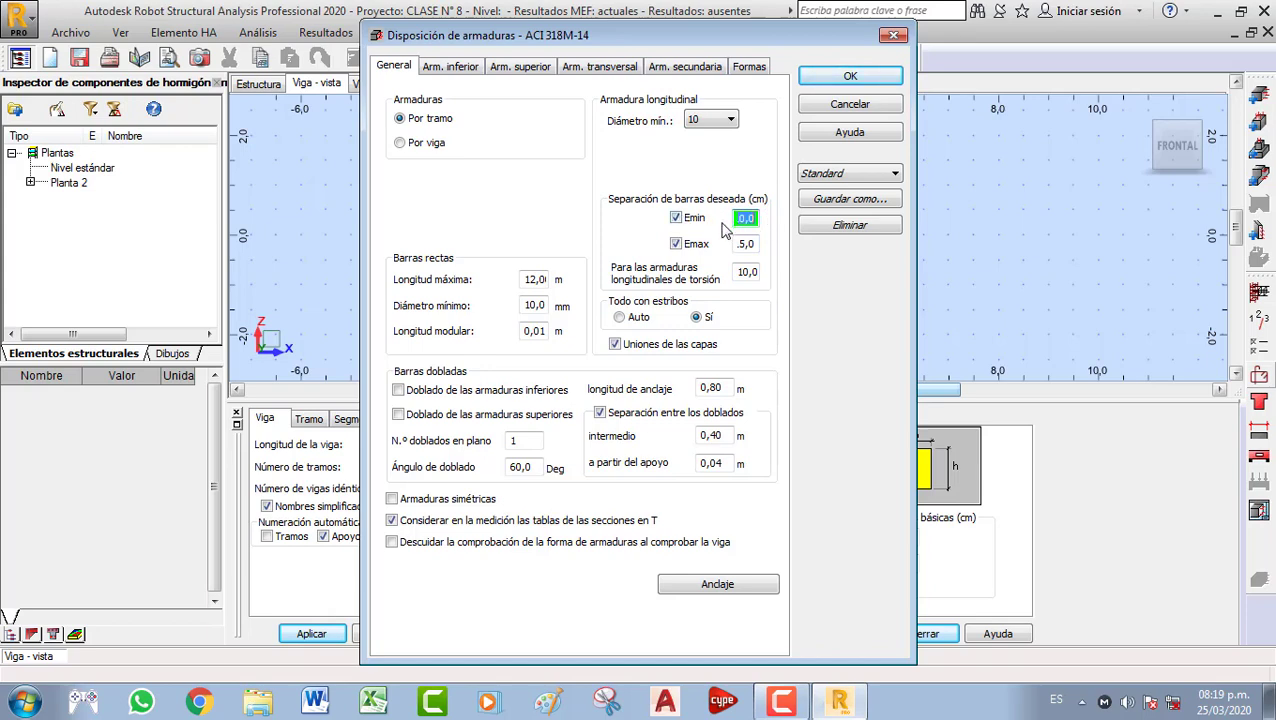
type("5")
double_click(748, 244)
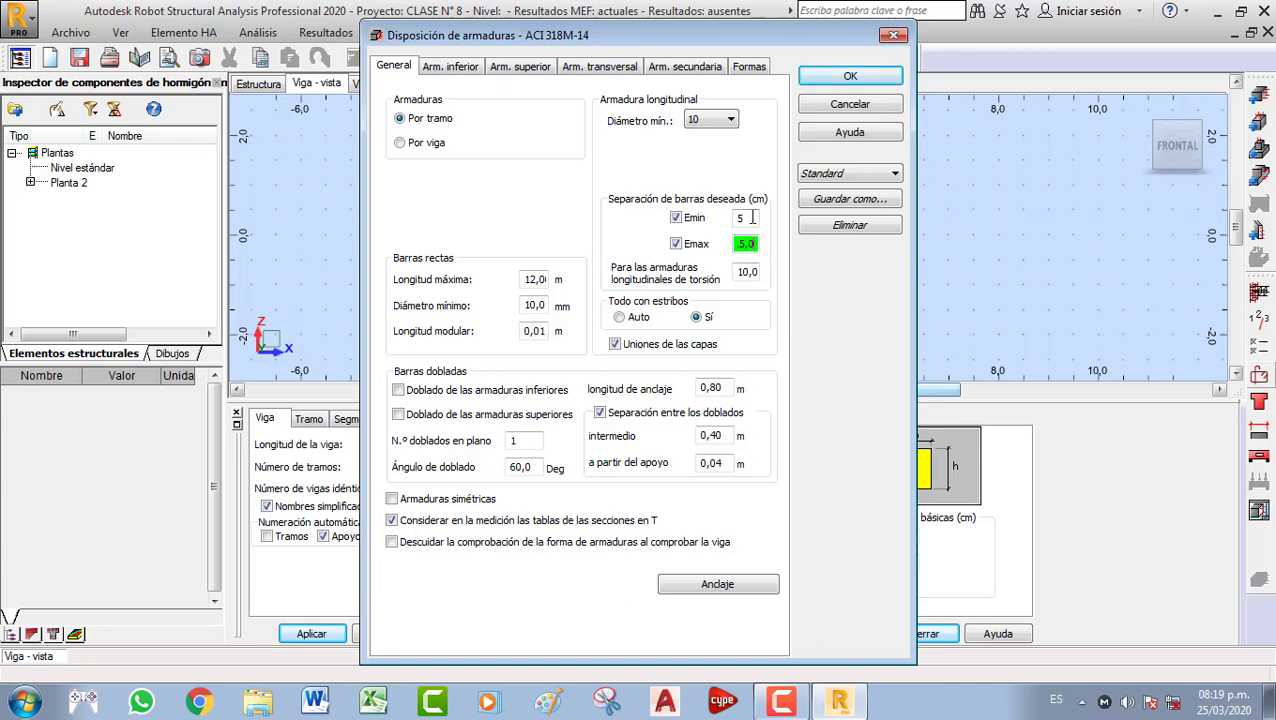
double_click(750, 219)
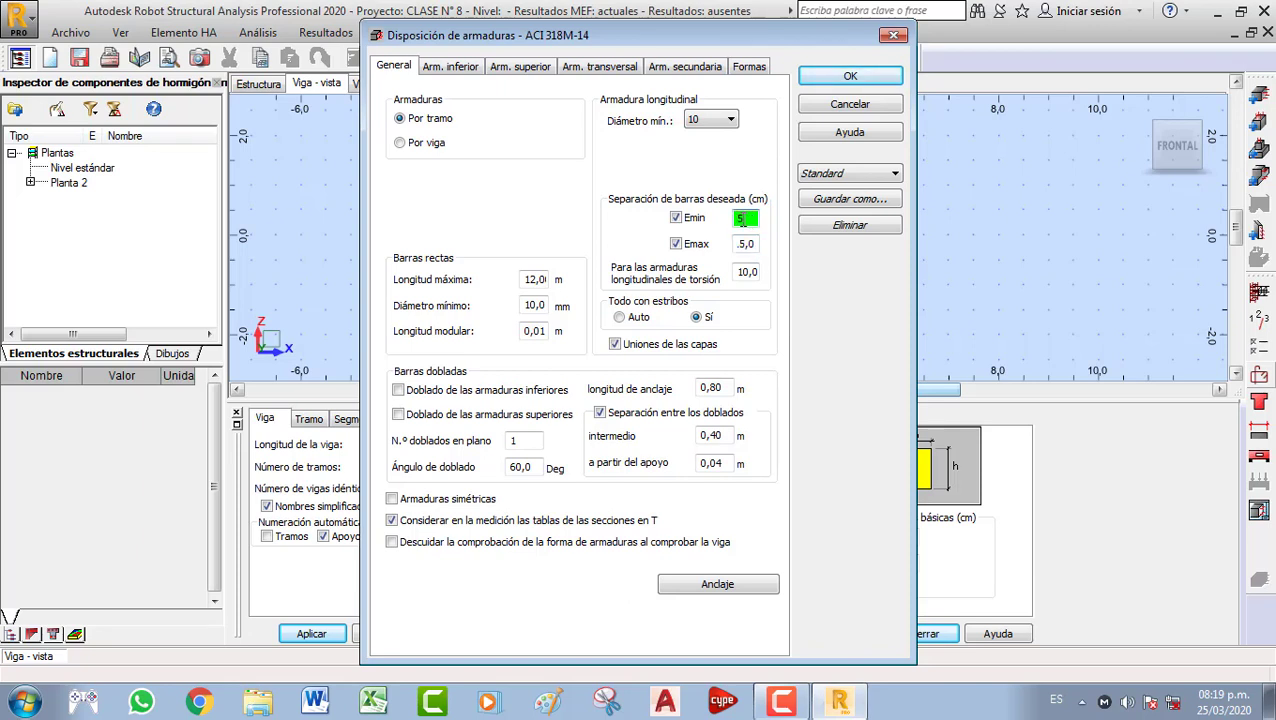
double_click(756, 246)
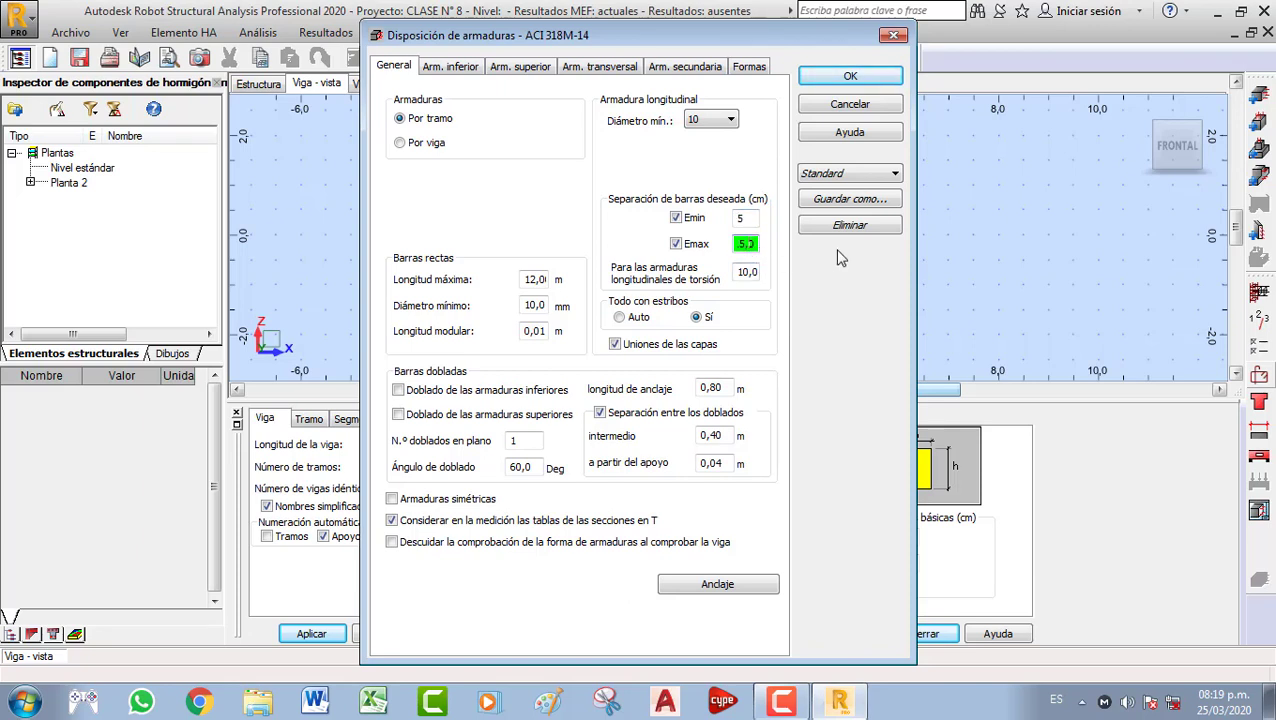
type("15")
Examine the beam and the straight bars' maximum length, minimum diameter and modular length settings
left_click_drag(608, 38, 328, 68)
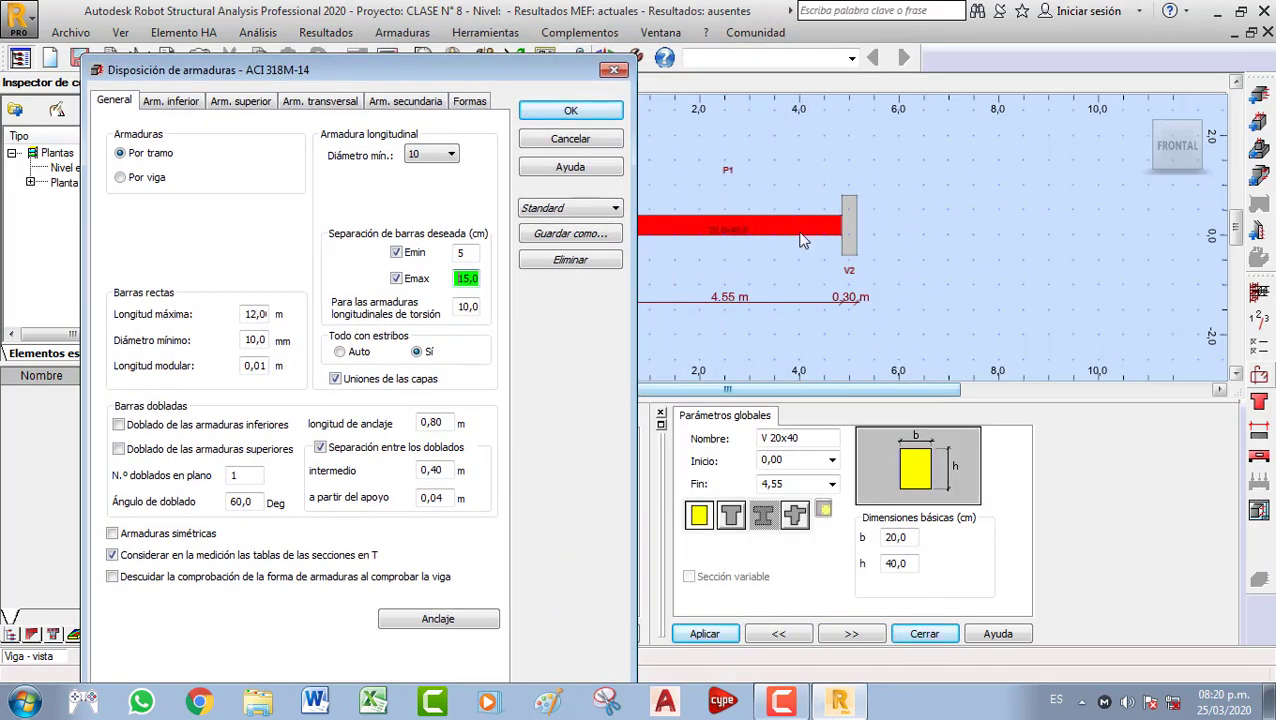
left_click_drag(465, 64, 788, 37)
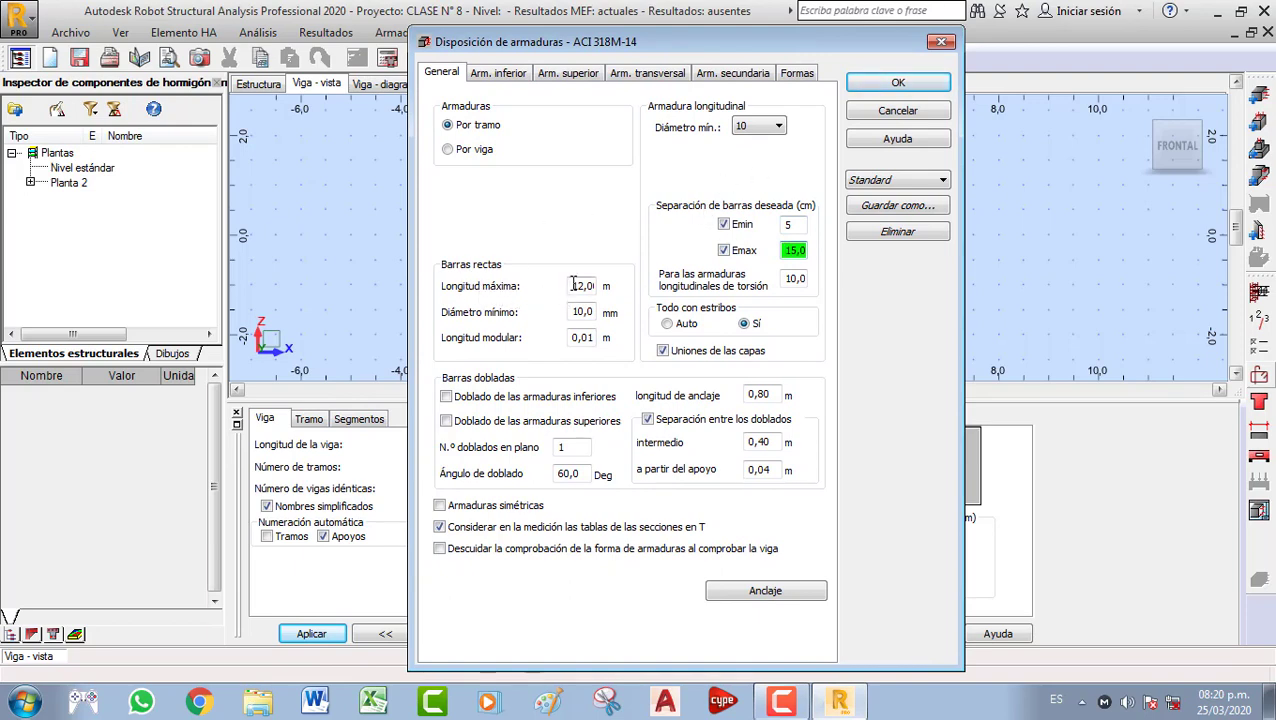
left_click_drag(567, 286, 620, 290)
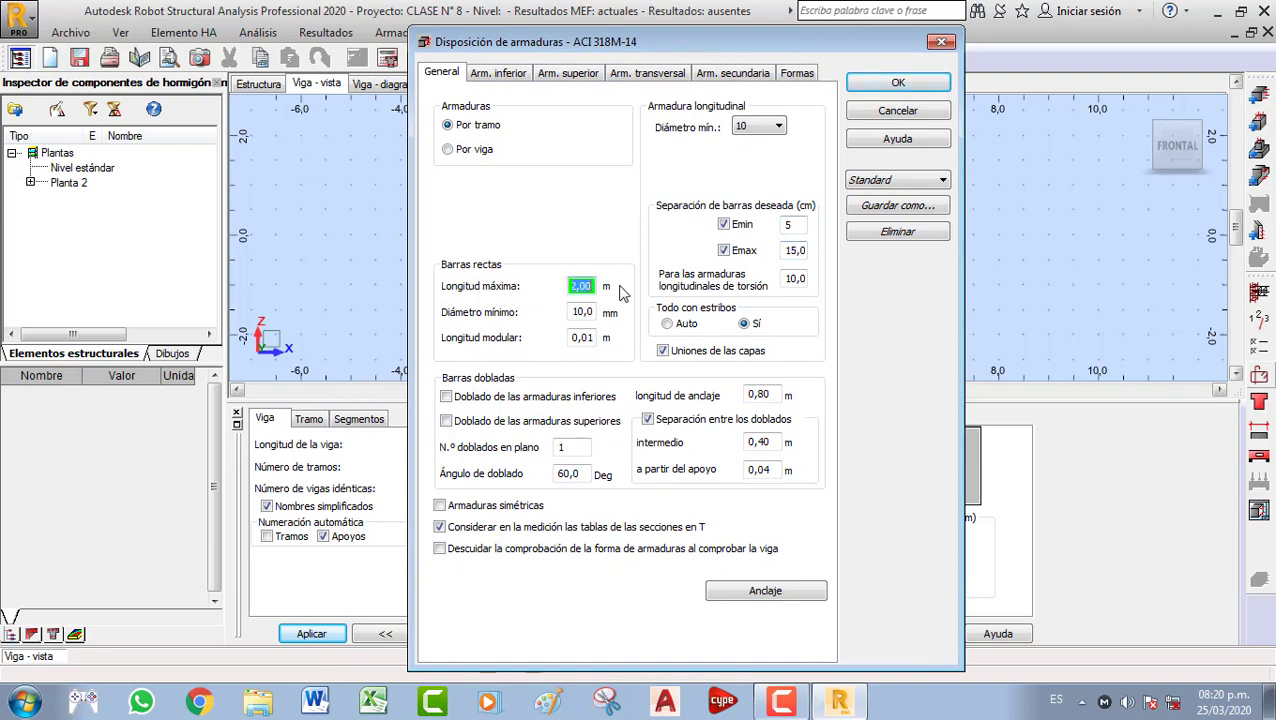
double_click(574, 312)
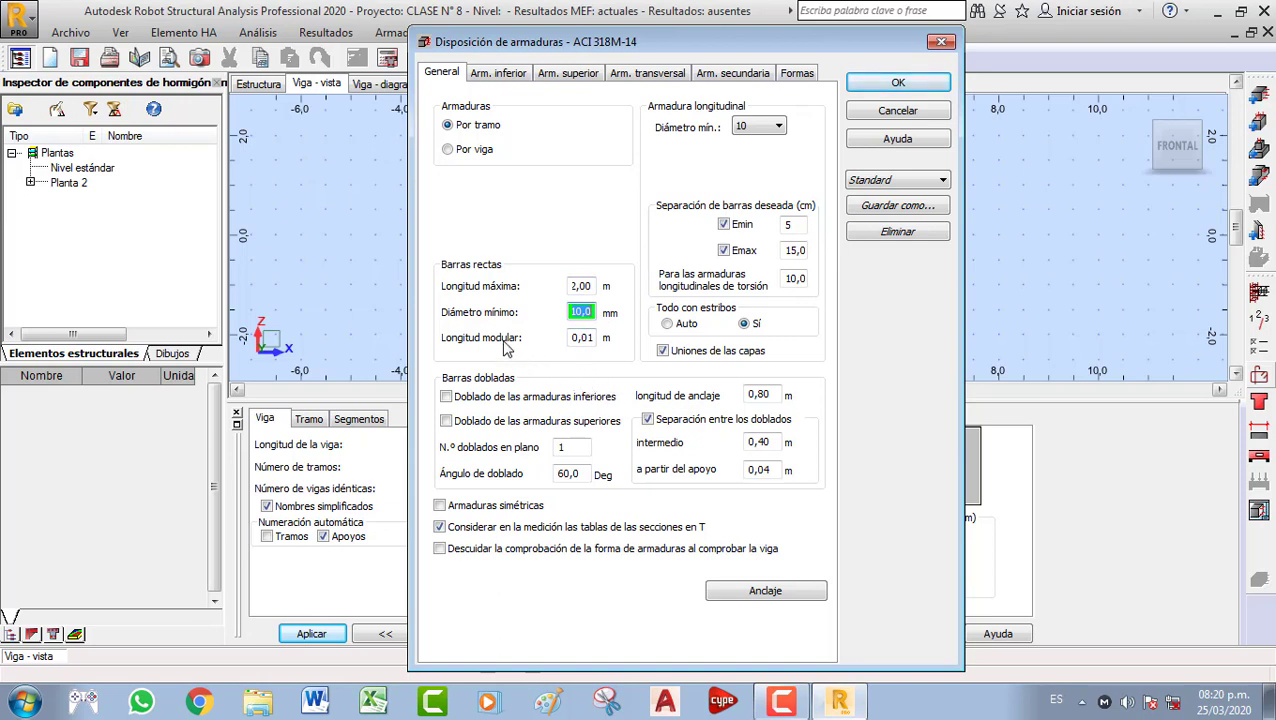
double_click(593, 339)
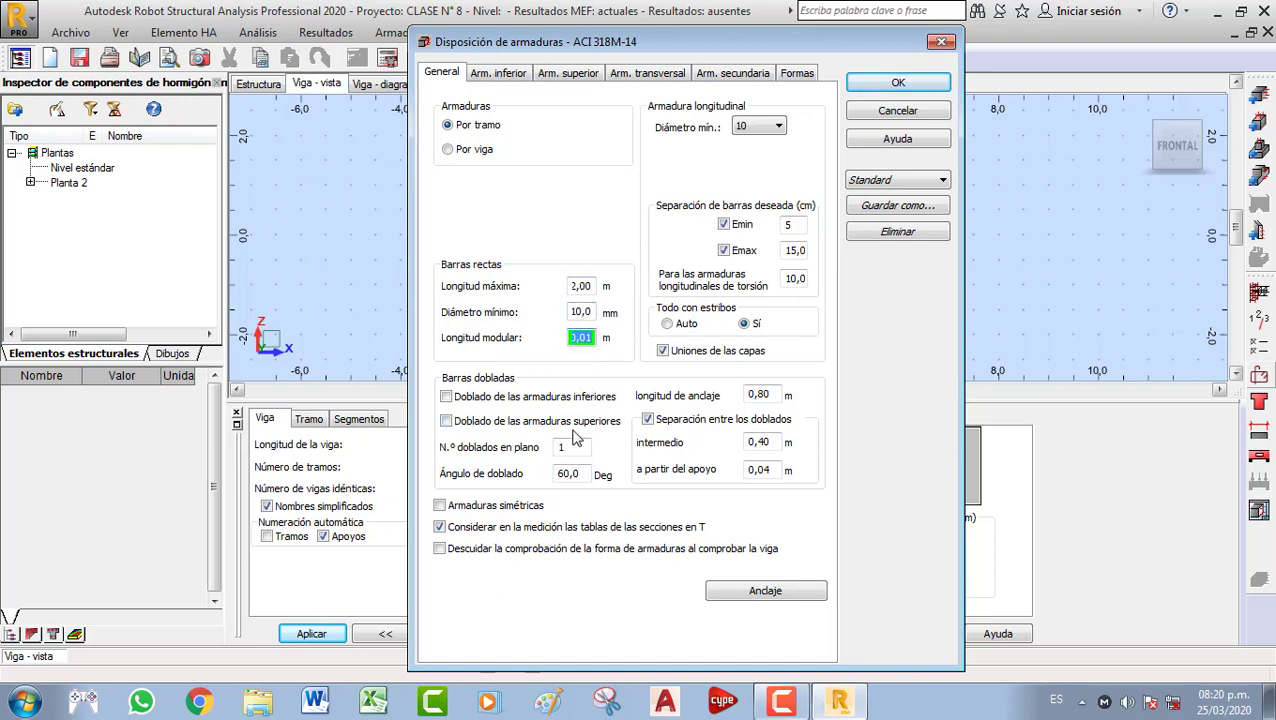
left_click(667, 325)
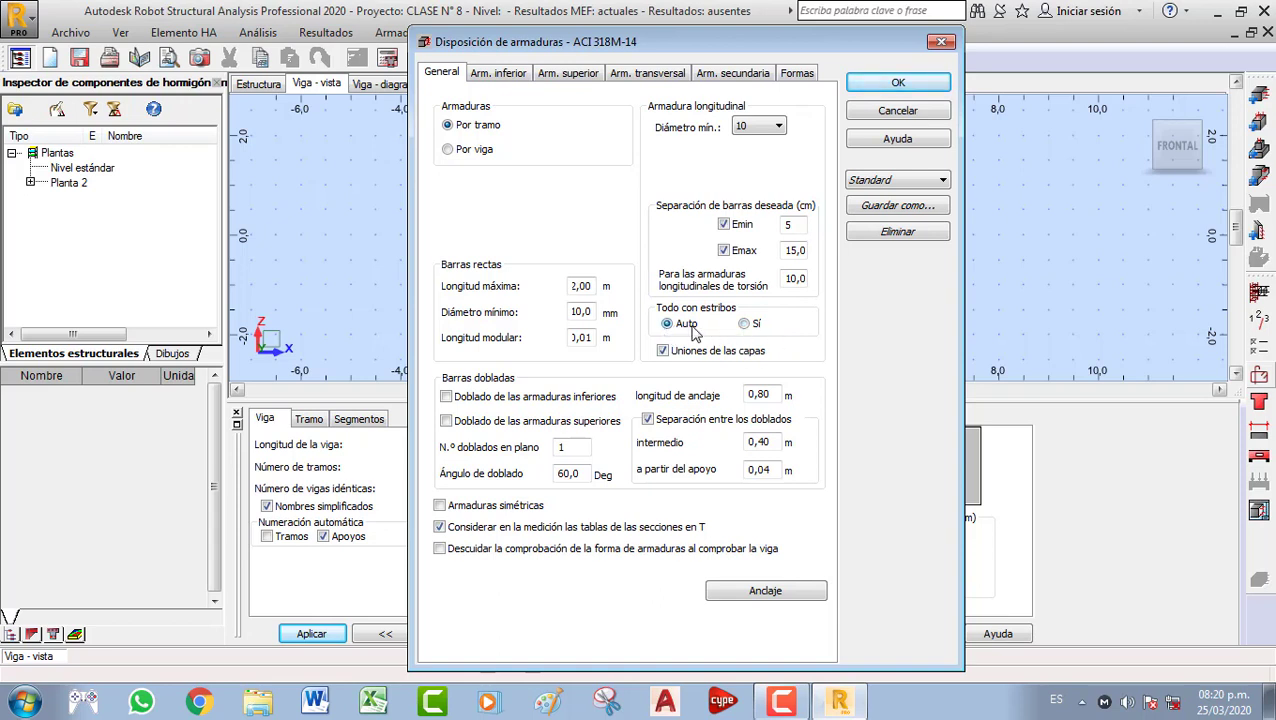
left_click(745, 325)
left_click(447, 397)
left_click(447, 421)
left_click(447, 421)
left_click(447, 397)
left_click_drag(765, 396, 744, 395)
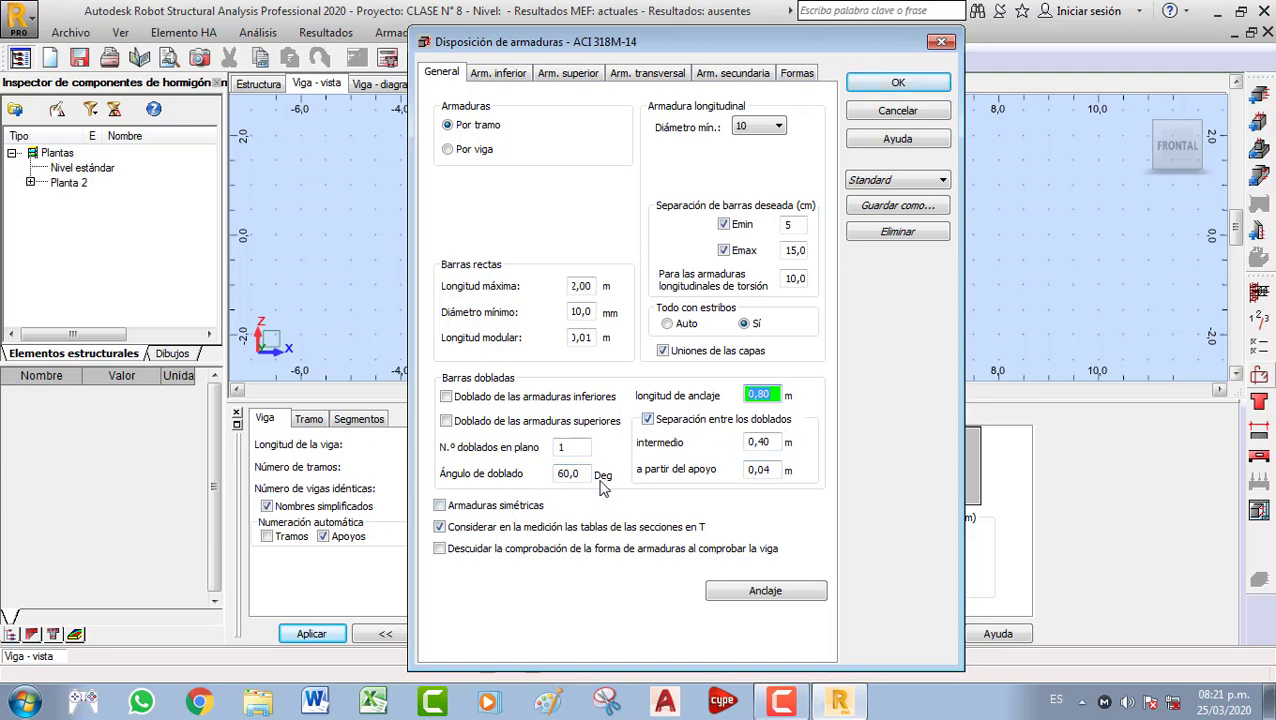
left_click(477, 510)
left_click(451, 507)
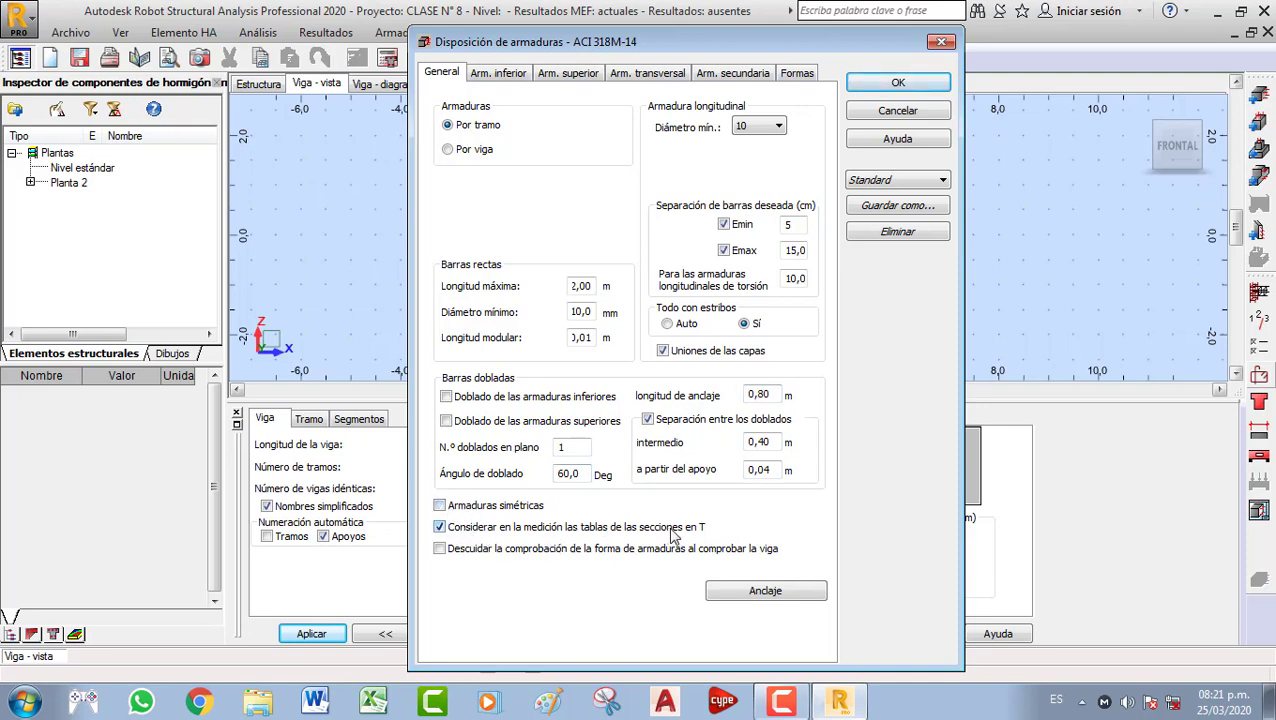
Exclude T-section slabs from the quantity take-off and choose the upward-bent end hook type for the span bars, keeping Auto anchorage at the supports
left_click(439, 527)
left_click(726, 590)
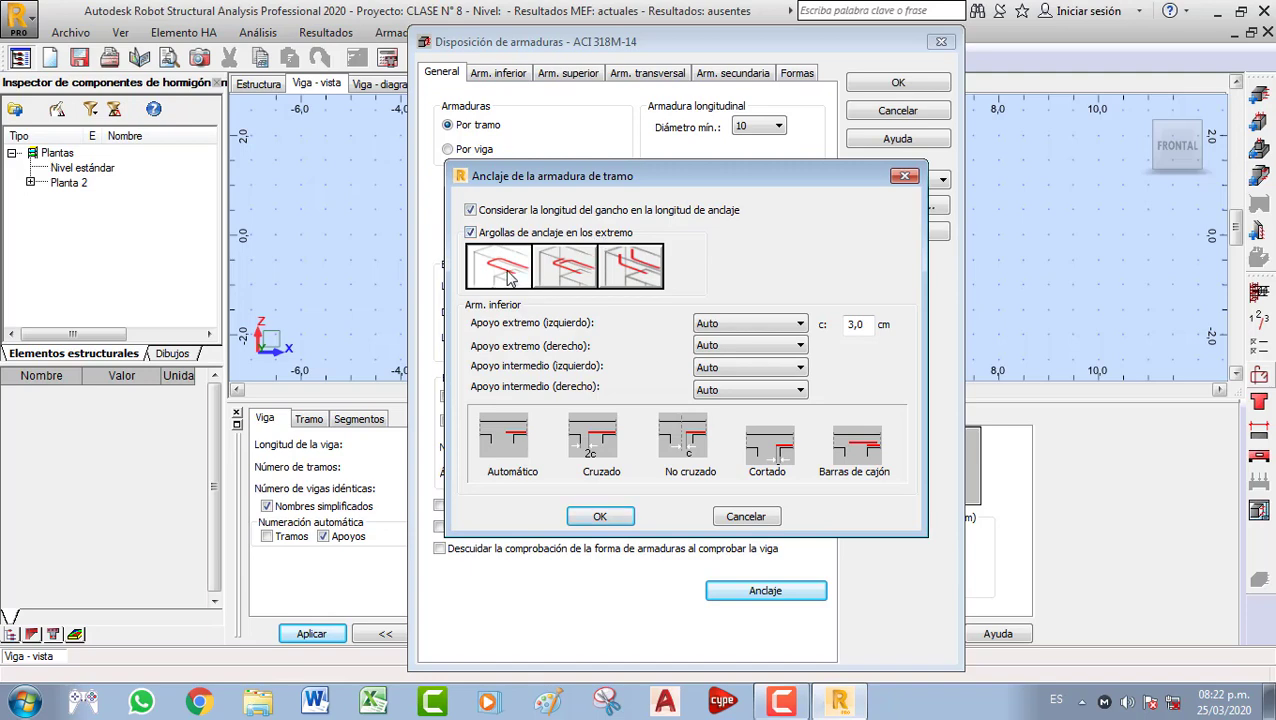
left_click(578, 276)
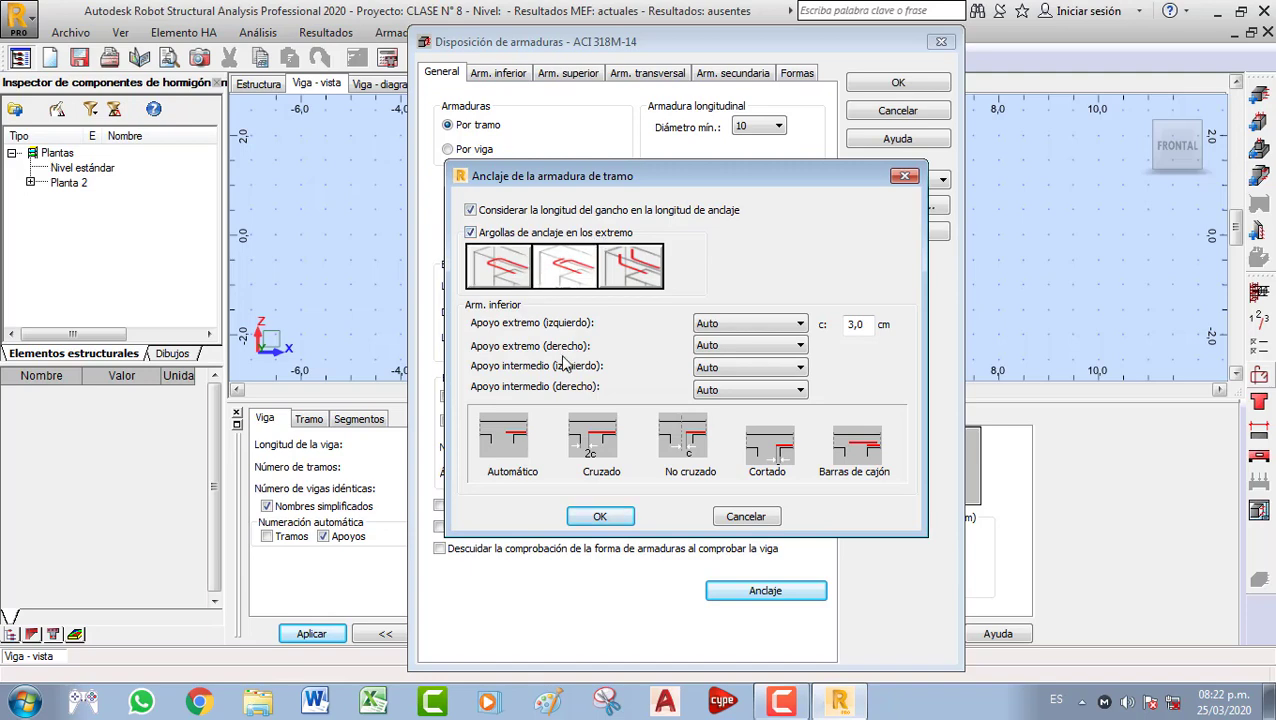
left_click(630, 279)
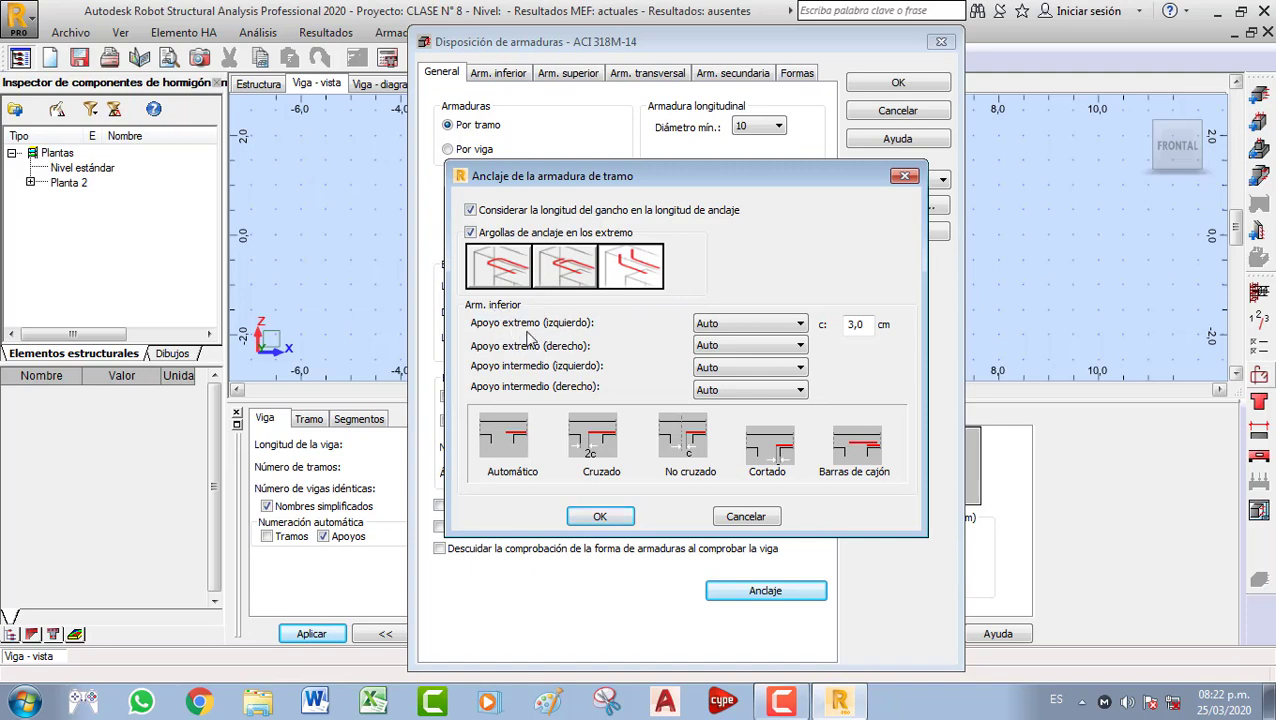
left_click(728, 324)
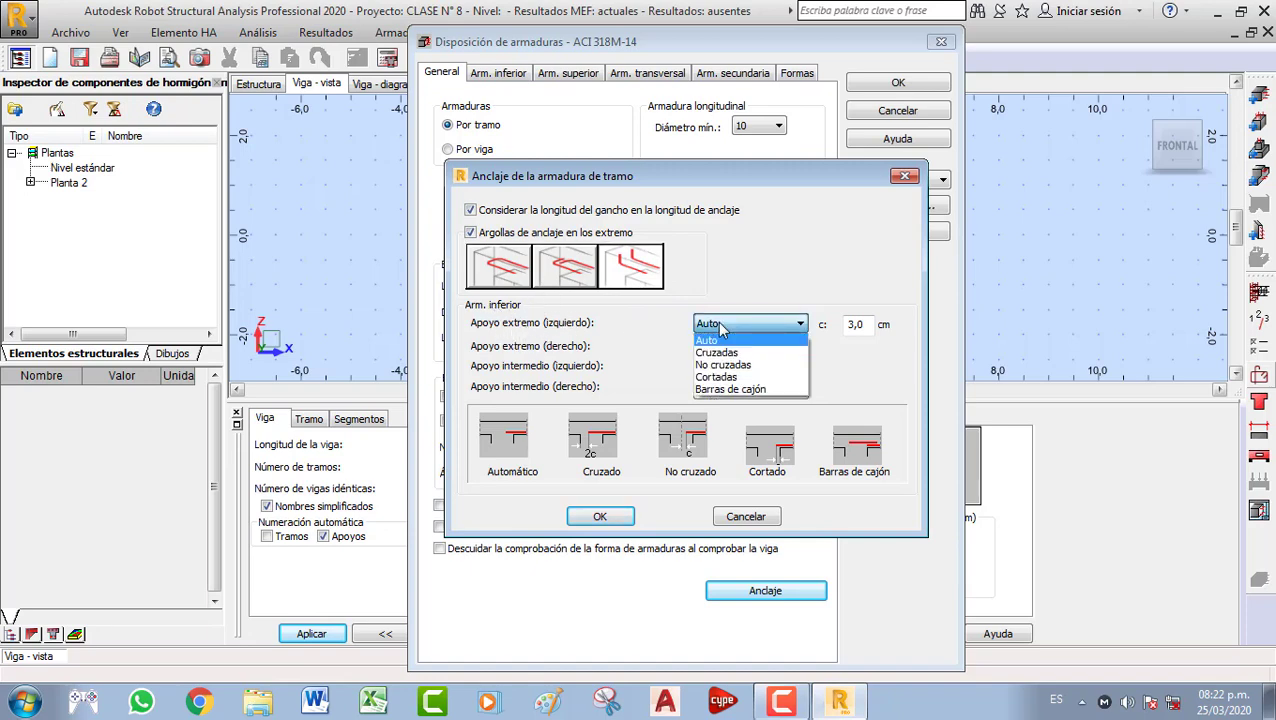
left_click(722, 329)
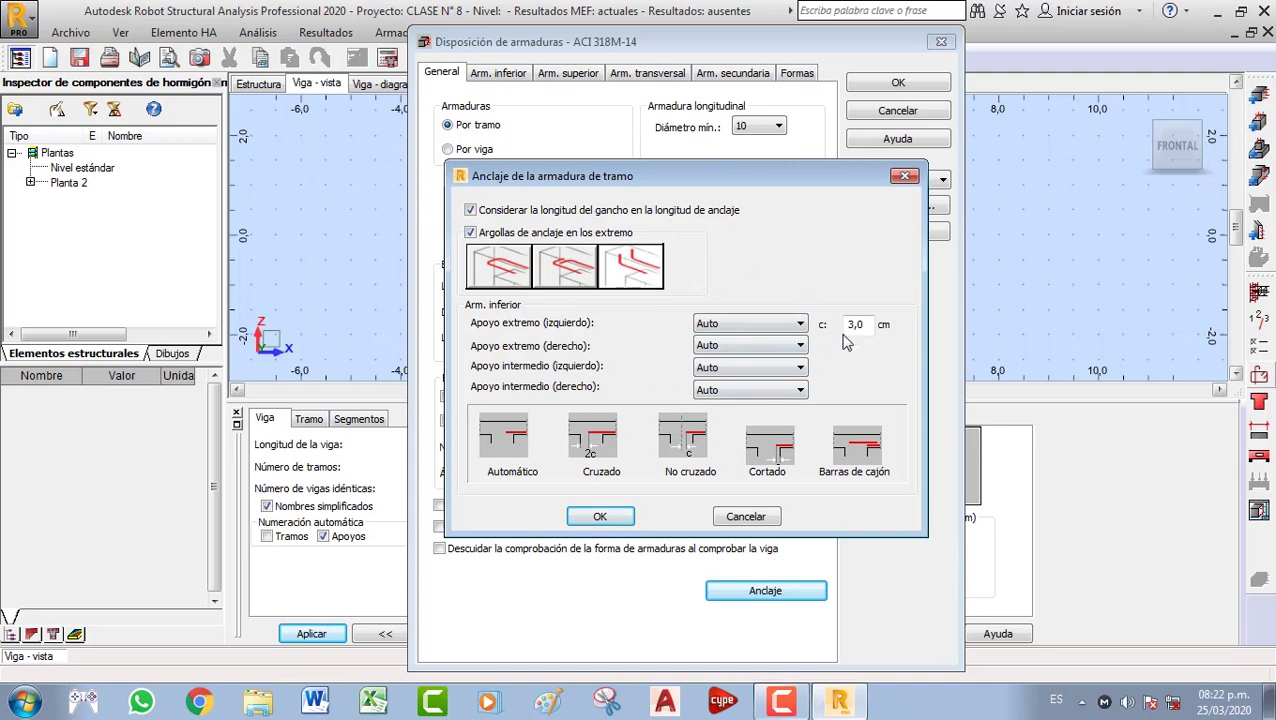
left_click(600, 517)
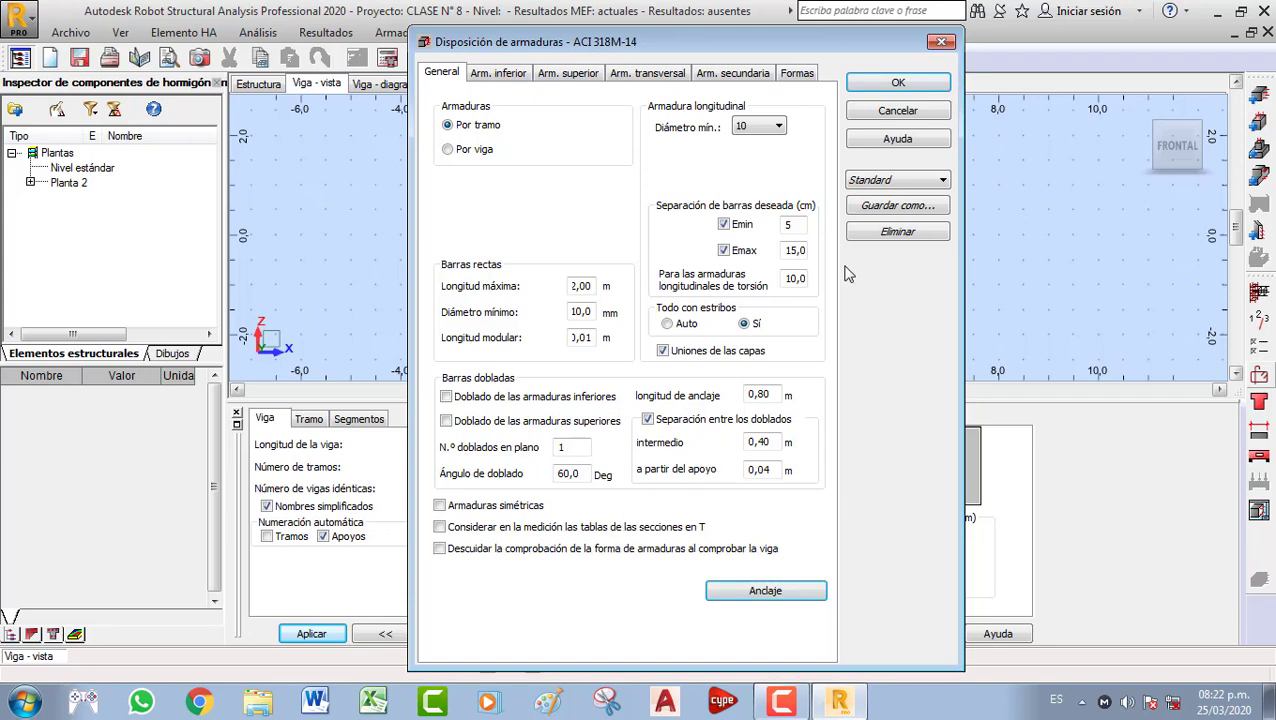
Try 1 and 6 as the bottom reinforcement's maximum number of layers and return it to 2
left_click(503, 76)
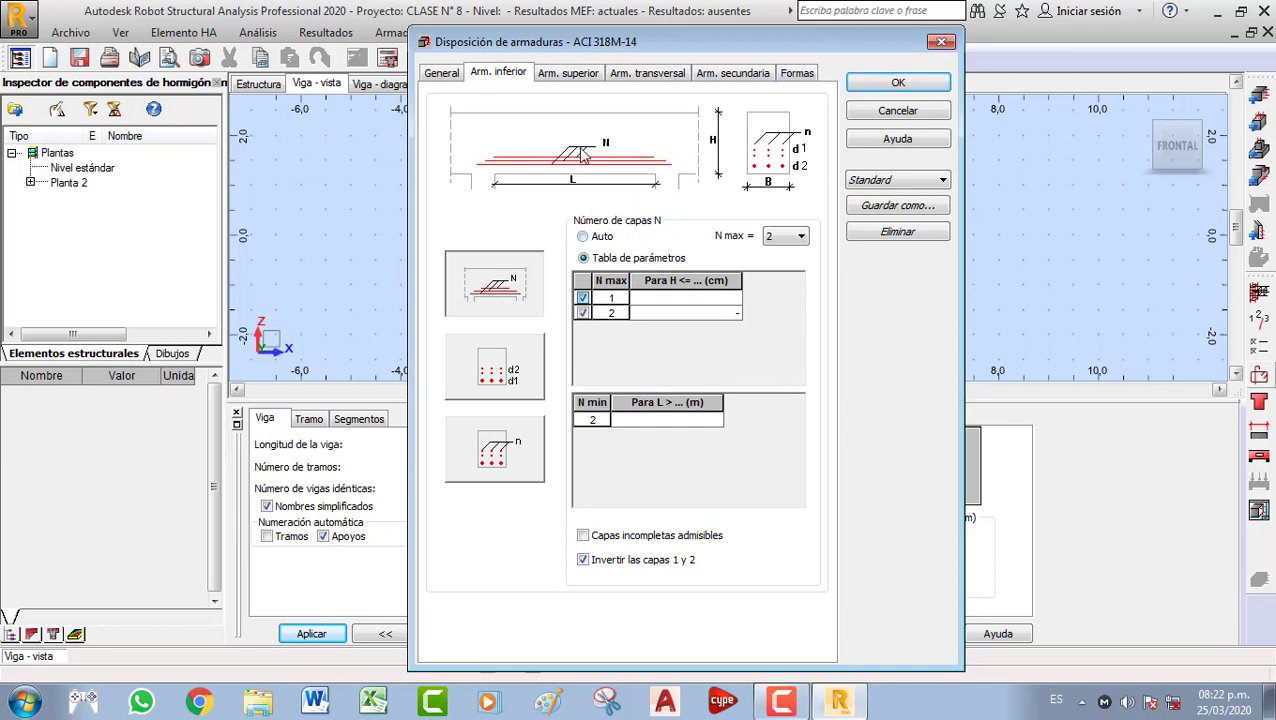
left_click(779, 240)
left_click(785, 258)
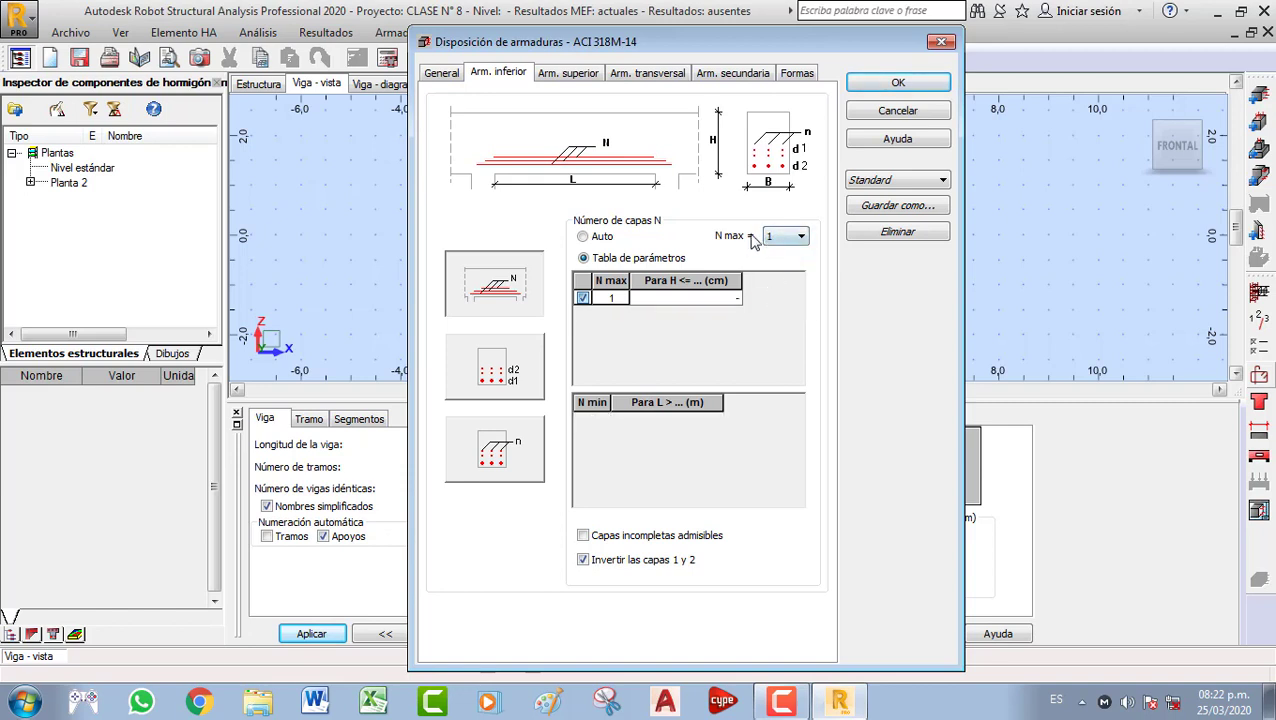
left_click(789, 237)
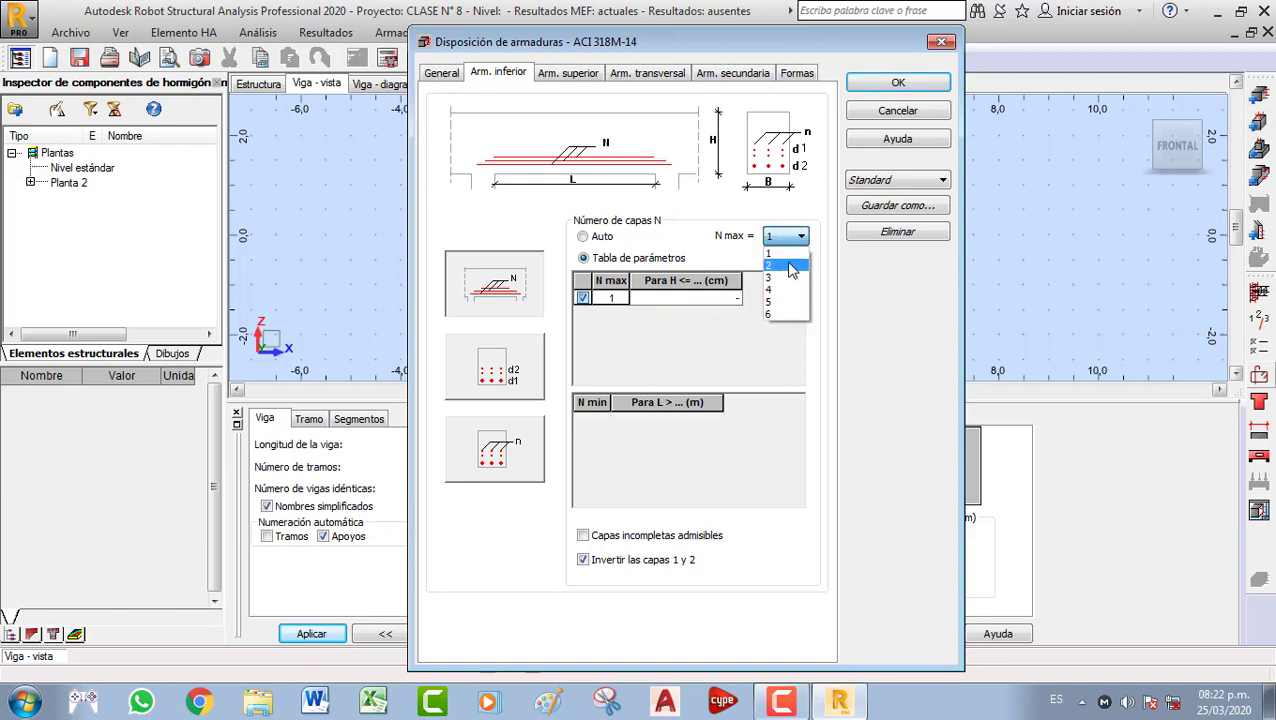
left_click(790, 266)
left_click(788, 237)
left_click(778, 314)
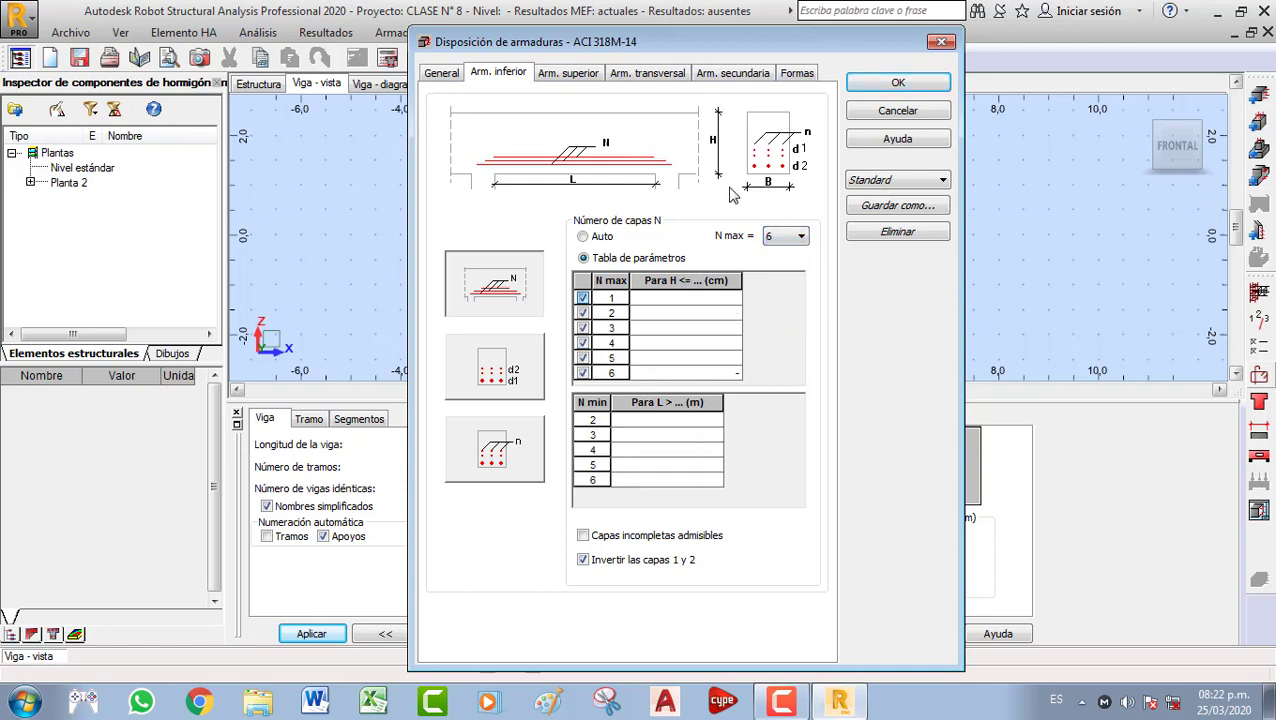
left_click(786, 238)
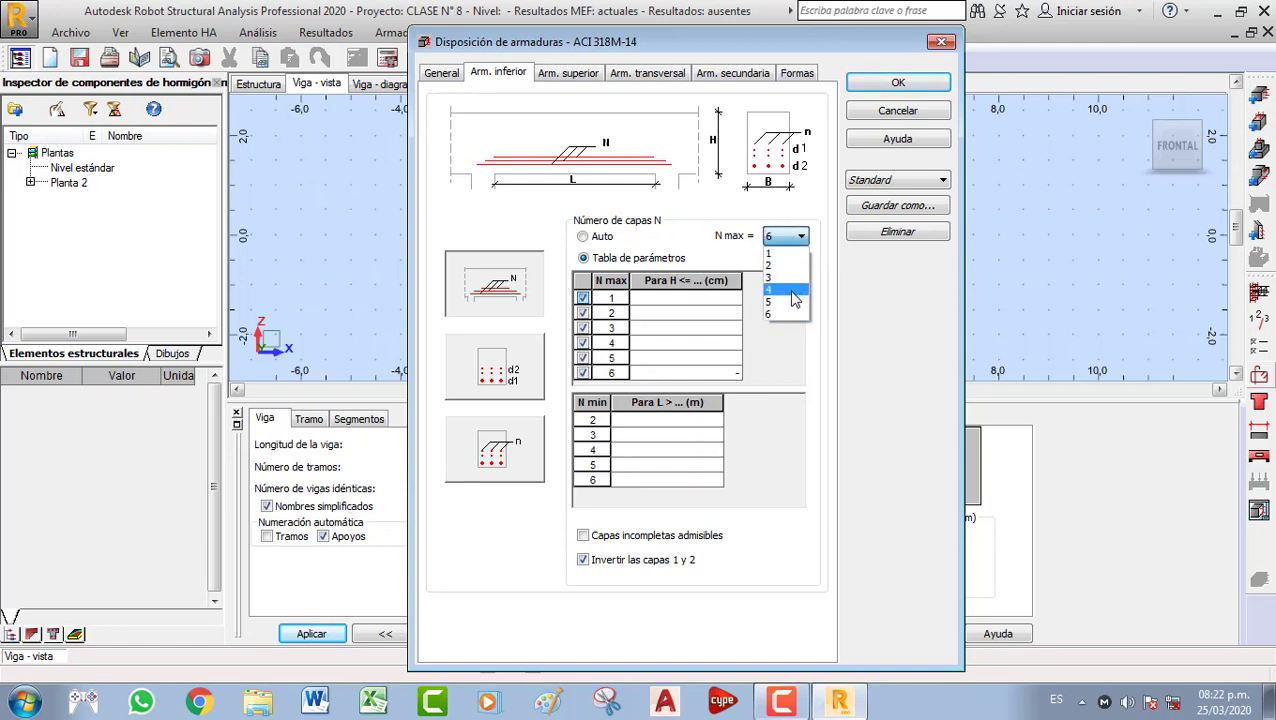
left_click(785, 254)
left_click(797, 236)
left_click(786, 266)
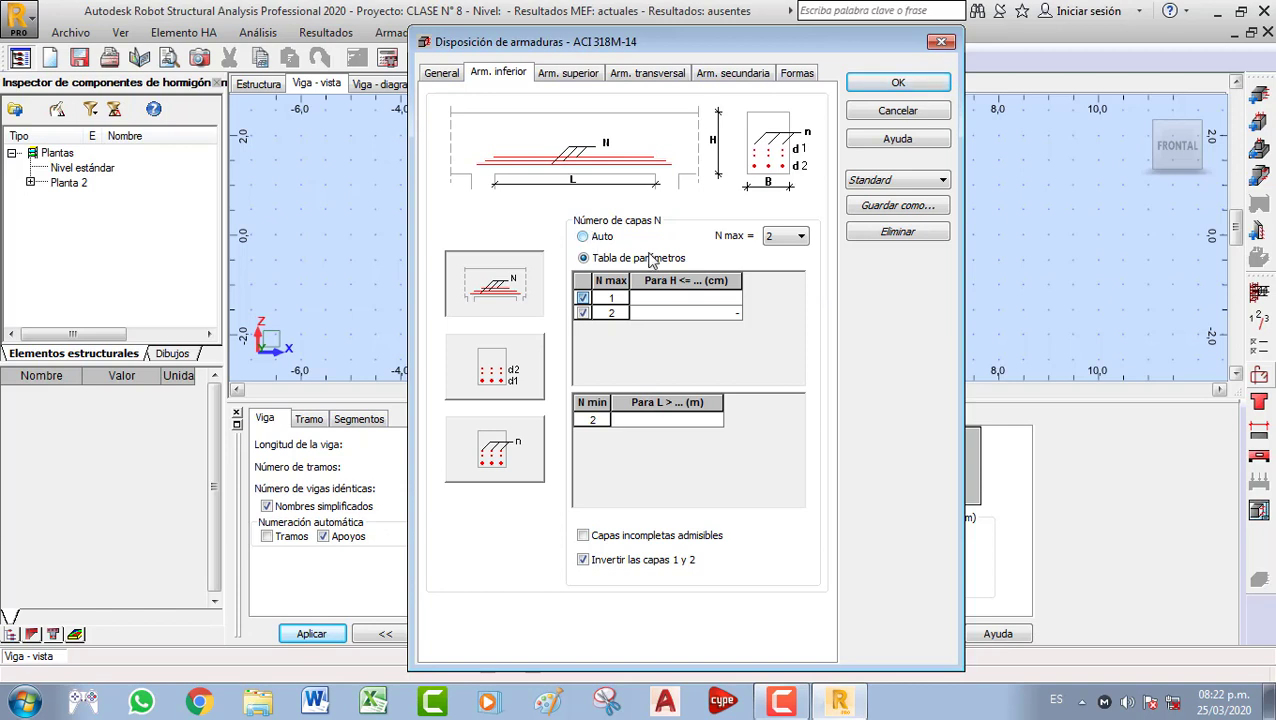
Try automatic layer numbering for the bottom reinforcement, return to the parameter table, and try beam height limits of 40 and 60 cm
left_click(583, 237)
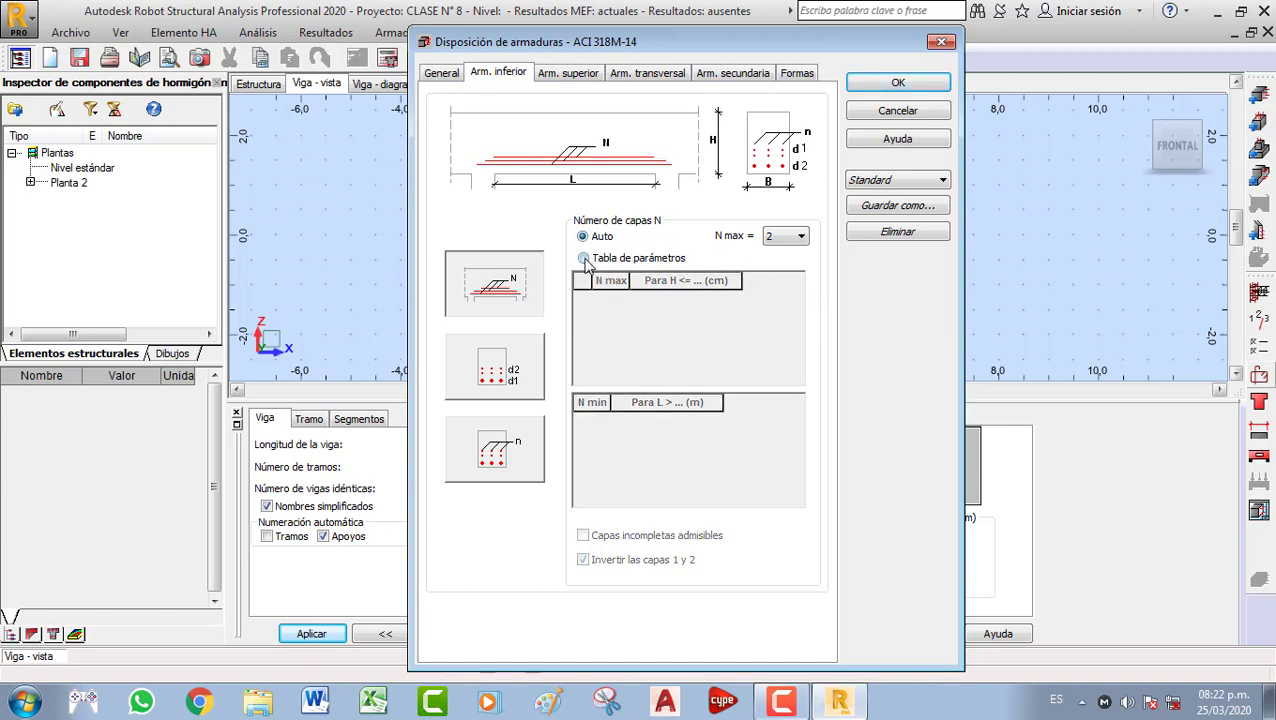
left_click(584, 258)
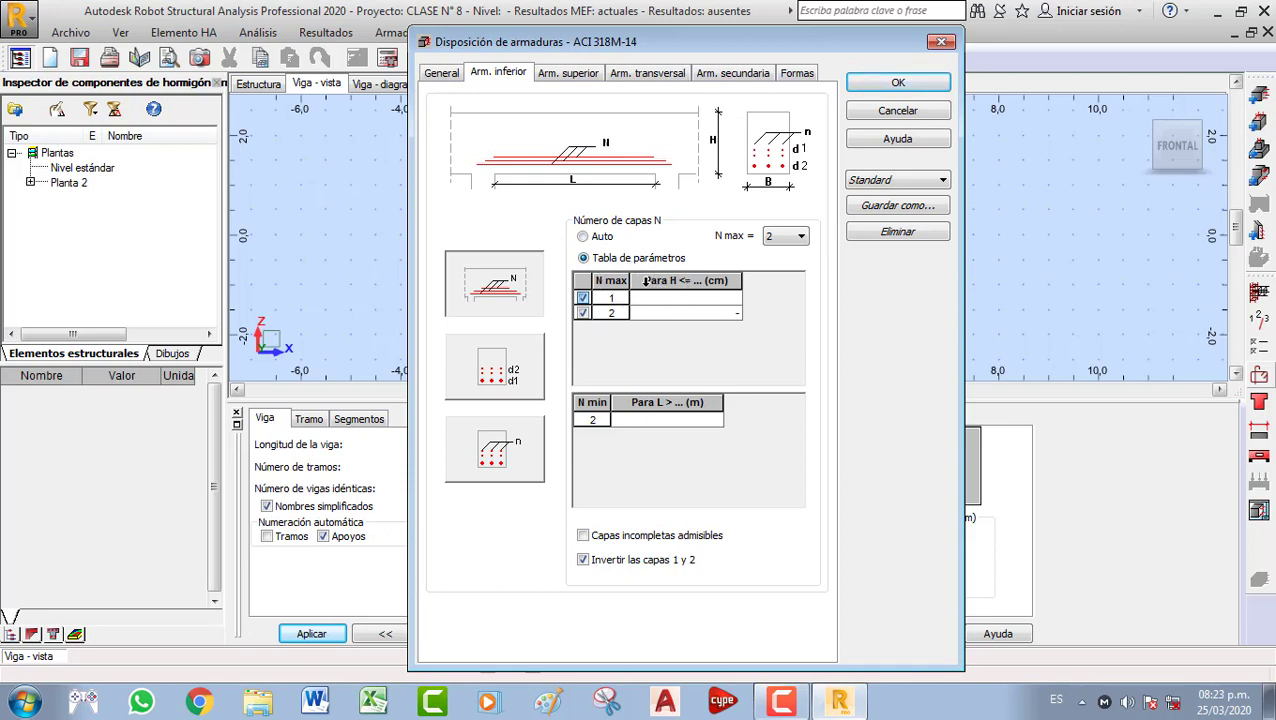
left_click(660, 300)
type("40")
key("Return")
type("60")
left_click_drag(735, 301, 766, 304)
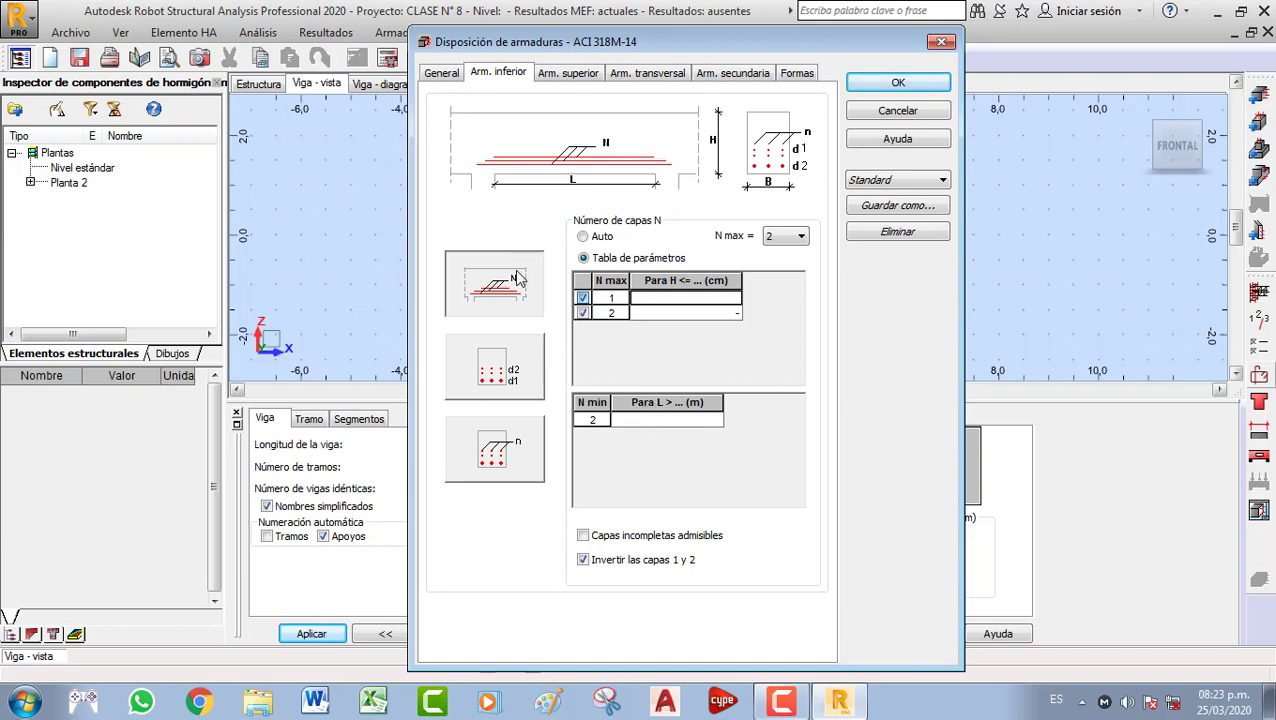
Review the bottom reinforcement's bar diameter and row number settings and compare its layer settings with those of the top reinforcement
left_click(519, 374)
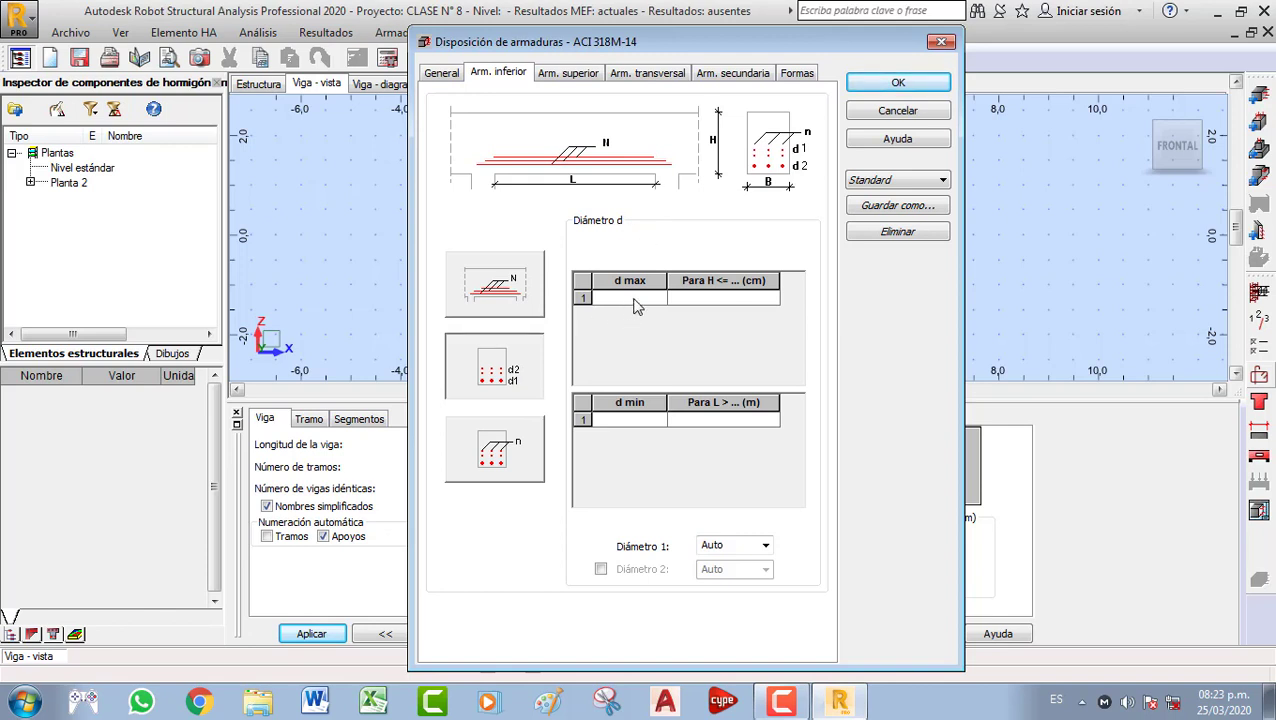
left_click(516, 449)
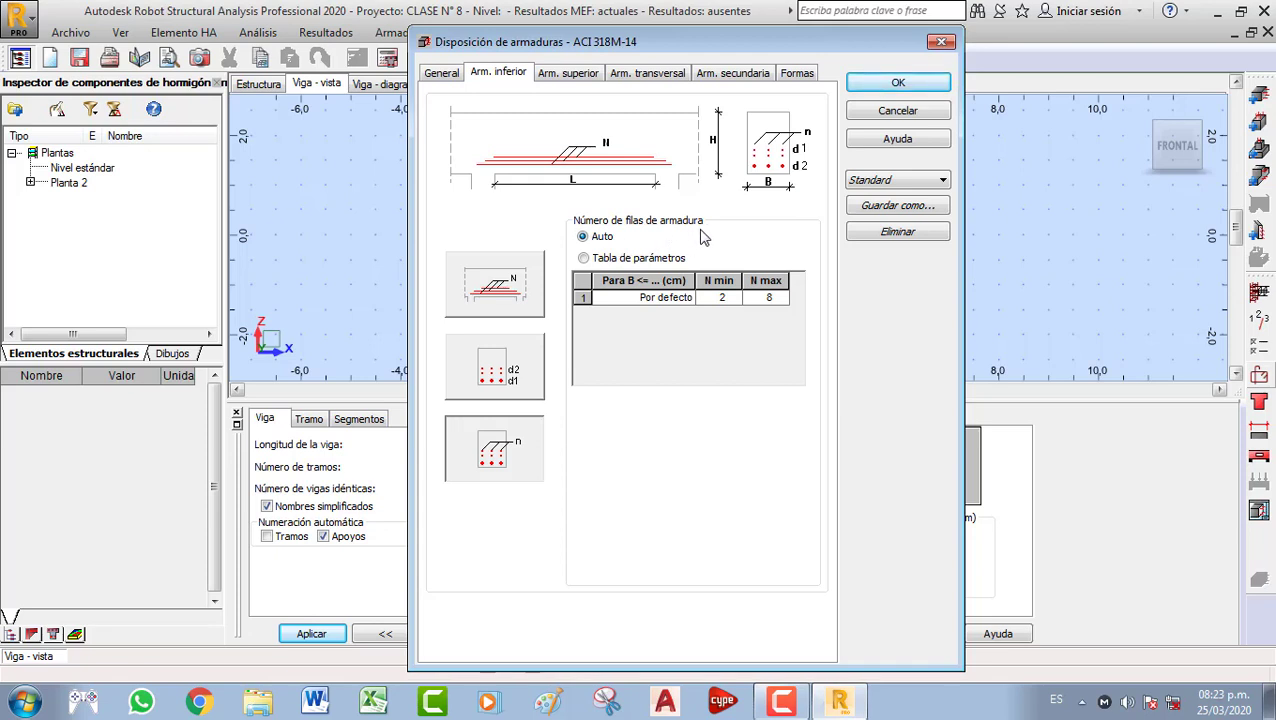
left_click(511, 378)
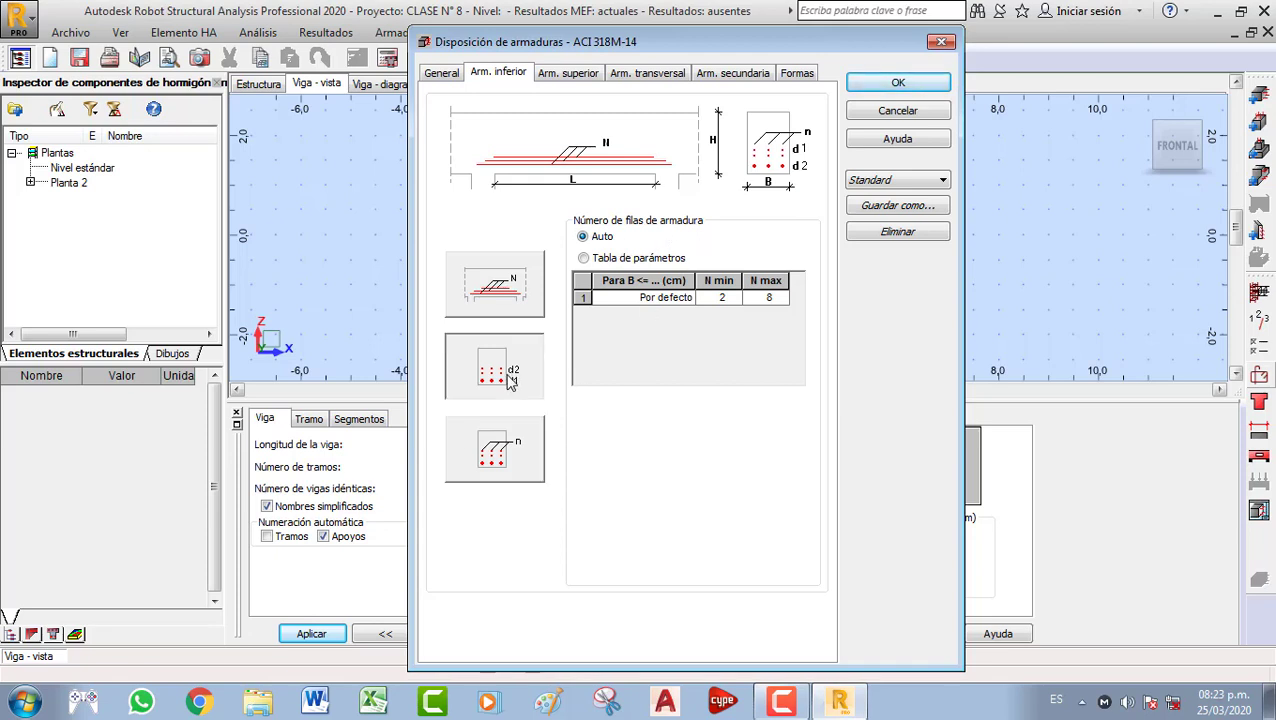
left_click(510, 300)
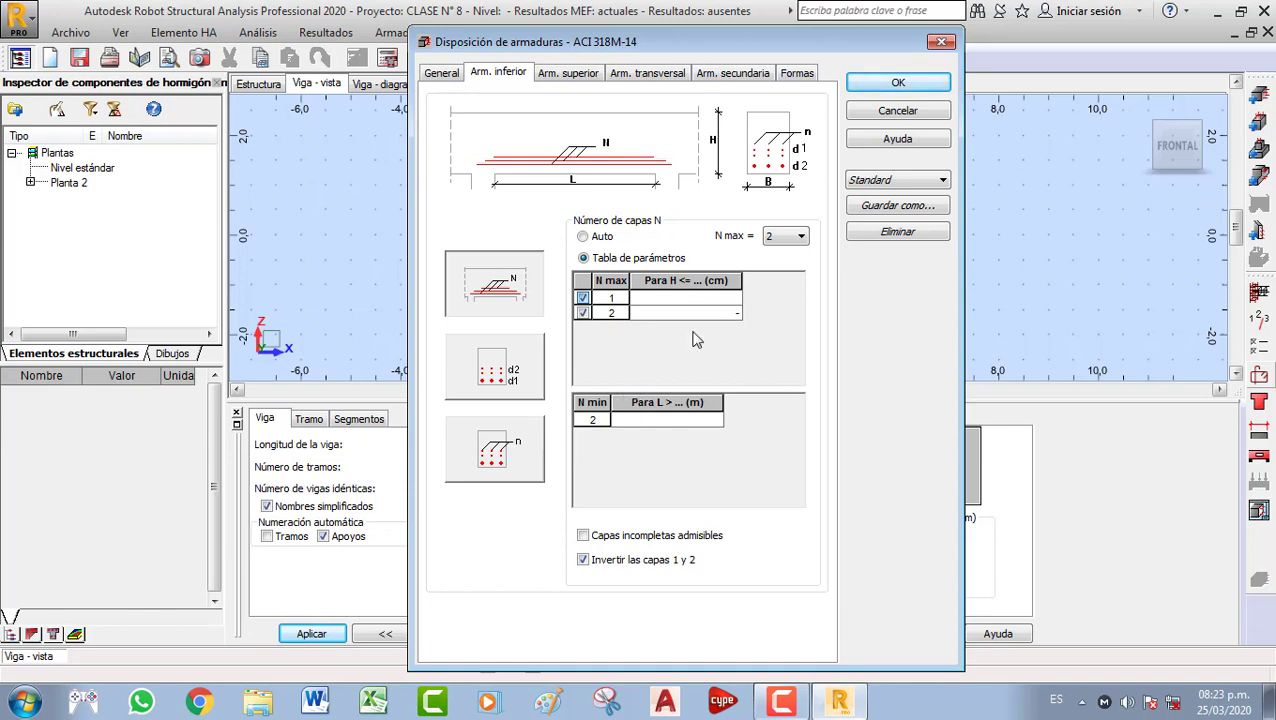
left_click(569, 75)
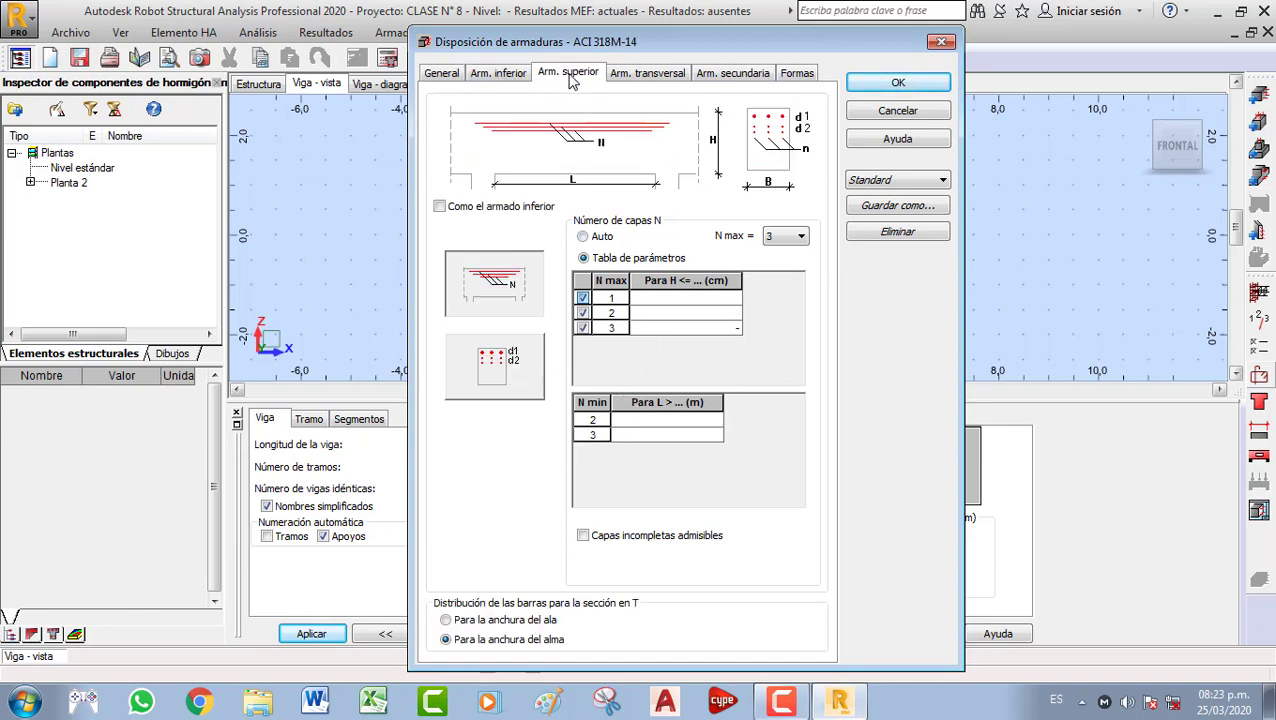
left_click(503, 74)
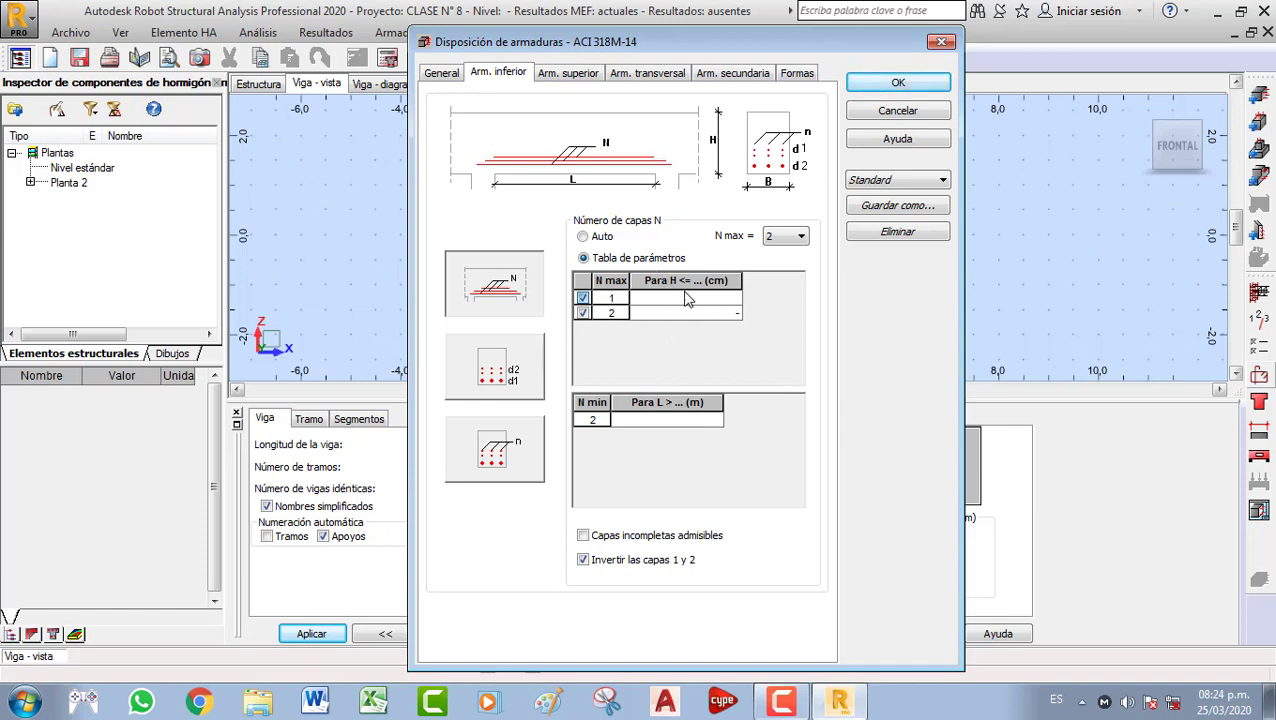
Set the top reinforcement's maximum number of layers to 2 and make it follow the bottom reinforcement
left_click(568, 74)
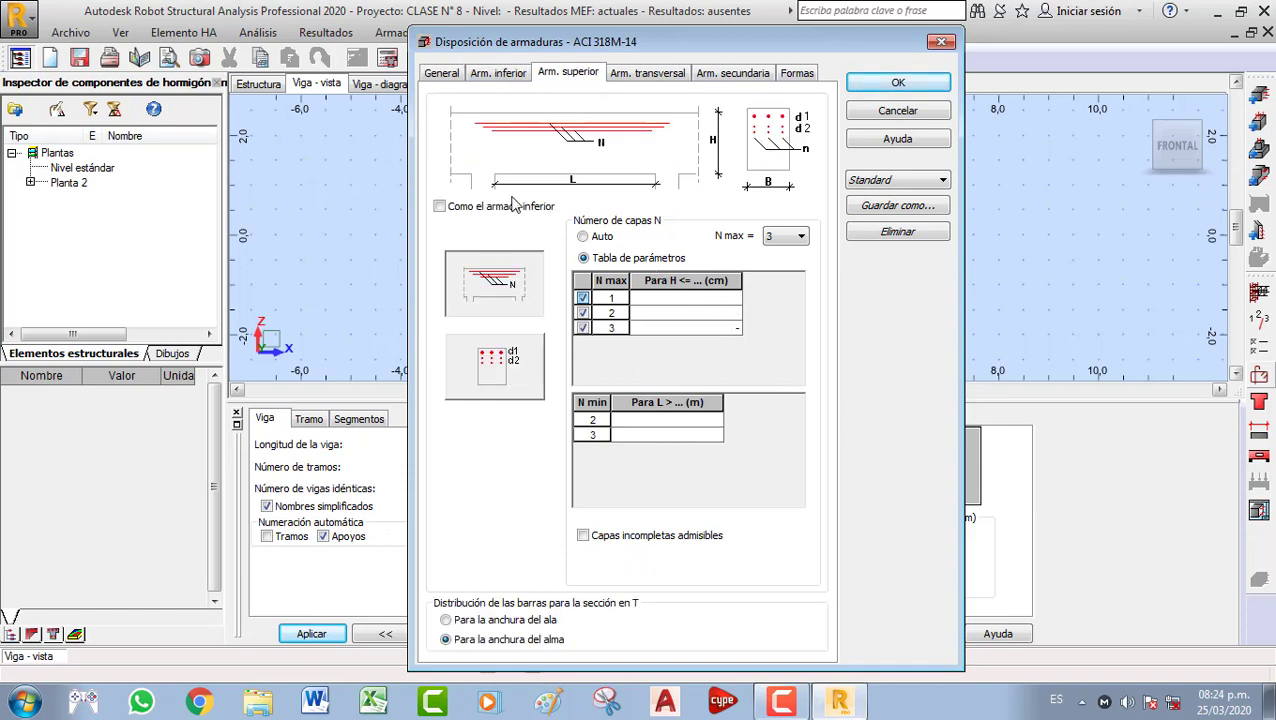
left_click(440, 207)
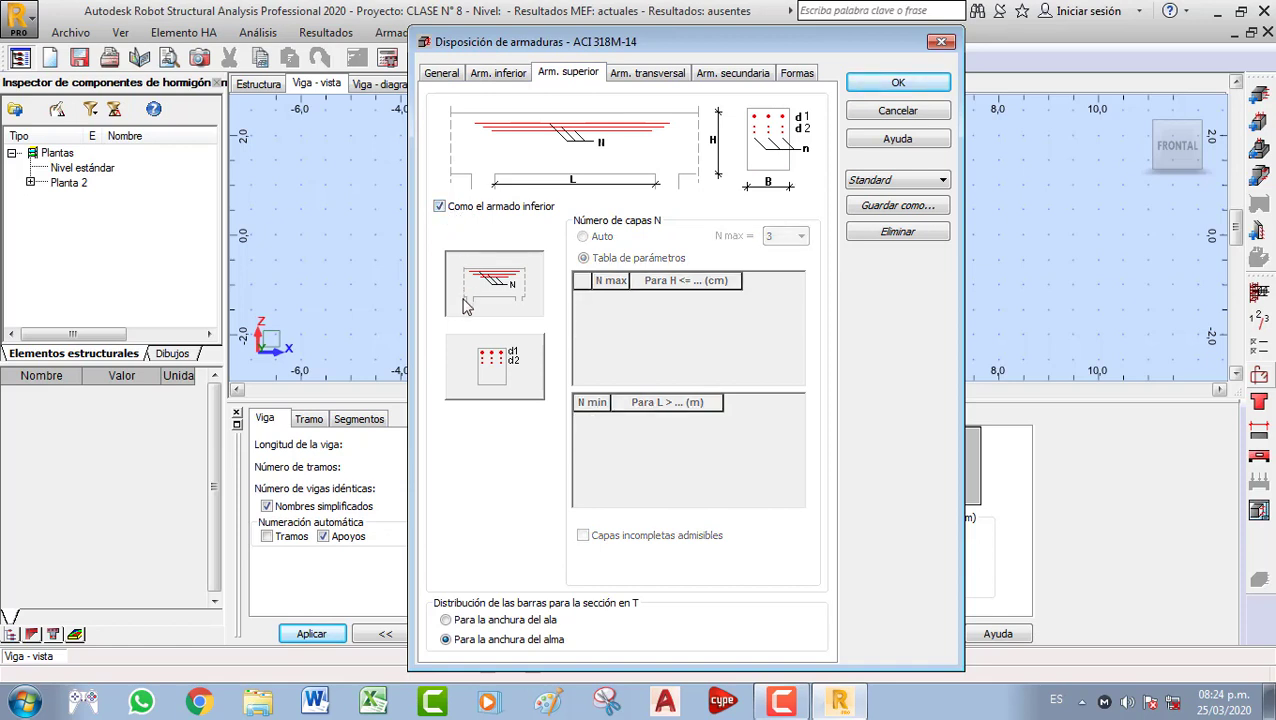
left_click(440, 206)
left_click(793, 237)
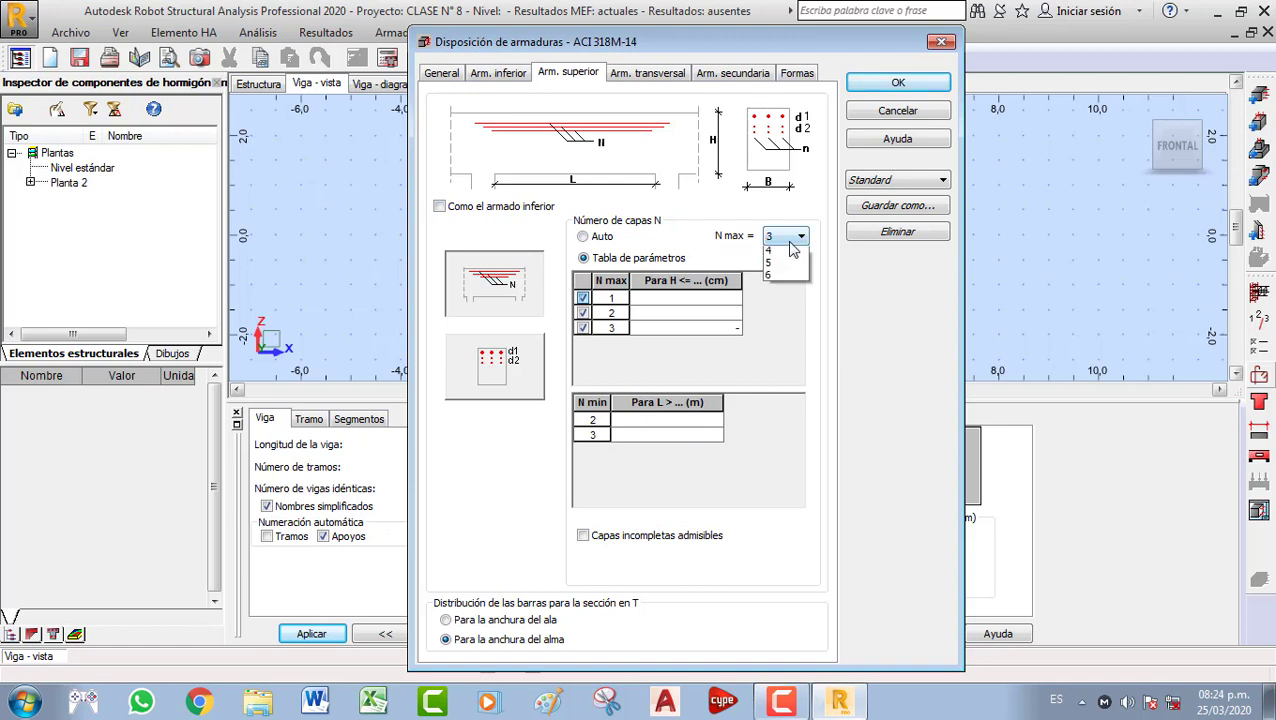
left_click(788, 266)
left_click(441, 207)
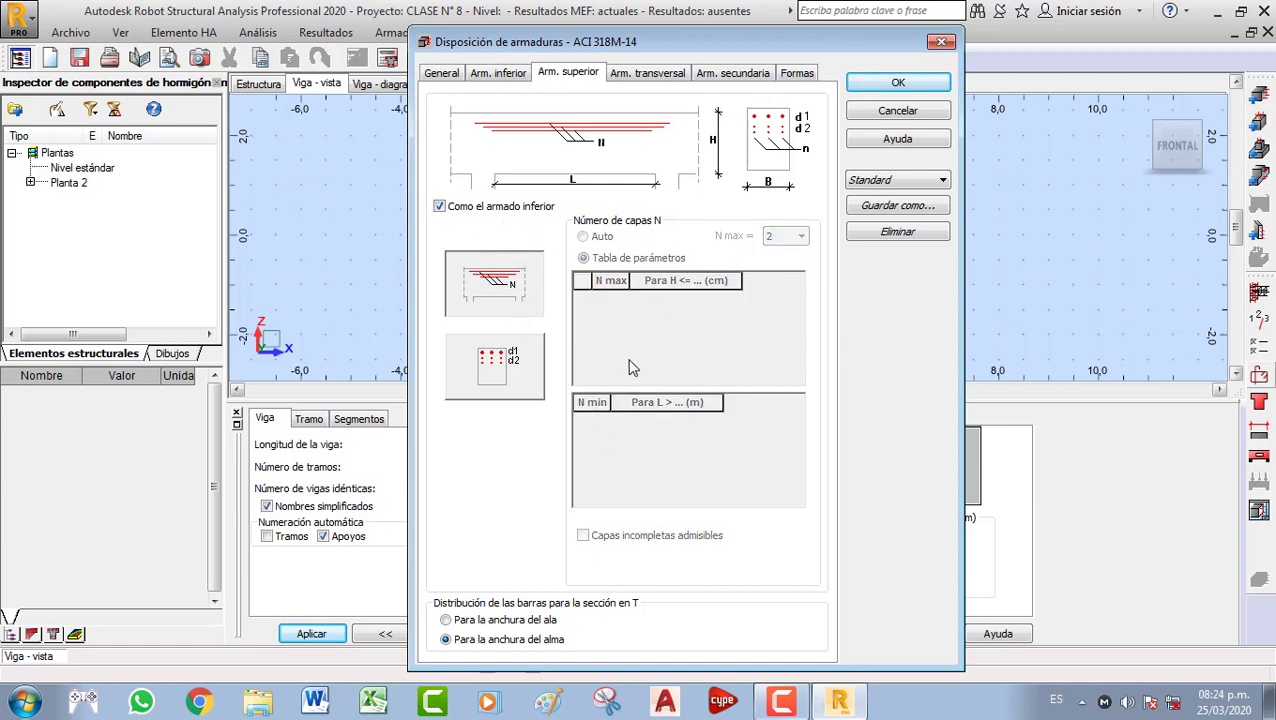
Try the transverse support reinforcement for concrete and brick supports at least 0,50 m wide, and discard it
left_click(639, 76)
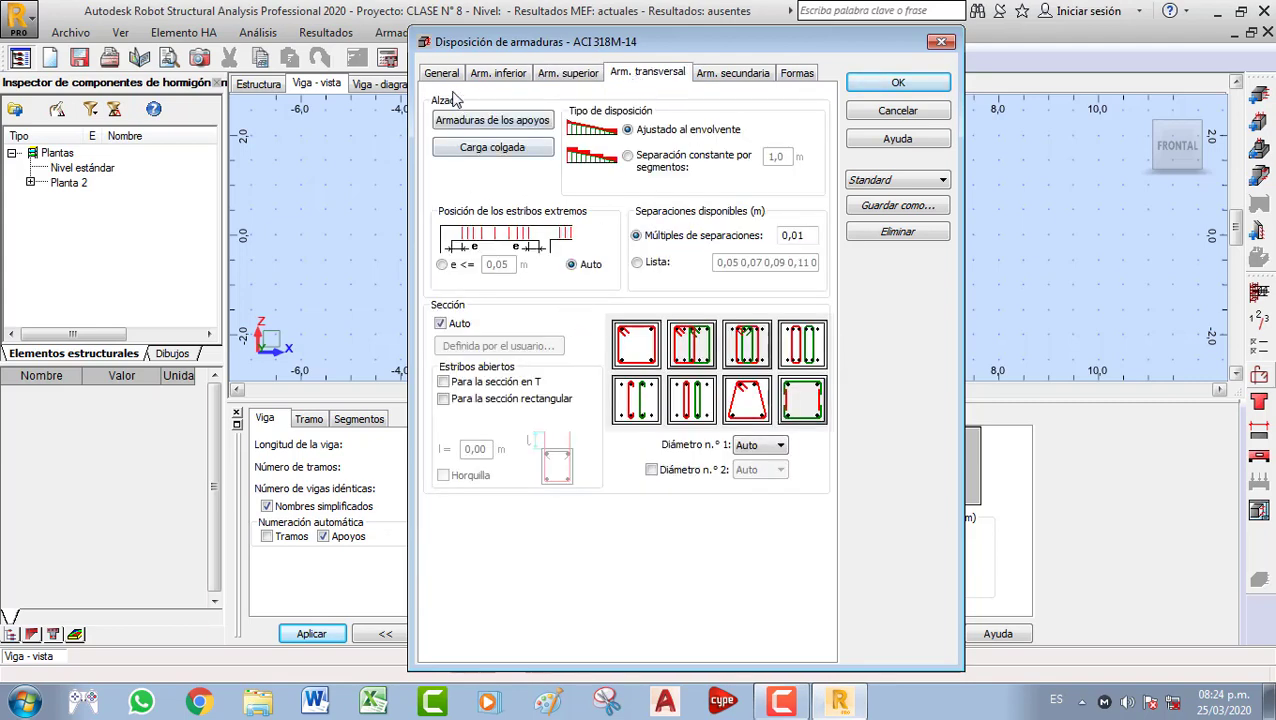
left_click(464, 124)
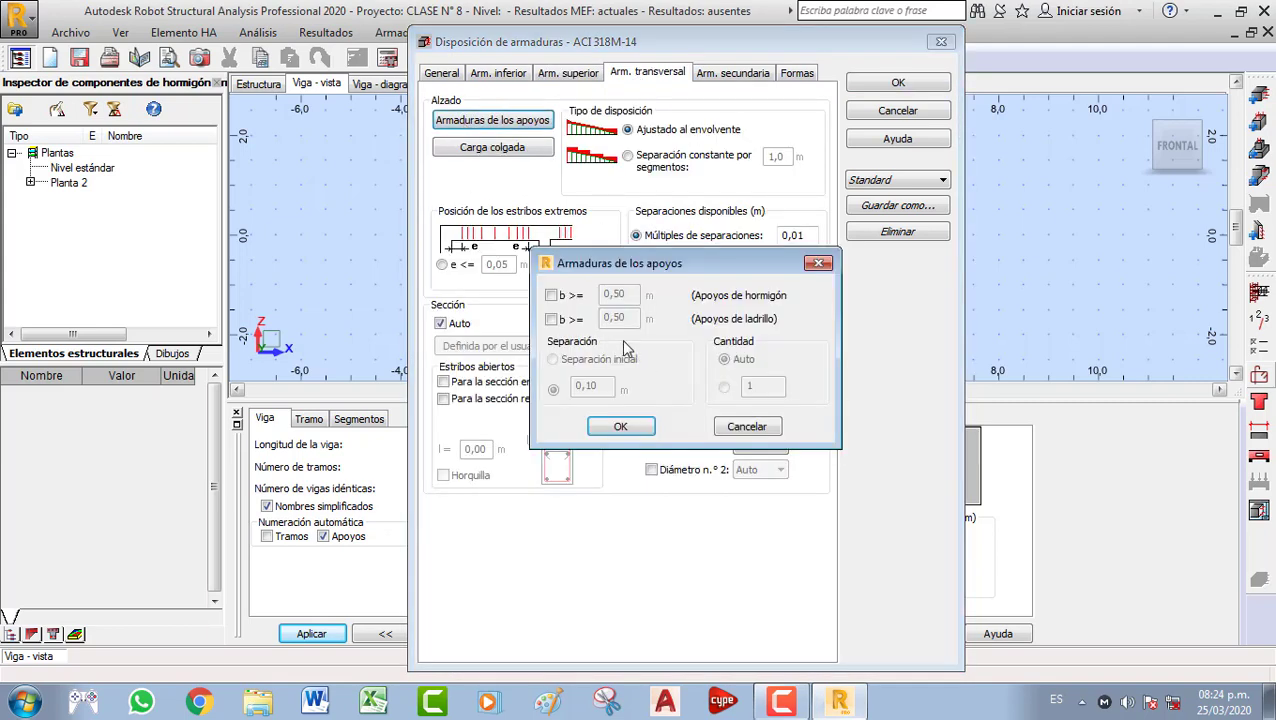
left_click(551, 296)
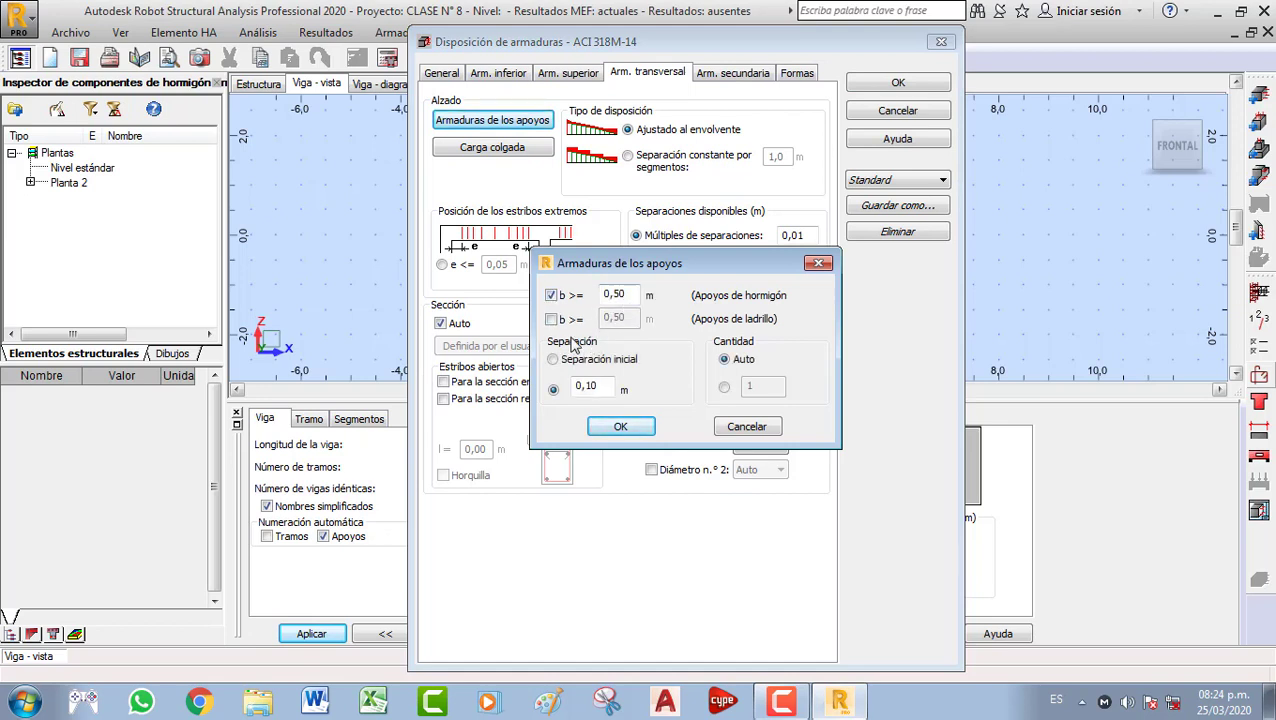
left_click(551, 319)
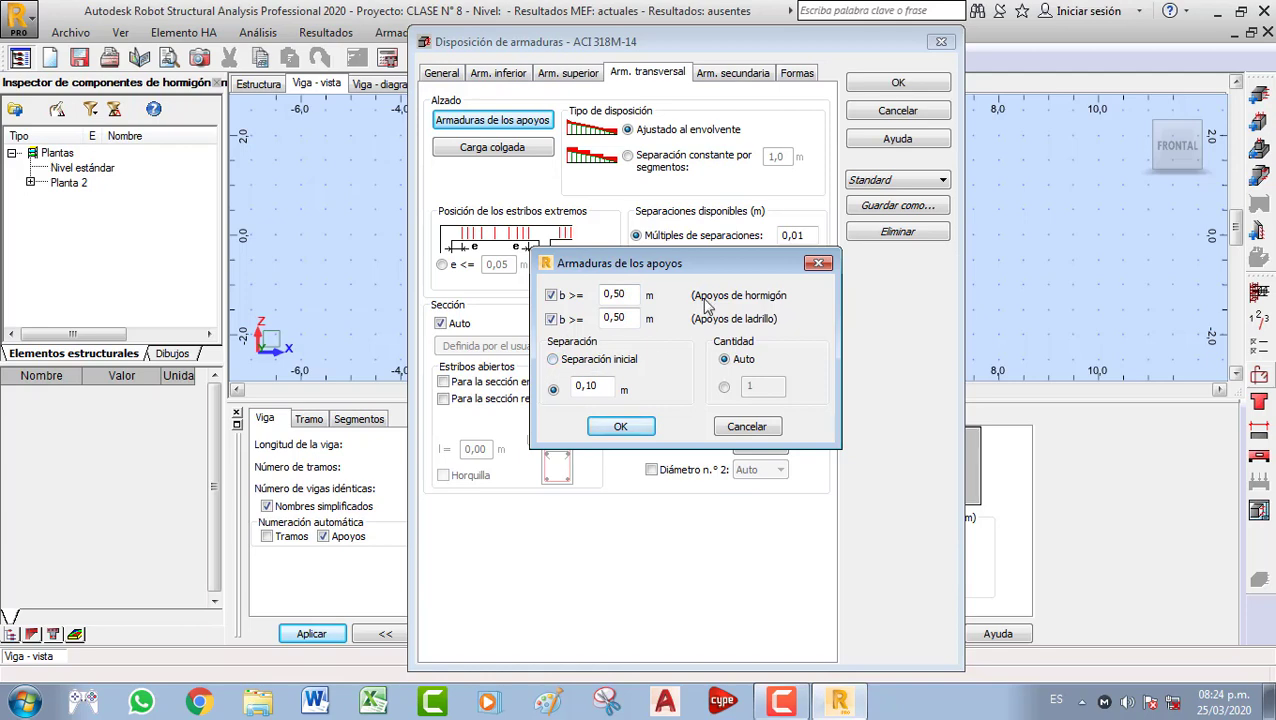
left_click(551, 296)
left_click(551, 319)
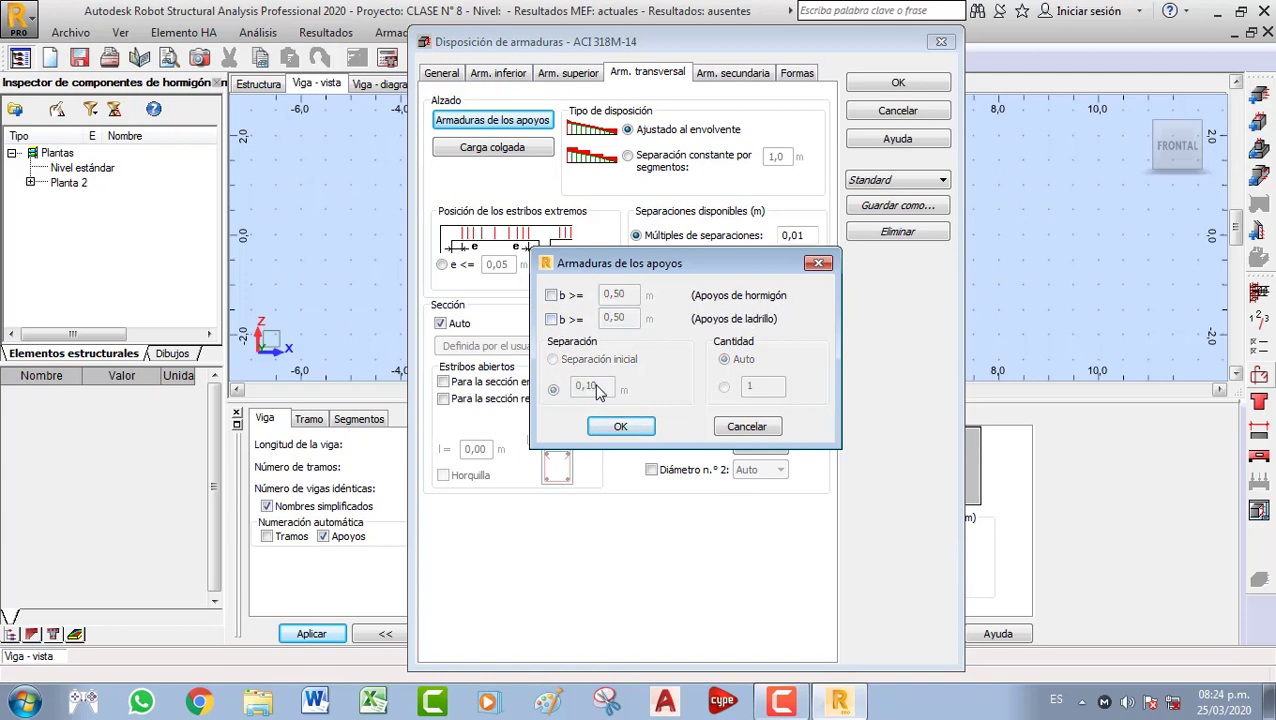
left_click(818, 263)
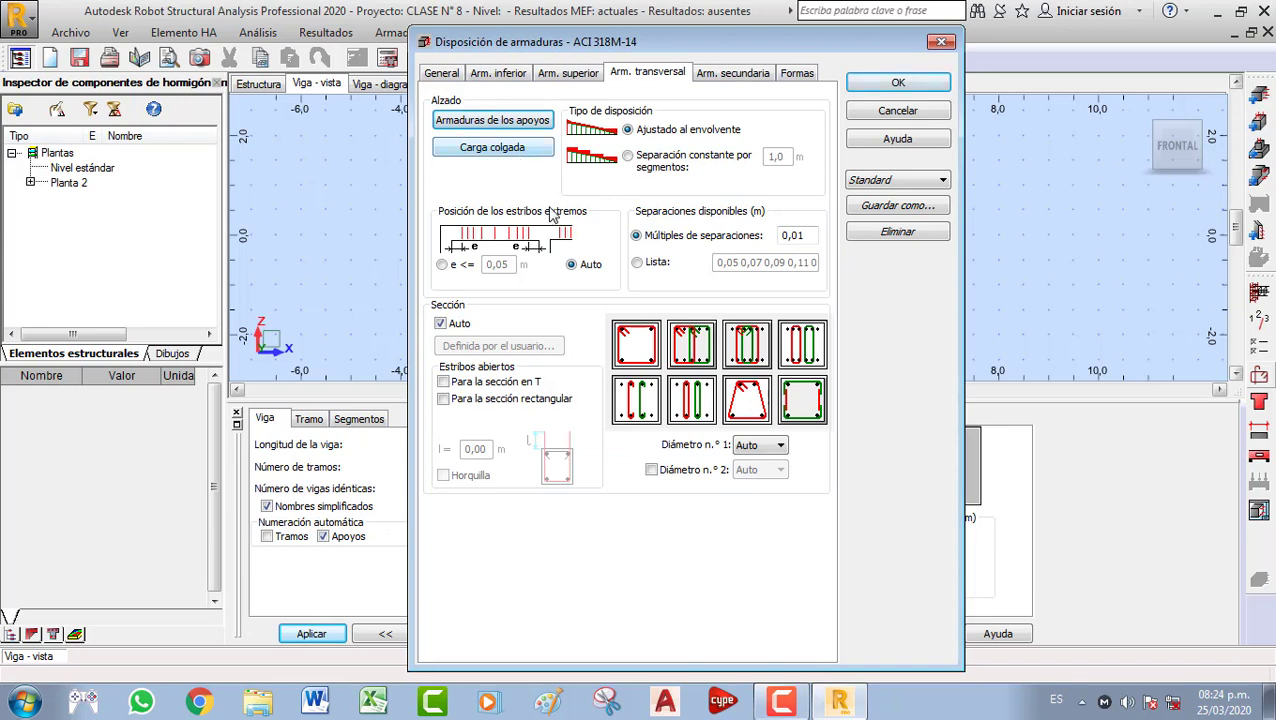
Try constant stirrup spacing by segments and a 0,05 m end stirrup limit, restoring the envelope-fitted layout and Auto position
left_click(627, 158)
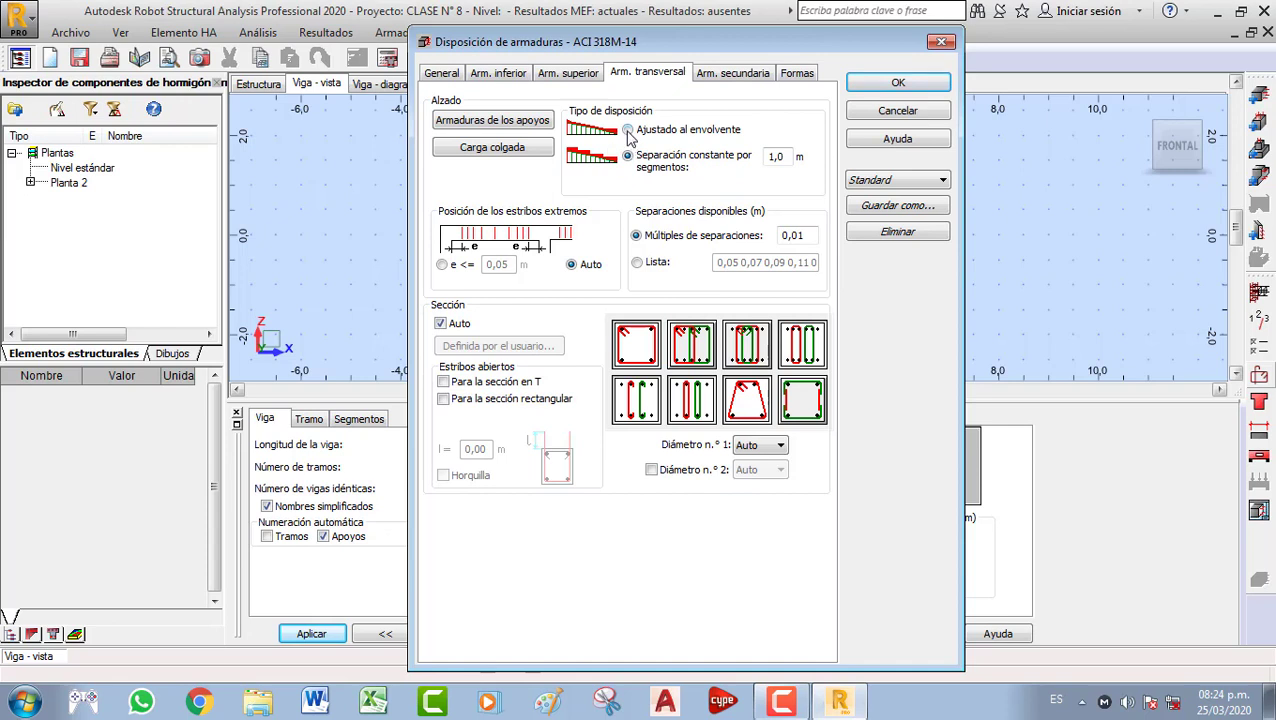
left_click(628, 130)
left_click(442, 265)
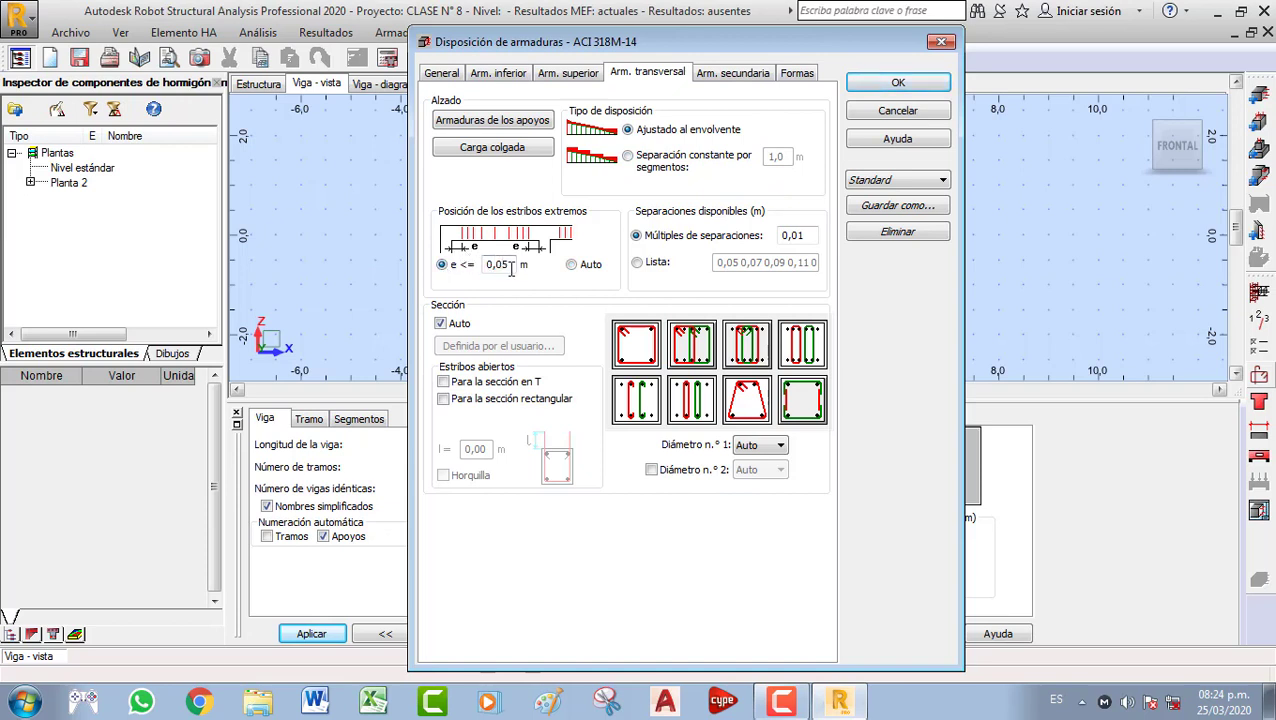
left_click(572, 272)
Define the available stirrup spacings by list and look through its values from end to end
left_click(648, 264)
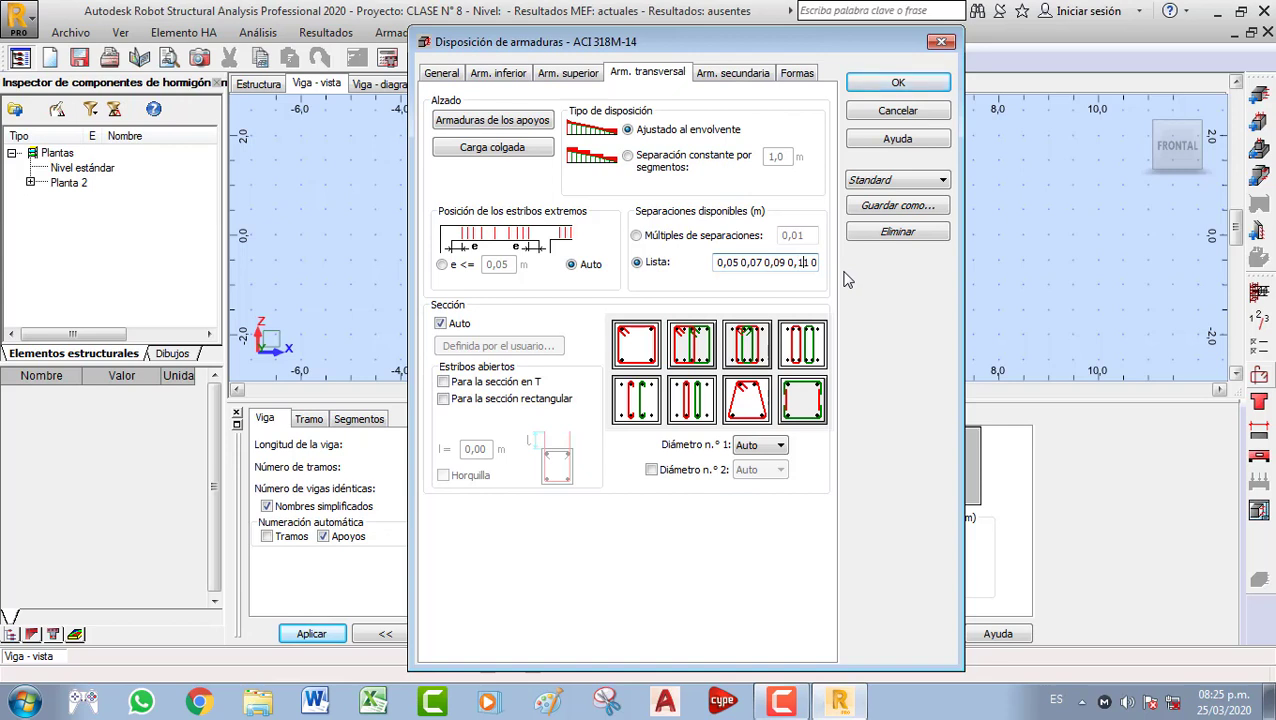
key("Right")
key("Right")
key("Right")
key("Right")
key("Right")
key("Right")
key("Right")
key("Right")
key("Right")
key("Right")
key("Right")
key("Right")
key("Right")
key("Right")
key("Right")
key("Right")
key("Right")
key("Right")
key("Right")
key("Right")
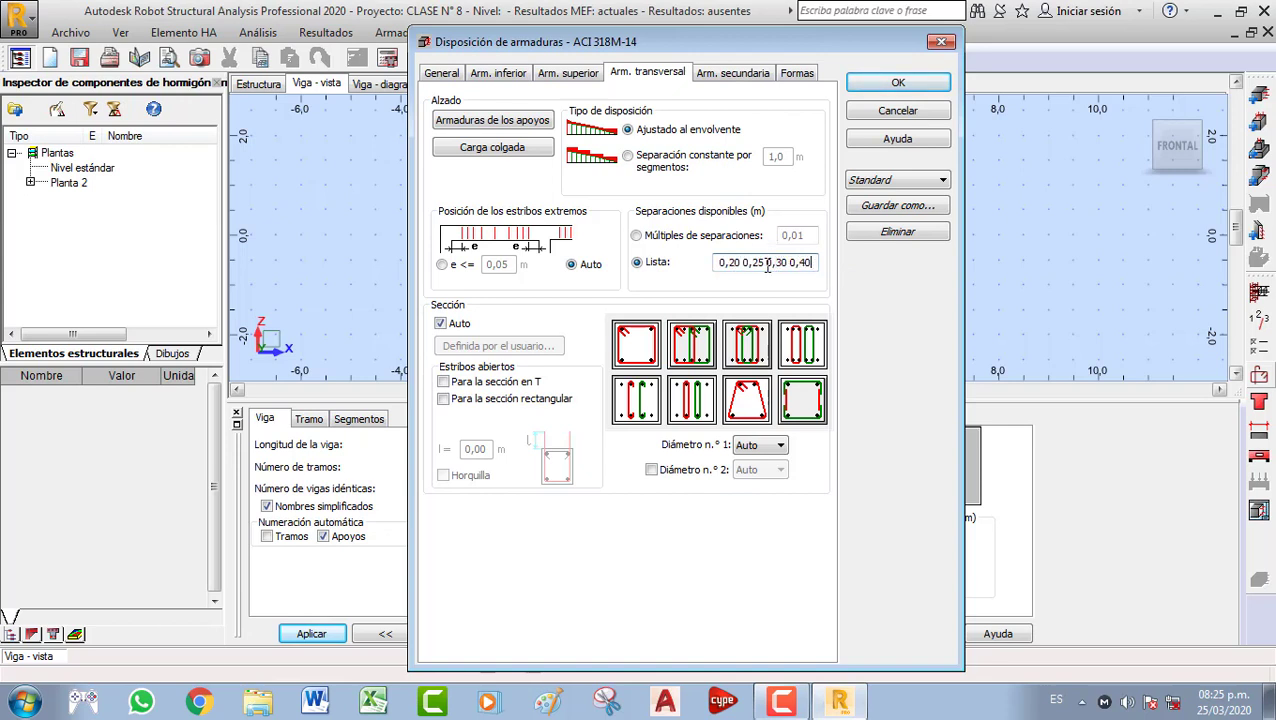
key("Left")
key("Left")
key("Left")
key("Left")
key("Left")
key("Left")
key("Left")
key("Left")
key("Left")
key("Left")
key("Left")
key("Left")
key("Left")
key("Left")
key("Left")
key("Left")
key("Left")
key("Left")
key("Left")
key("Left")
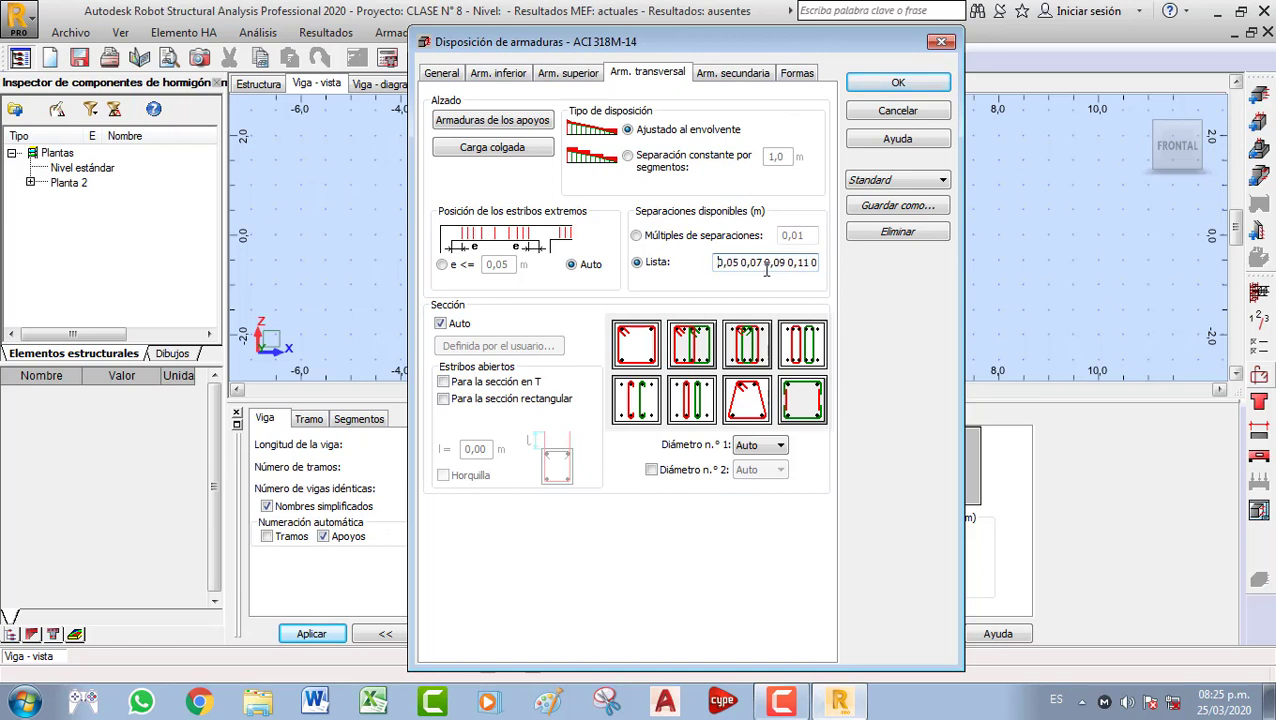
Replace the stirrup spacing list with new values ending in 0,15 0,20 0,25 0,30 m
left_click_drag(759, 262, 832, 261)
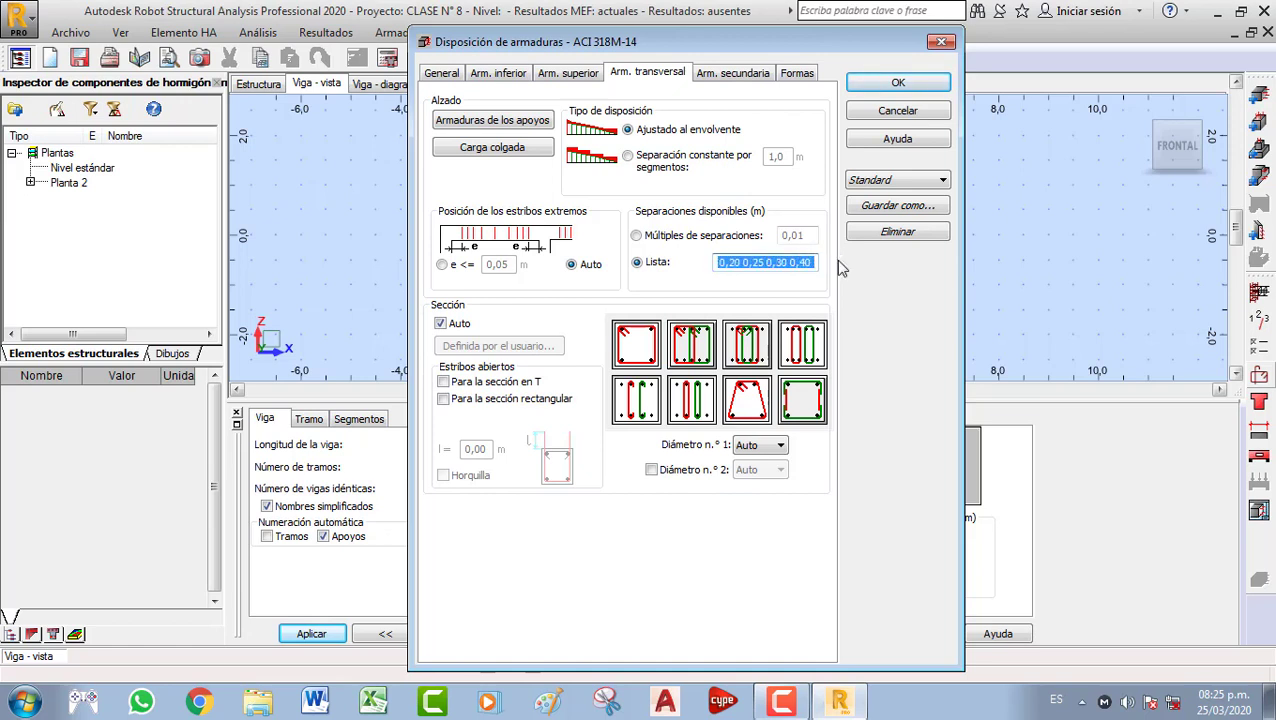
key("Delete")
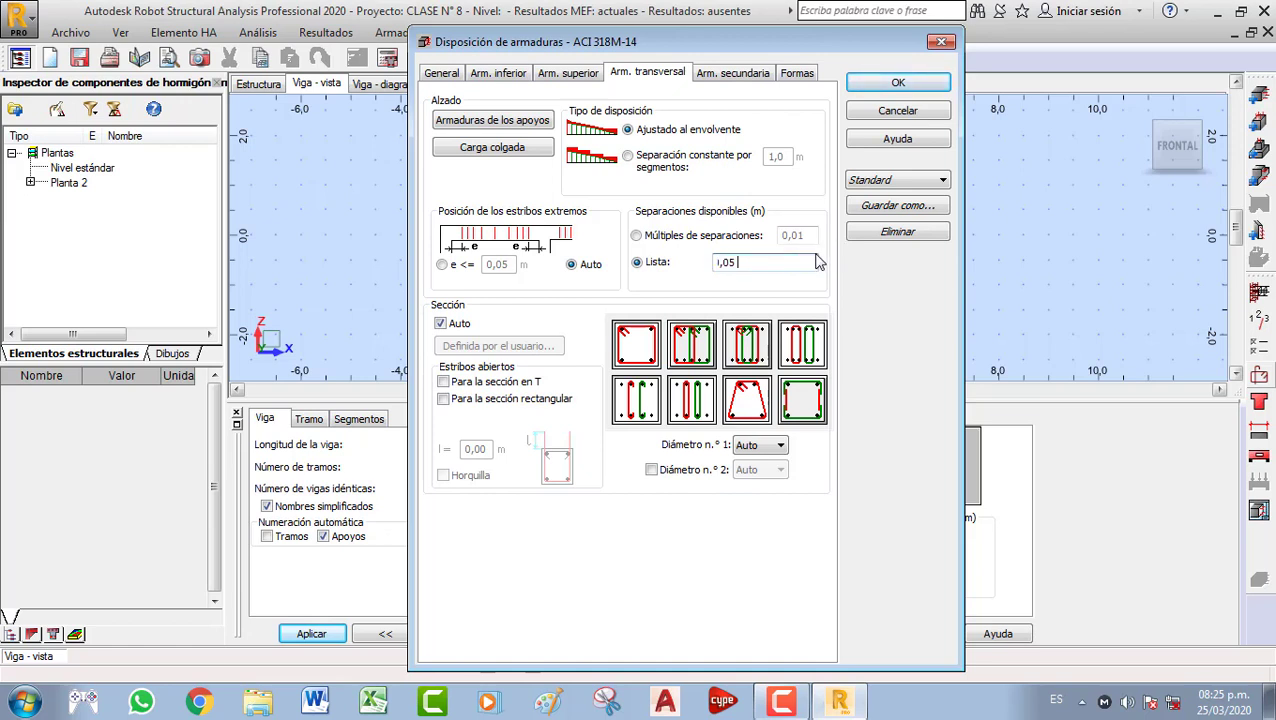
left_click_drag(802, 261, 706, 262)
type("0,25")
type(" ,03")
key("BackSpace")
key("BackSpace")
key("BackSpace")
key("BackSpace")
type("0,30")
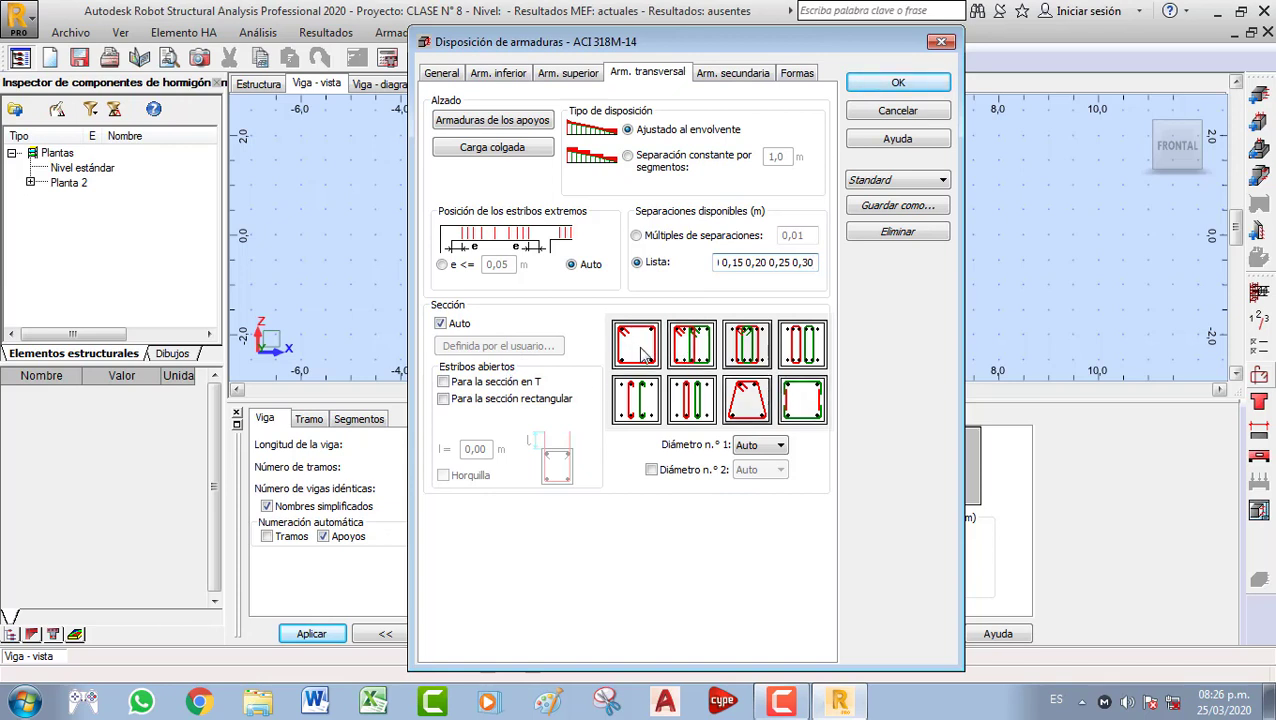
Enable open stirrups for the rectangular section, leaving them off for the T section
left_click(642, 357)
left_click(655, 350)
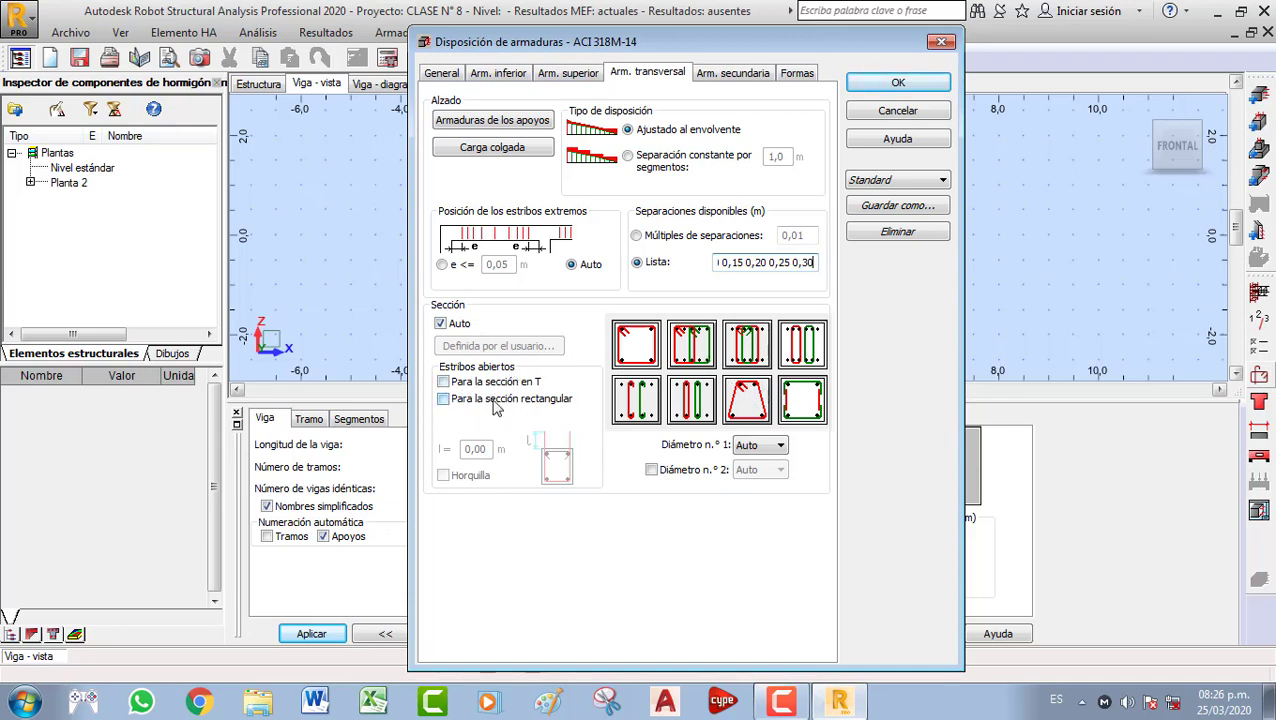
left_click(469, 384)
left_click(469, 385)
left_click(453, 403)
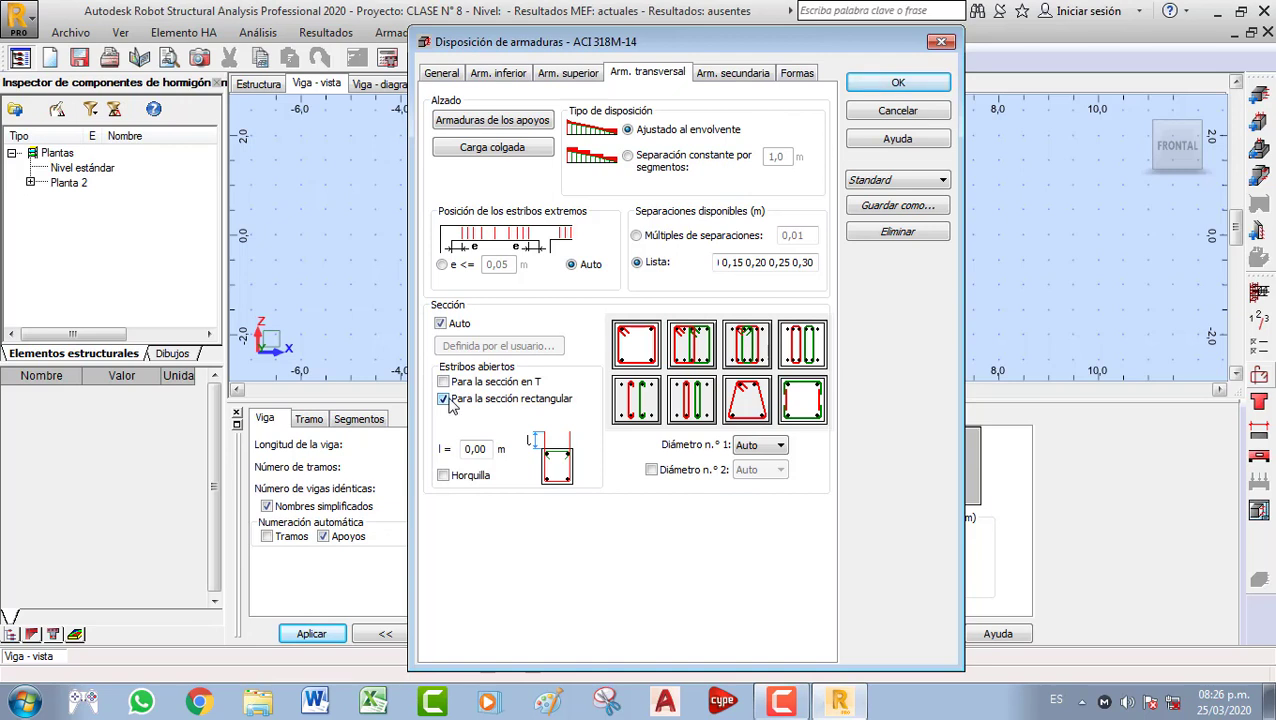
Turn off open stirrups for the rectangular section and set stirrup diameter no. 1 to Auto
left_click(452, 403)
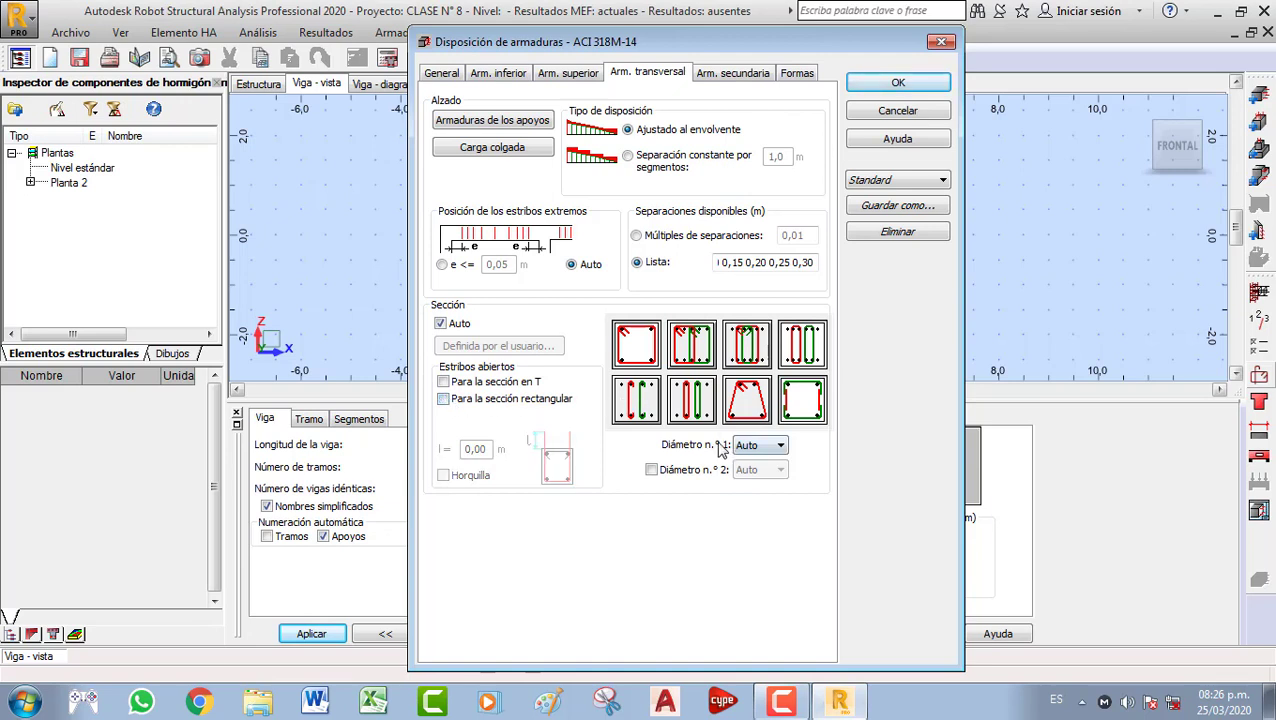
left_click(760, 447)
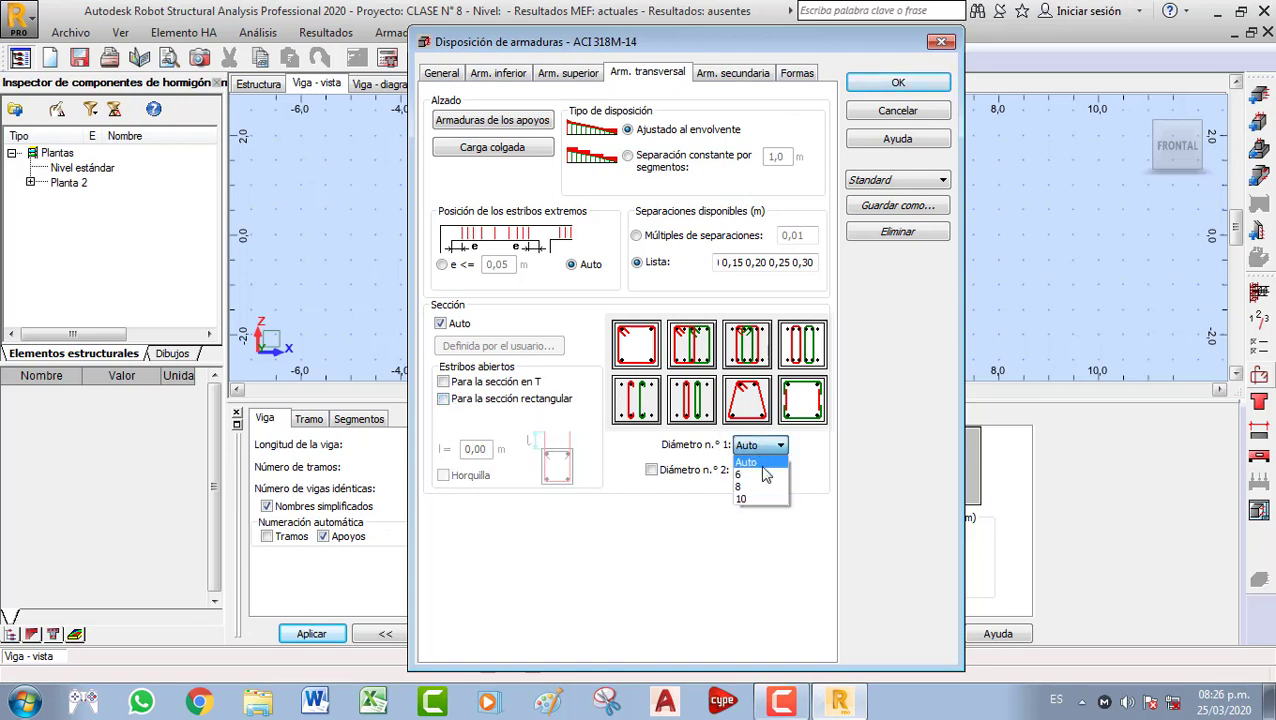
left_click(761, 463)
Try enabling stirrup diameter no. 2 for the transverse reinforcement section
left_click(652, 471)
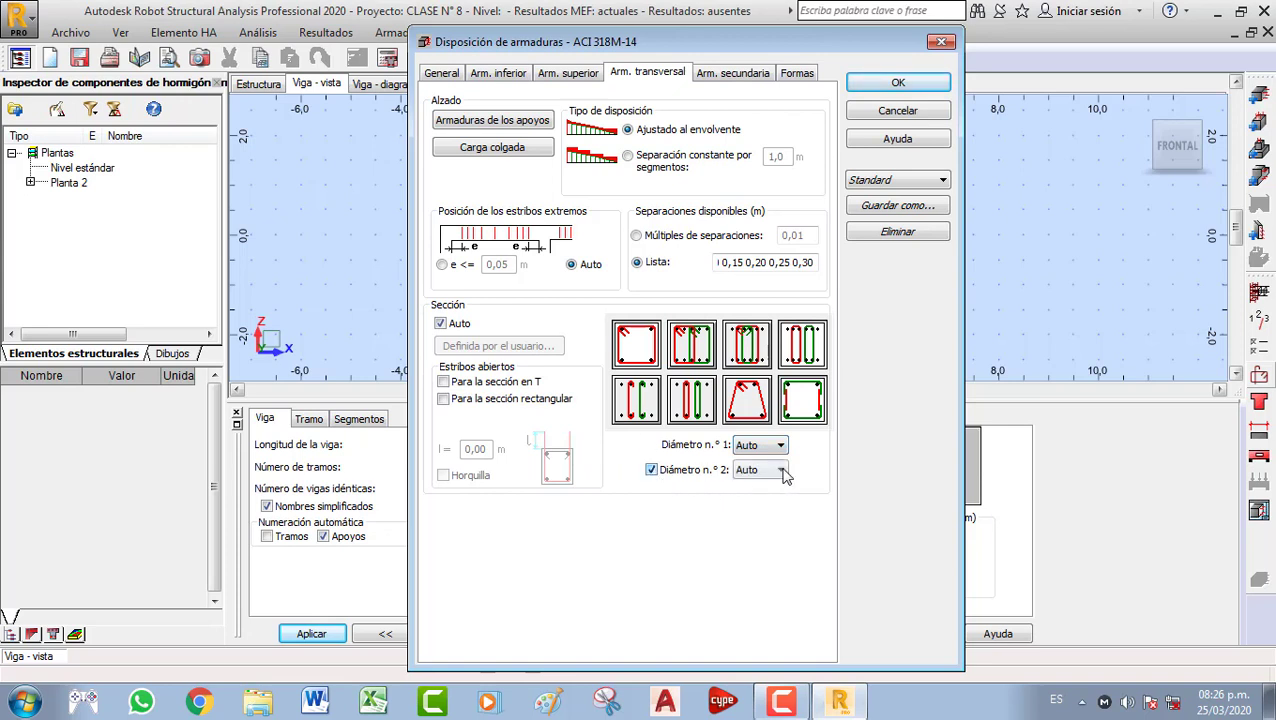
left_click(781, 470)
left_click(781, 470)
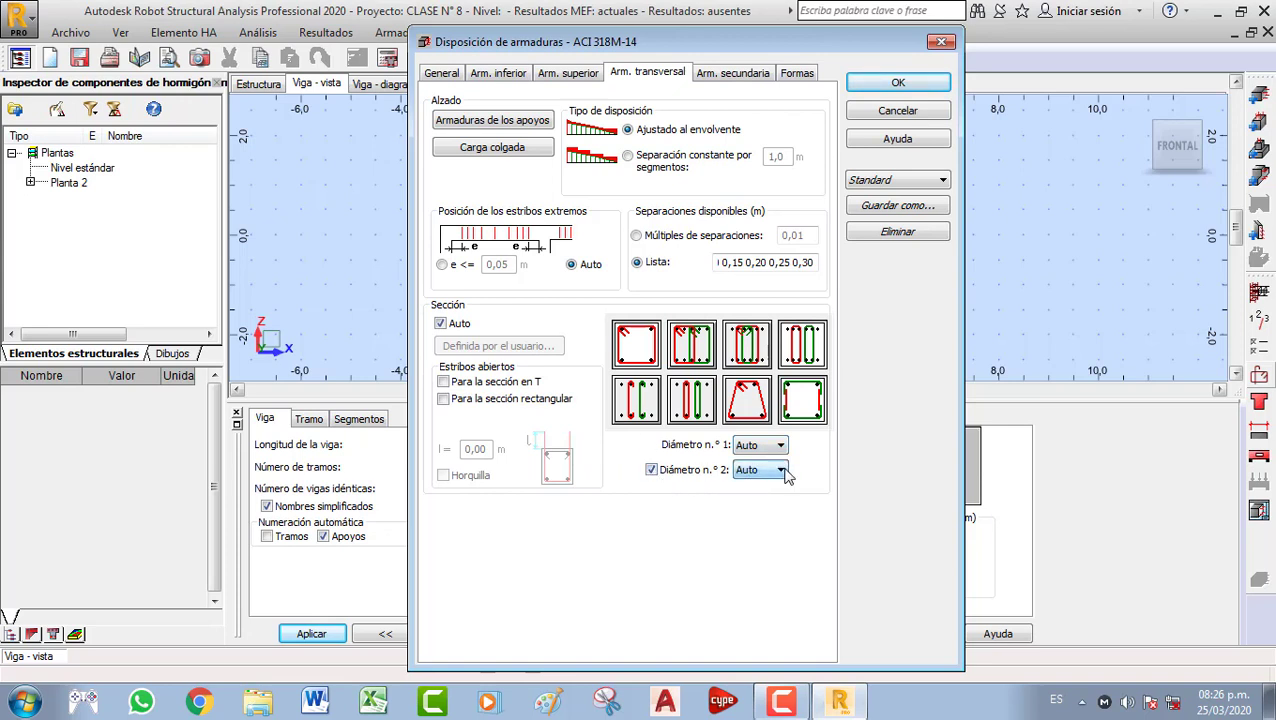
left_click(652, 470)
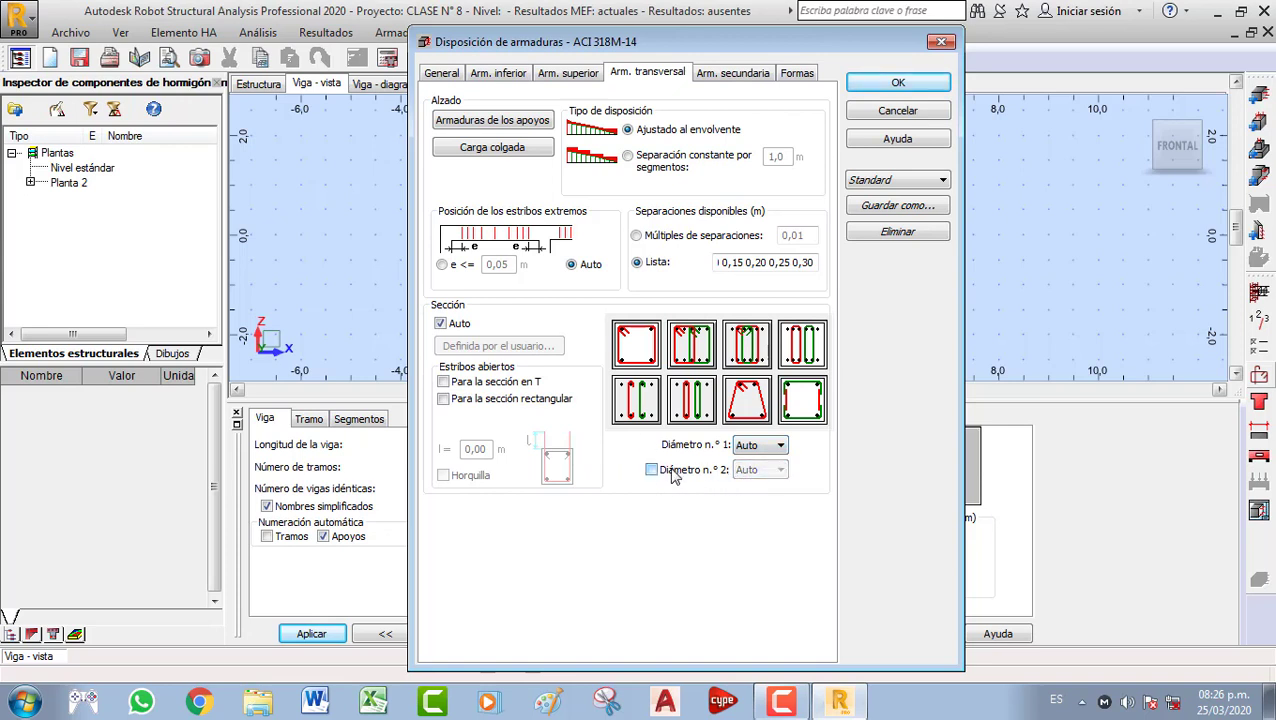
left_click(636, 347)
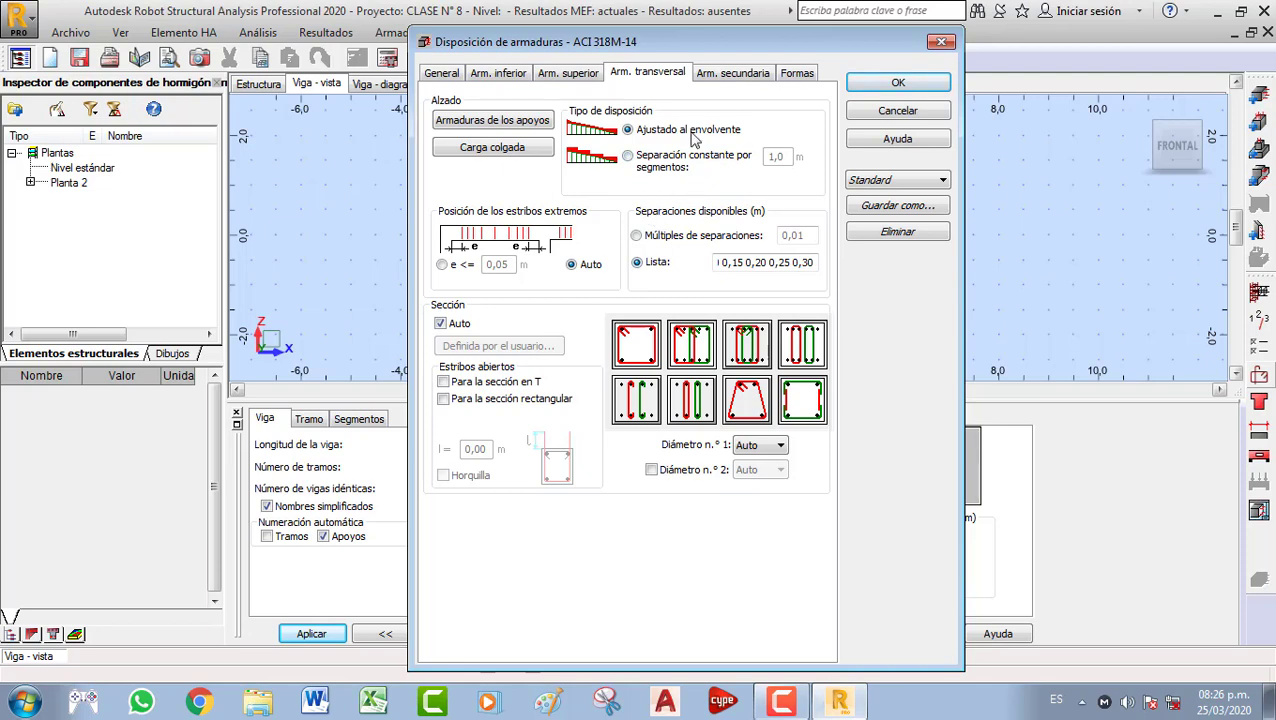
Consider the assembly reinforcement in the calculations with a diameter equal to the main bars, and review the splice type options
left_click(726, 78)
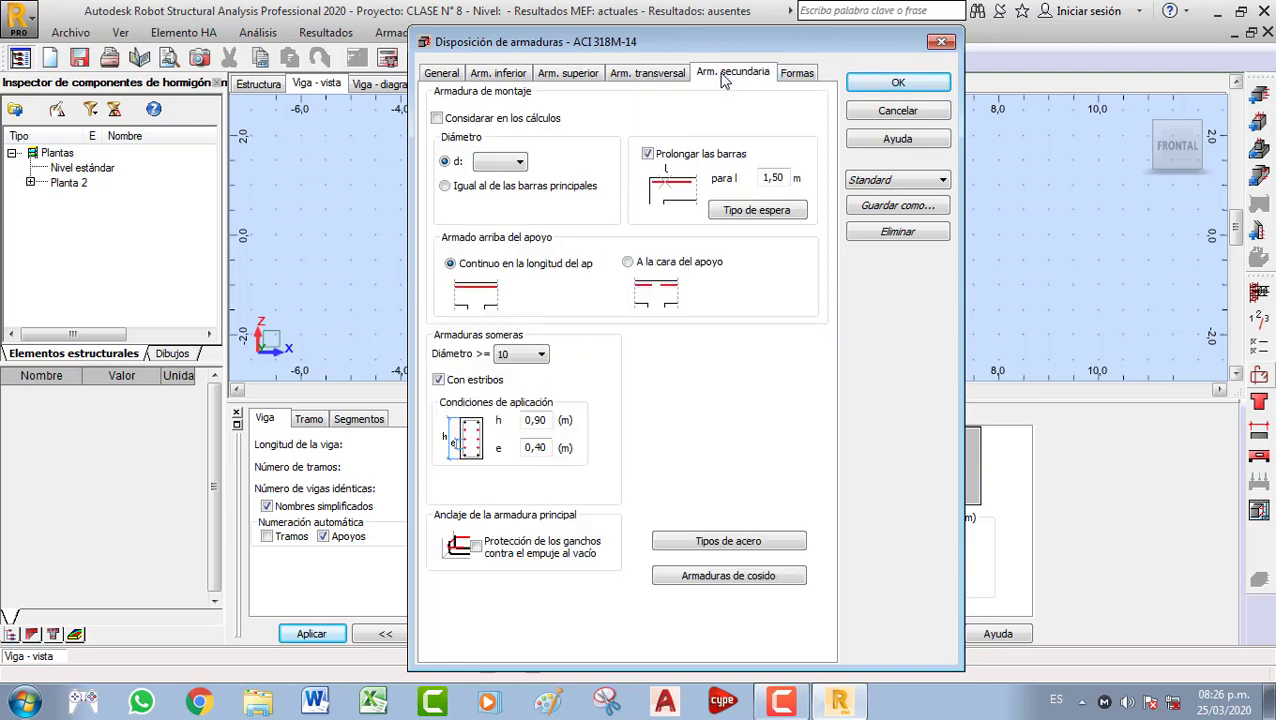
left_click(437, 119)
left_click(437, 119)
left_click(437, 119)
left_click(437, 119)
left_click(439, 119)
left_click(509, 166)
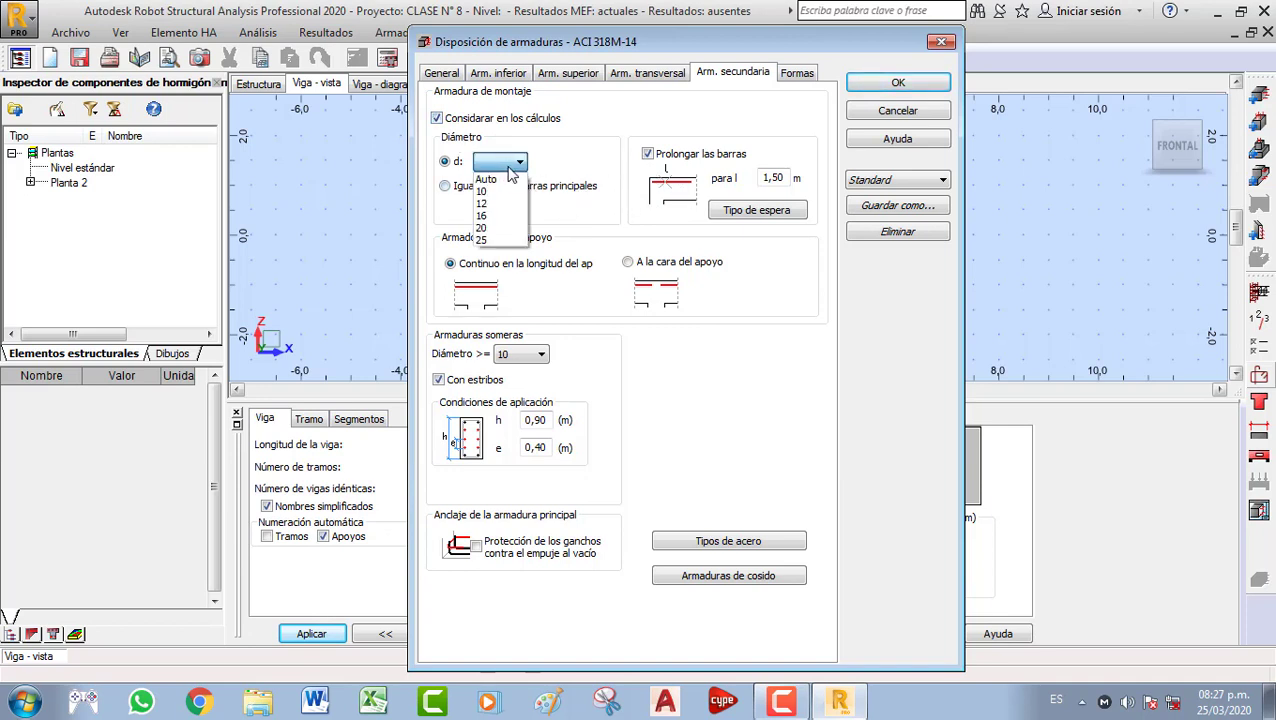
left_click(510, 168)
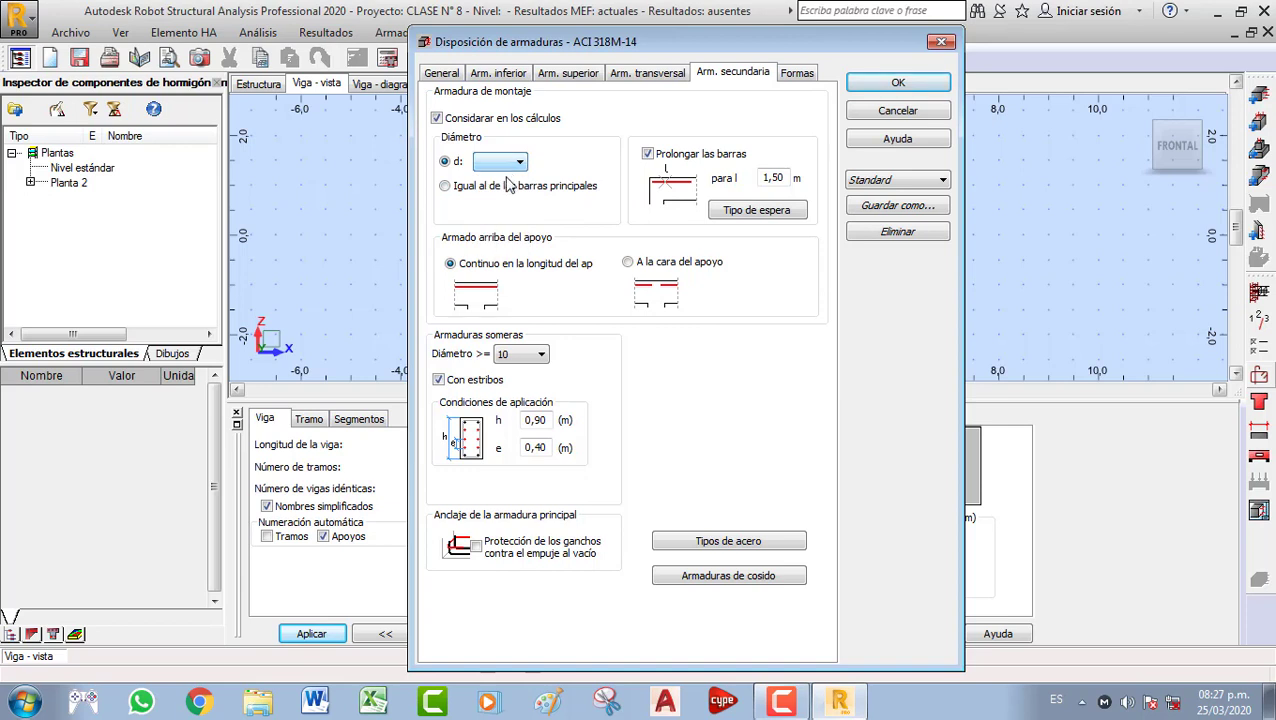
left_click(445, 187)
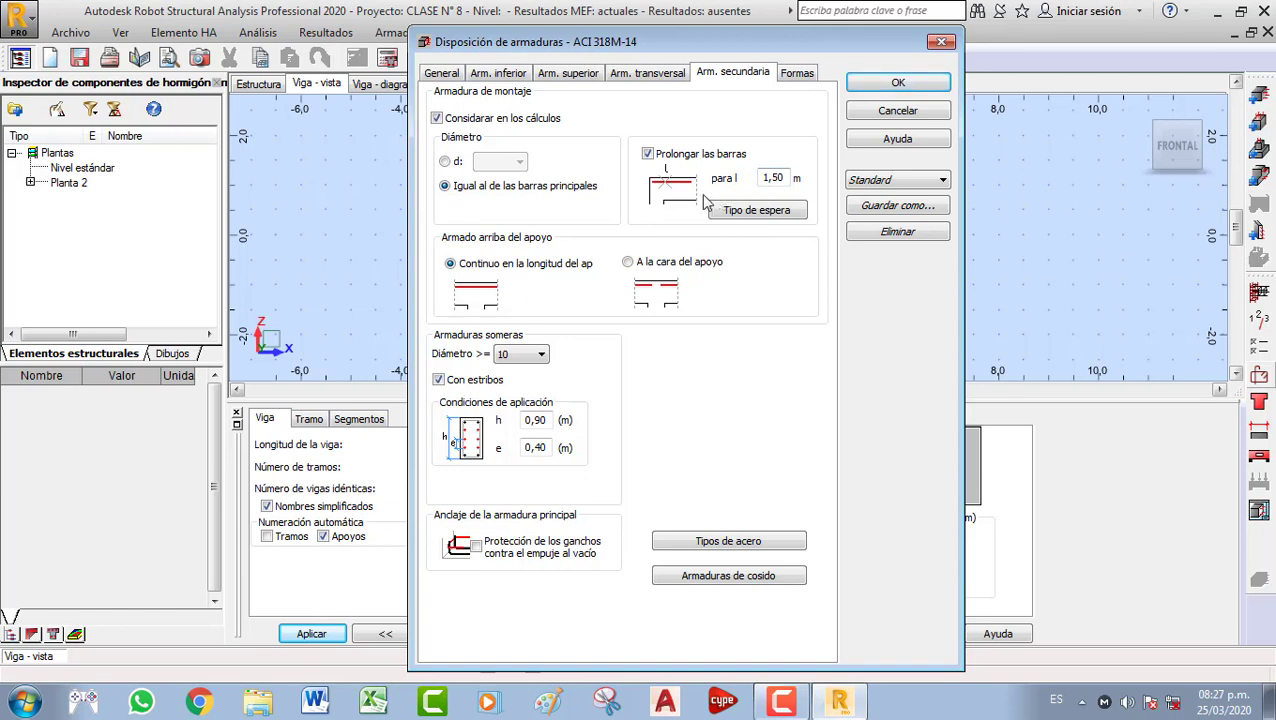
left_click(766, 213)
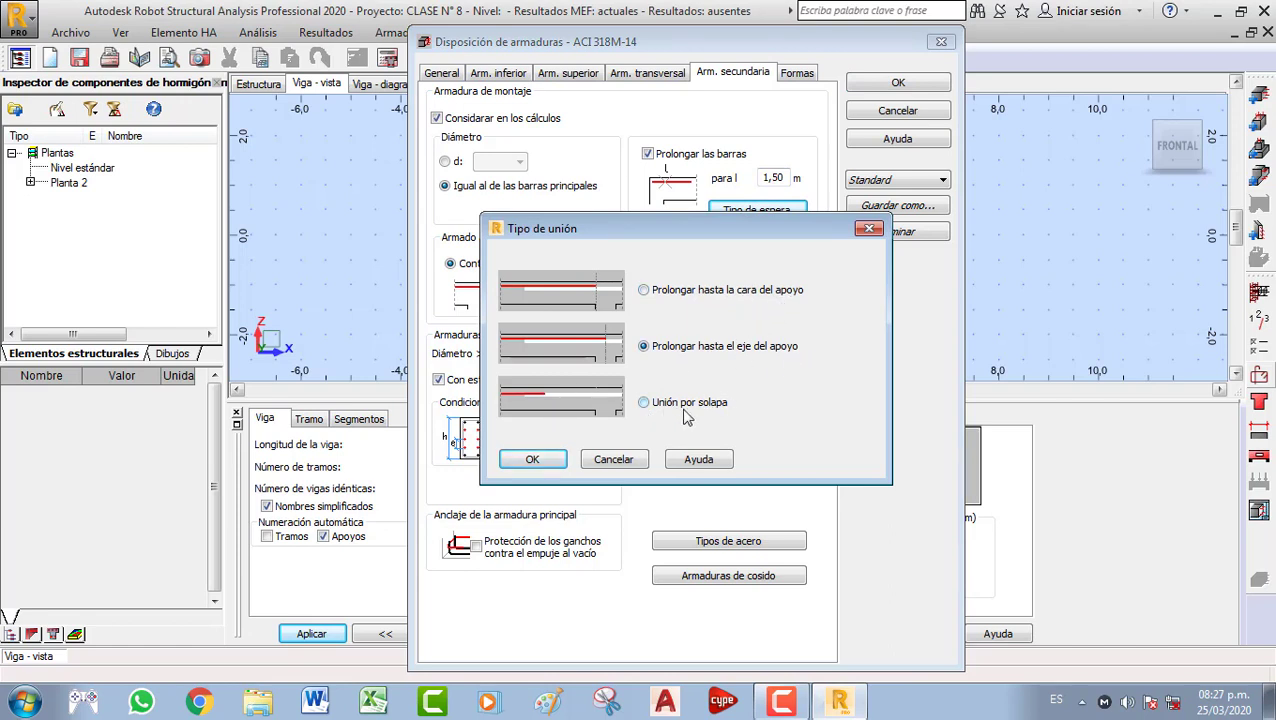
left_click(868, 229)
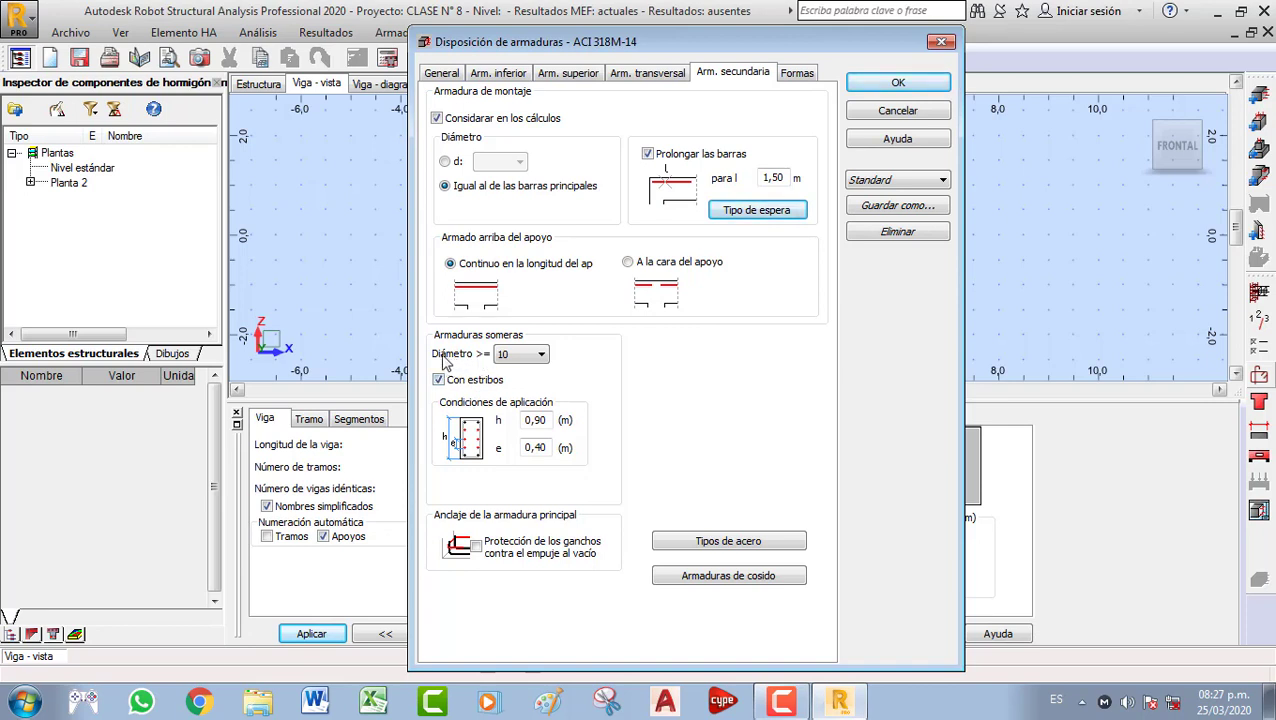
Set the minimum diameter of the skin reinforcement (armaduras someras) to Auto
left_click(509, 359)
left_click(520, 358)
left_click(498, 358)
left_click(521, 358)
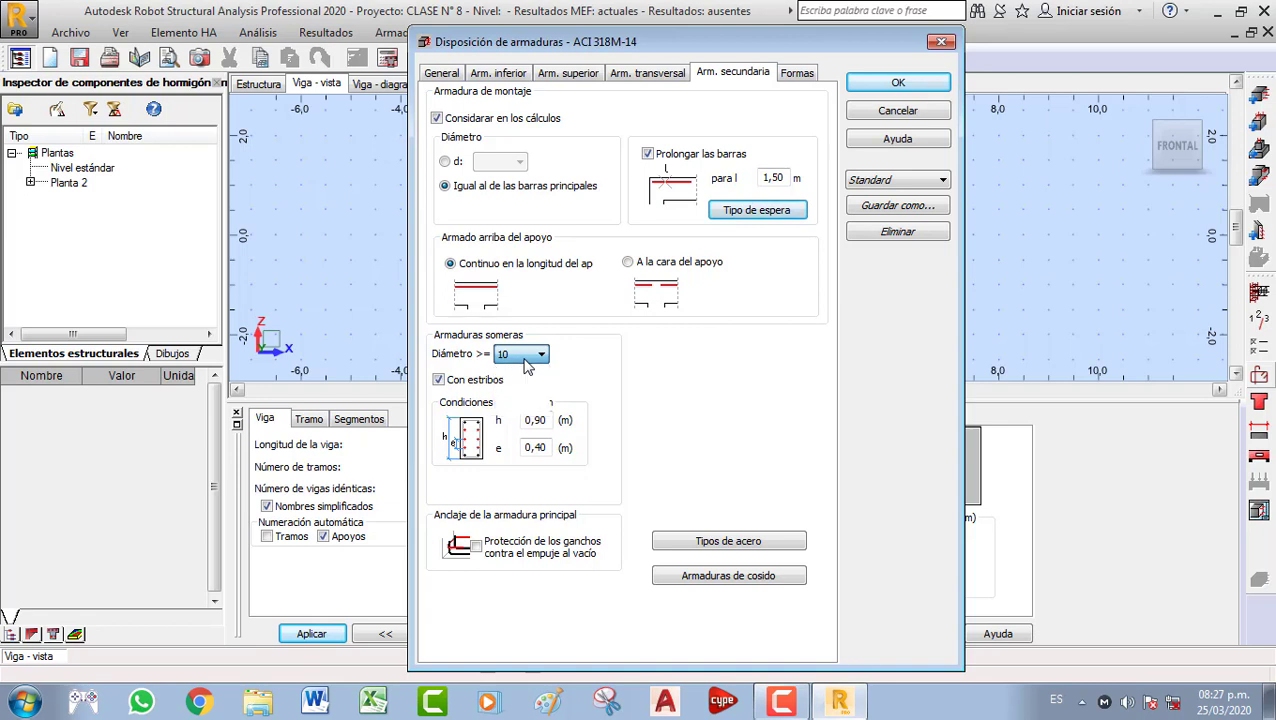
left_click(540, 357)
left_click(540, 357)
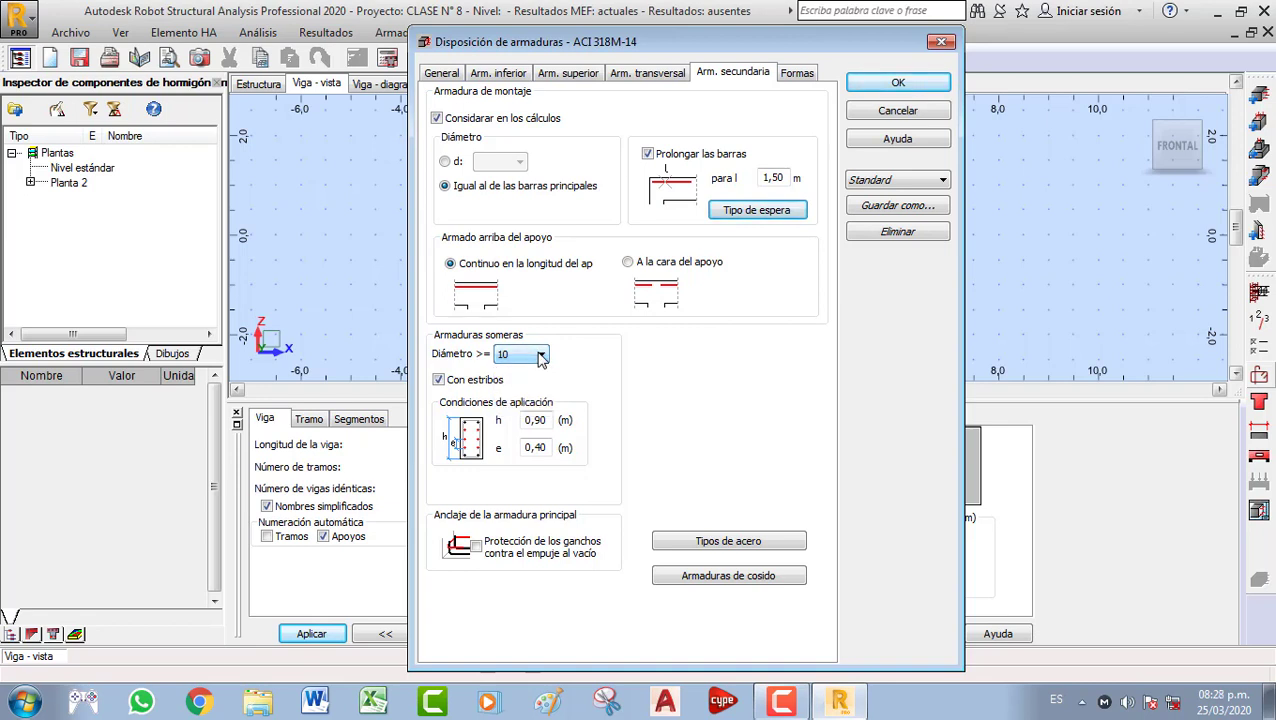
left_click(530, 357)
left_click(508, 372)
left_click(541, 357)
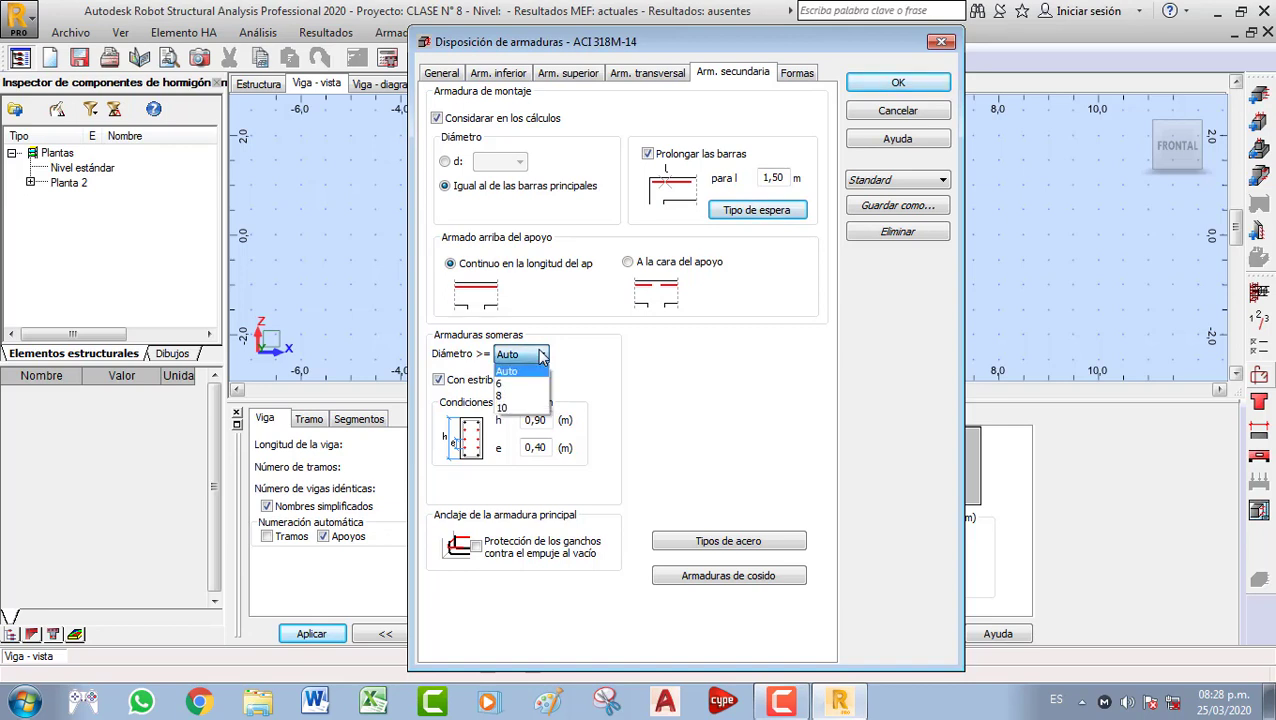
left_click(541, 357)
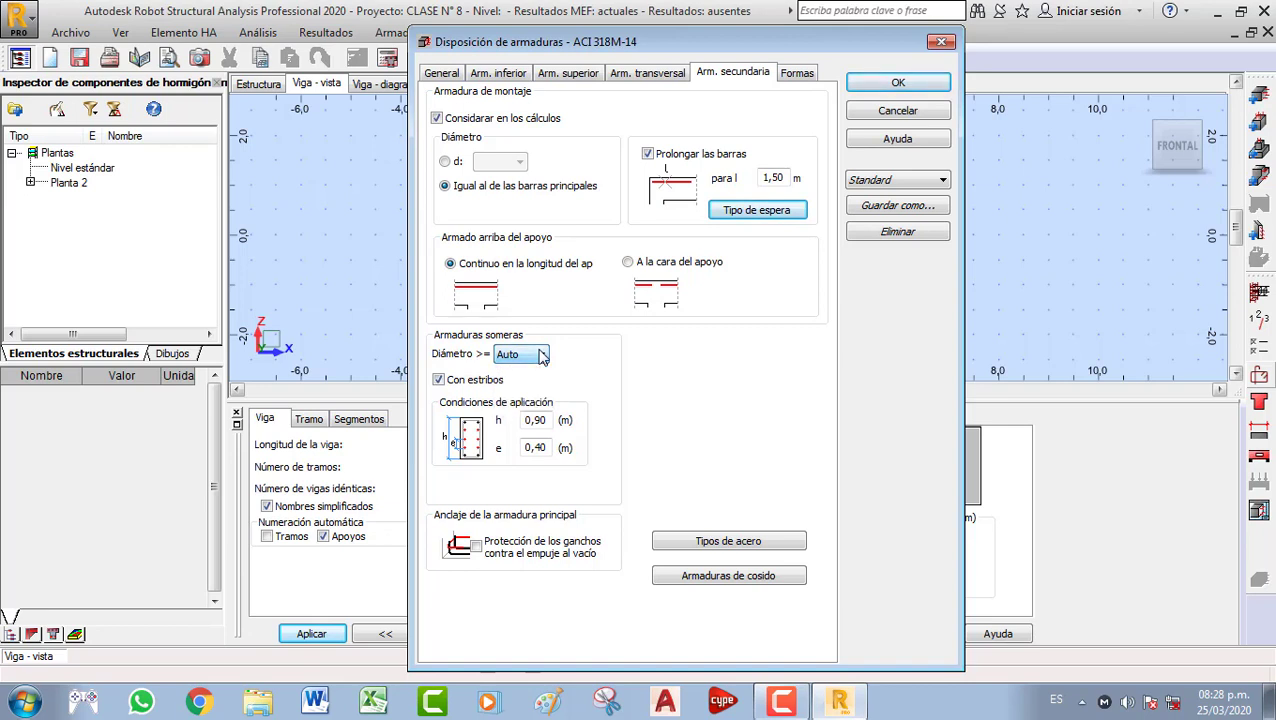
Turn off stirrups for the skin reinforcement and set its application conditions to h 0.60 m and e 0,25 m
left_click(439, 381)
double_click(548, 420)
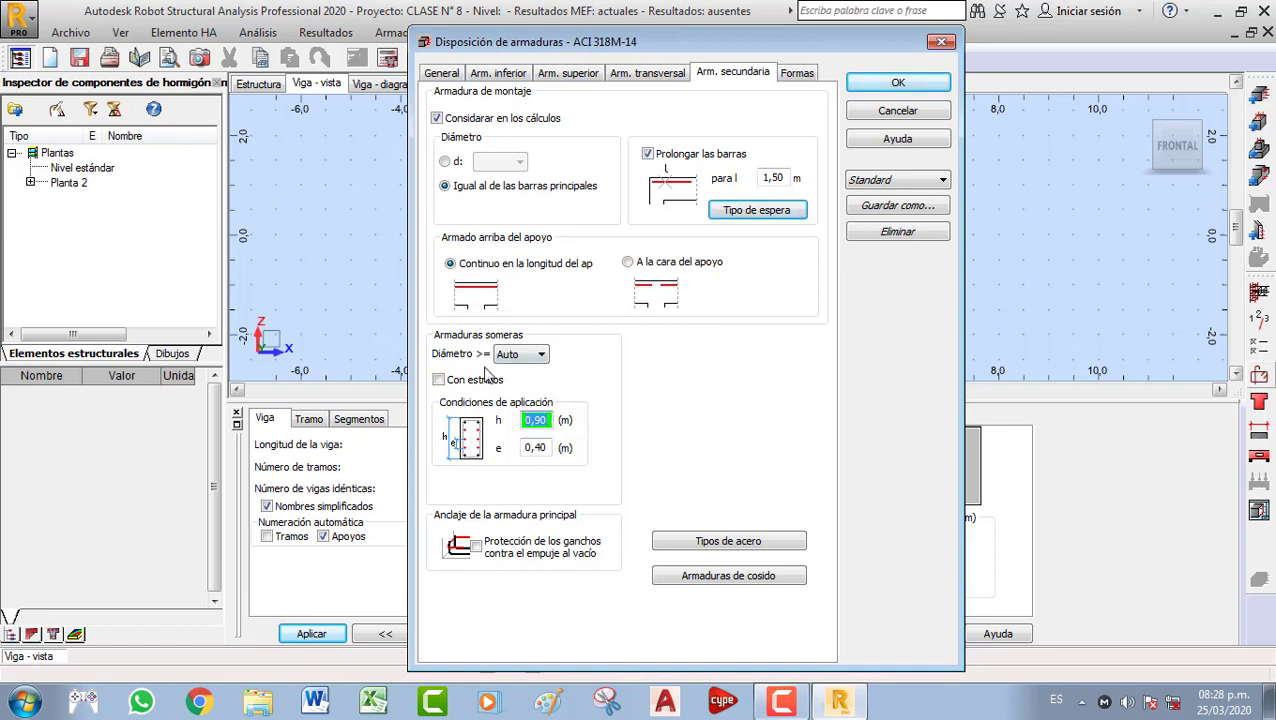
left_click(545, 449)
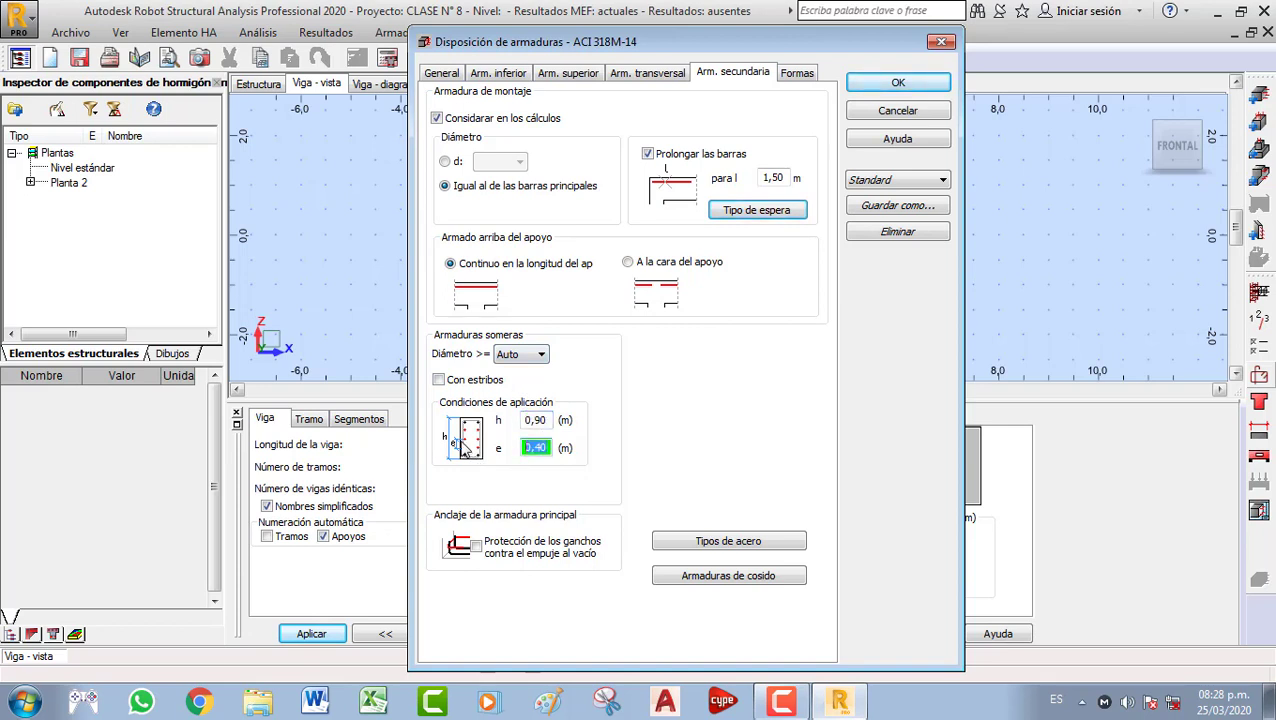
left_click(535, 420)
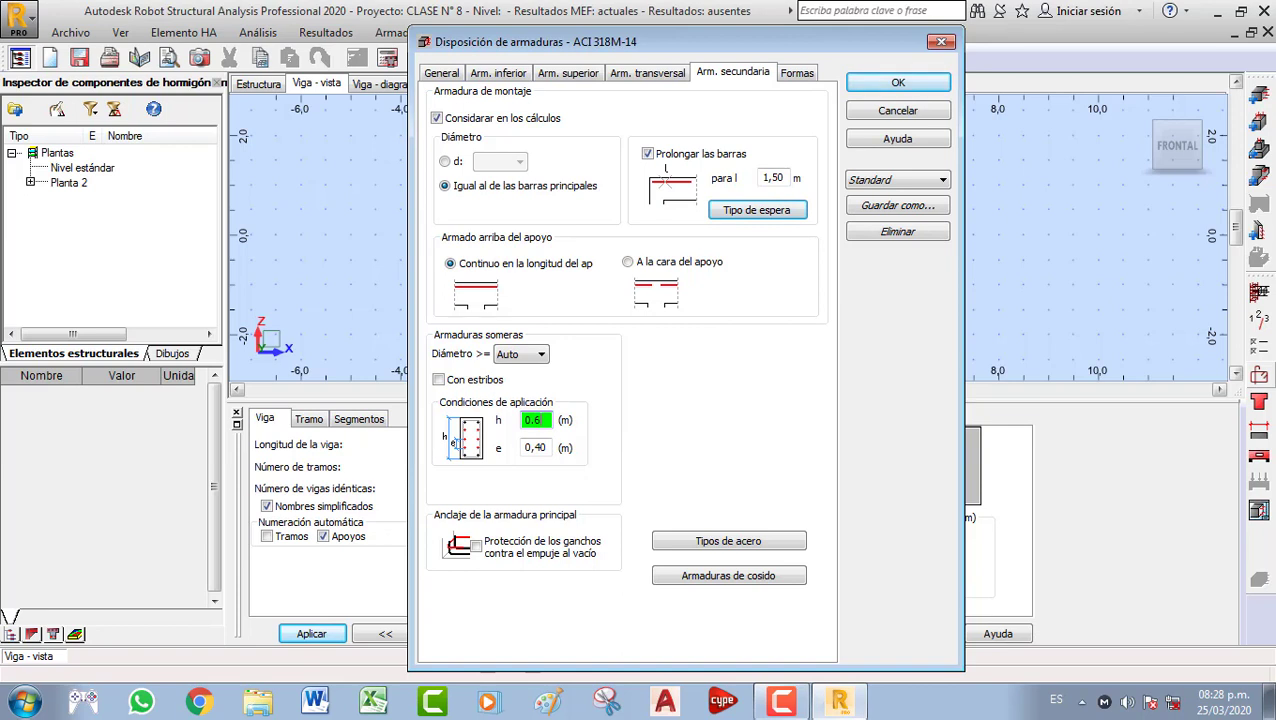
left_click(538, 447)
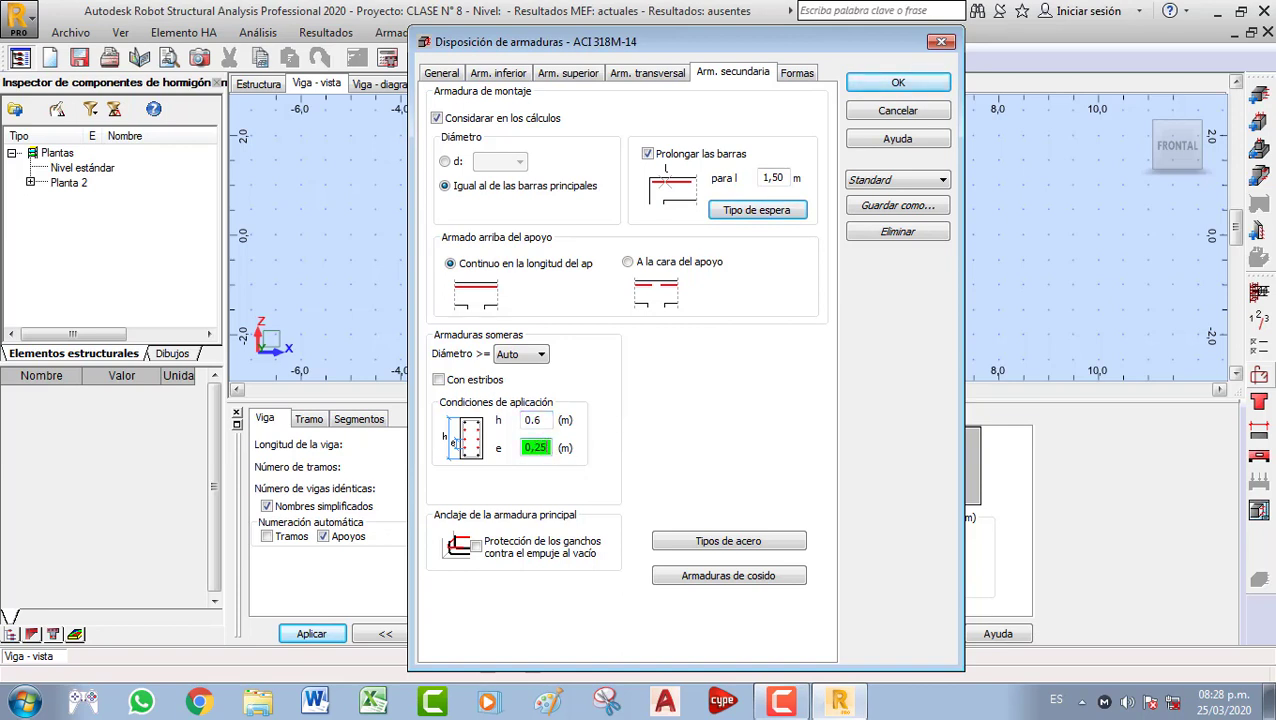
left_click(545, 420)
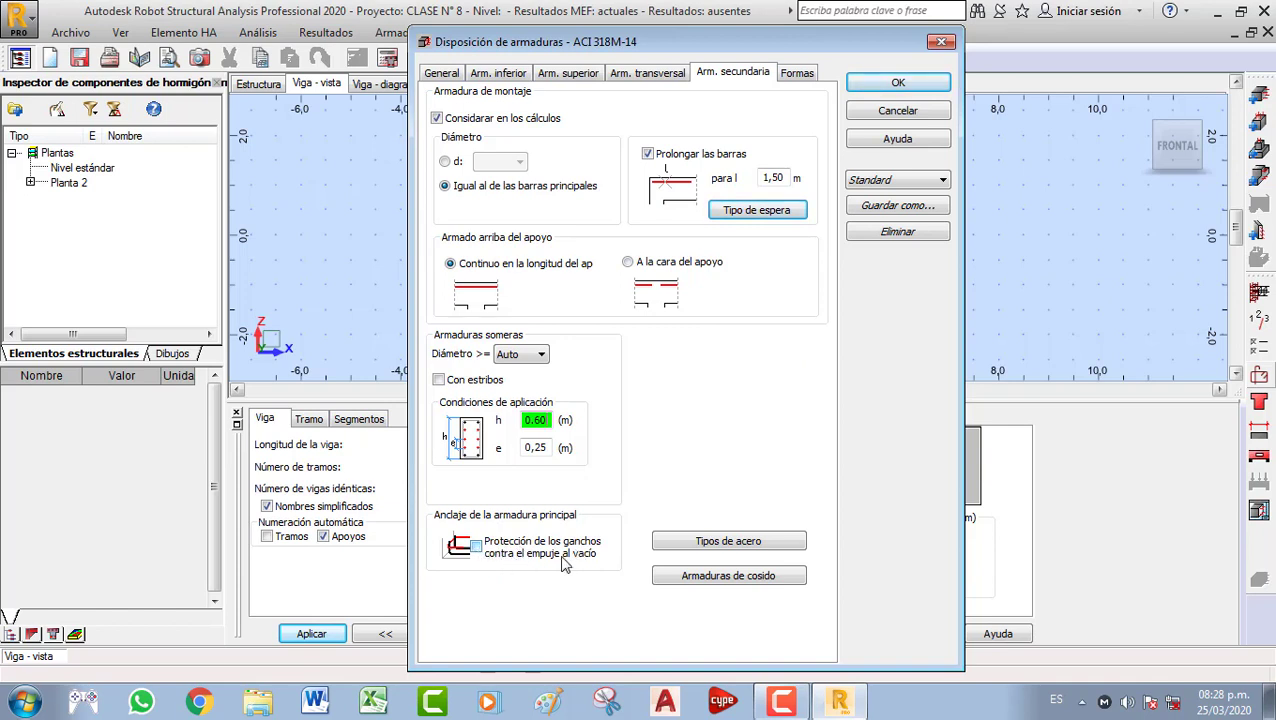
Review the steel types for secondary reinforcement and the stitching reinforcement (armaduras de cosido) settings without changing them
left_click(692, 543)
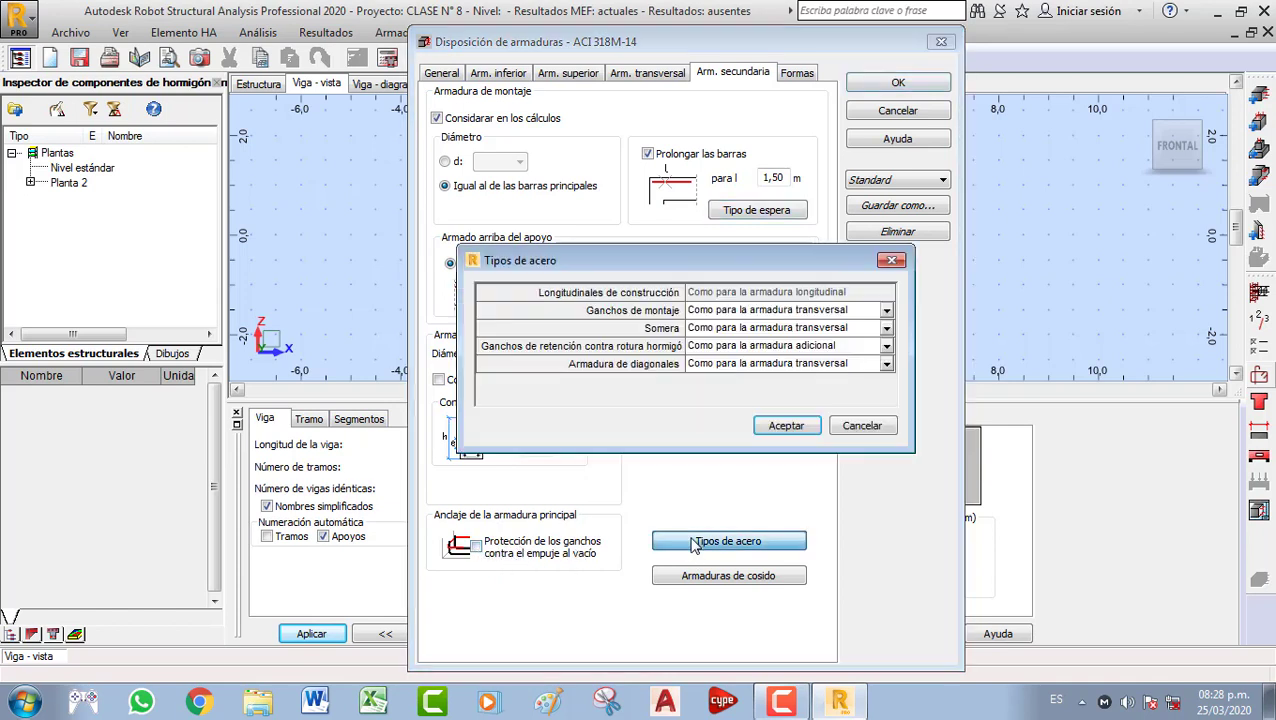
left_click(887, 313)
left_click(887, 313)
left_click(891, 260)
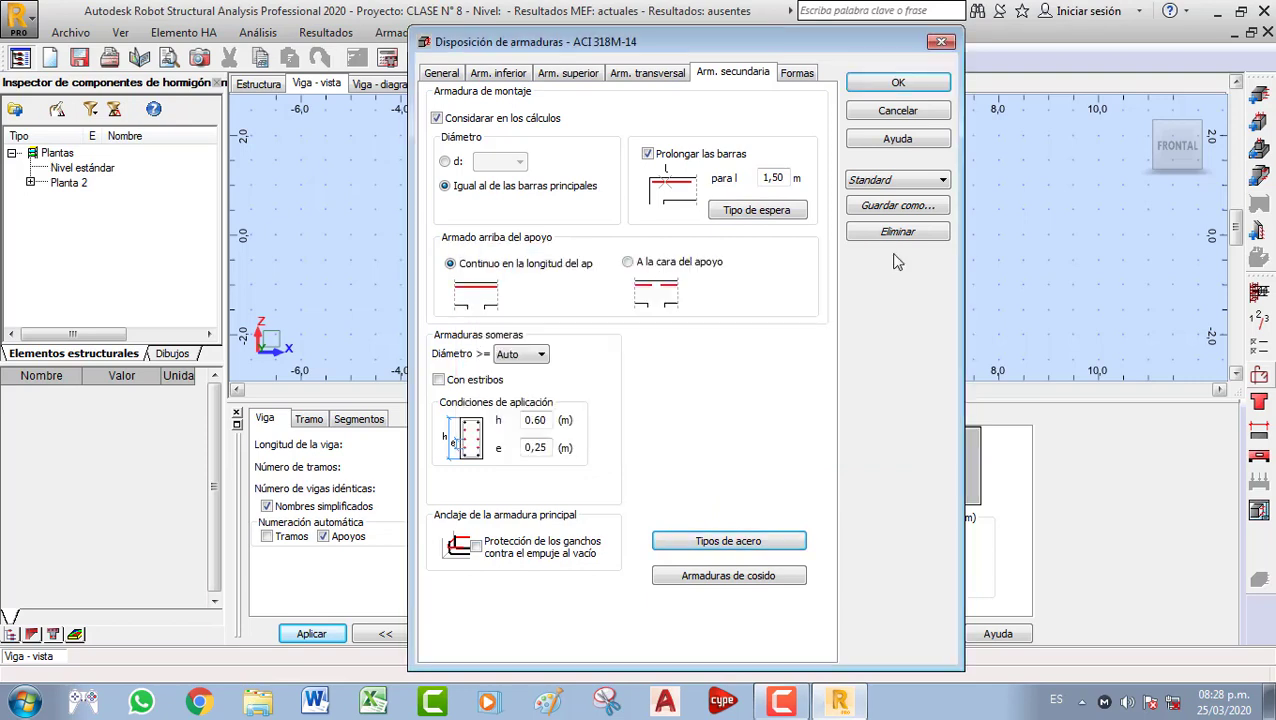
left_click(727, 578)
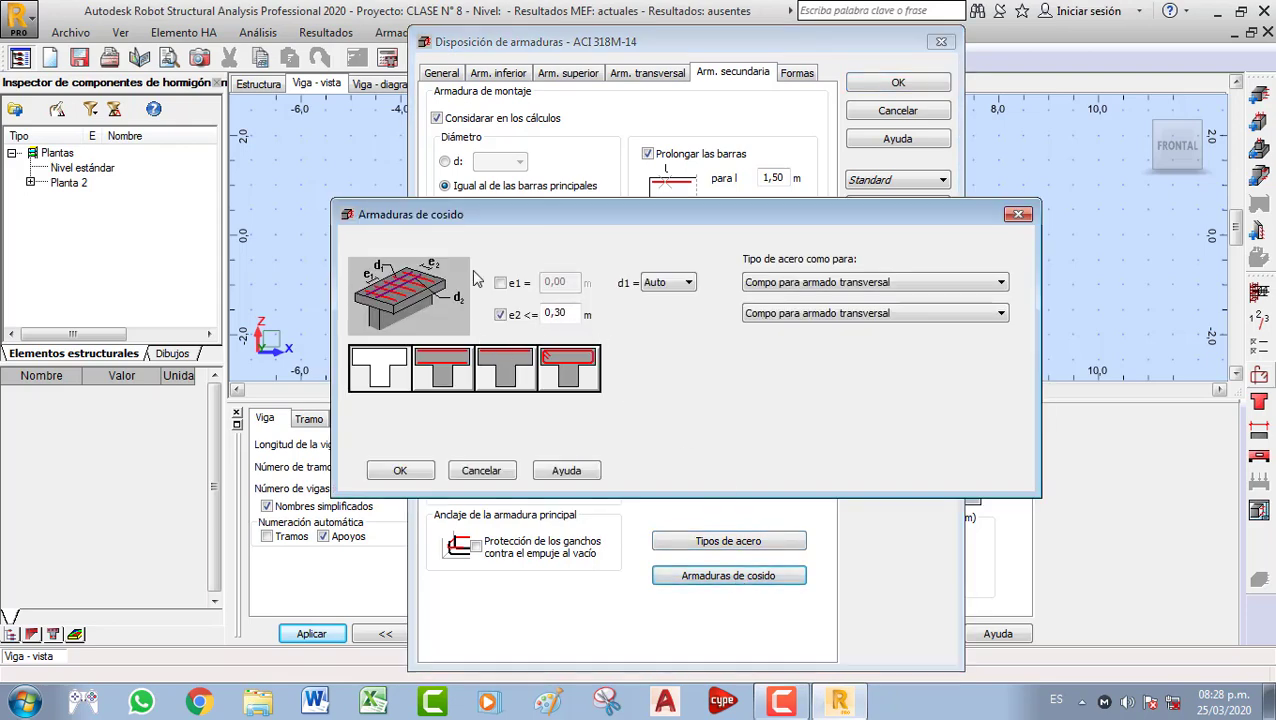
left_click(1017, 214)
Examine the reinforcement shapes for main, secondary and anchorage bars and for stirrups, including the available main bar and stirrup forms
left_click(806, 76)
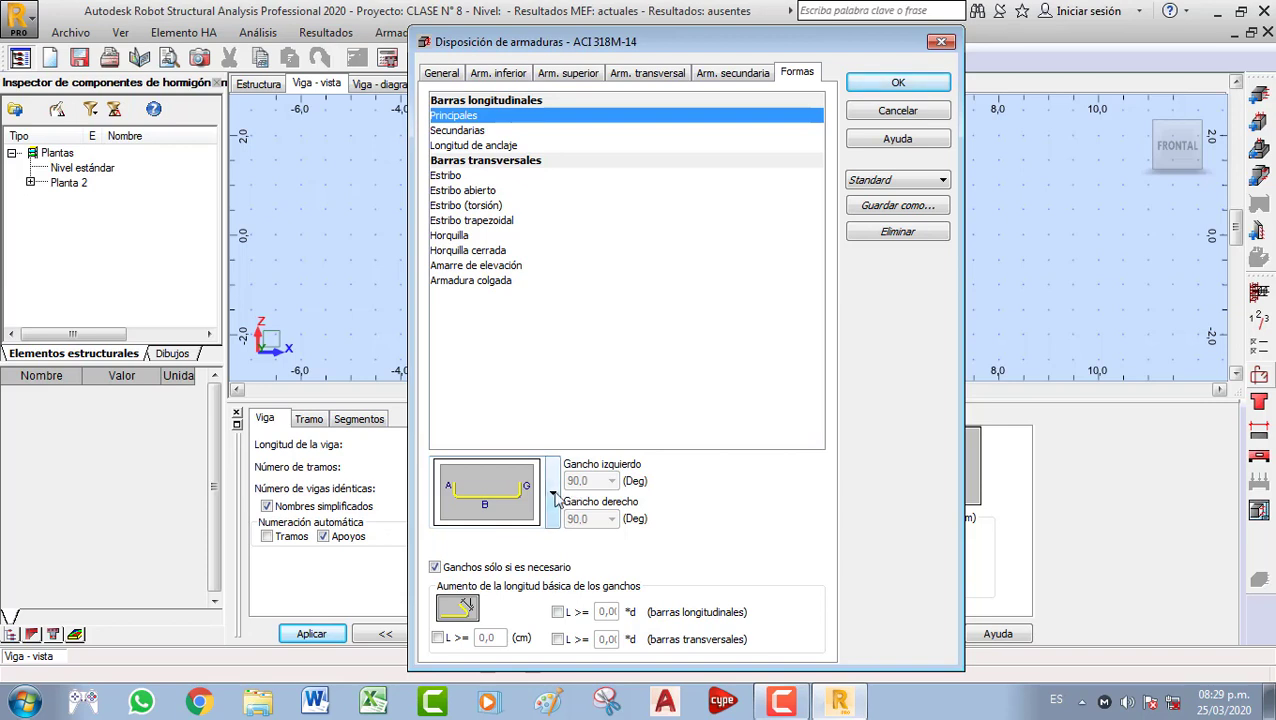
left_click(552, 493)
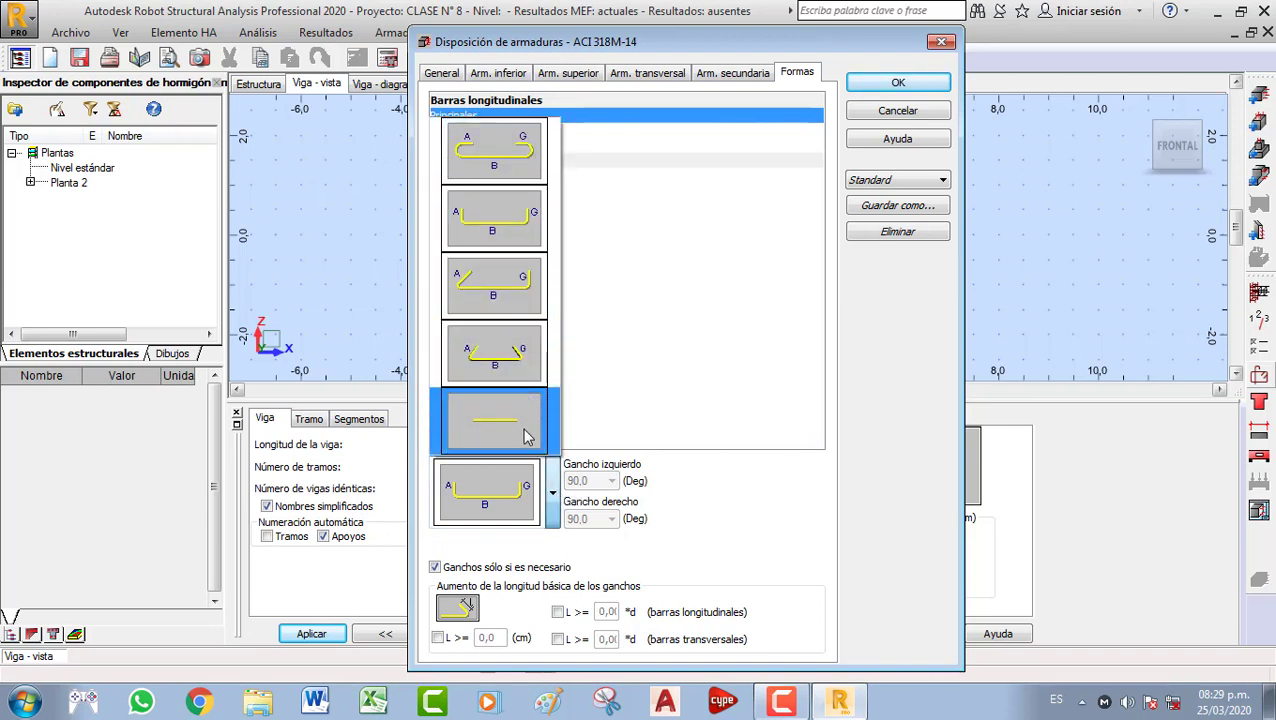
left_click(692, 347)
left_click(486, 131)
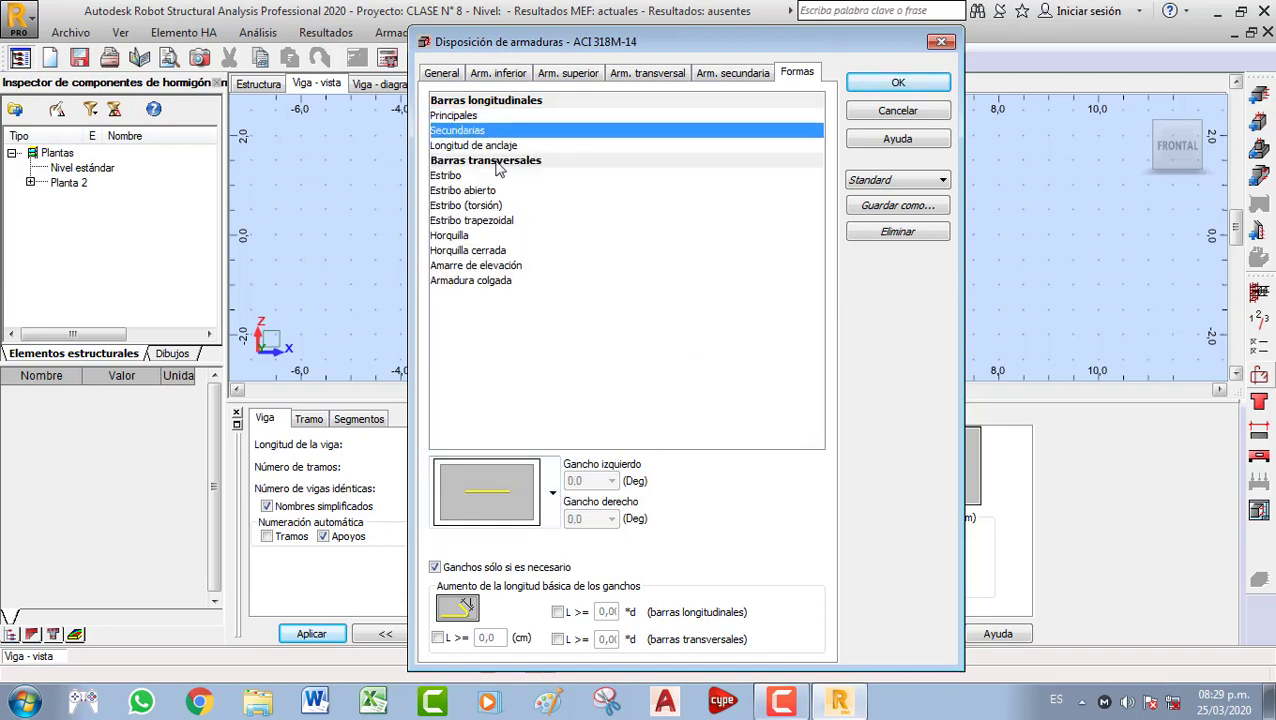
left_click(492, 145)
left_click(474, 177)
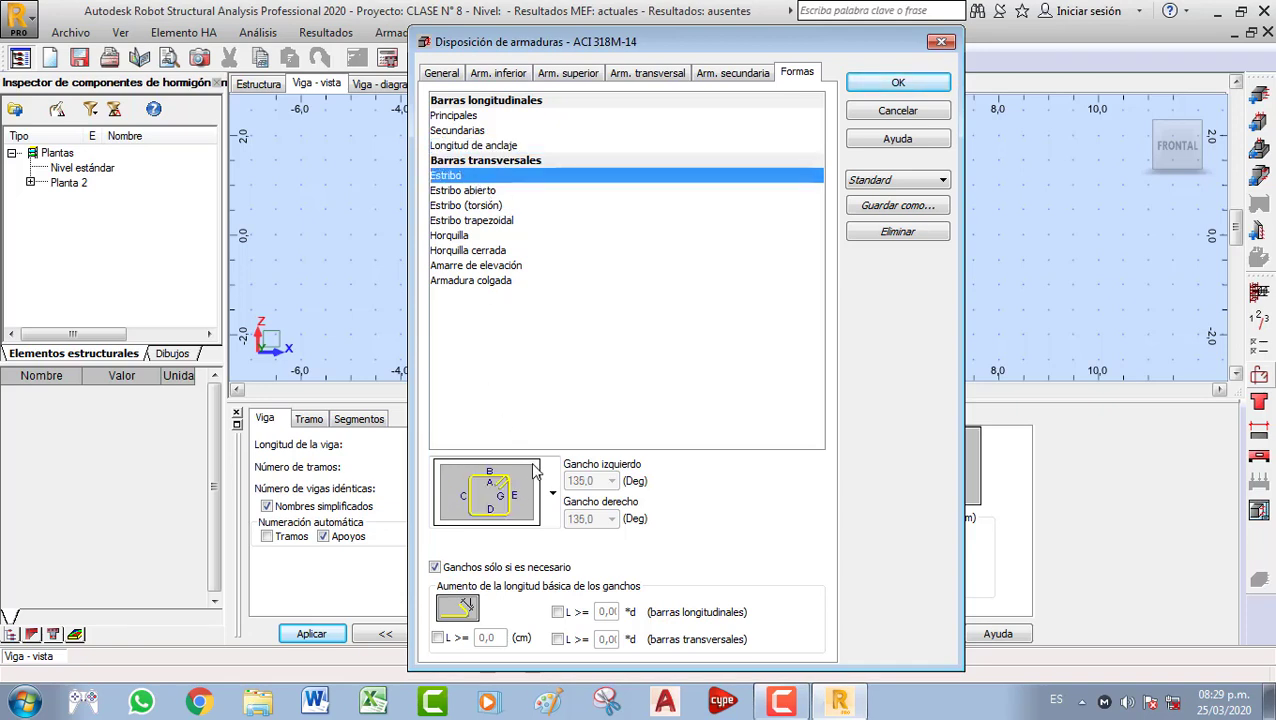
left_click(551, 494)
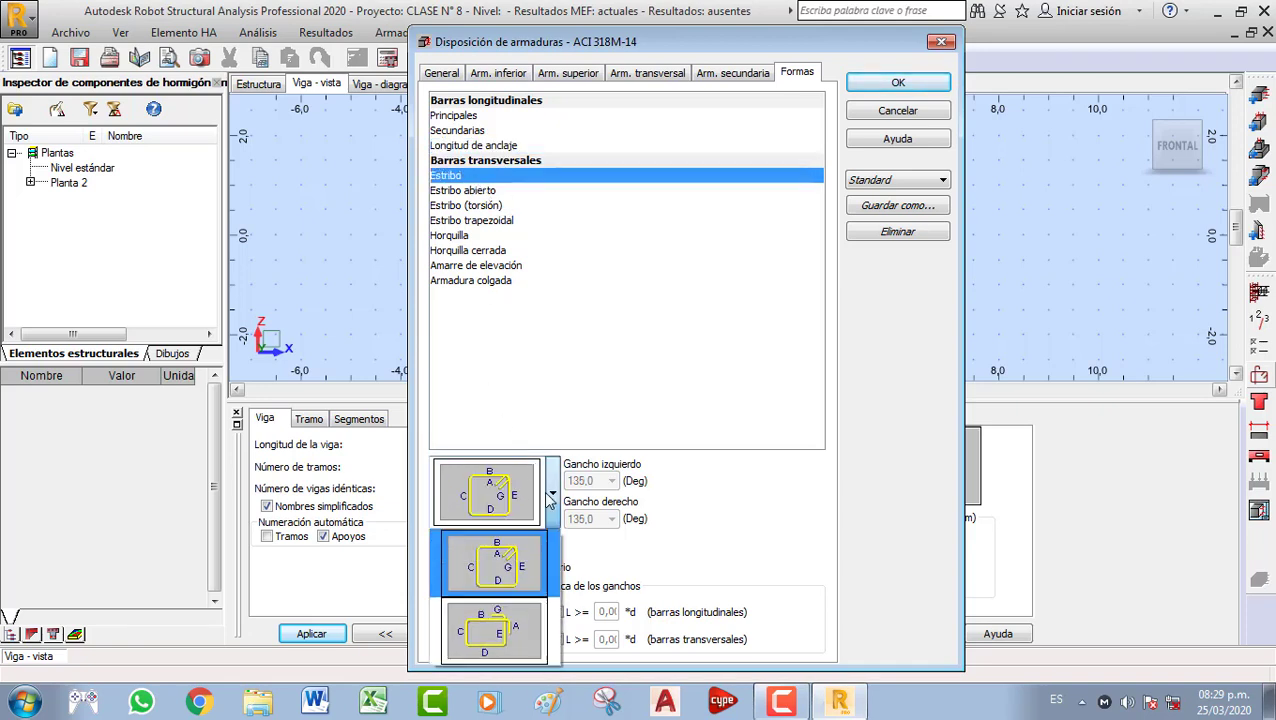
left_click(553, 422)
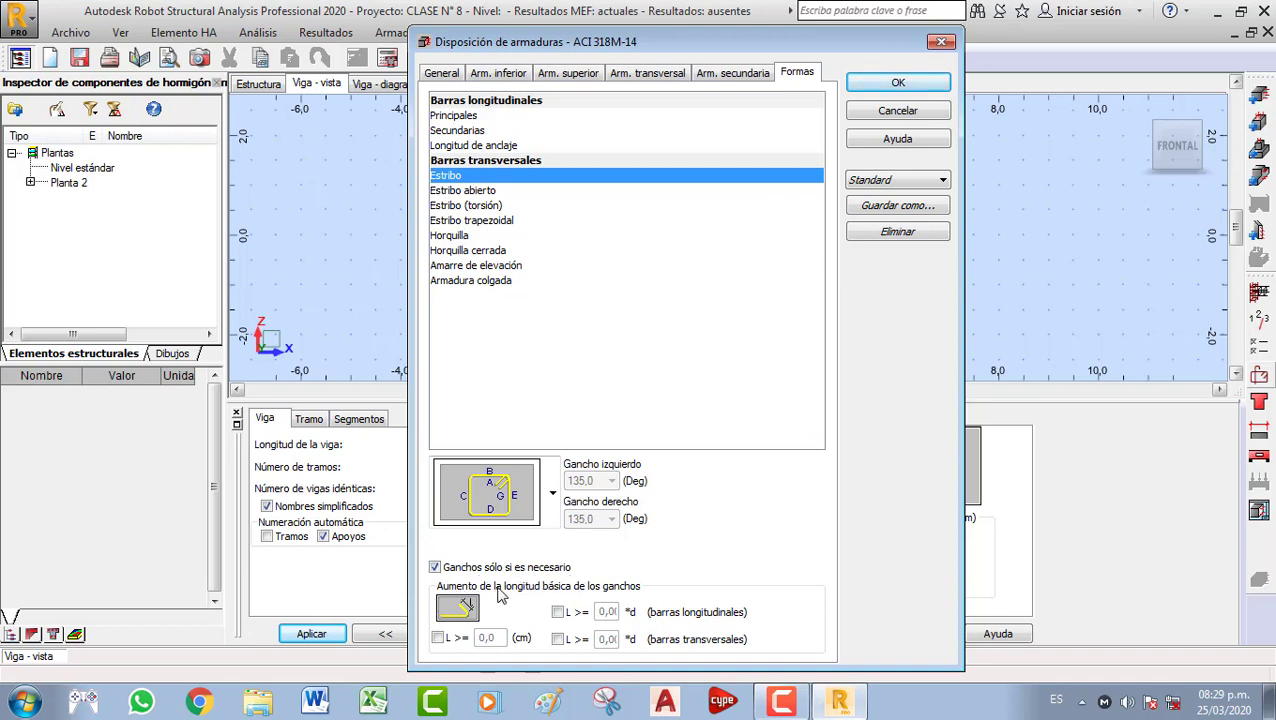
Try enabling minimum hook lengths in centimetres and as a multiple of the longitudinal bar diameter
left_click(437, 638)
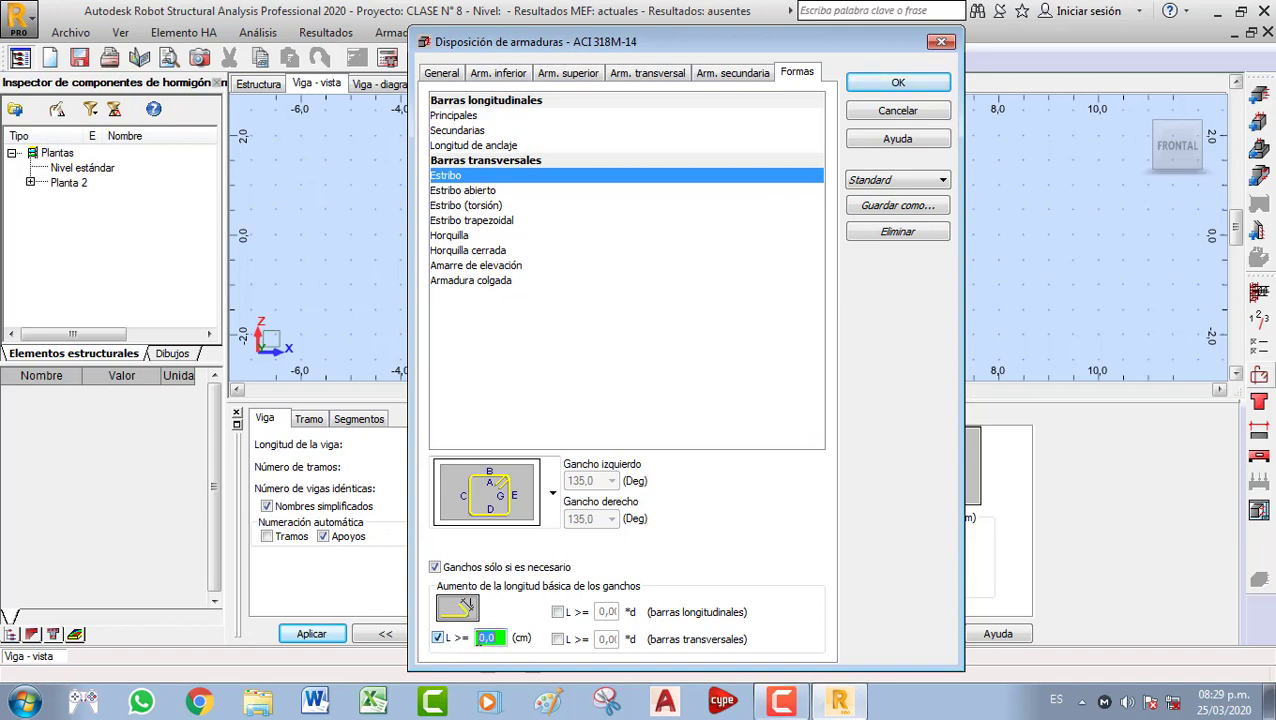
left_click(437, 638)
left_click(557, 612)
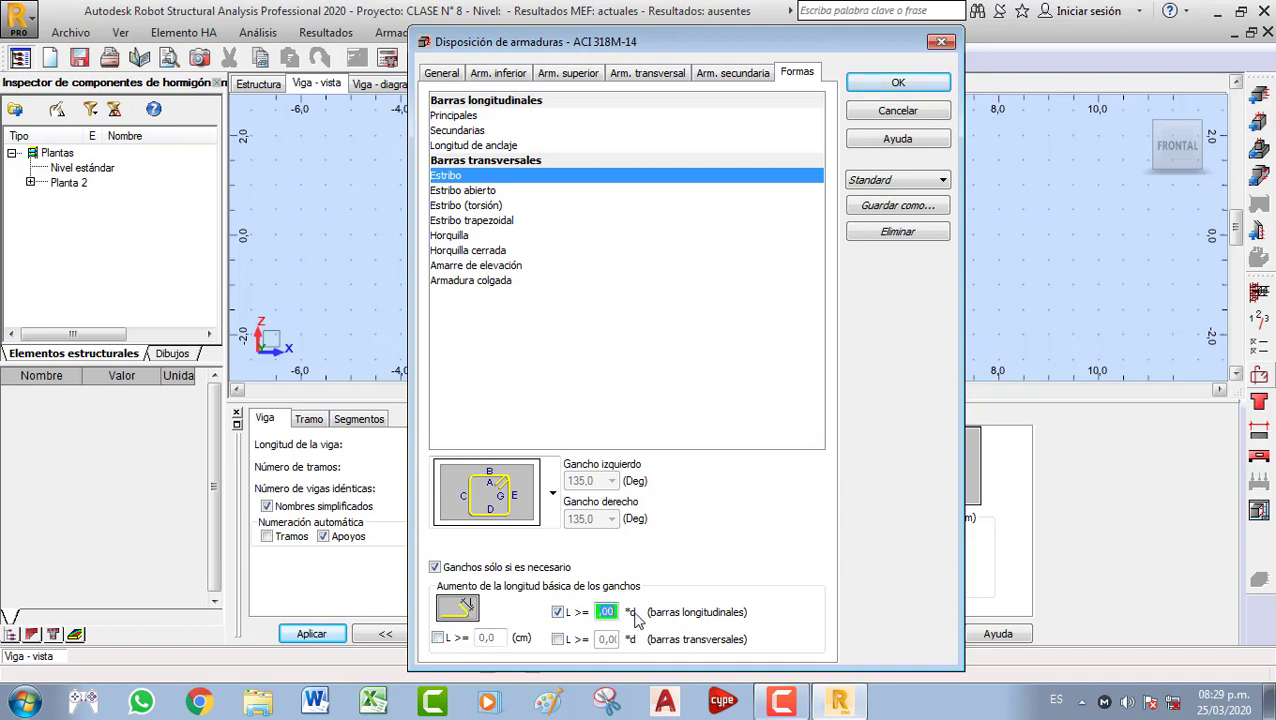
left_click(557, 612)
Save the reinforcement layout settings as VIGA_AR and accept them for the beam
left_click(900, 206)
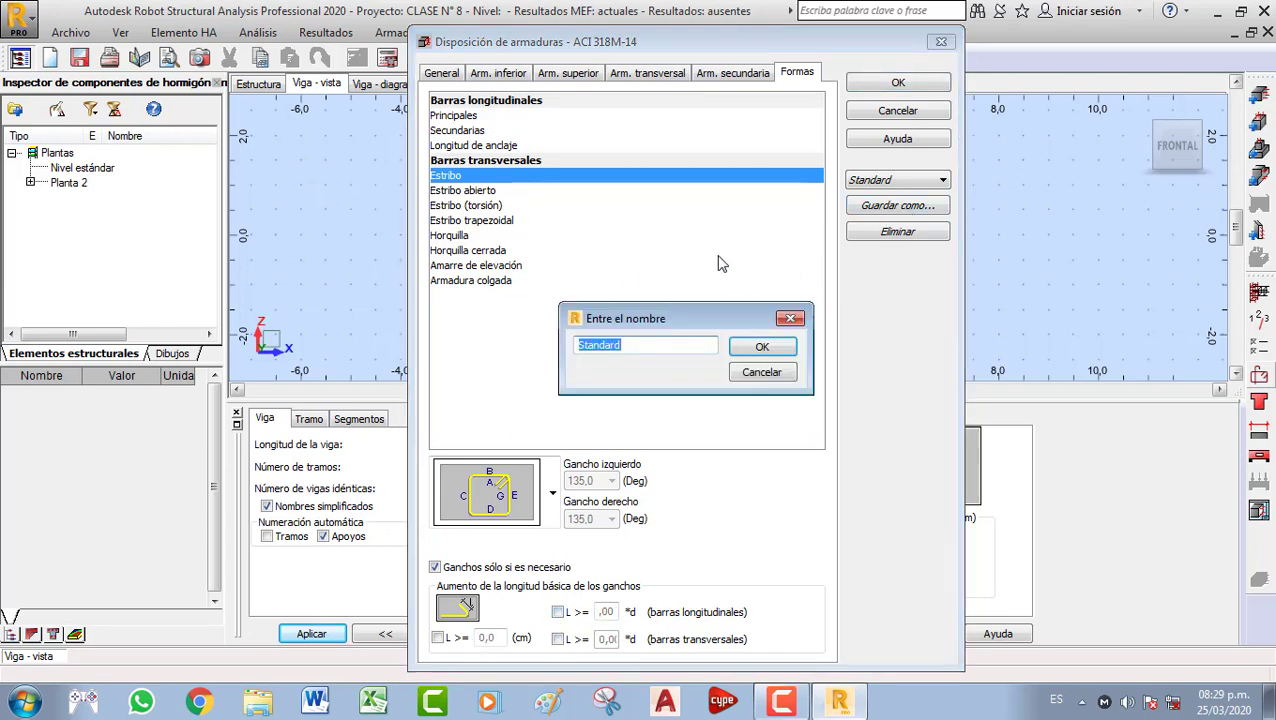
type("A")
type("IGA_AR")
left_click(762, 346)
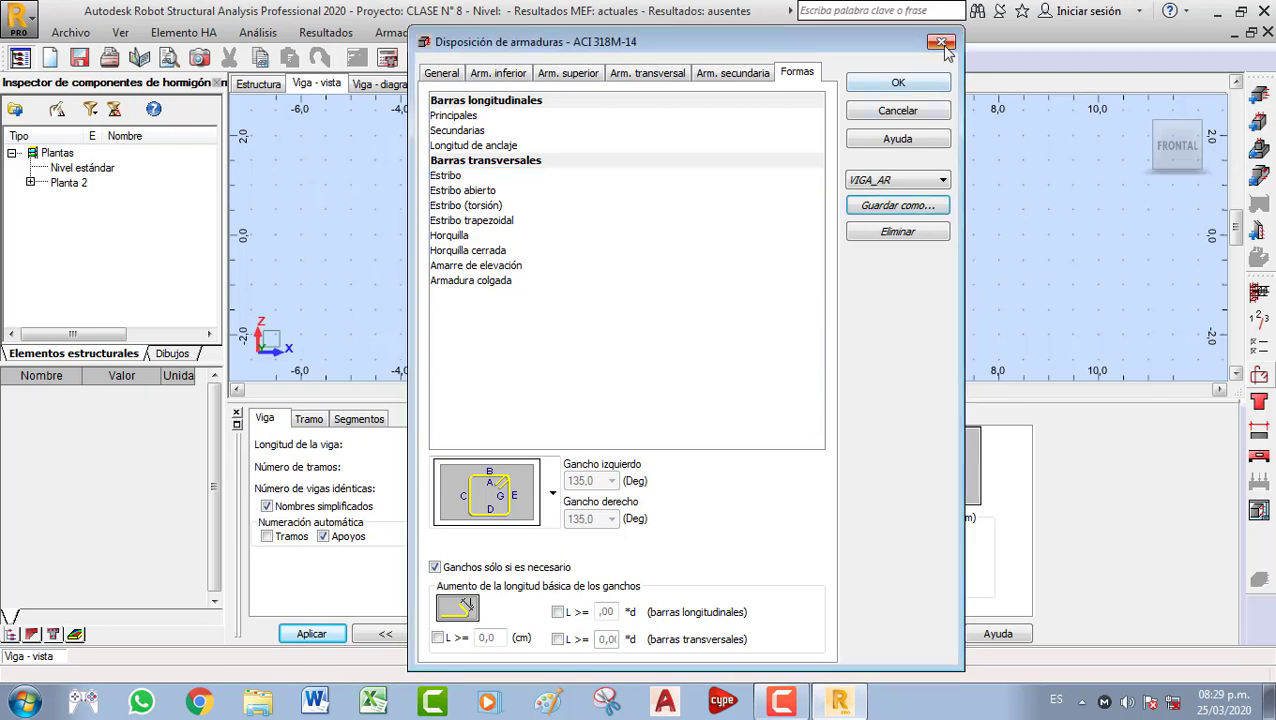
left_click(903, 84)
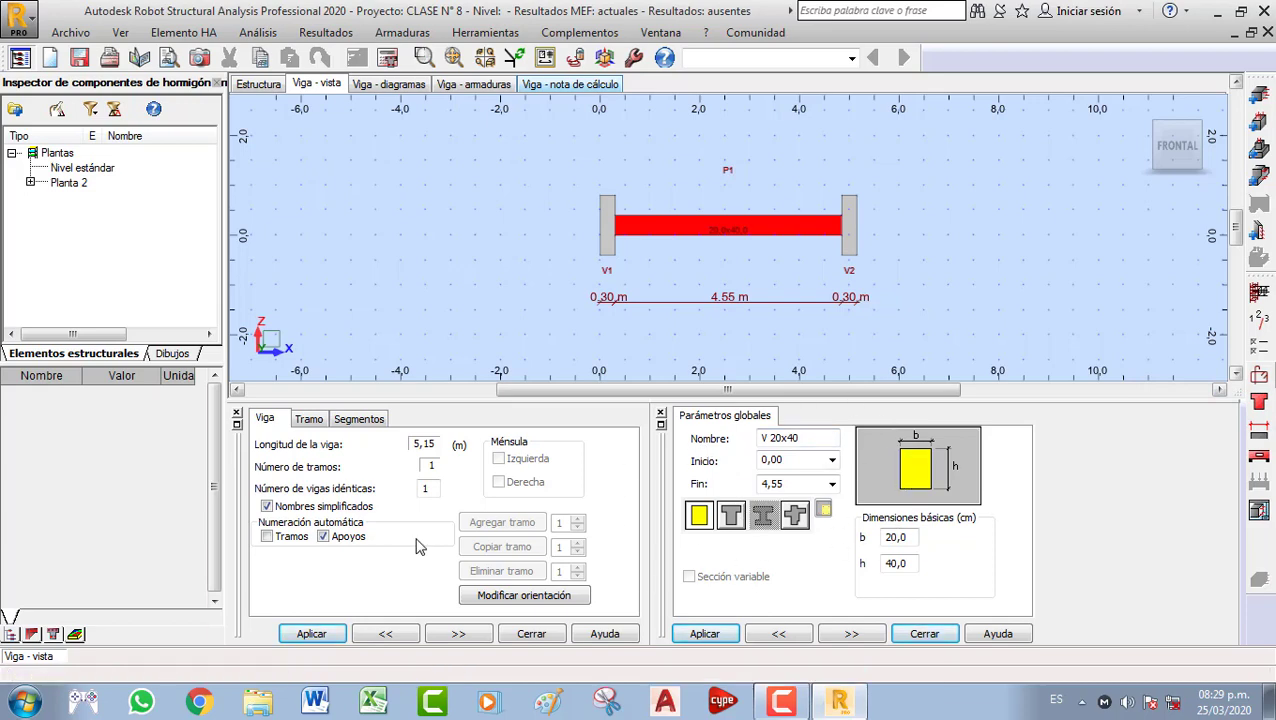
Review the beam's span and segment definitions, returning to its general beam data
left_click(309, 419)
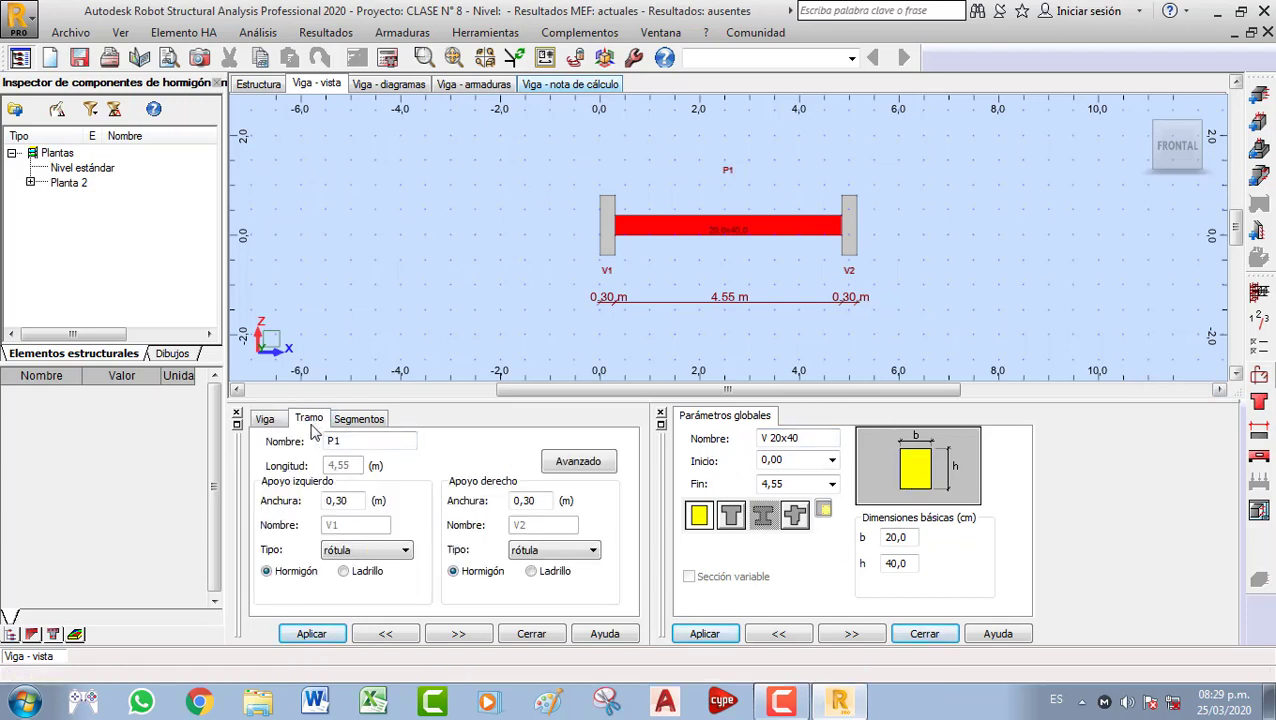
left_click(362, 419)
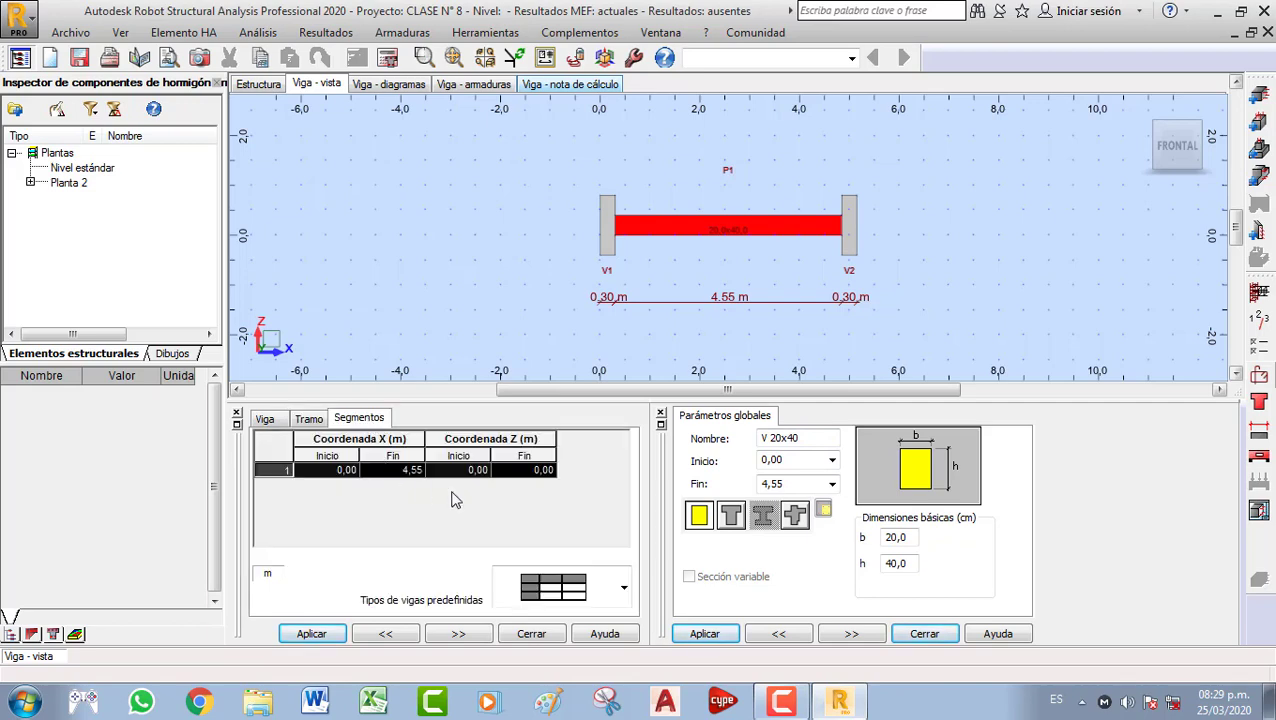
left_click(272, 420)
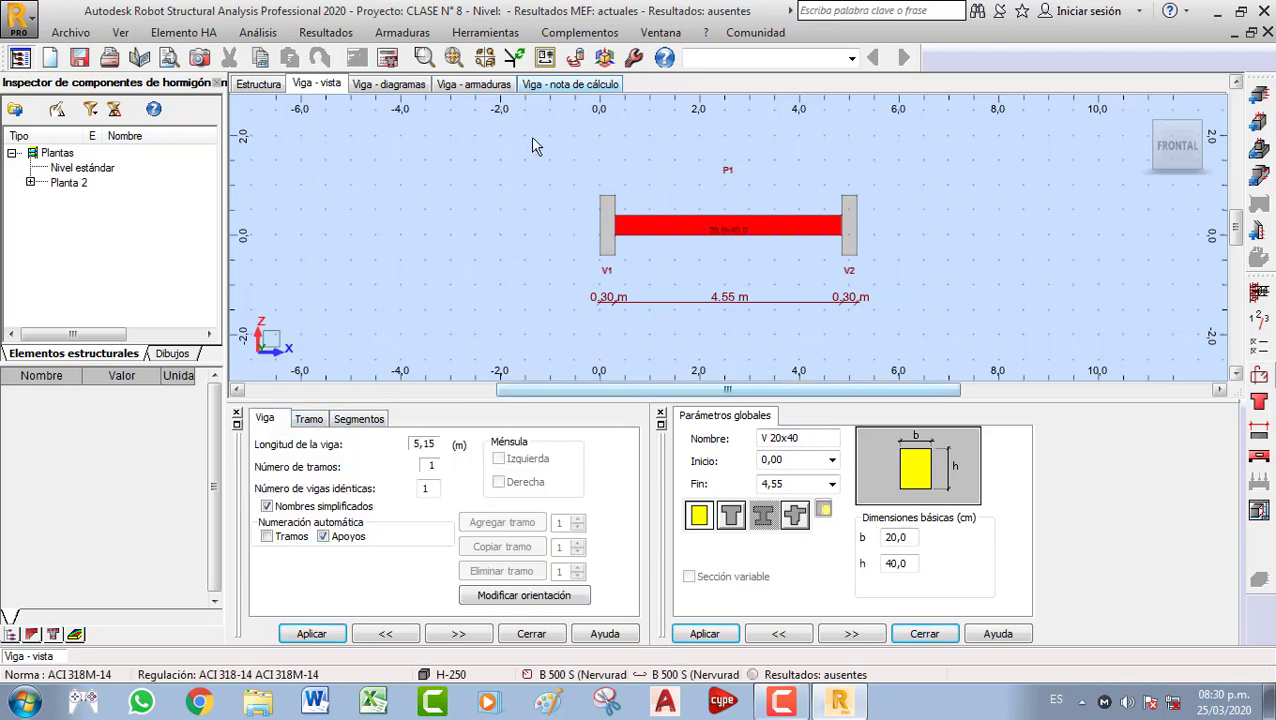
Calculate the beam's reinforcement and display the beam diagrams
left_click(389, 60)
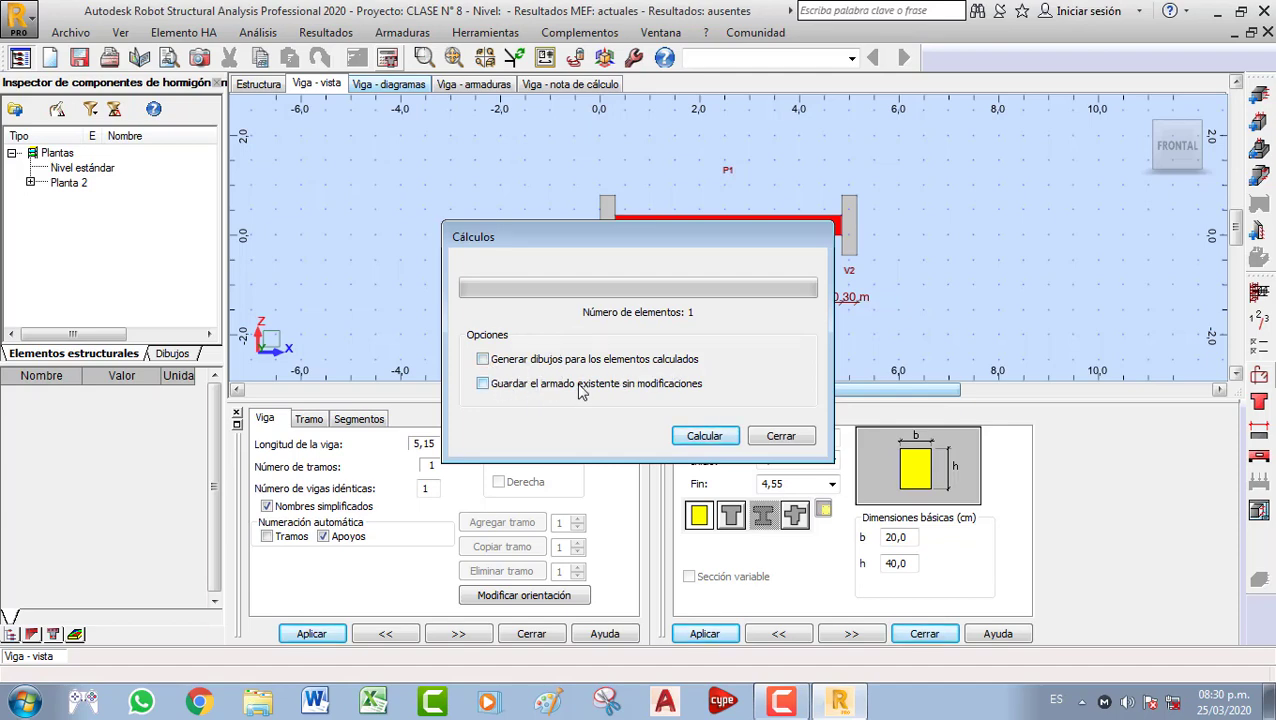
left_click(705, 437)
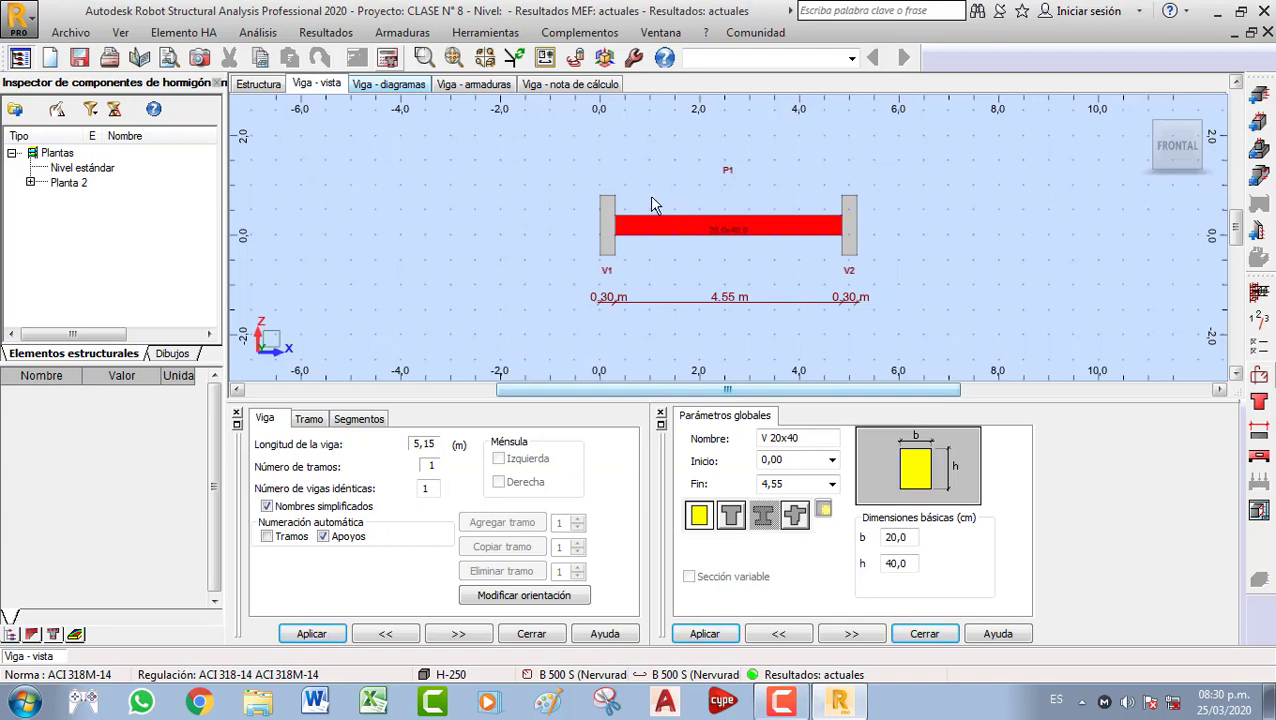
left_click(388, 85)
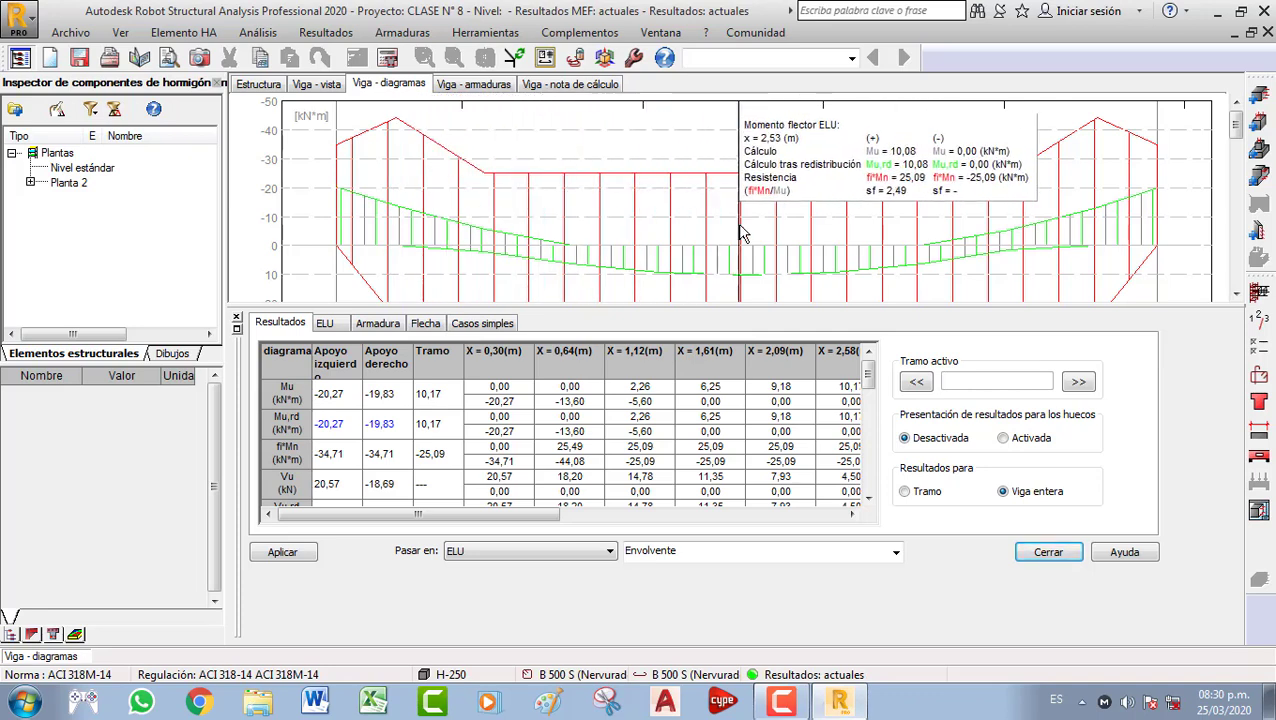
Enlarge the diagram area and examine the ELU bending moment diagram along the beam
scroll(765, 224, "down", 1)
scroll(772, 223, "down", 1)
scroll(766, 223, "up", 2)
scroll(750, 223, "down", 1)
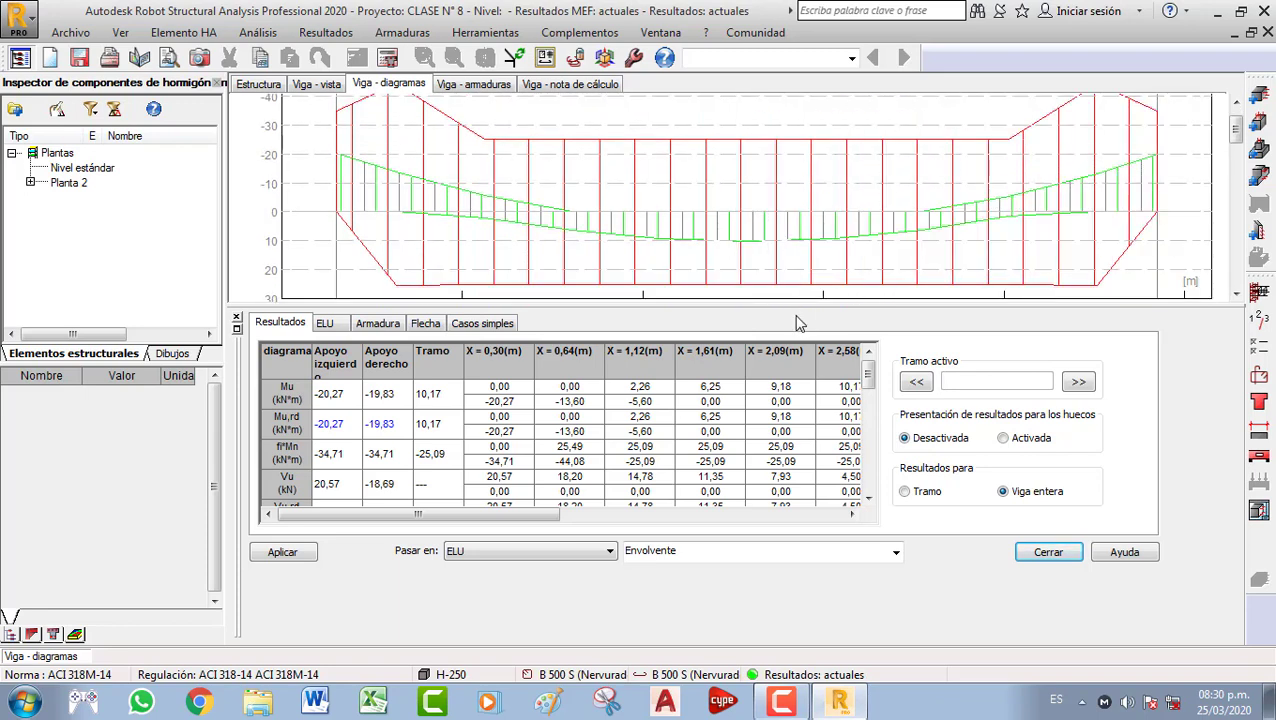
left_click_drag(797, 318, 750, 392)
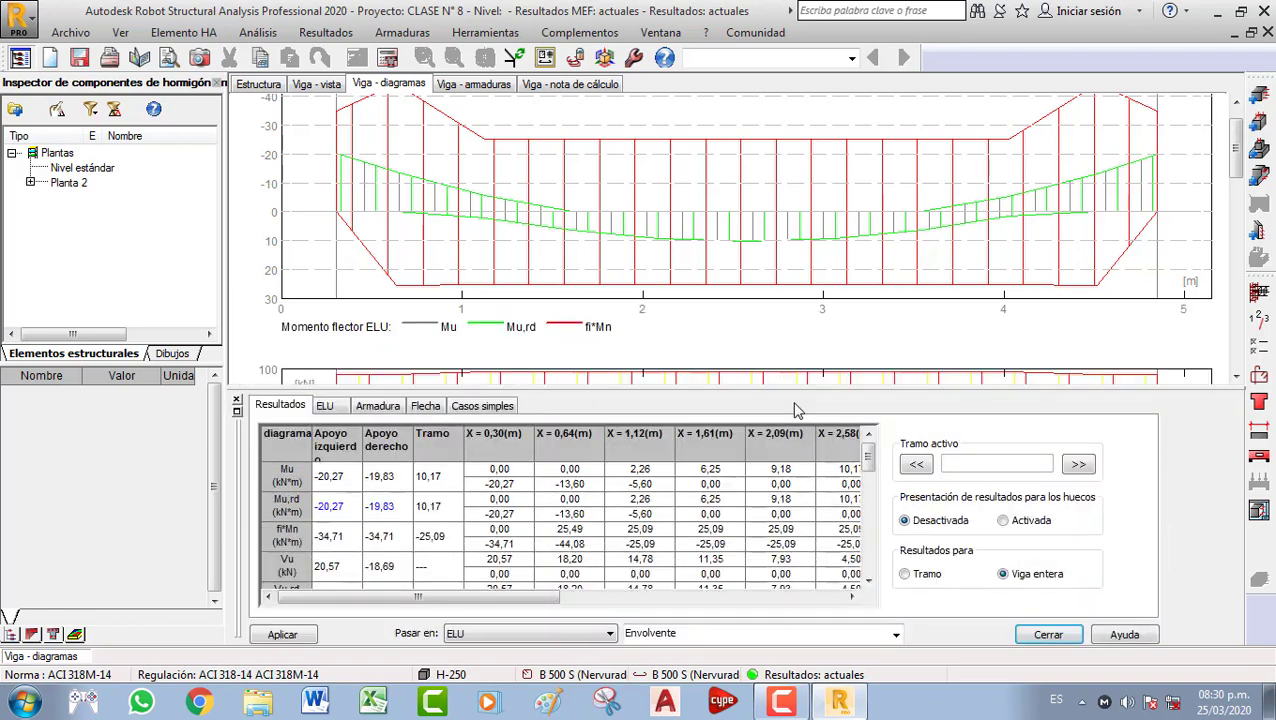
scroll(617, 288, "up", 1)
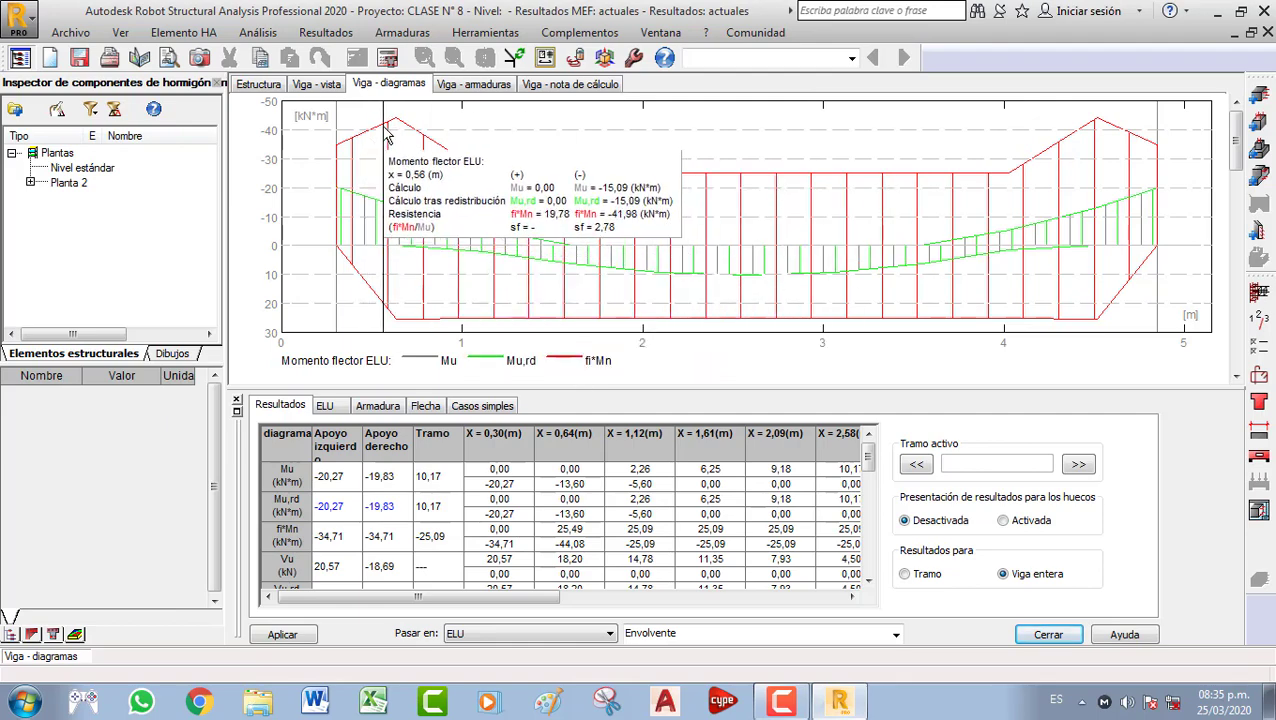
scroll(610, 225, "down", 5)
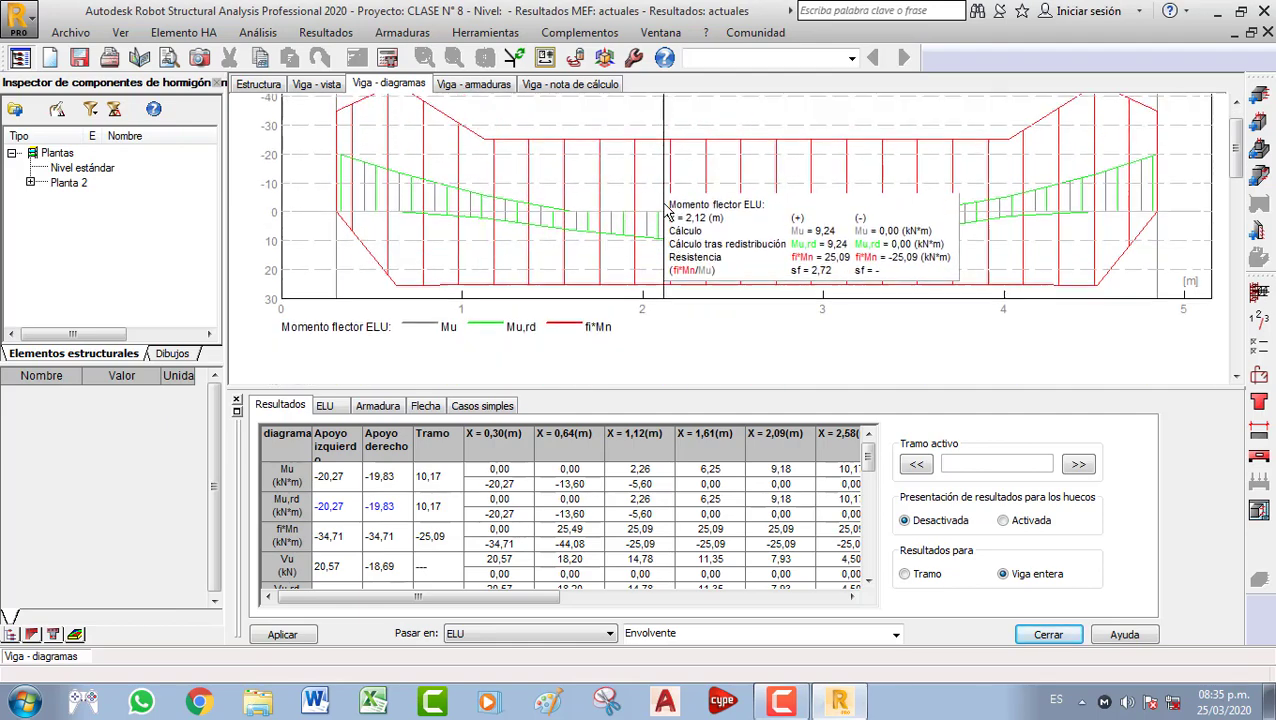
Examine the ELU shear force diagram along the beam, comparing the design and redistributed forces with the resistance and limit load curves
scroll(665, 243, "down", 4)
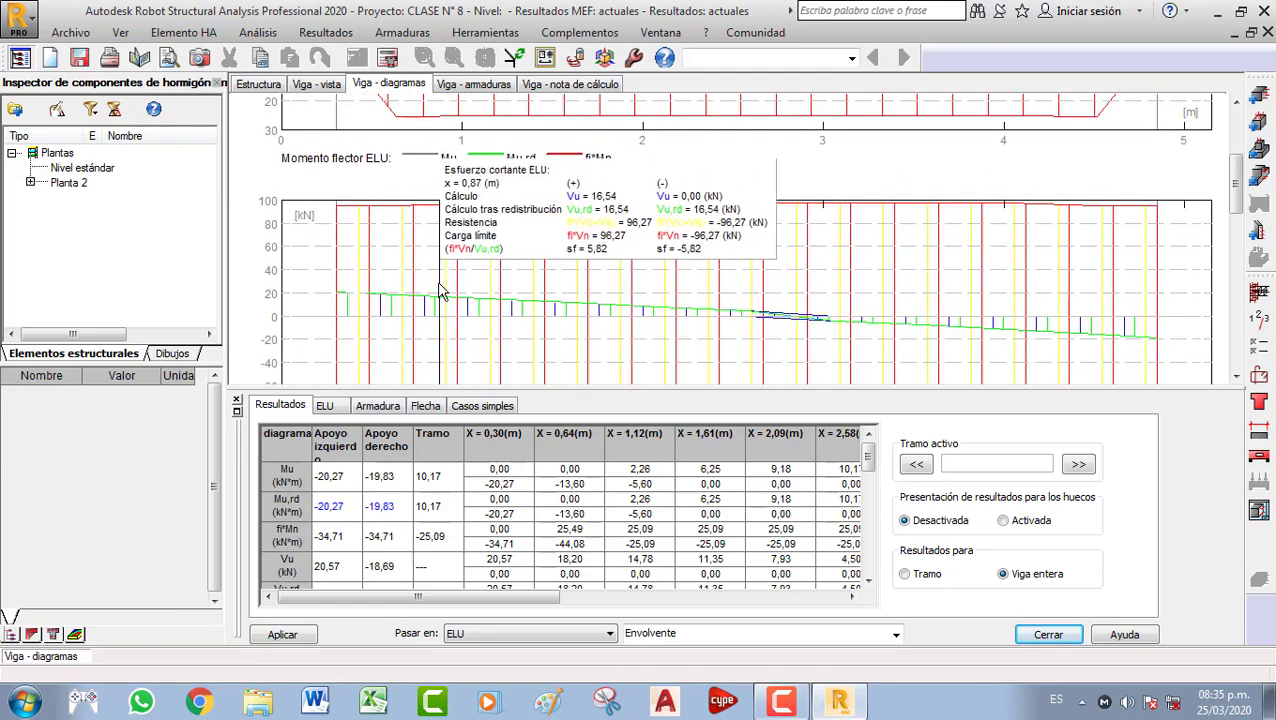
scroll(430, 320, "down", 2)
scroll(420, 322, "down", 2)
scroll(370, 295, "up", 6)
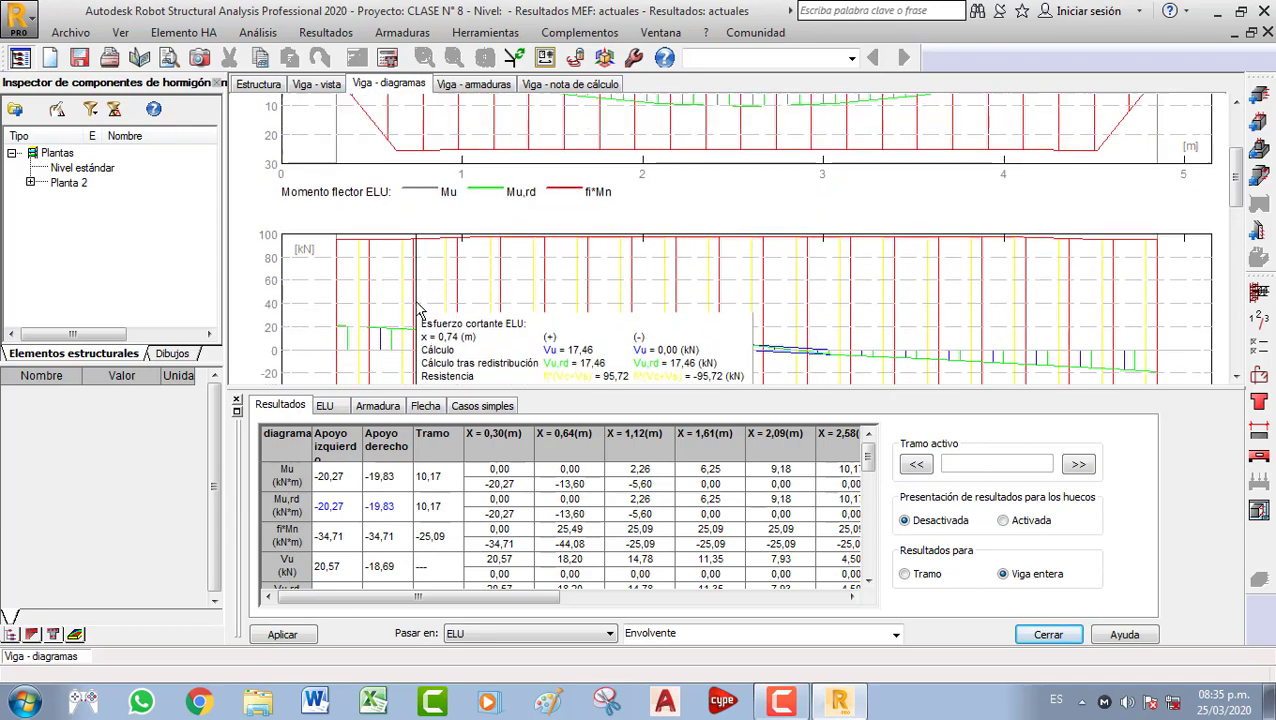
scroll(372, 278, "down", 6)
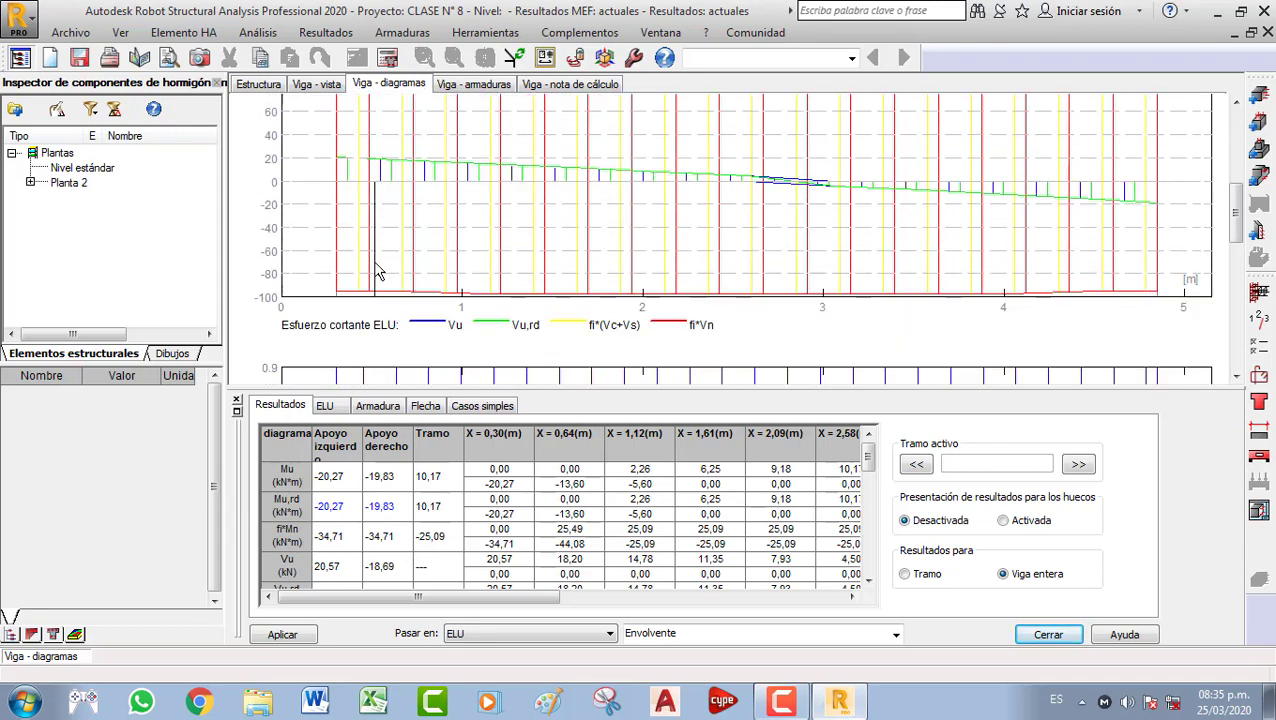
scroll(370, 280, "up", 2)
scroll(338, 290, "up", 1)
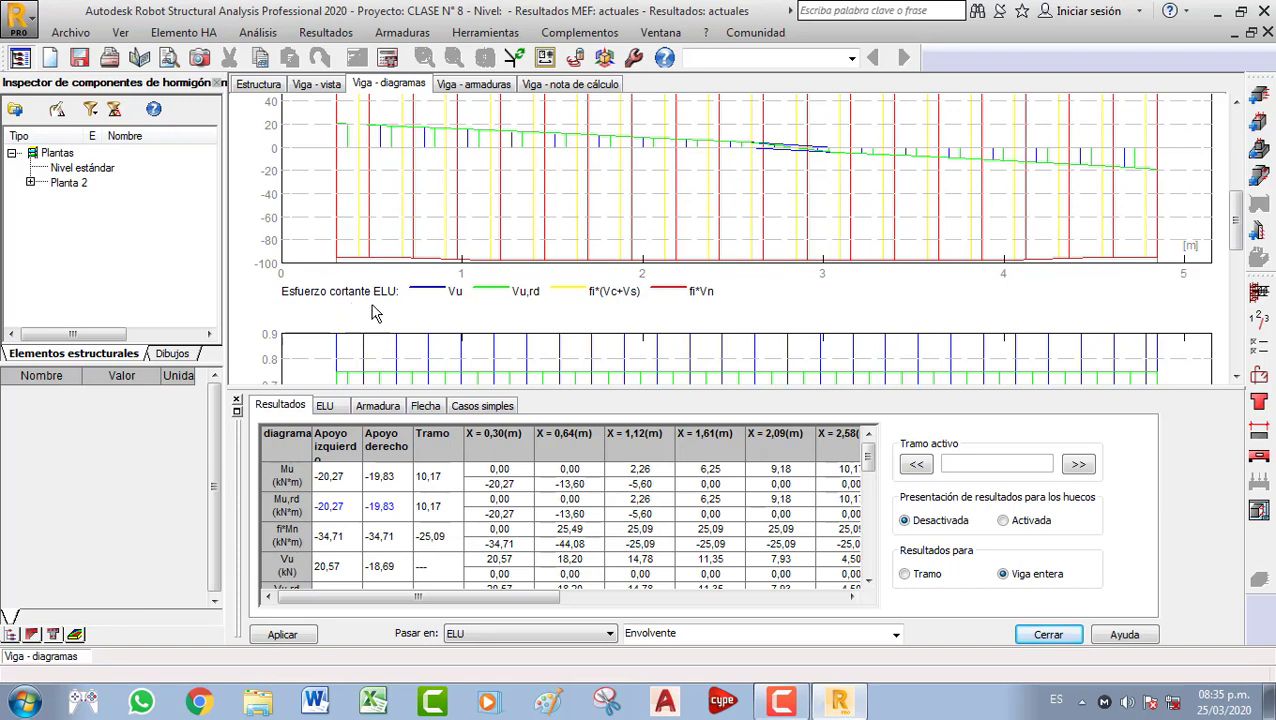
scroll(372, 313, "up", 2)
mouse_move(432, 330)
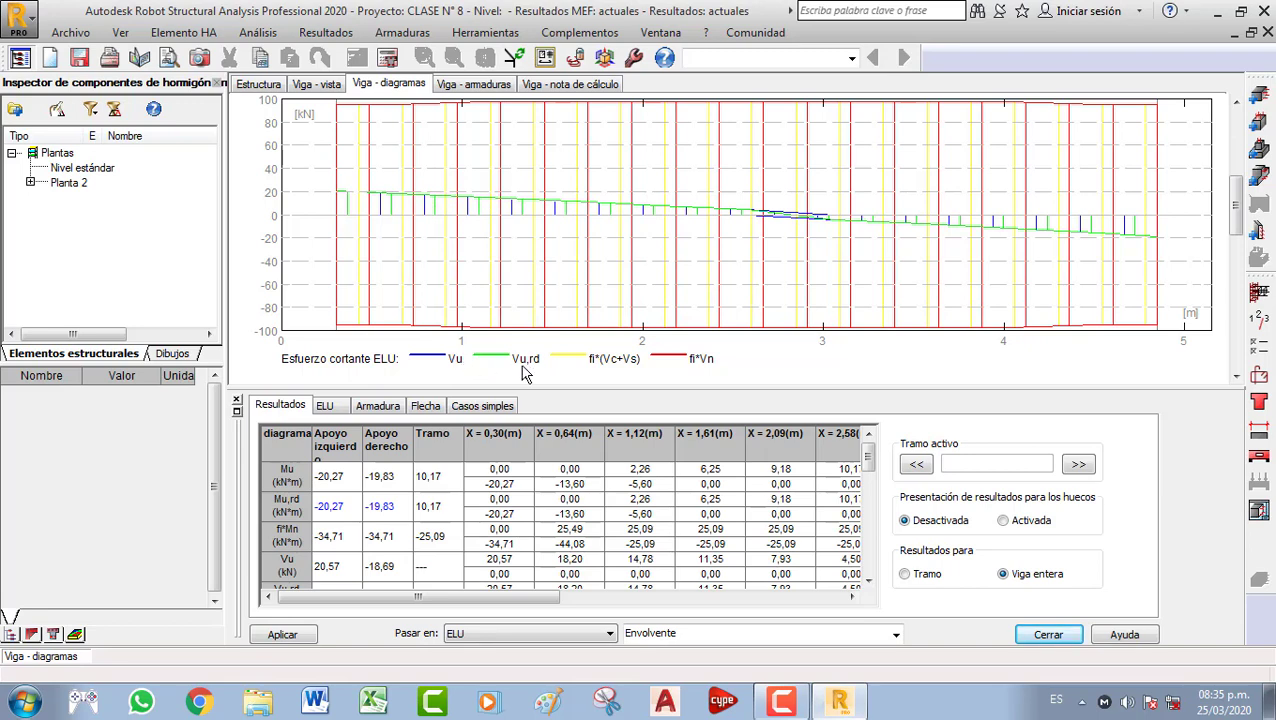
mouse_move(521, 292)
mouse_move(628, 292)
scroll(628, 292, "up", 1)
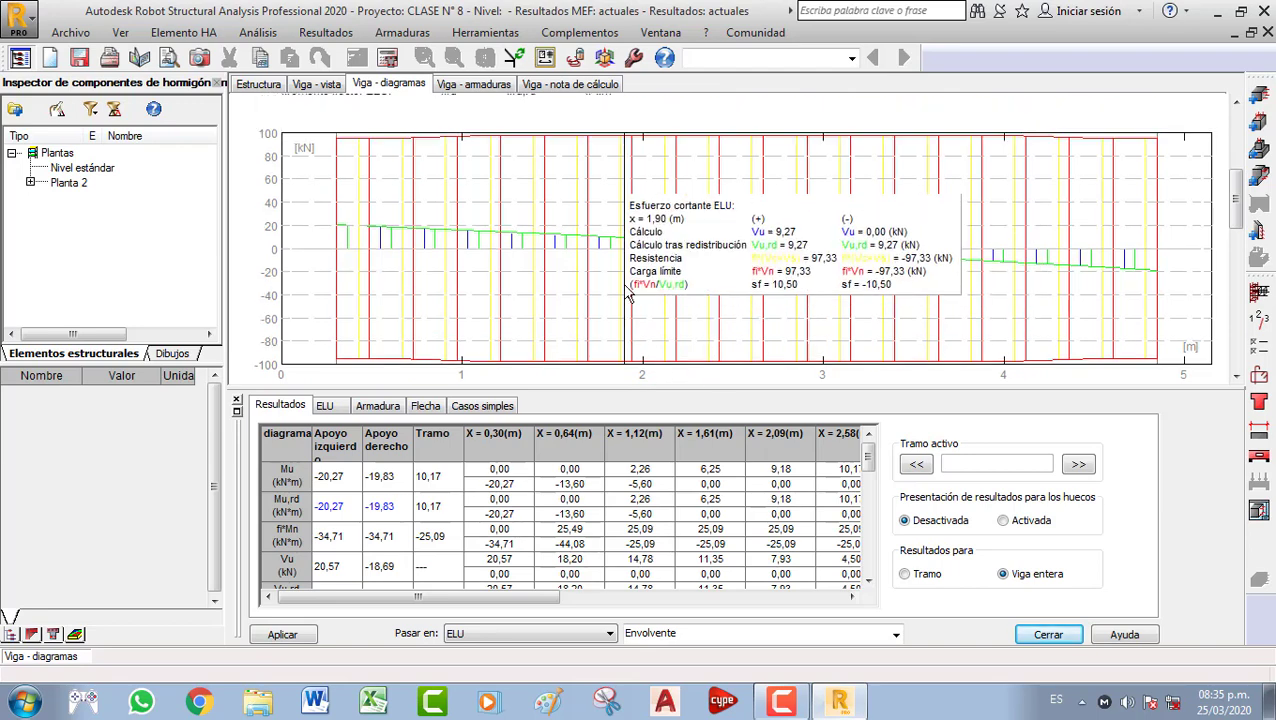
Examine the Phi factor diagram and the percentage diagram beneath it, and return to the bending moment diagram
scroll(628, 292, "down", 10)
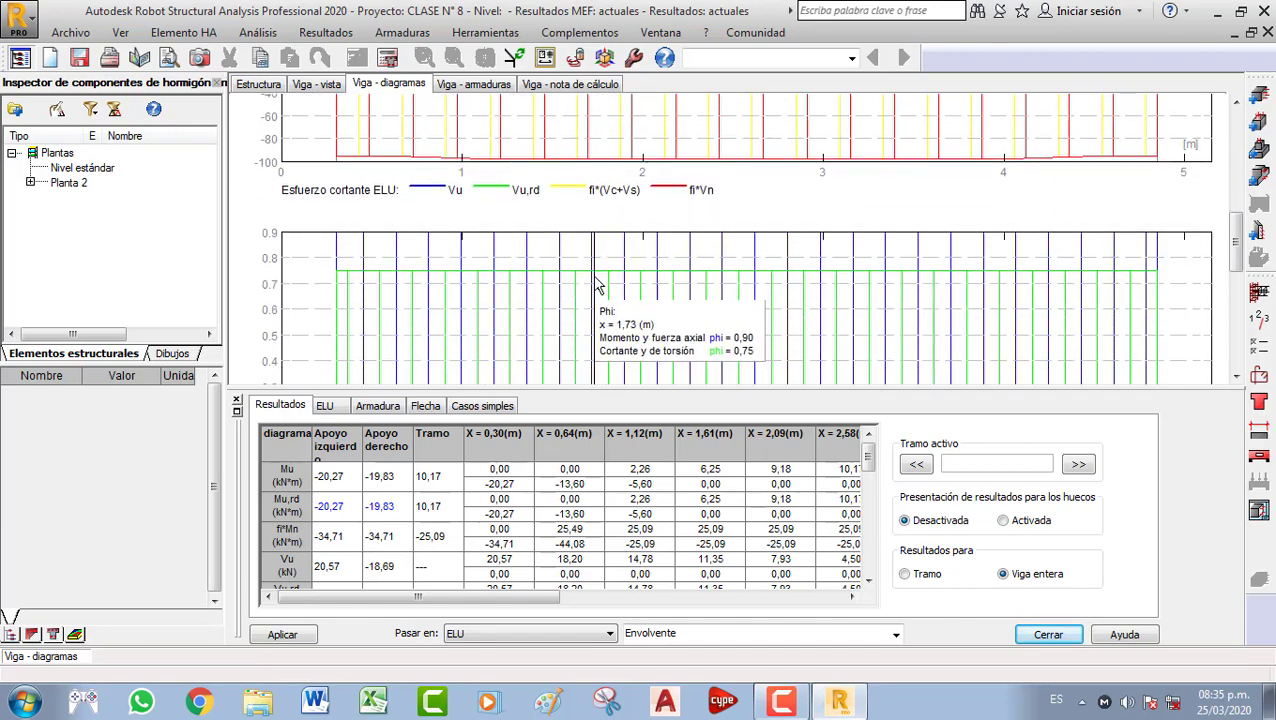
scroll(307, 305, "down", 8)
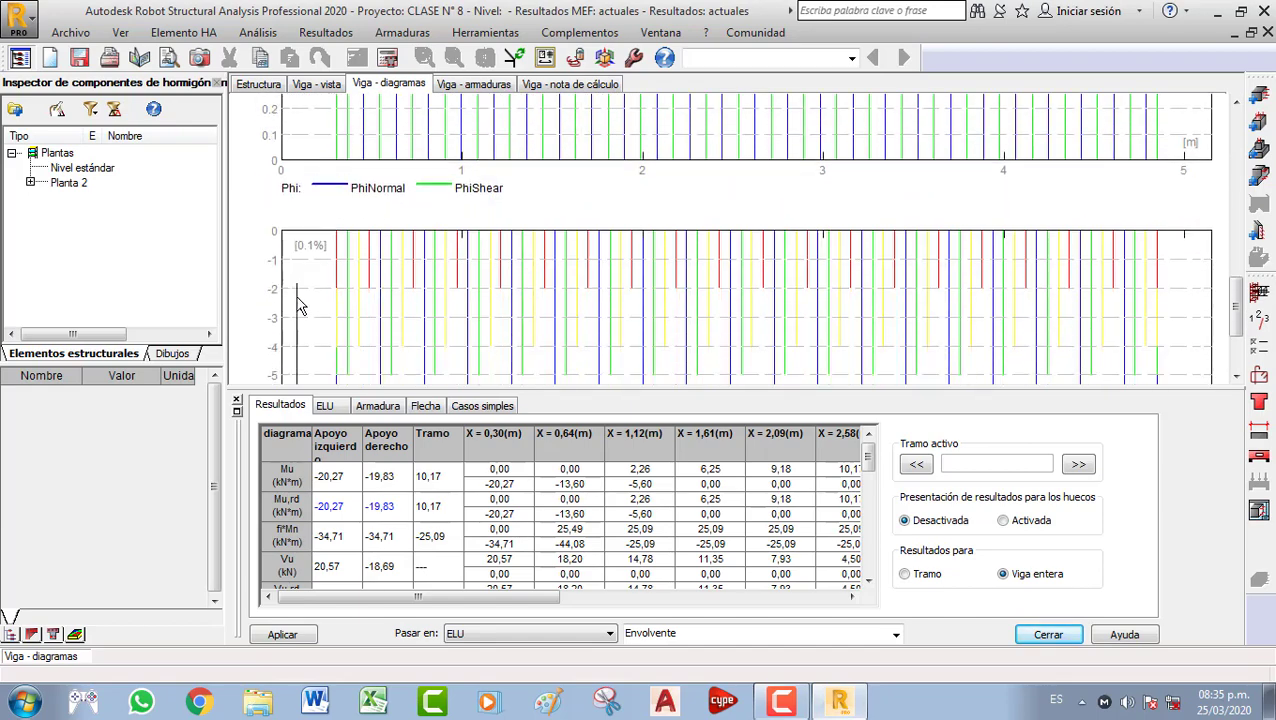
scroll(352, 340, "up", 10)
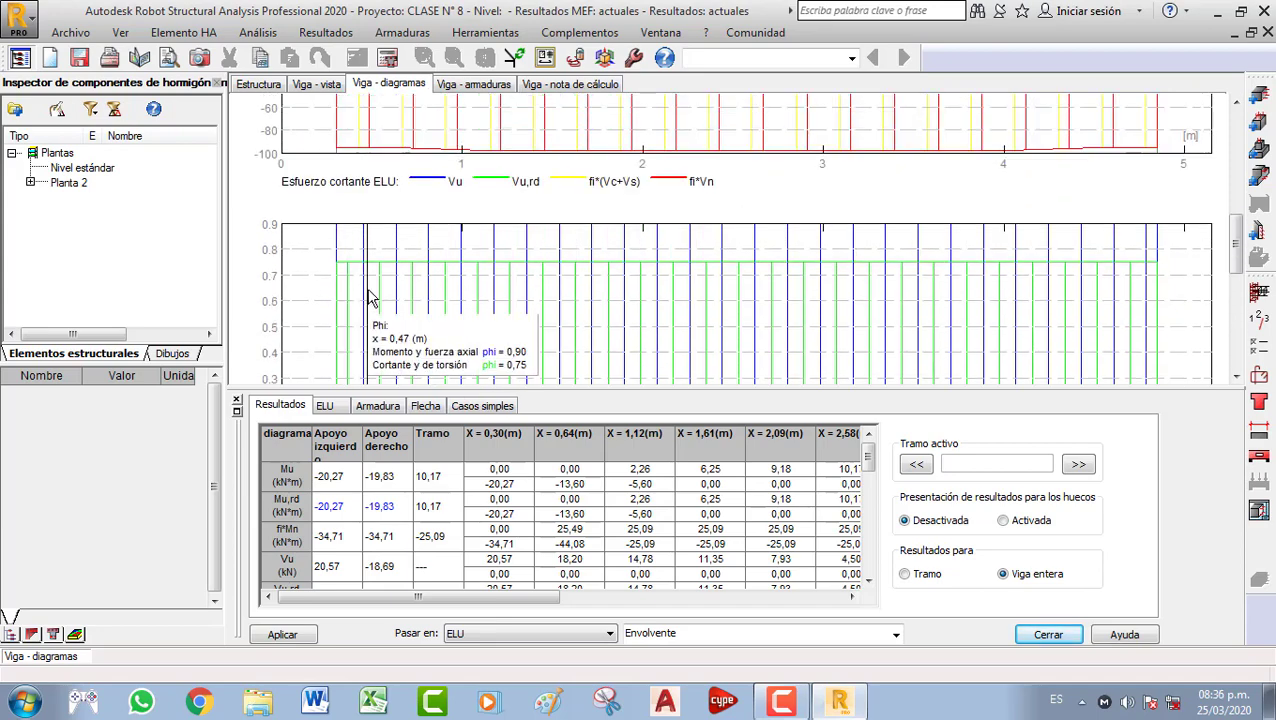
scroll(370, 300, "down", 10)
scroll(390, 300, "up", 5)
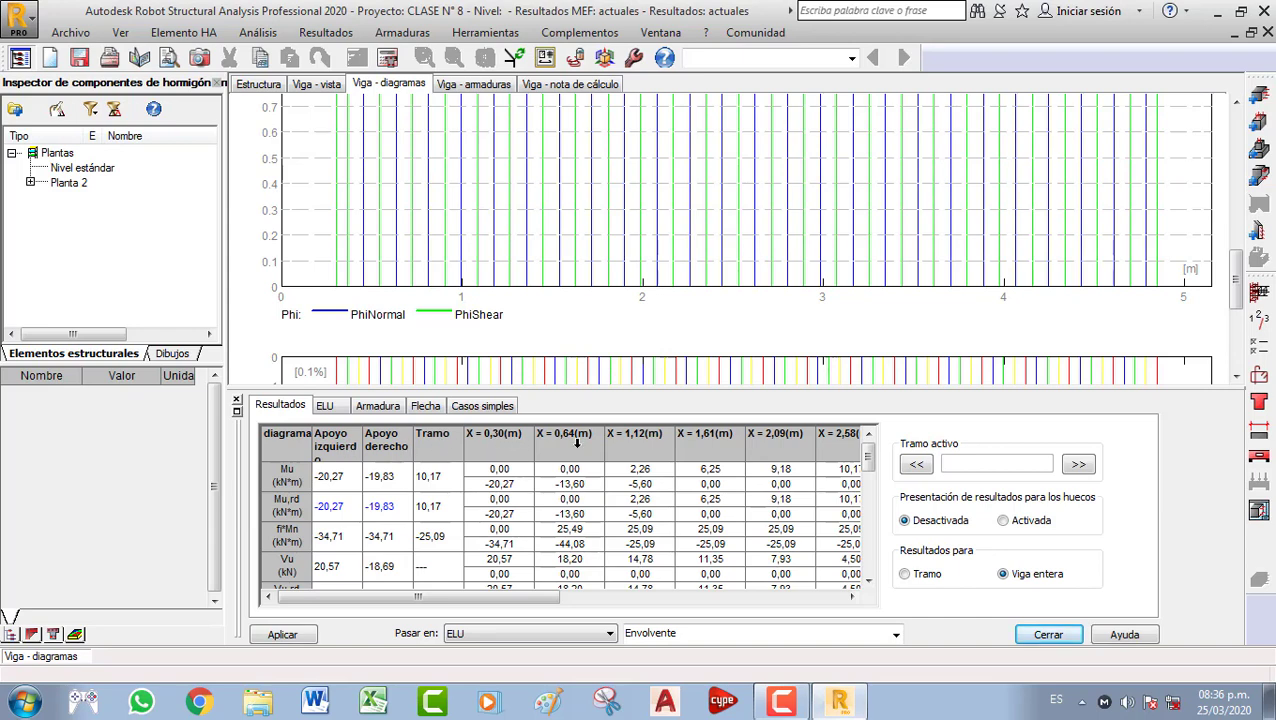
mouse_move(560, 600)
left_mouse_down()
mouse_move(849, 601)
mouse_move(560, 603)
left_mouse_up()
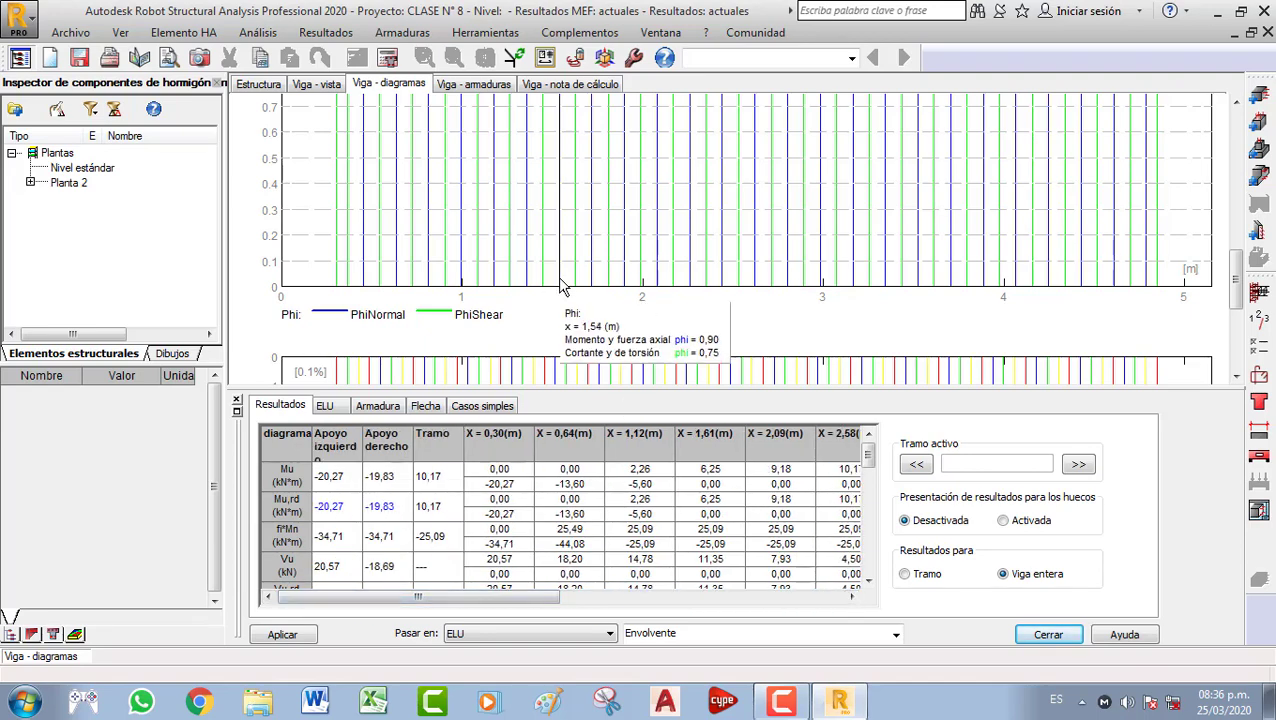
scroll(528, 256, "down", 1)
scroll(528, 256, "up", 8)
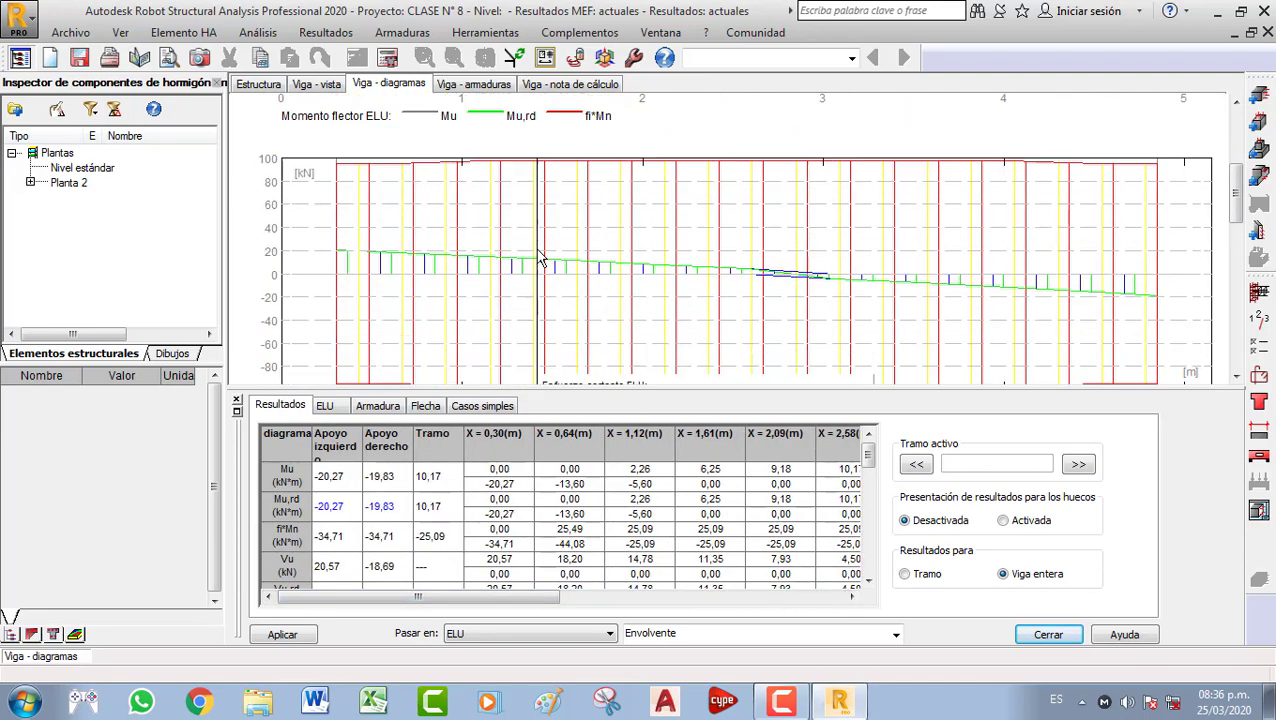
scroll(528, 256, "up", 2)
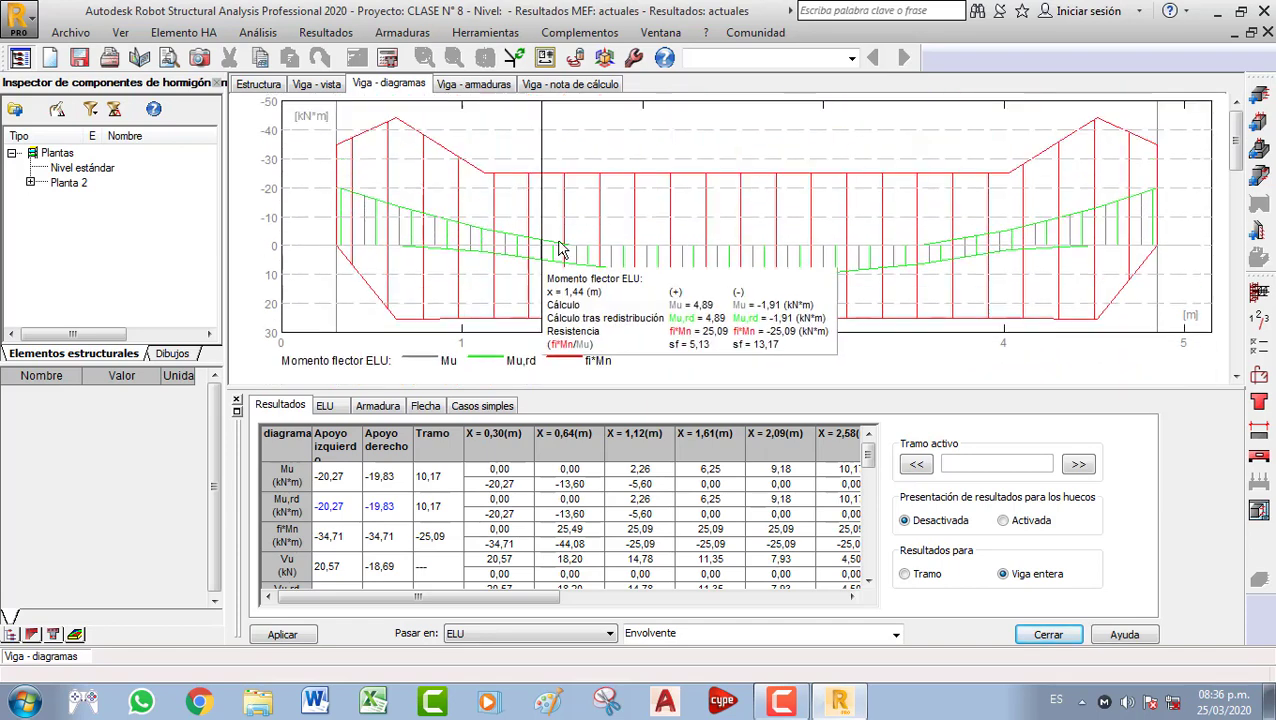
Review the beam's reinforcement tables: general, detailed, bar list, and spacings and section areas
left_click(479, 86)
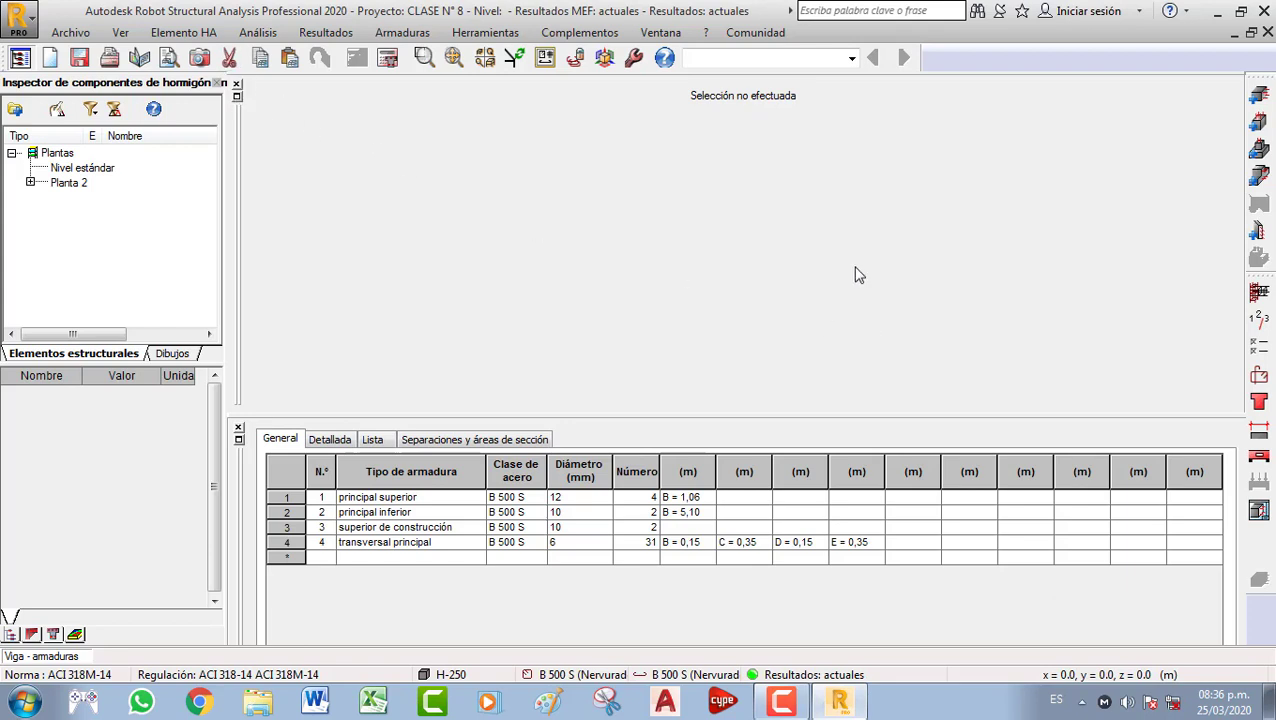
left_click(330, 441)
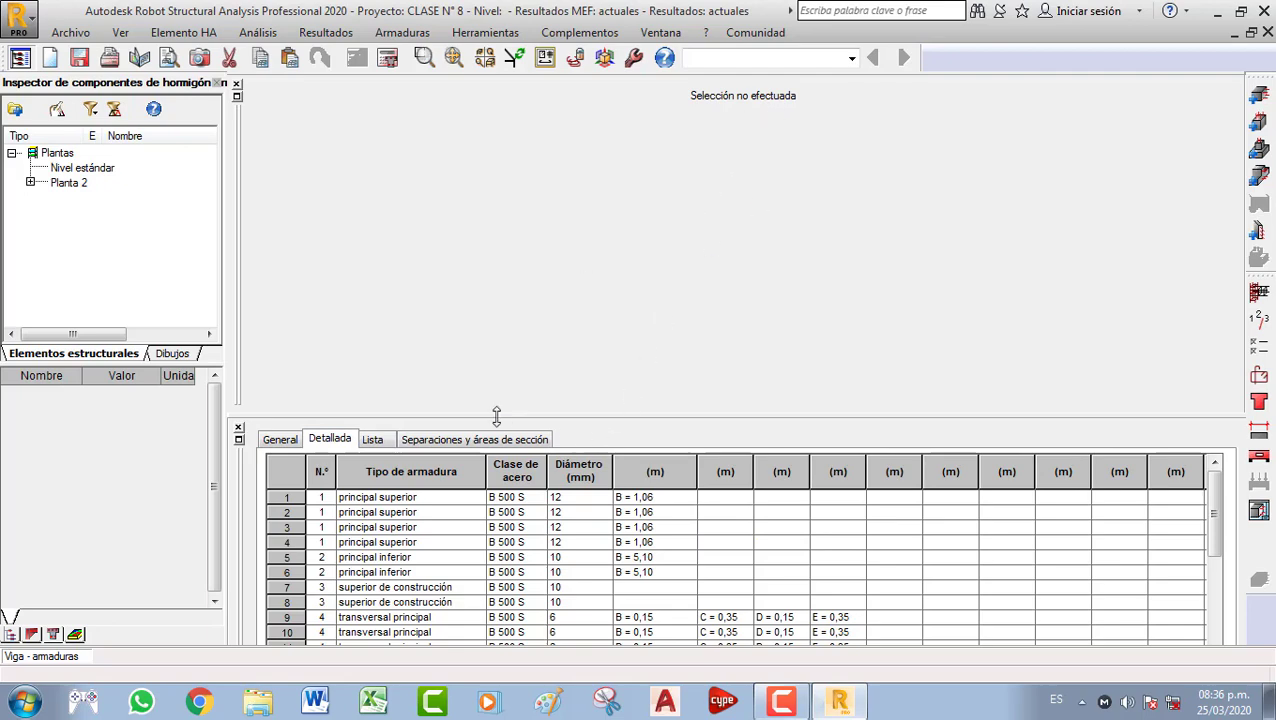
left_click(374, 440)
left_click(421, 440)
left_click(372, 440)
left_click(328, 441)
left_click(280, 440)
Move the empty Armaduras panel beside the reinforcement table to uncover the beam's section and elevation views
left_click(237, 97)
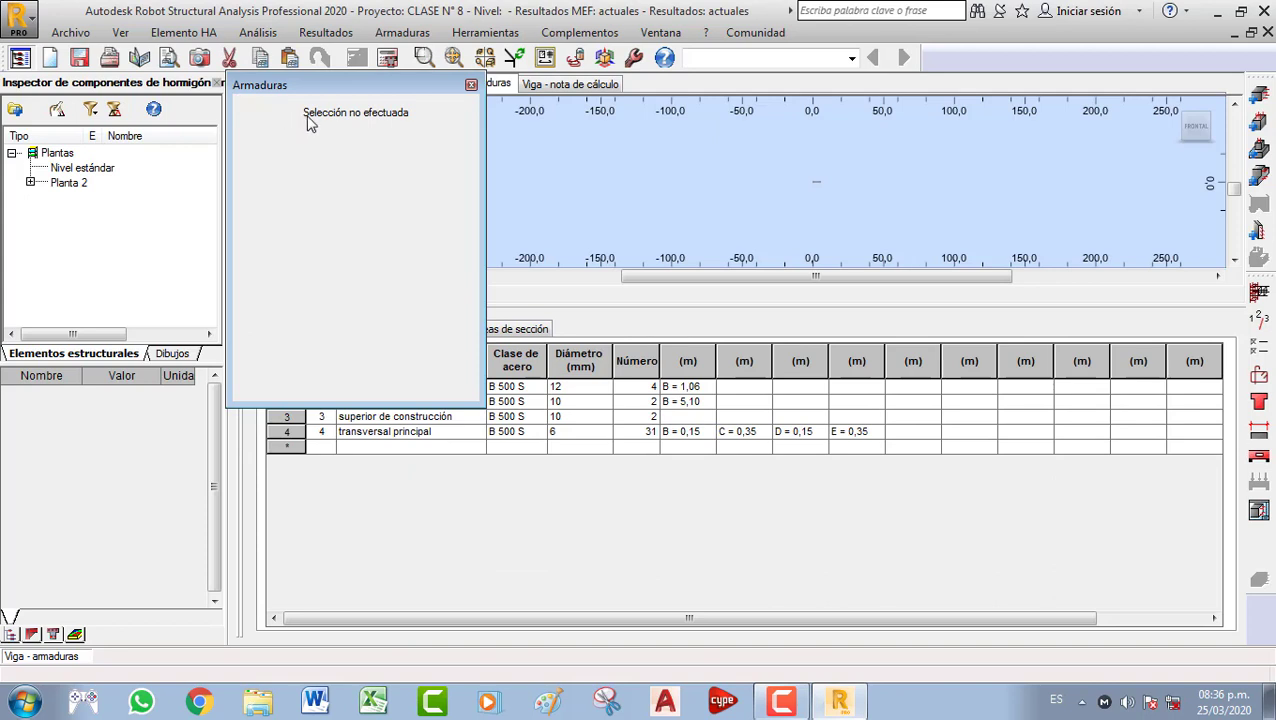
left_click_drag(380, 87, 620, 330)
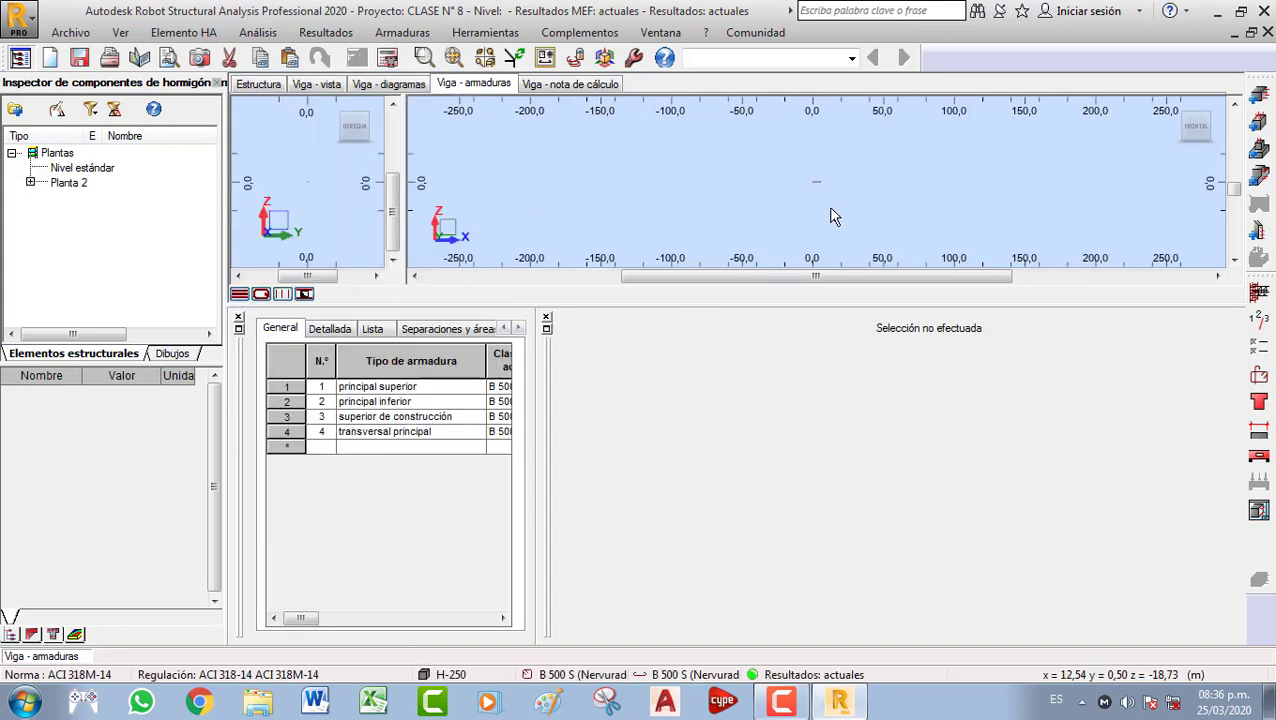
scroll(815, 192, "up", 4)
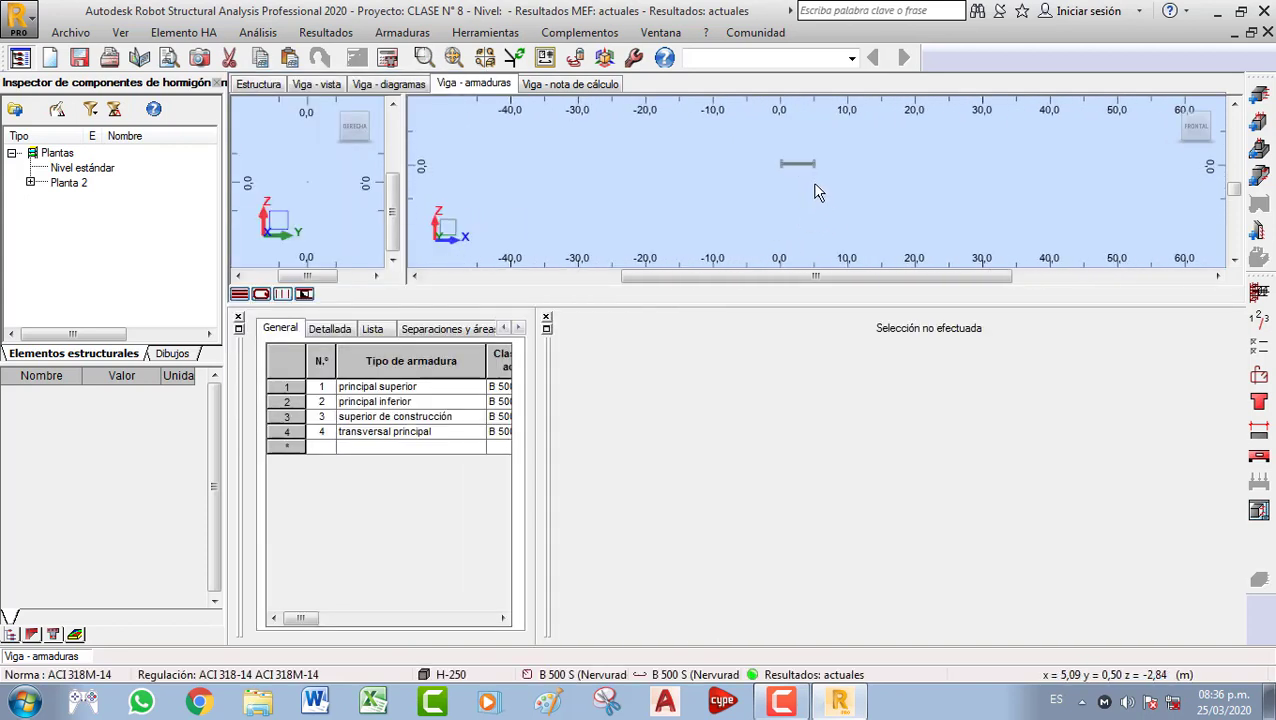
scroll(815, 185, "up", 1)
middle_click_drag(811, 186, 796, 227)
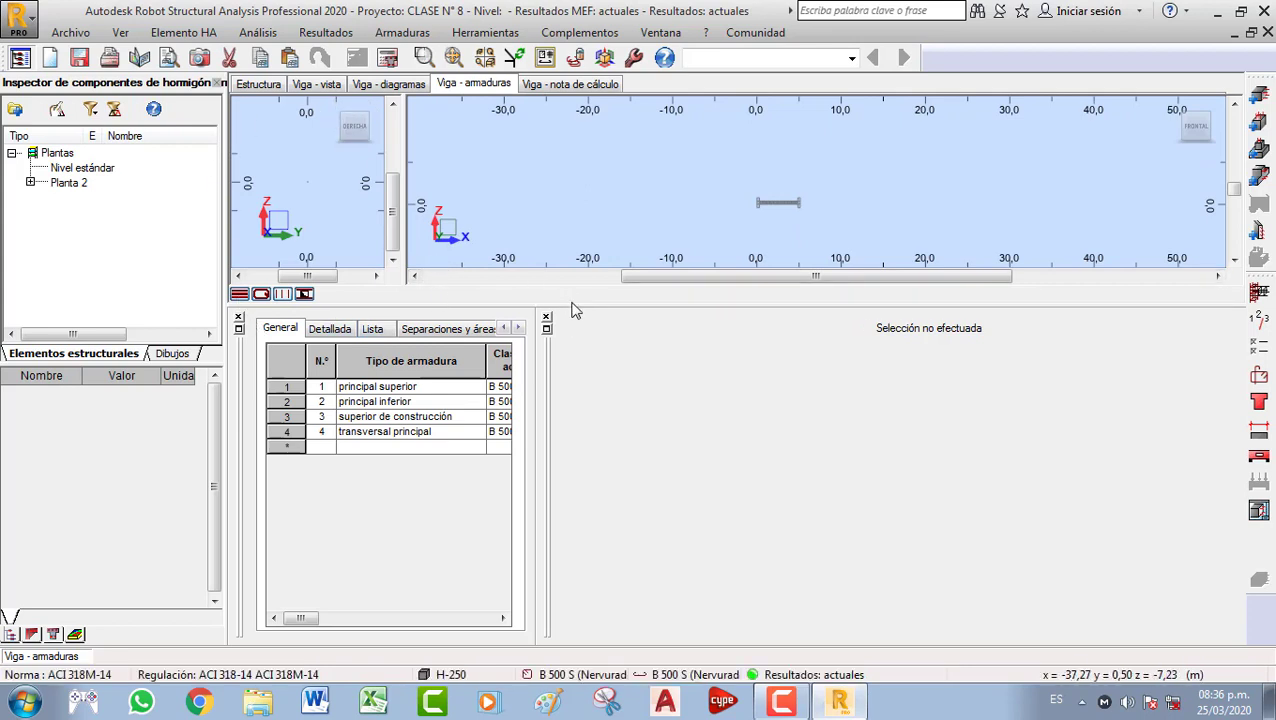
Enlarge the beam views and close the empty Armaduras panel so the reinforcement table regains its full width
left_click_drag(575, 309, 572, 406)
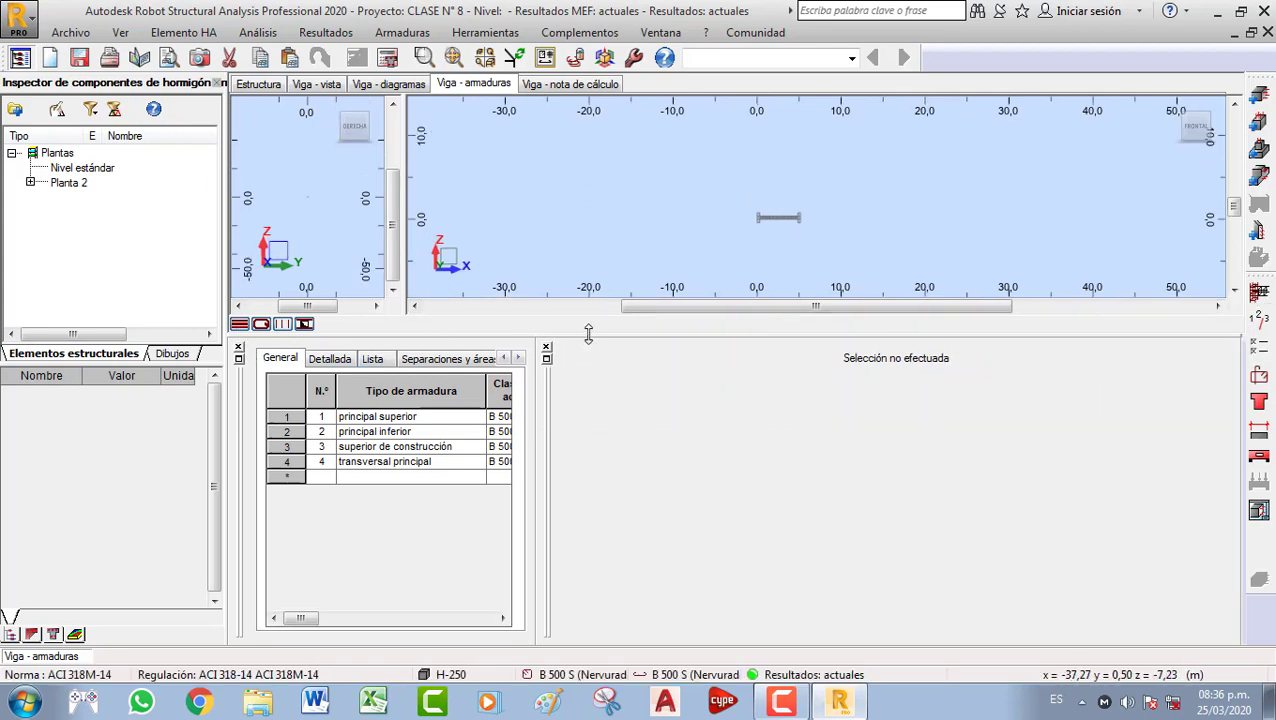
left_click_drag(589, 334, 594, 467)
left_click_drag(453, 334, 463, 454)
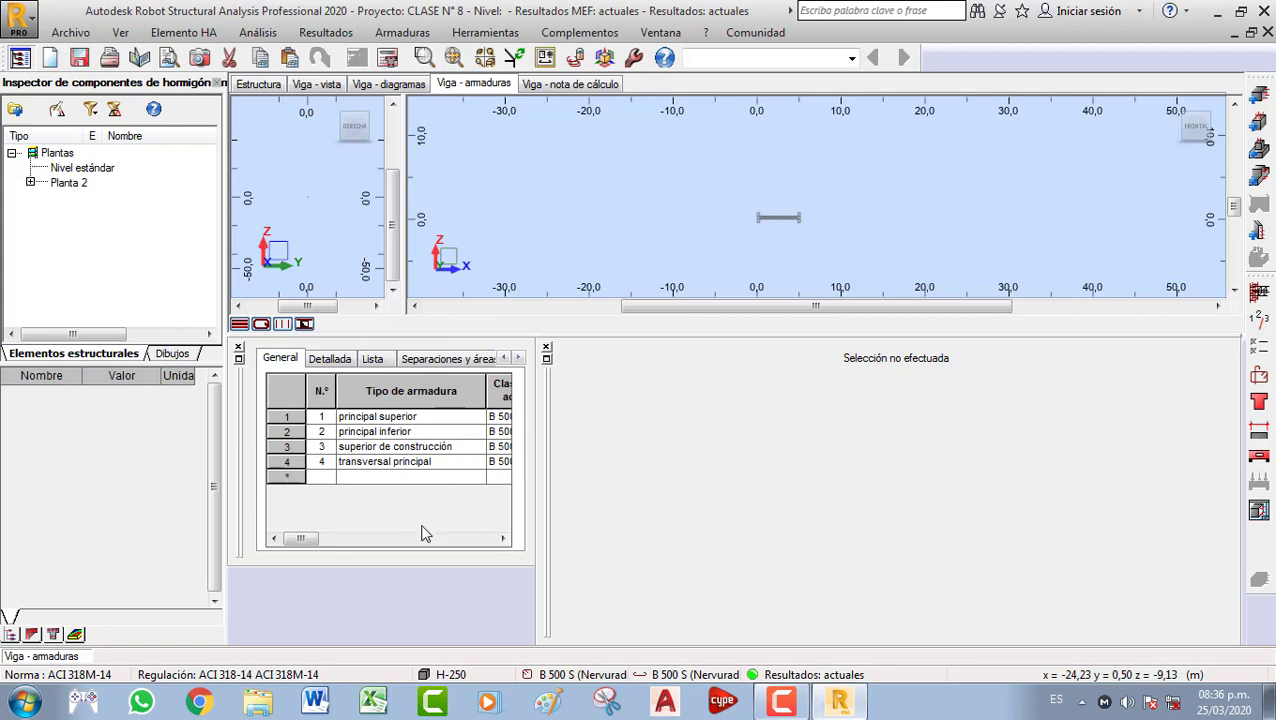
left_click_drag(239, 386, 239, 469)
left_click_drag(241, 386, 414, 384)
left_click_drag(546, 410, 245, 490)
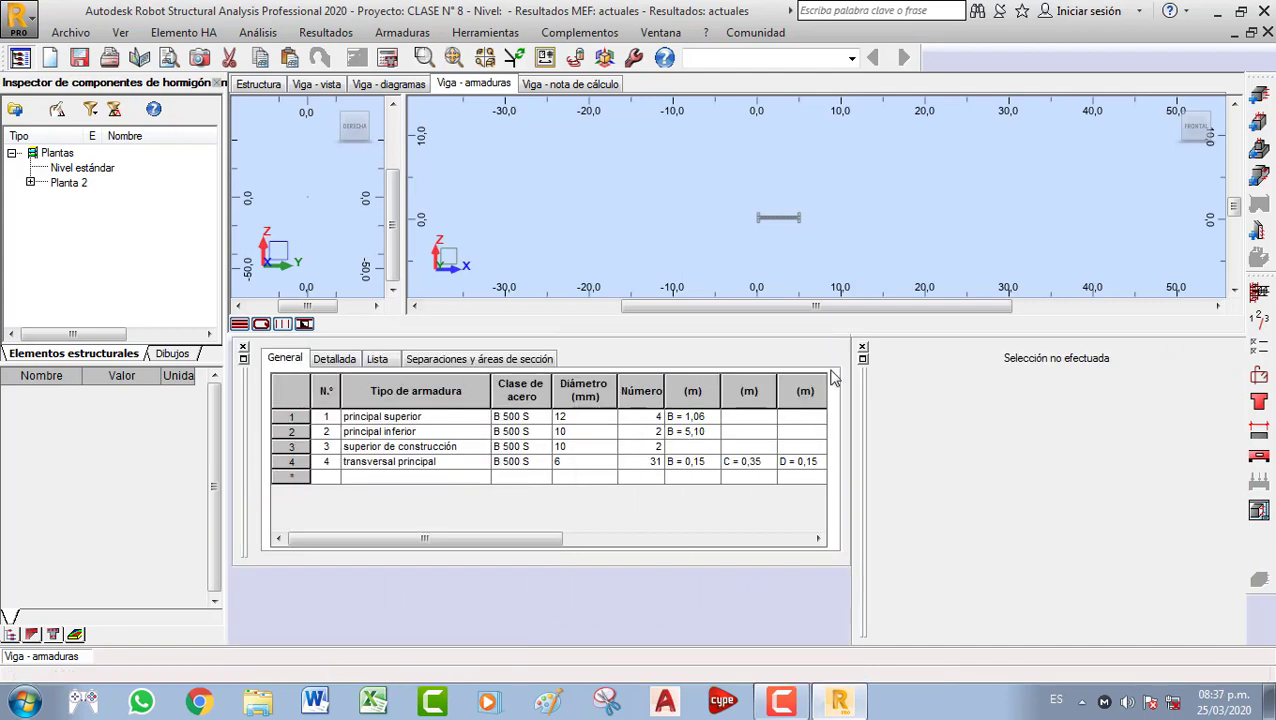
left_click(862, 349)
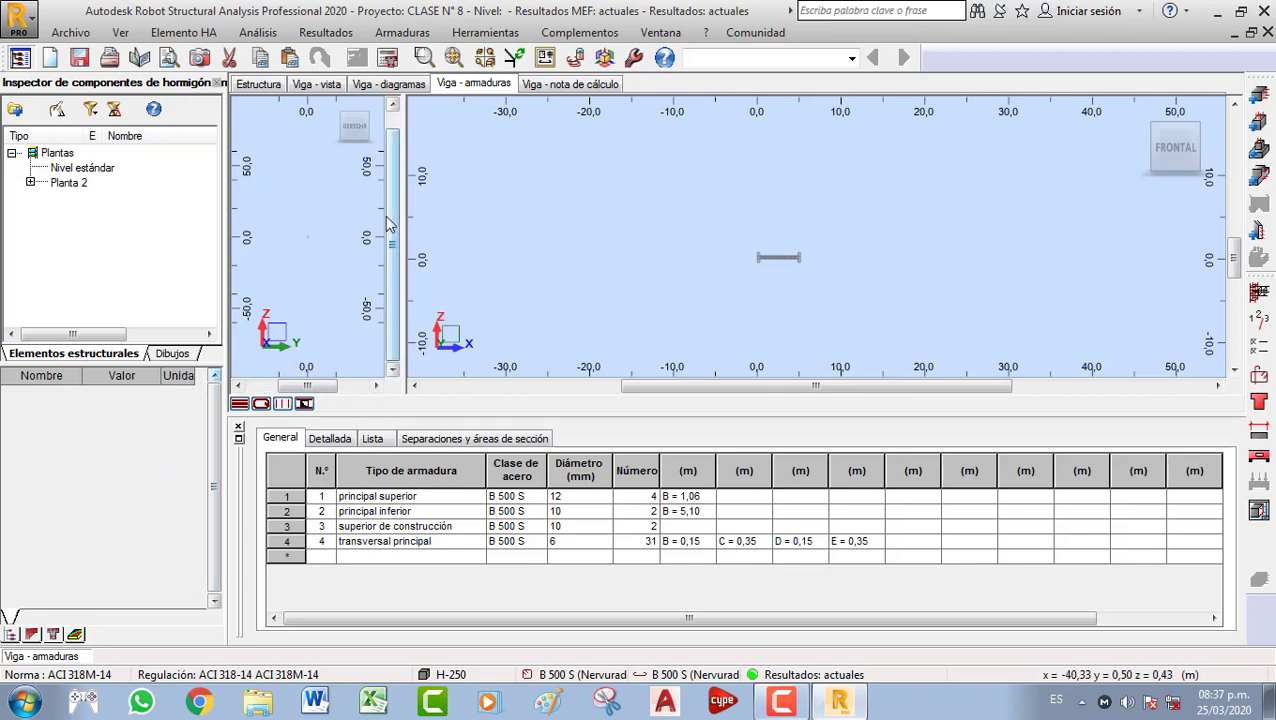
Zoom in on the beam's cross-section to inspect its stirrup
scroll(330, 202, "up", 6)
scroll(305, 240, "up", 10)
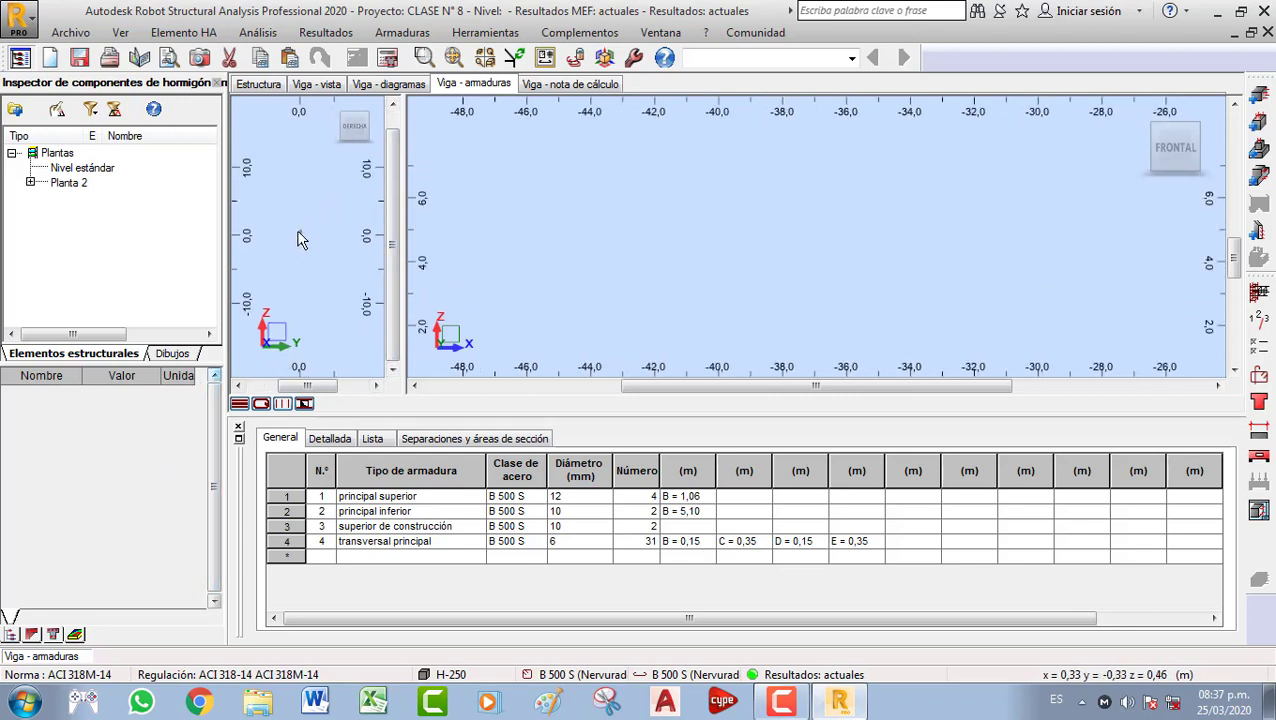
scroll(285, 244, "up", 8)
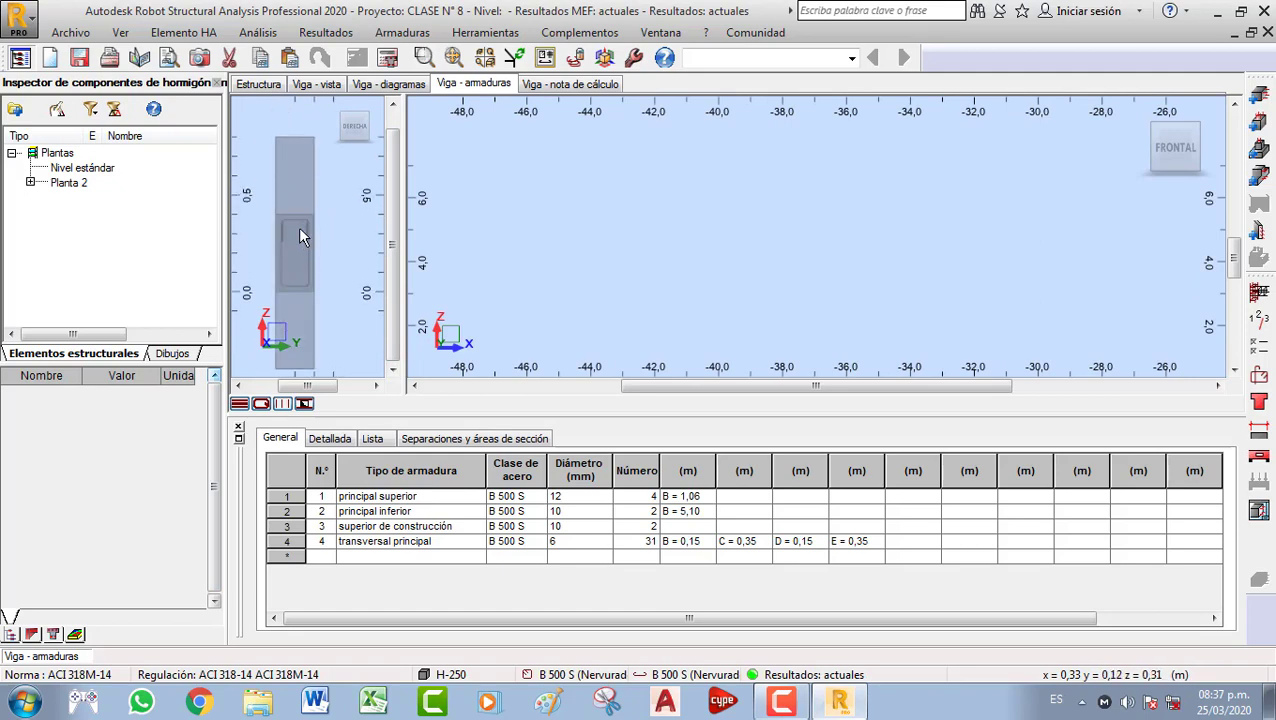
Bring the beam back into the elevation view and orbit it into a close 3D view of its reinforcement
scroll(820, 273, "down", 5)
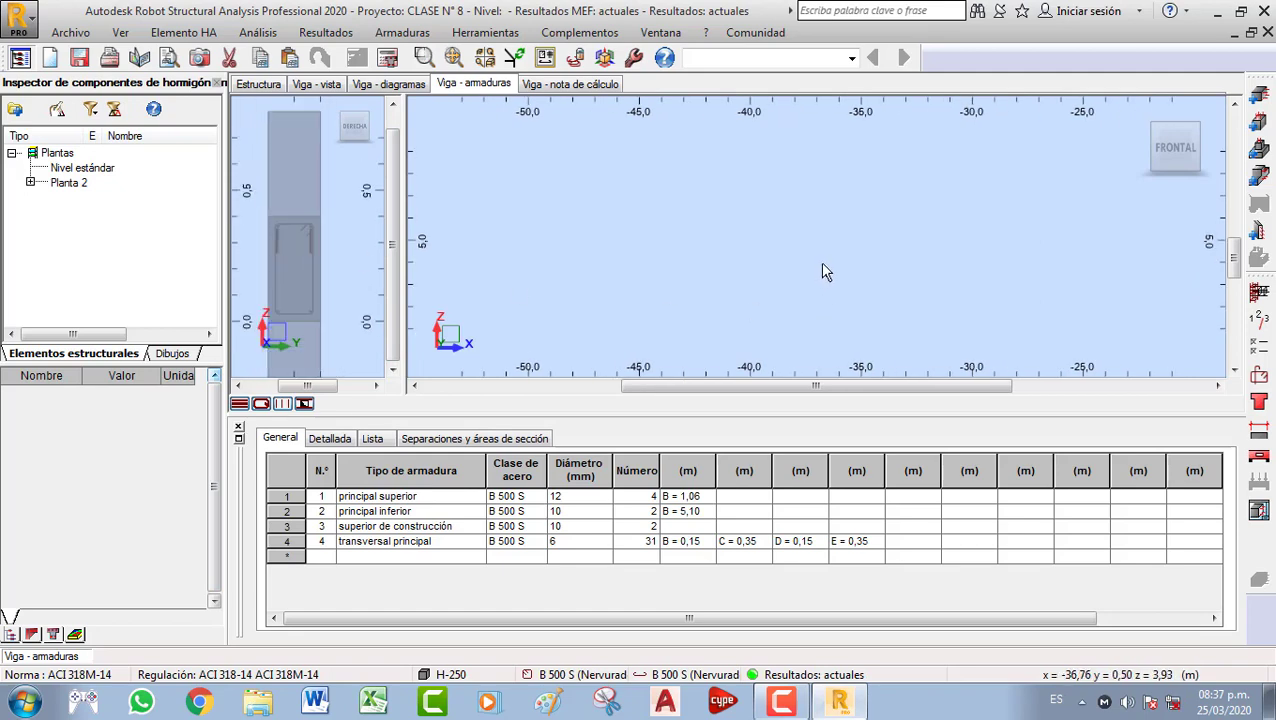
middle_click_drag(823, 273, 782, 263)
middle_click_drag(1046, 303, 772, 273)
scroll(772, 273, "up", 3)
scroll(710, 231, "up", 9)
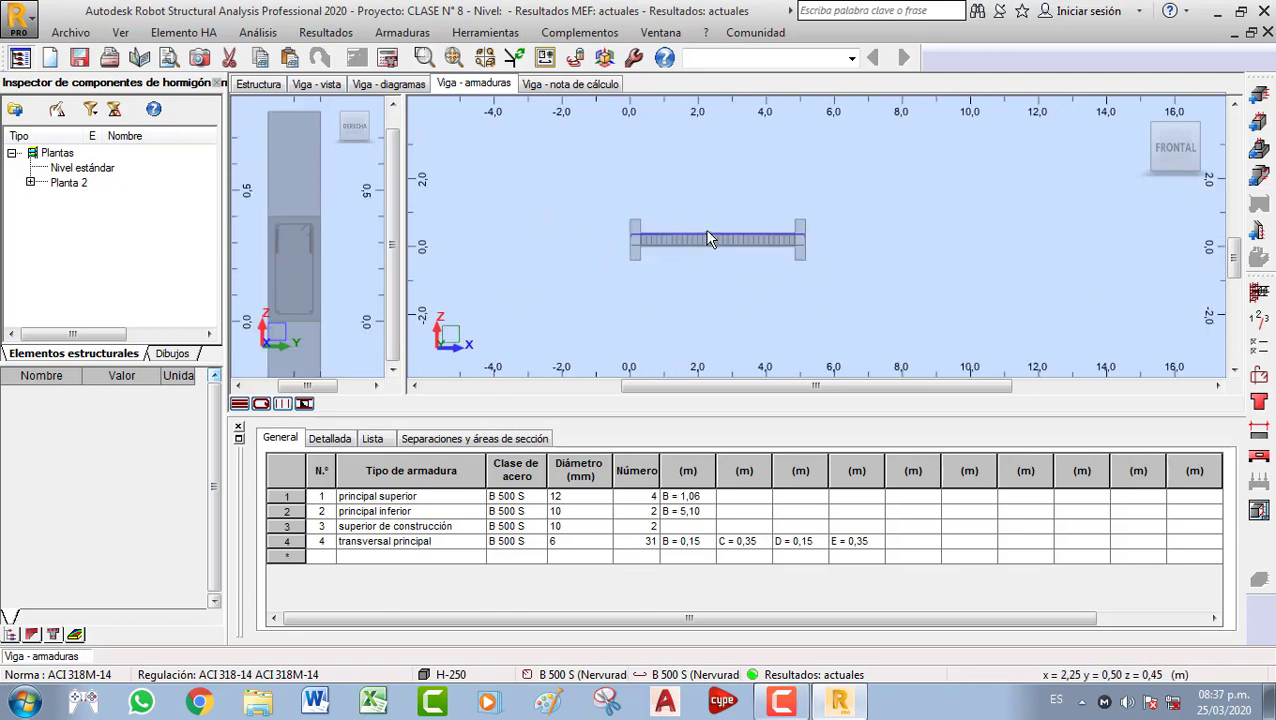
scroll(730, 237, "down", 1)
scroll(730, 245, "down", 1)
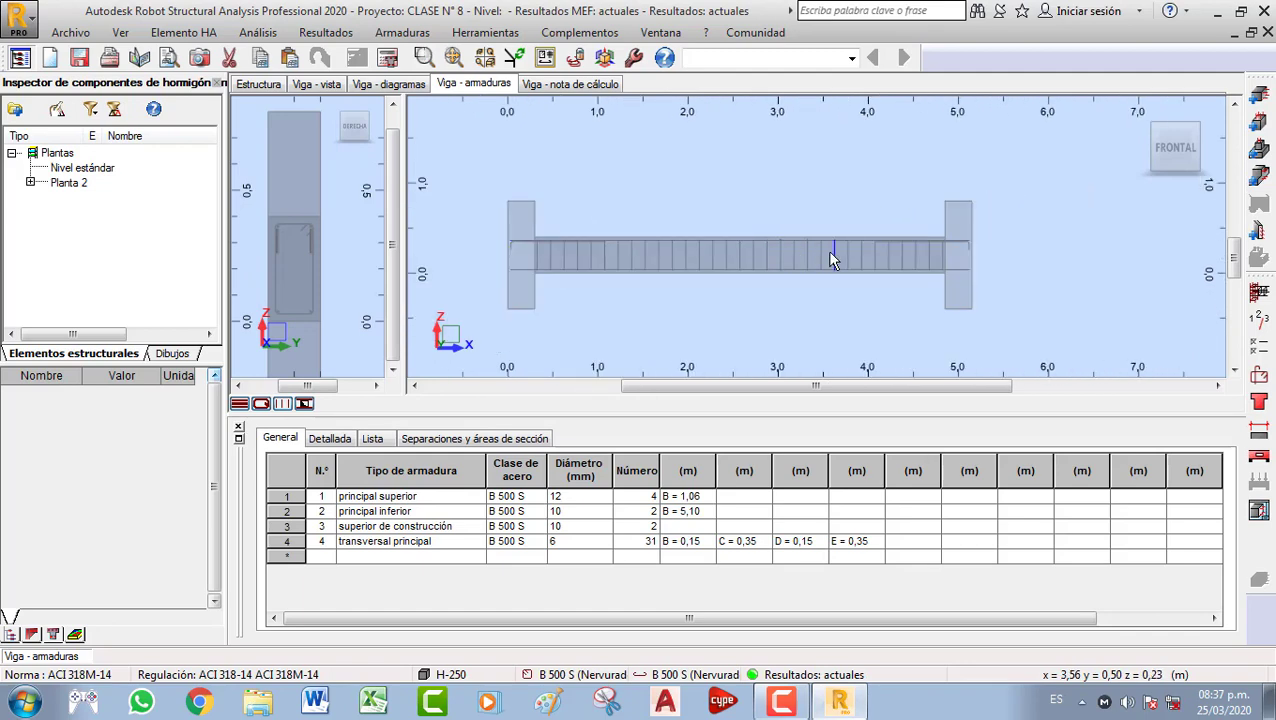
middle_click_drag(846, 290, 803, 330, "shift")
scroll(860, 285, "up", 4)
scroll(775, 258, "up", 4)
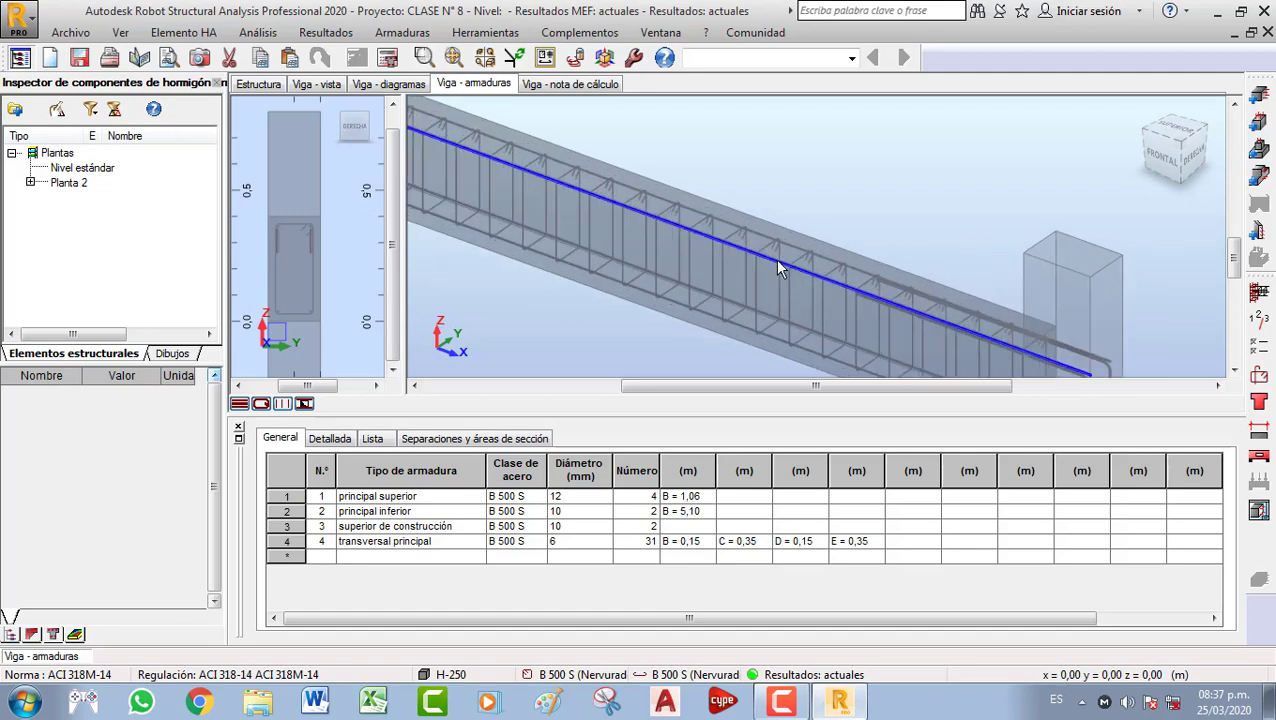
Examine the hooked top bars, bottom bars and first stirrups at the beam's starting support in 3D
scroll(700, 222, "down", 1)
scroll(646, 212, "down", 1)
middle_click_drag(646, 212, 785, 288)
scroll(589, 174, "up", 1)
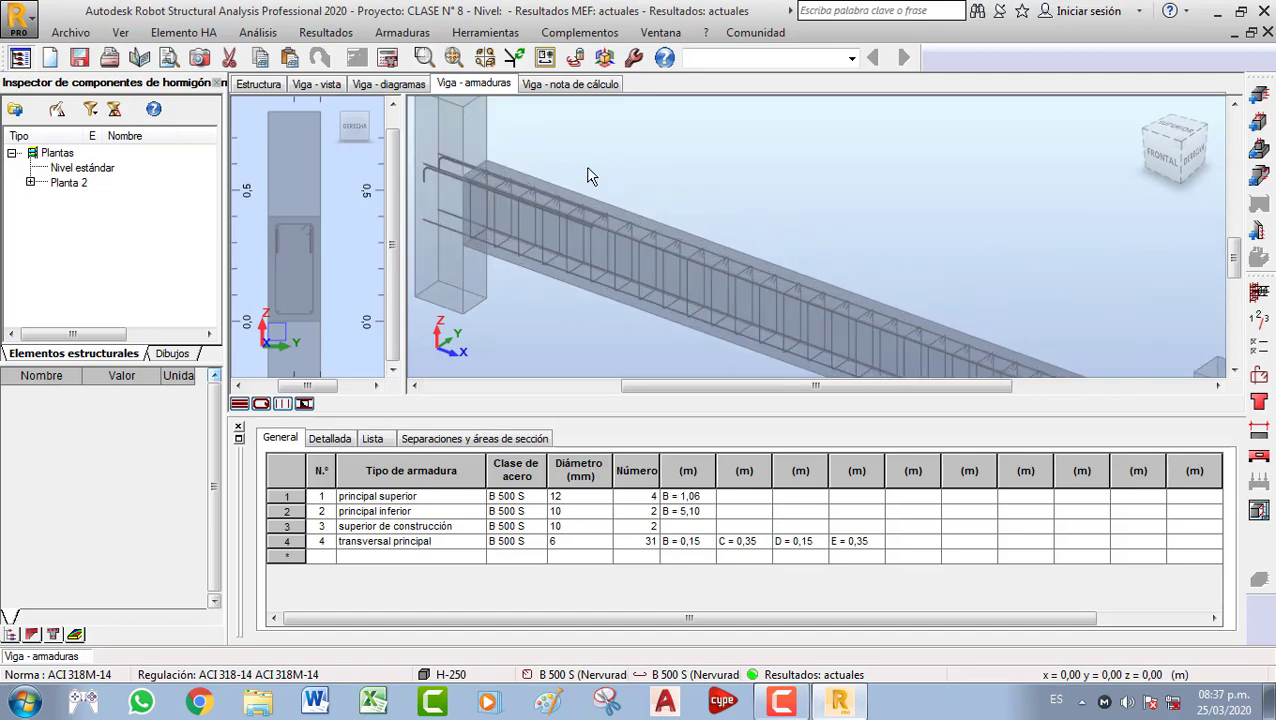
scroll(520, 172, "up", 1)
middle_click_drag(490, 172, 620, 213)
scroll(526, 204, "up", 3)
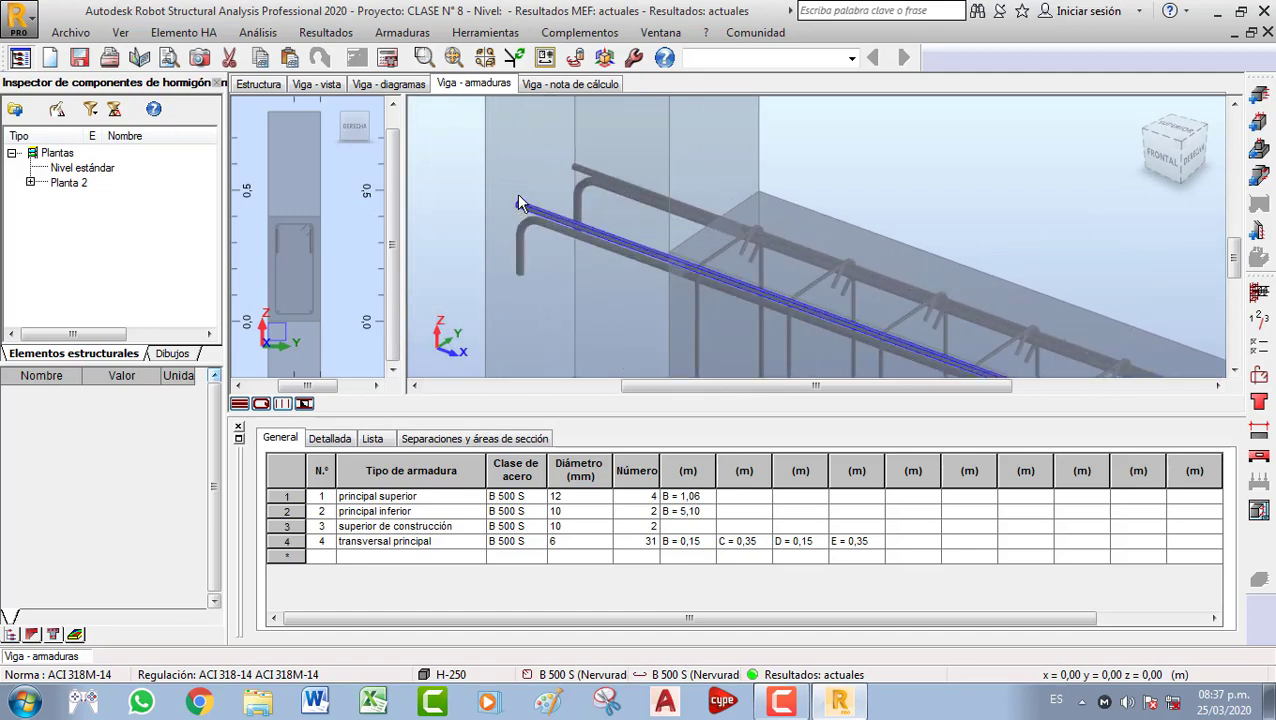
scroll(536, 200, "down", 1)
scroll(538, 205, "down", 2)
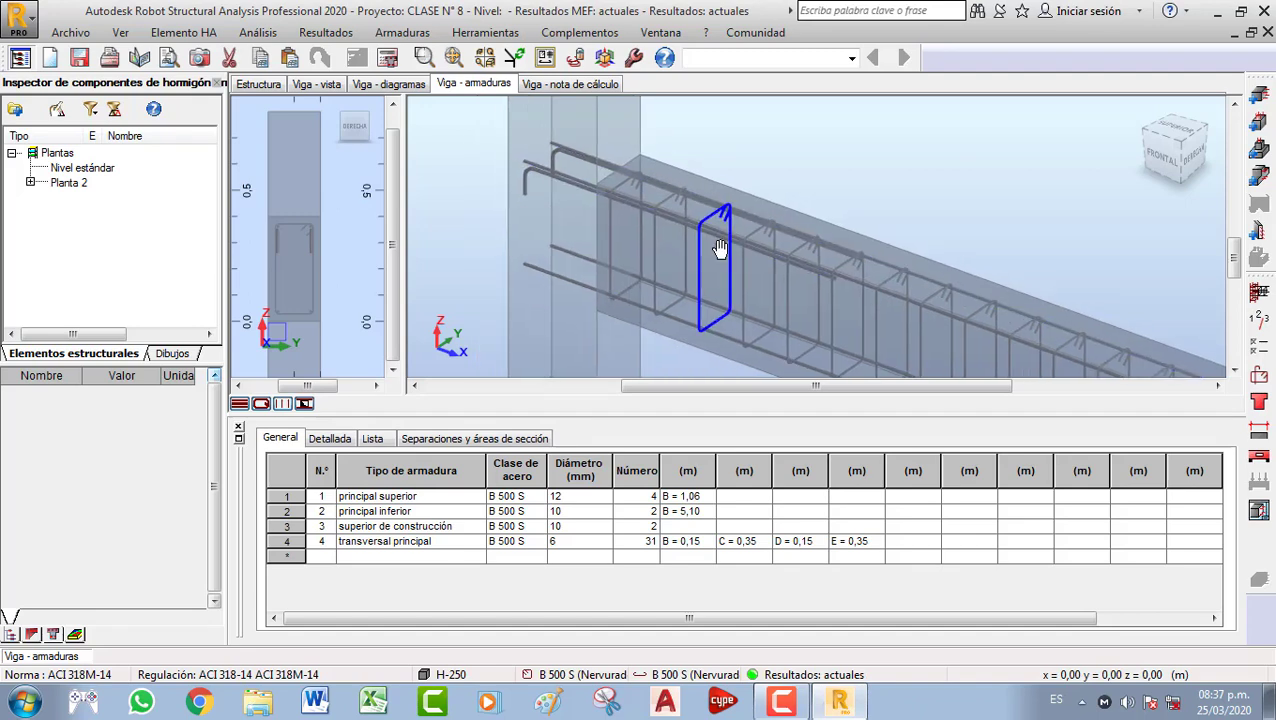
scroll(612, 220, "up", 1)
scroll(573, 205, "down", 1)
scroll(650, 236, "down", 2)
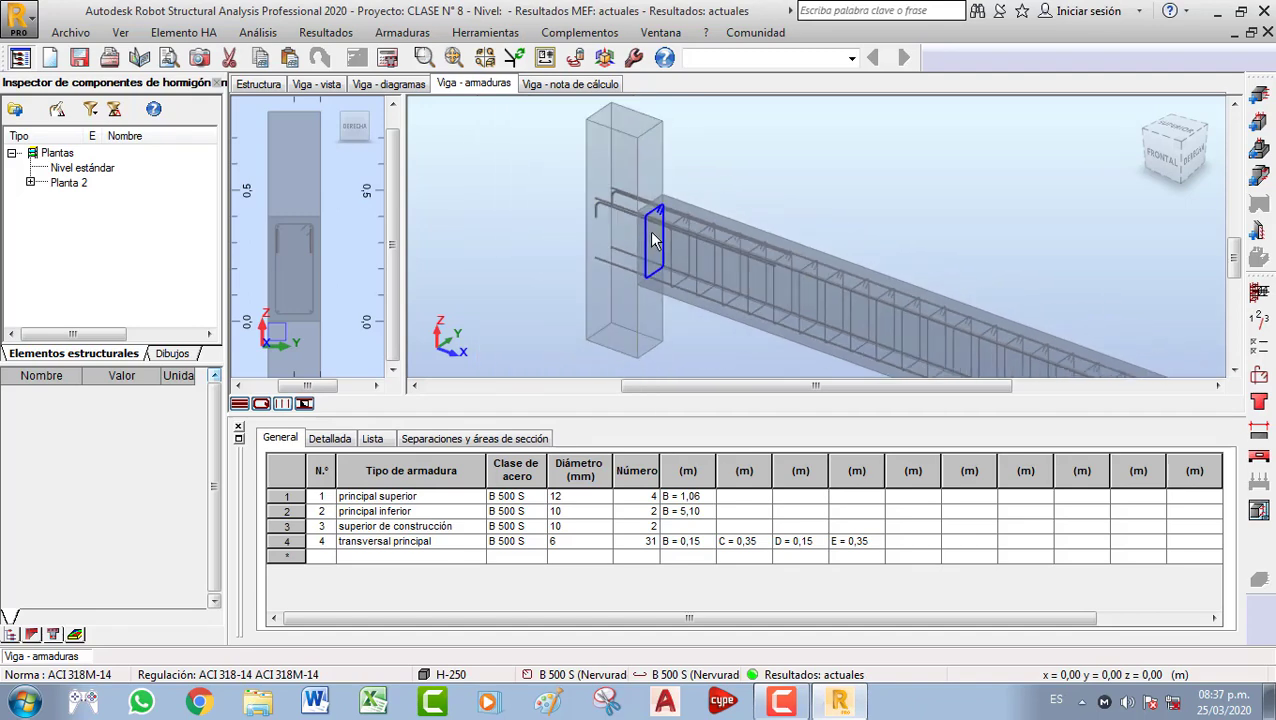
Follow the beam to its far support and examine the bar anchorage there
middle_click_drag(650, 236, 530, 180)
scroll(644, 211, "down", 2)
middle_click_drag(609, 200, 486, 151)
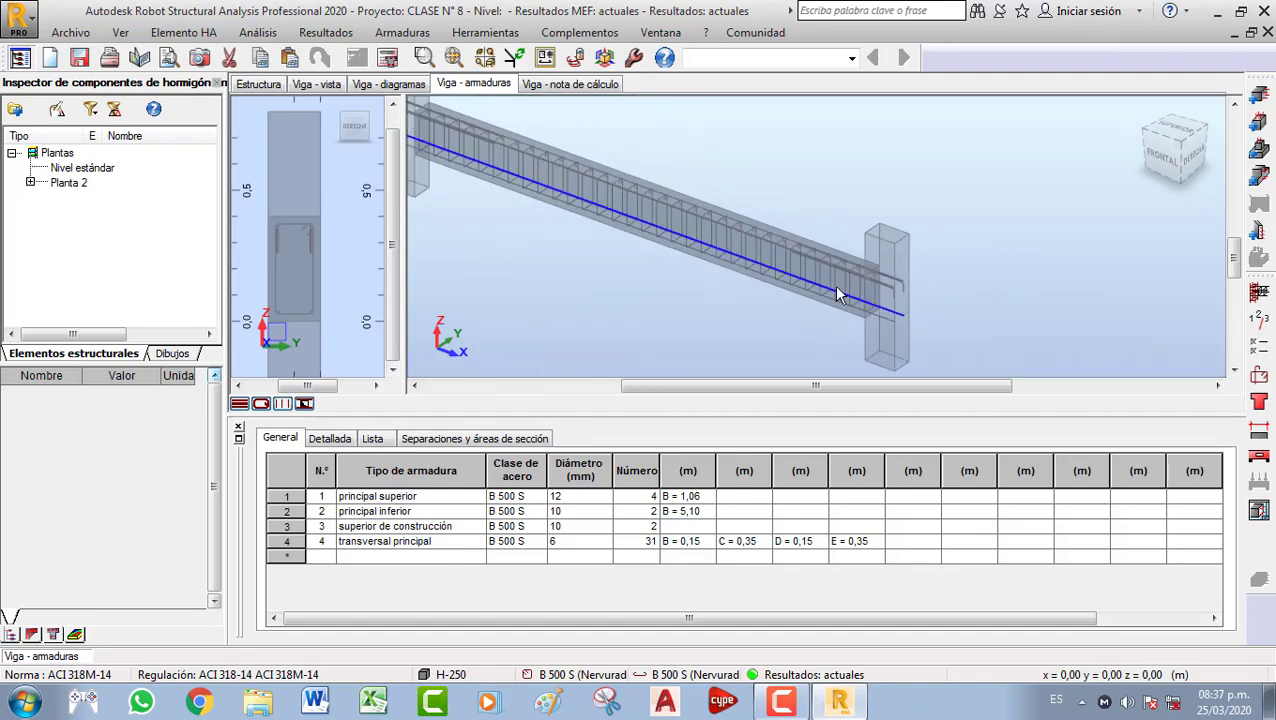
scroll(928, 289, "up", 3)
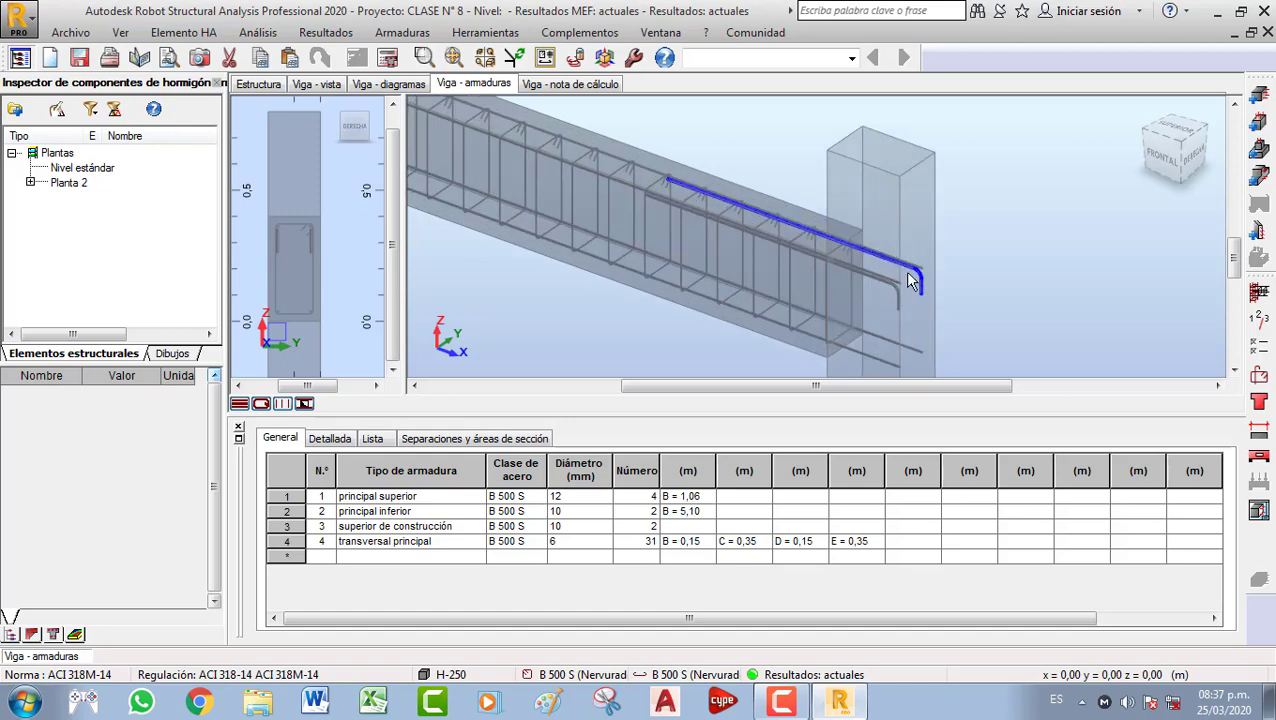
scroll(908, 281, "down", 2)
Select the beam's stirrups at midspan in 3D and show the detailed reinforcement table, slightly widening the views
middle_click_drag(752, 236, 842, 326)
scroll(566, 234, "up", 5)
middle_click_drag(595, 236, 809, 302)
left_click(605, 240)
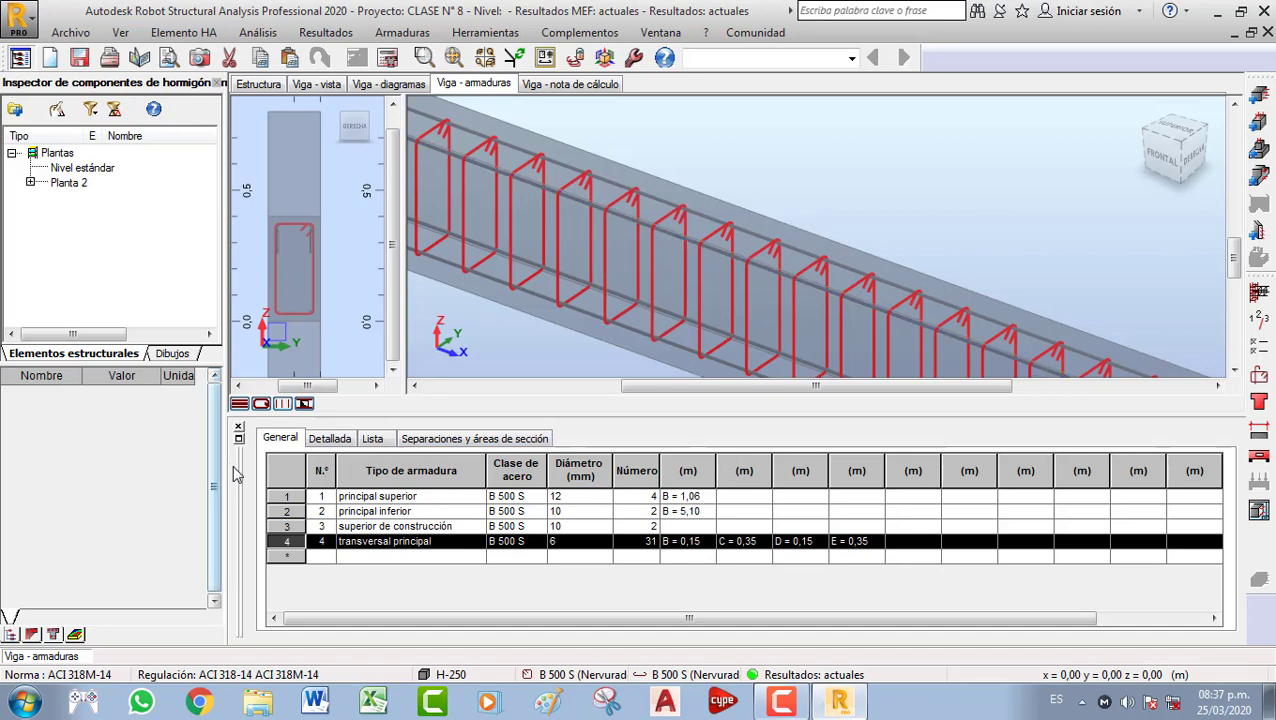
mouse_move(227, 467)
left_mouse_down()
mouse_move(245, 465)
mouse_move(216, 461)
left_mouse_up()
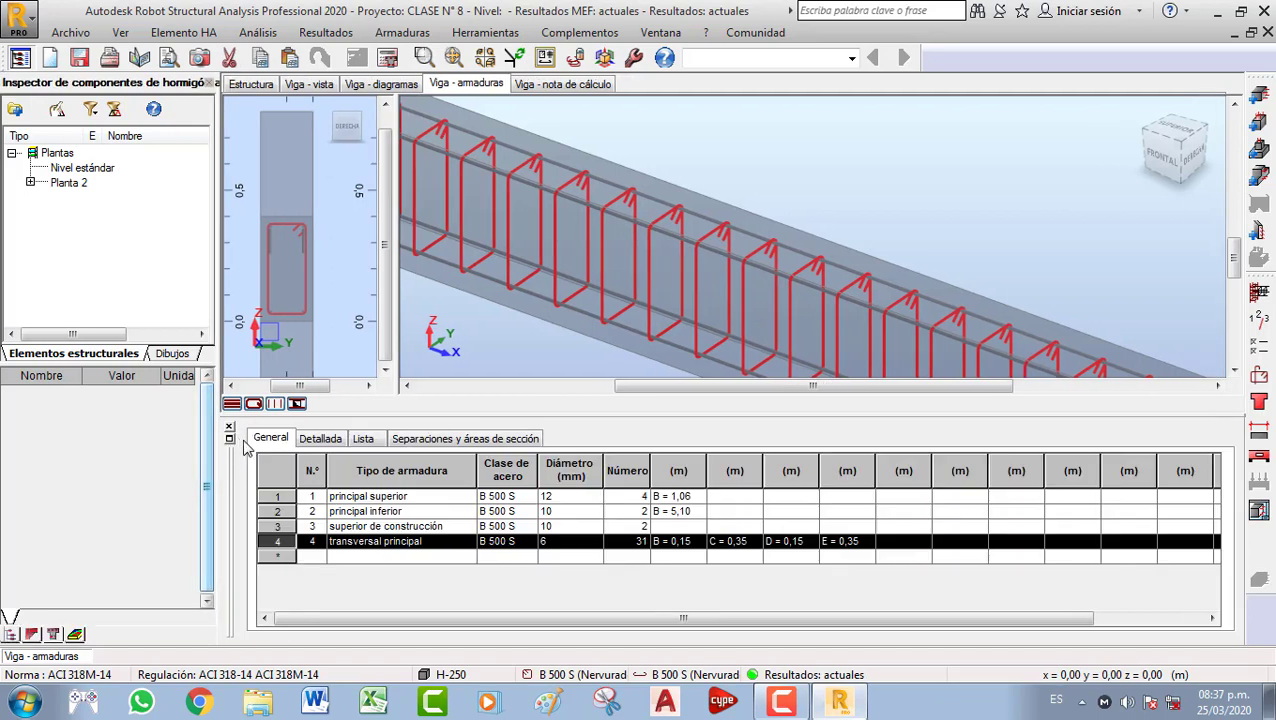
left_click(320, 438)
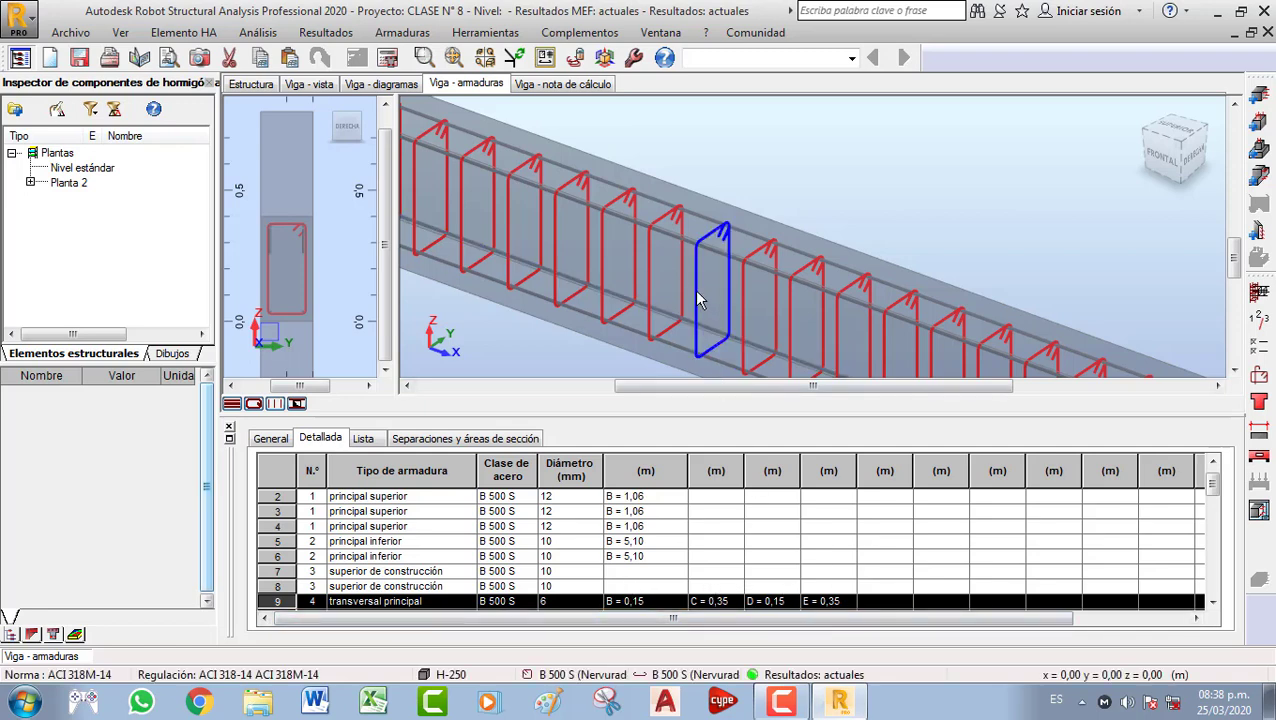
Select a hooked top main bar at the starting support to identify its row in the detailed table
scroll(694, 289, "down", 5)
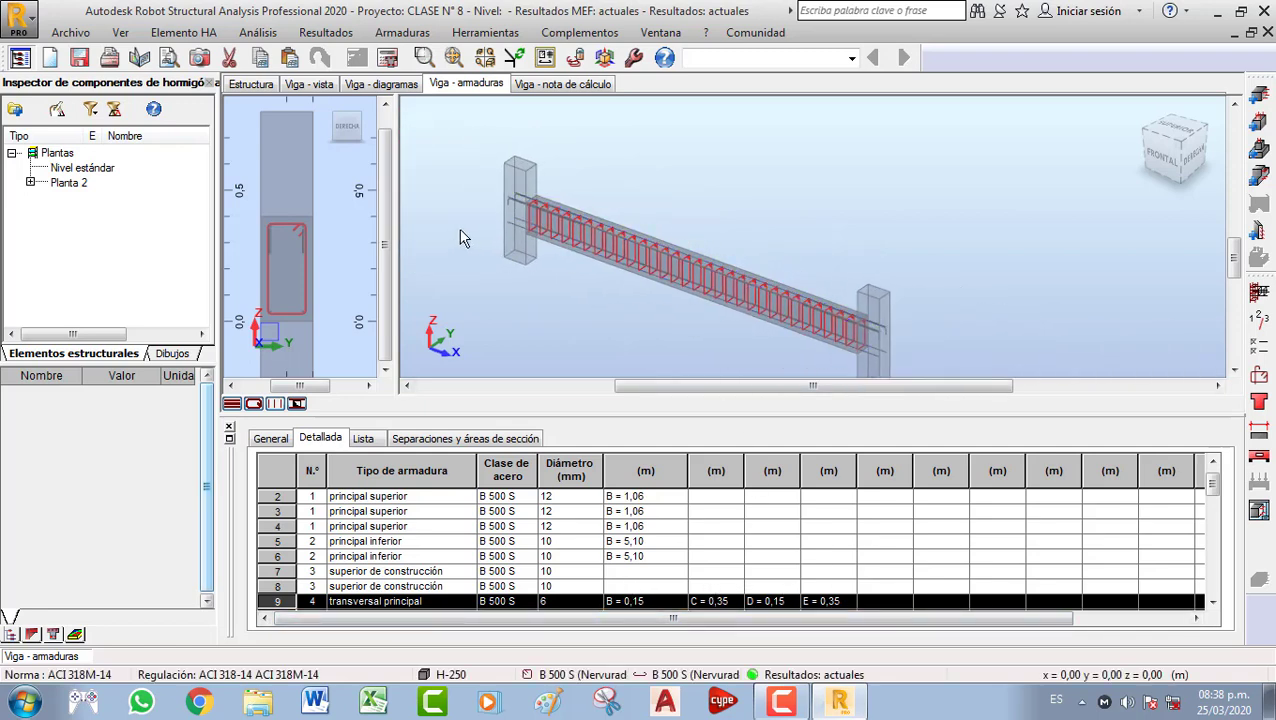
scroll(462, 237, "up", 4)
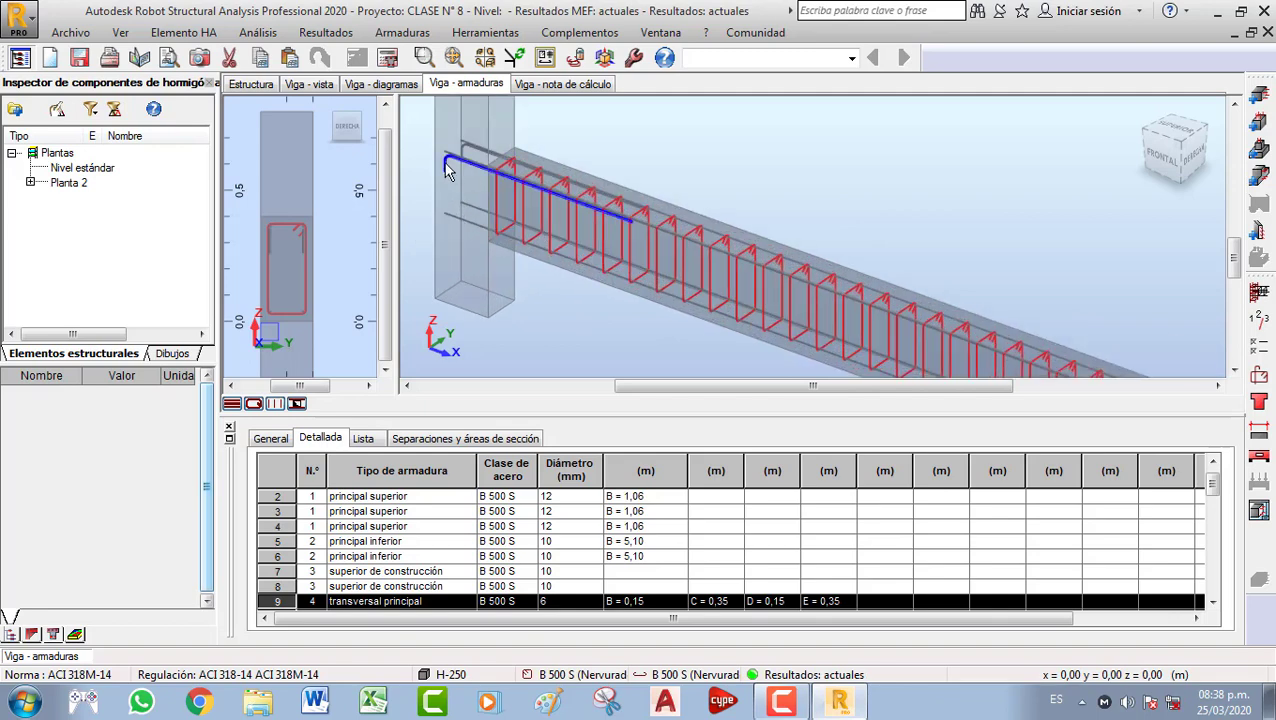
left_click(448, 170)
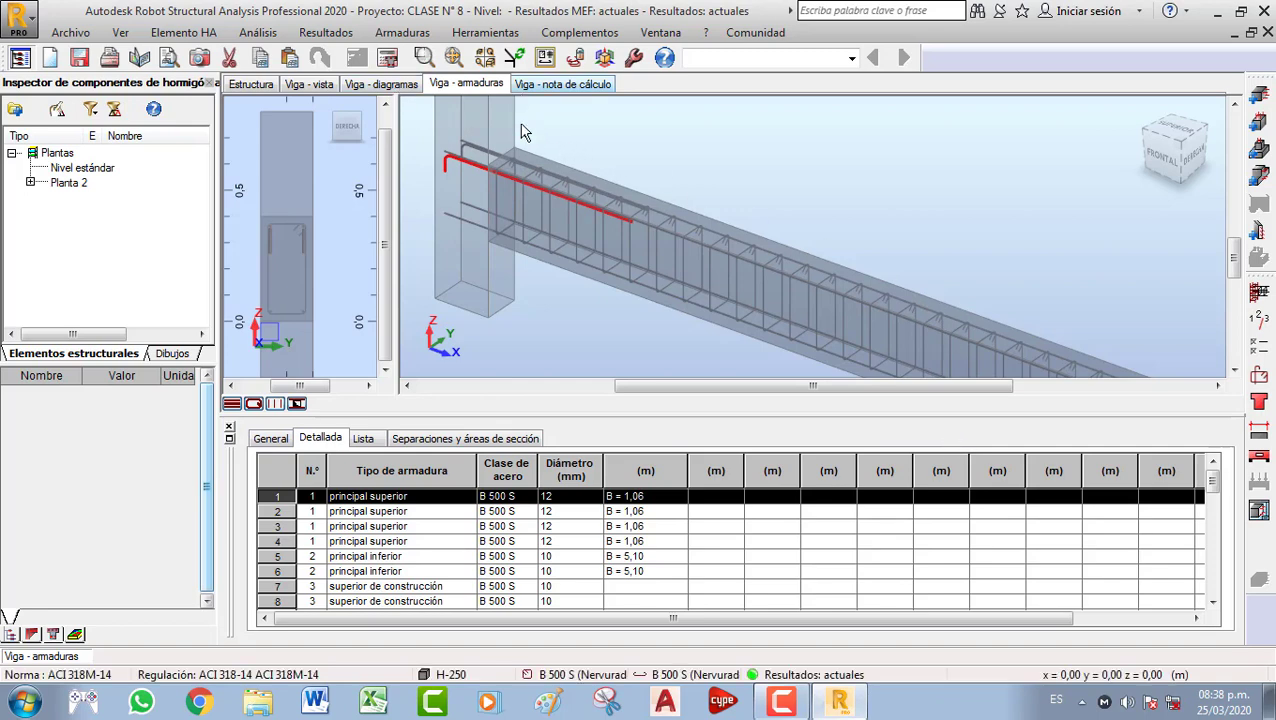
Zoom in on a top corner of the cross-section and select the construction bar inside the stirrup bend
scroll(541, 223, "down", 5)
scroll(288, 263, "up", 4)
middle_click_drag(290, 256, 308, 254)
scroll(305, 250, "up", 5)
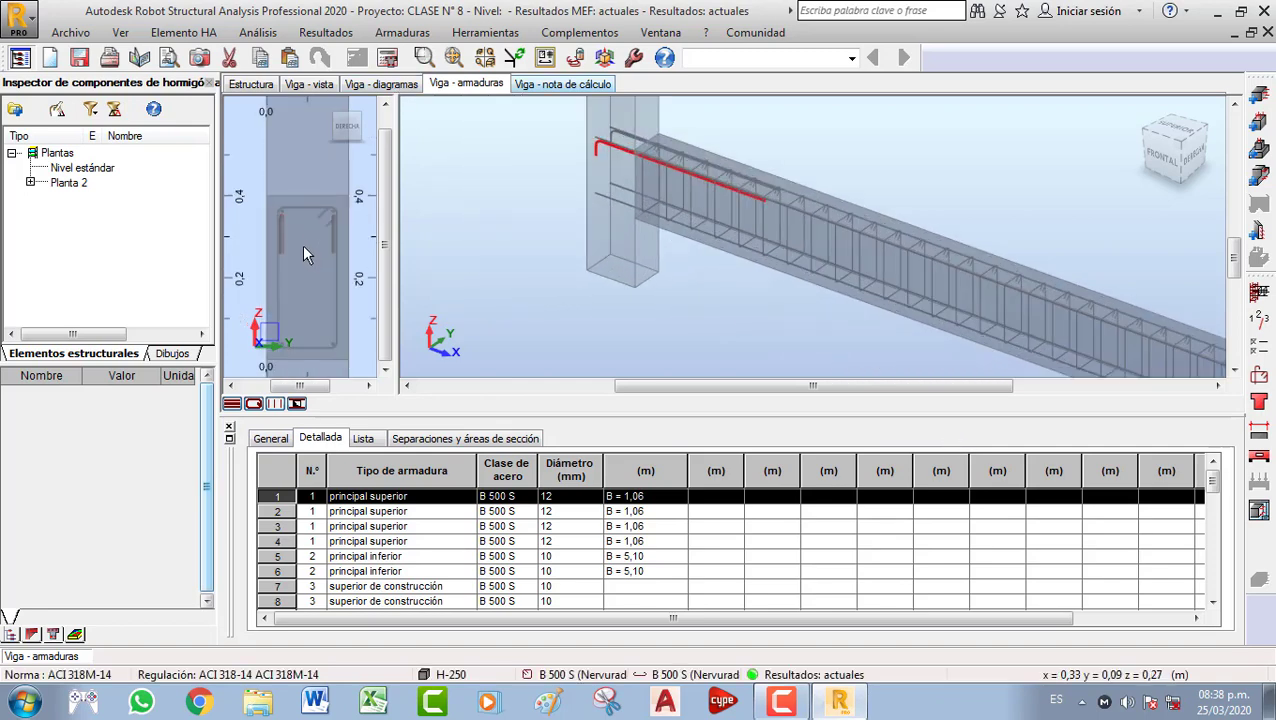
scroll(265, 214, "up", 3)
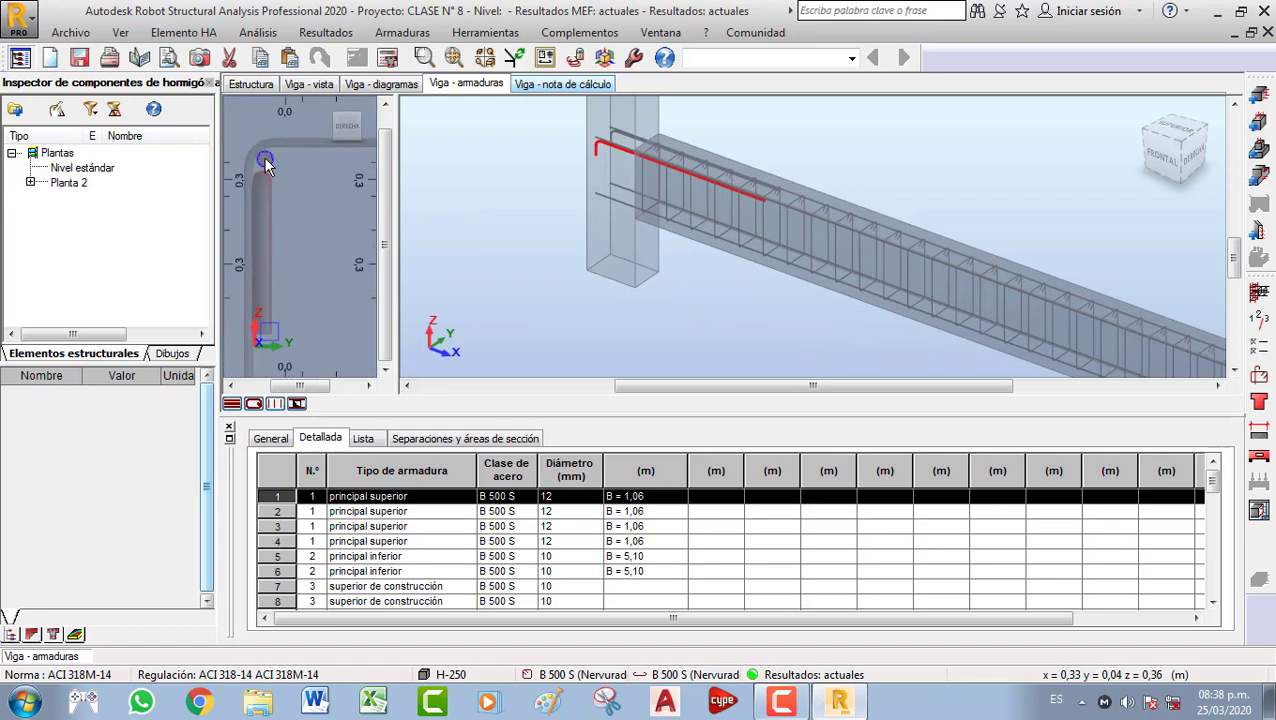
left_click(265, 163)
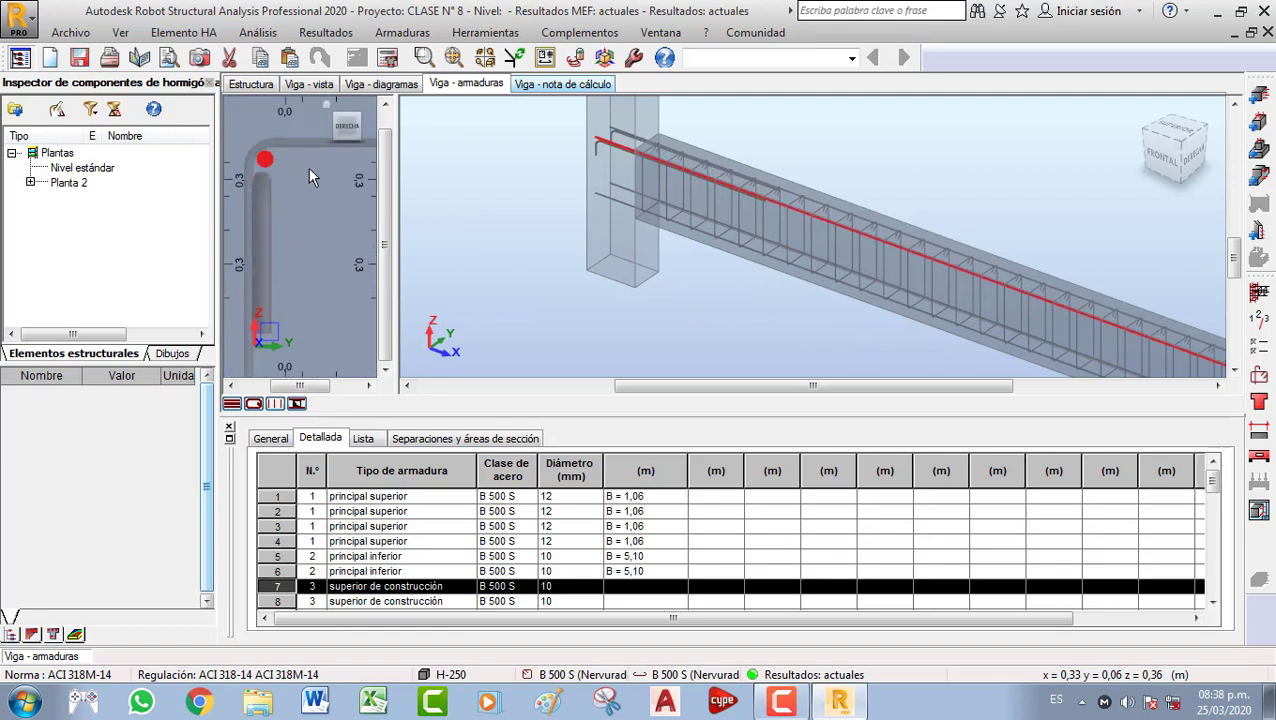
Select the stirrup in the cross-section to find its entry in the detailed table
middle_click_drag(308, 167, 294, 206)
scroll(256, 174, "down", 3)
left_click(293, 207)
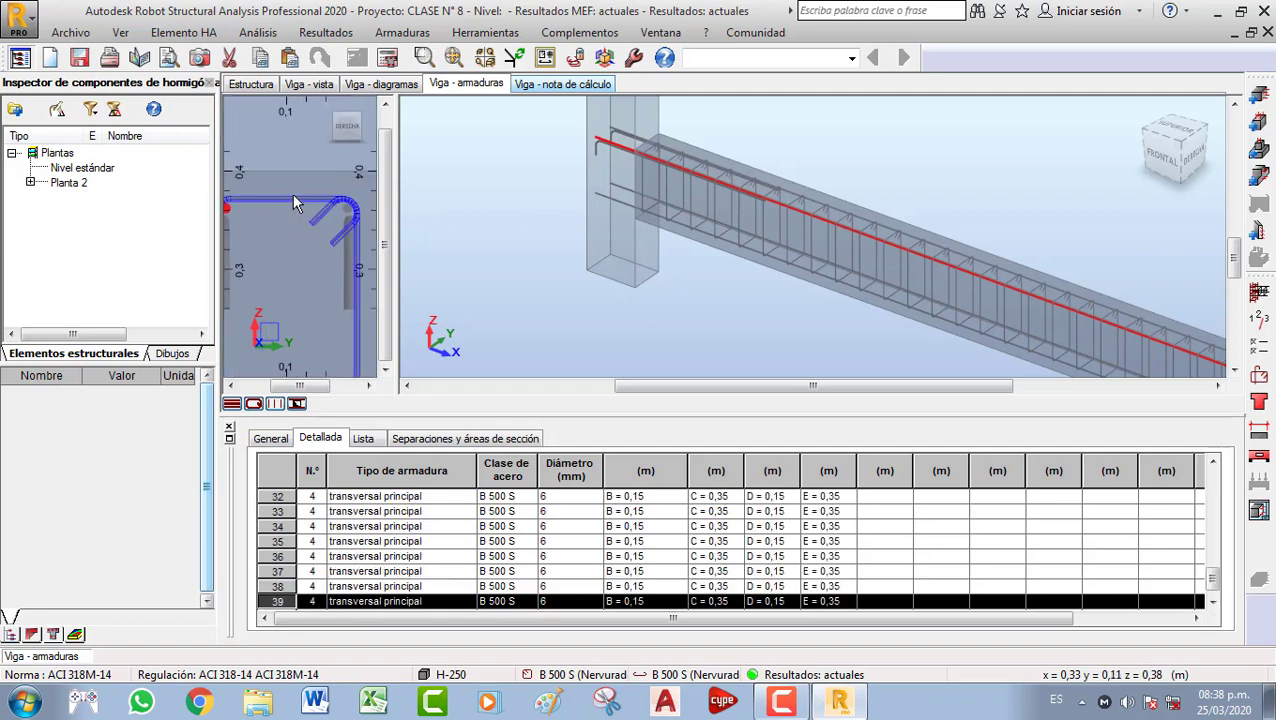
Frame the whole beam in 3D and select a full-length top construction bar
scroll(300, 218, "down", 2)
scroll(748, 243, "down", 1)
middle_click_drag(733, 235, 583, 168)
scroll(732, 247, "down", 3)
middle_click_drag(725, 260, 655, 248)
scroll(691, 250, "up", 1)
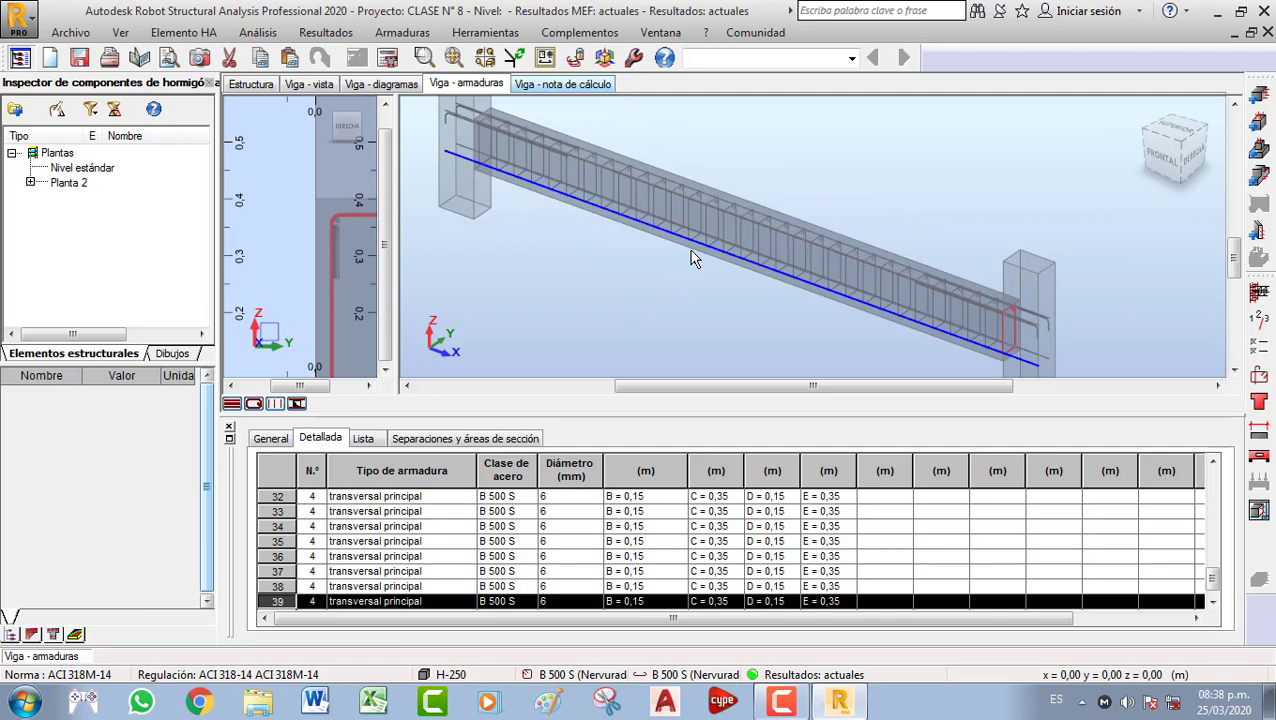
left_click(692, 196)
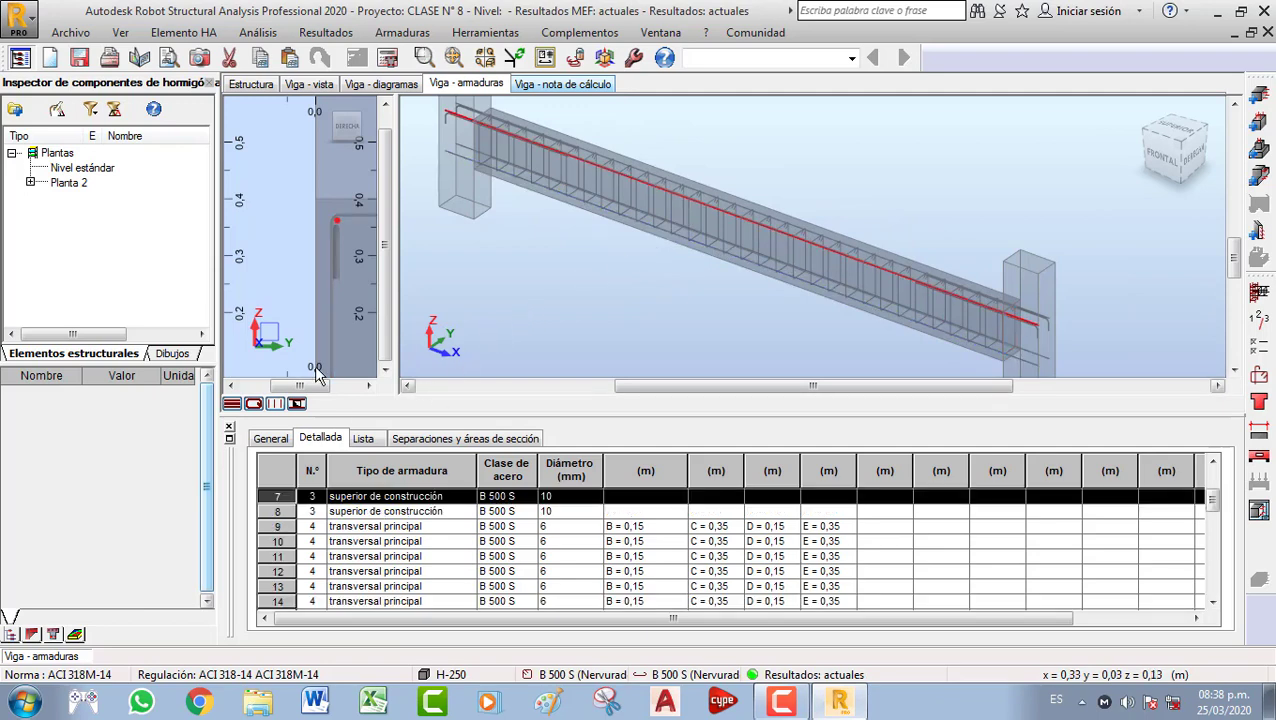
Open the Esperas settings for the beam's reinforcement and close them without changes
right_click(592, 162)
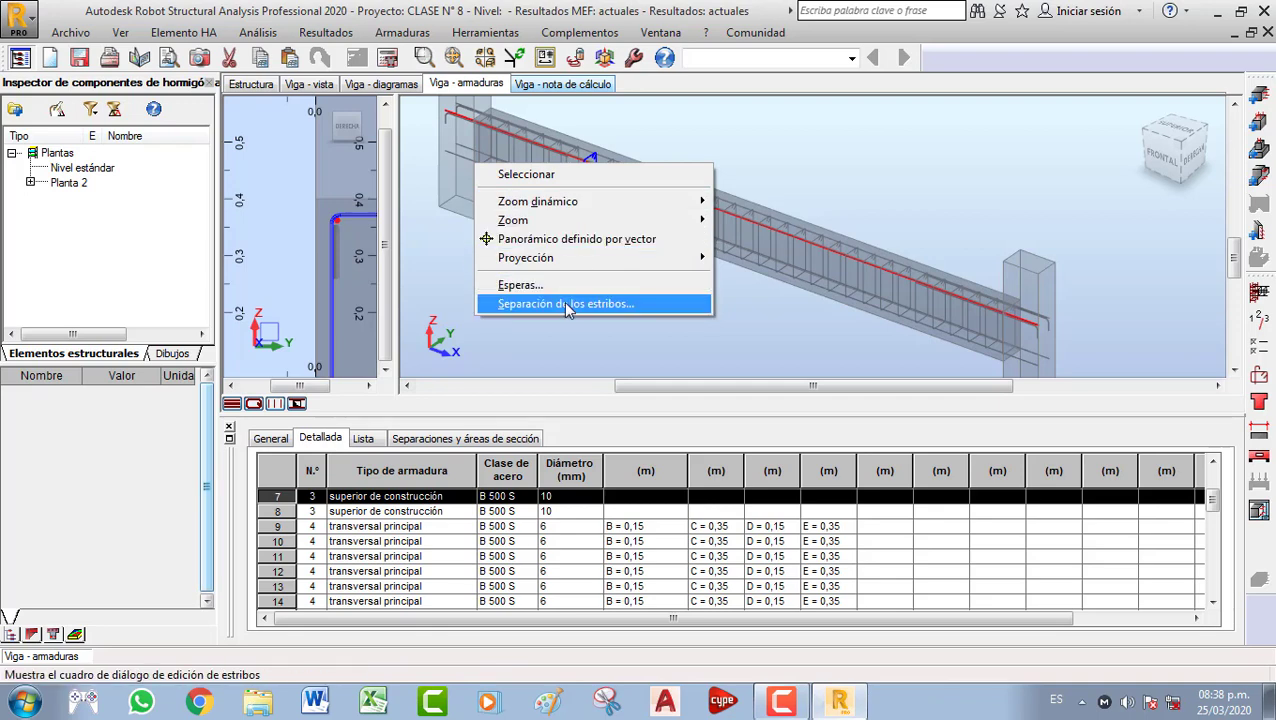
left_click(546, 286)
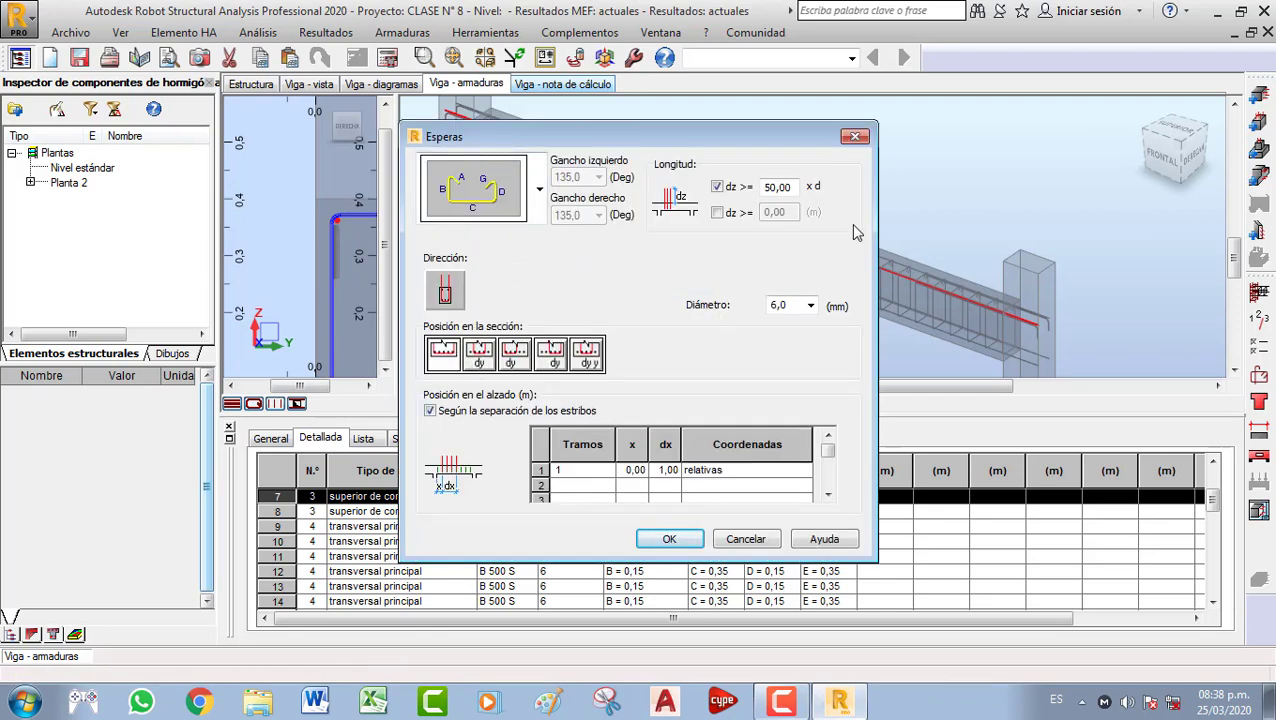
left_click(855, 137)
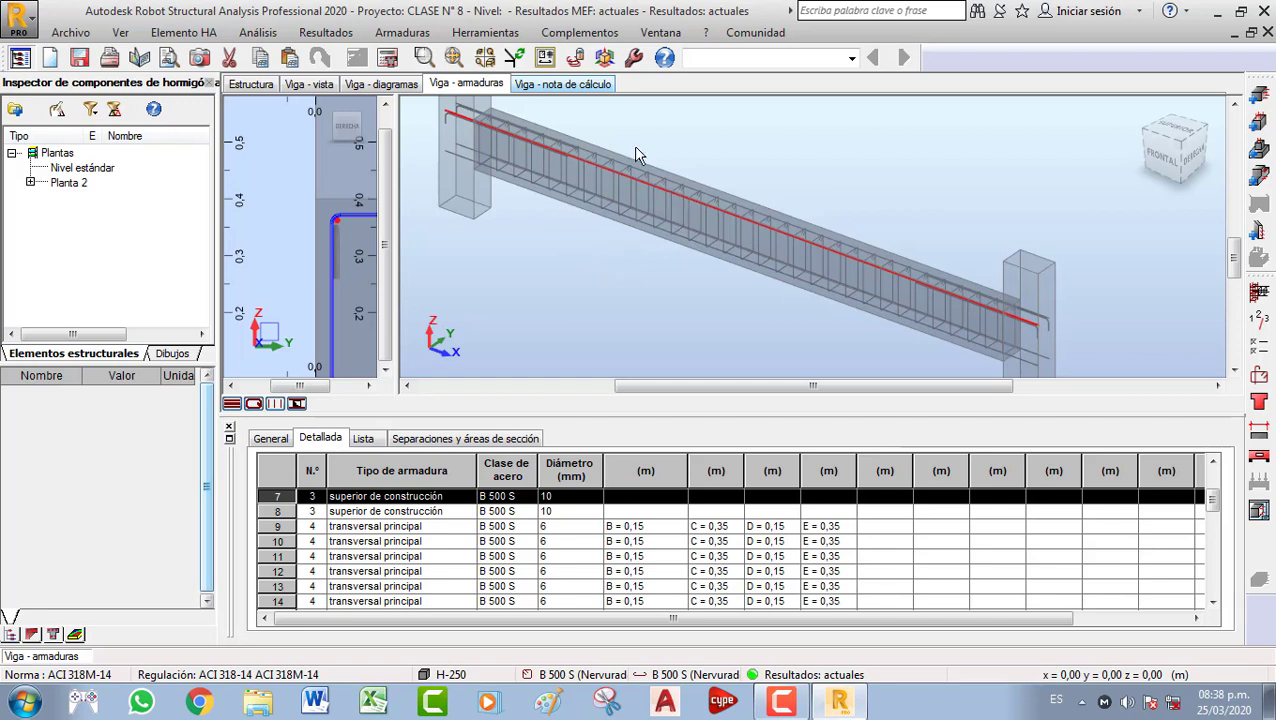
Open the beam's calculation note and review its level data, material characteristics and geometry
left_click(563, 86)
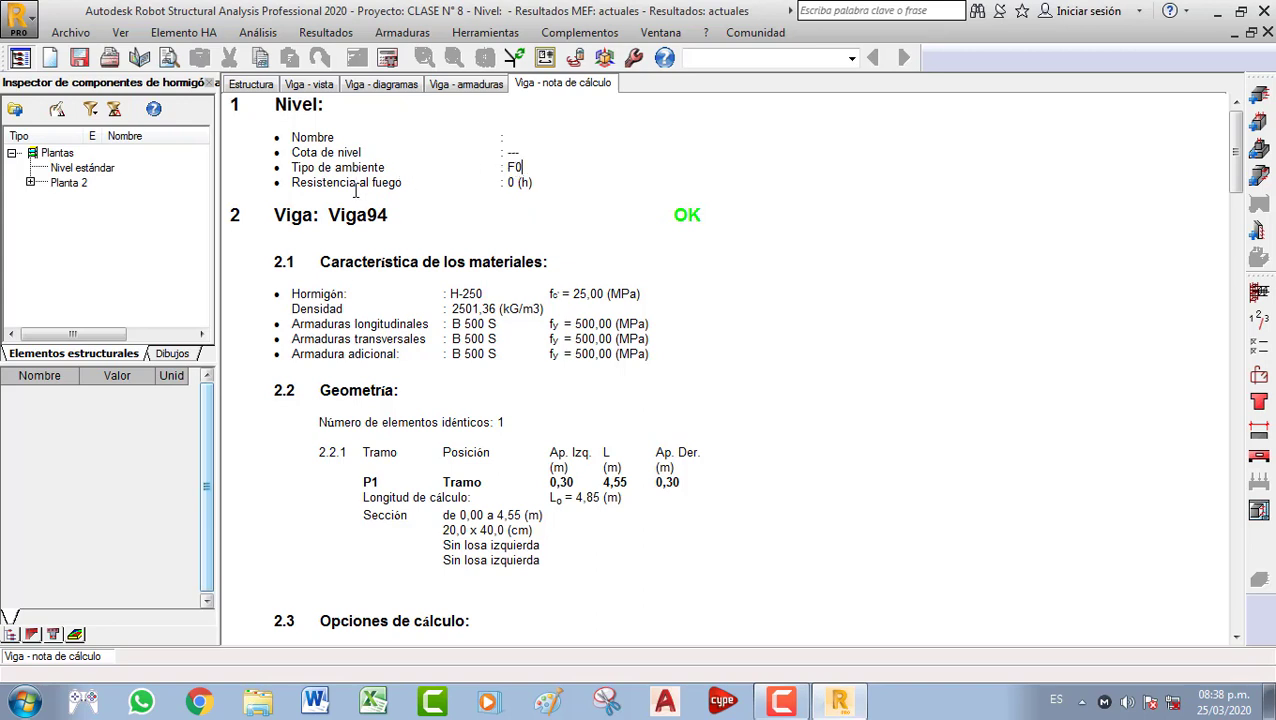
left_click_drag(506, 186, 537, 196)
left_click(549, 225)
scroll(404, 220, "down", 2)
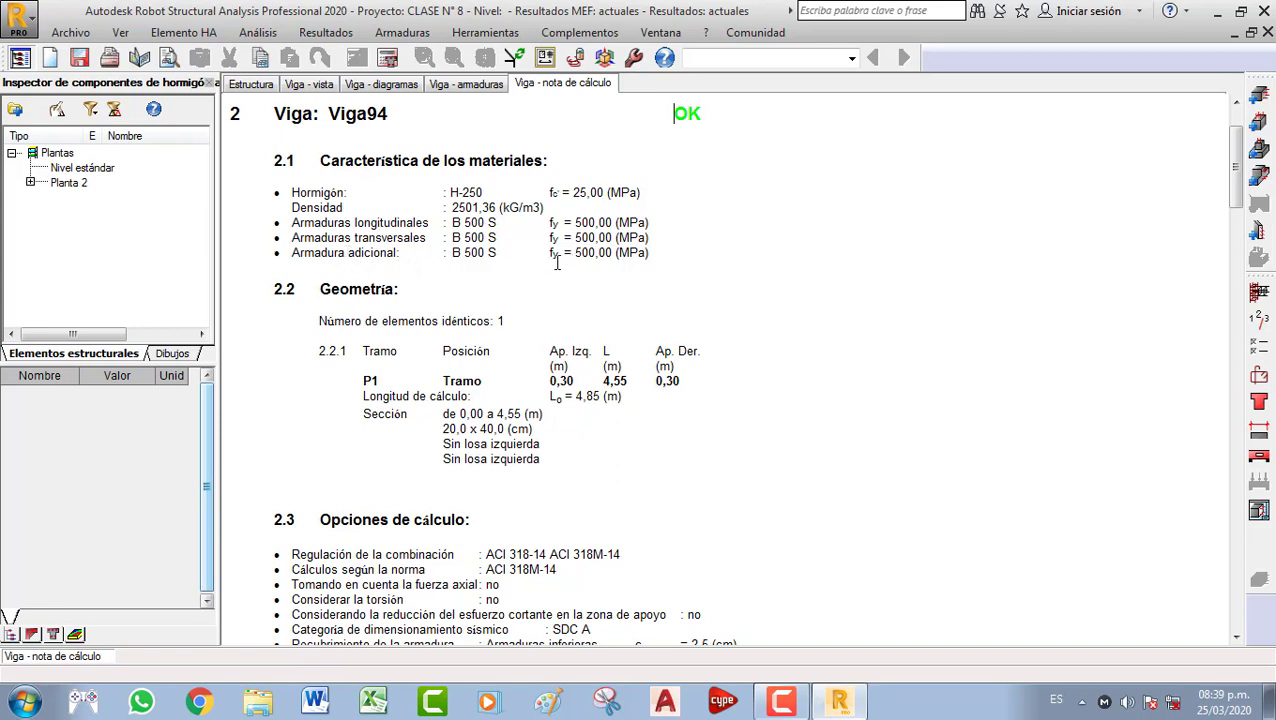
scroll(476, 272, "down", 3)
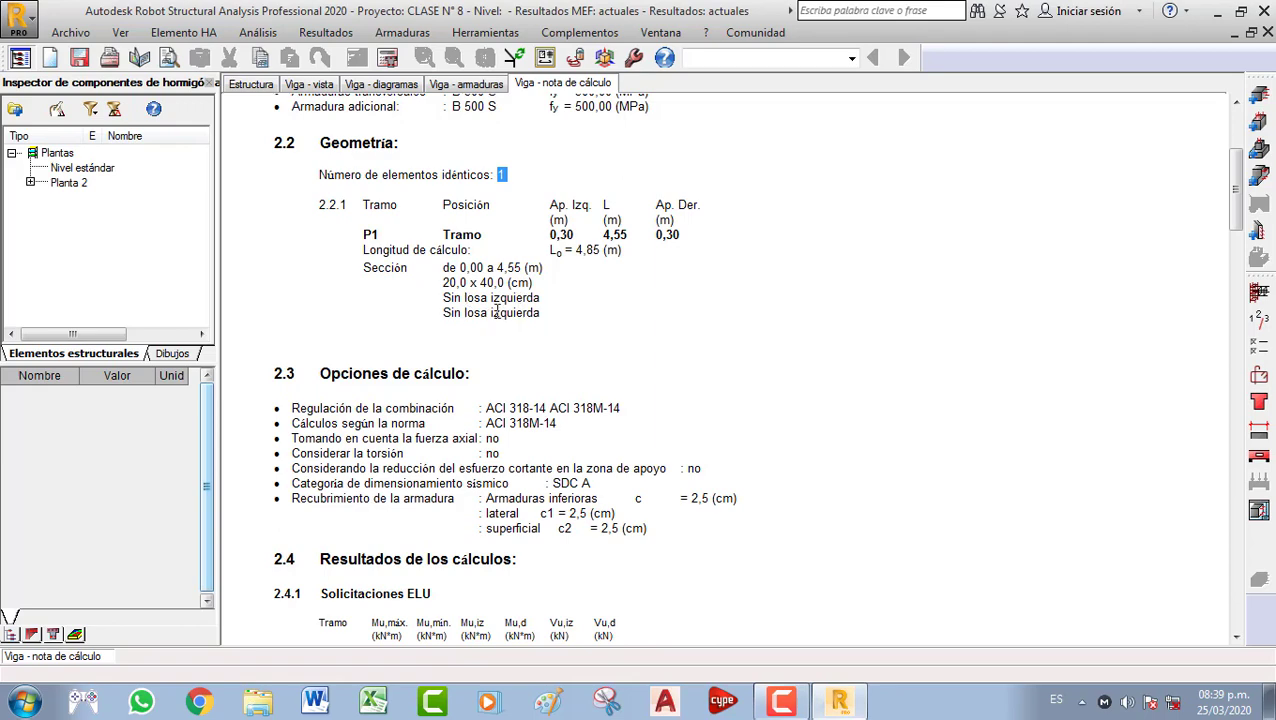
Review the note's calculation options: code, axial force, torsion, shear reduction, seismic category and reinforcement cover
scroll(370, 311, "down", 4)
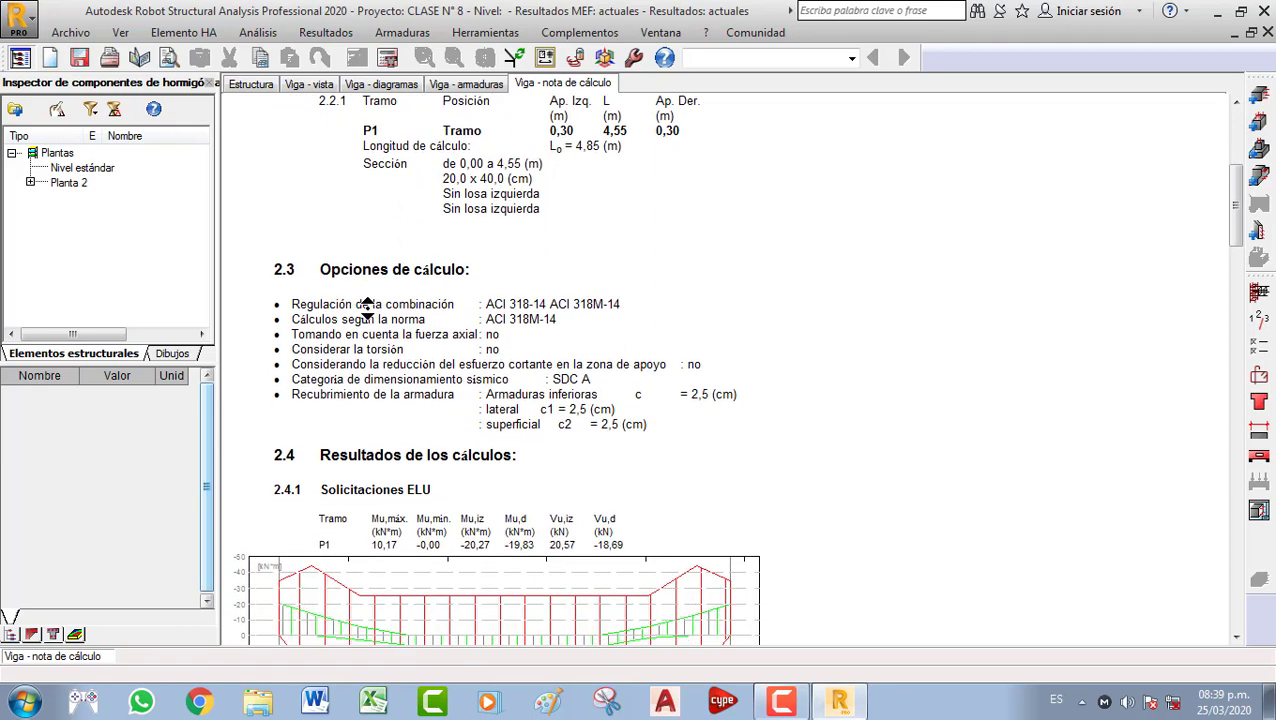
scroll(421, 285, "up", 3)
scroll(539, 300, "down", 2)
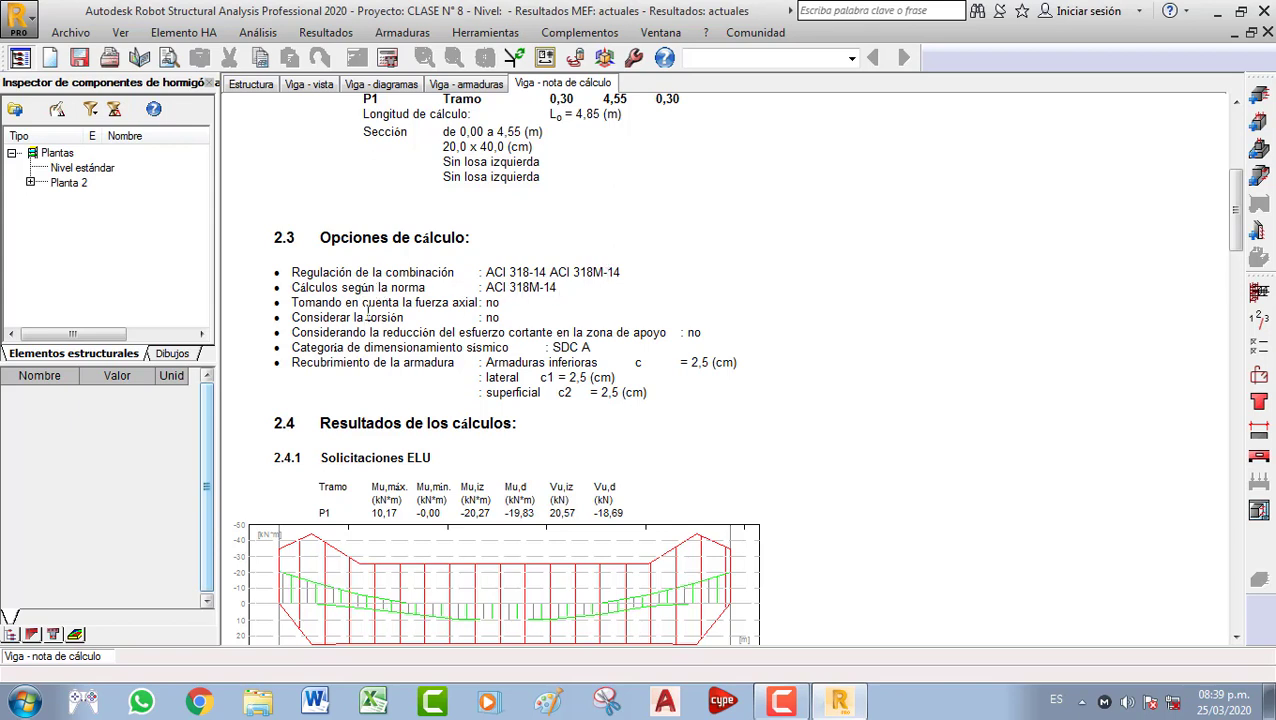
left_click(501, 303)
left_click_drag(500, 318, 486, 318)
left_click_drag(689, 332, 706, 332)
left_click_drag(553, 346, 594, 347)
left_click(600, 348)
left_click(561, 347)
scroll(563, 347, "down", 1)
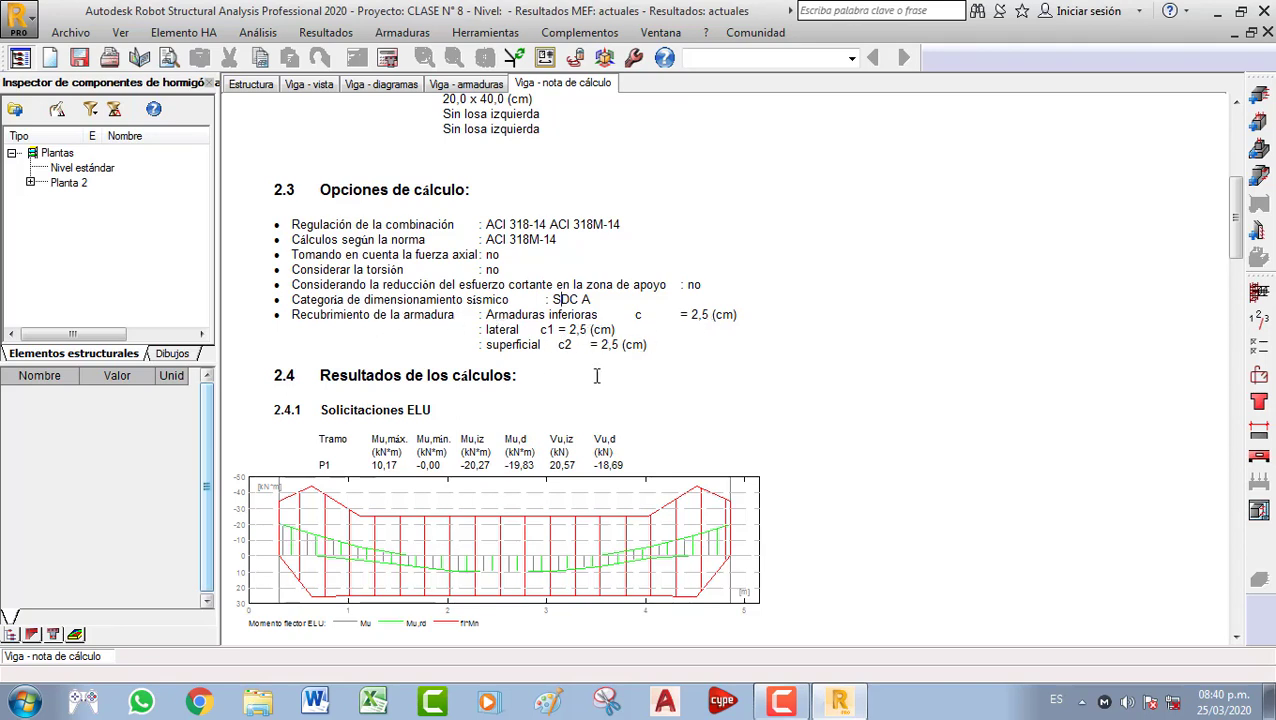
Review the note's calculation results, from the ELU moment and shear diagrams to the theoretical steel sections
left_click(547, 378)
scroll(547, 378, "down", 5)
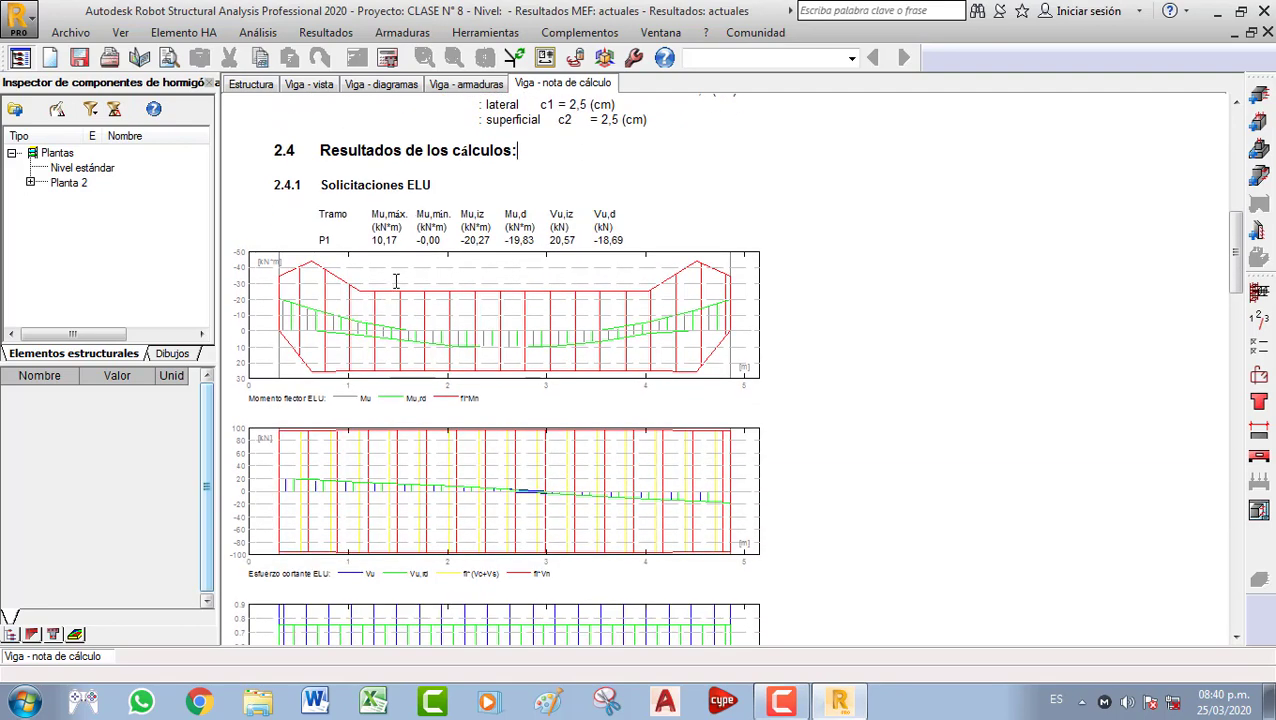
scroll(396, 281, "down", 15)
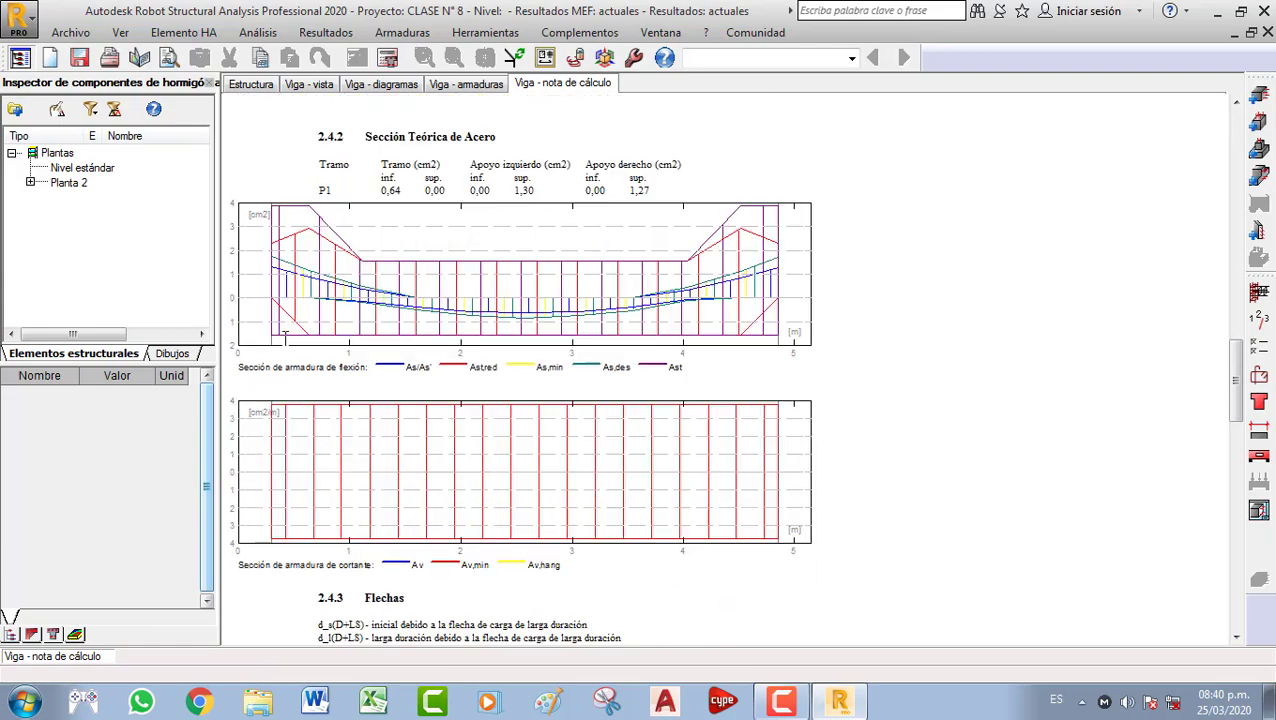
scroll(320, 368, "up", 10)
scroll(320, 362, "down", 20)
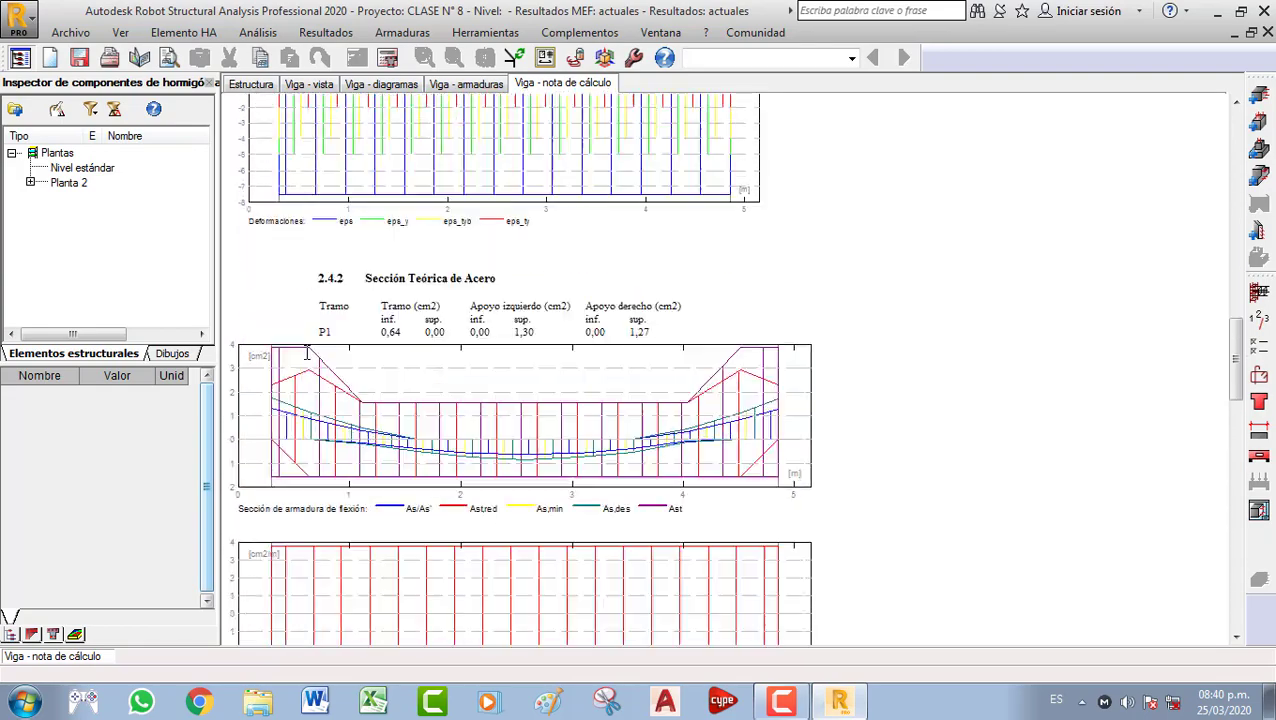
scroll(829, 285, "up", 15)
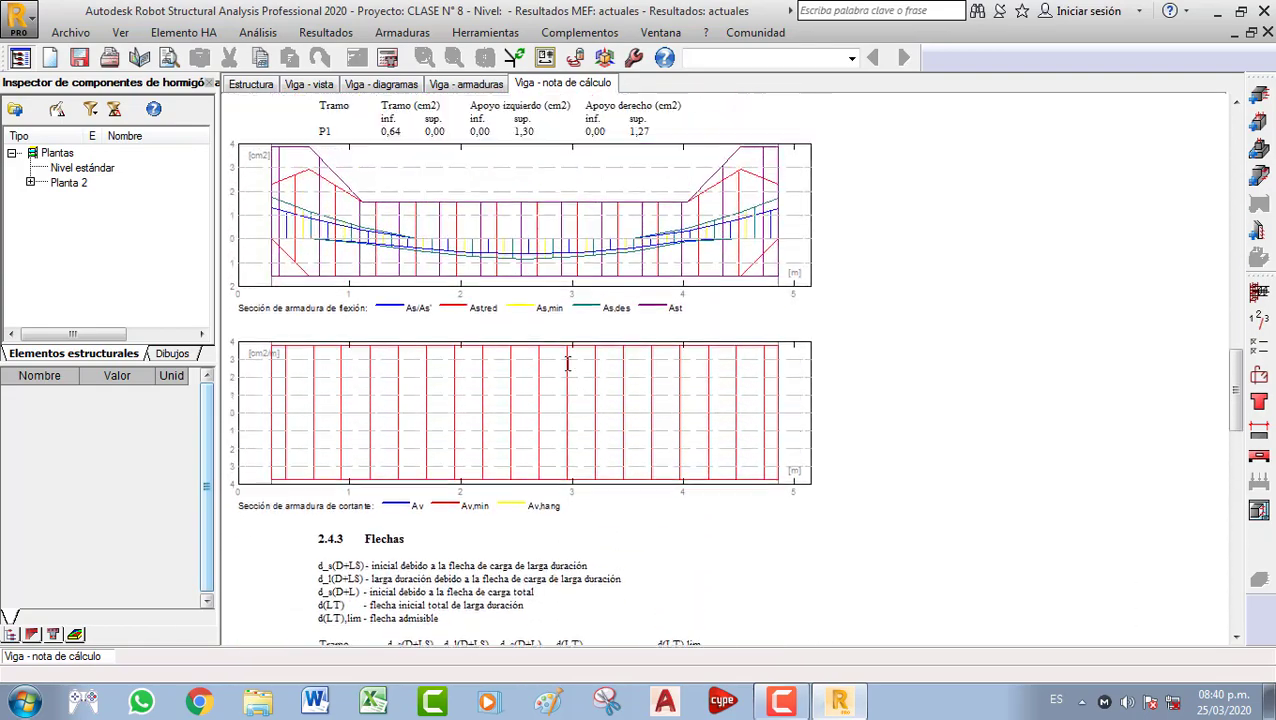
Review the rest of the calculation note: theoretical steel sections, deflections, detailed theoretical results, reinforcement list and material quantities
scroll(522, 366, "down", 20)
scroll(522, 366, "up", 20)
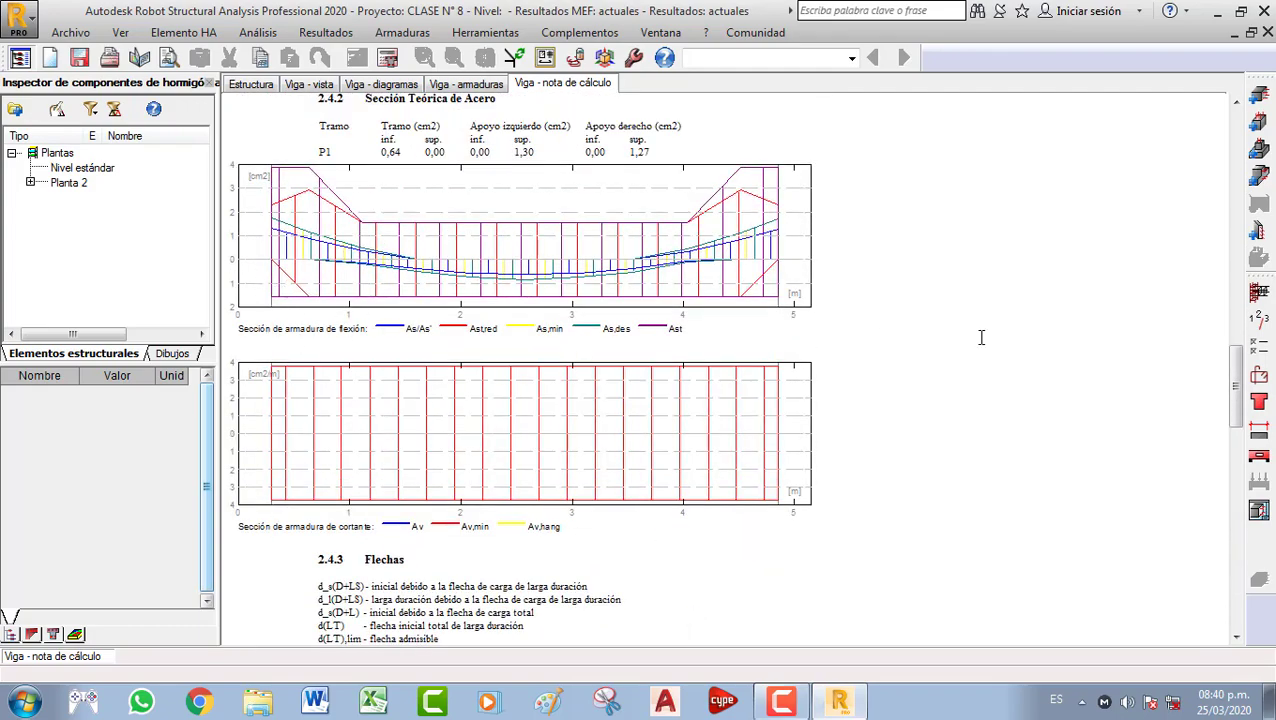
mouse_move(1237, 392)
left_mouse_down()
mouse_move(1237, 312)
mouse_move(1233, 400)
left_mouse_up()
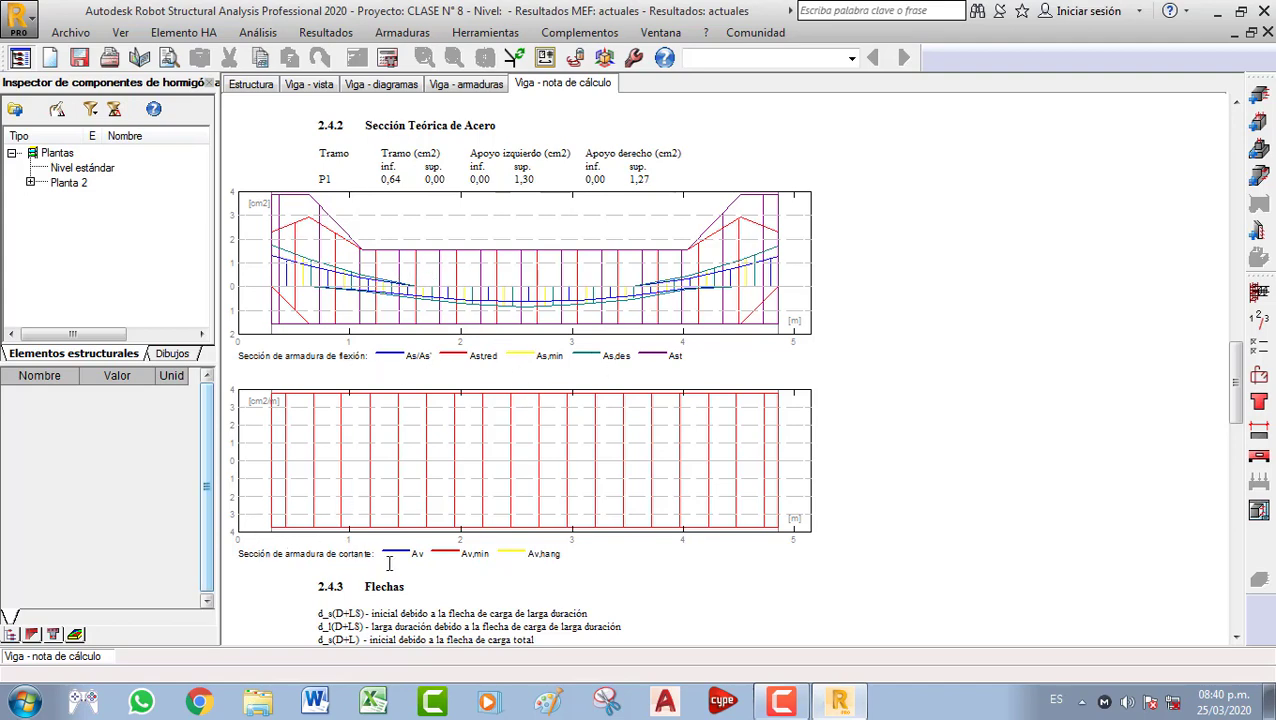
left_click_drag(1243, 395, 1215, 452)
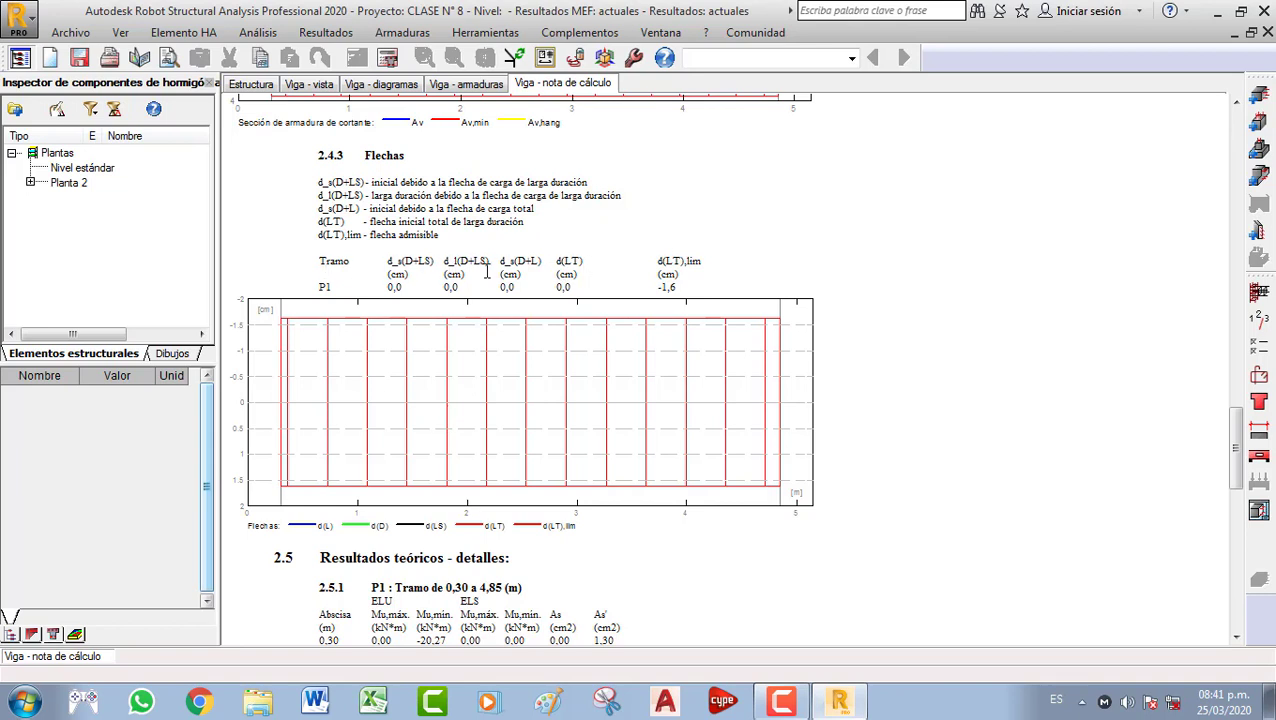
scroll(848, 386, "down", 4)
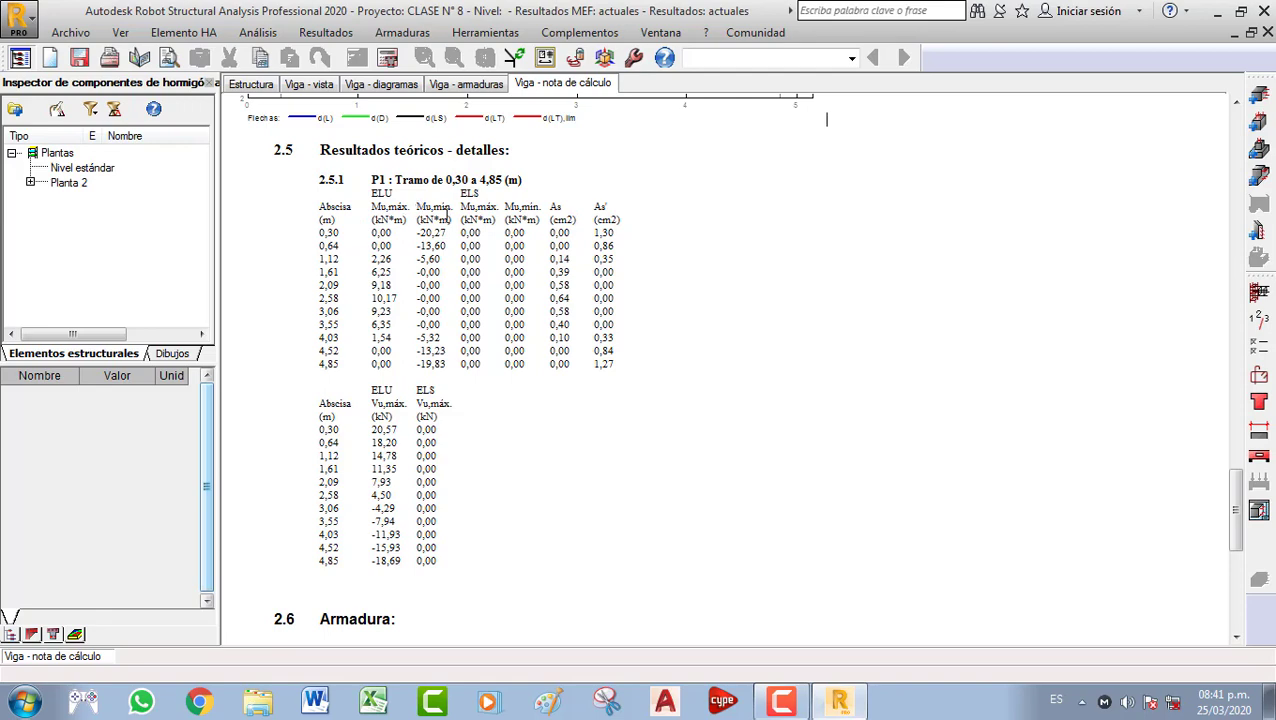
scroll(593, 400, "down", 5)
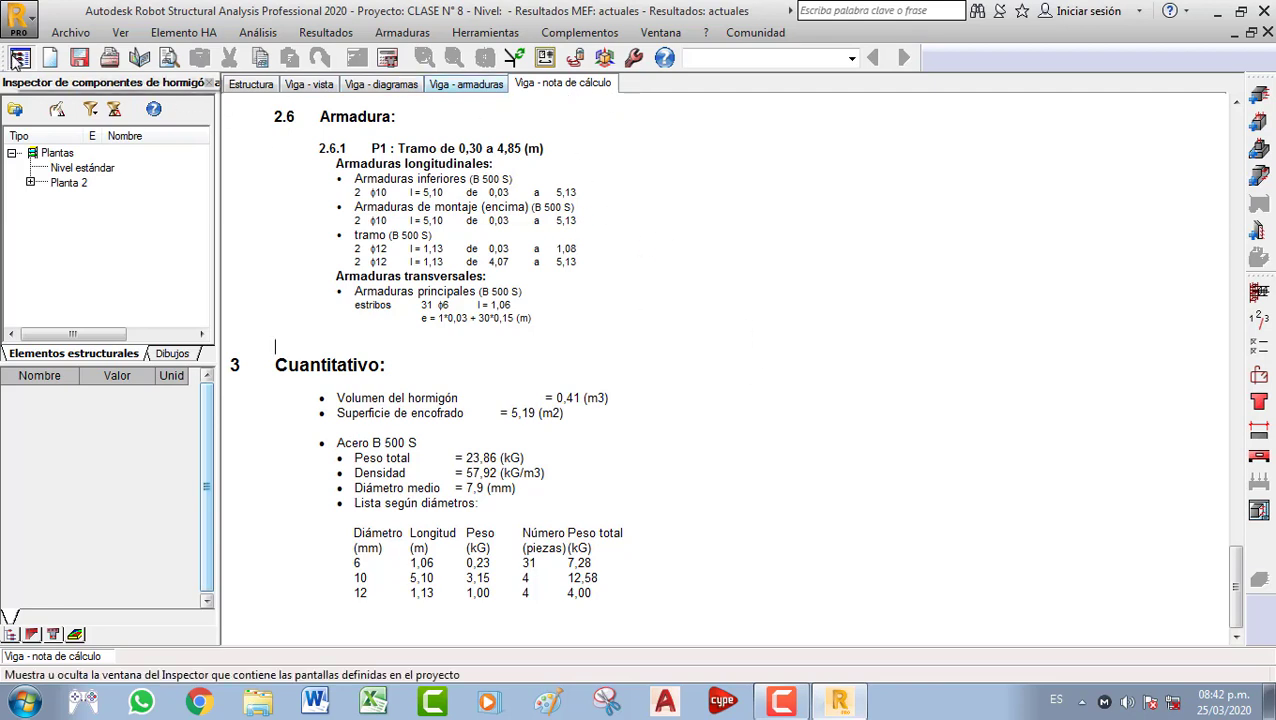
Save the calculation note to the desktop as VIGA NOTA DE CALCULO in Rich Text Format (RTF)
left_click(80, 57)
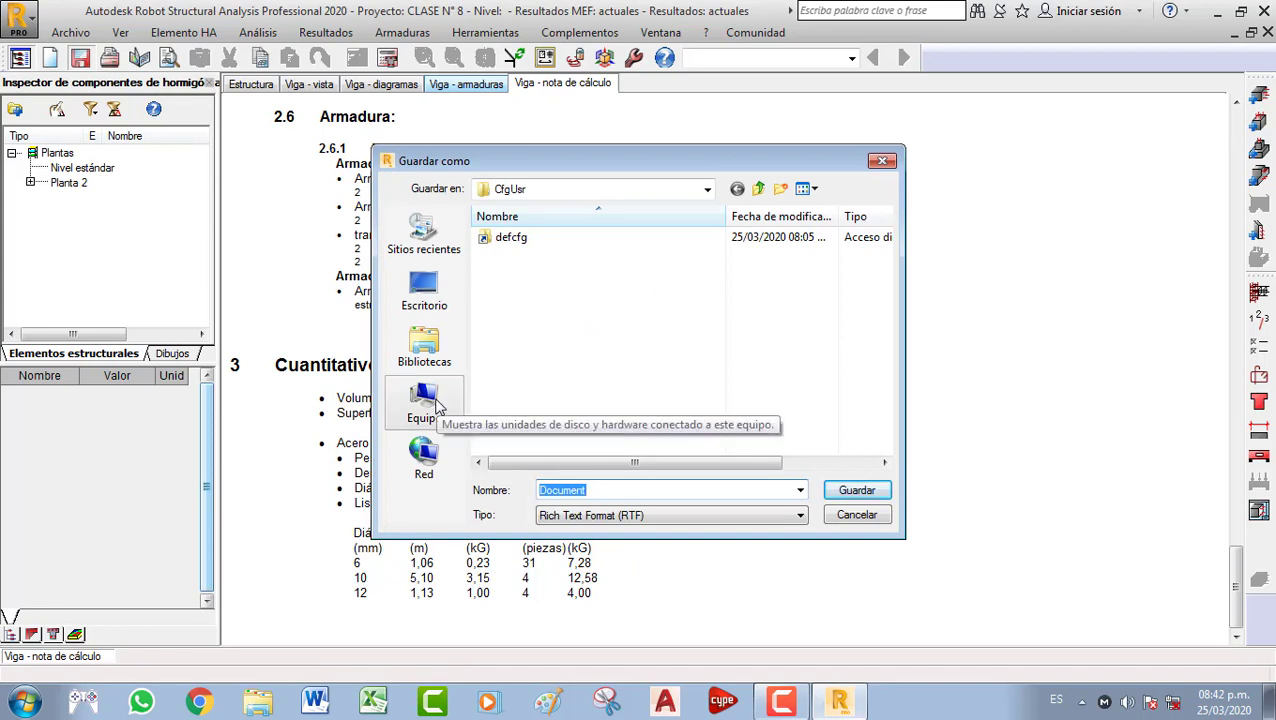
left_click(424, 288)
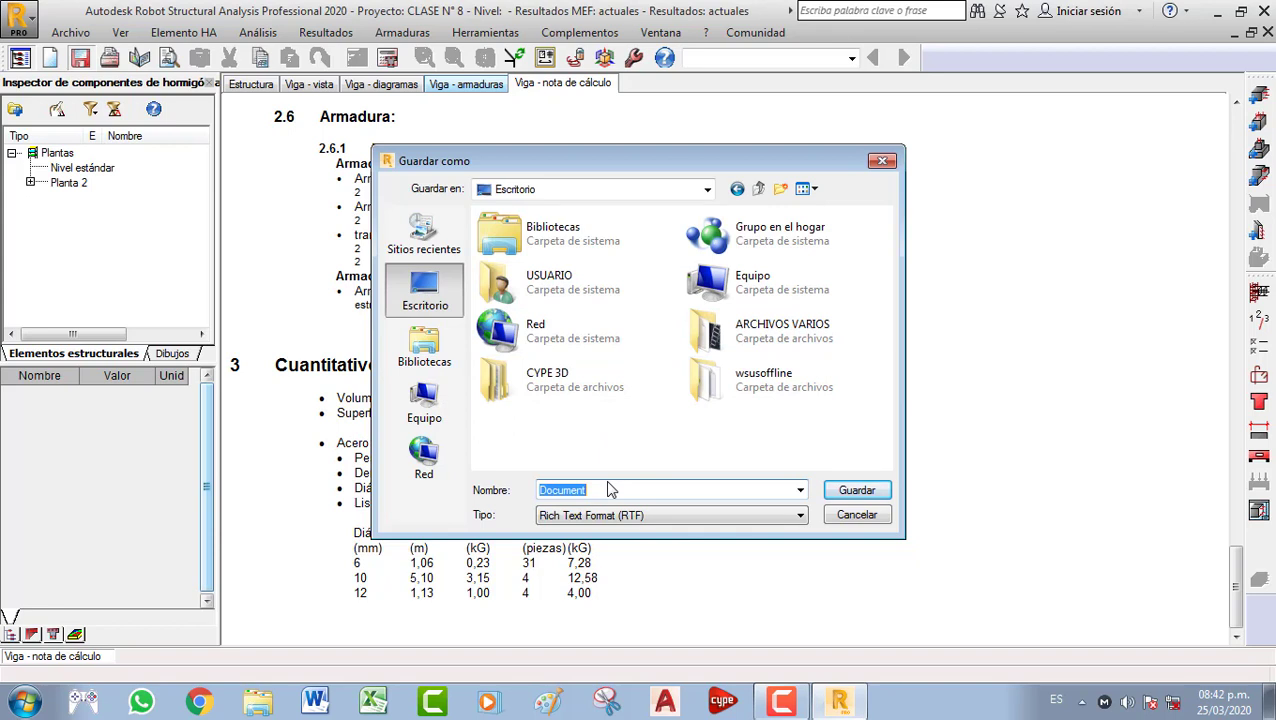
type("VIGA NOTA DE CALCULO")
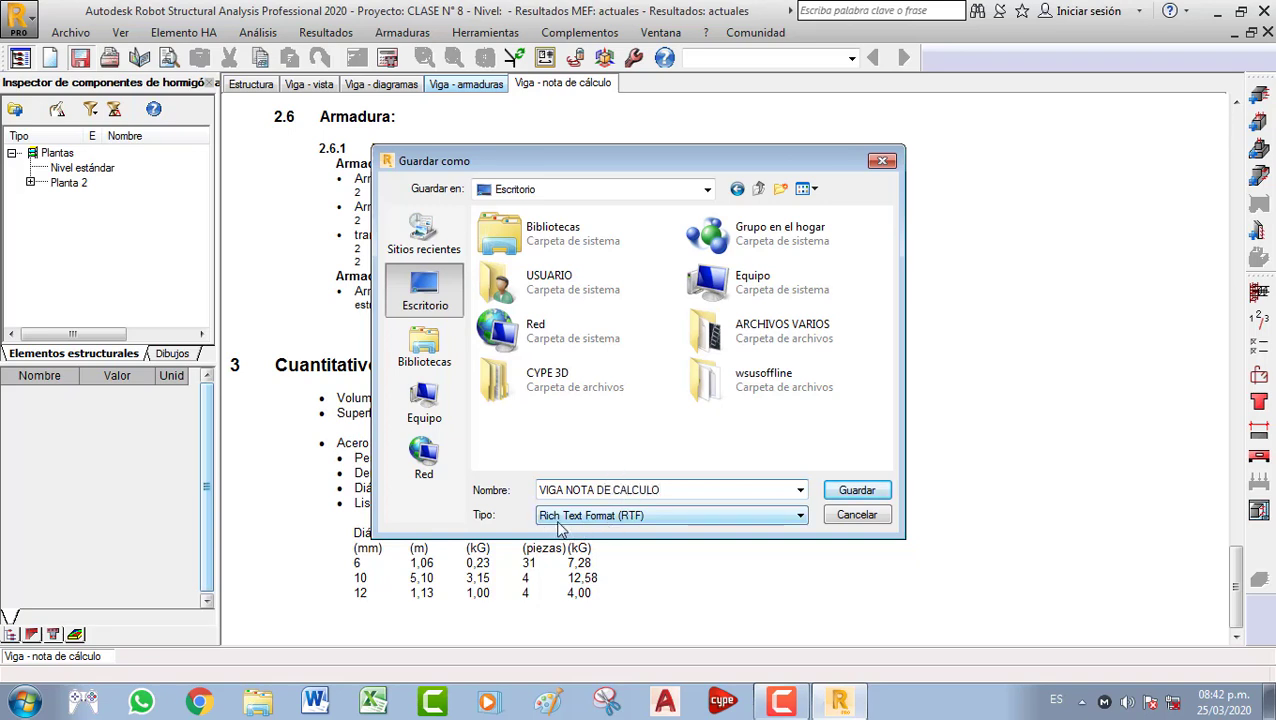
left_click(640, 516)
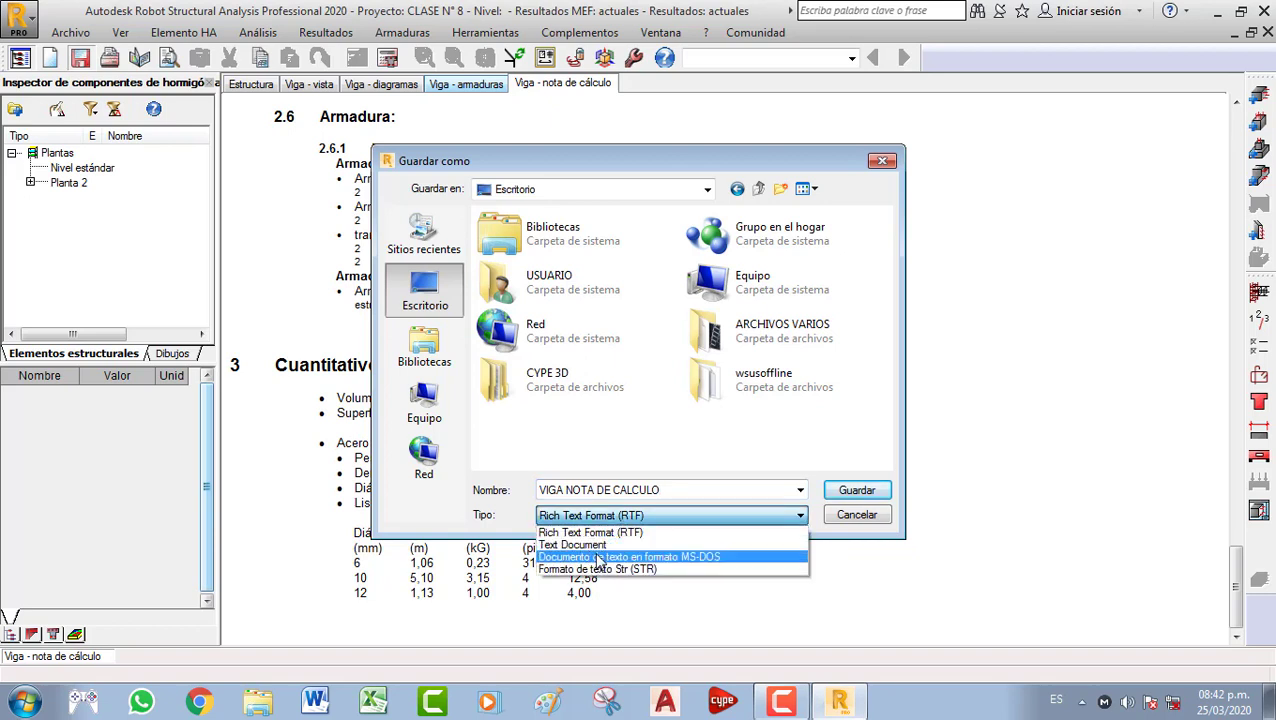
left_click(676, 531)
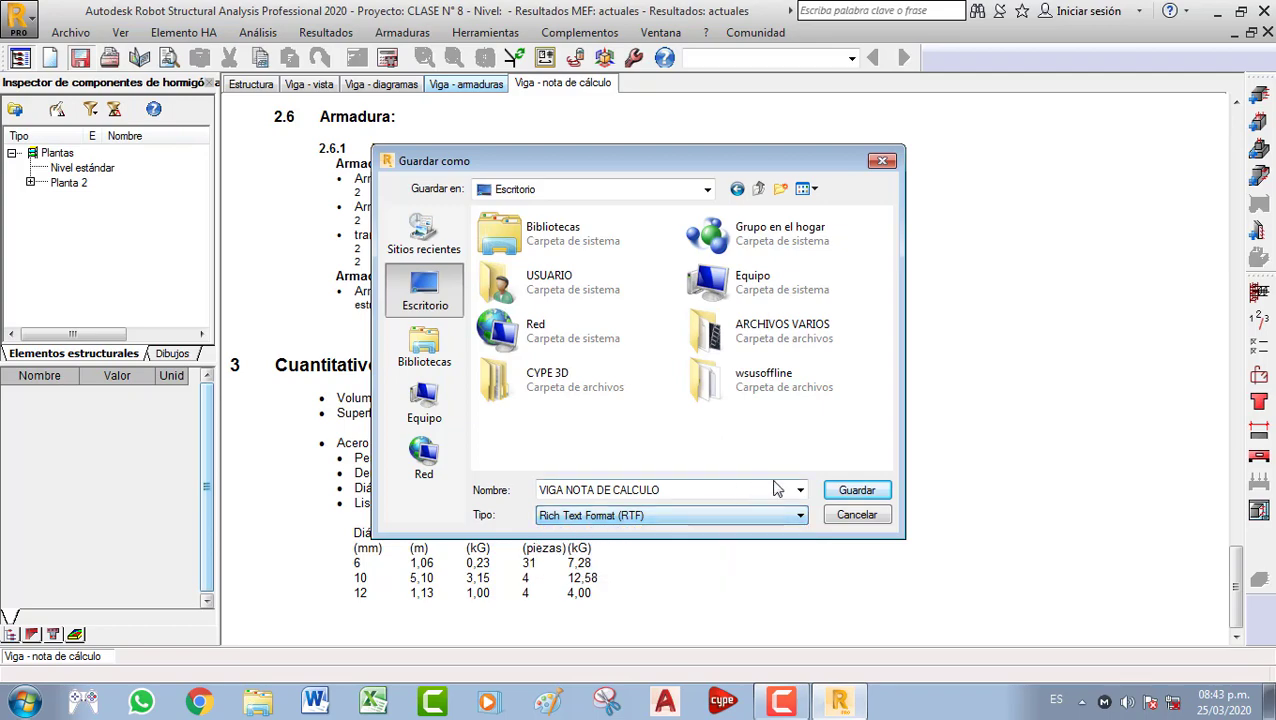
left_click(855, 489)
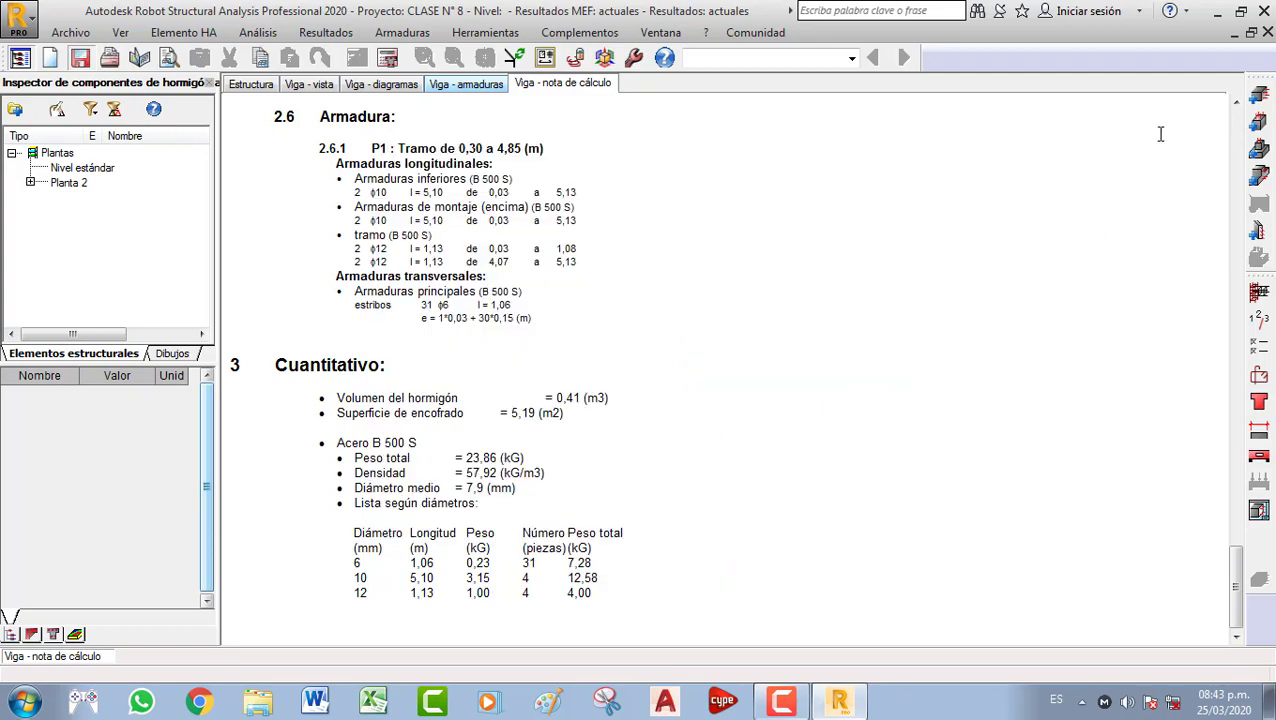
Open the saved VIGA NOTA DE CALCULO file from the desktop in Word and look through its geometry, calculation options and ELU diagrams
left_click(1216, 12)
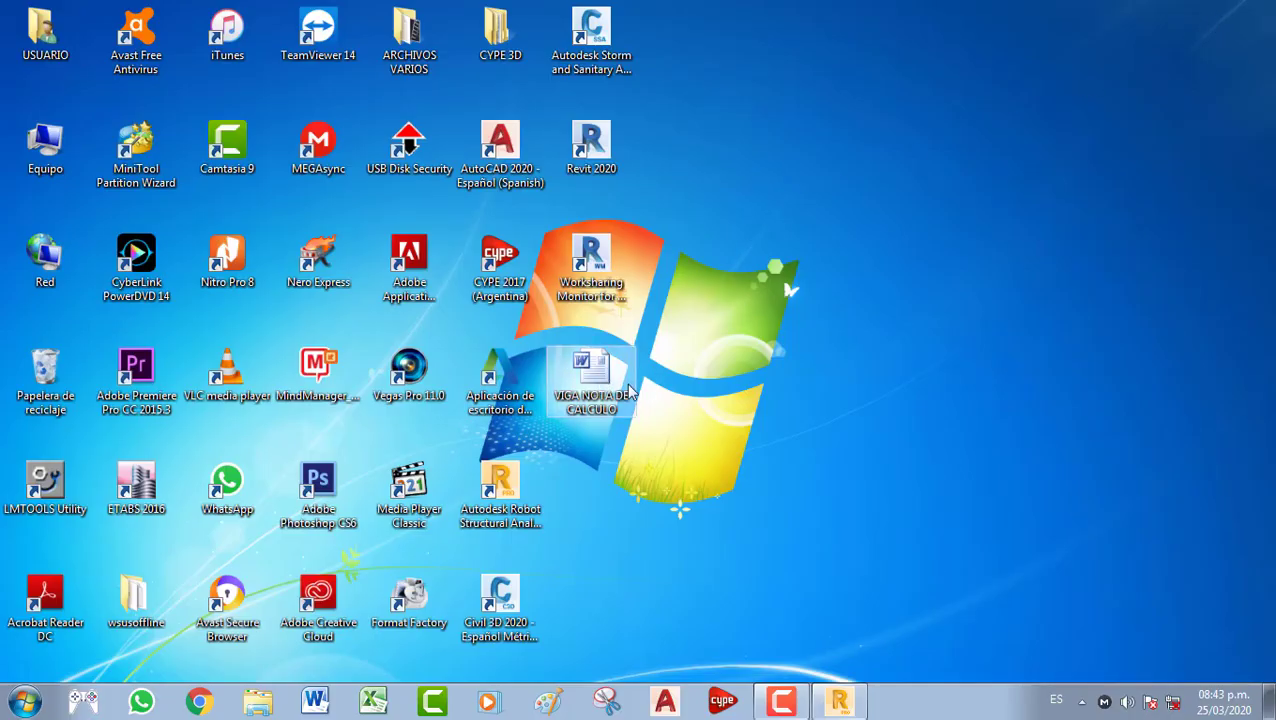
double_click(598, 384)
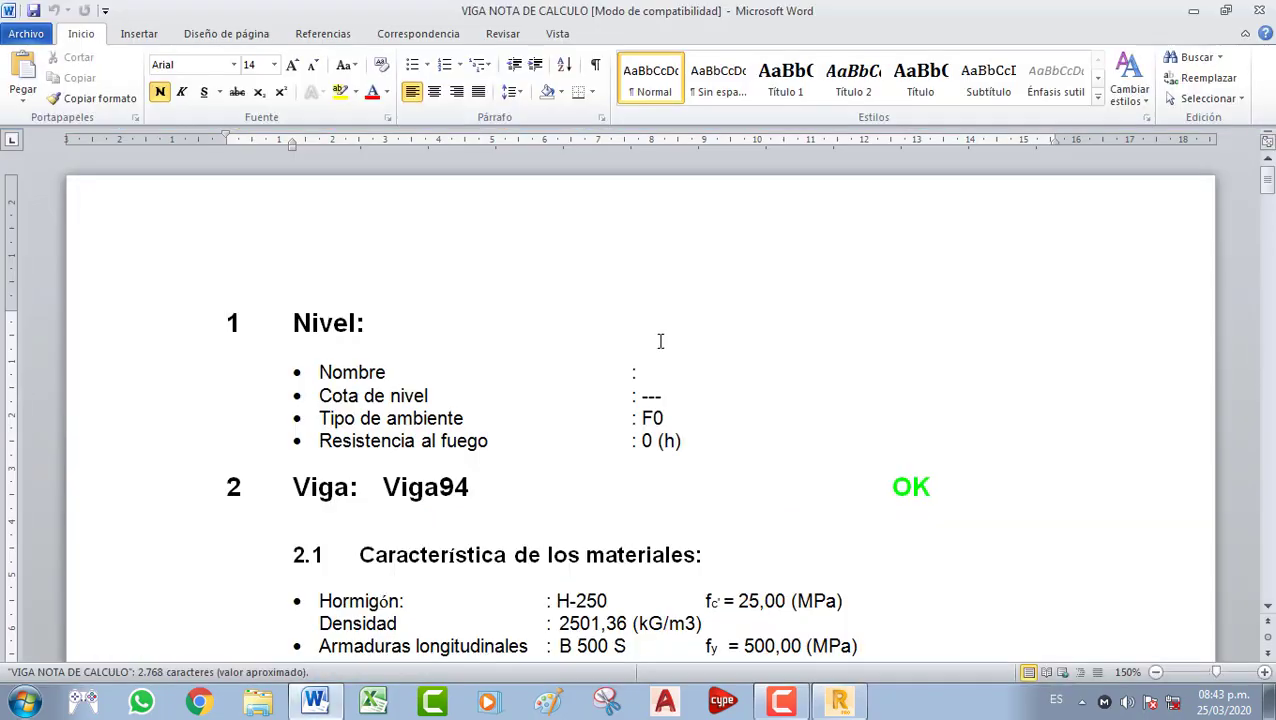
scroll(851, 374, "down", 12)
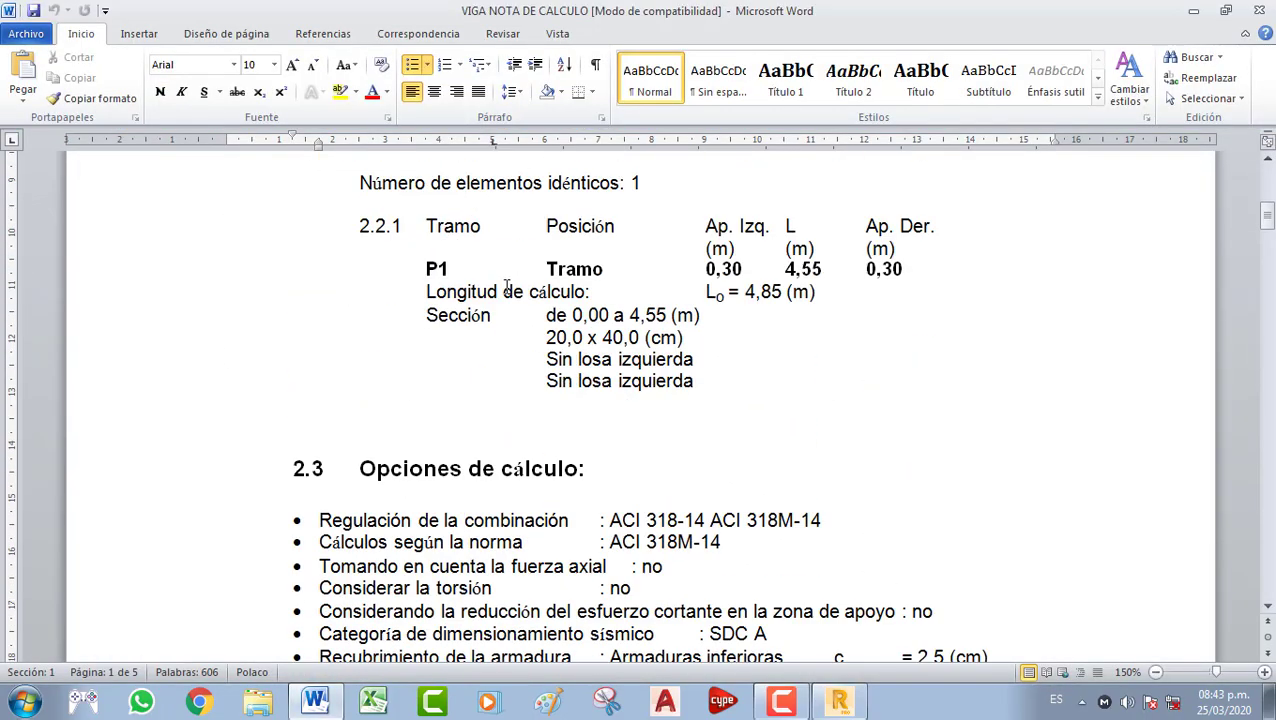
scroll(528, 296, "down", 10)
scroll(505, 275, "up", 5)
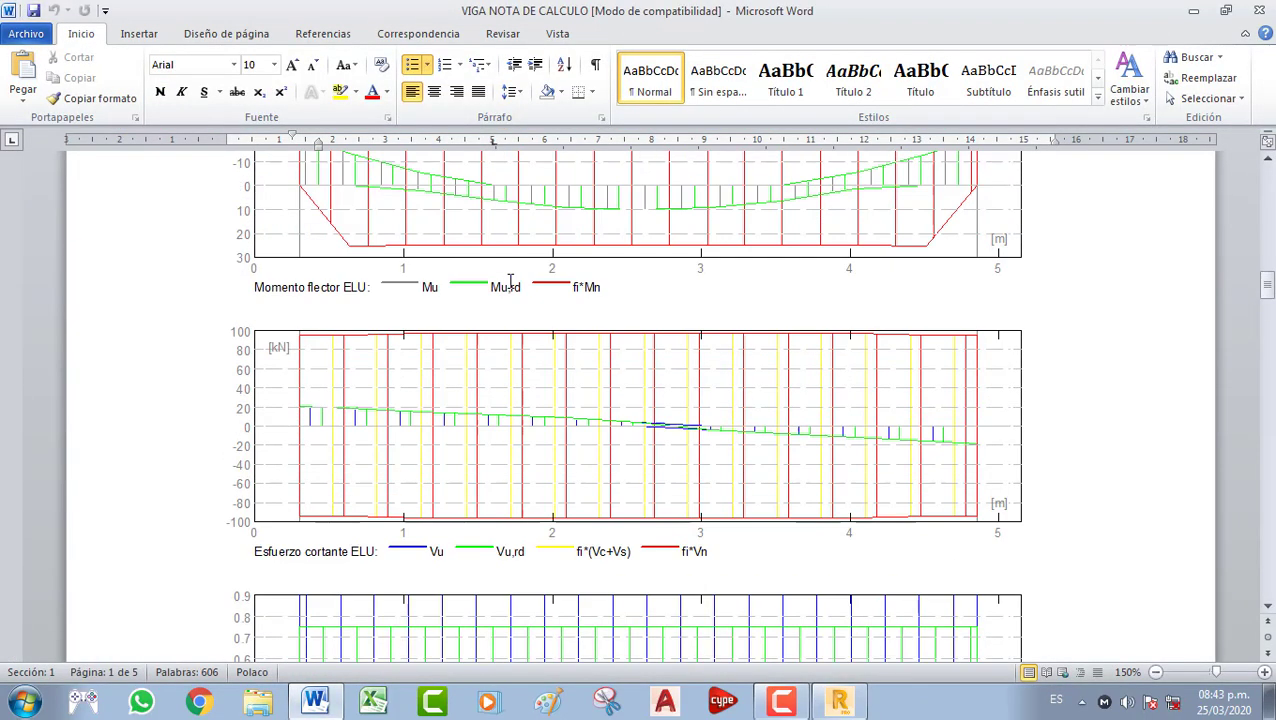
Review the beam calculation note, from materials and geometry through the force and reinforcement diagrams to the quantities section
scroll(520, 280, "up", 15)
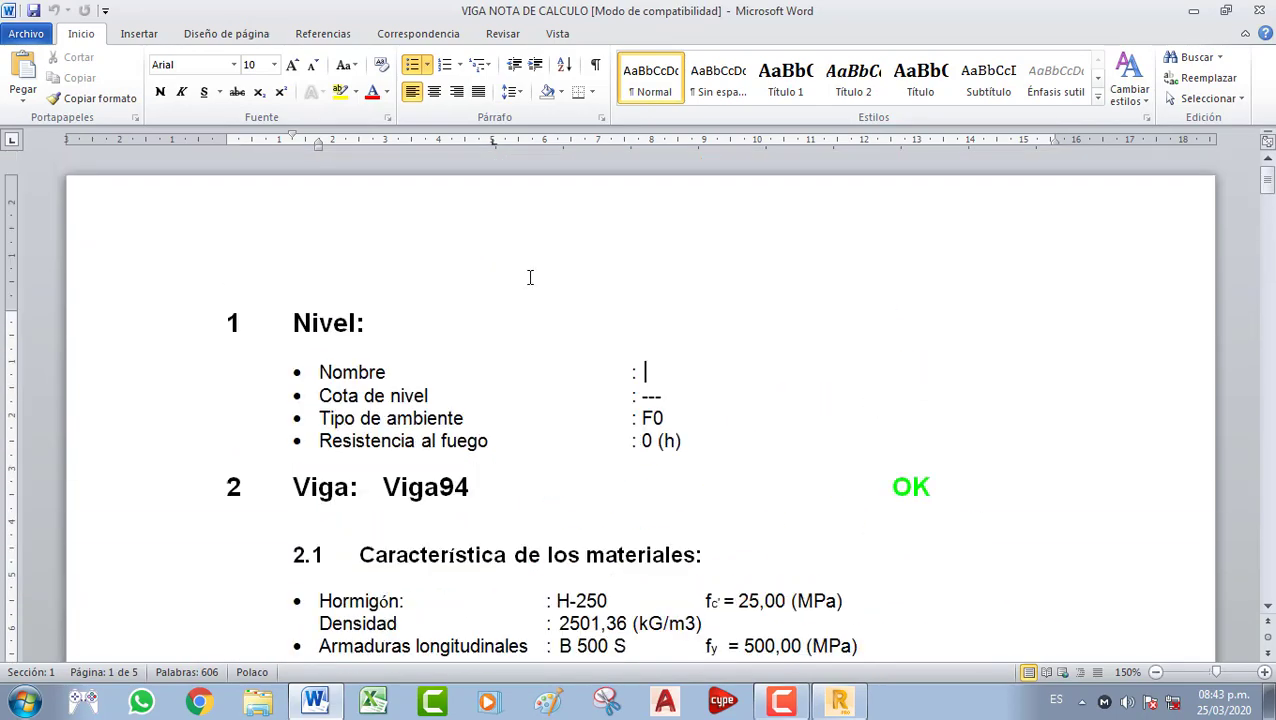
scroll(760, 322, "down", 1)
scroll(565, 310, "down", 10)
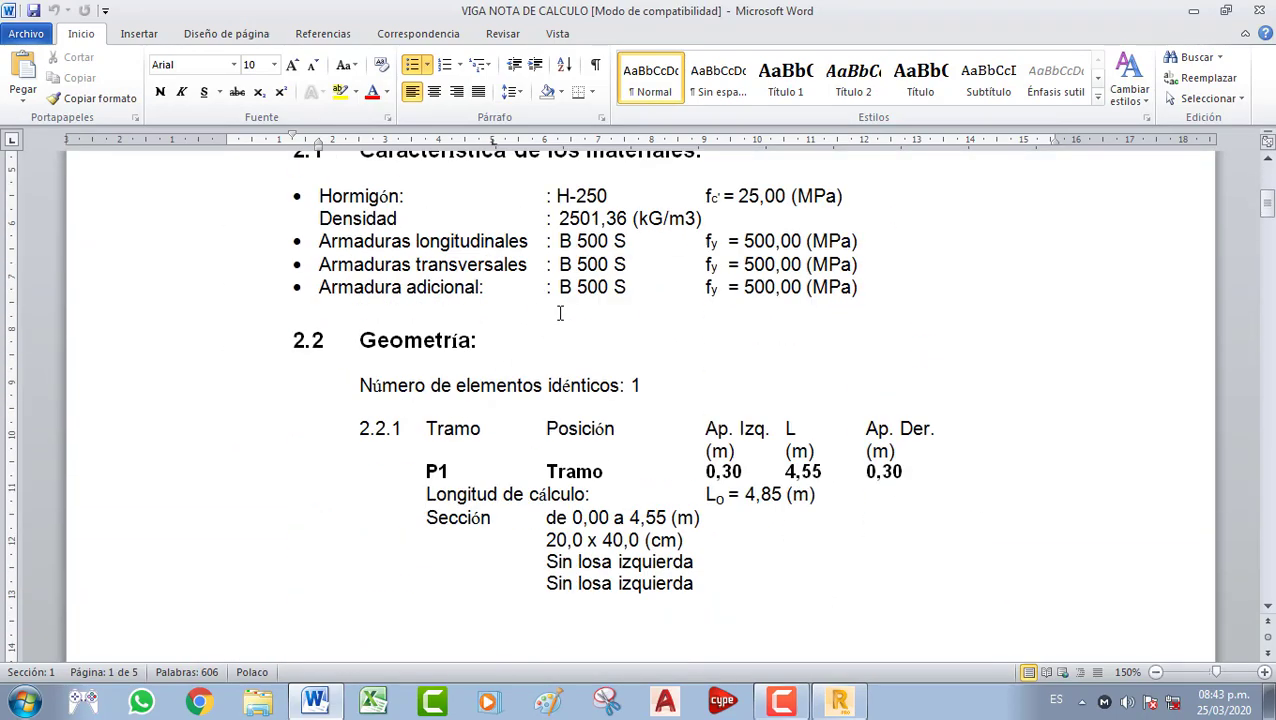
scroll(600, 340, "down", 15)
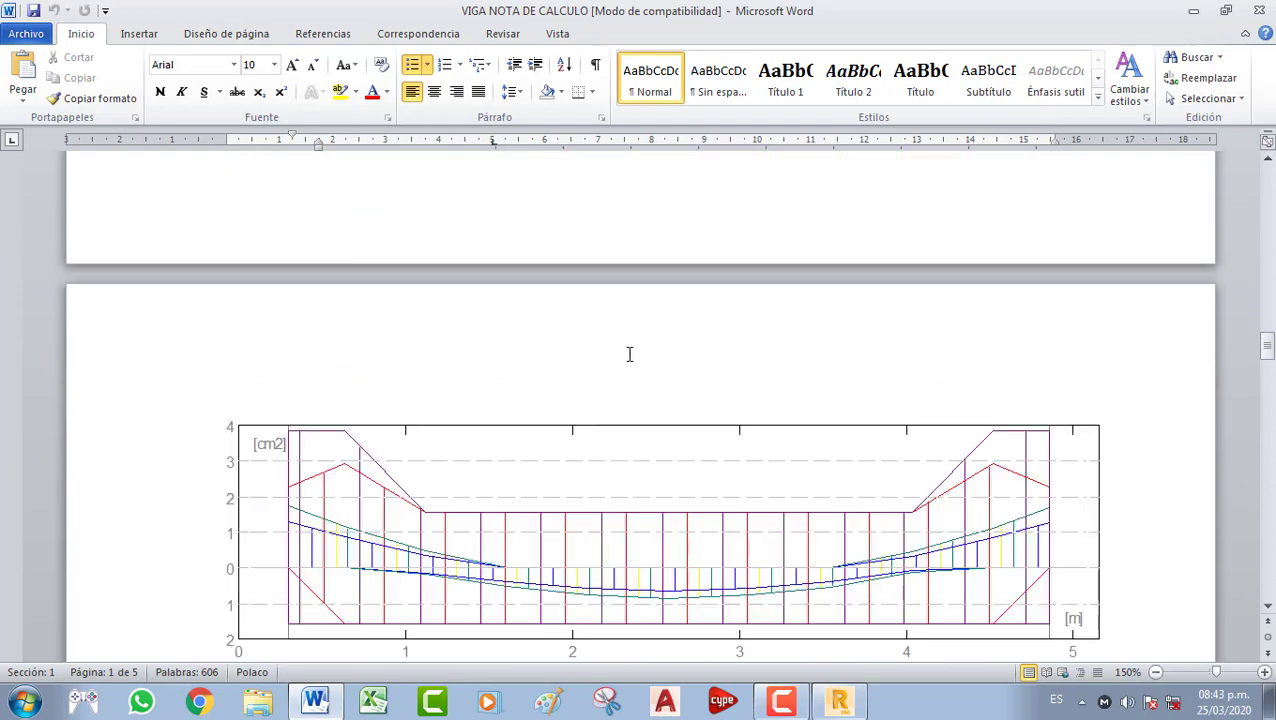
scroll(629, 354, "down", 20)
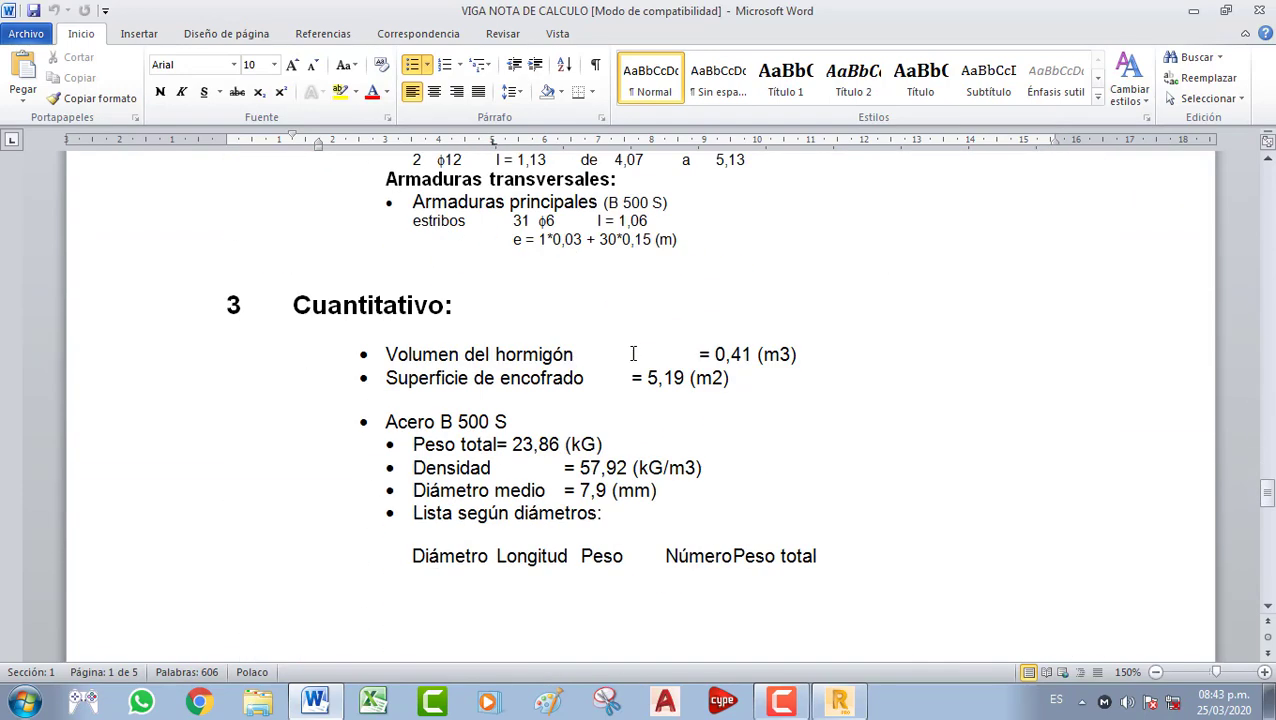
scroll(680, 358, "down", 10)
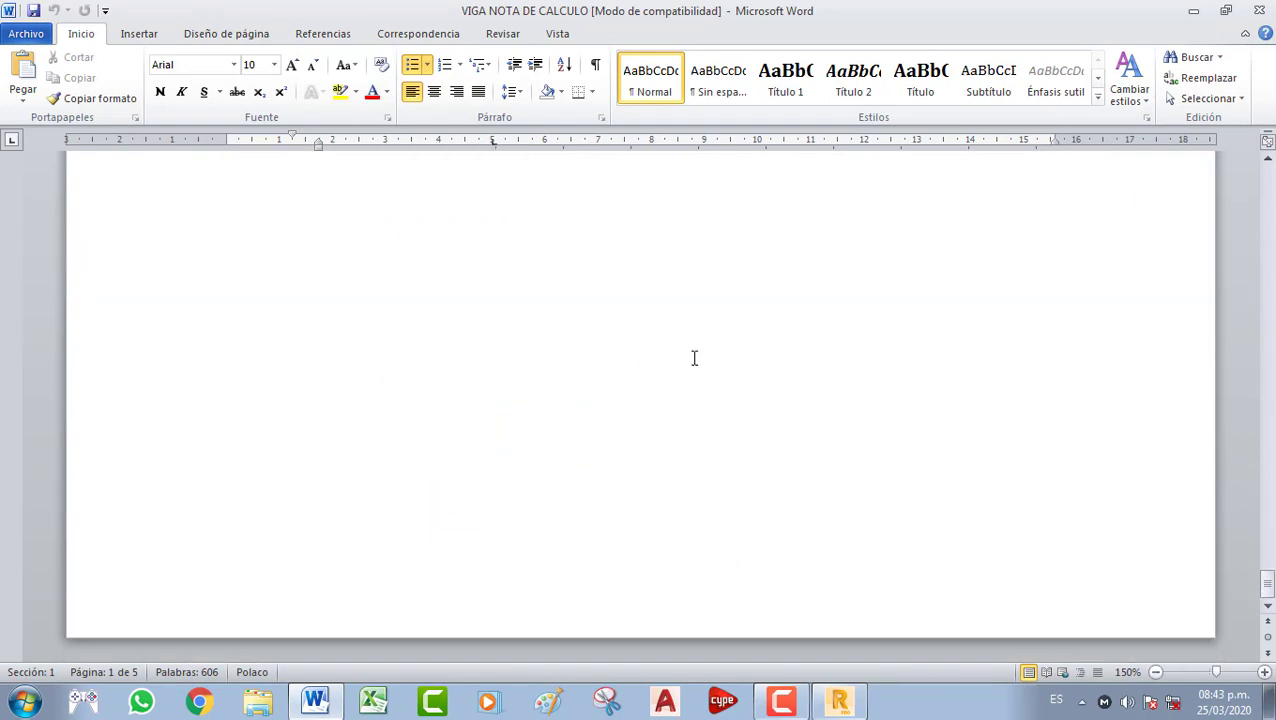
scroll(694, 356, "up", 15)
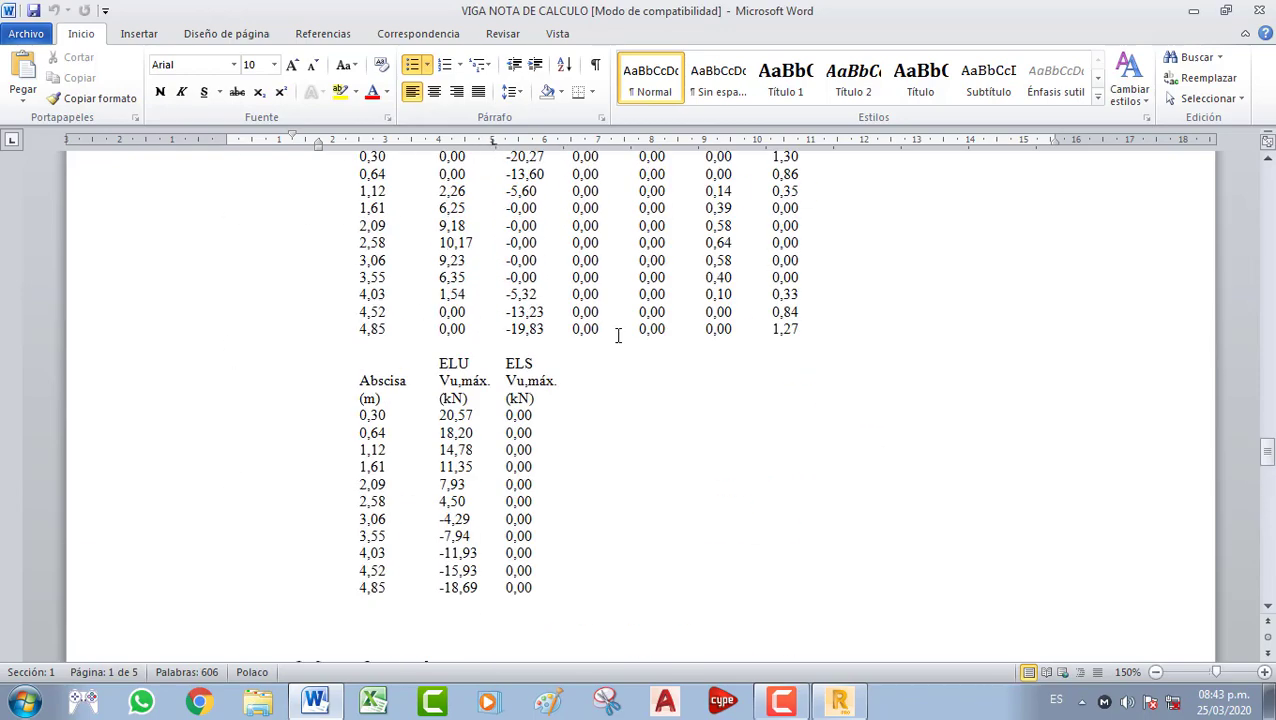
scroll(552, 331, "up", 15)
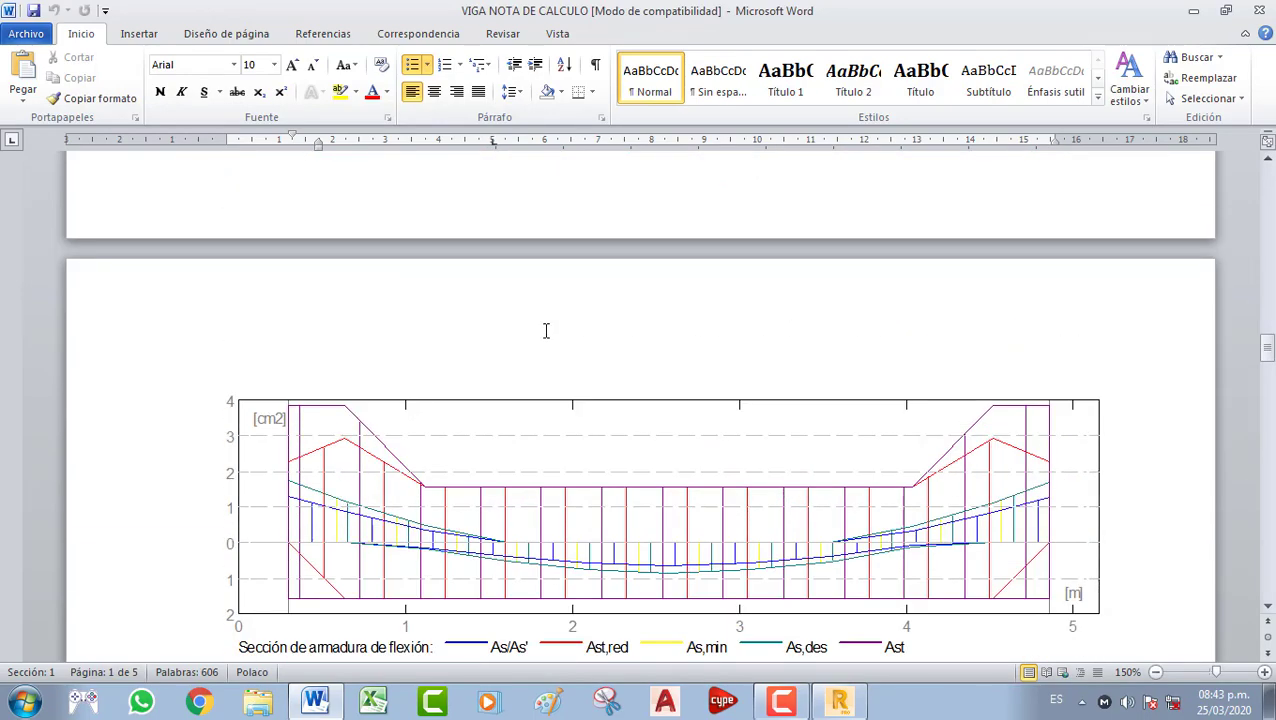
scroll(545, 325, "up", 10)
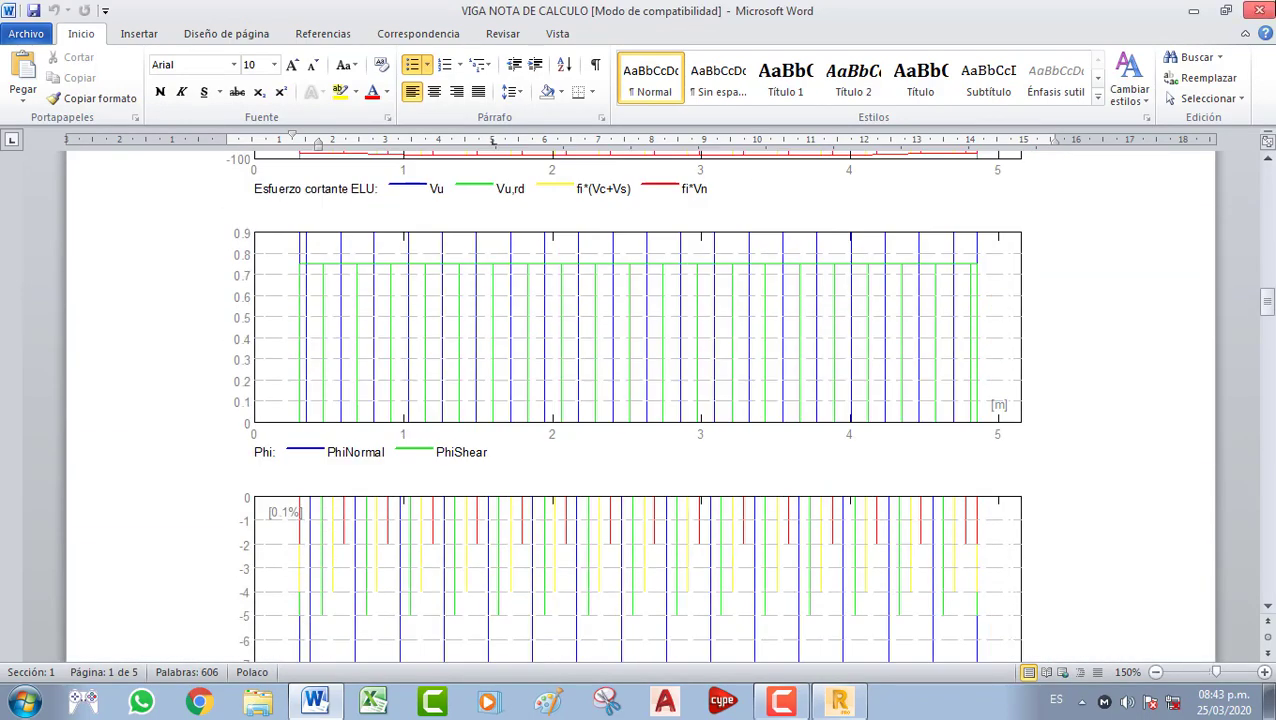
Close the Word calculation note and switch to Robot Structural Analysis to review the beam's reinforcement, diagrams and elevation view
left_click(1262, 11)
left_click(838, 700)
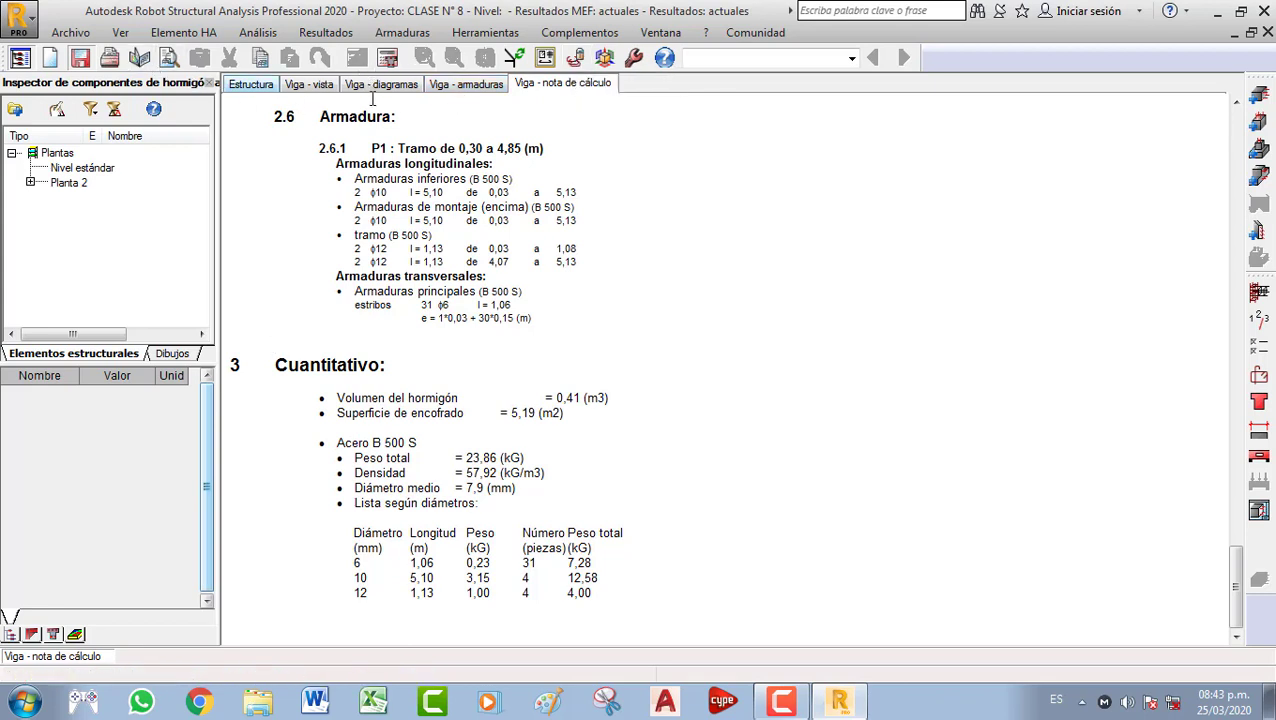
left_click(456, 88)
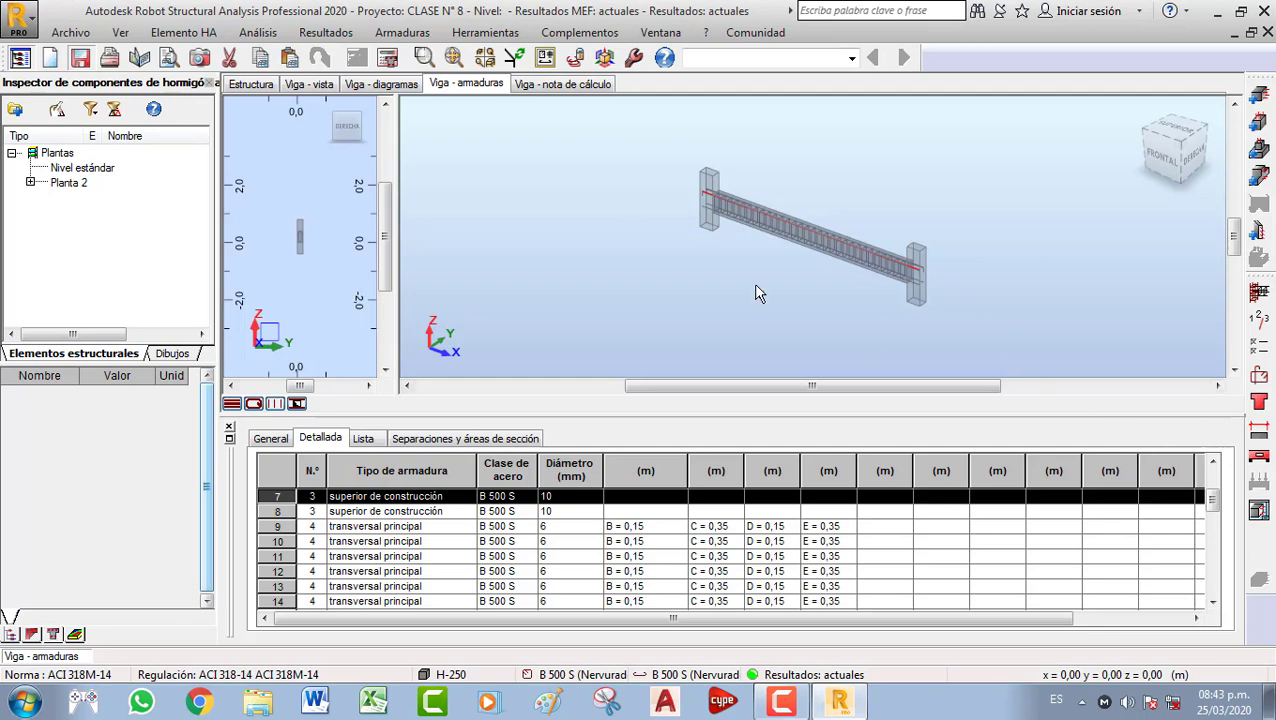
left_click(368, 88)
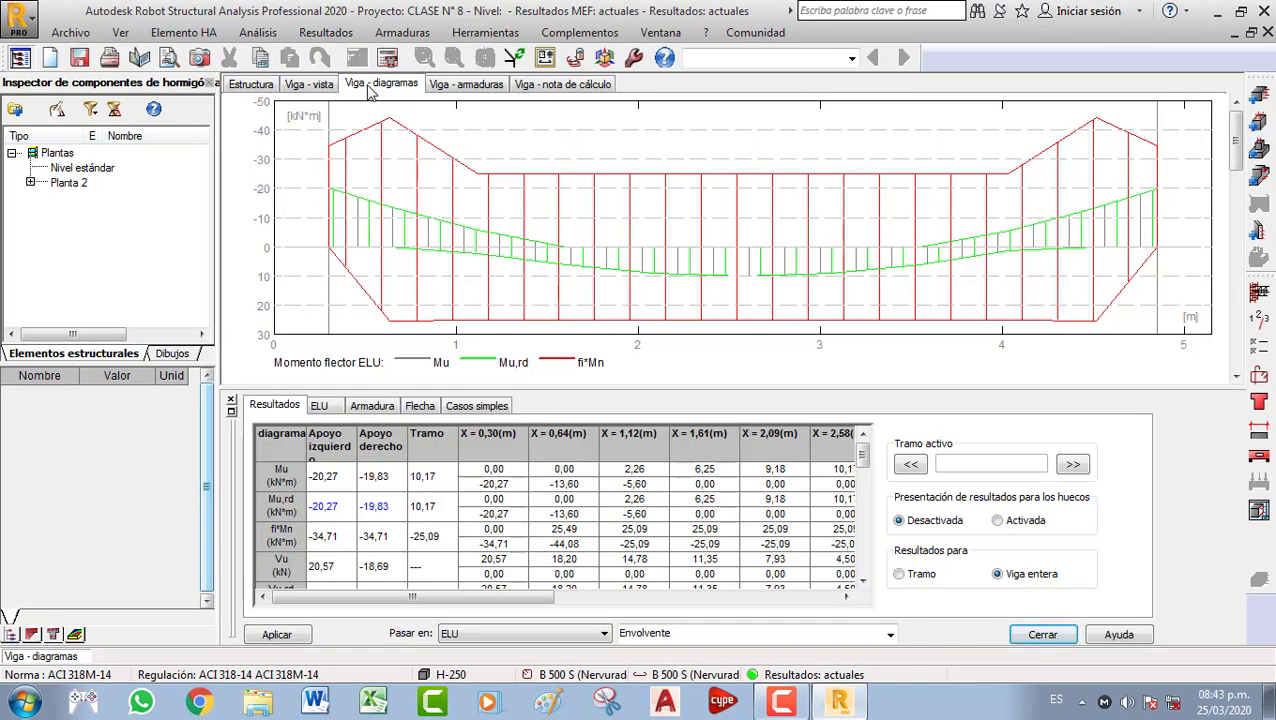
left_click(310, 88)
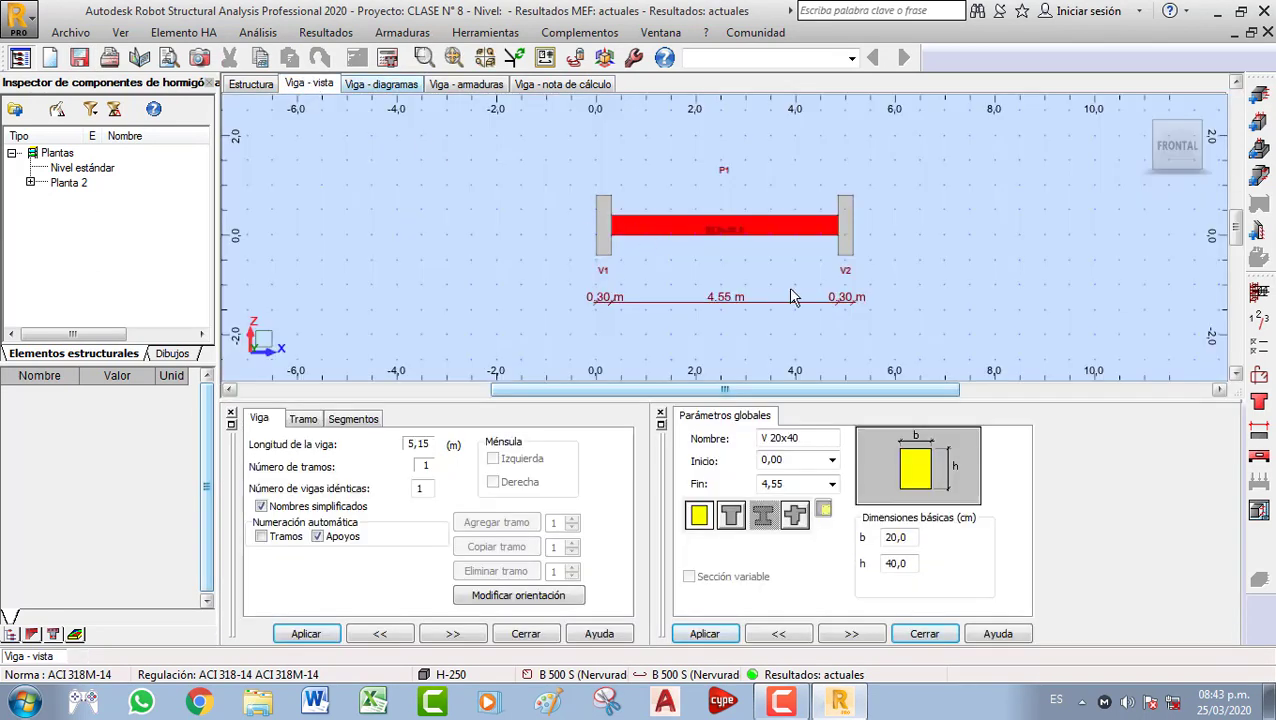
Recheck the beam's result views and calculation note, and generate its execution drawing
left_click(1260, 512)
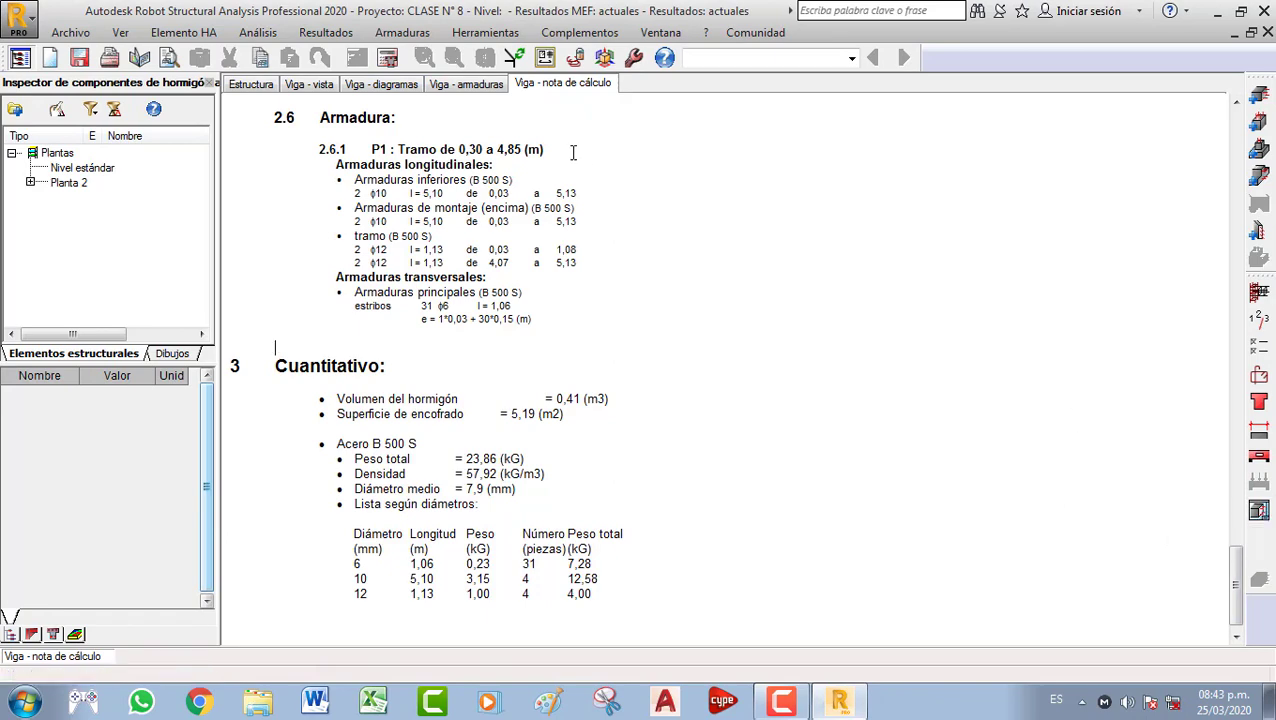
left_click(466, 84)
left_click(381, 84)
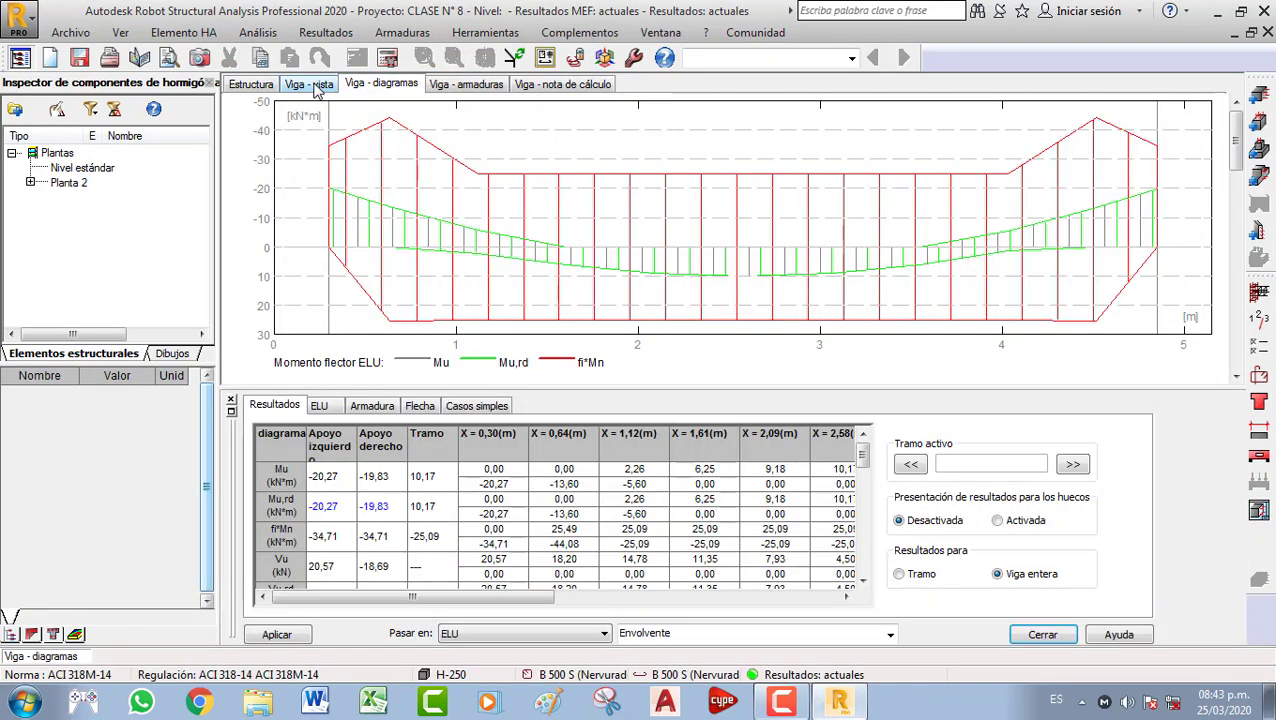
left_click(309, 84)
left_click(527, 86)
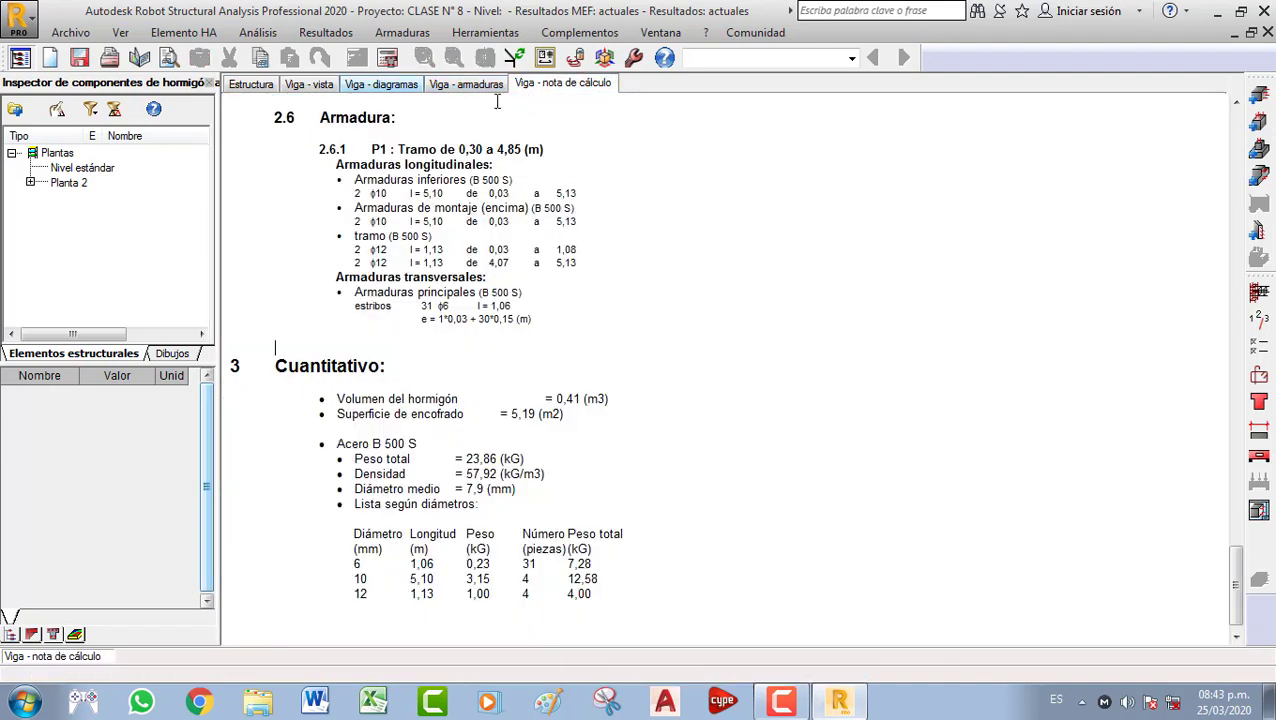
left_click(1259, 512)
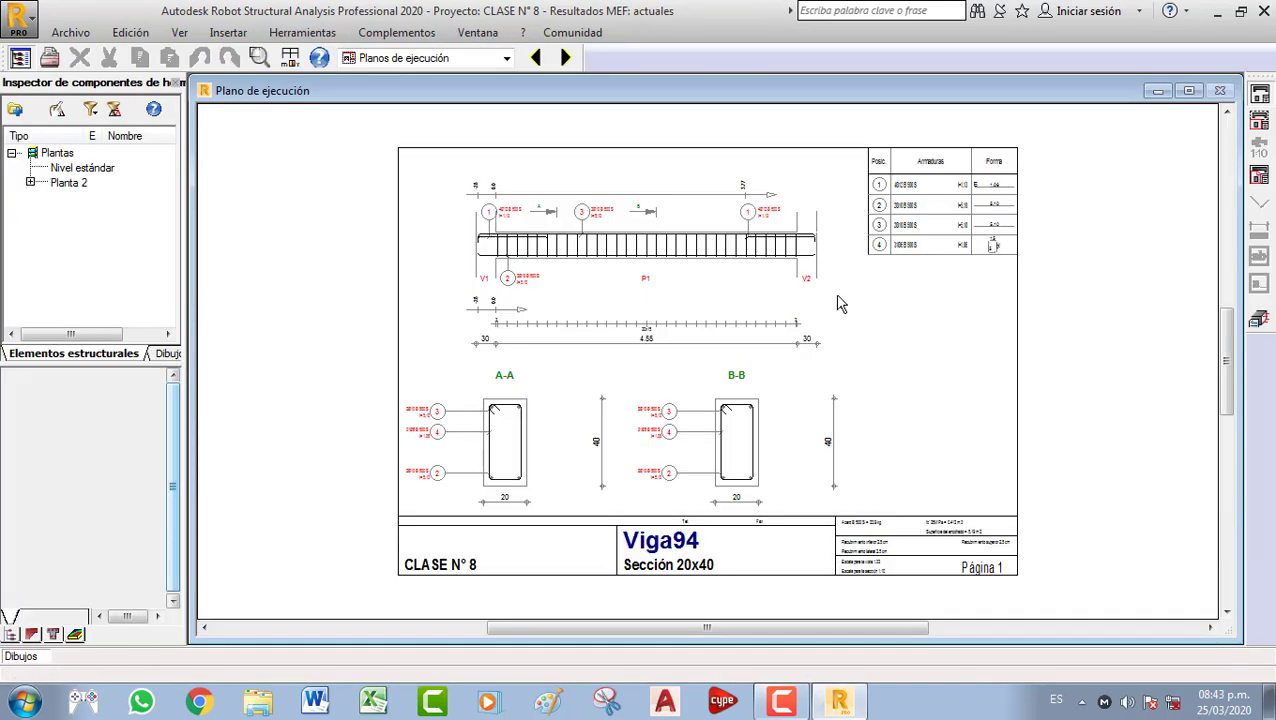
Examine the beam elevation in the execution drawing, including the top and bottom bar labels, stirrup spacing and span dimensions
scroll(565, 232, "up", 5)
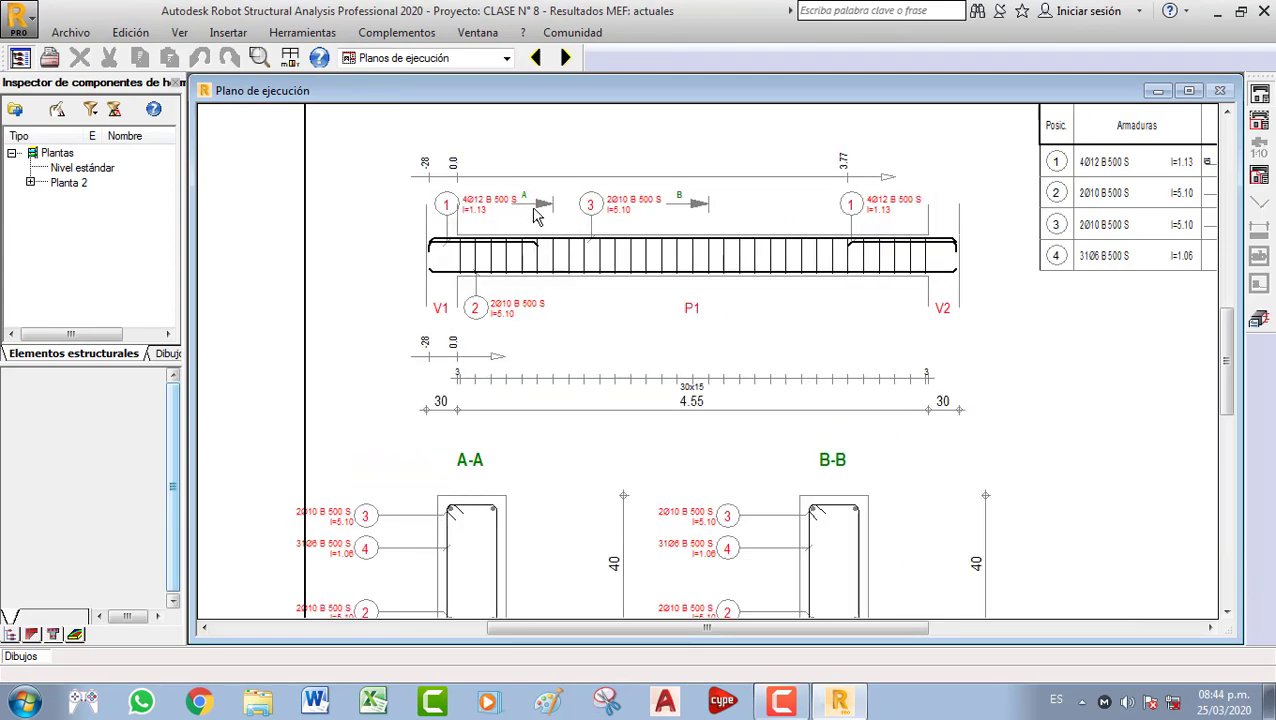
scroll(481, 218, "down", 5)
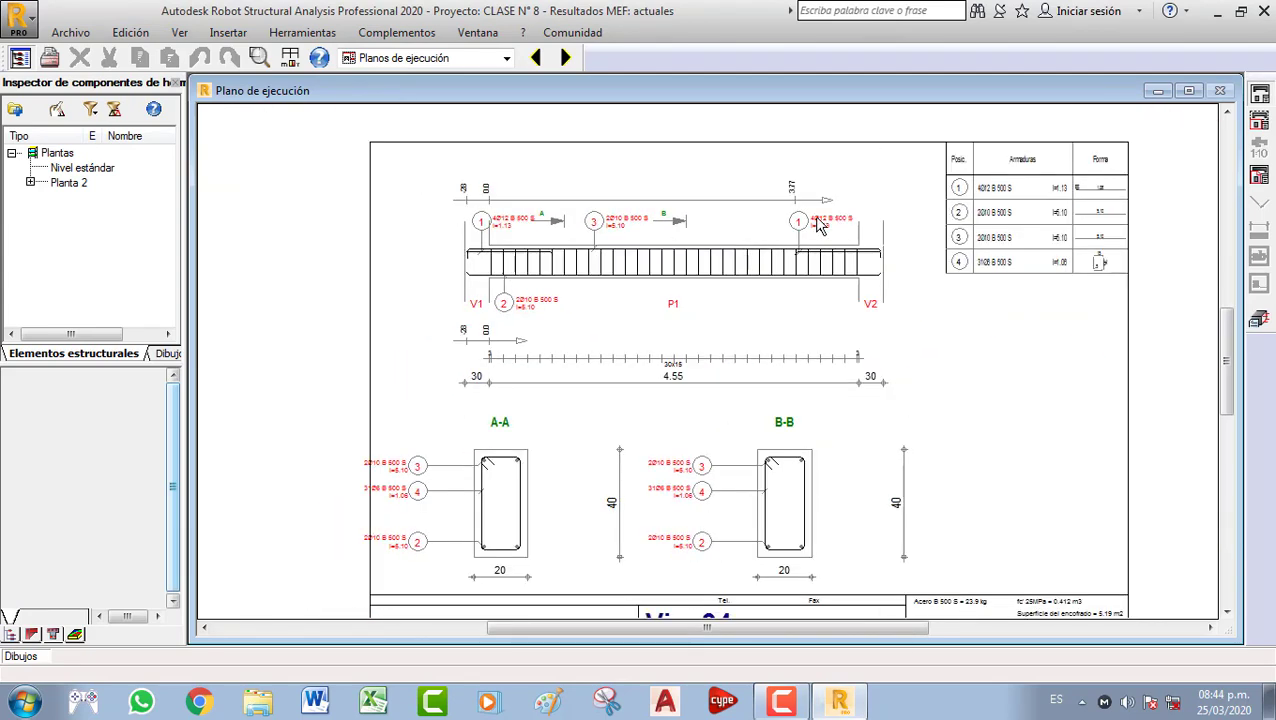
scroll(623, 310, "up", 3)
scroll(598, 308, "down", 2)
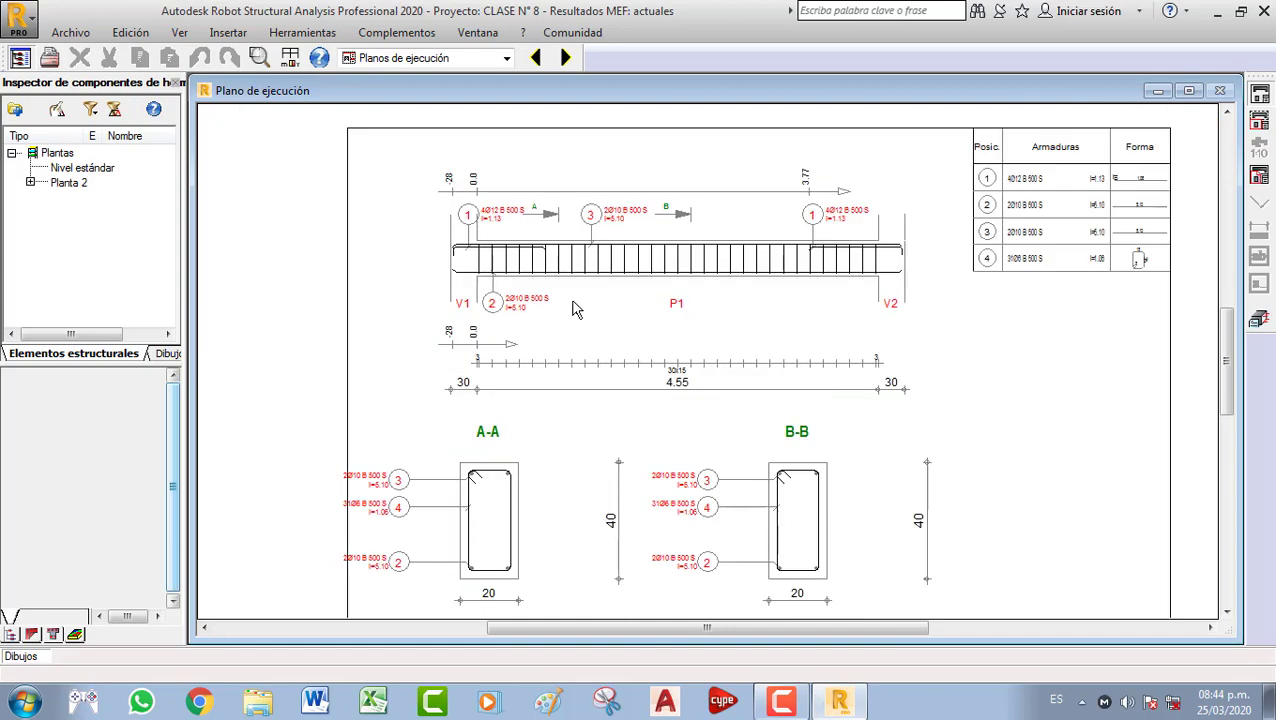
scroll(590, 308, "up", 3)
scroll(610, 325, "up", 2)
scroll(615, 333, "down", 2)
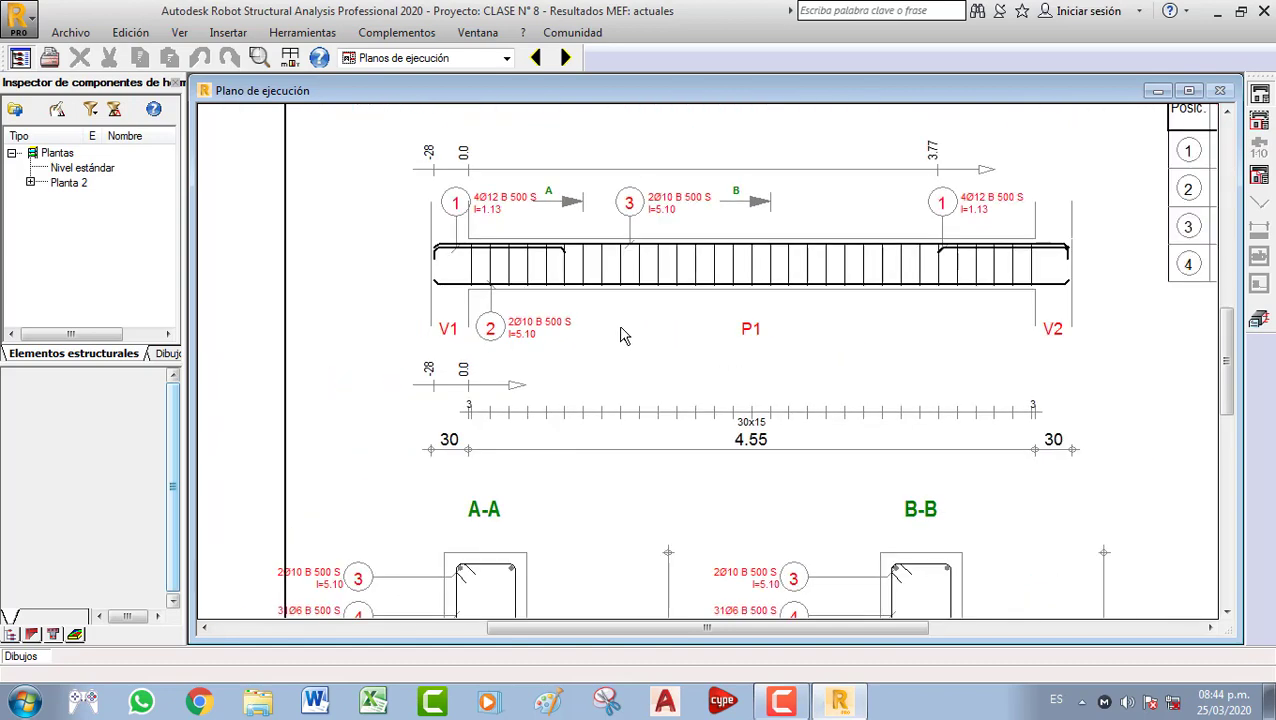
scroll(455, 196, "up", 1)
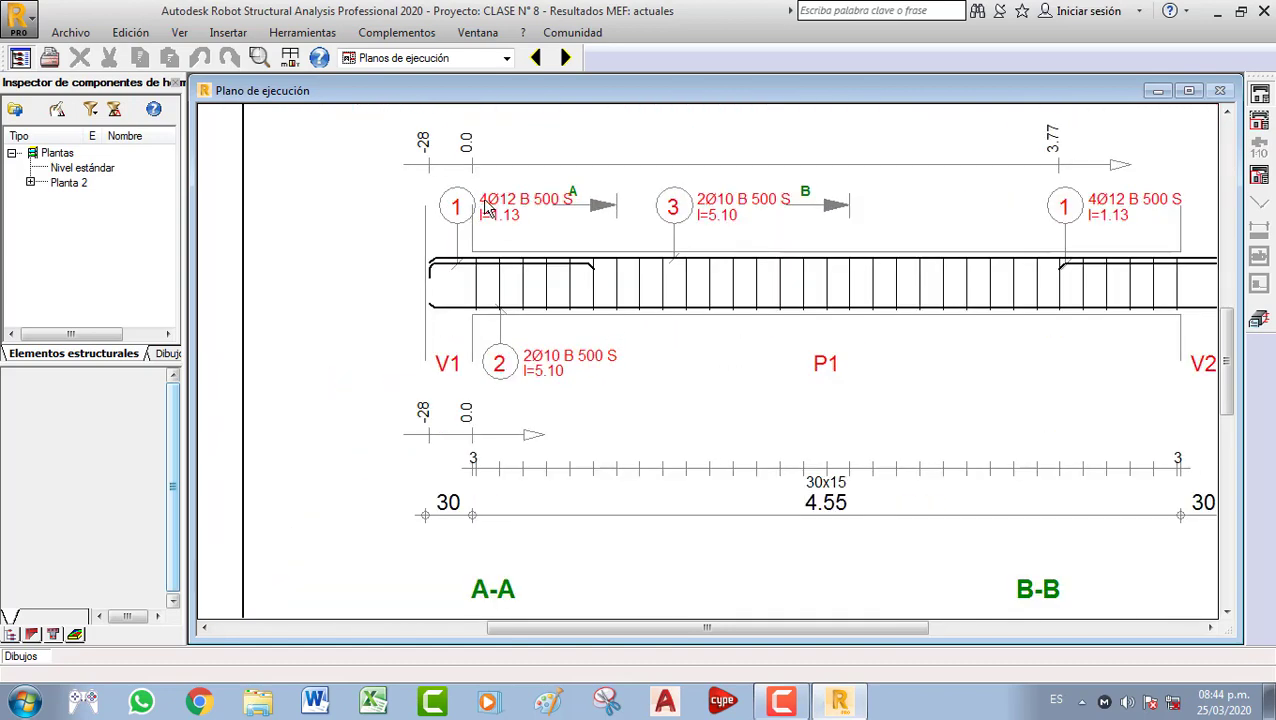
scroll(854, 353, "down", 3)
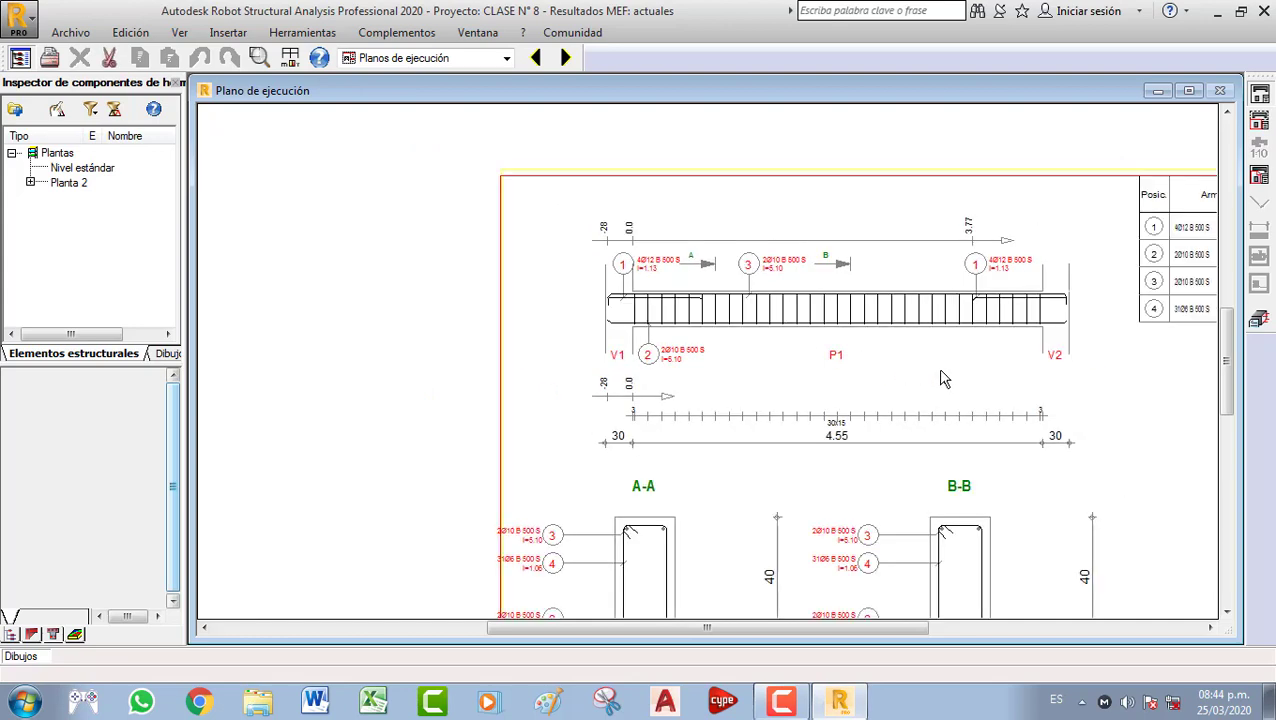
scroll(920, 368, "down", 2)
scroll(845, 484, "down", 1)
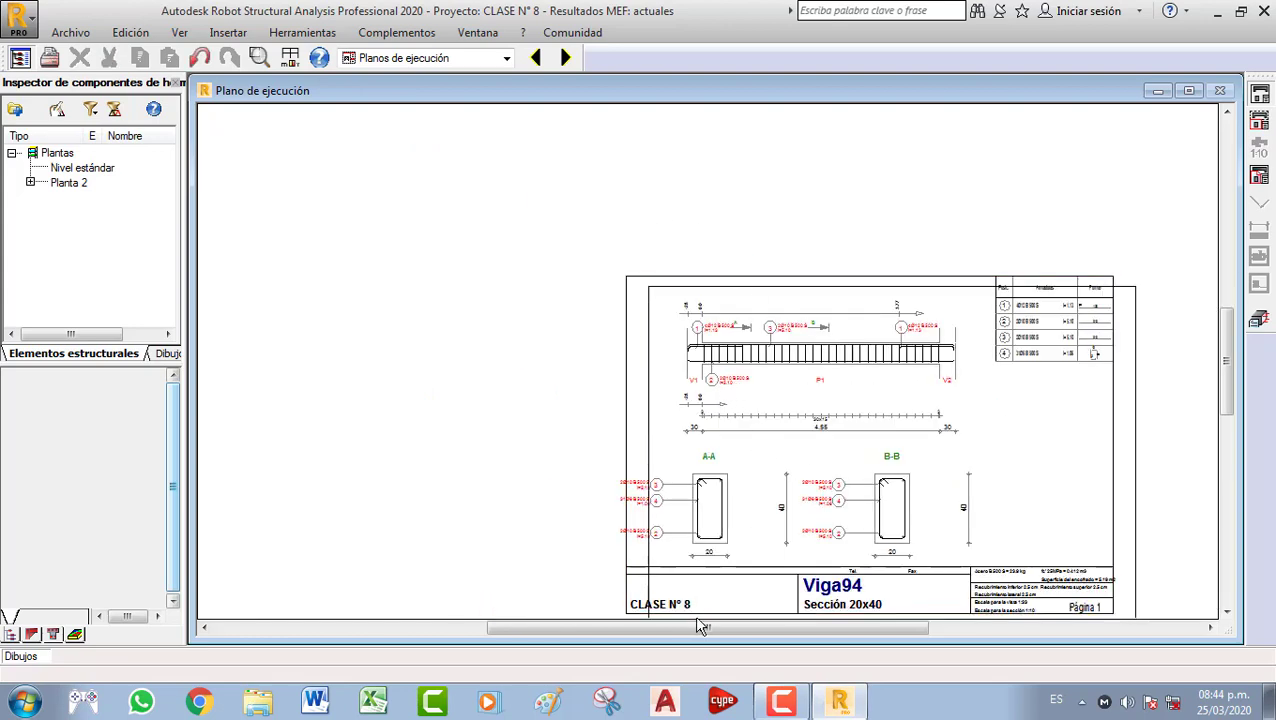
Examine the reinforcement table and the A-A and B-B cross sections on the execution drawing
left_click_drag(700, 627, 783, 628)
scroll(741, 432, "up", 1)
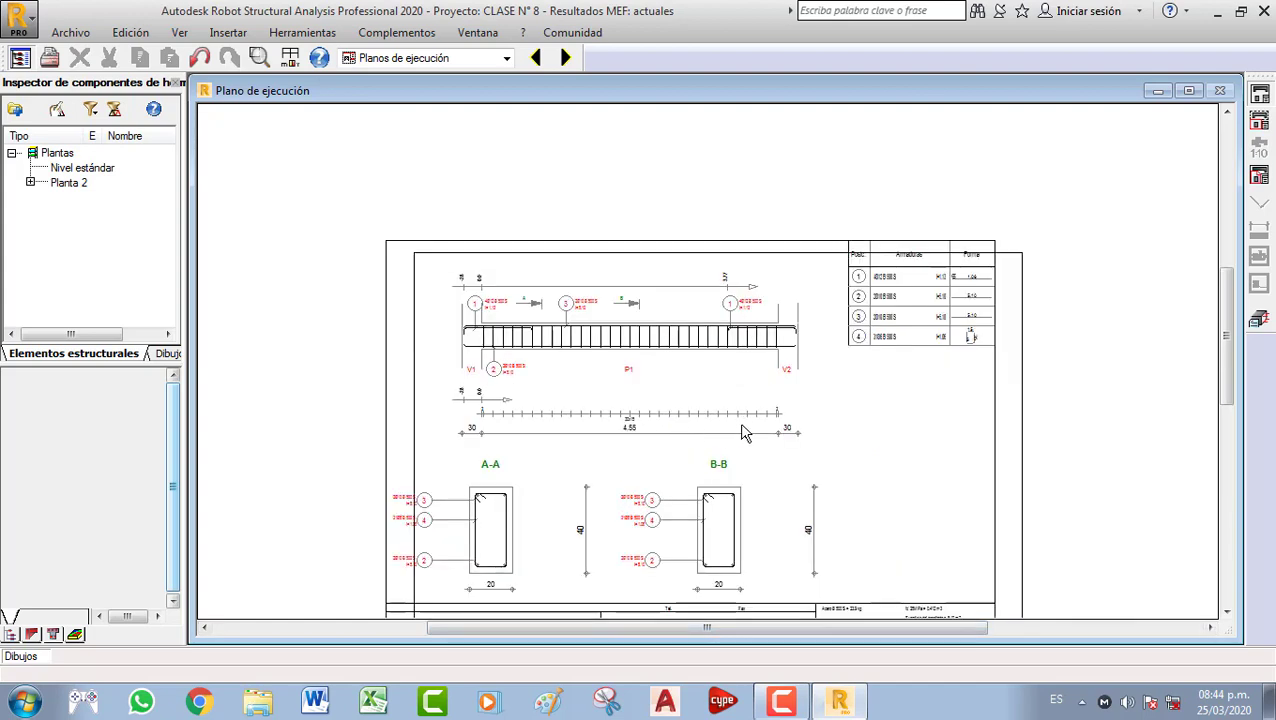
scroll(920, 285, "up", 4)
scroll(910, 193, "down", 1)
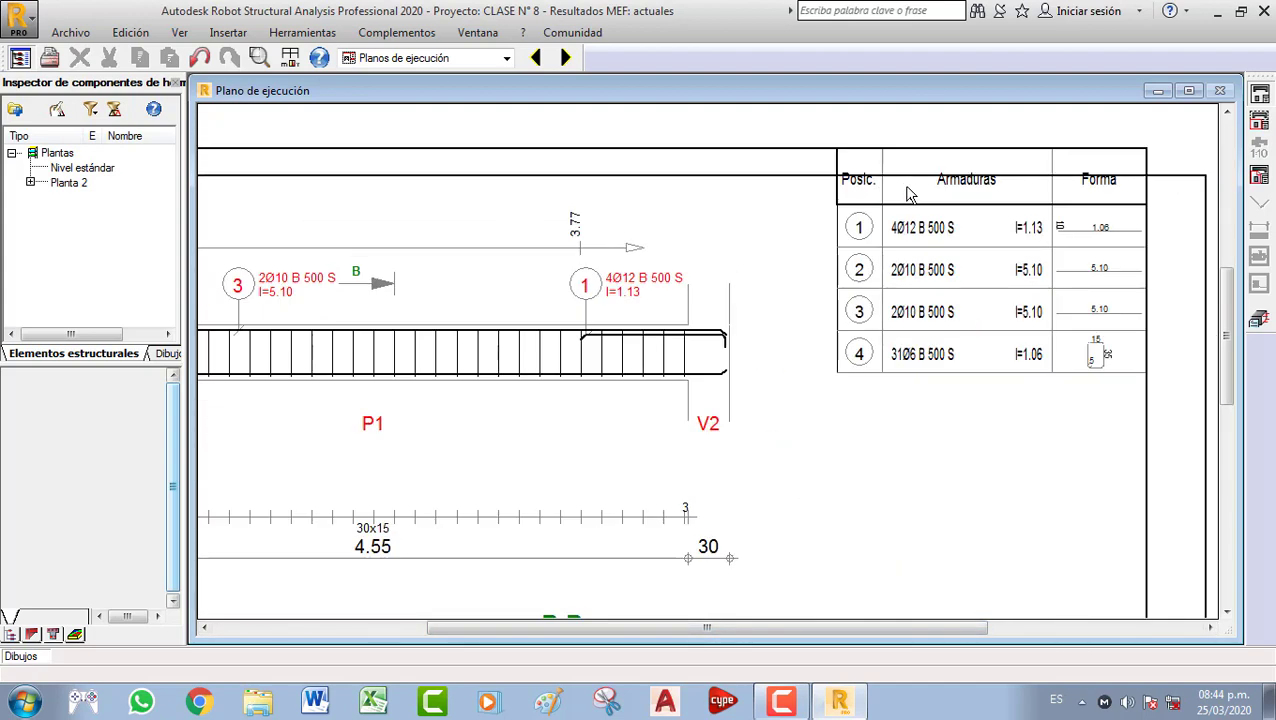
scroll(1085, 195, "down", 2)
scroll(940, 300, "down", 2)
scroll(580, 487, "down", 1)
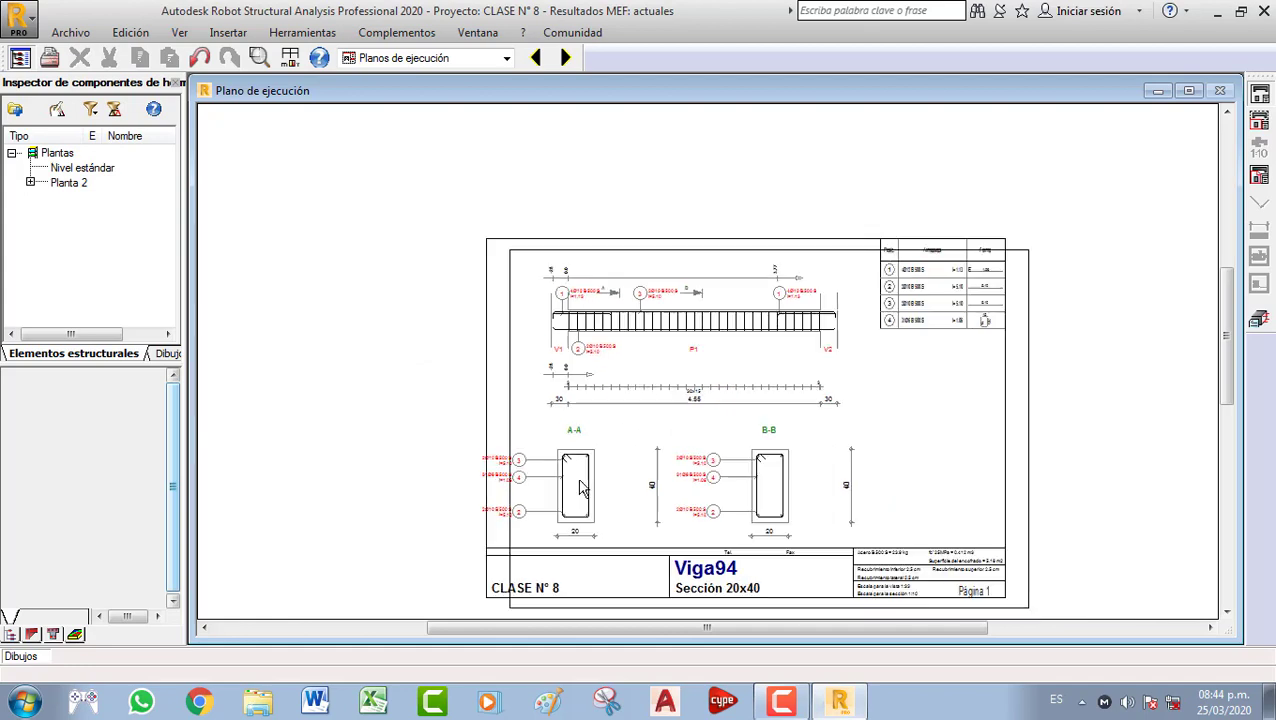
scroll(583, 487, "up", 2)
scroll(493, 590, "up", 2)
scroll(530, 568, "down", 2)
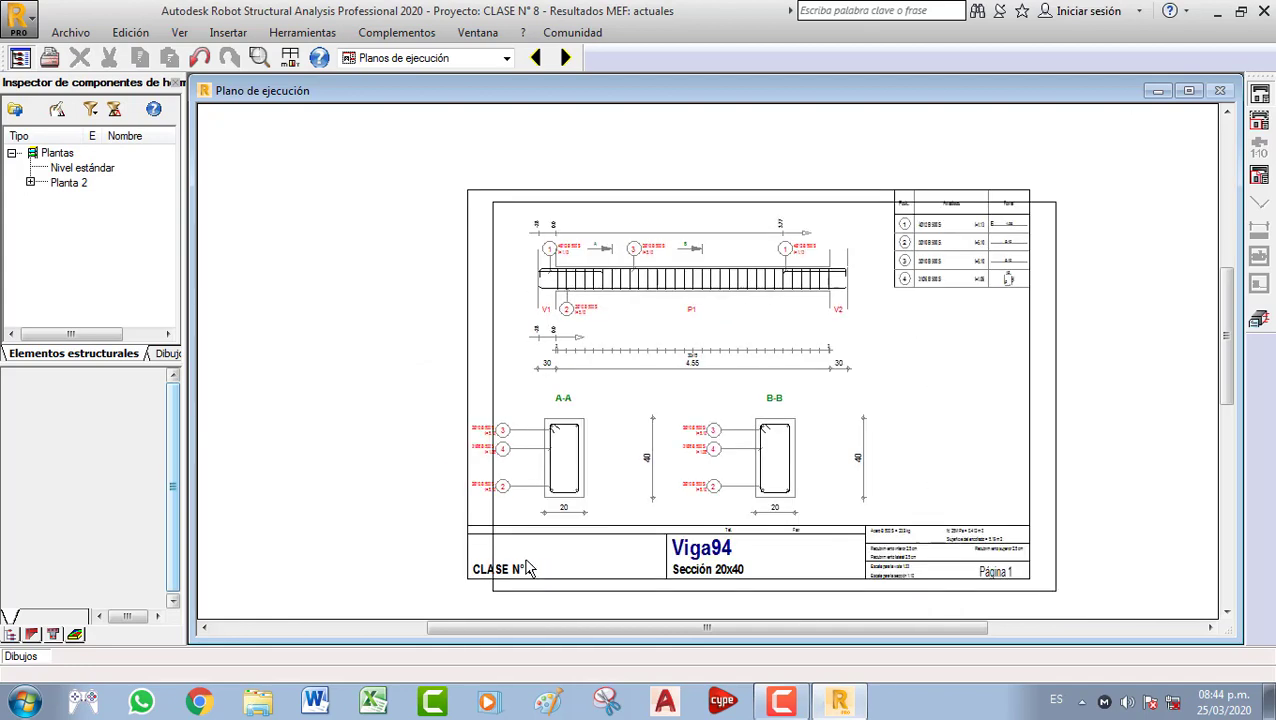
Realign the displaced border with the beam drawing sheet and check its fit around the content
mouse_move(504, 208)
left_mouse_down()
mouse_move(478, 203)
mouse_move(551, 209)
mouse_move(497, 203)
left_mouse_up()
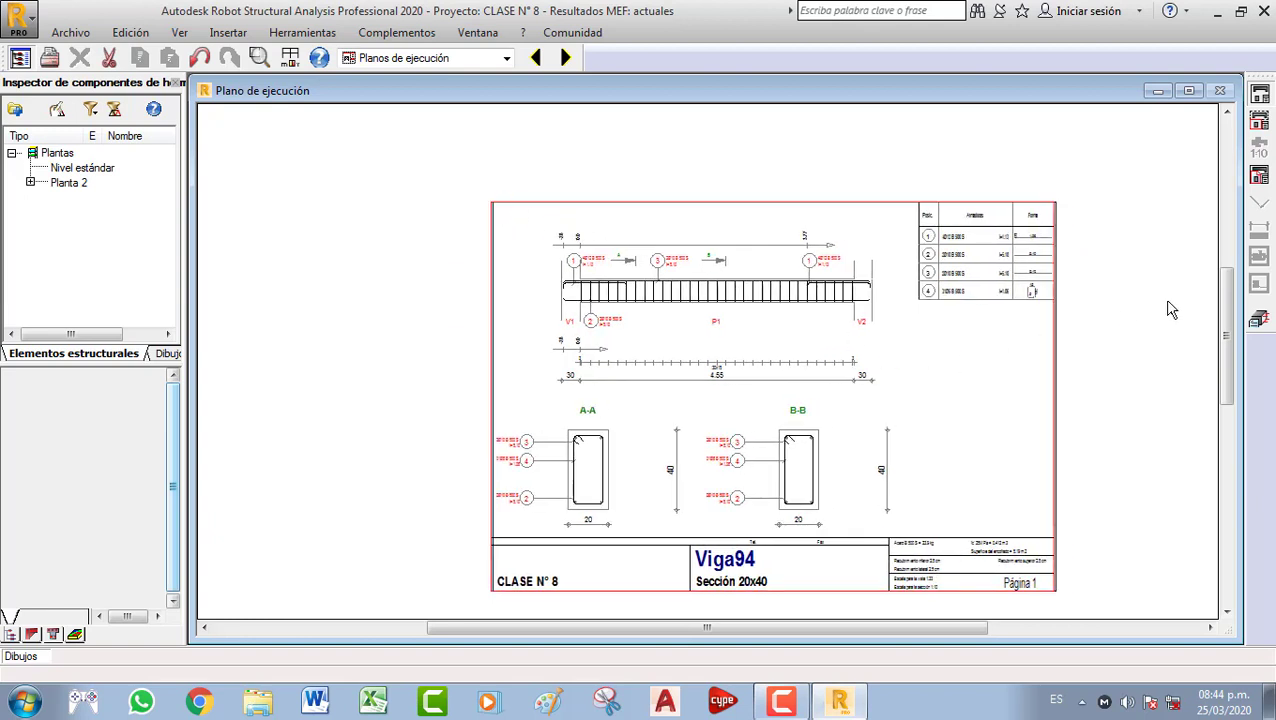
scroll(835, 327, "up", 2)
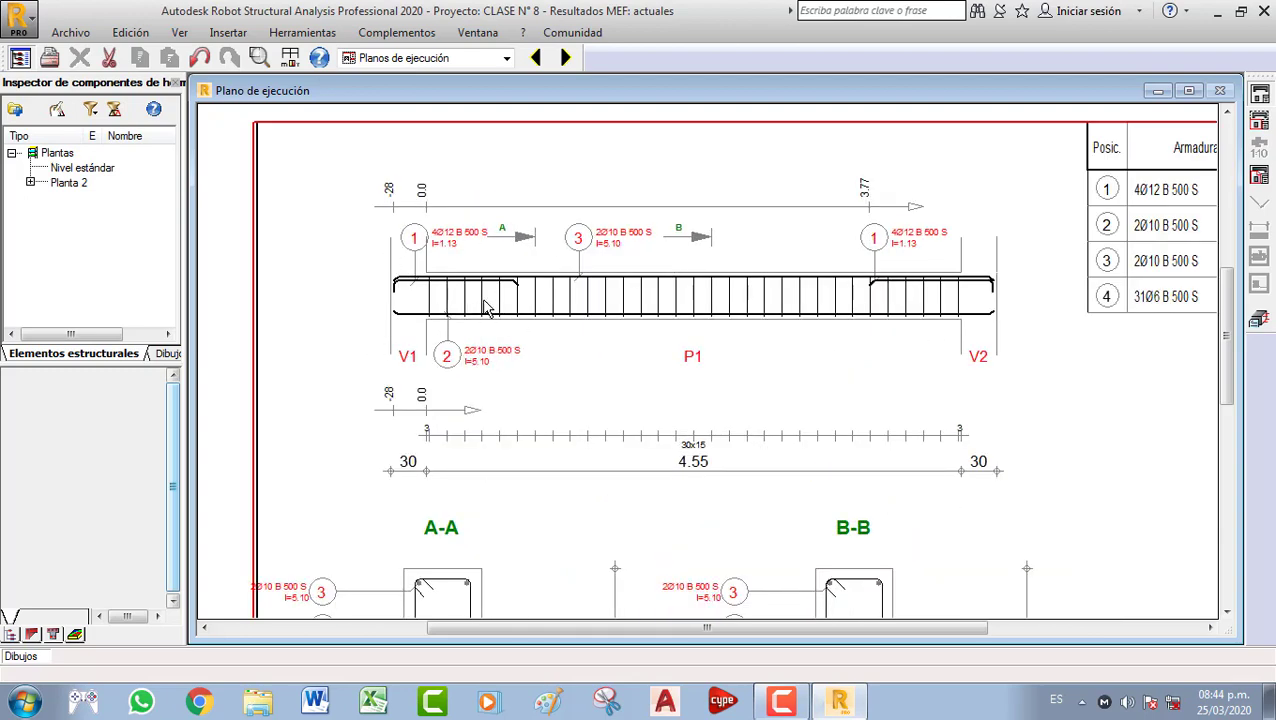
scroll(541, 515, "down", 2)
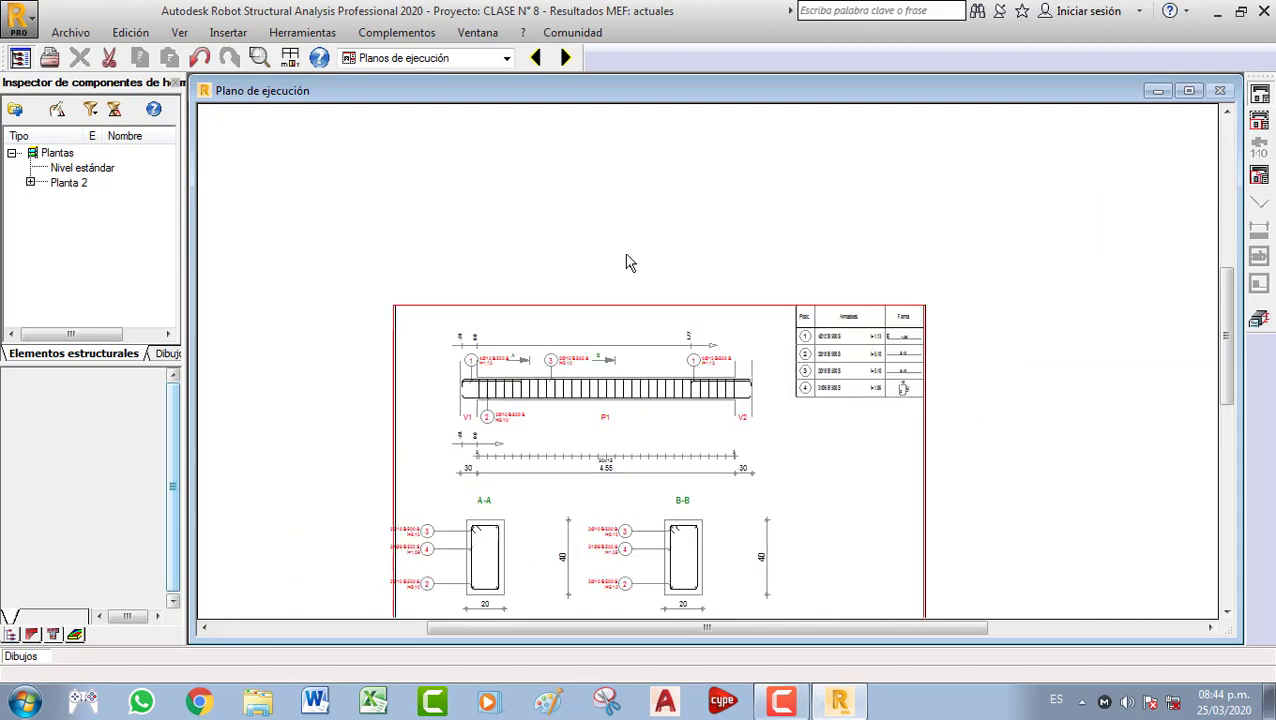
mouse_move(1222, 325)
left_mouse_down()
mouse_move(1224, 381)
mouse_move(1230, 337)
left_mouse_up()
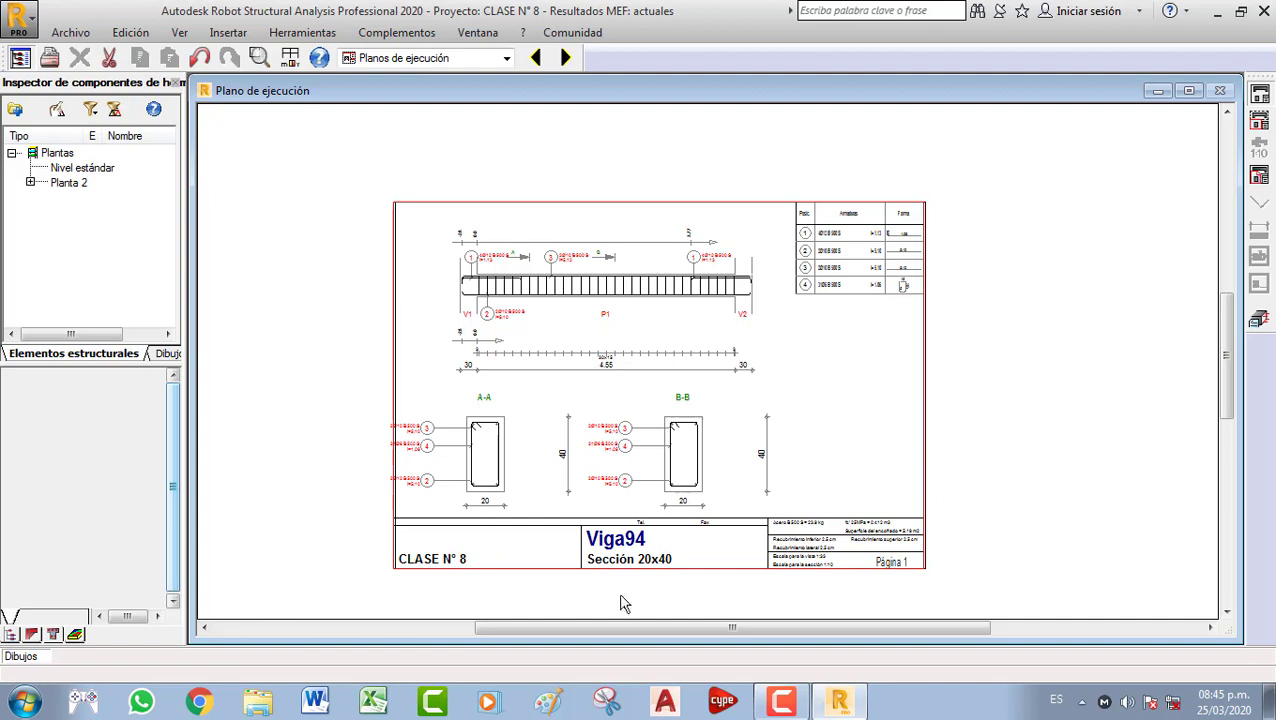
Save the drawing to the desktop (Escritorio) as a DXF file named PLANO VIGA
left_click(88, 37)
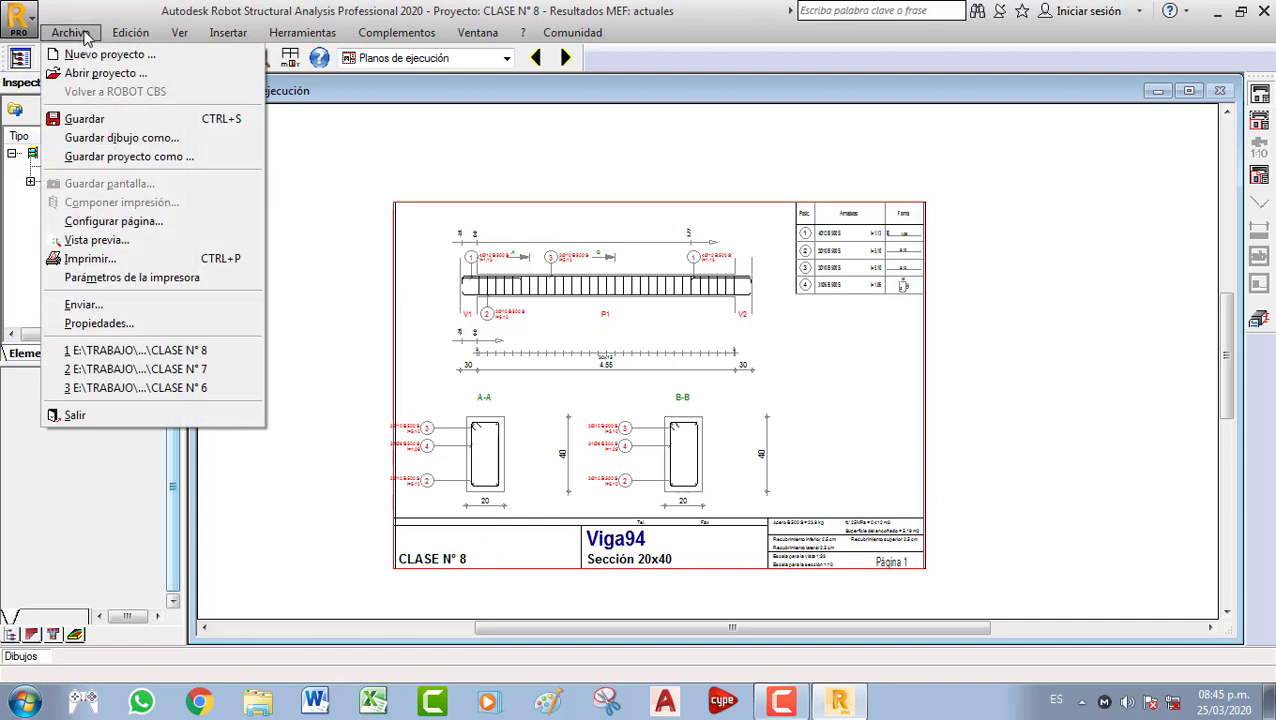
left_click(100, 141)
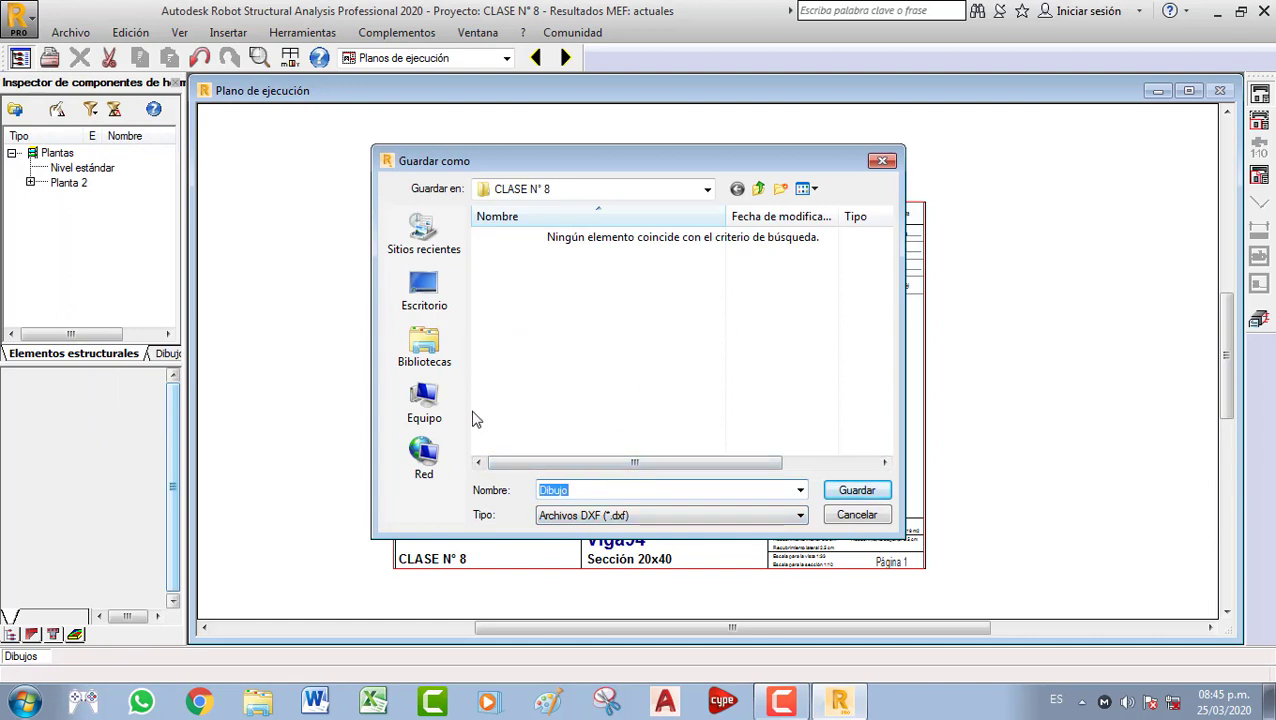
left_click(446, 299)
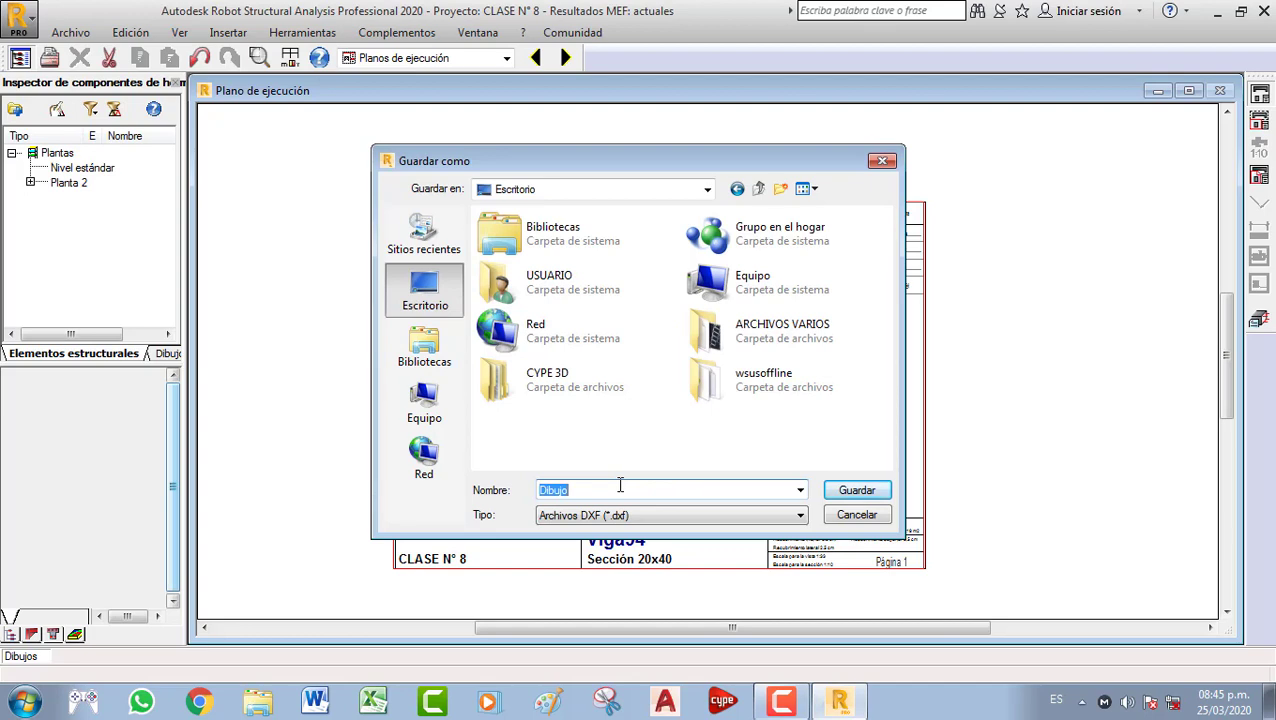
type("PLANO VIGA")
left_click(845, 495)
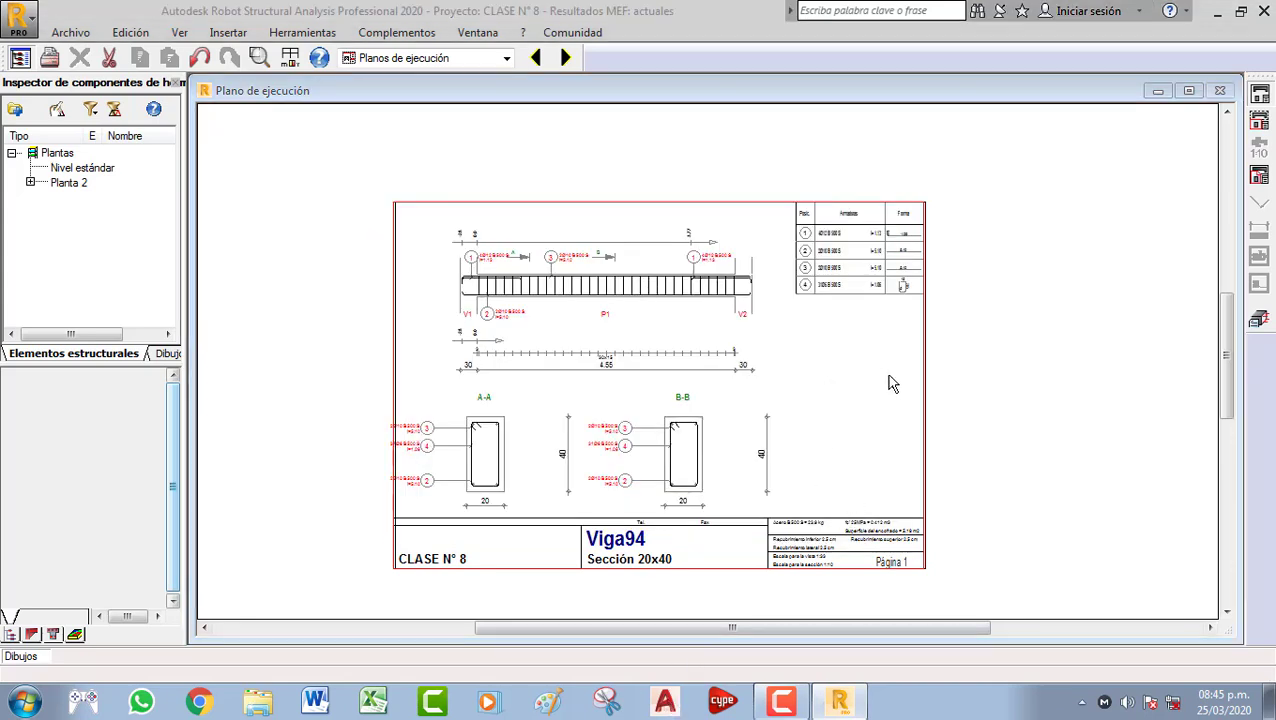
Switch to AutoCAD and browse the desktop (Escritorio) for a drawing file to open
left_click(1217, 11)
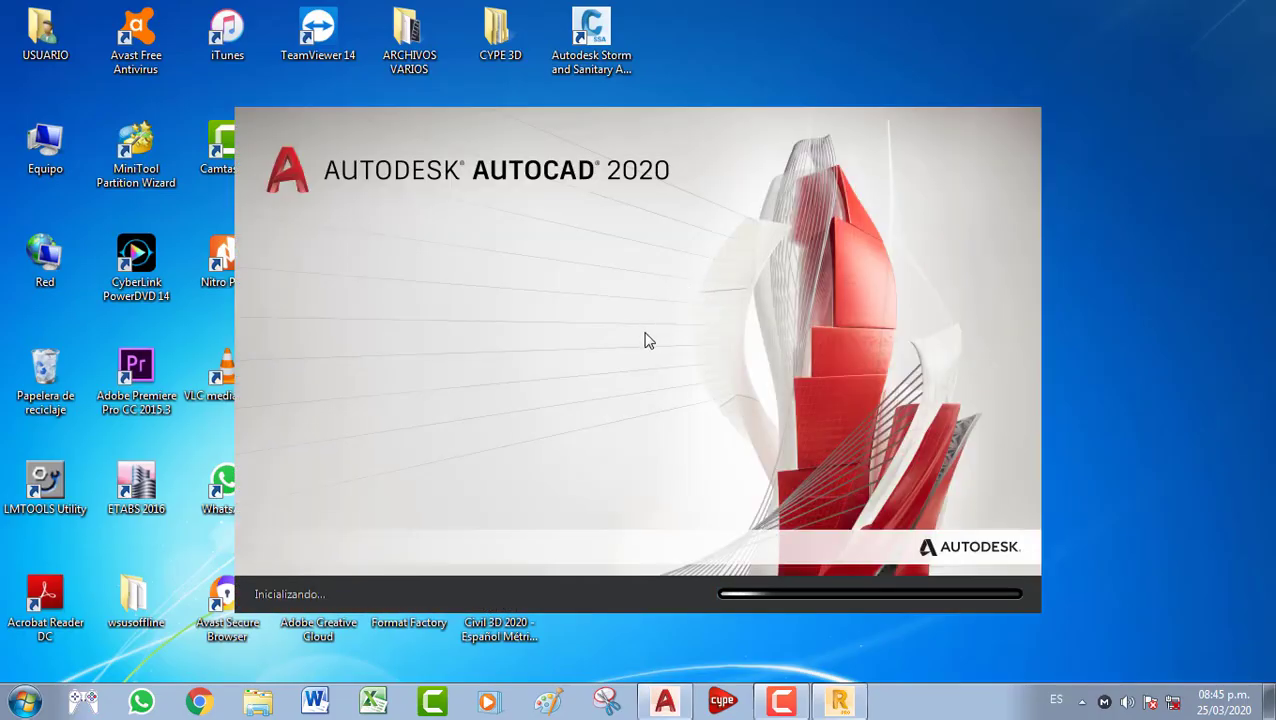
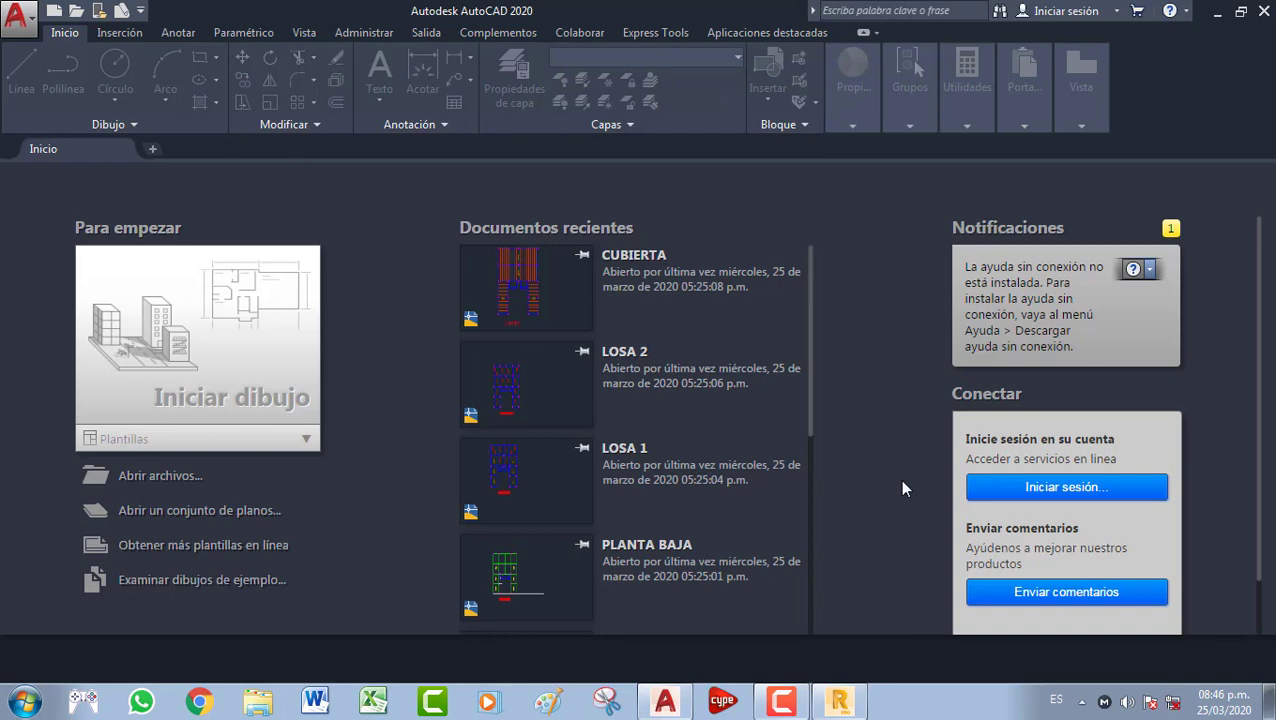
left_click(155, 482)
left_click(387, 297)
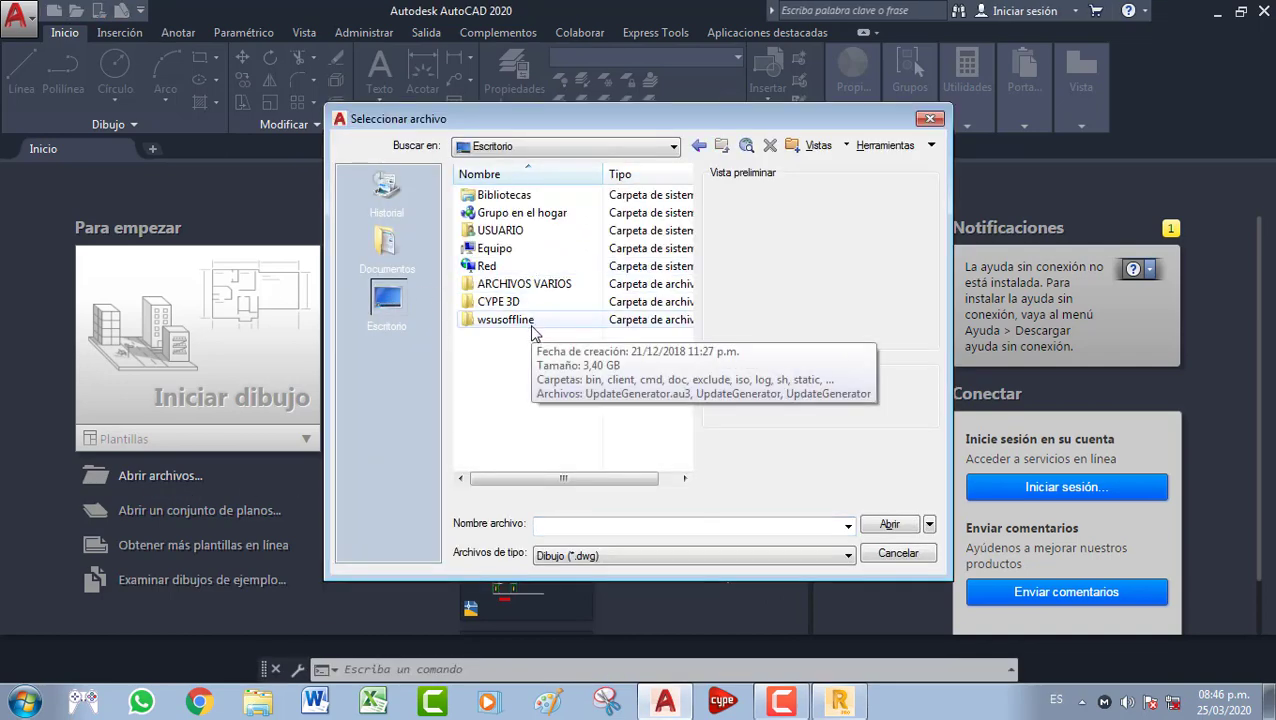
Switch back to Robot Structural Analysis and check that PLANO VIGA was saved on the desktop and in which format, without saving again
left_click(839, 702)
left_click(70, 32)
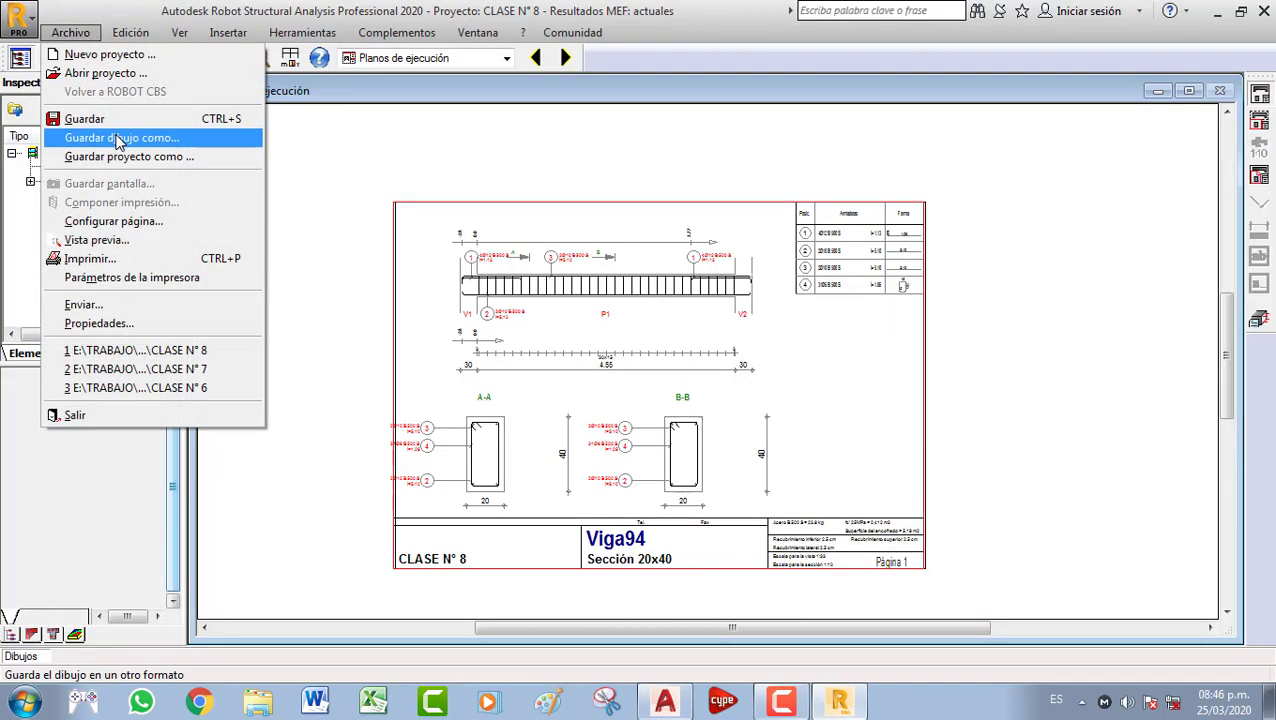
left_click(118, 135)
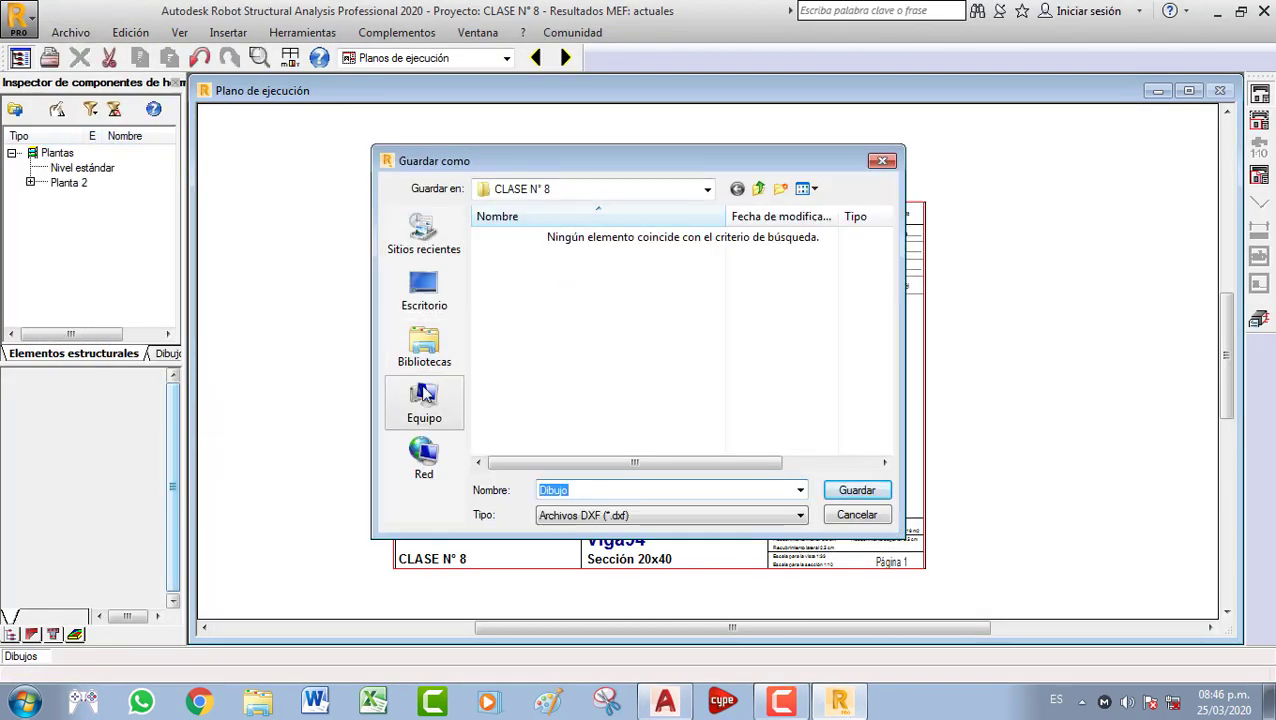
left_click(425, 288)
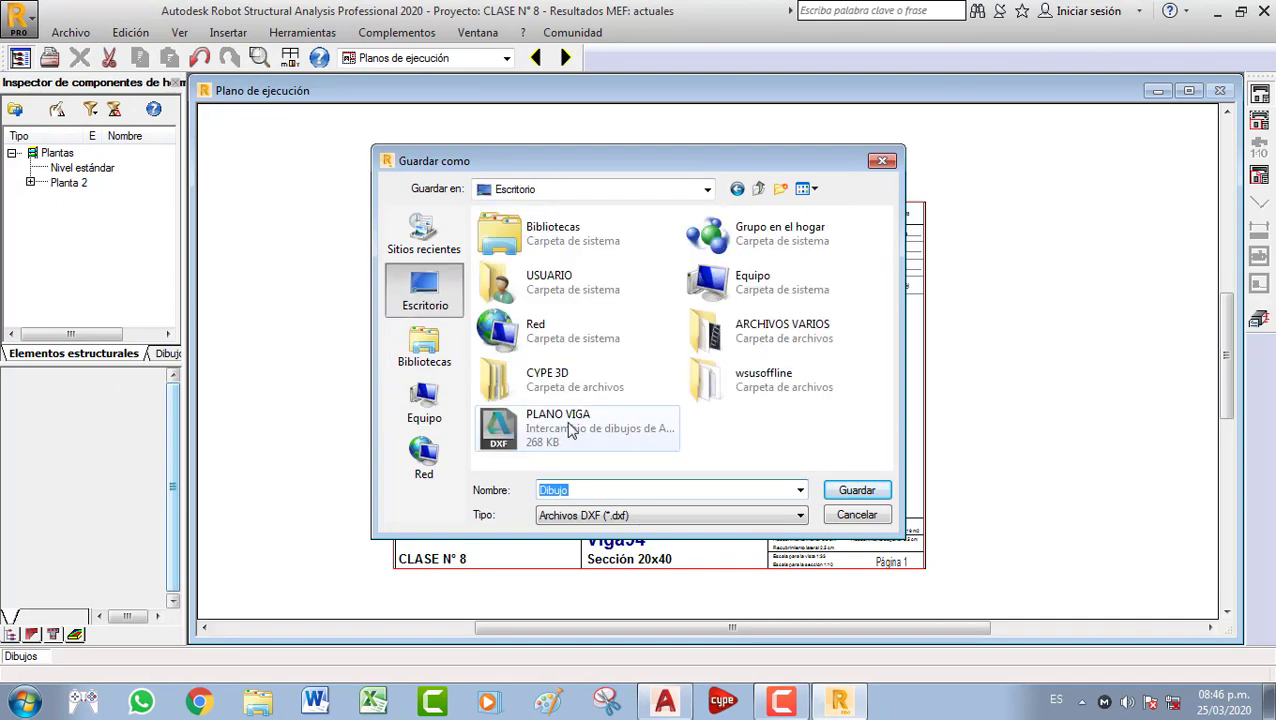
left_click(882, 160)
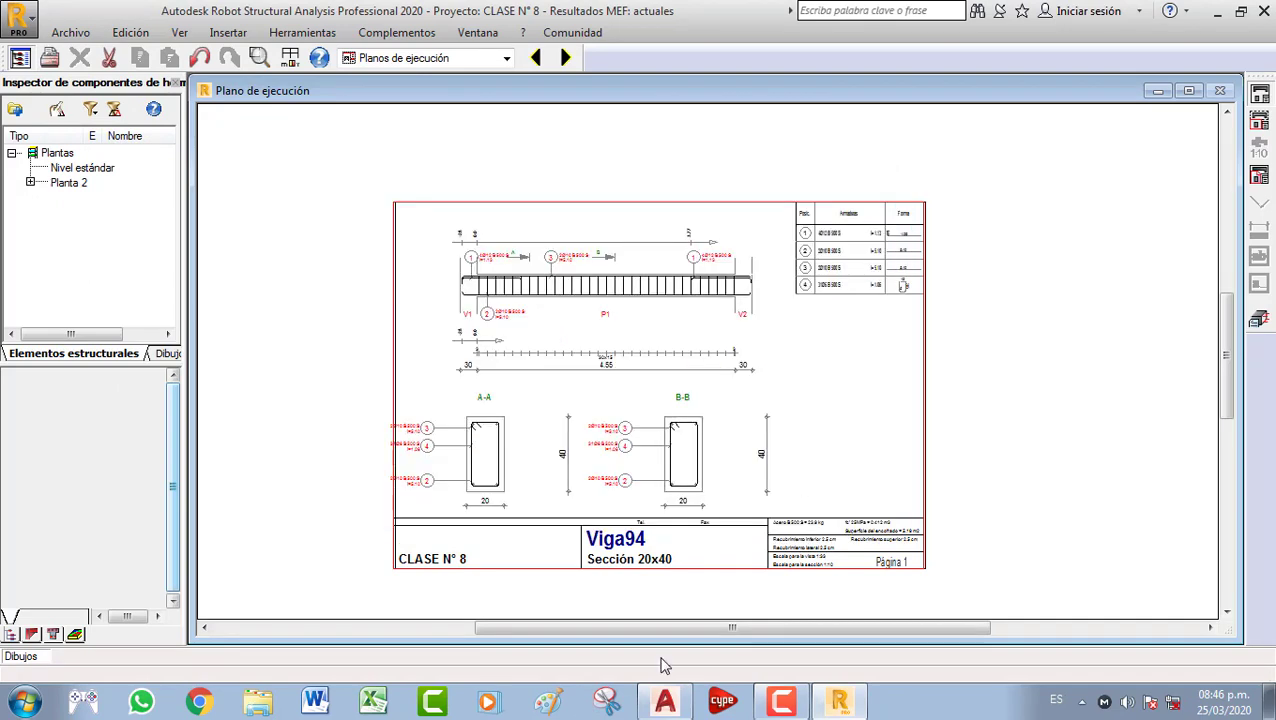
Return to AutoCAD, set the file type filter to DXF (*.dxf) and open PLANO VIGA from the desktop
left_click(672, 710)
left_click(588, 553)
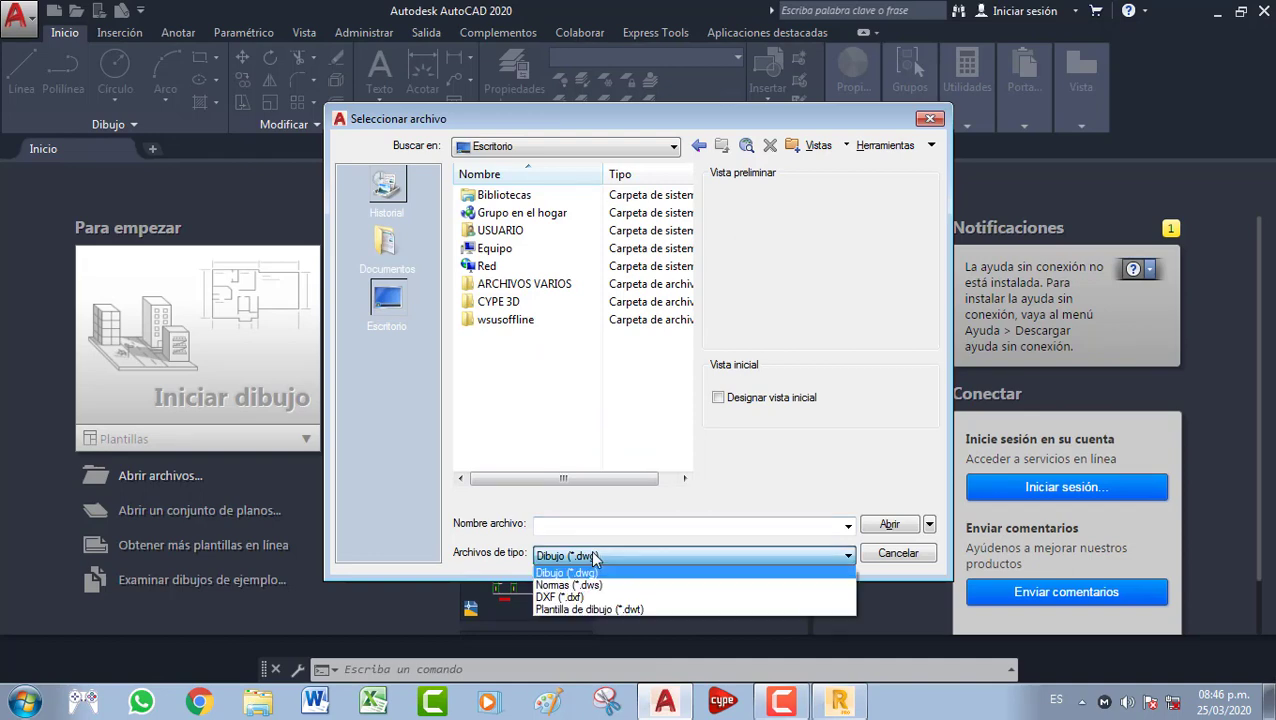
left_click(598, 603)
left_click(510, 337)
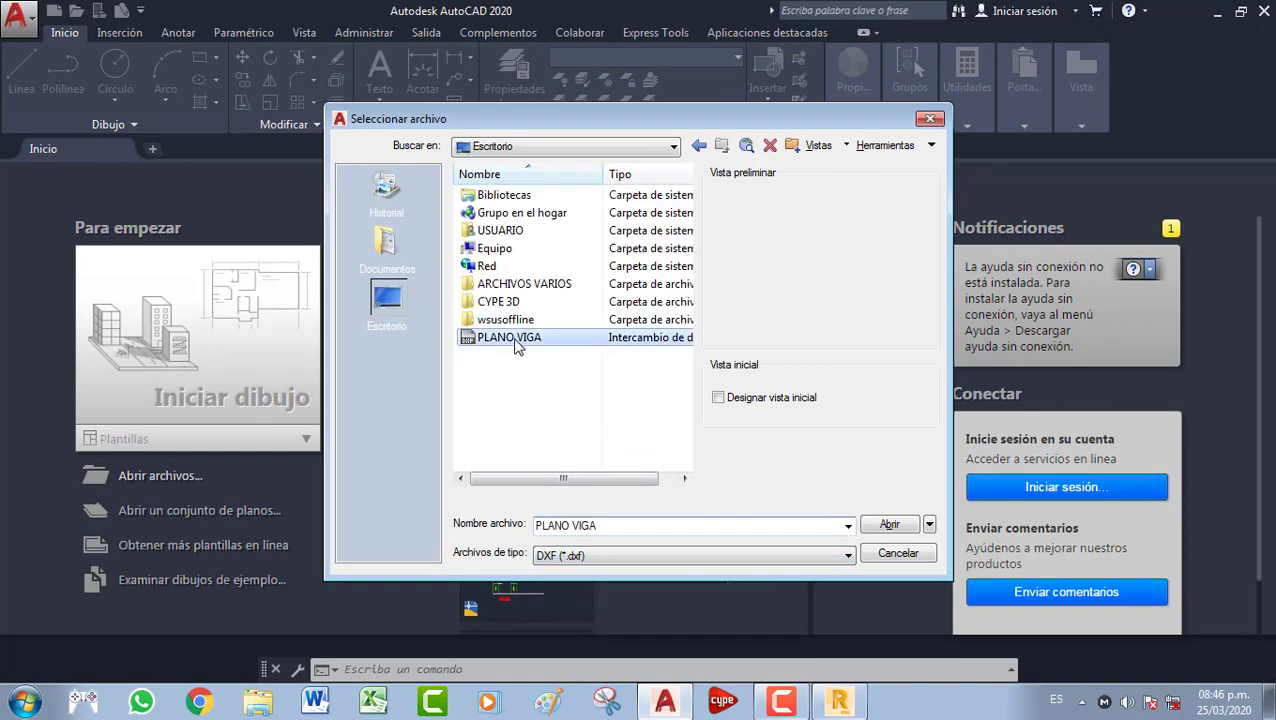
left_click(887, 526)
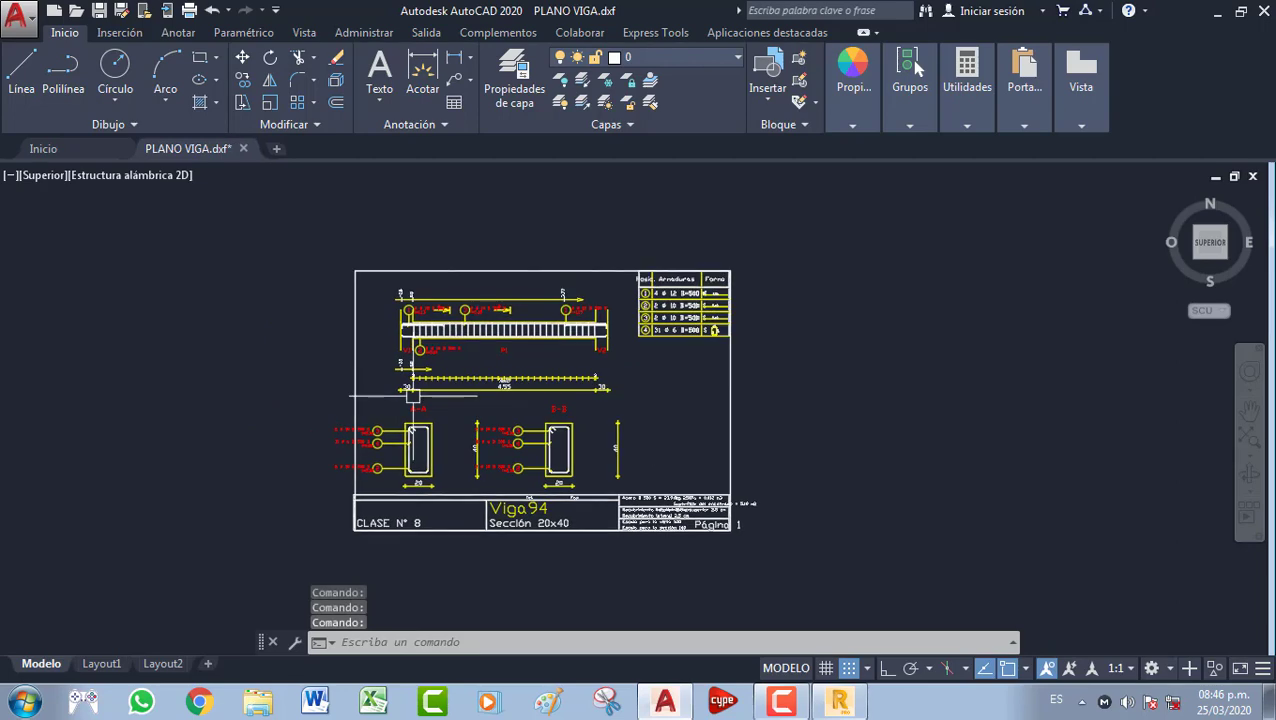
Examine the beam elevation and the reinforcement table in the imported PLANO VIGA drawing
scroll(387, 391, "up", 4)
scroll(387, 391, "down", 2)
scroll(420, 380, "down", 2)
scroll(510, 307, "up", 5)
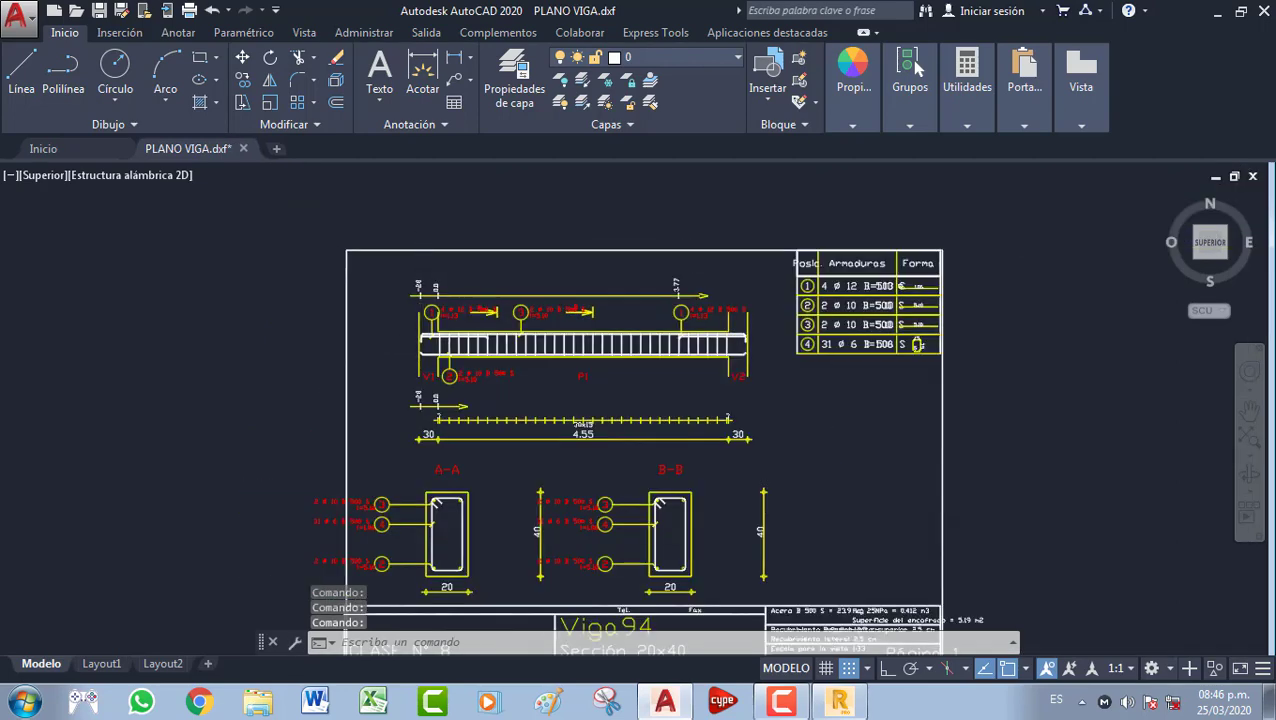
scroll(510, 307, "down", 5)
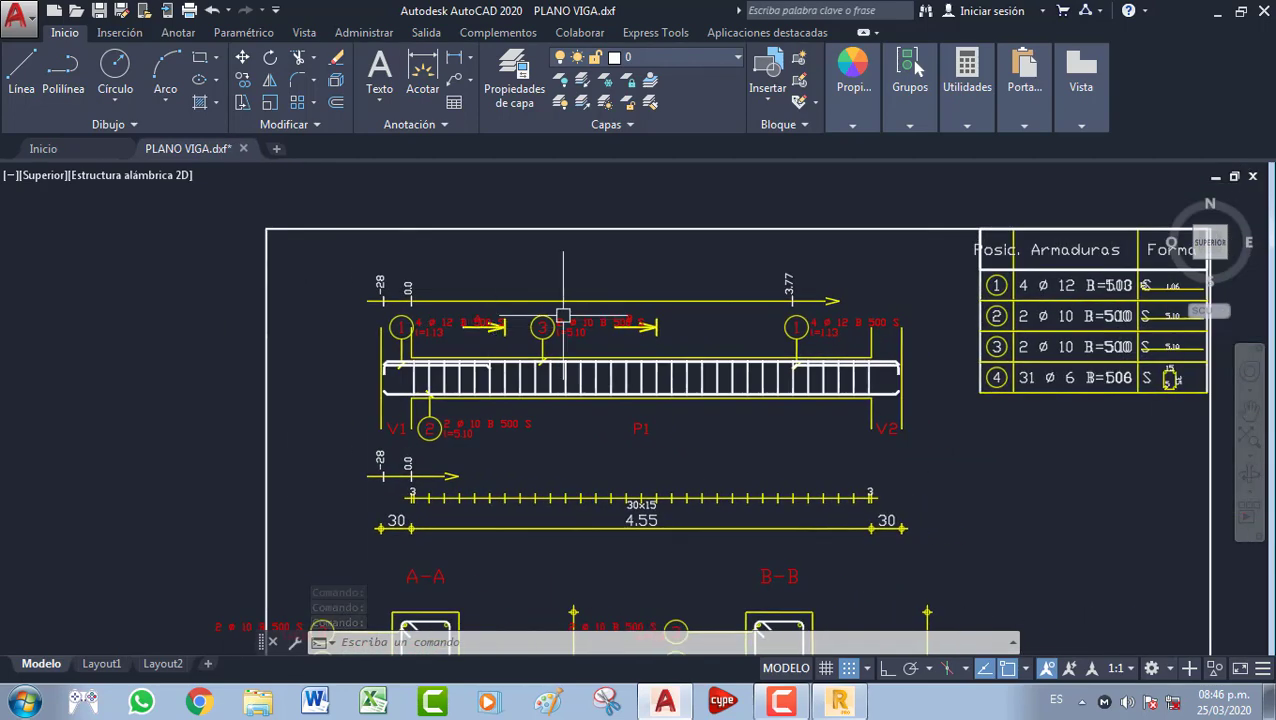
scroll(779, 288, "up", 6)
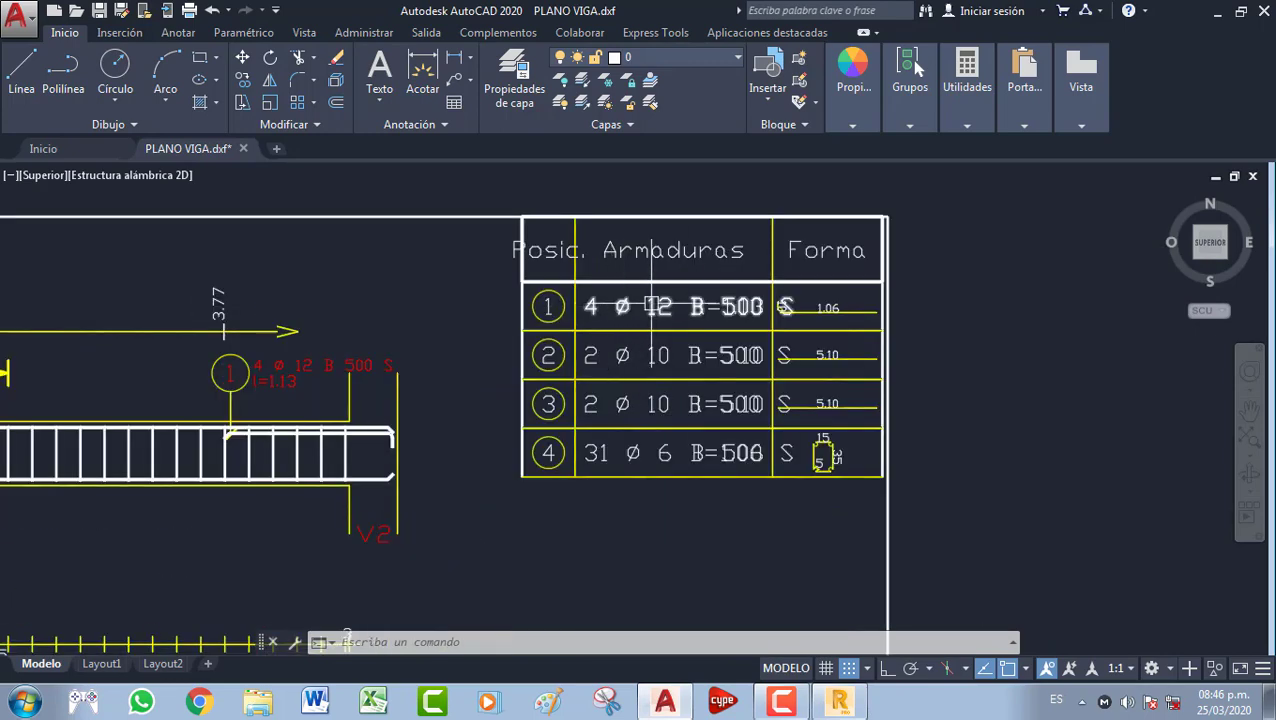
scroll(457, 270, "down", 1)
scroll(459, 290, "up", 2)
scroll(459, 290, "down", 6)
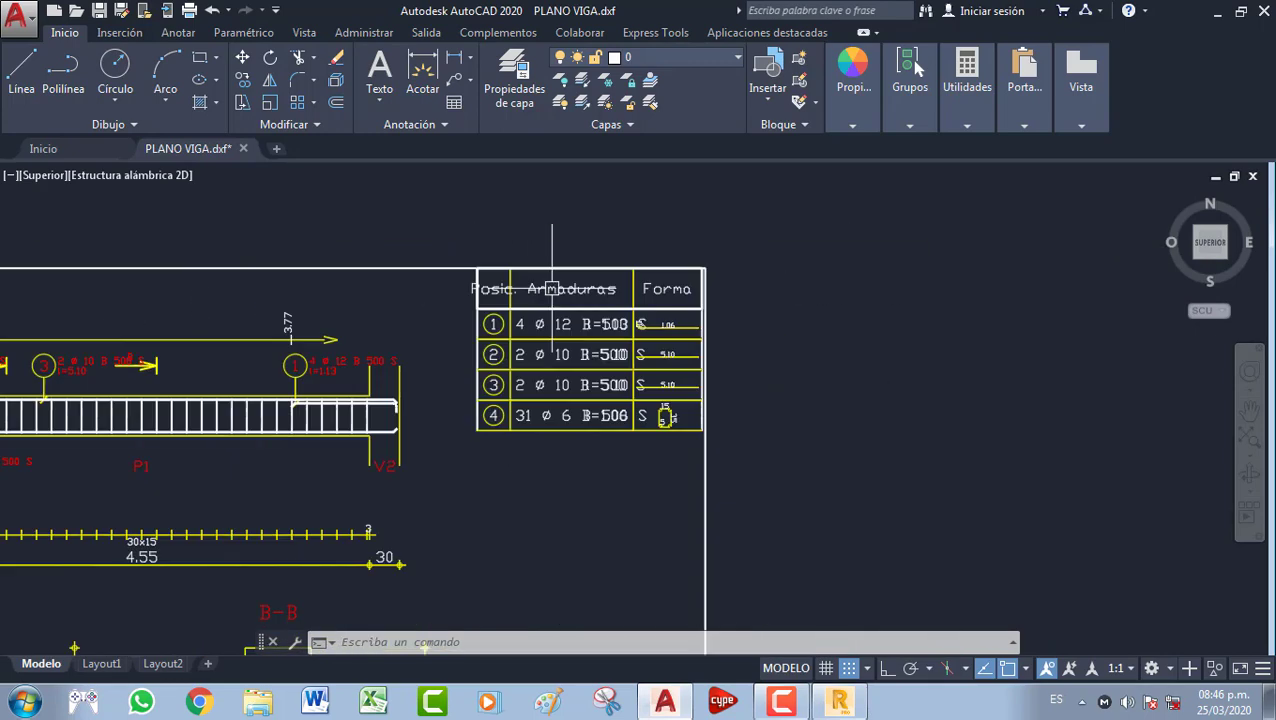
Change the Standard text style's font to Arial Black and apply it
left_click(180, 33)
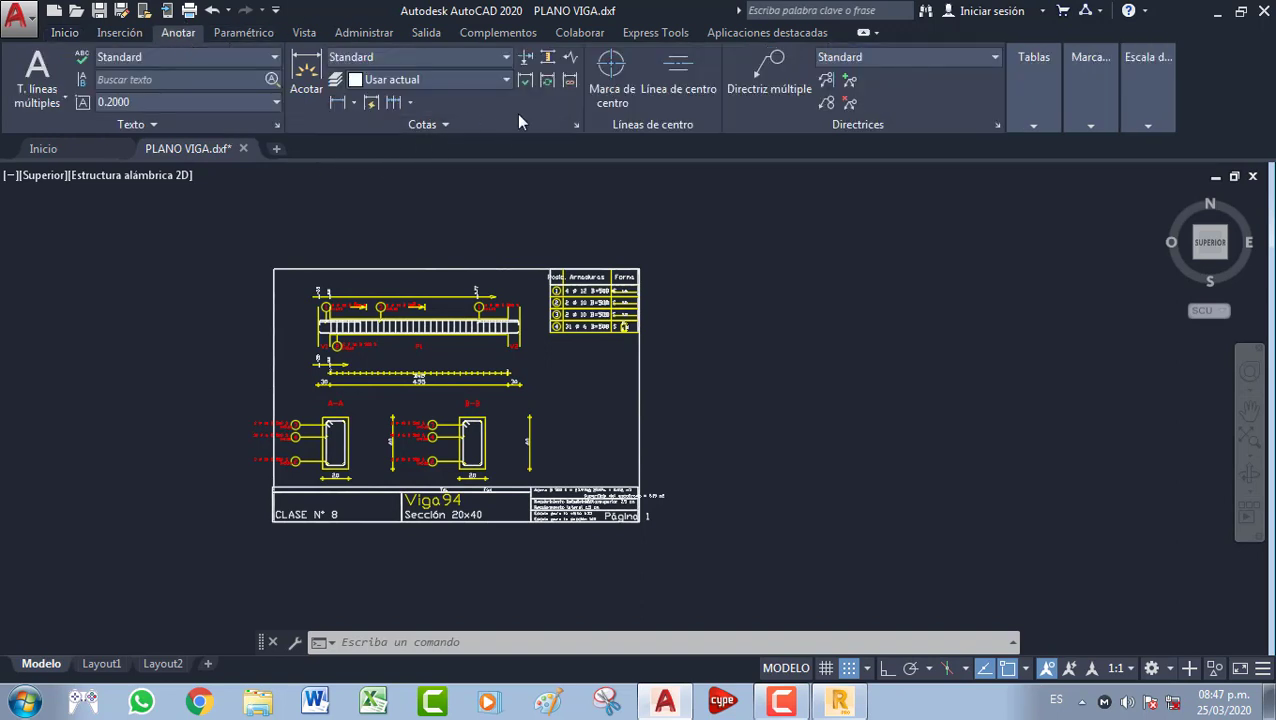
left_click(280, 131)
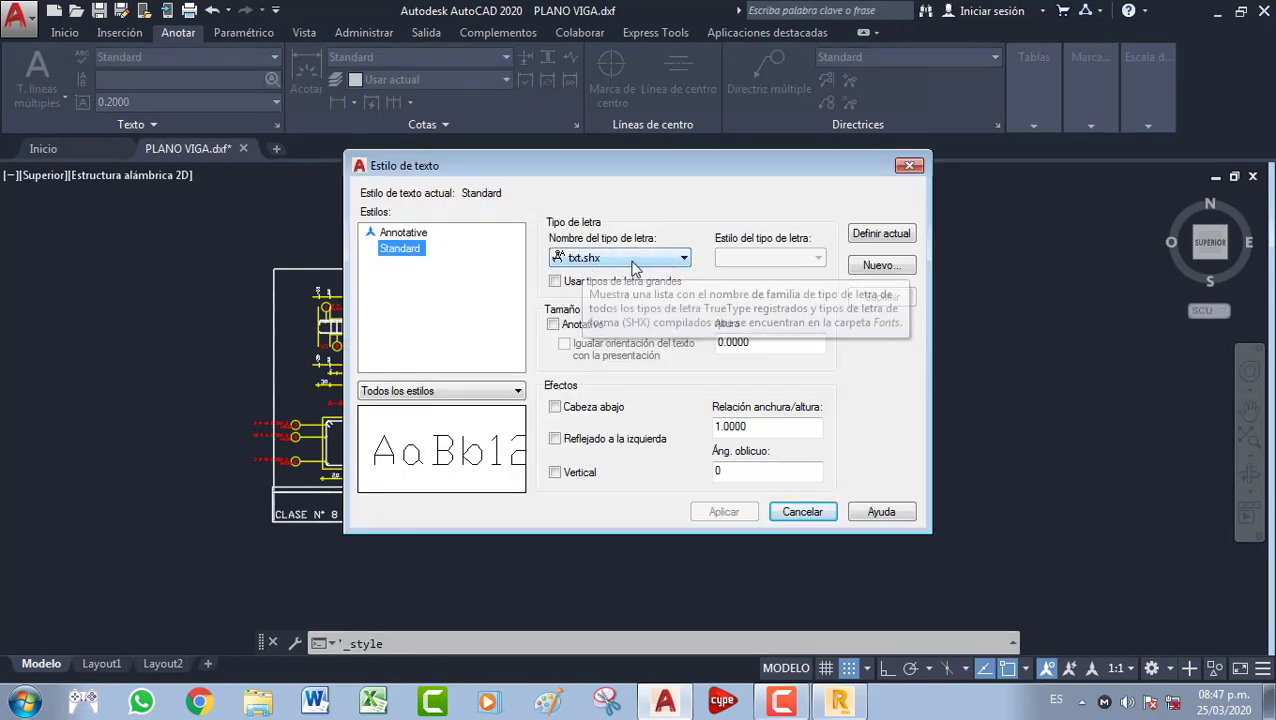
left_click(582, 262)
left_click_drag(754, 509, 751, 326)
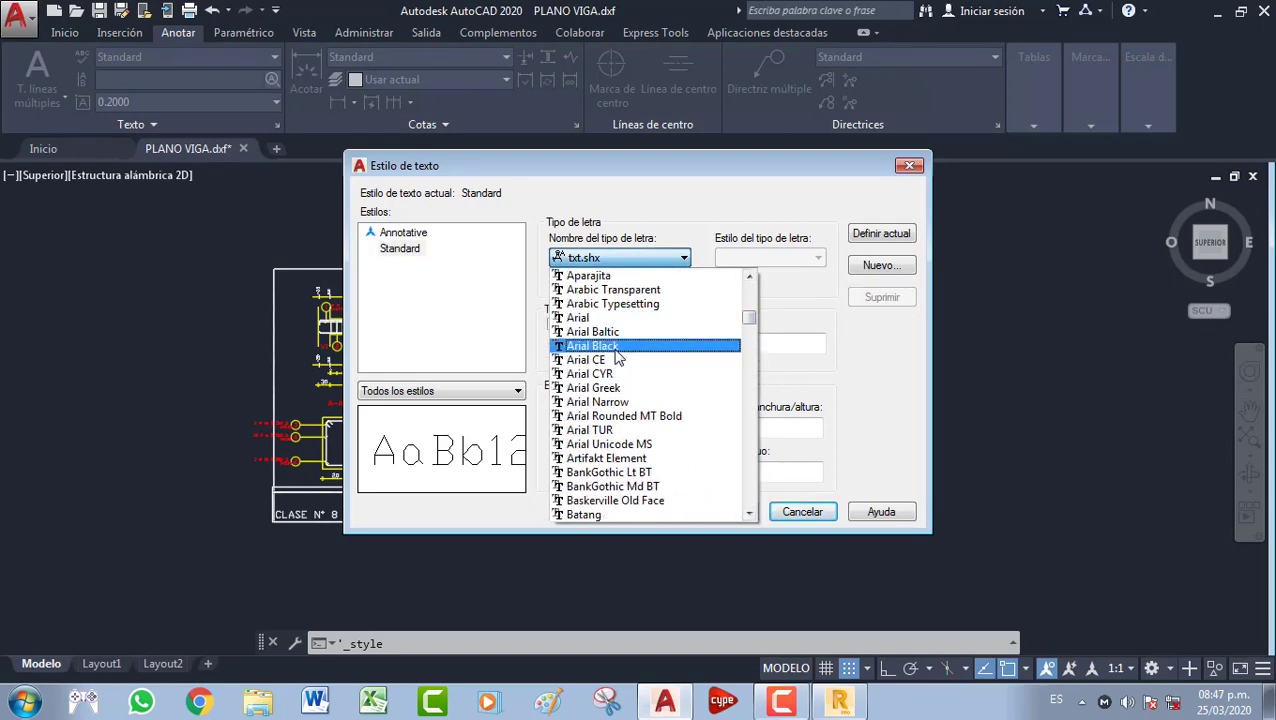
left_click(632, 346)
left_click(724, 512)
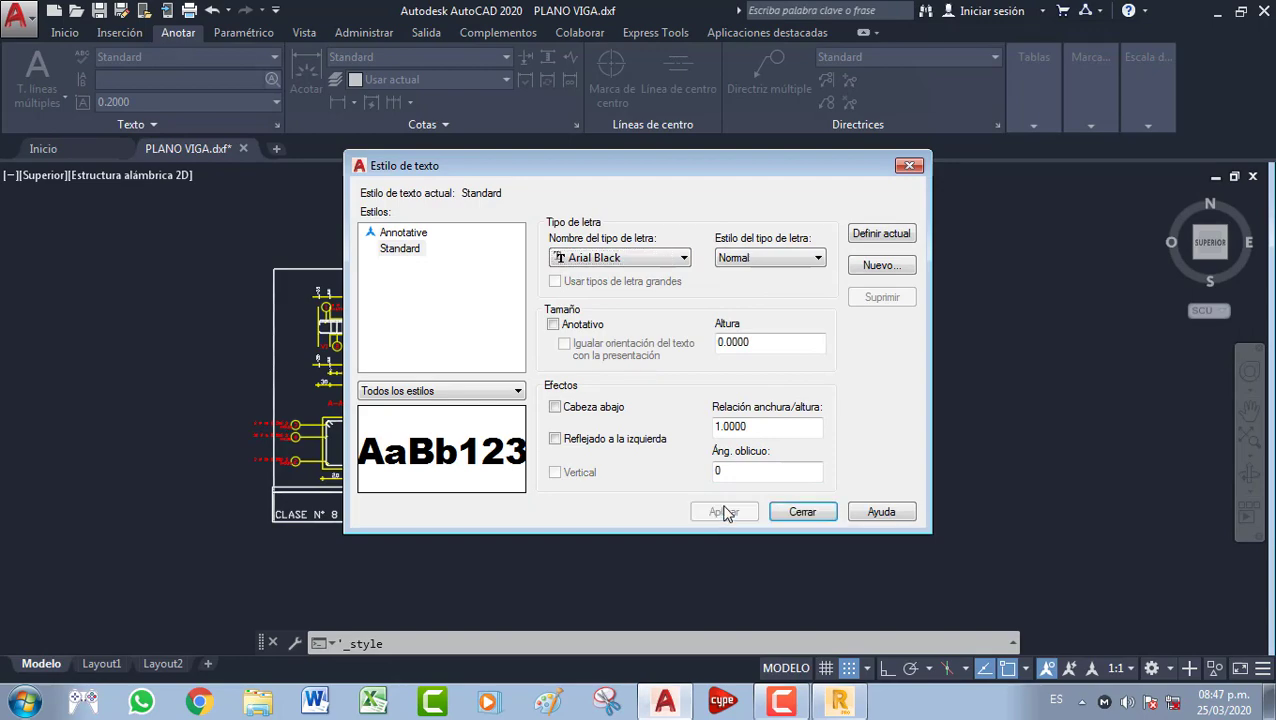
left_click(785, 512)
Inspect the restyled texts in the reinforcement table and beam elevation, and check that individual stirrup lines can be selected
scroll(569, 280, "up", 4)
scroll(576, 285, "up", 2)
middle_click_drag(584, 292, 516, 481)
scroll(508, 236, "down", 4)
scroll(490, 284, "down", 2)
middle_click_drag(445, 286, 449, 328)
scroll(400, 360, "up", 6)
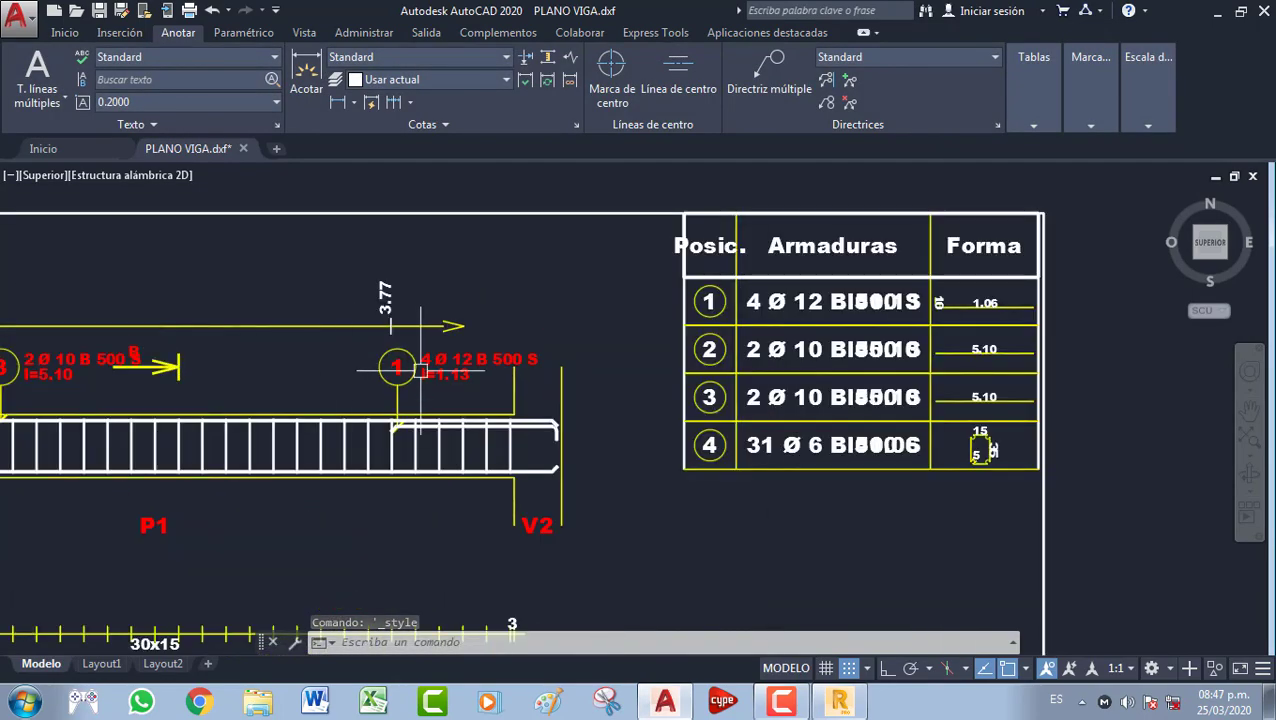
left_click(373, 476)
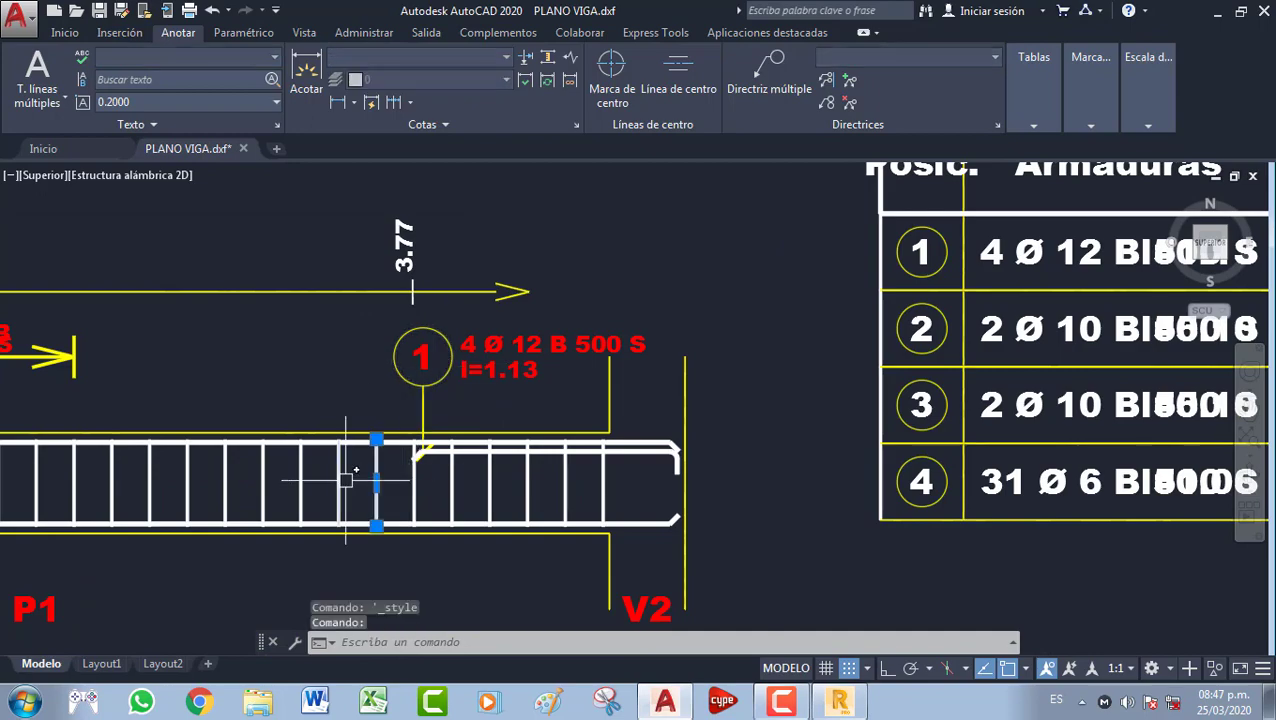
left_click(340, 476)
left_click(415, 476)
key("Escape")
scroll(400, 400, "down", 5)
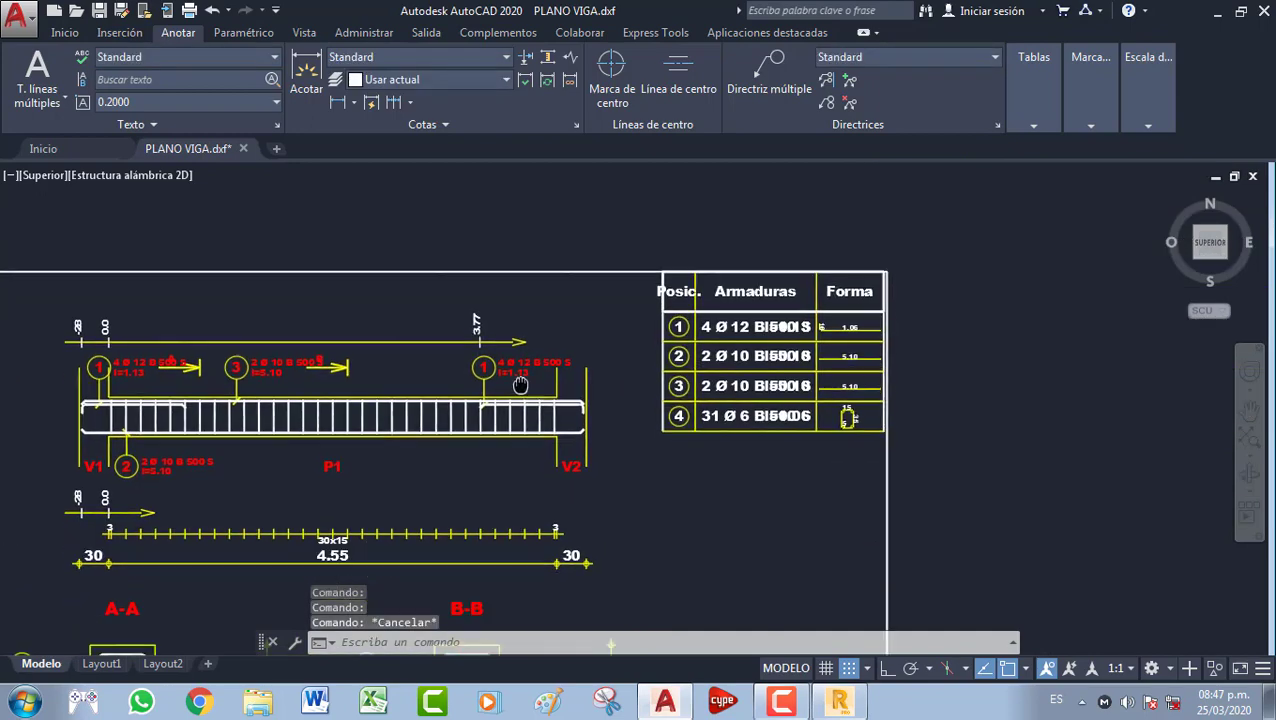
Examine the title block with its material, cover and scale notes, and review the whole beam sheet
scroll(694, 538, "up", 4)
scroll(694, 538, "up", 5)
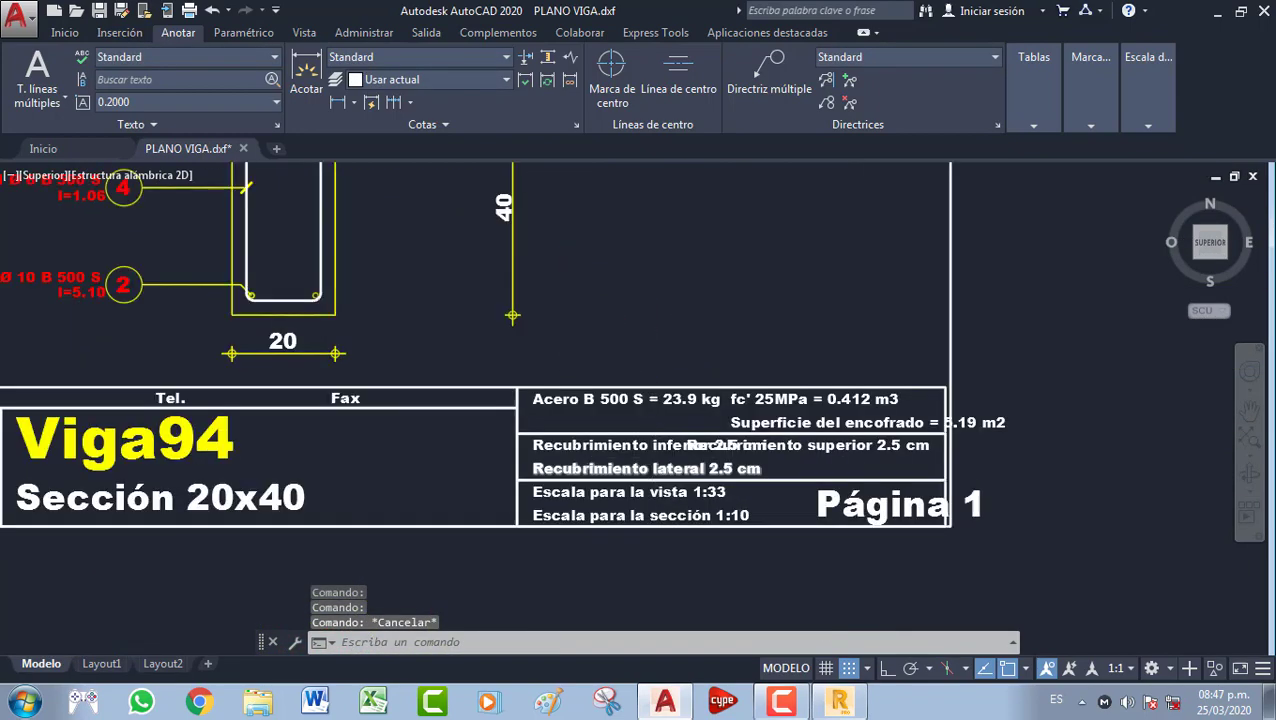
scroll(705, 420, "down", 3)
scroll(715, 398, "up", 1)
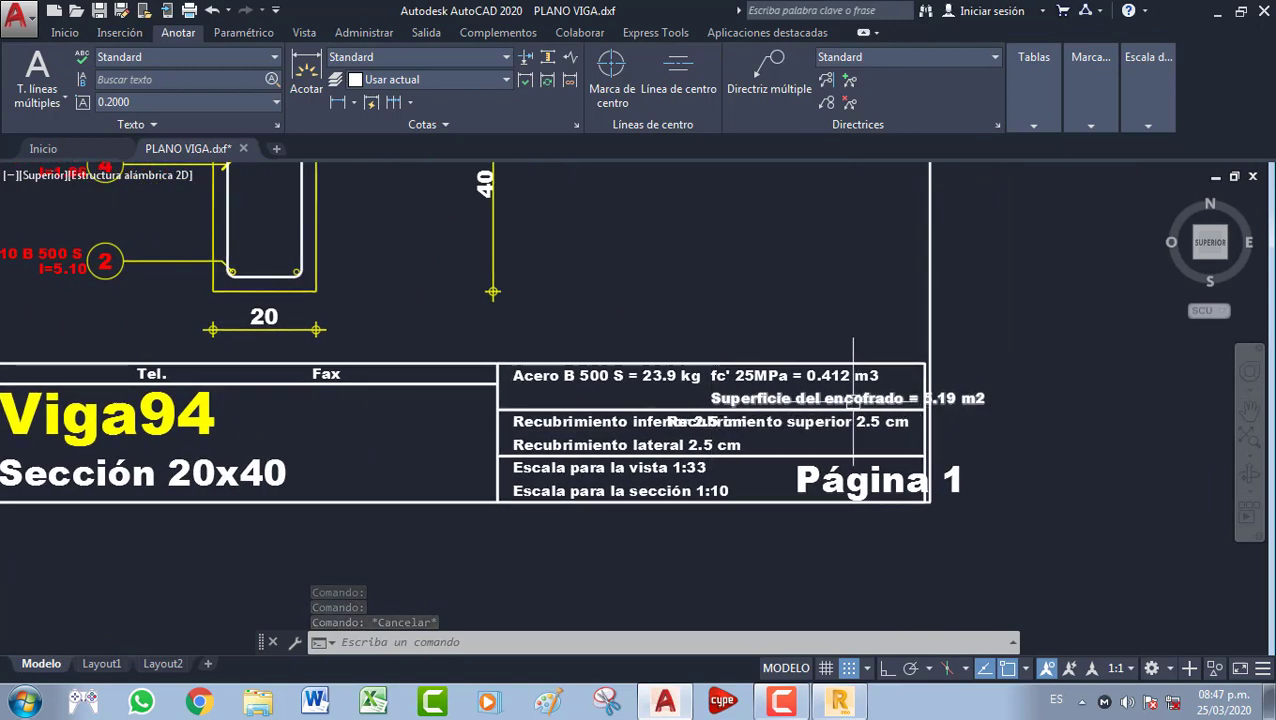
scroll(715, 398, "down", 4)
scroll(541, 370, "up", 1)
middle_click_drag(765, 415, 620, 448)
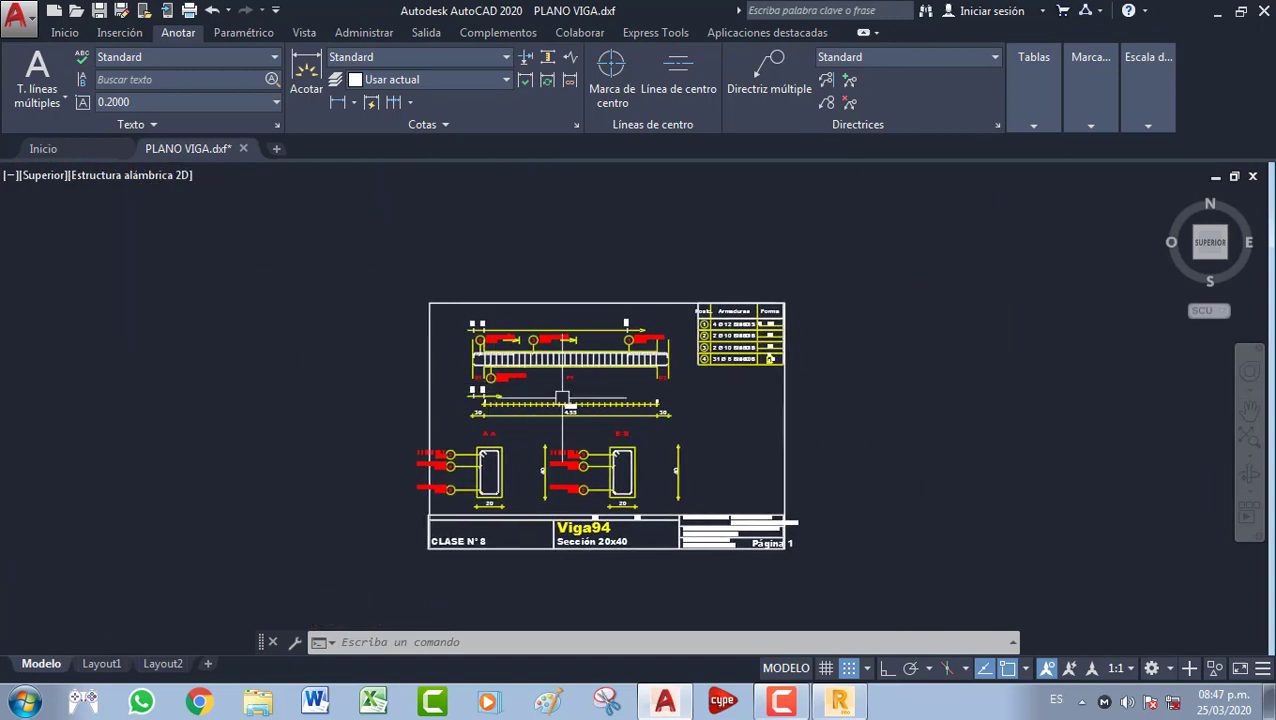
scroll(600, 420, "down", 2)
scroll(607, 380, "up", 4)
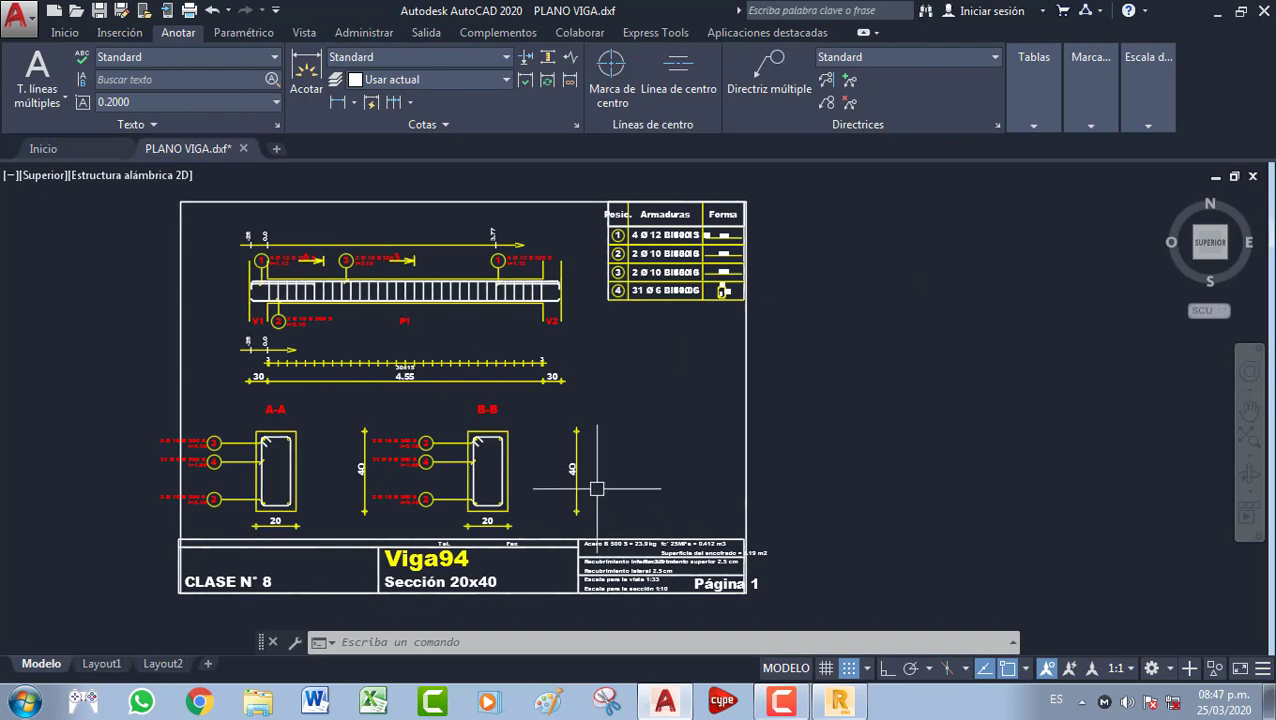
Erase the right-hand edge lines of cross section B-B and undo the deletion
left_click(520, 483)
left_click(494, 445)
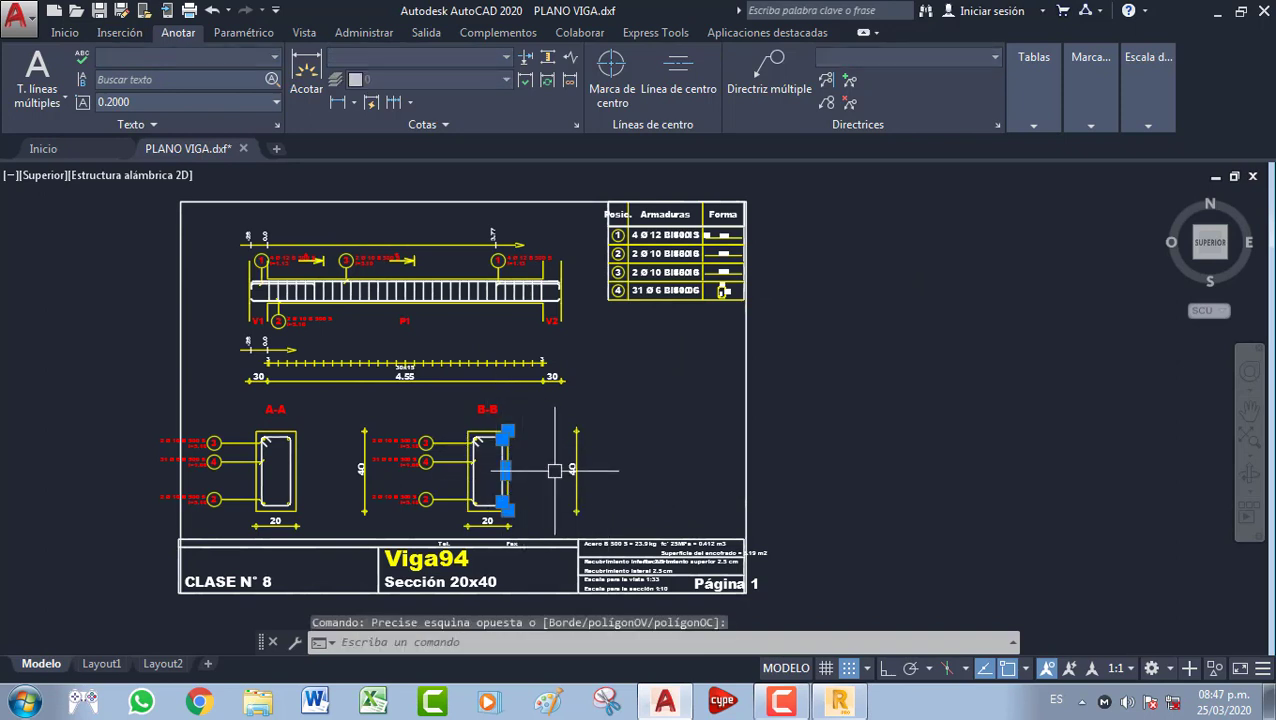
key("Delete")
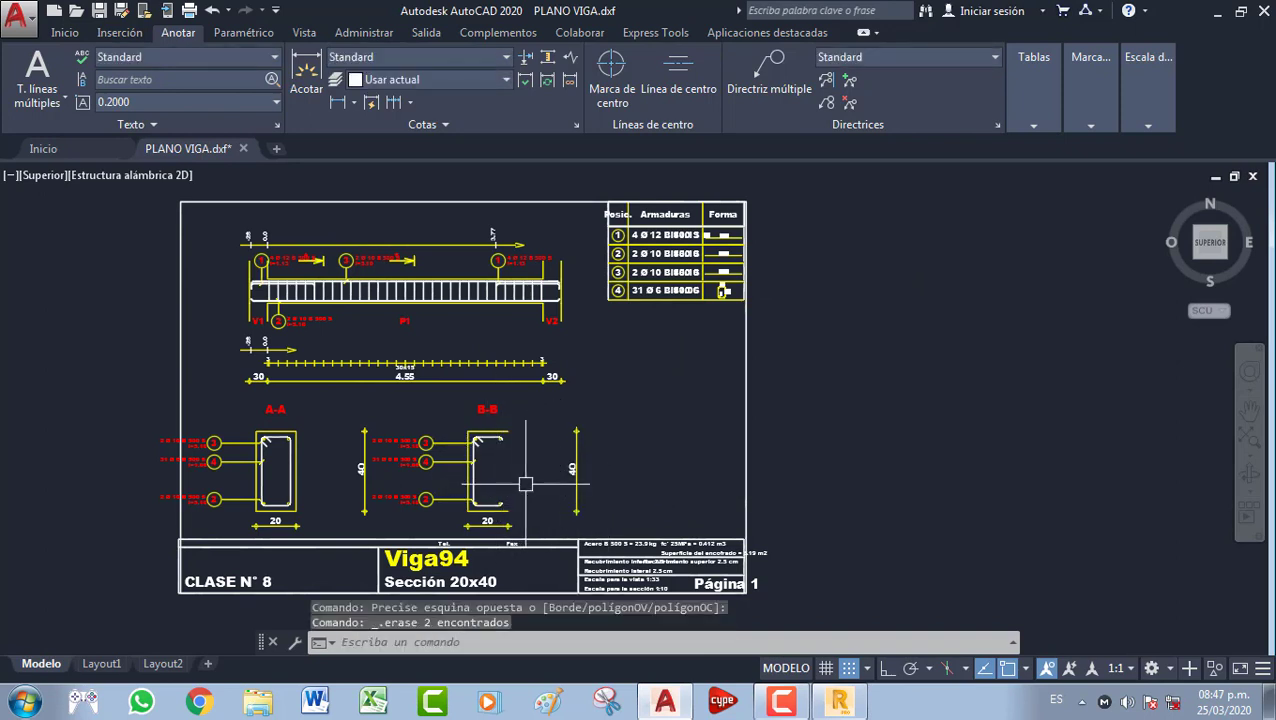
key("ctrl+z")
scroll(522, 433, "down", 3)
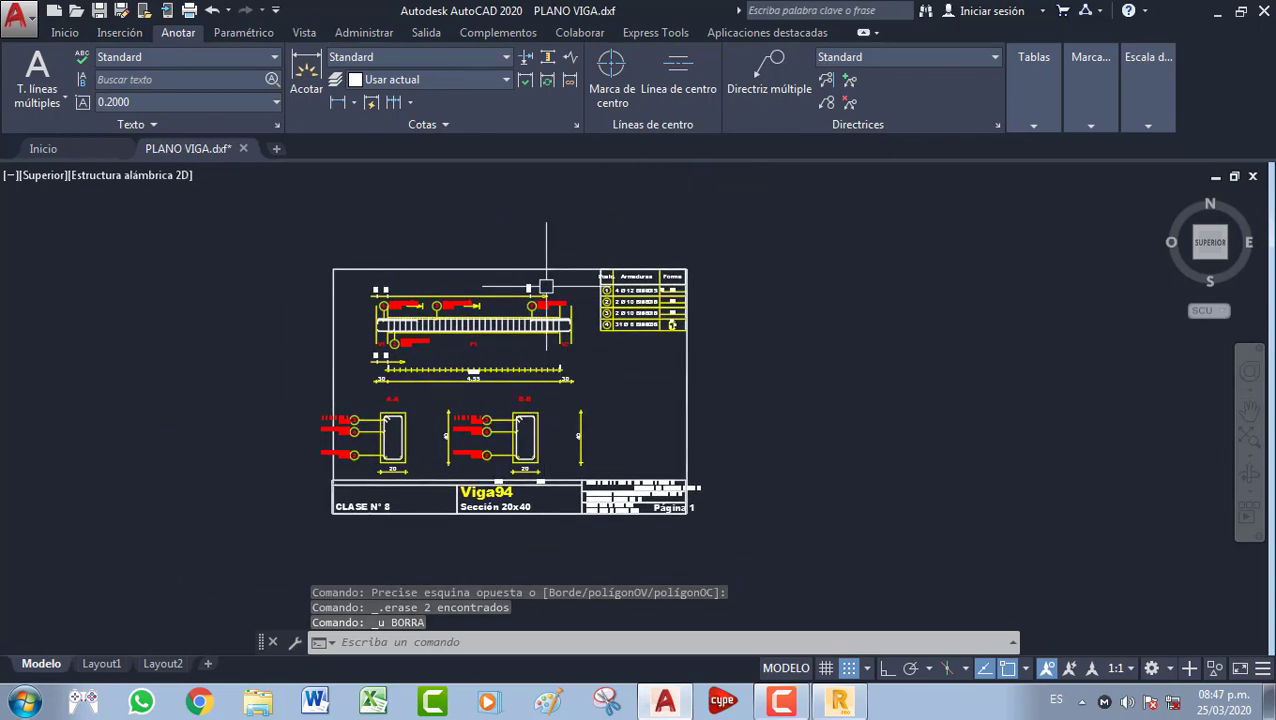
scroll(554, 355, "down", 3)
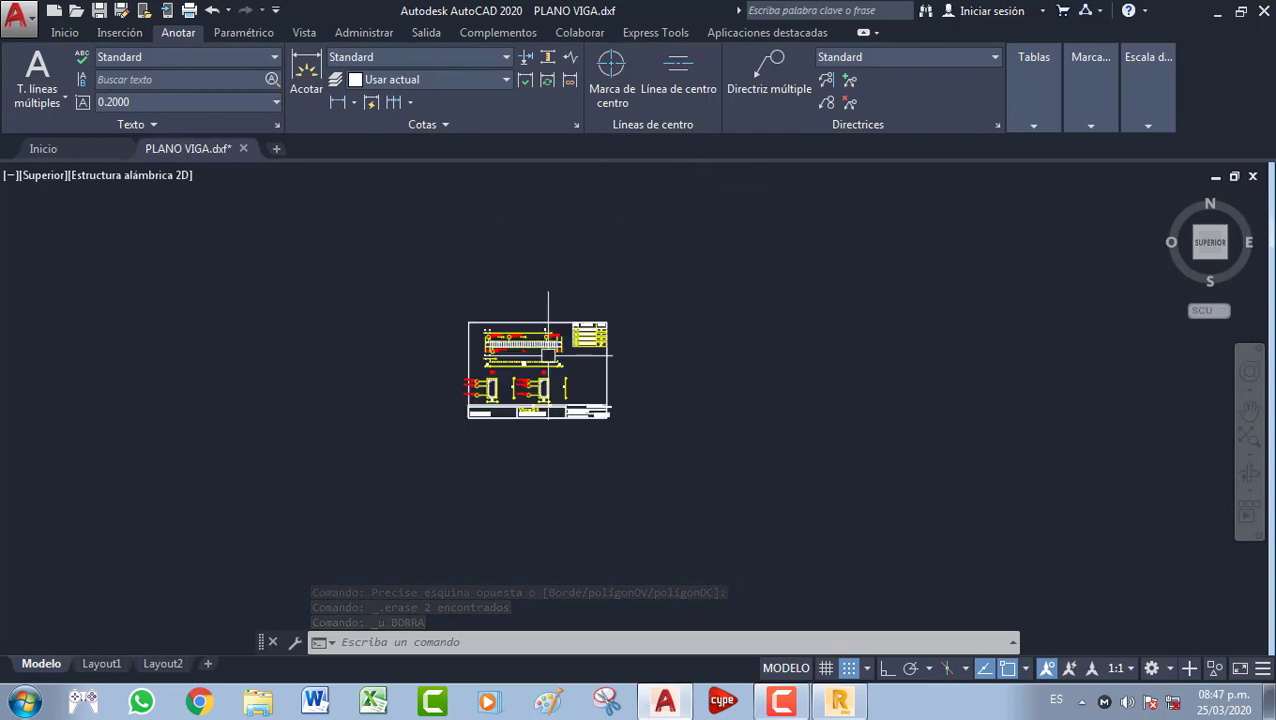
scroll(650, 355, "up", 3)
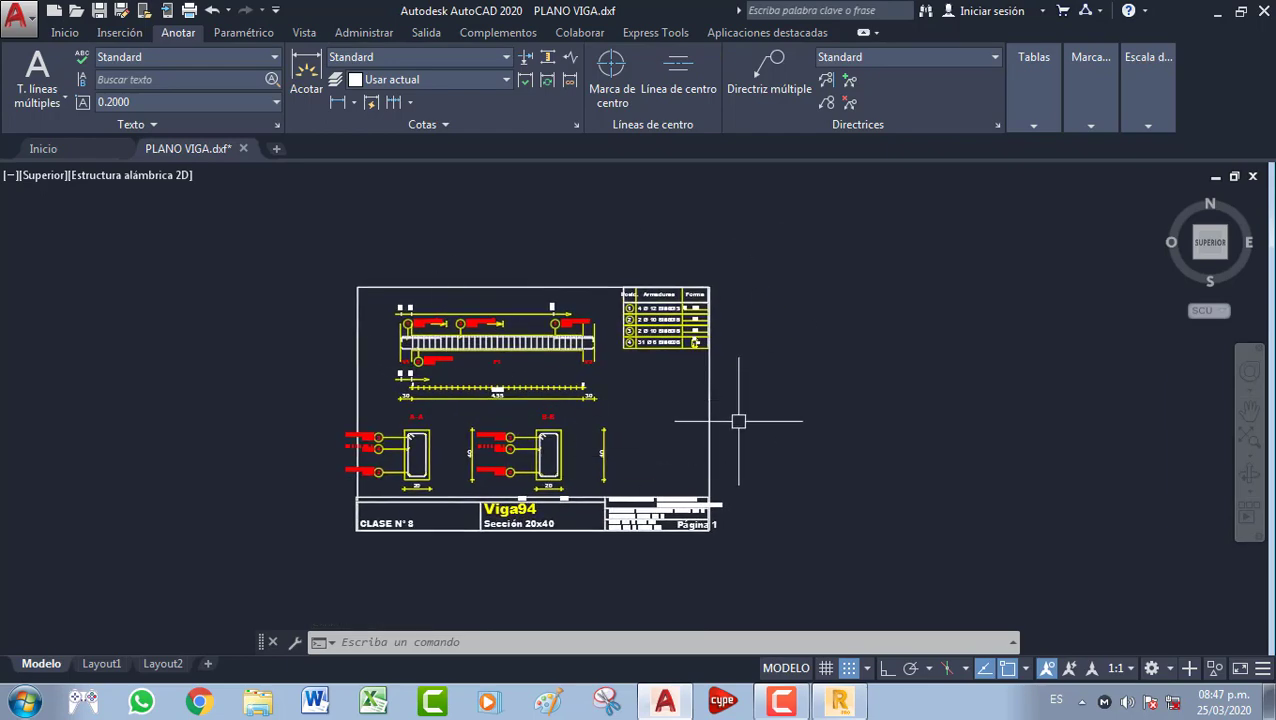
Switch to Robot Structural Analysis, return to the beam's reinforcement module and regenerate its execution drawing
left_click(838, 702)
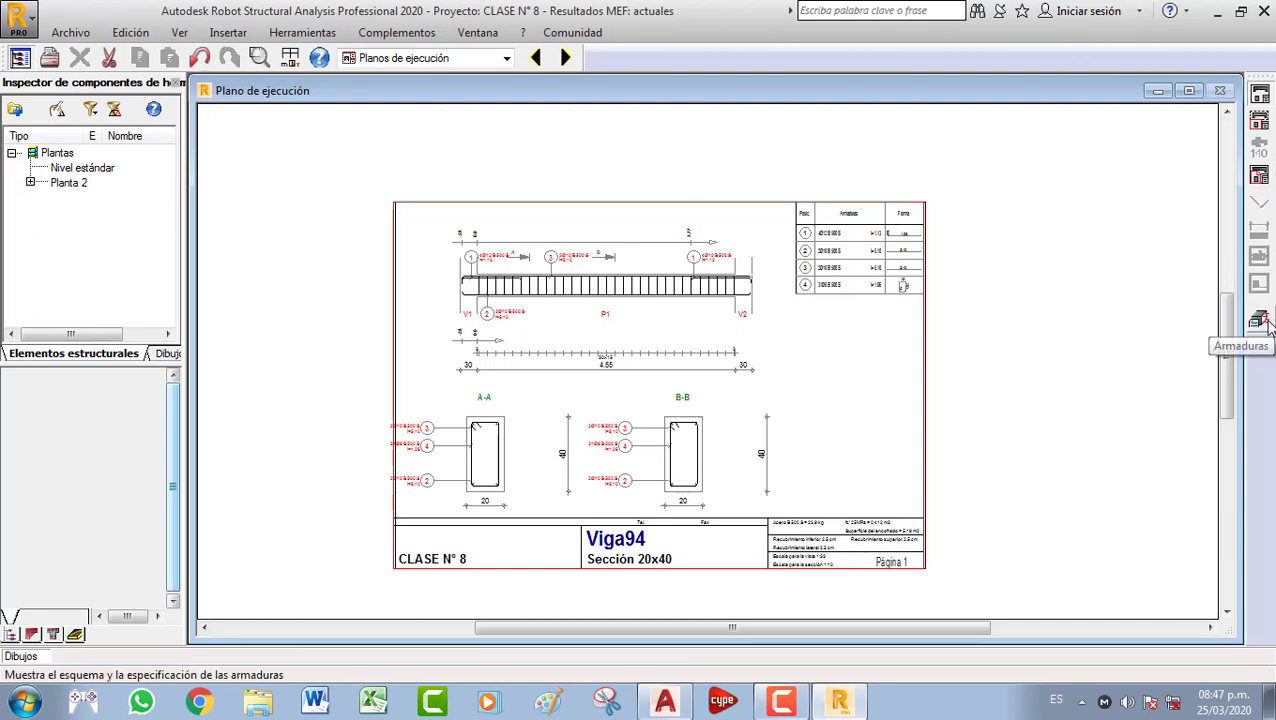
left_click(1260, 321)
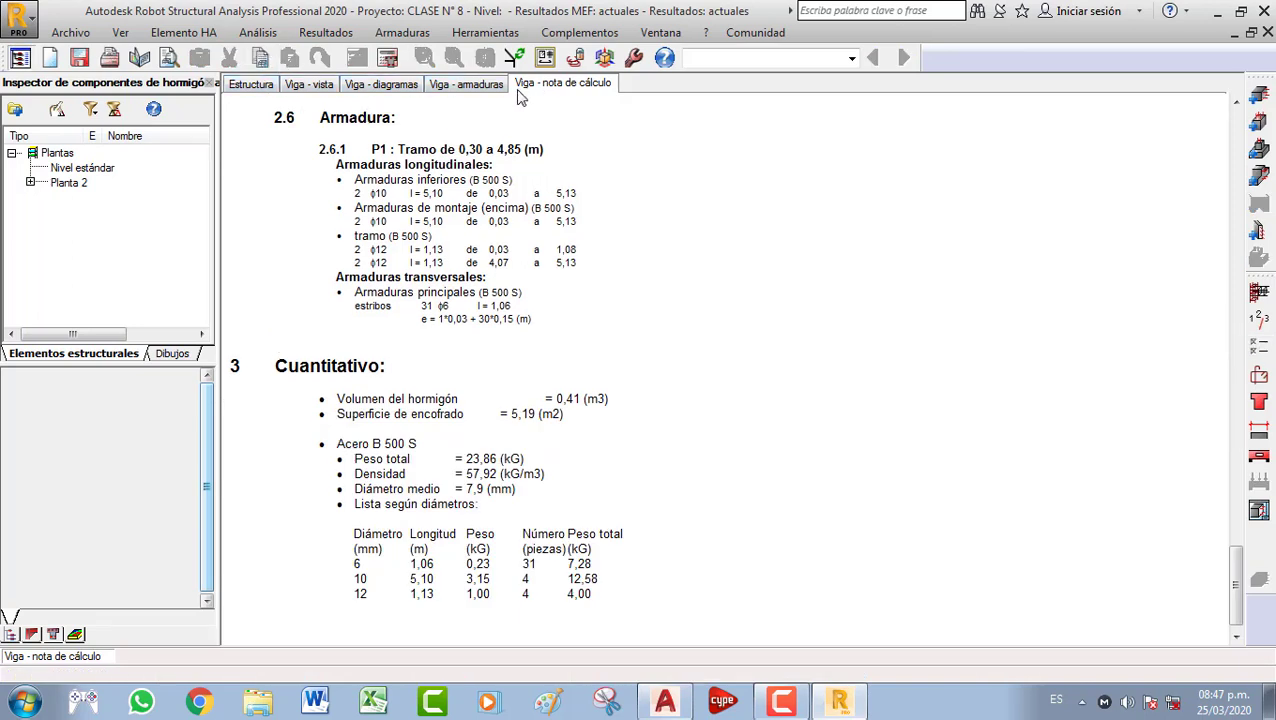
left_click(1259, 512)
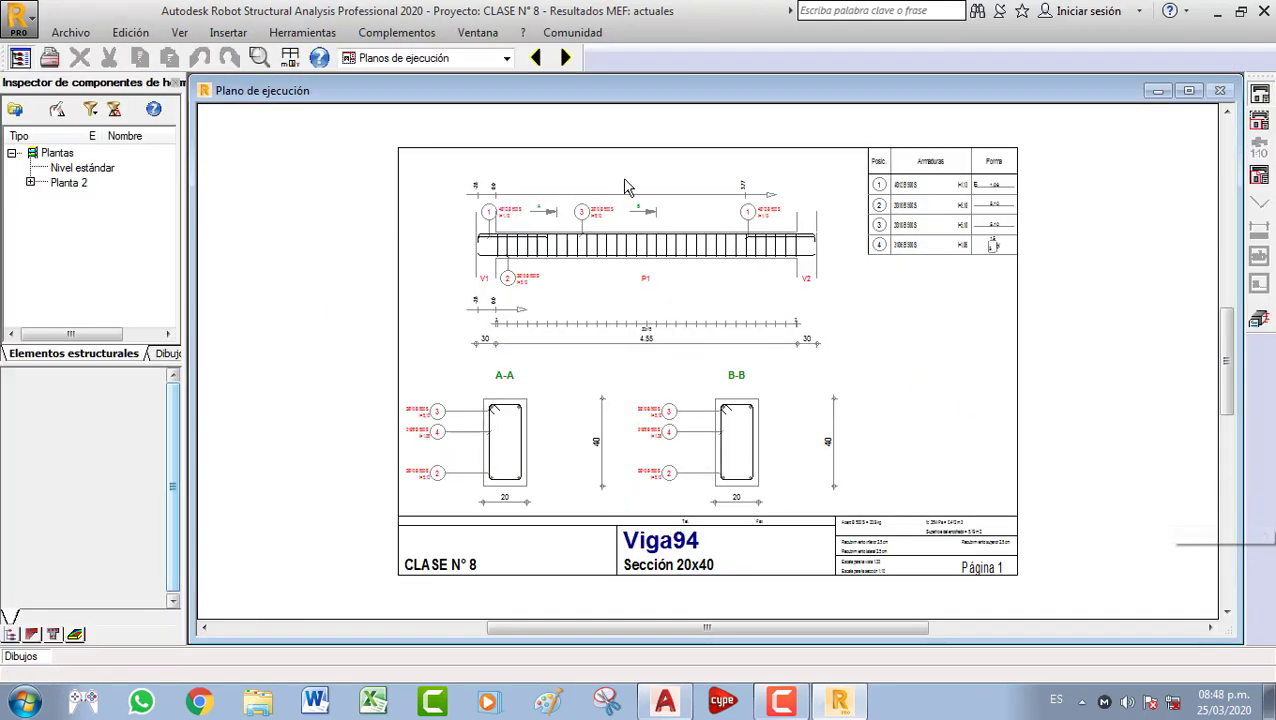
left_click(228, 33)
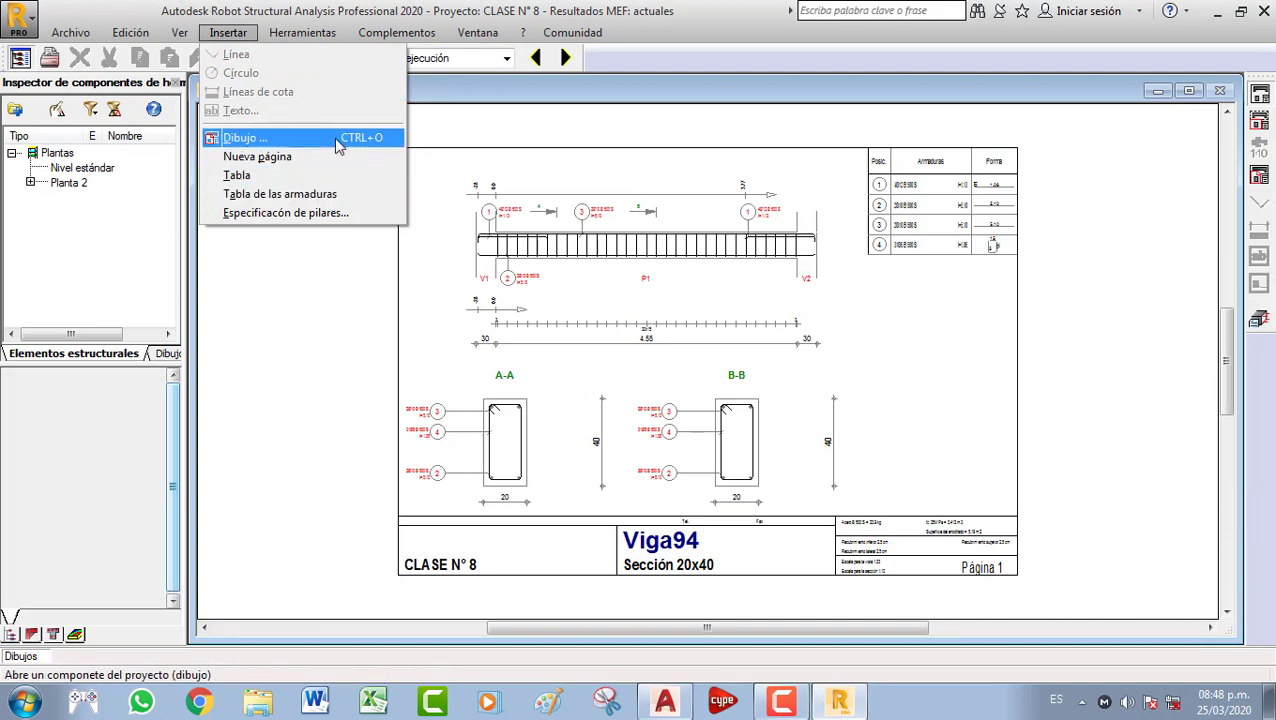
left_click(228, 33)
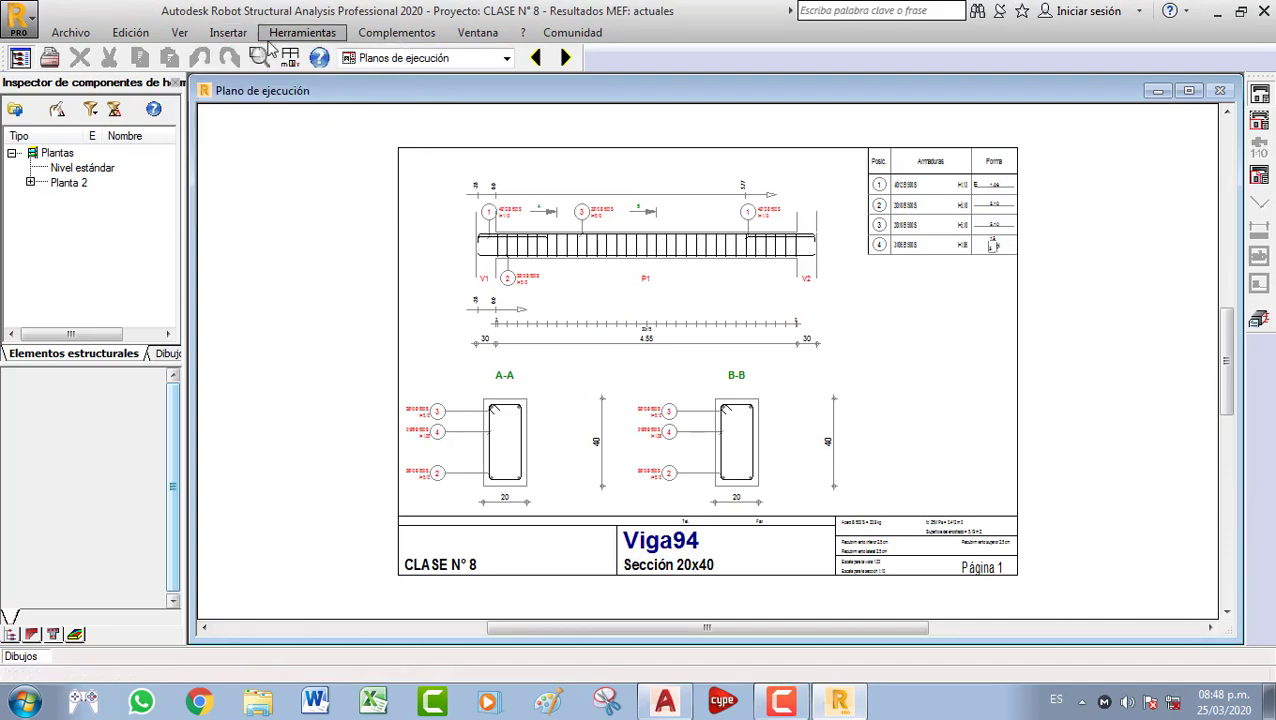
Leave the beam's execution drawing, generate it once more and return to the calculation note
left_click(1264, 326)
left_click(258, 33)
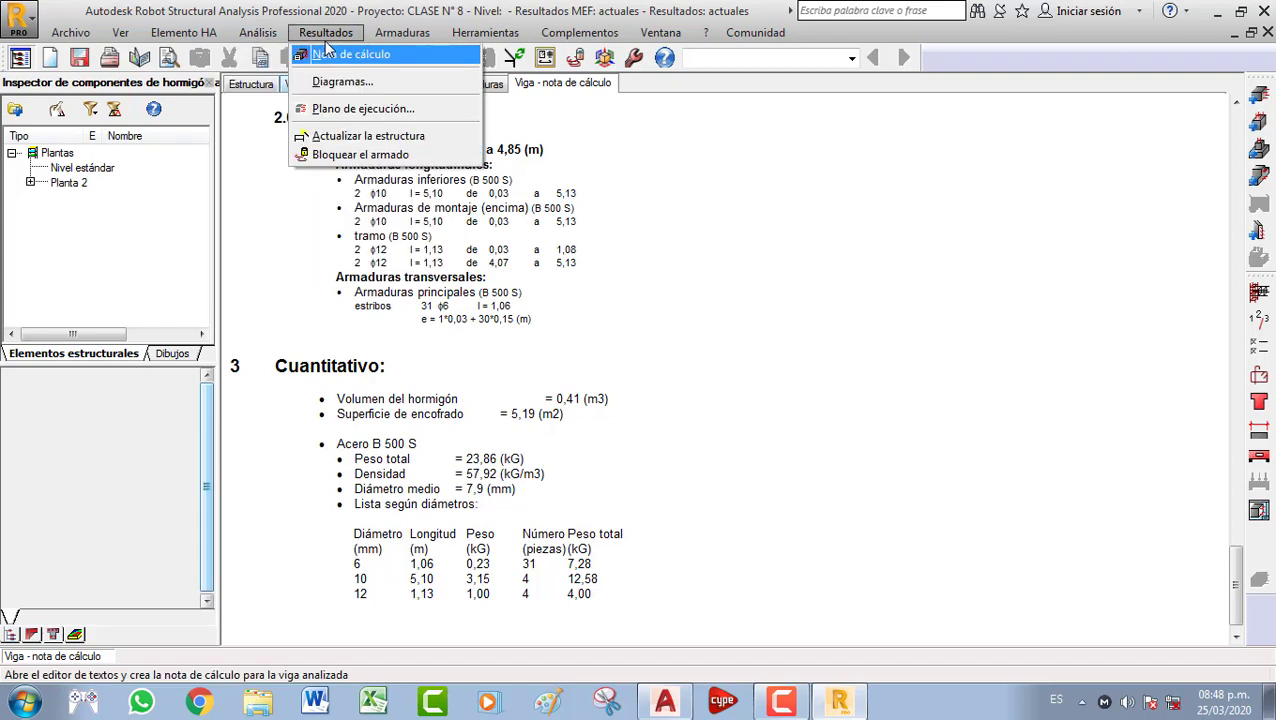
mouse_move(400, 33)
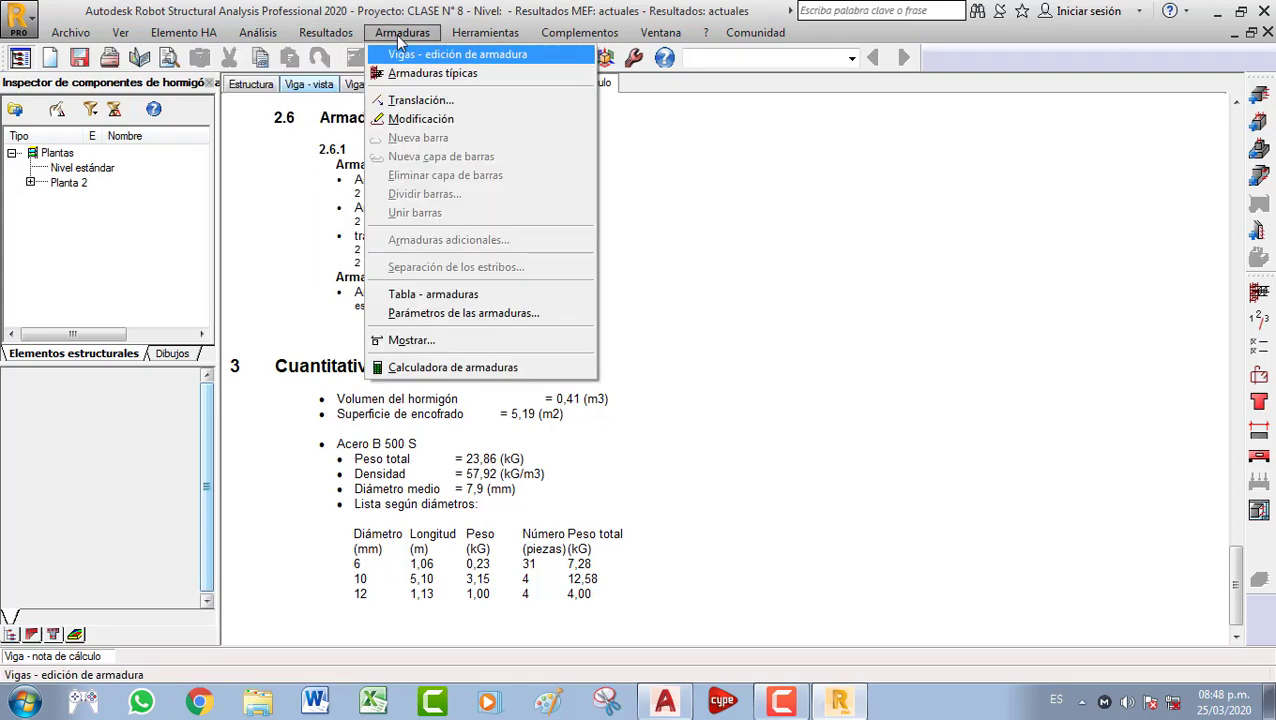
mouse_move(344, 33)
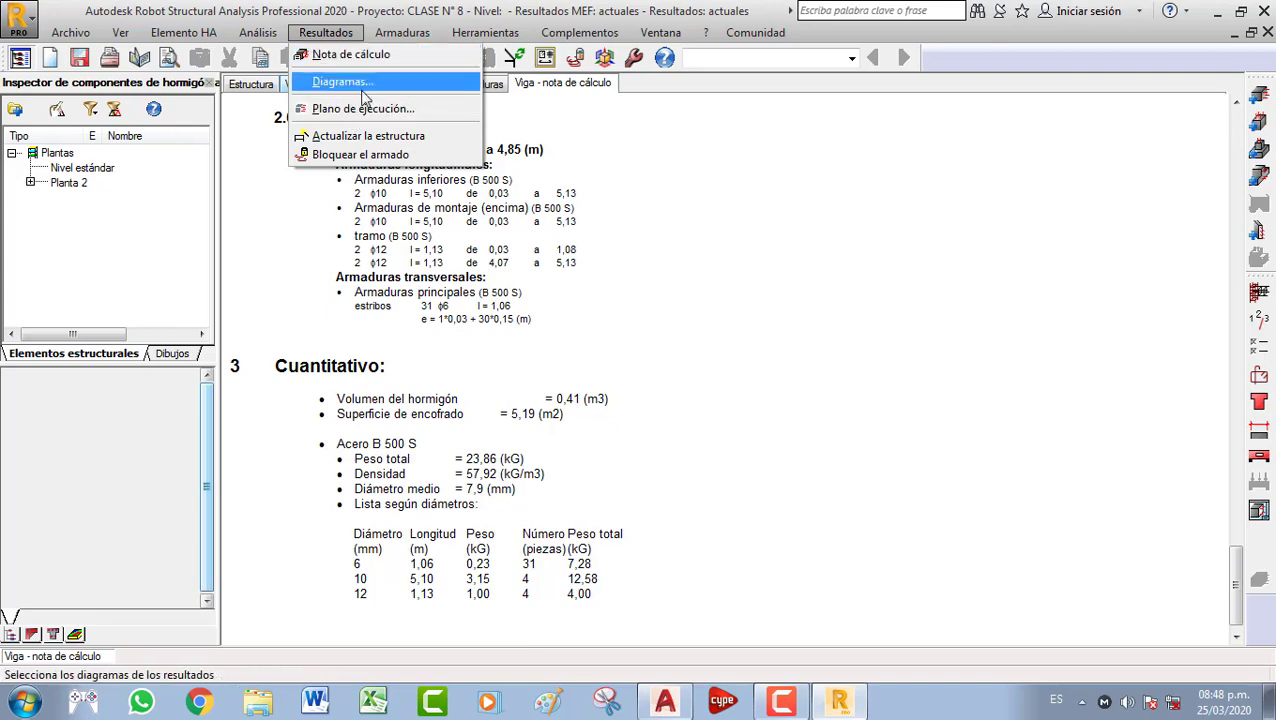
left_click(375, 112)
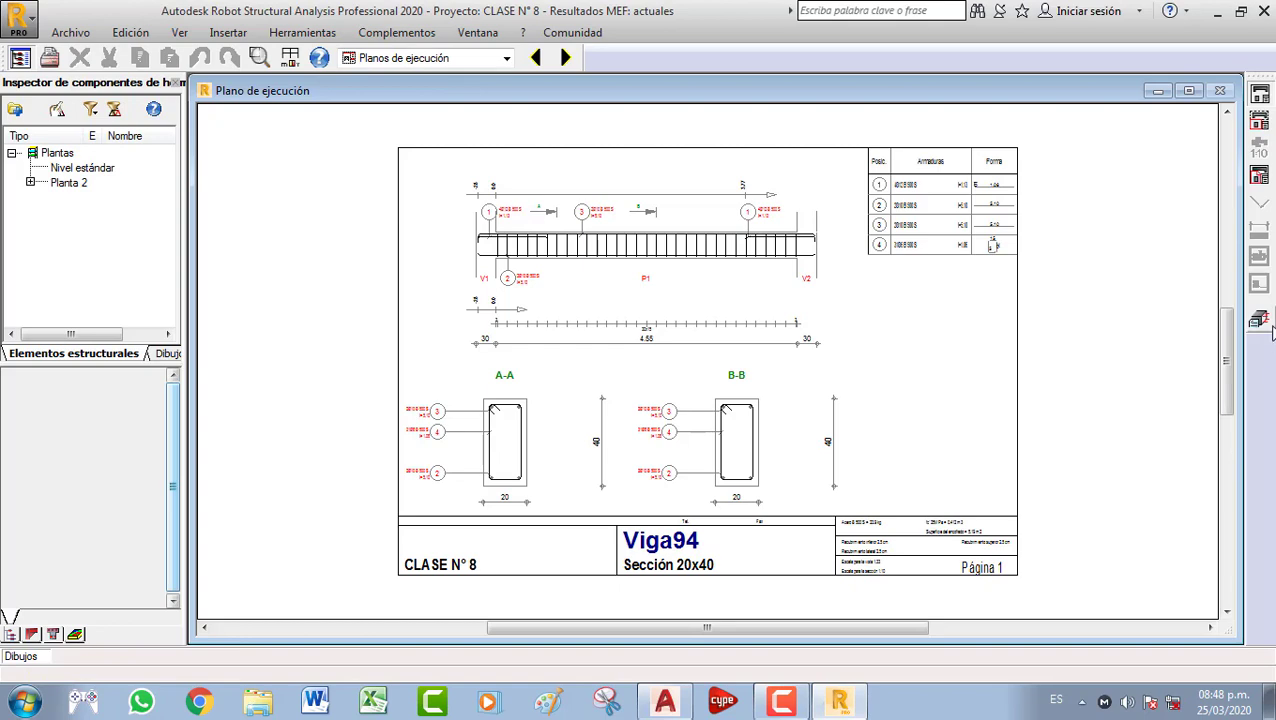
left_click(1266, 319)
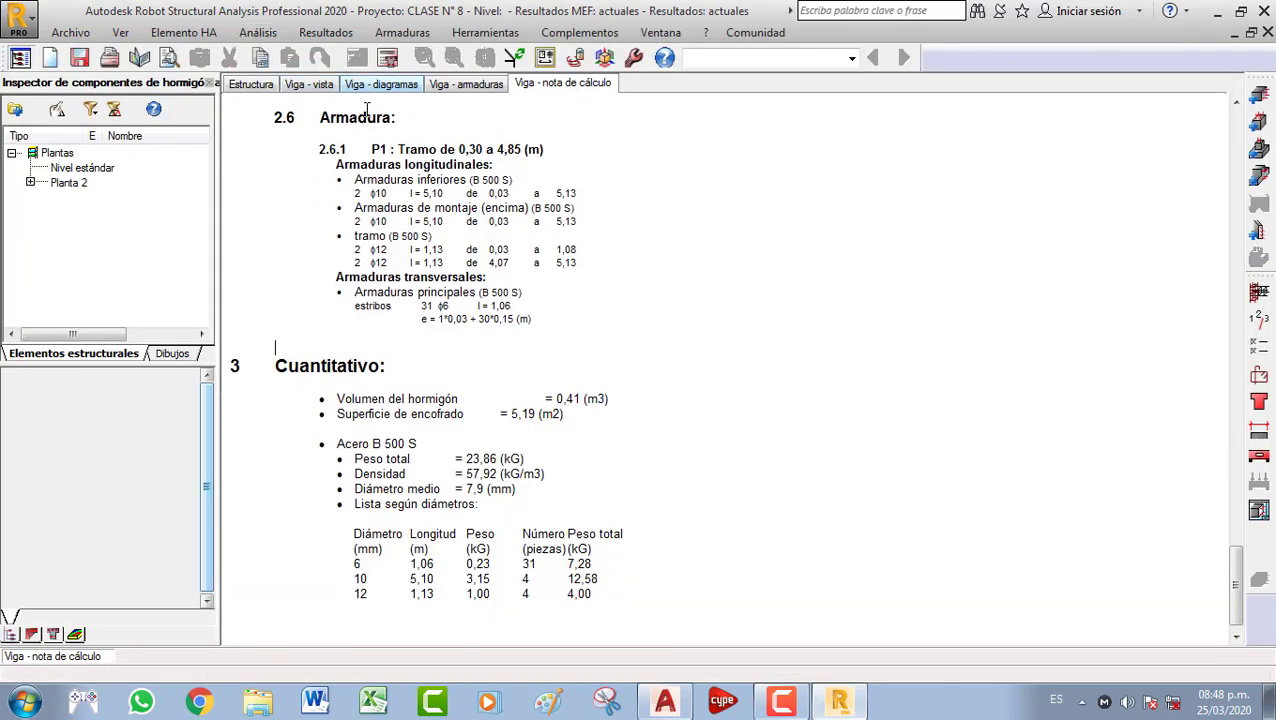
Open the drawing parameters, compare the beam templates' previews and choose bmbae05.plo as the drawing template
left_click(260, 33)
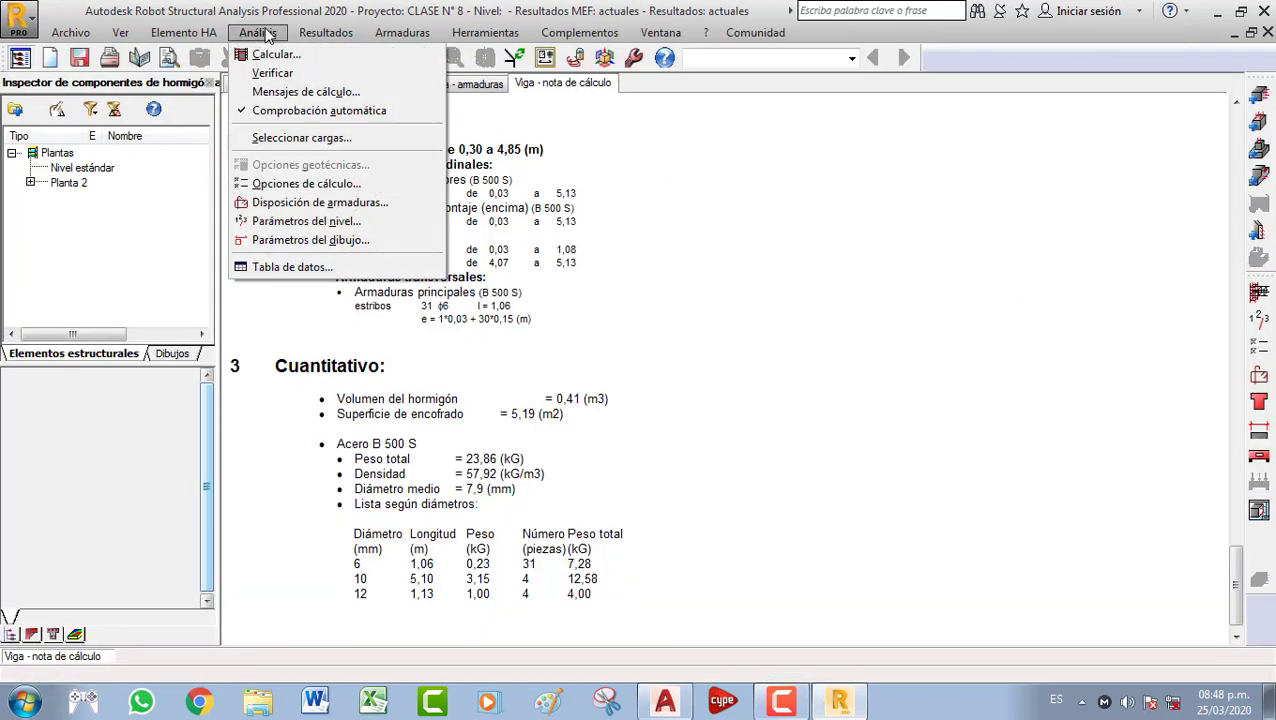
left_click(320, 240)
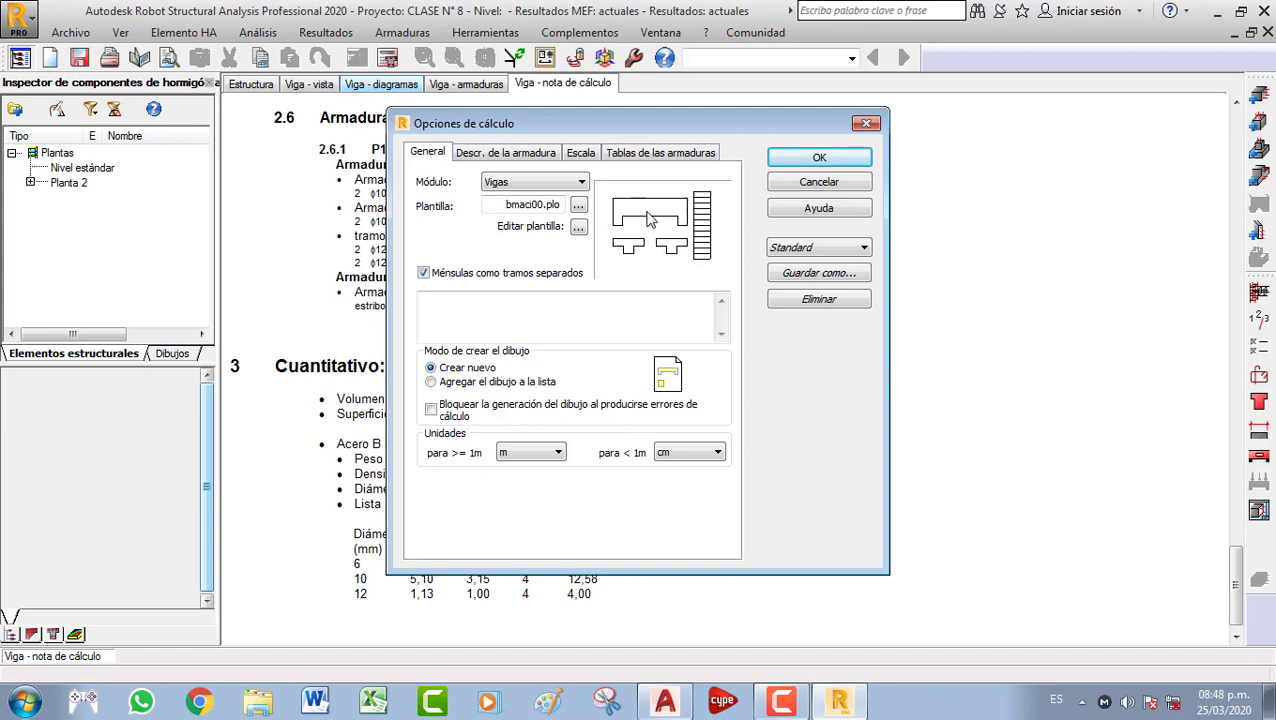
left_click(578, 205)
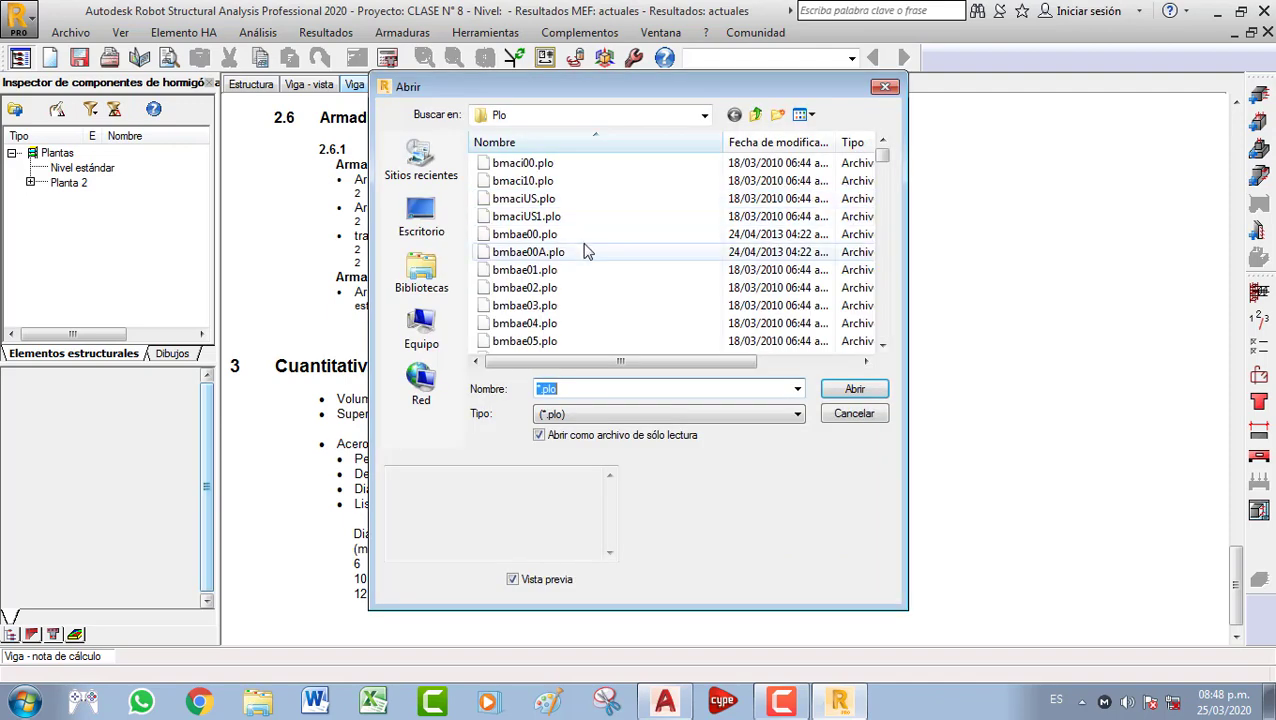
left_click(569, 289)
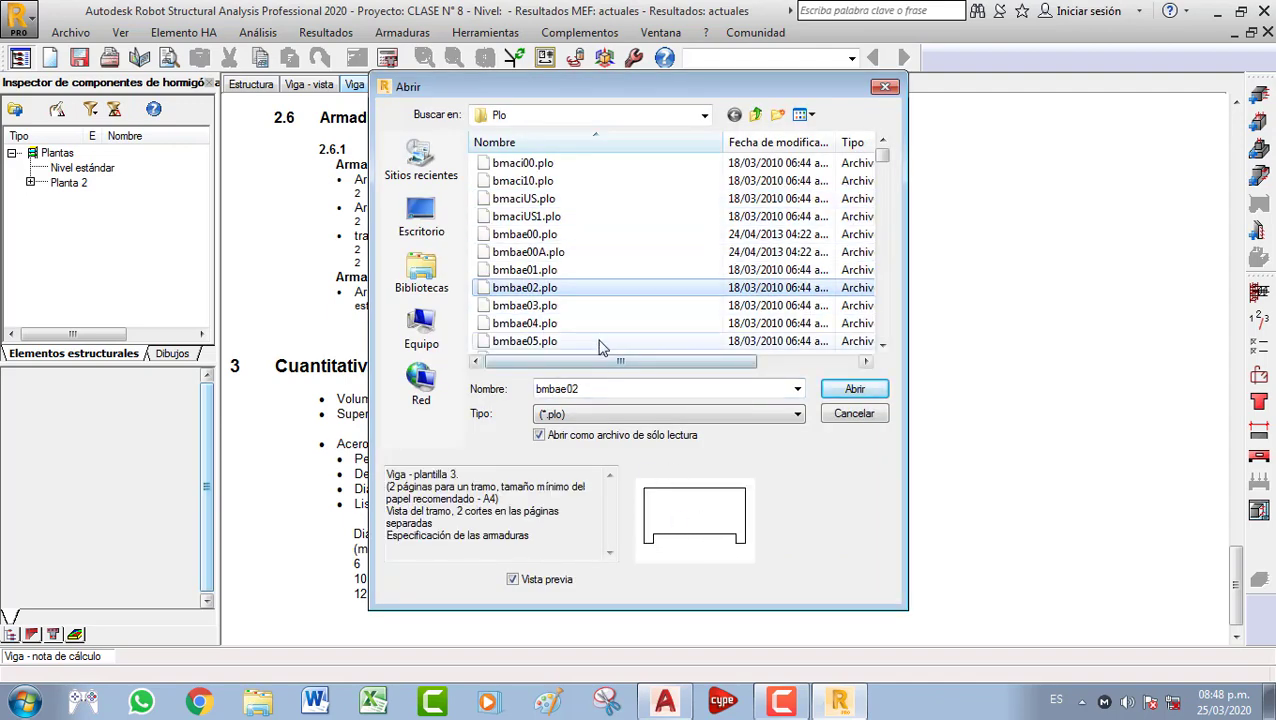
left_click(590, 311)
left_click(626, 326)
key("Down")
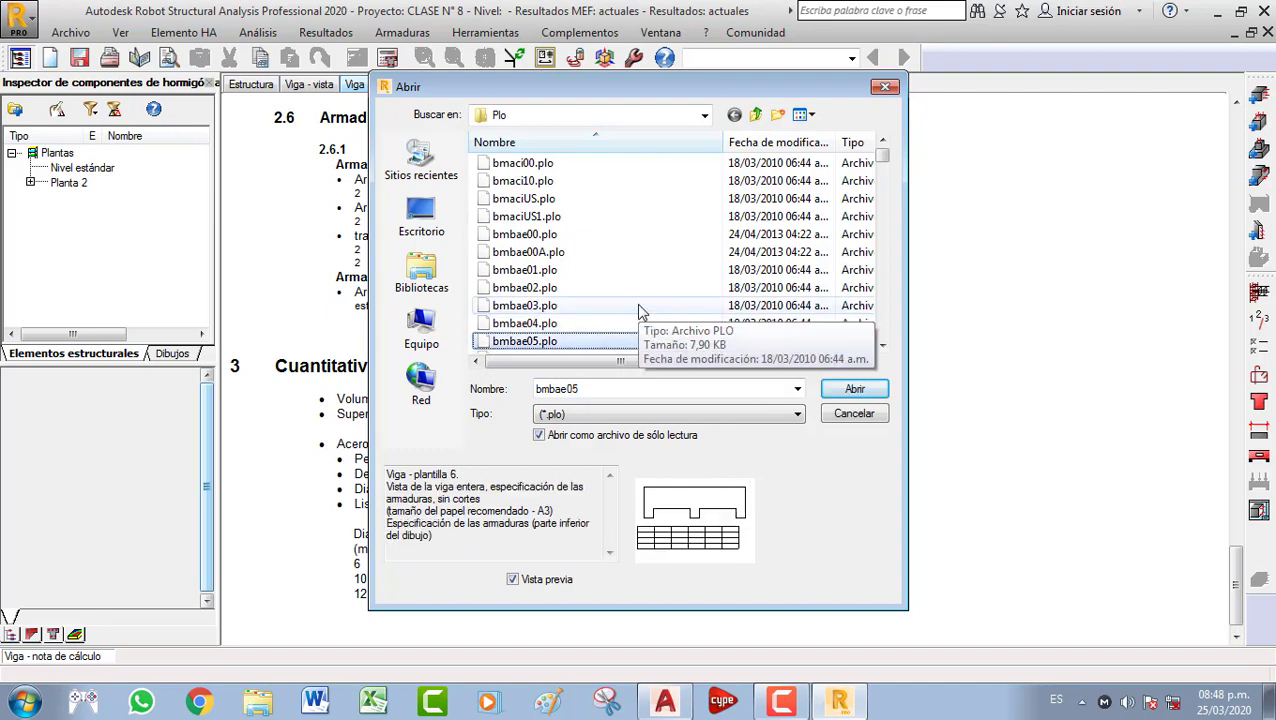
key("Down")
key("Up")
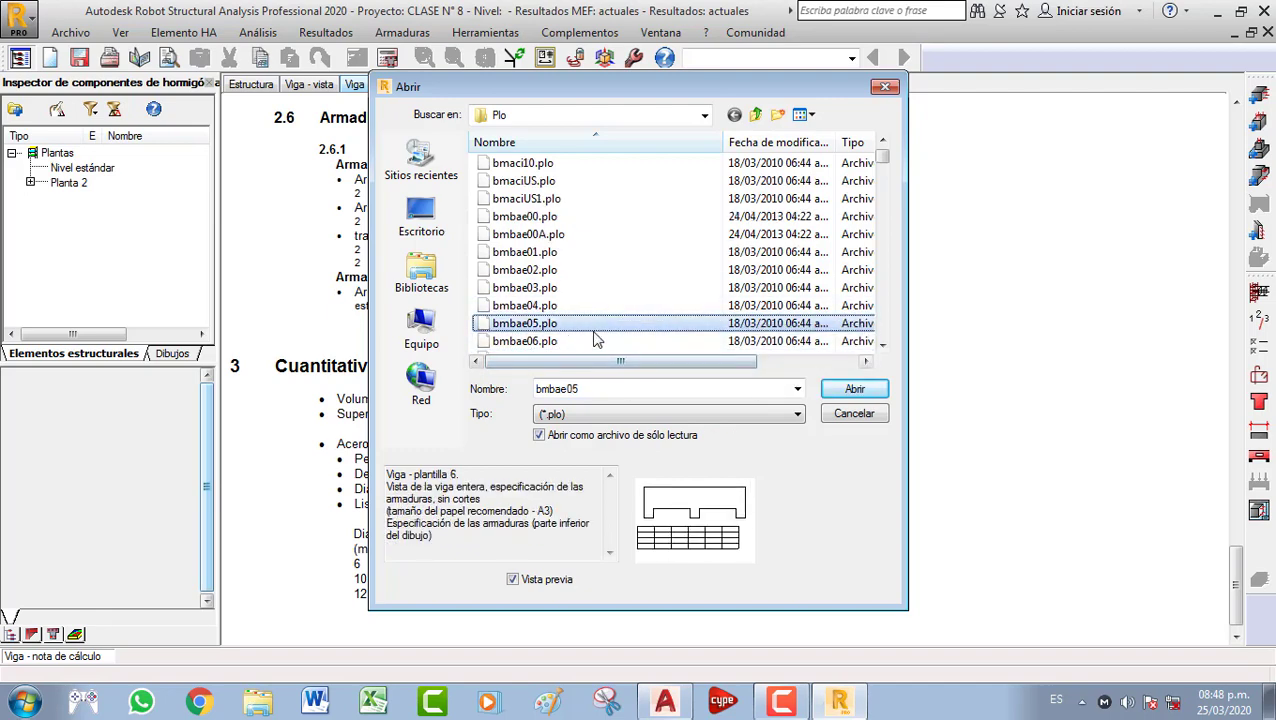
left_click(853, 390)
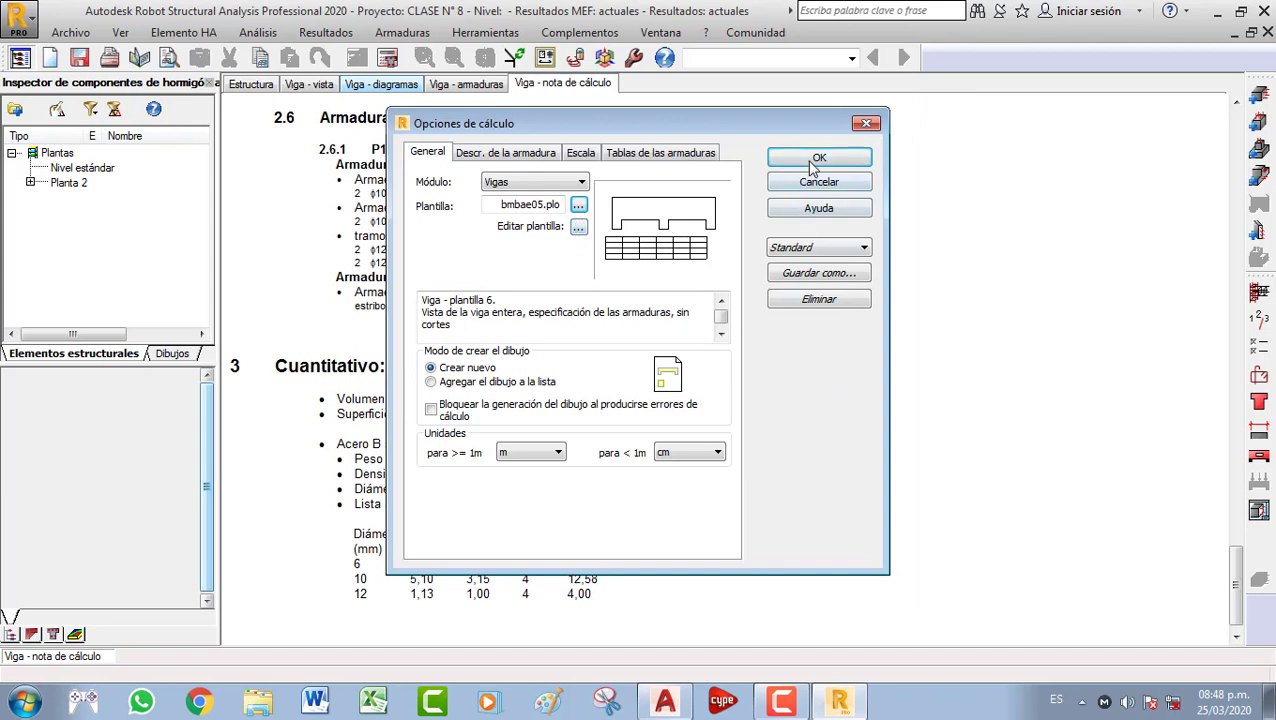
Save the drawing parameters as a new set named VIGA CONTINUA
left_click(794, 280)
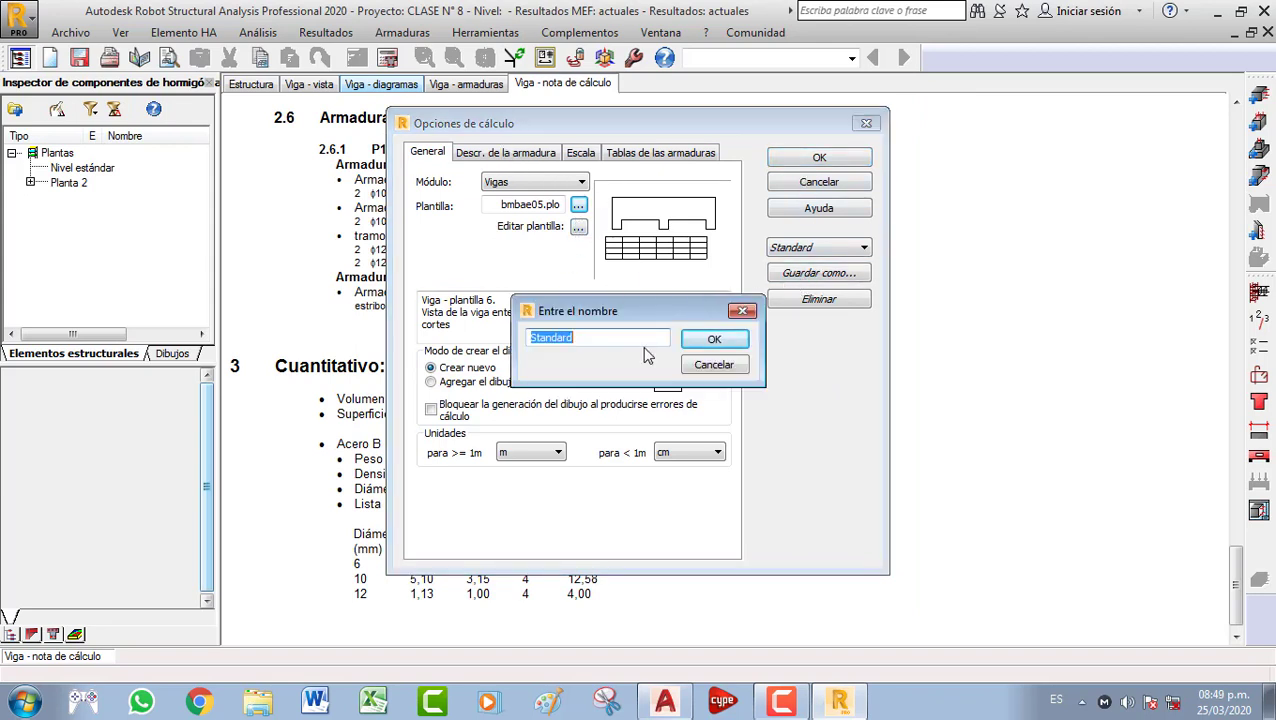
type("VIGA CONTINUA")
left_click(714, 340)
Review the reinforcement description, scale and reinforcement table options, and accept the drawing parameters
left_click(512, 155)
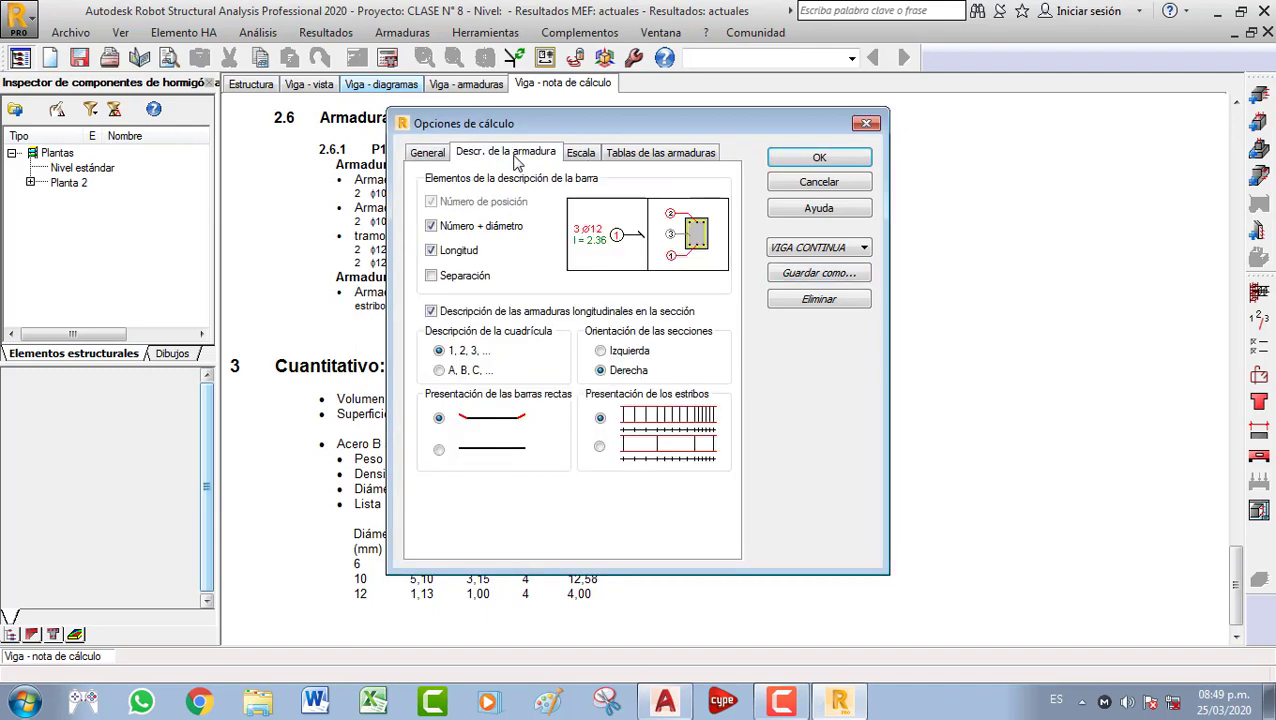
left_click(584, 155)
left_click(636, 158)
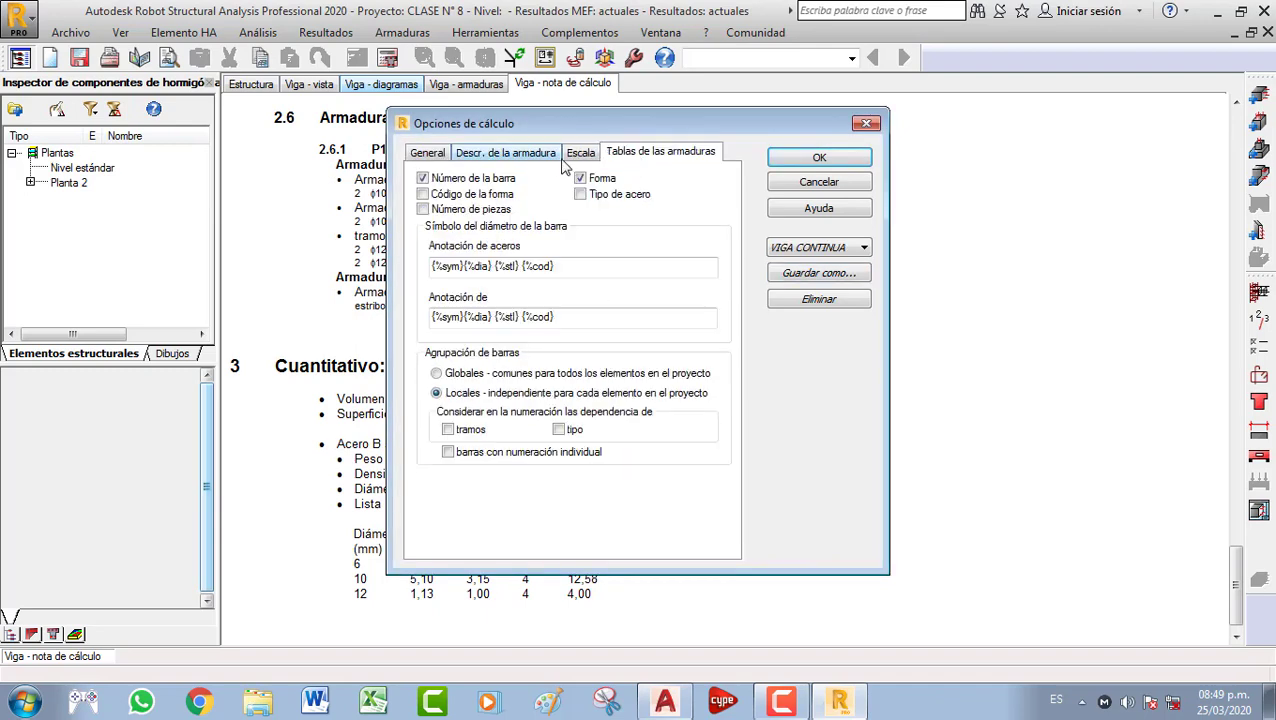
left_click(800, 161)
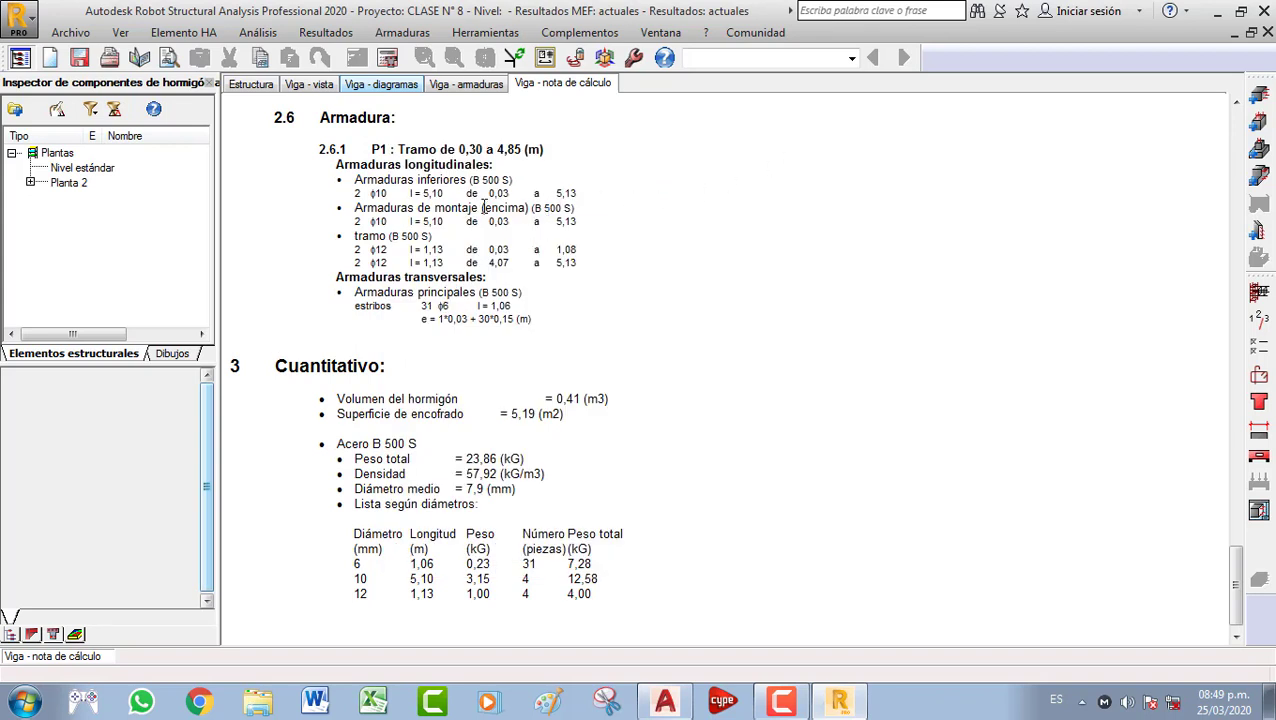
Check the beam's elevation dimension definition and close it without changes
left_click(127, 33)
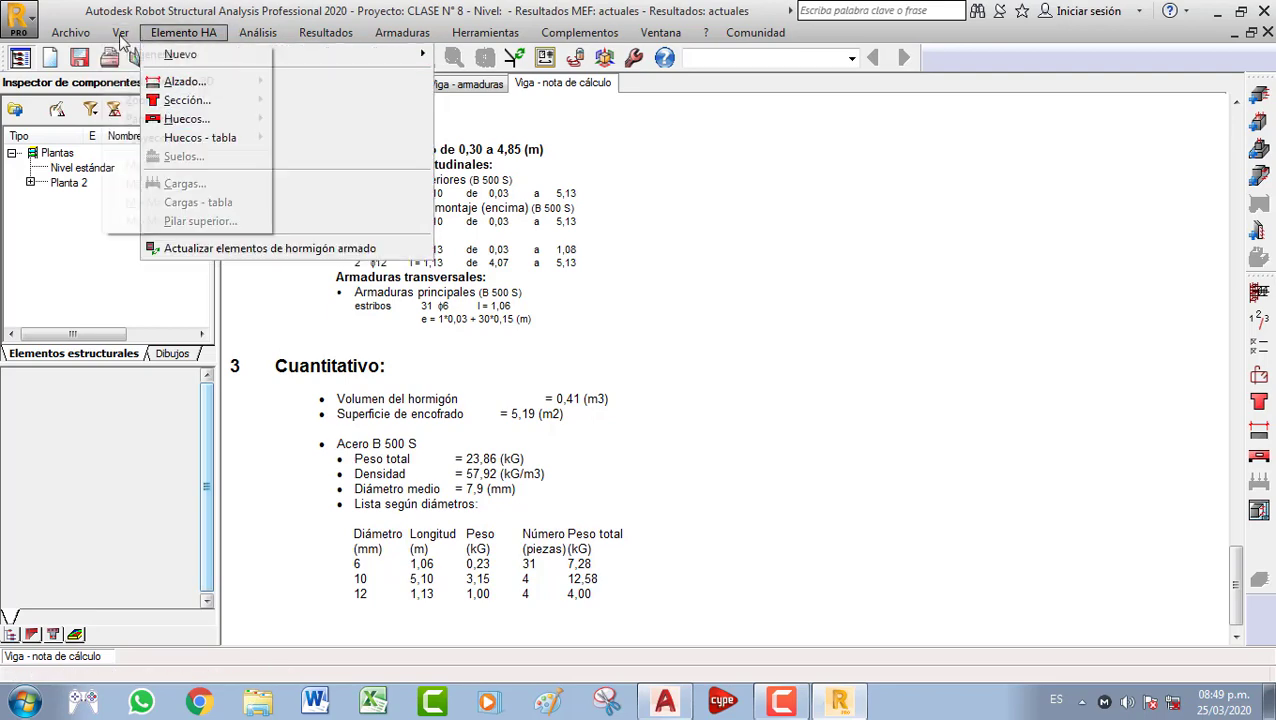
mouse_move(210, 84)
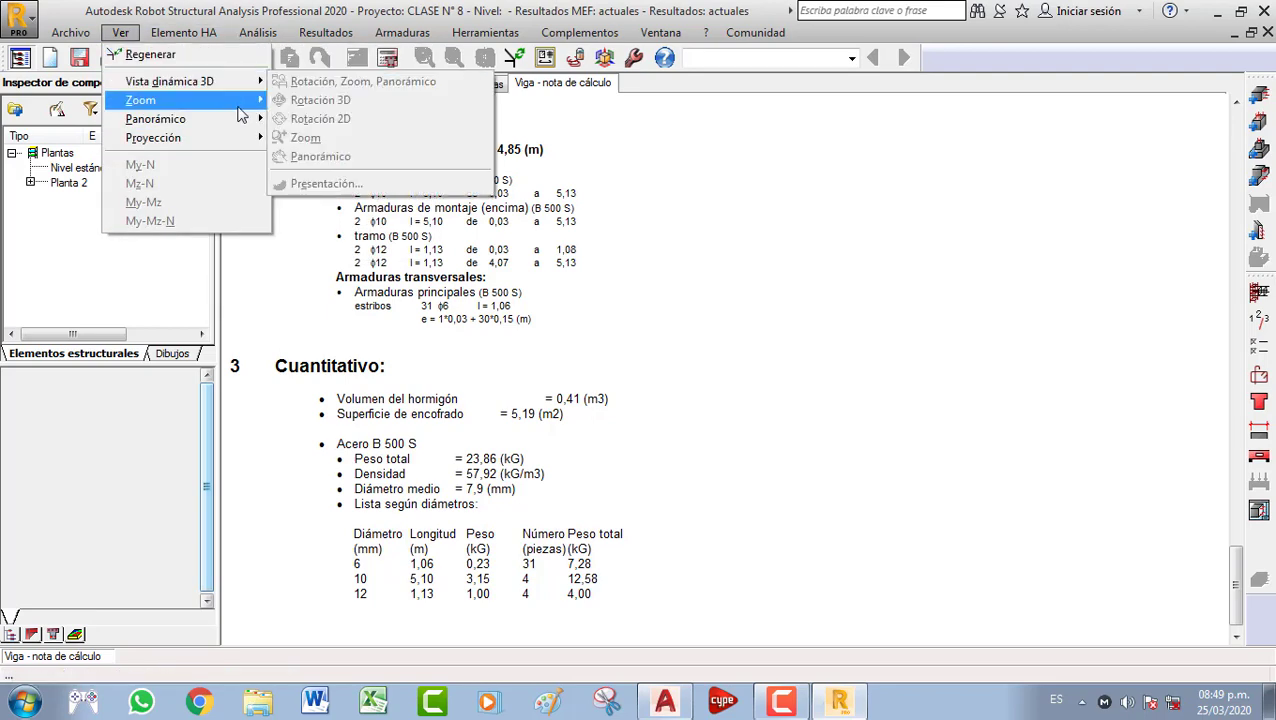
mouse_move(254, 128)
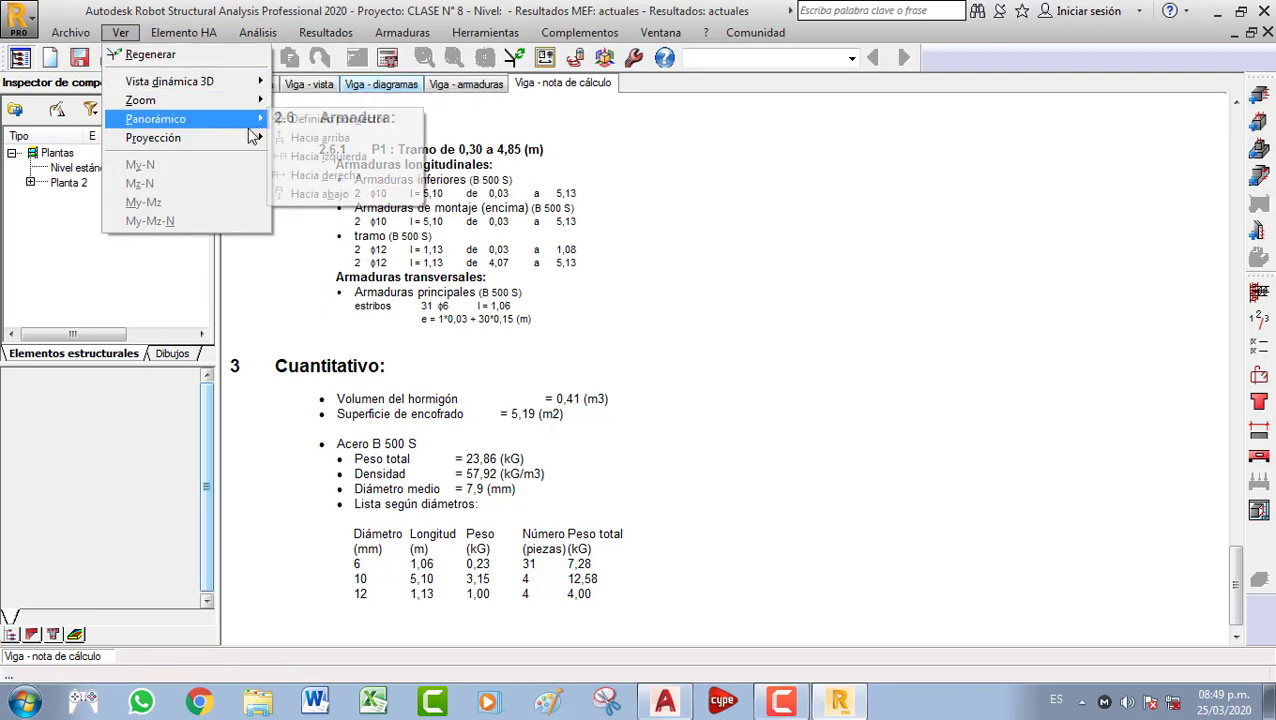
left_click(184, 34)
left_click(184, 34)
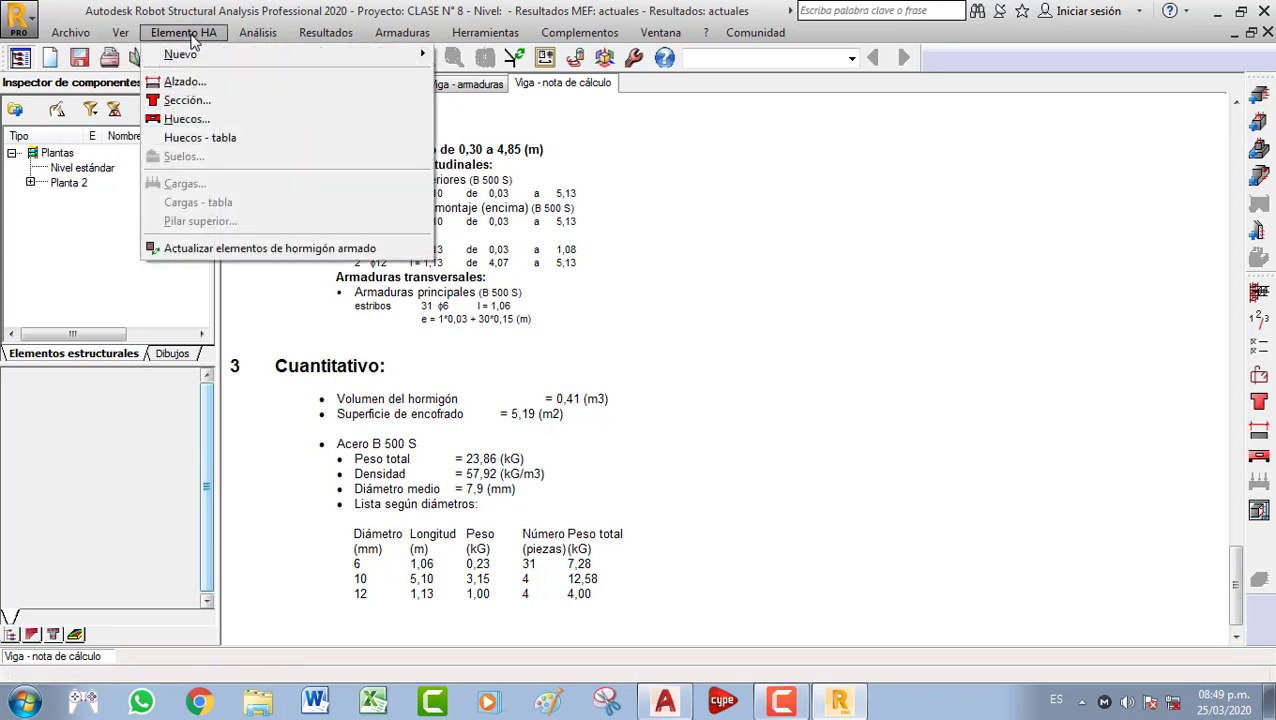
left_click(212, 88)
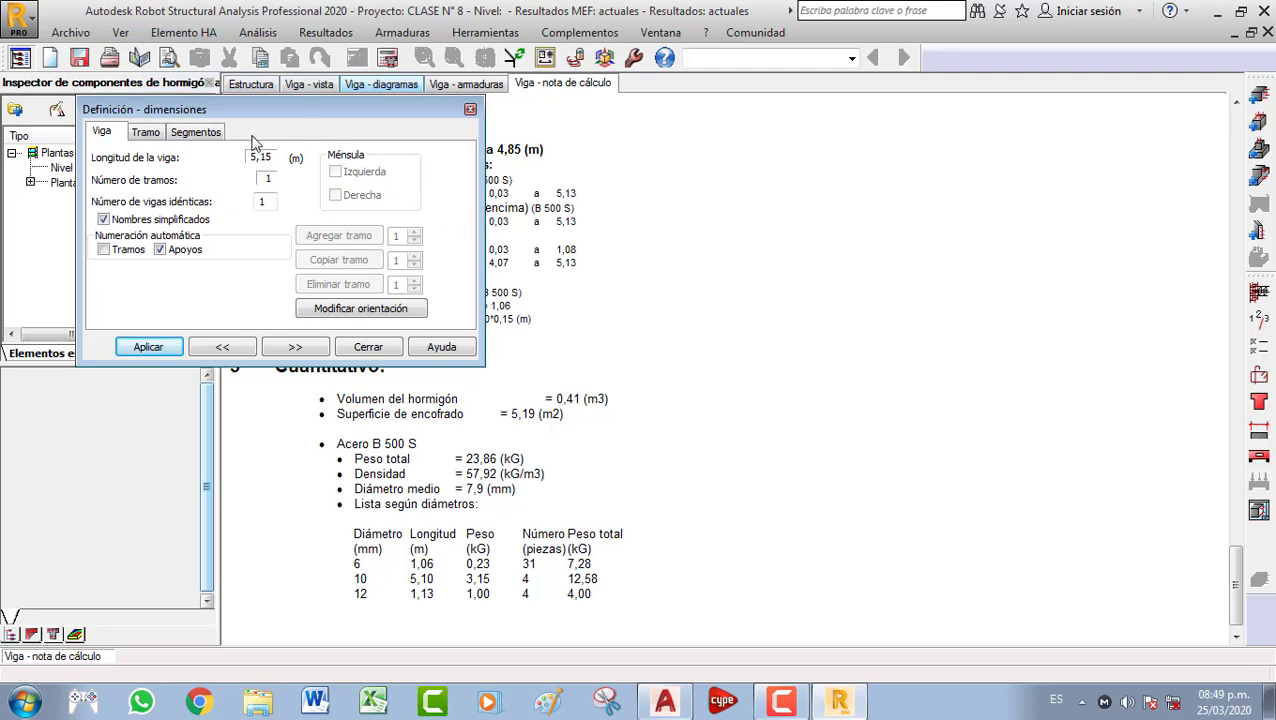
left_click(471, 113)
Open the beam reinforcement editing view
left_click(257, 36)
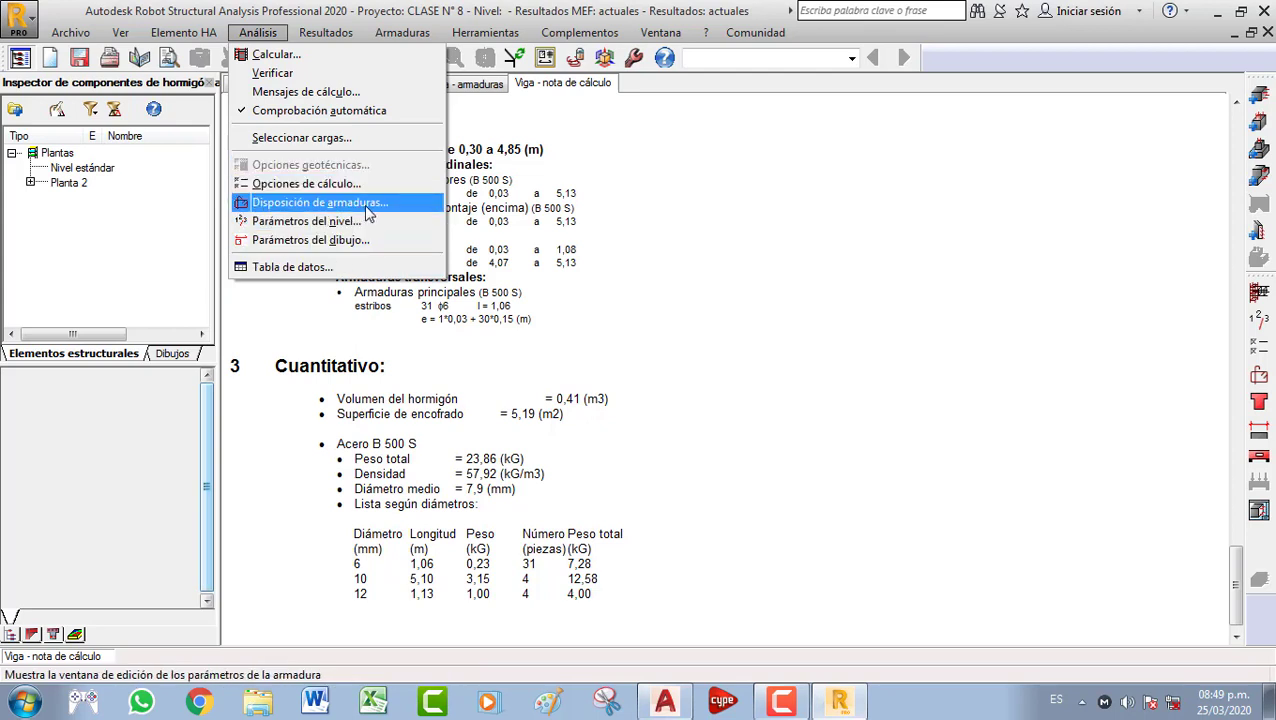
mouse_move(331, 38)
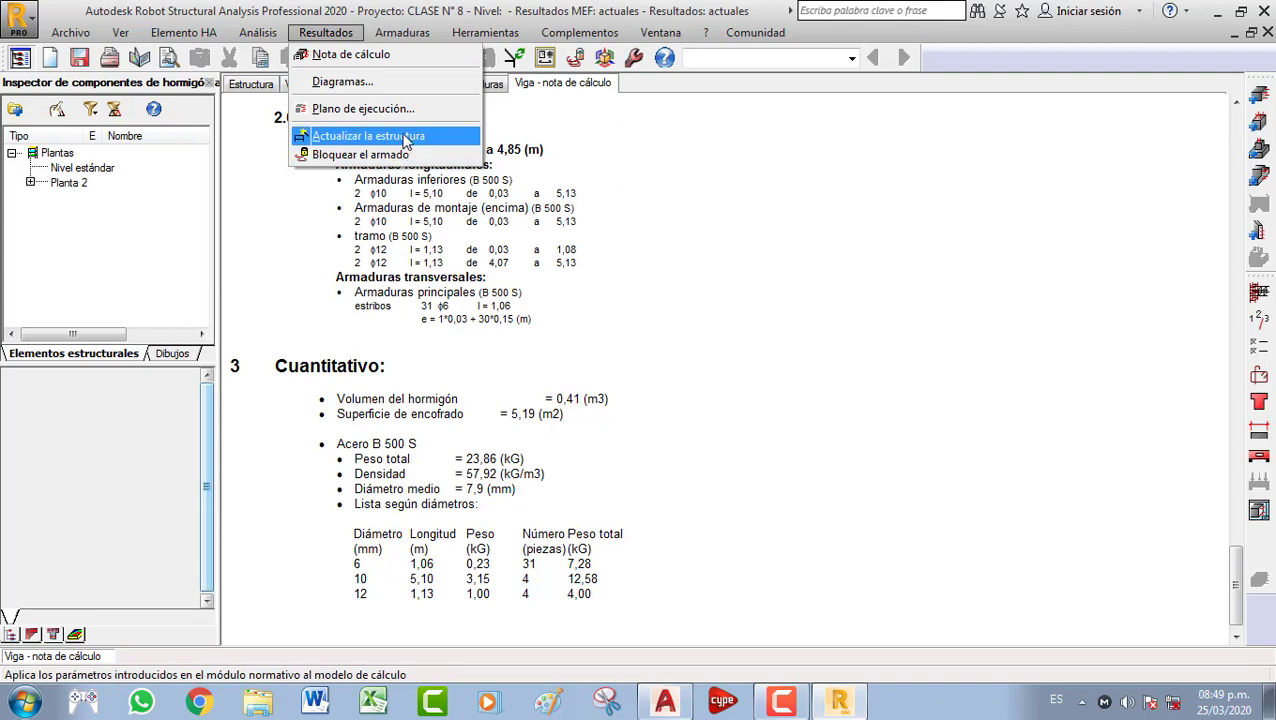
mouse_move(407, 38)
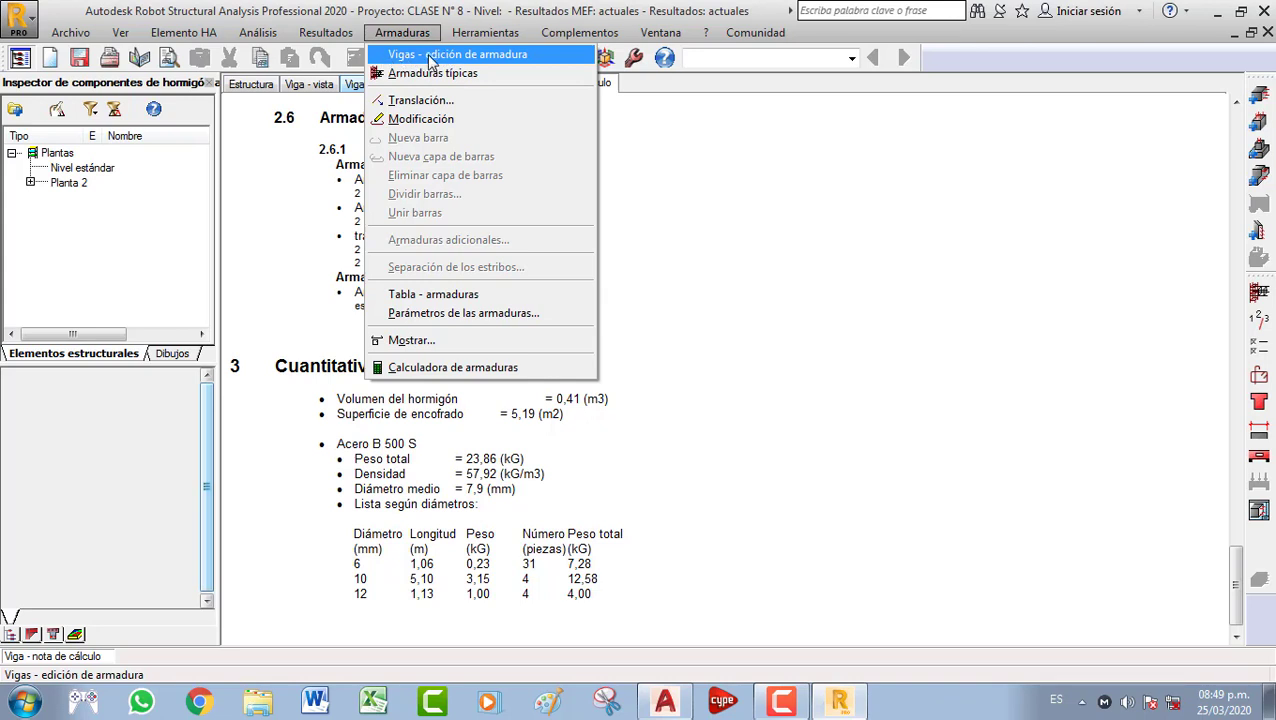
left_click(431, 56)
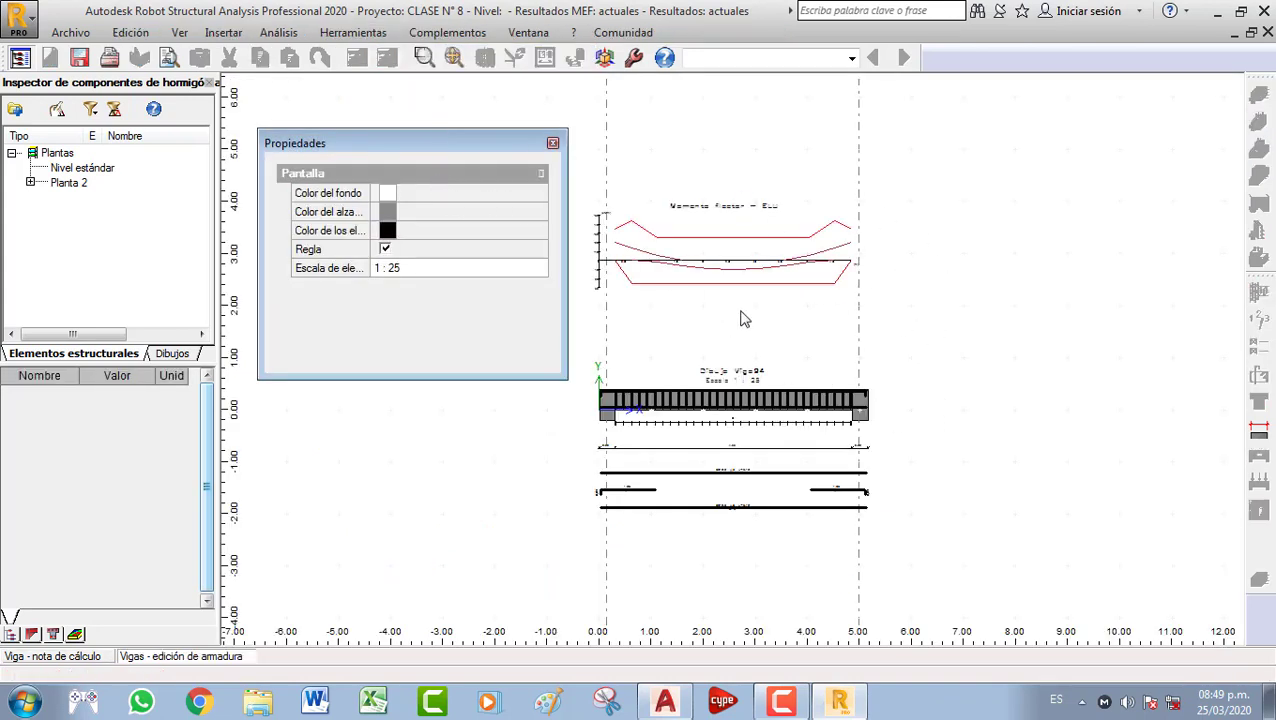
Examine the properties of the upper construction bar and of the hooked upper main bars at both supports
scroll(919, 372, "up", 1)
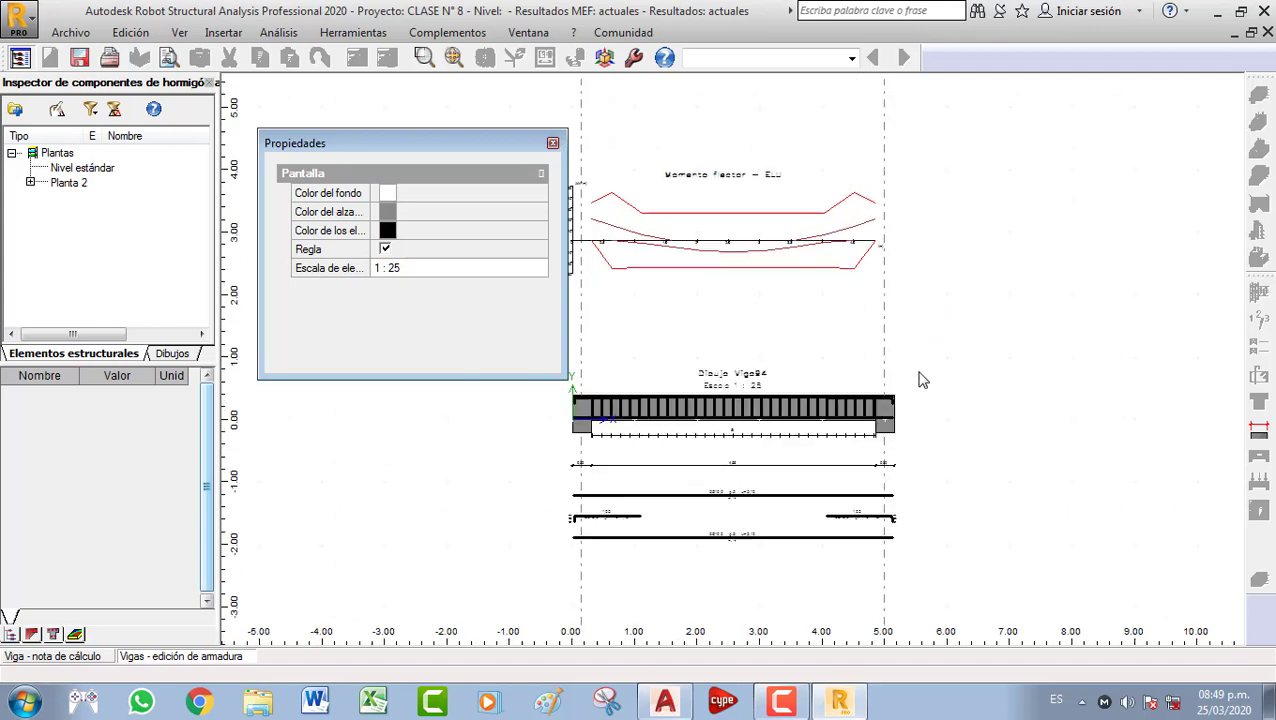
scroll(915, 375, "up", 1)
scroll(845, 317, "up", 1)
scroll(727, 428, "down", 1)
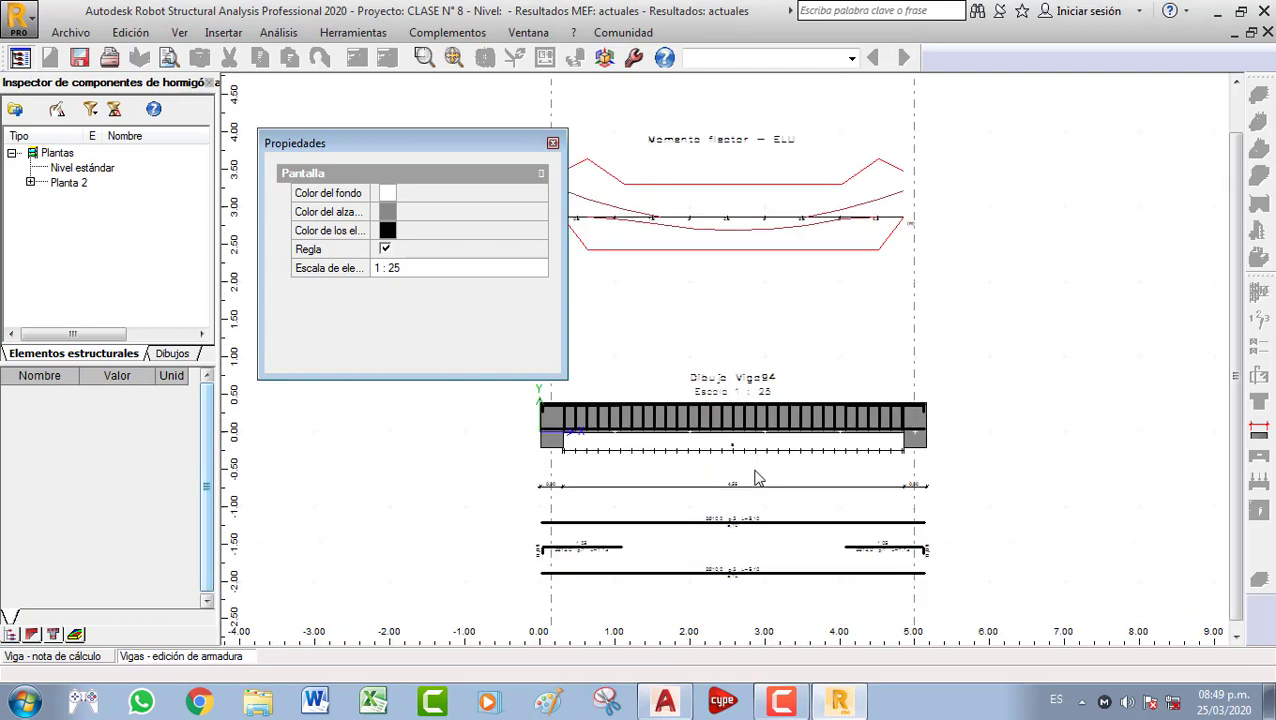
scroll(729, 541, "up", 1)
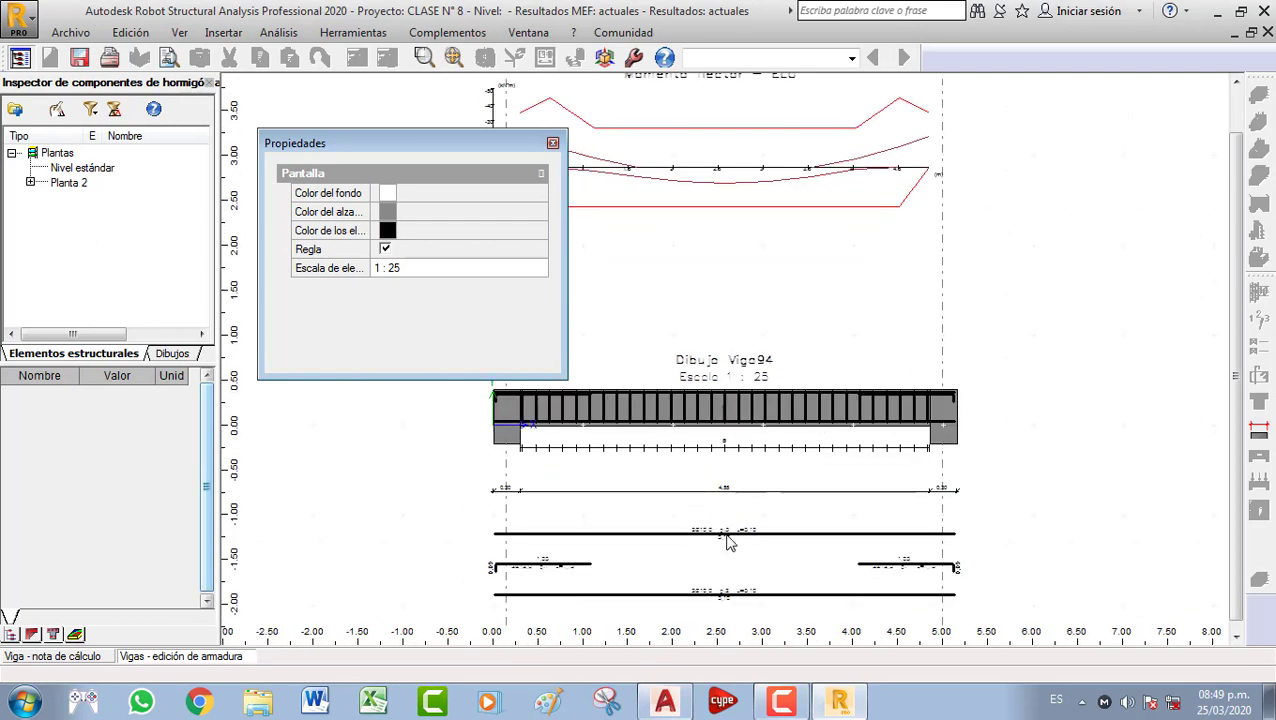
left_click(789, 538)
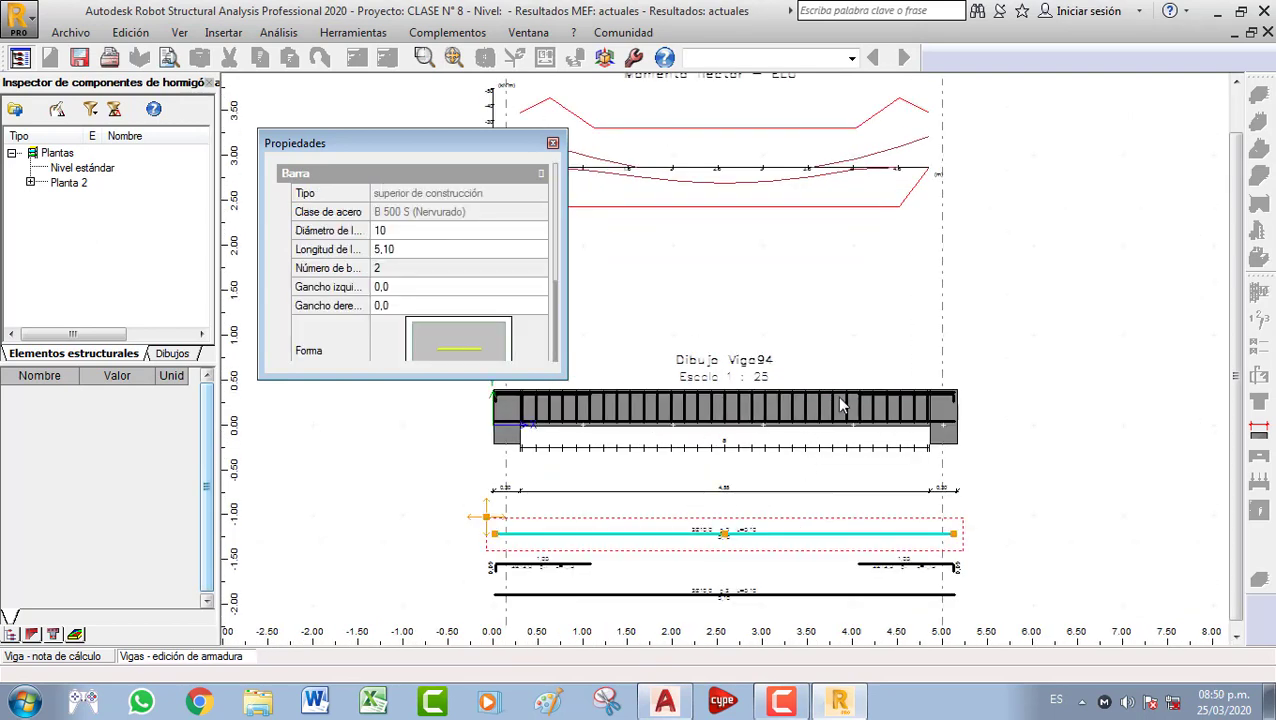
left_click(884, 567)
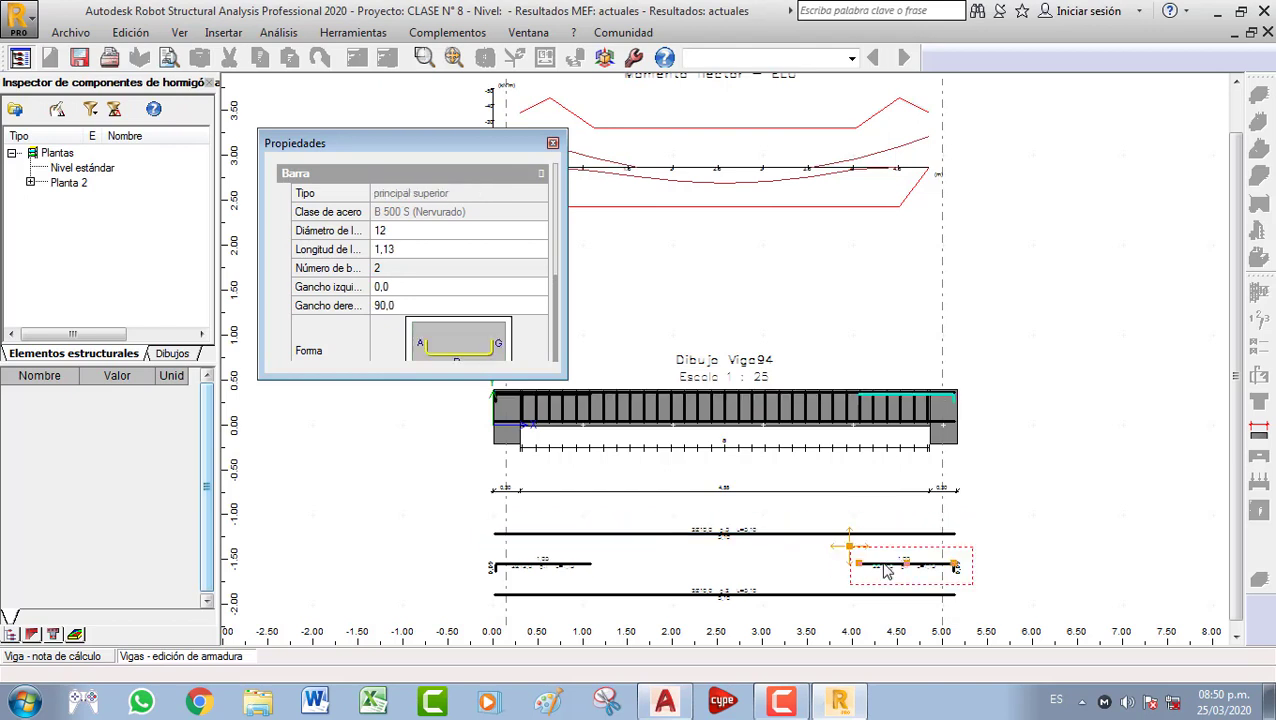
left_click(585, 567)
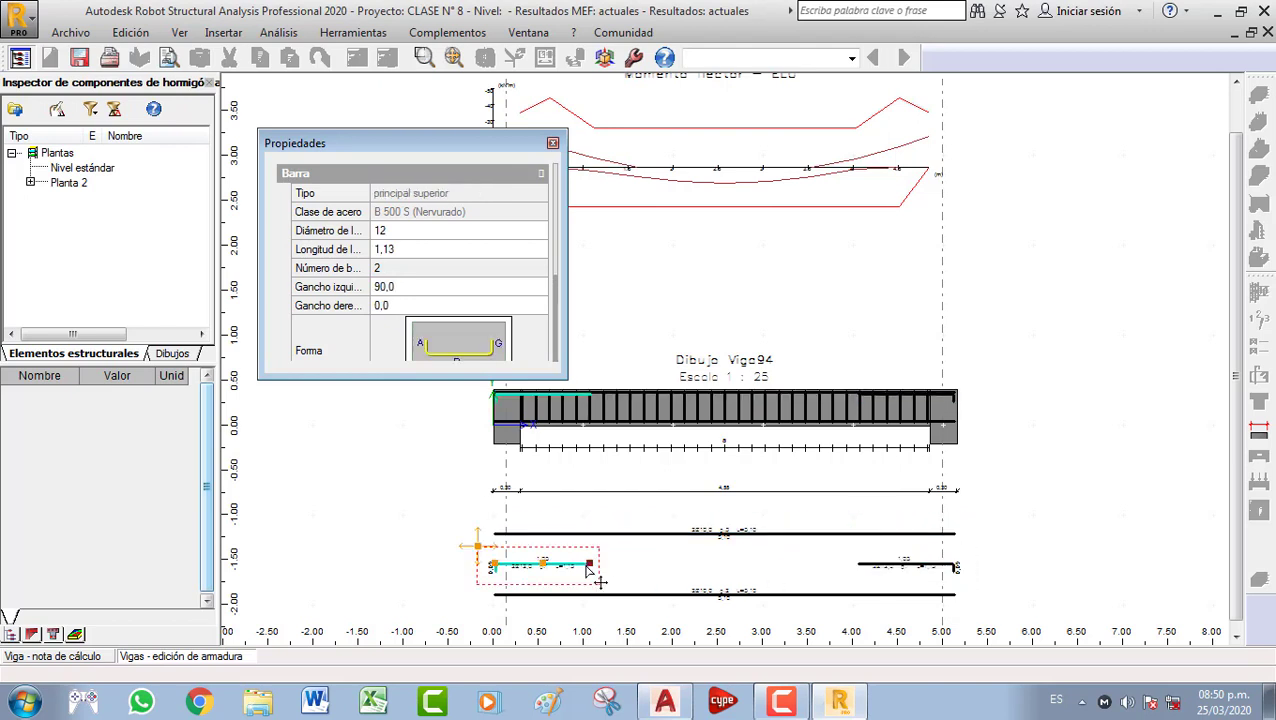
left_click(376, 34)
mouse_move(279, 36)
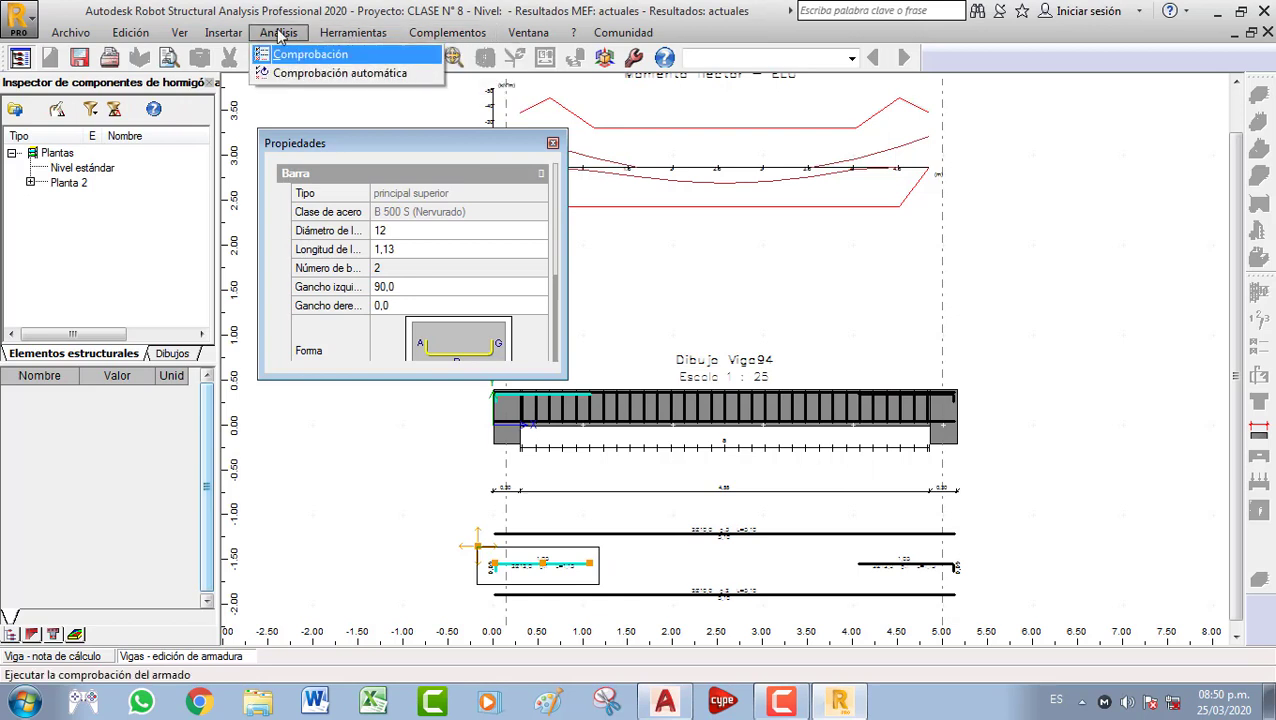
left_click(430, 39)
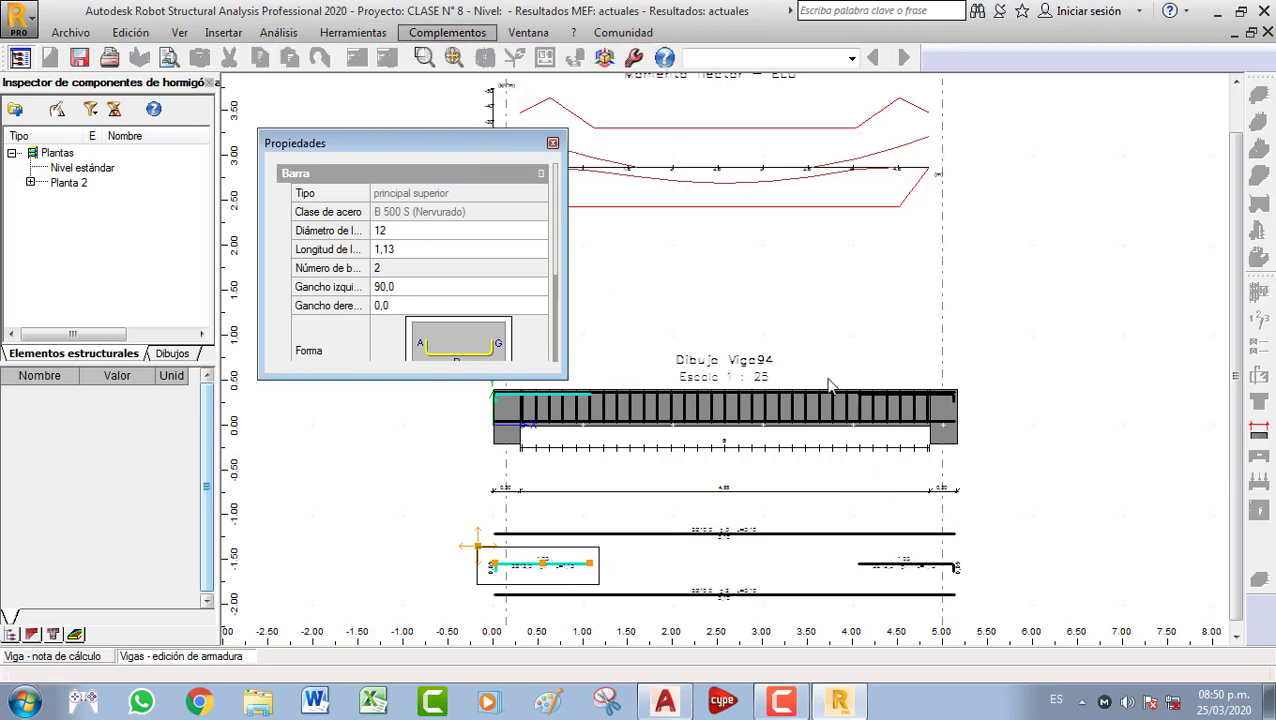
left_click(552, 143)
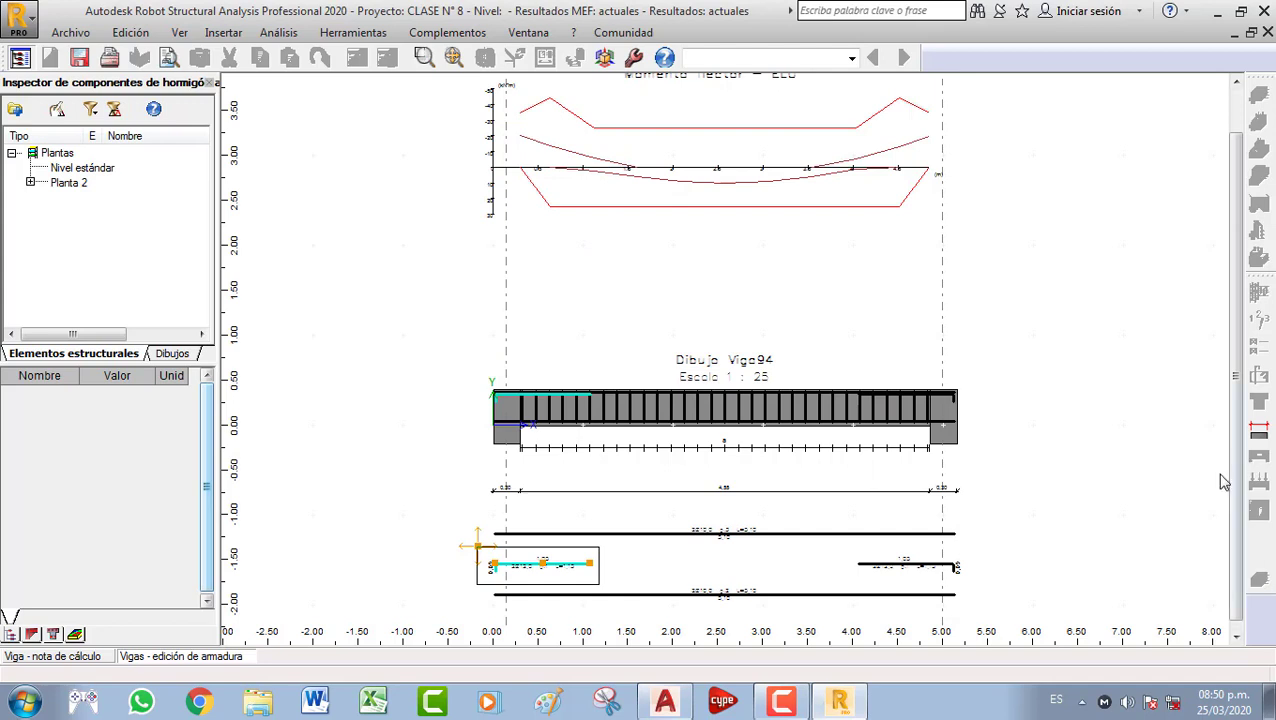
left_click(275, 35)
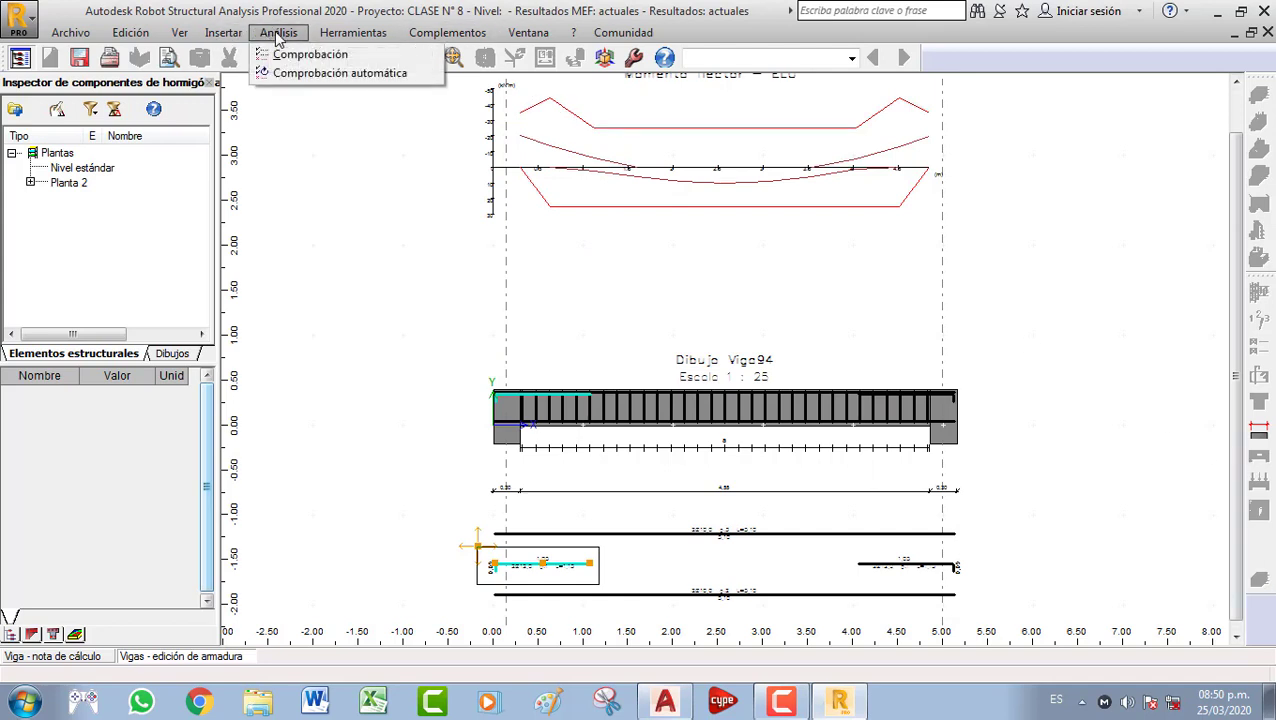
left_click(352, 33)
left_click(352, 33)
key("Escape")
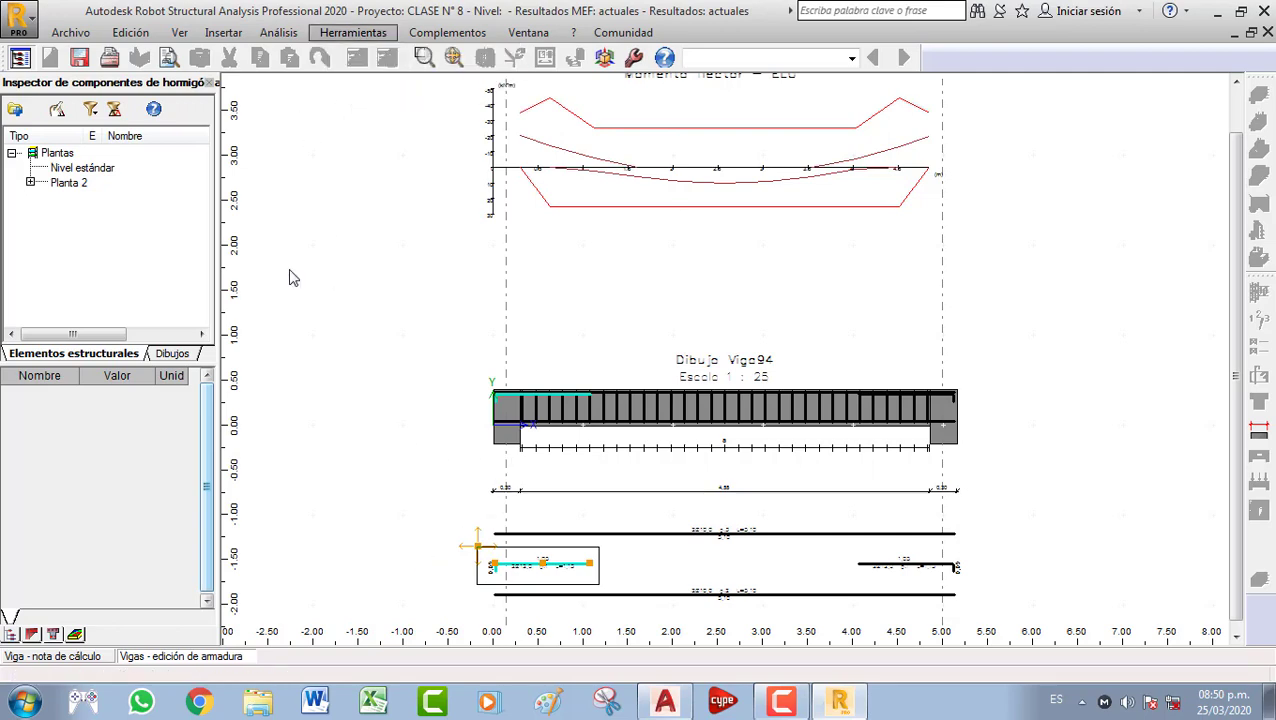
Close the beam reinforcement editing view and open it again from the calculation note
left_click(1267, 32)
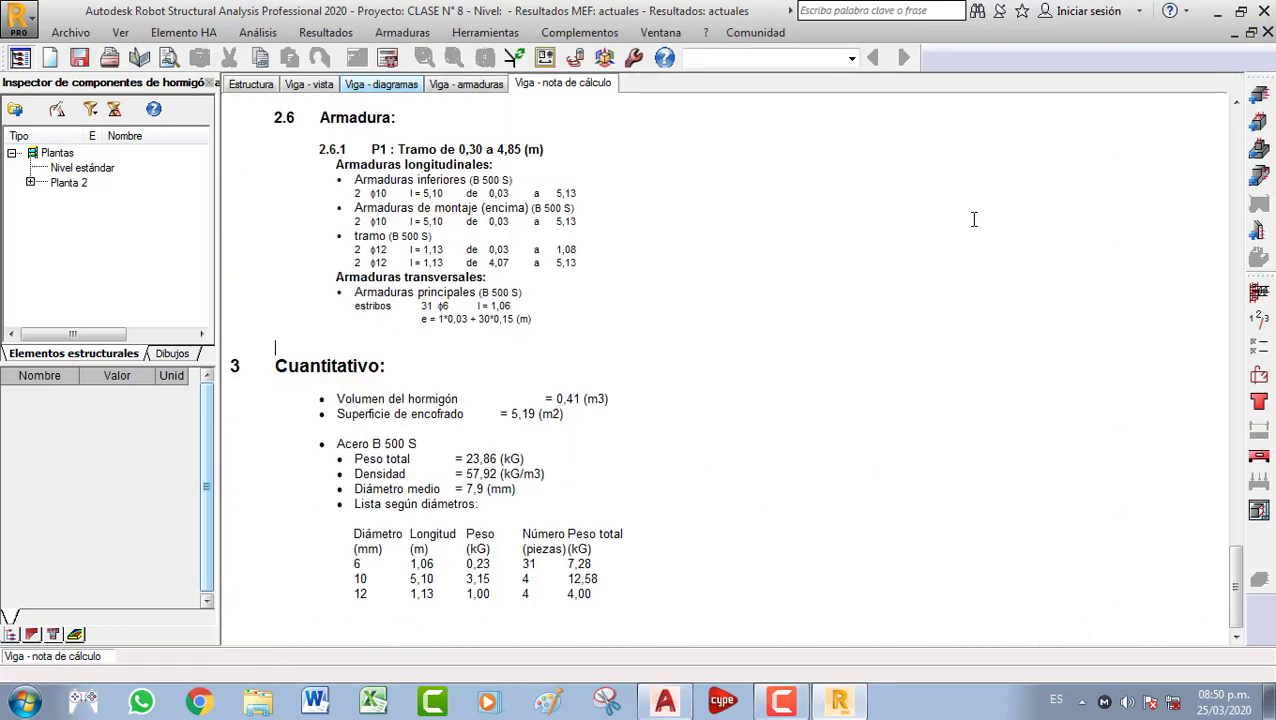
left_click(402, 32)
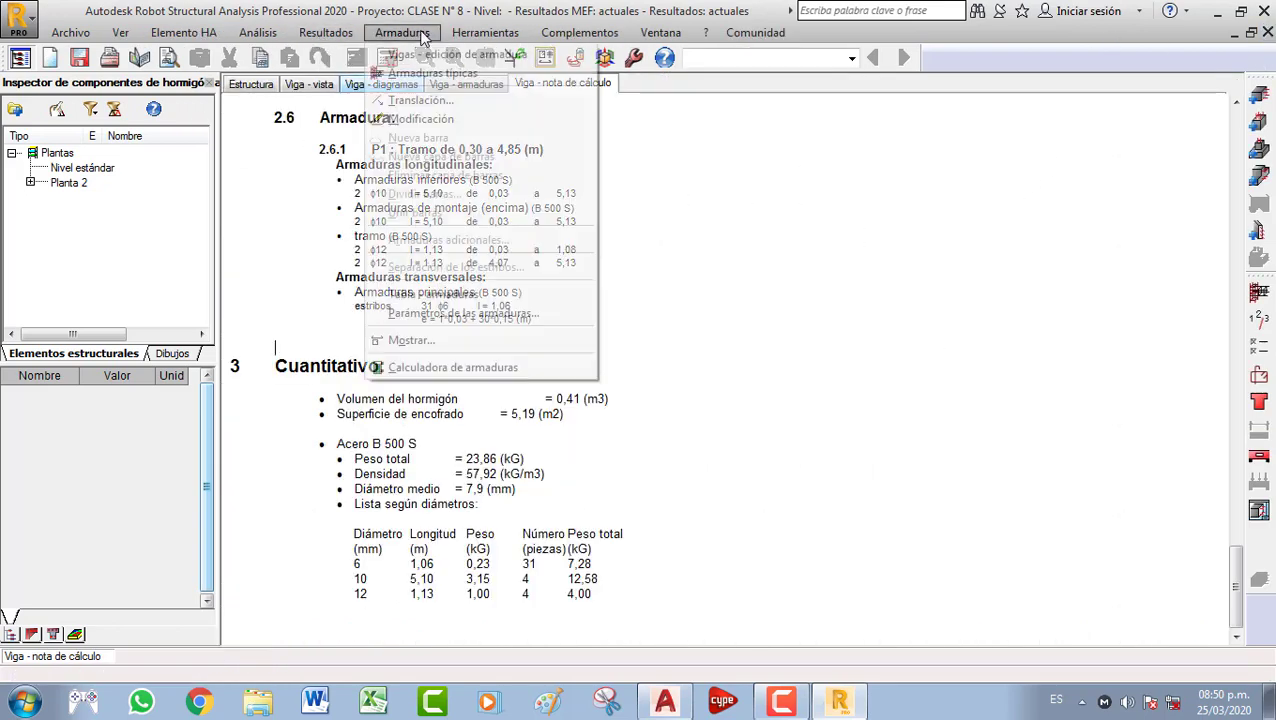
left_click(437, 56)
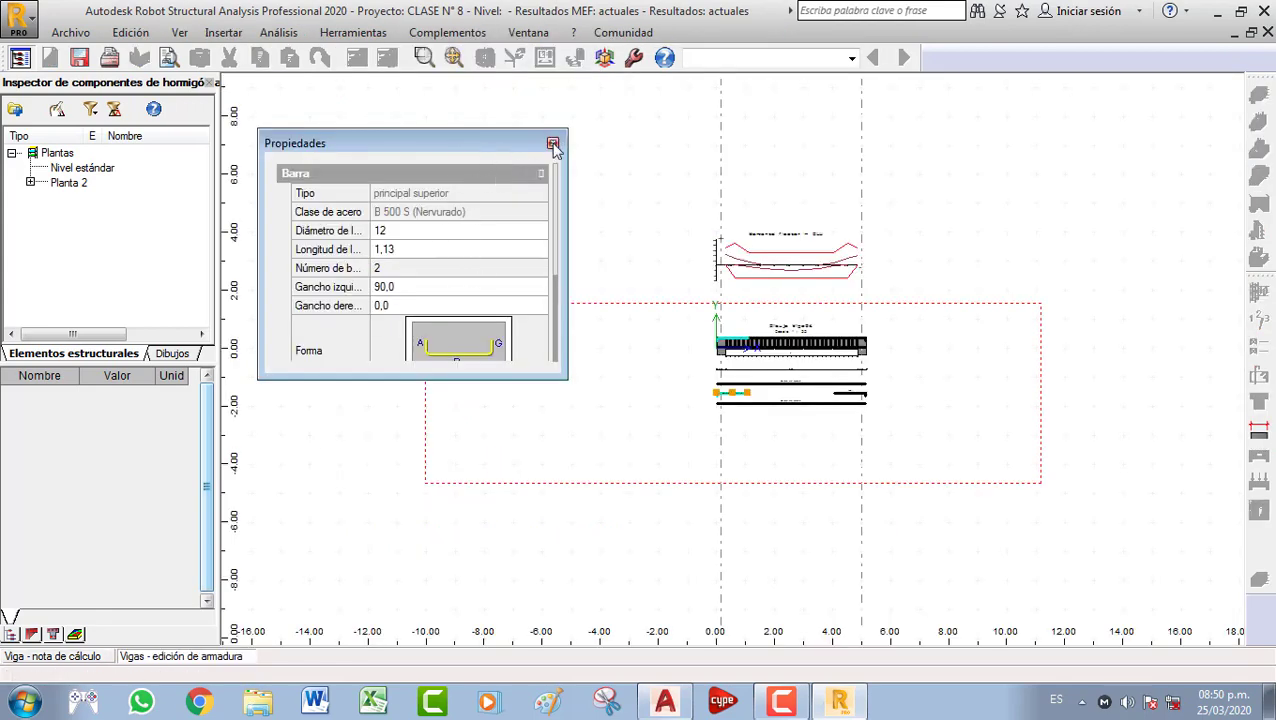
Hide the bending moment diagram above the beam elevation in the reinforcement editing view
scroll(770, 375, "up", 4)
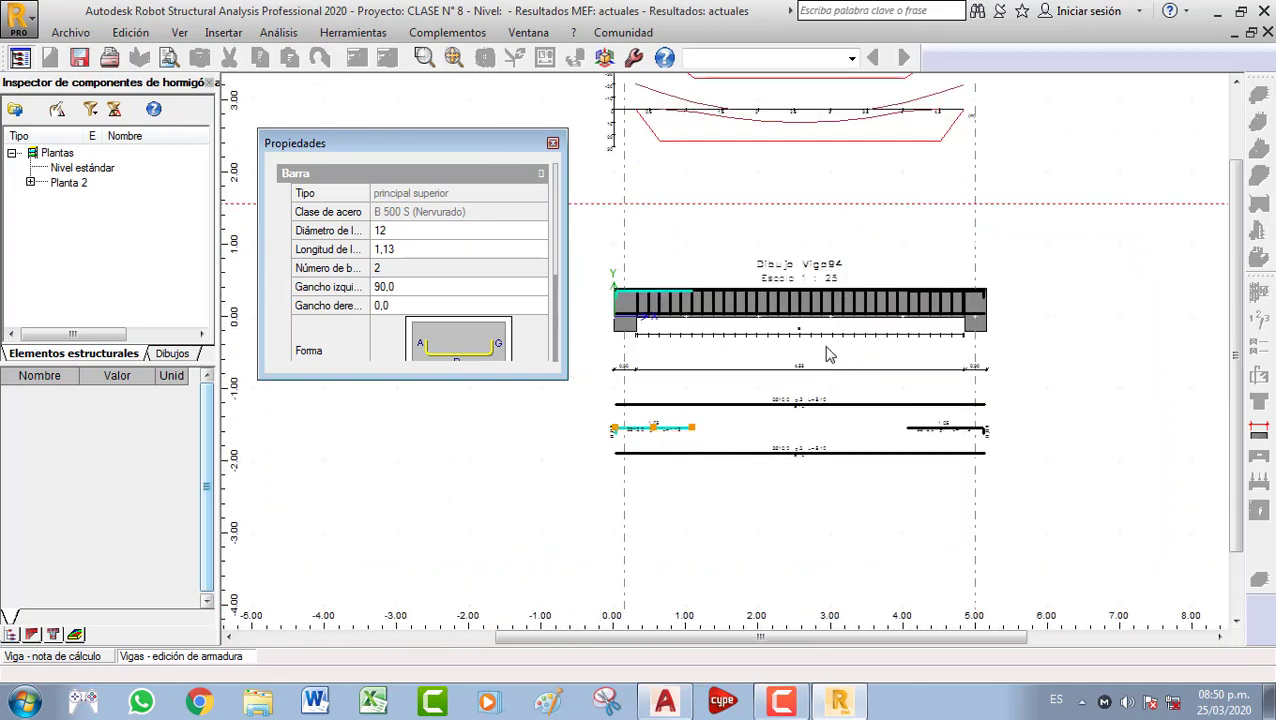
middle_click_drag(829, 353, 798, 432)
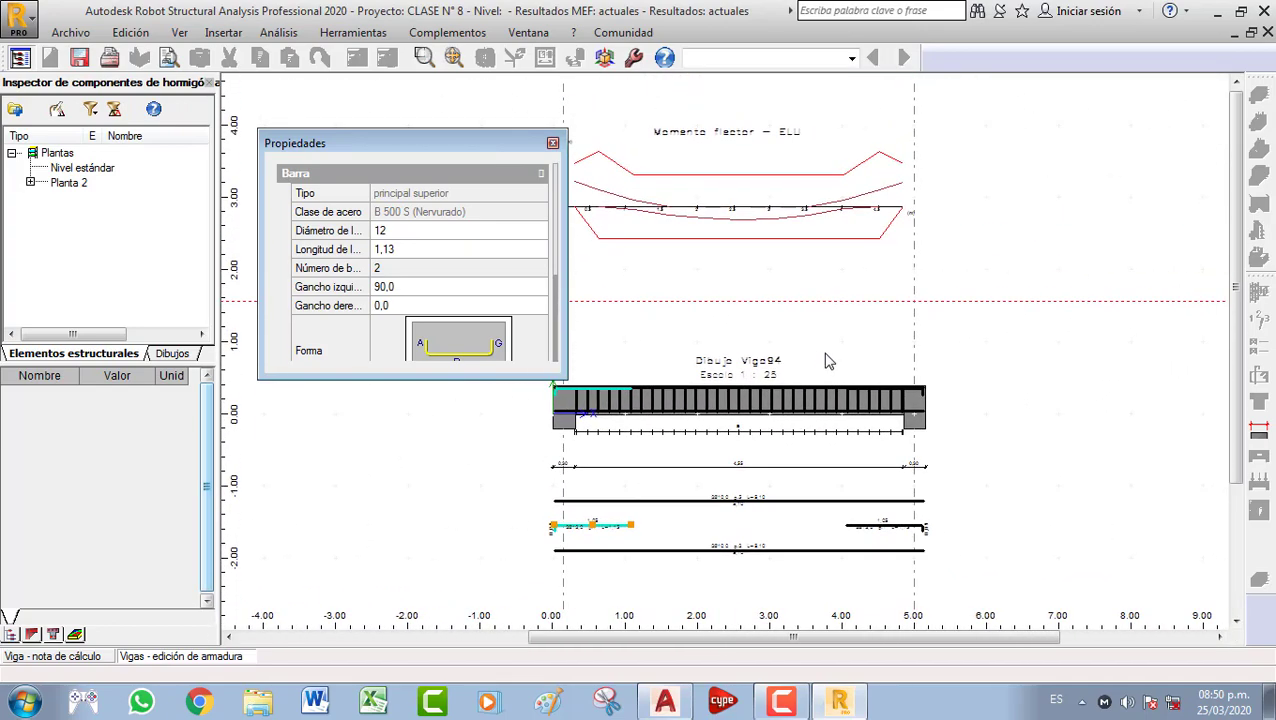
scroll(826, 359, "down", 2)
scroll(826, 364, "up", 2)
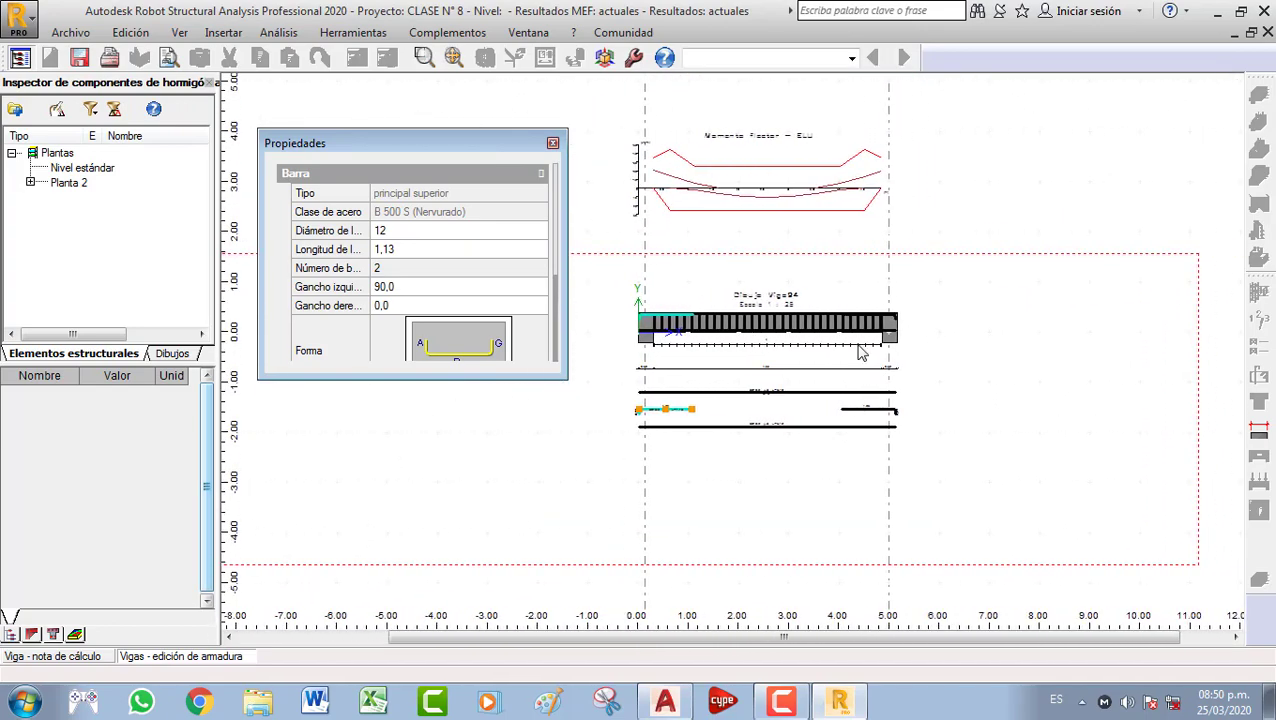
middle_click_drag(782, 261, 786, 258)
scroll(789, 255, "up", 1)
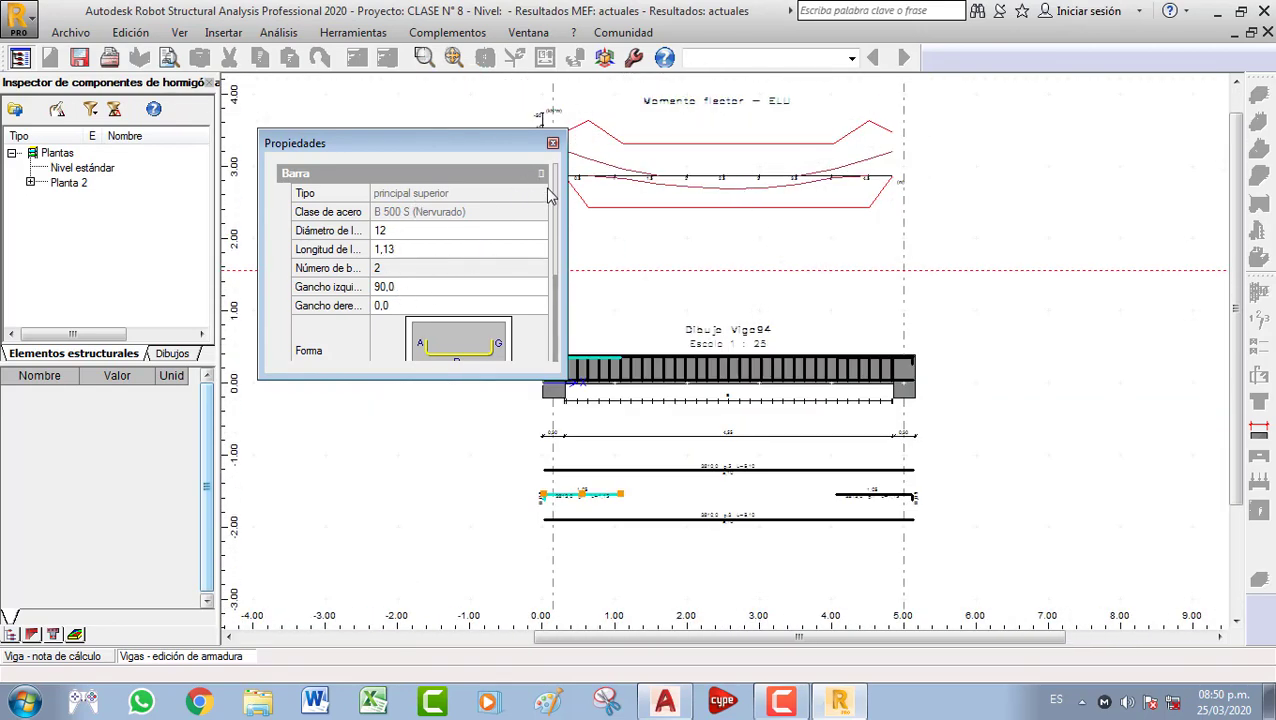
left_click(183, 35)
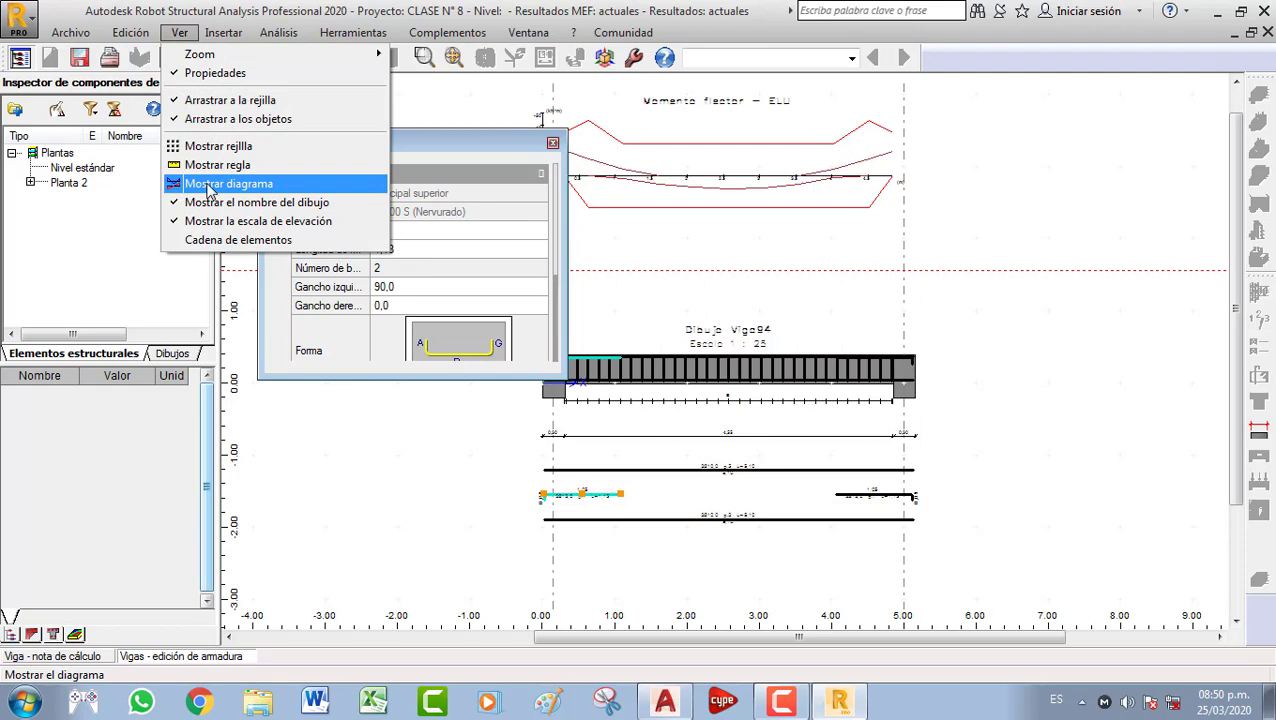
left_click(208, 186)
Hide the drawing name above the beam elevation and show it again
left_click(180, 33)
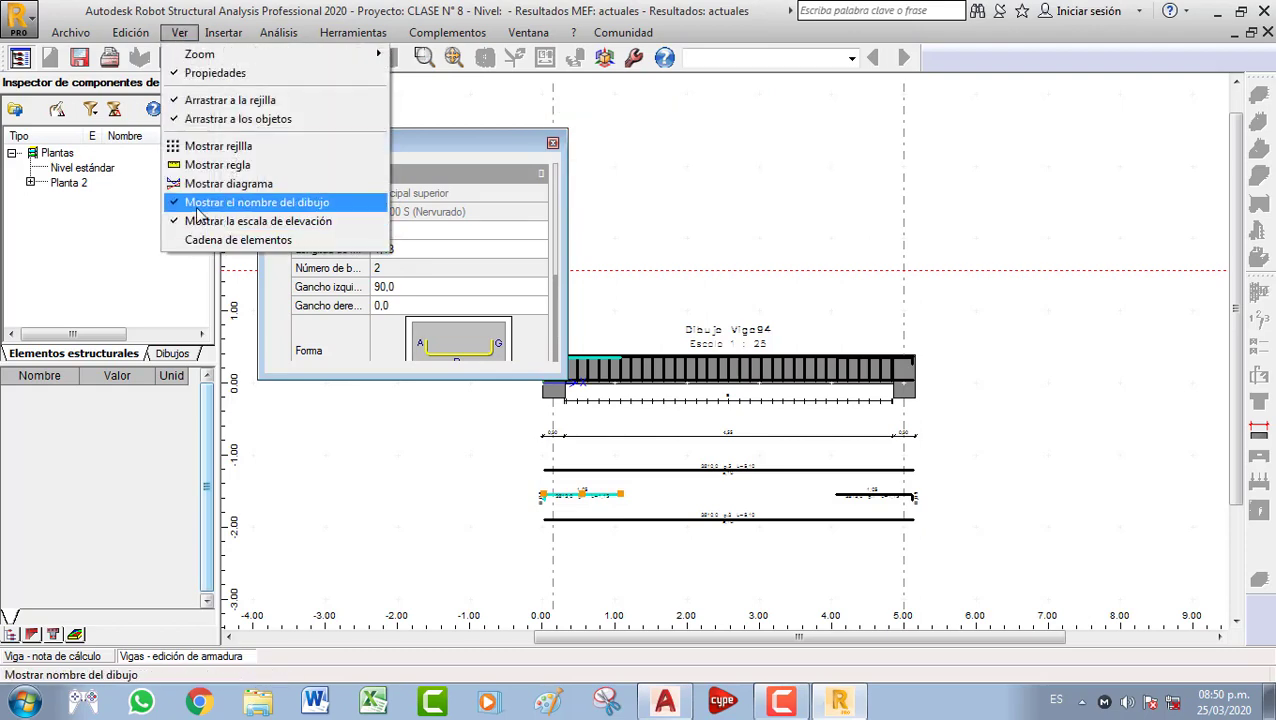
left_click(205, 204)
left_click(193, 38)
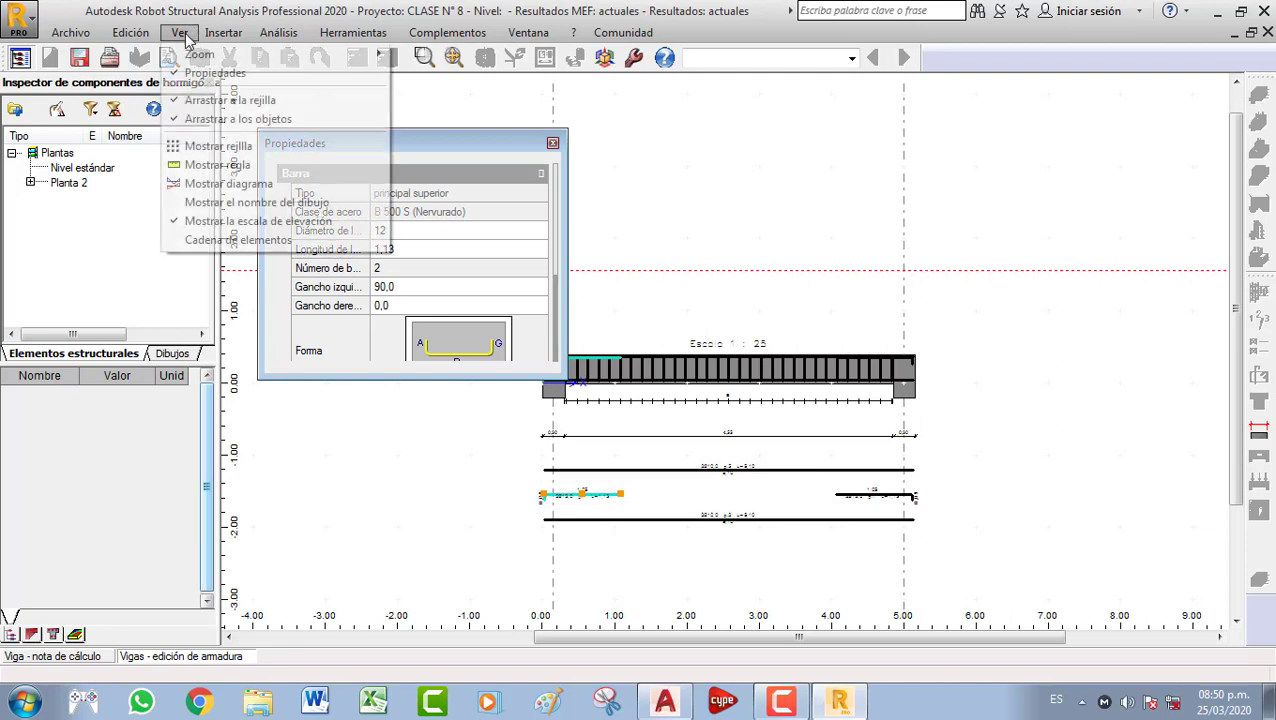
left_click(208, 204)
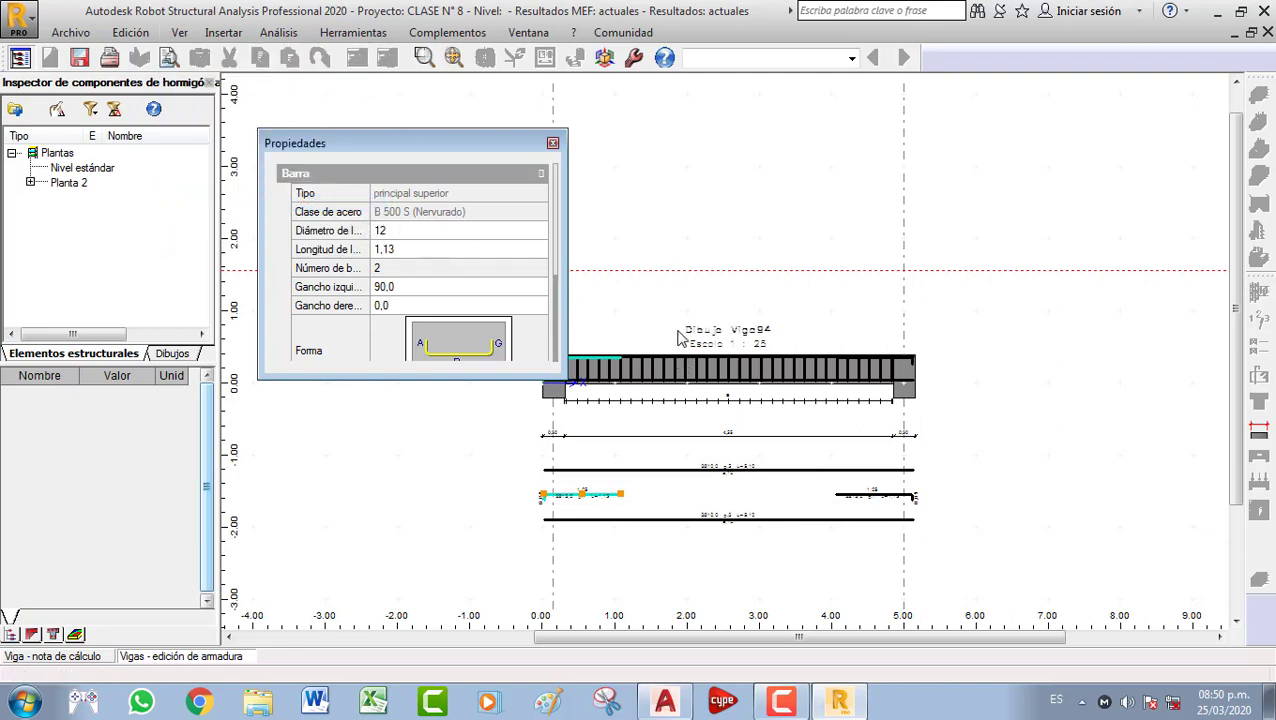
Set the colour of the beam's elevation to light yellow in the display properties
scroll(908, 385, "up", 2)
left_click(908, 374)
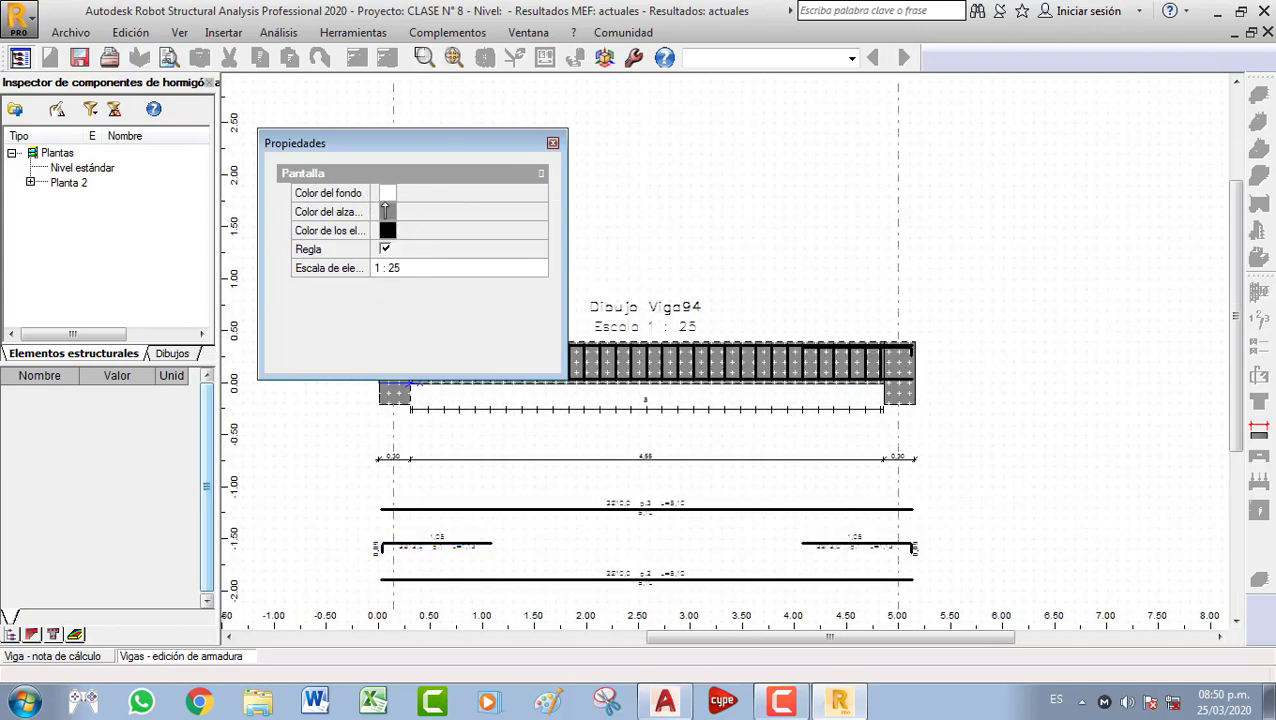
left_click_drag(368, 191, 424, 191)
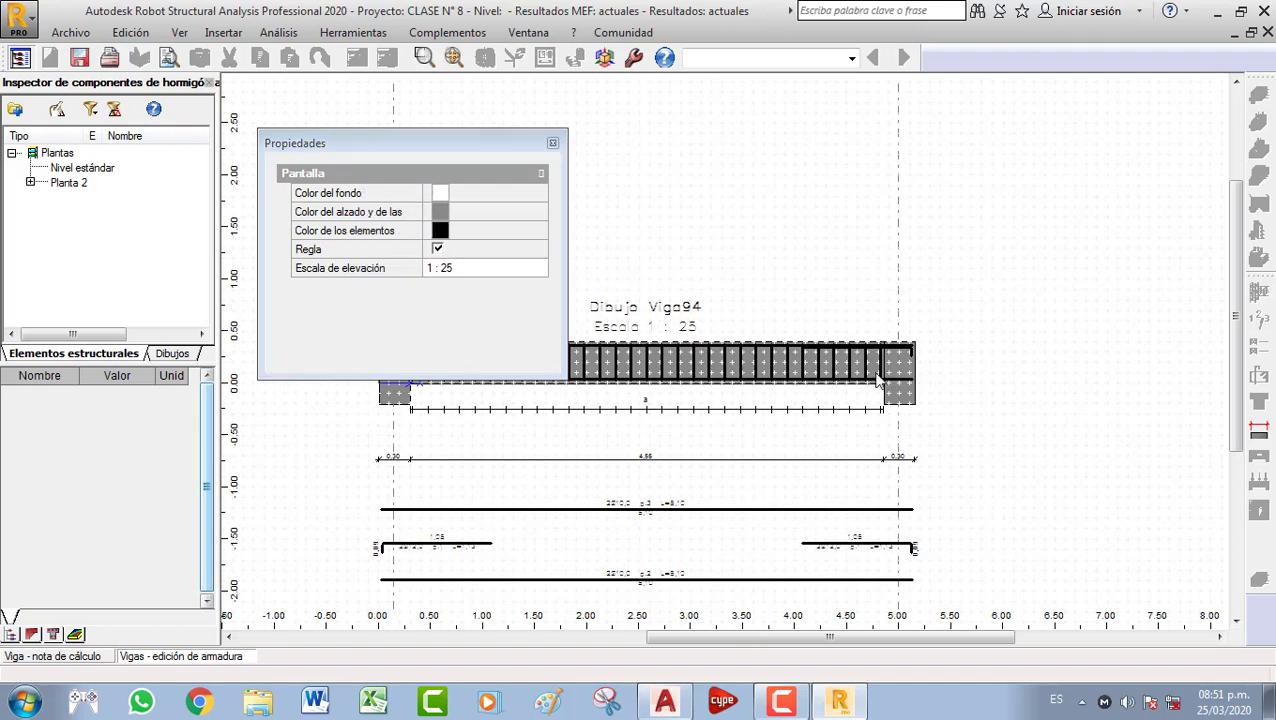
left_click(441, 212)
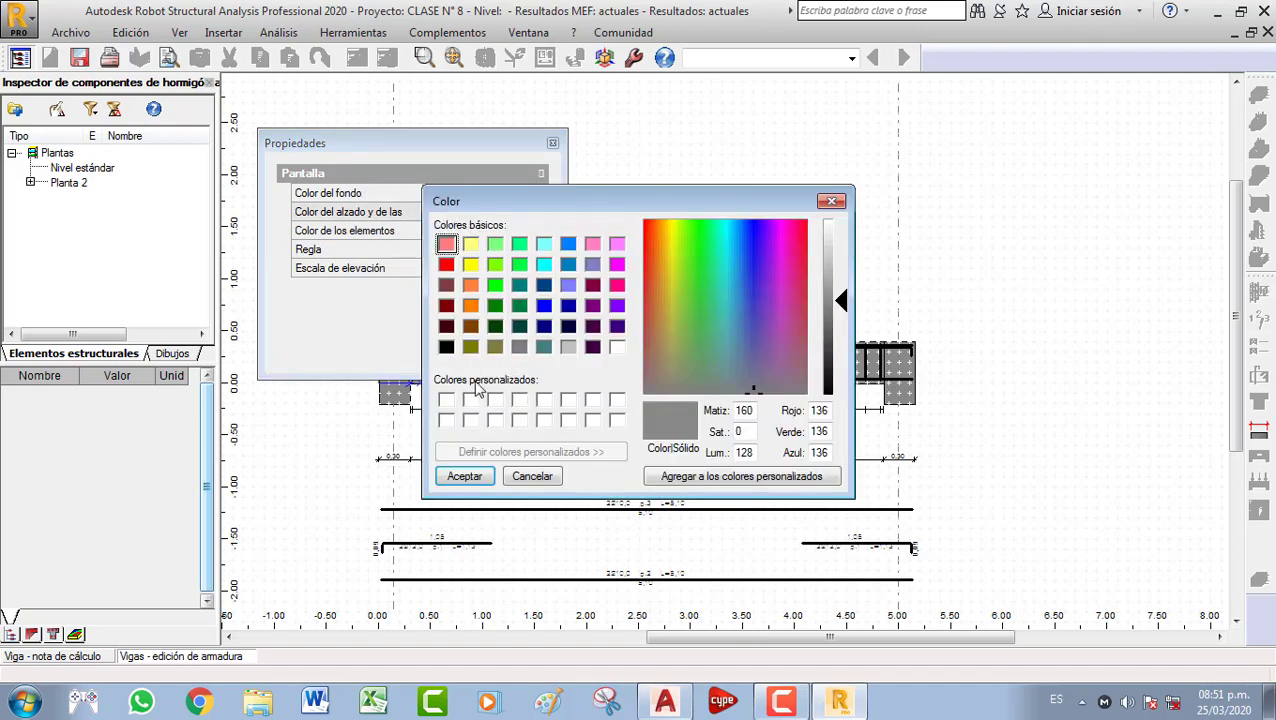
left_click(471, 245)
left_click(464, 476)
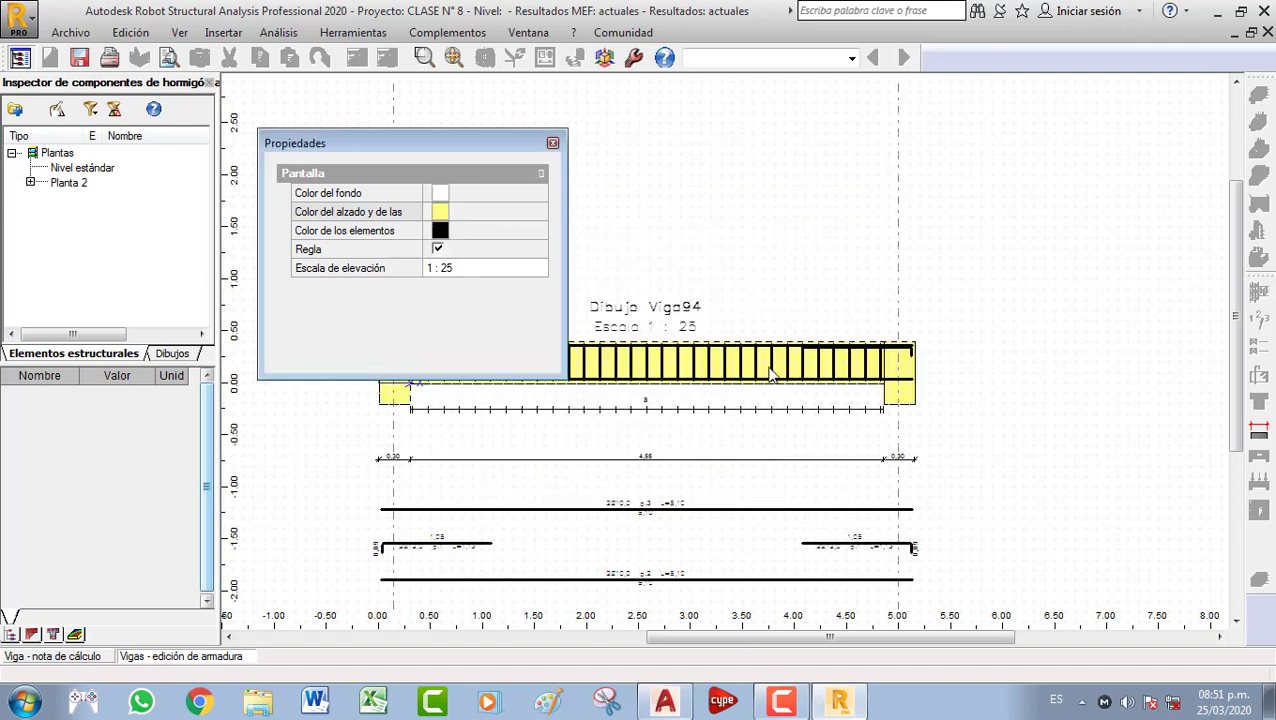
Try a black drawing background and restore it to white
left_click(444, 194)
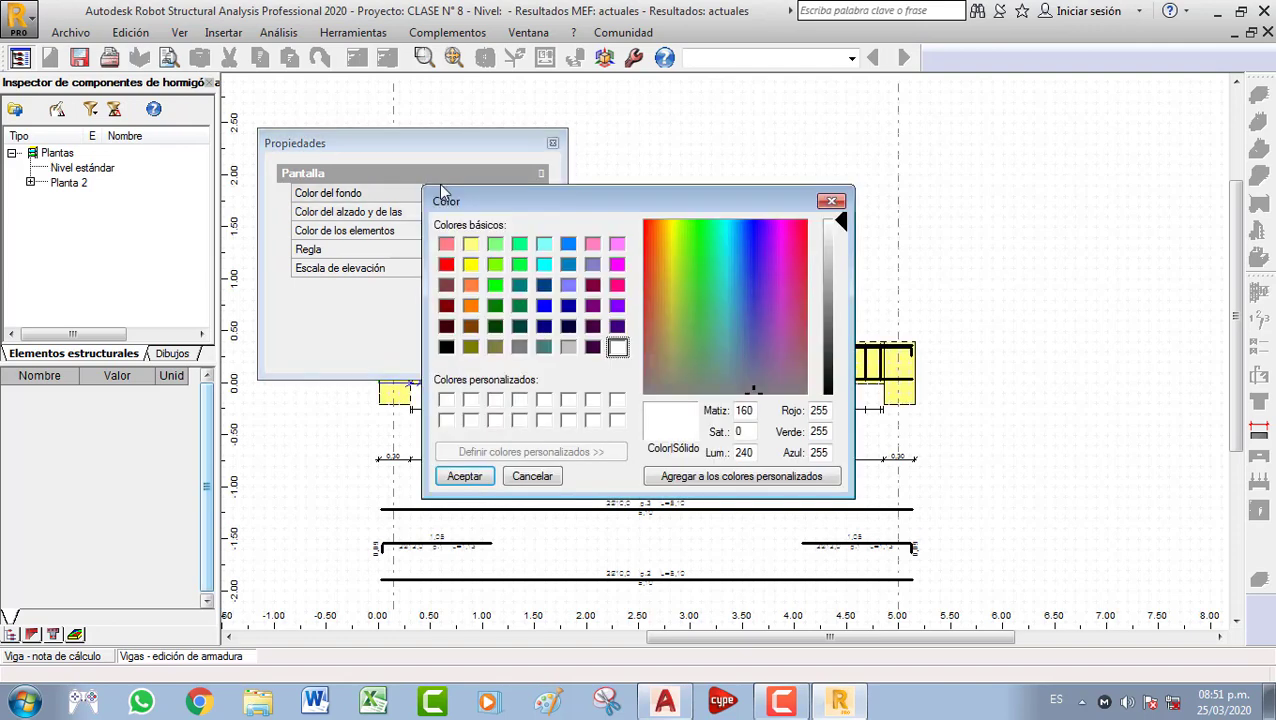
left_click(446, 347)
left_click(464, 476)
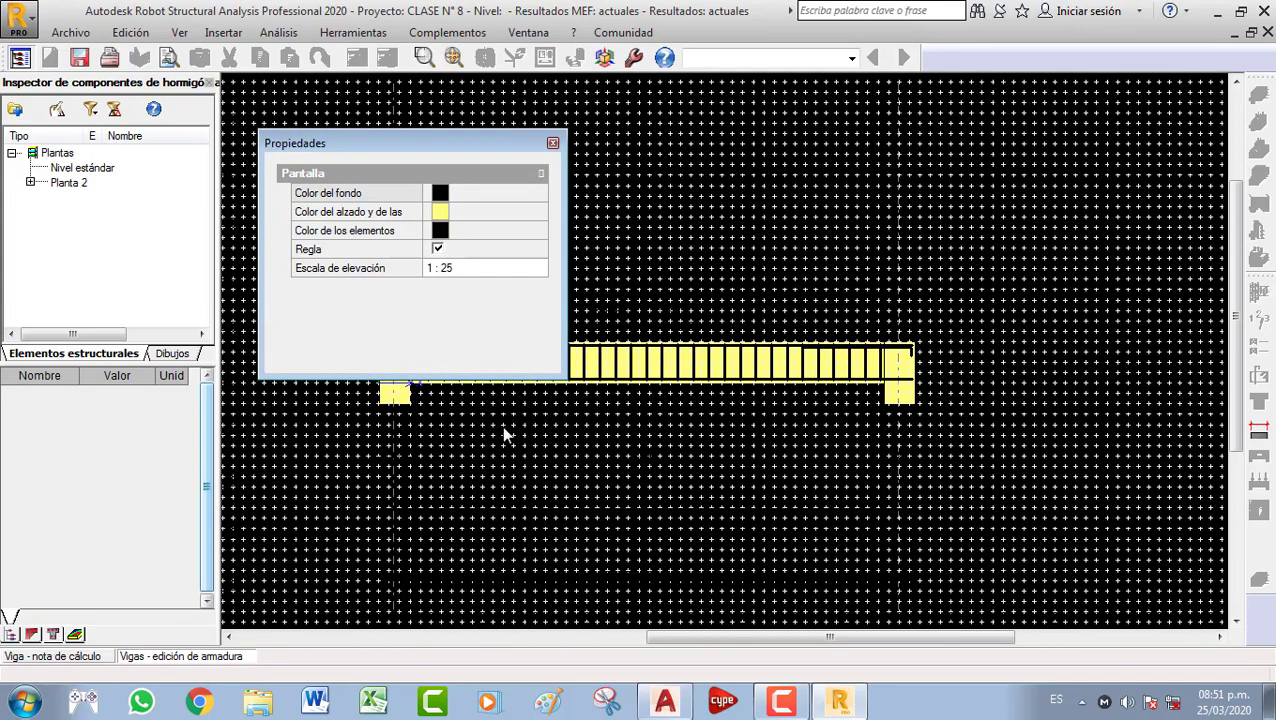
left_click(440, 194)
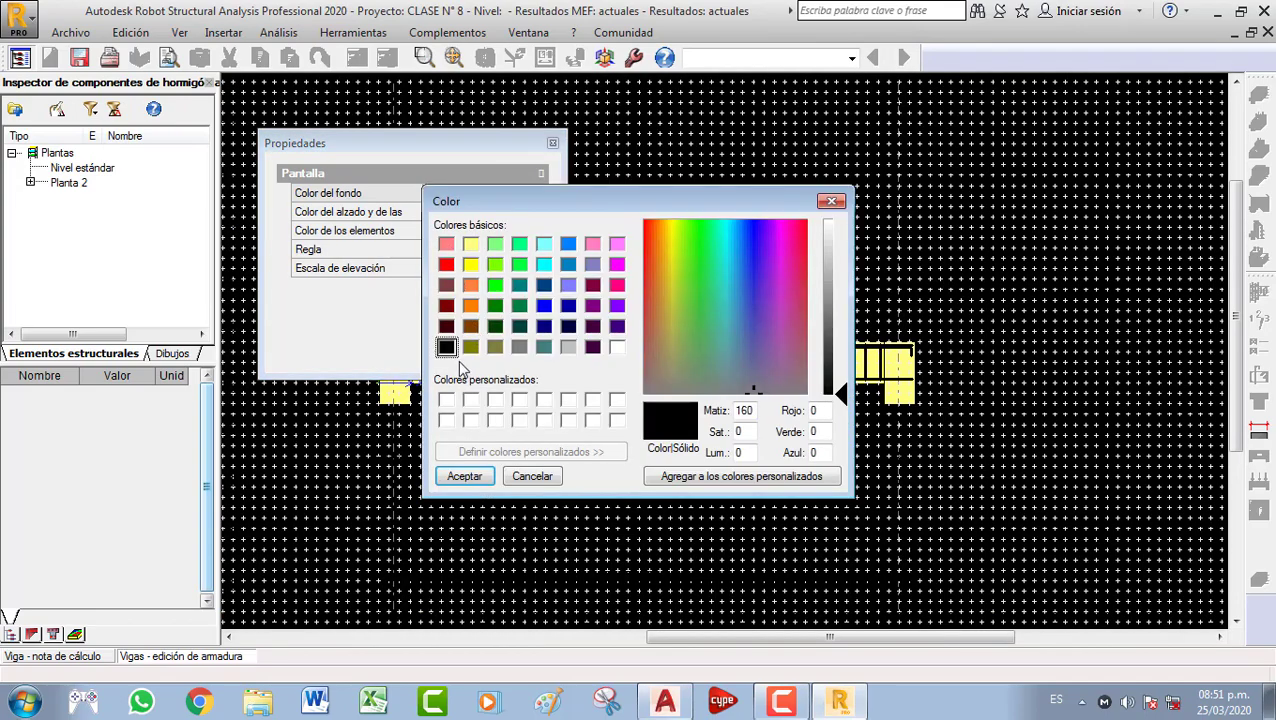
left_click(616, 347)
left_click(464, 476)
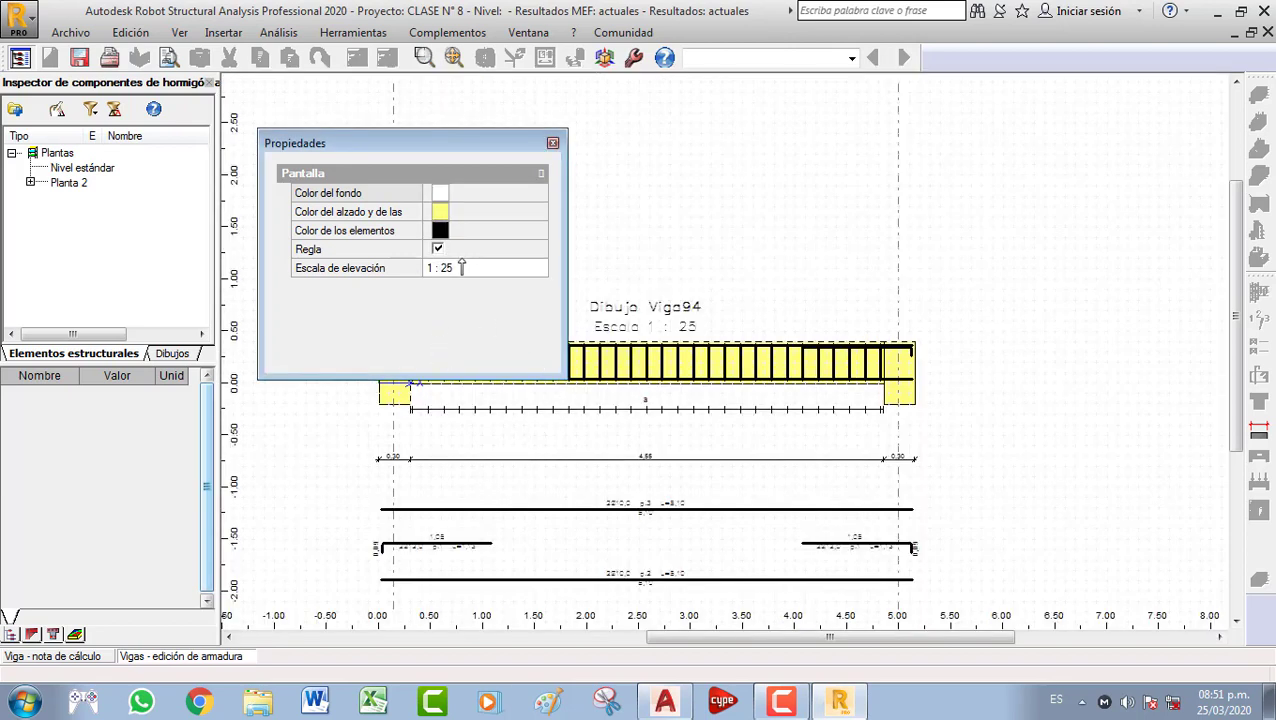
Turn off the ruler and set the elevation scale to 1:50
left_click(454, 271)
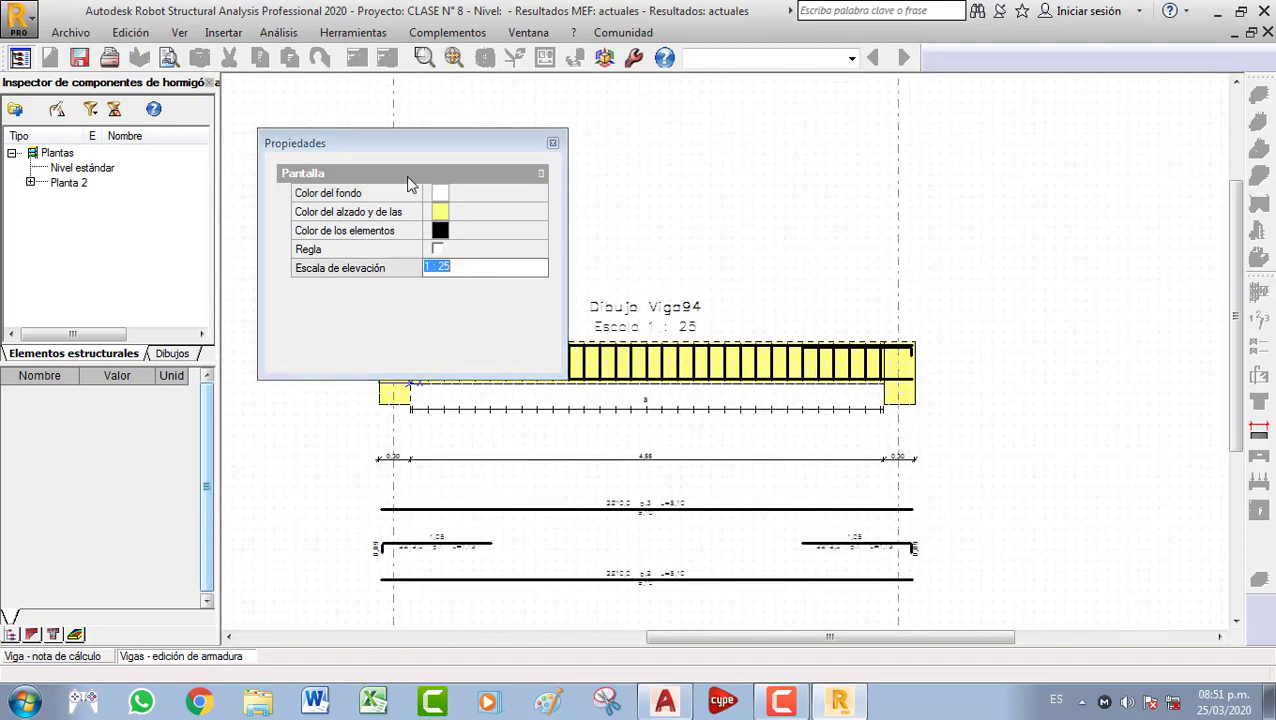
left_click(476, 266)
key("Return")
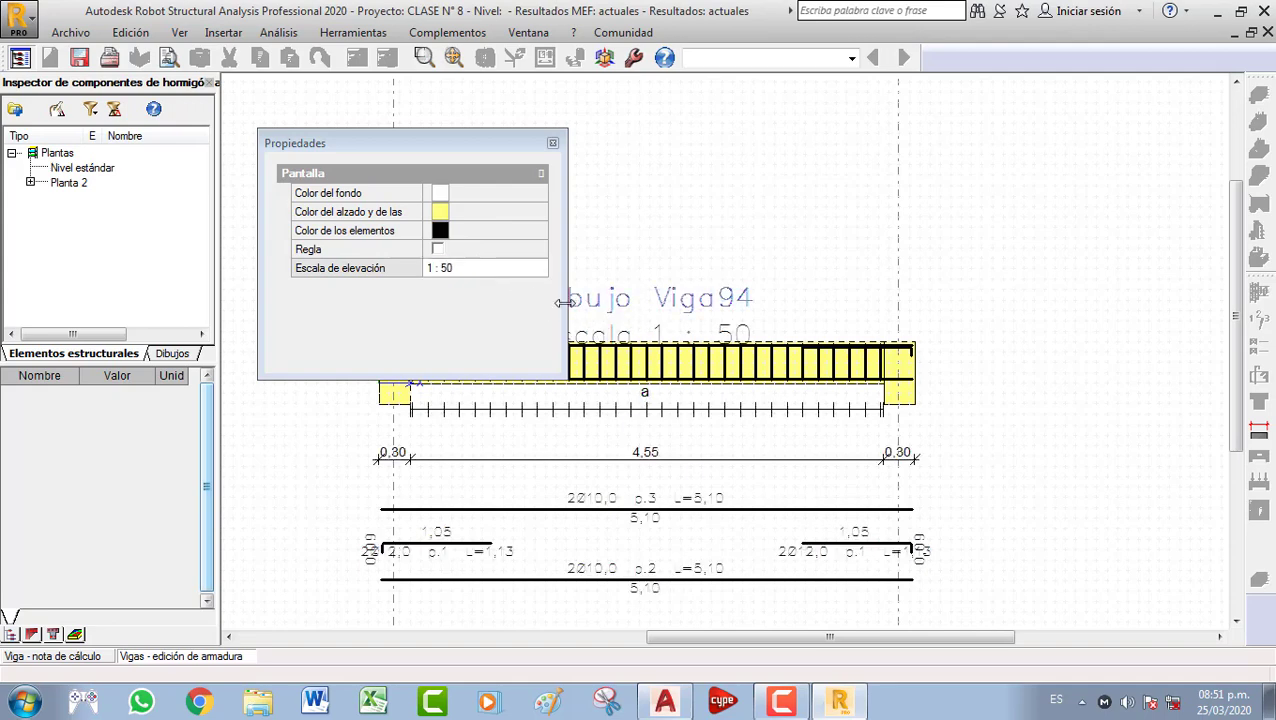
Set the elevation scale to 1:25 and close the display properties
left_click(499, 271)
left_click(495, 271)
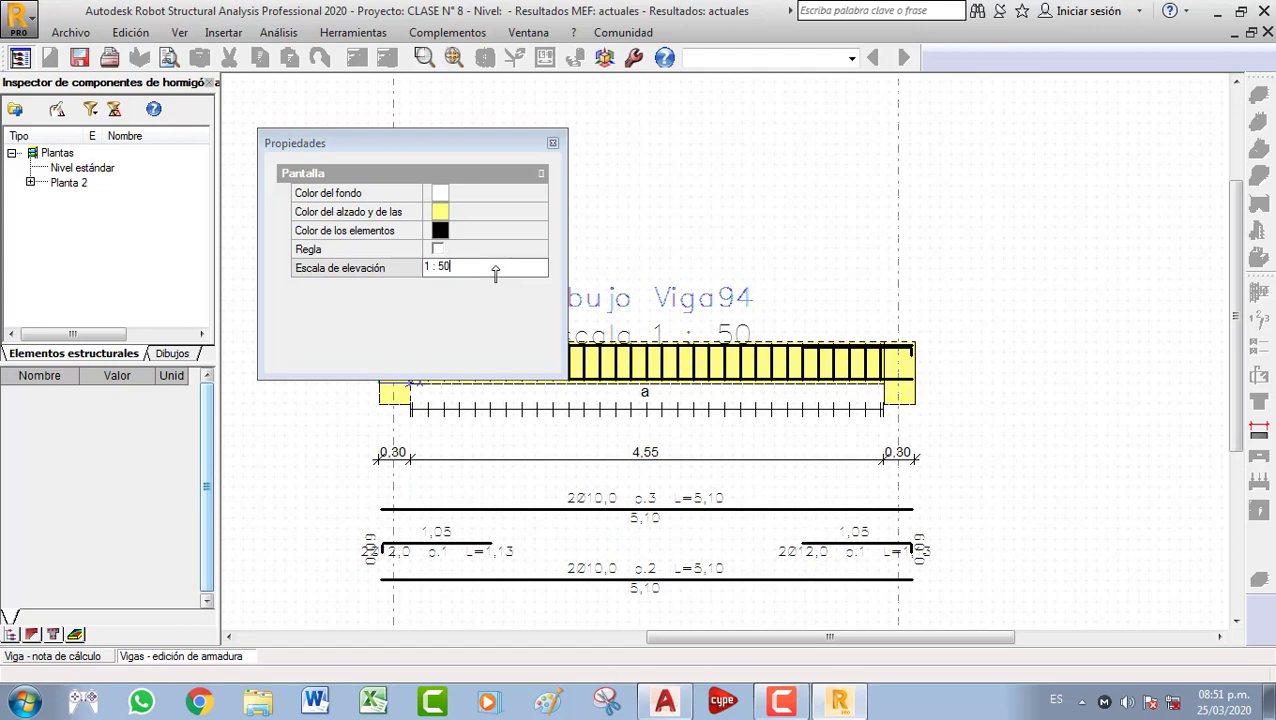
type("25")
key("Return")
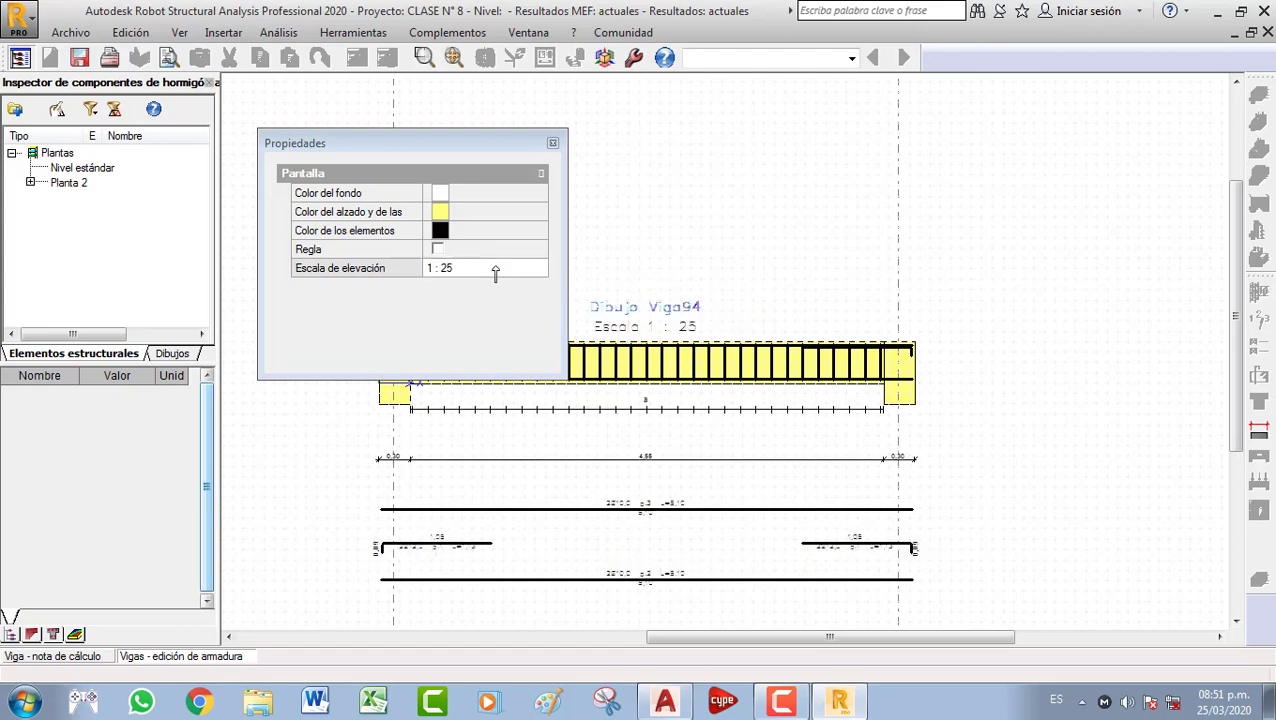
left_click(552, 145)
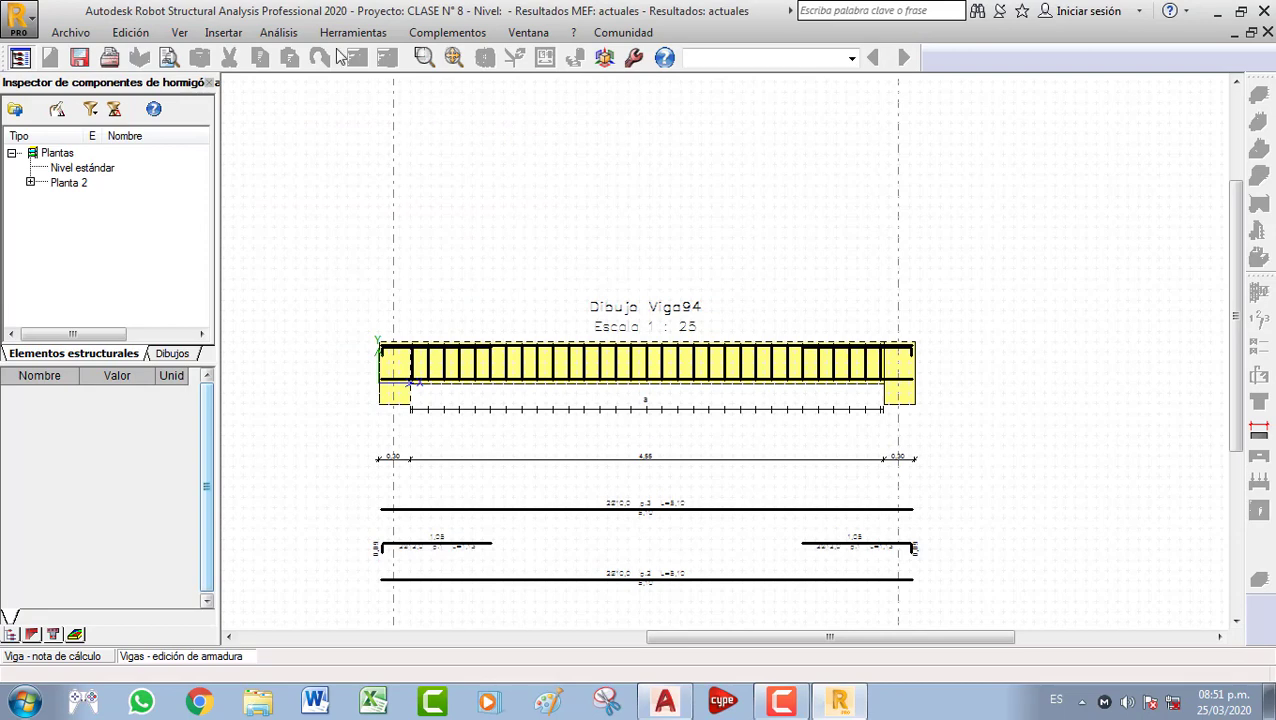
Select the hooked upper bar at the left support and try to move its detail below the beam elevation
scroll(465, 303, "down", 1)
scroll(580, 350, "up", 2)
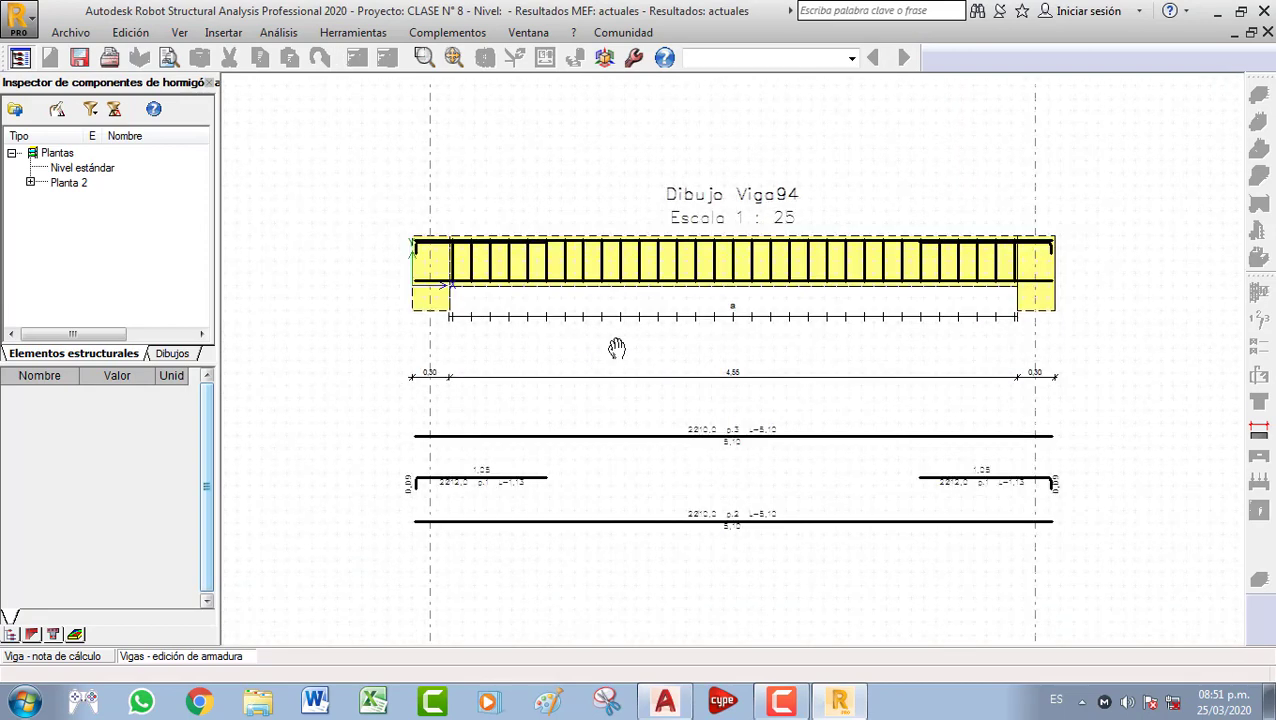
left_click(522, 481)
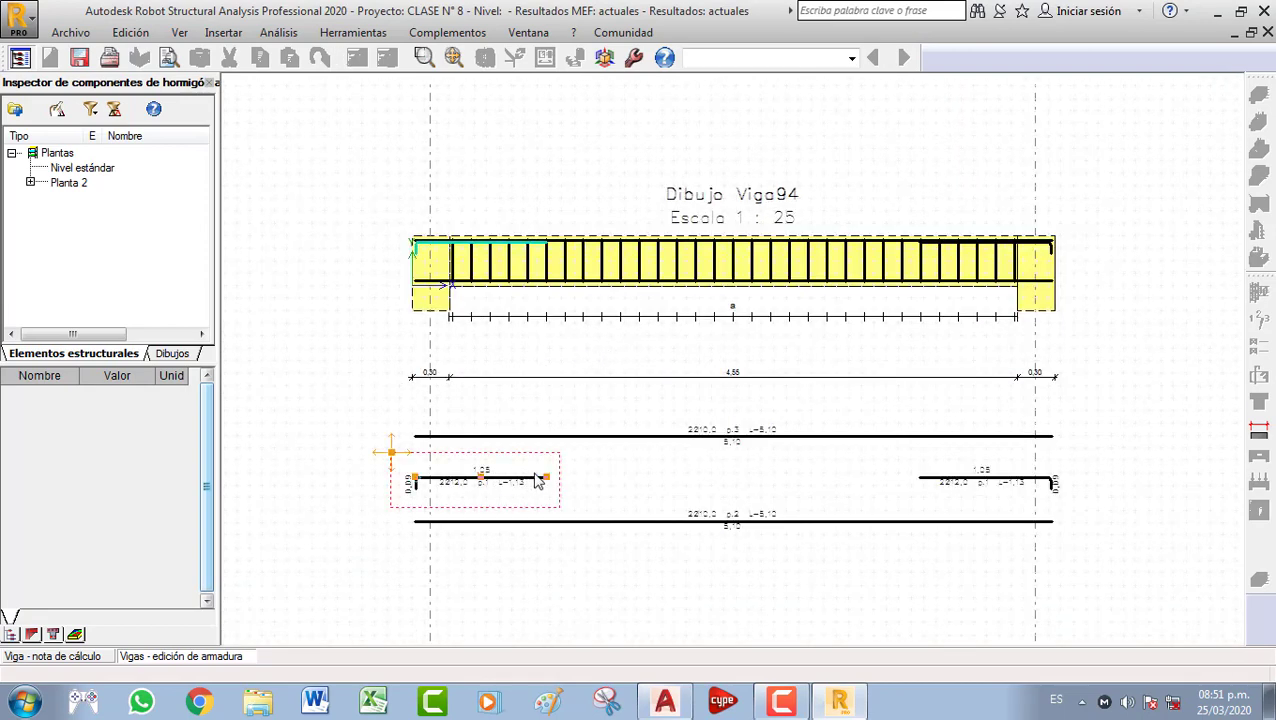
left_click(392, 452)
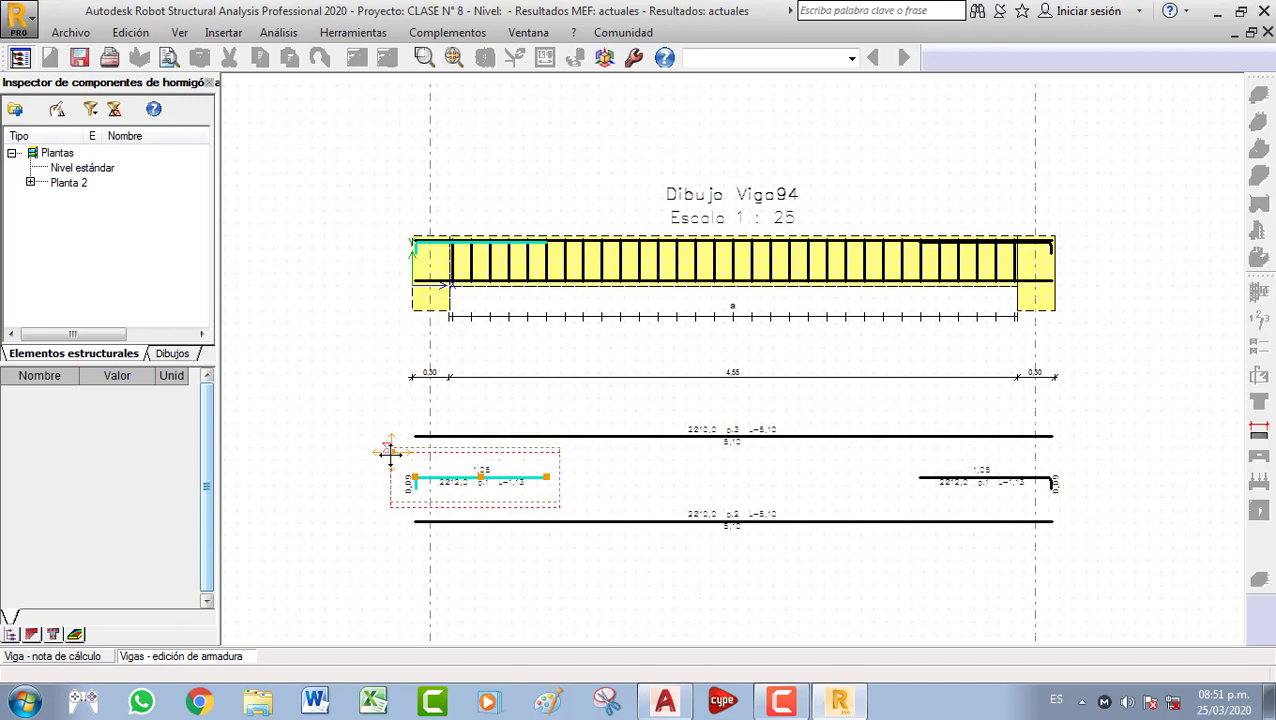
left_click(391, 453)
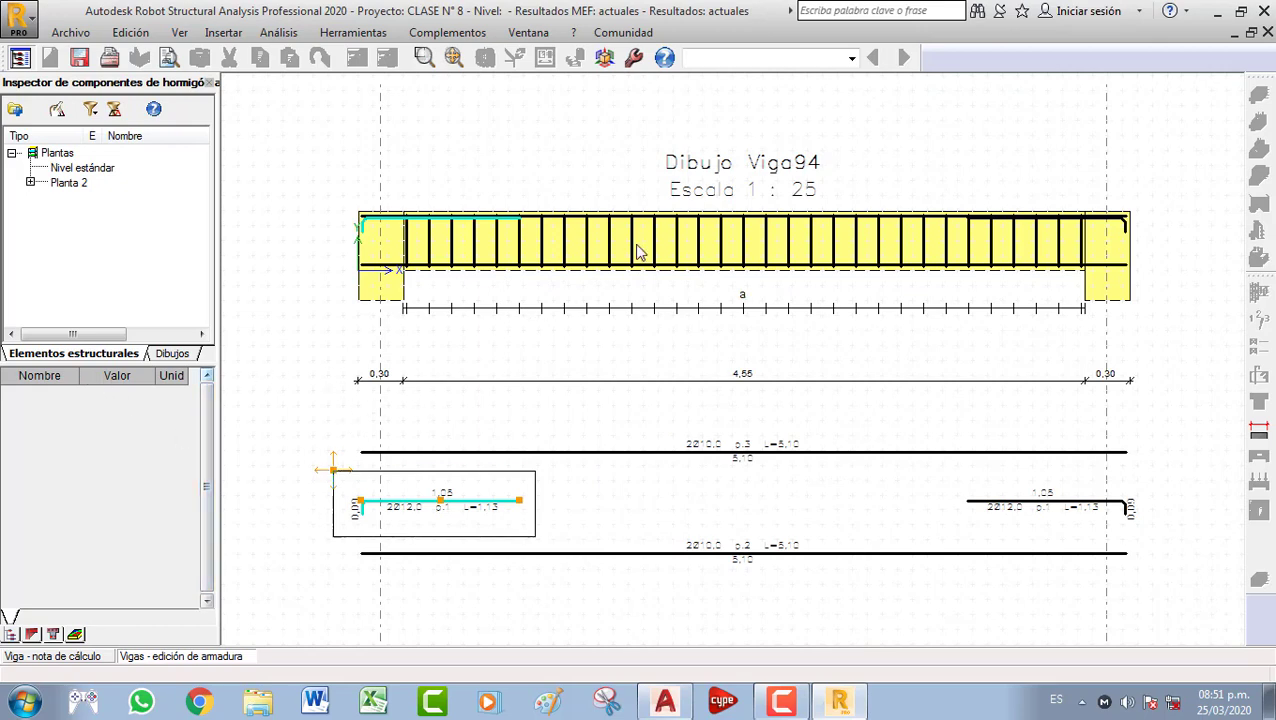
Insert a reinforcement table below the beam's bar details
scroll(518, 230, "down", 2)
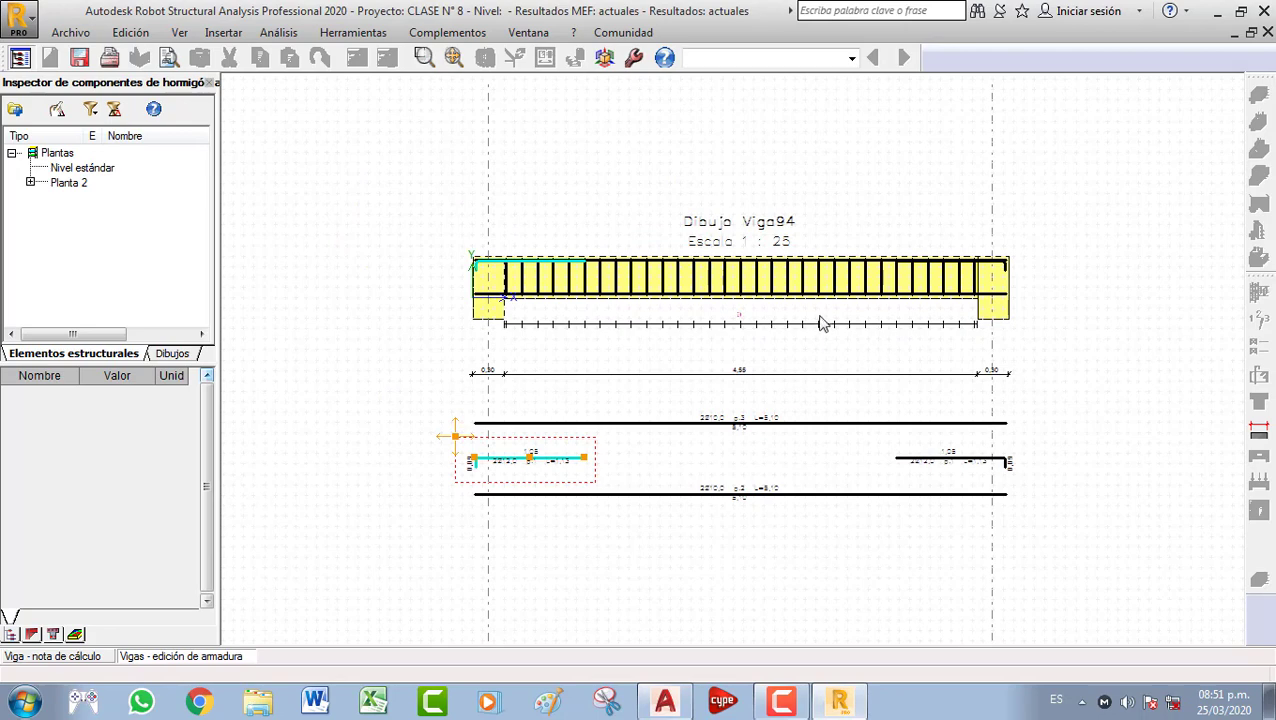
left_click(270, 34)
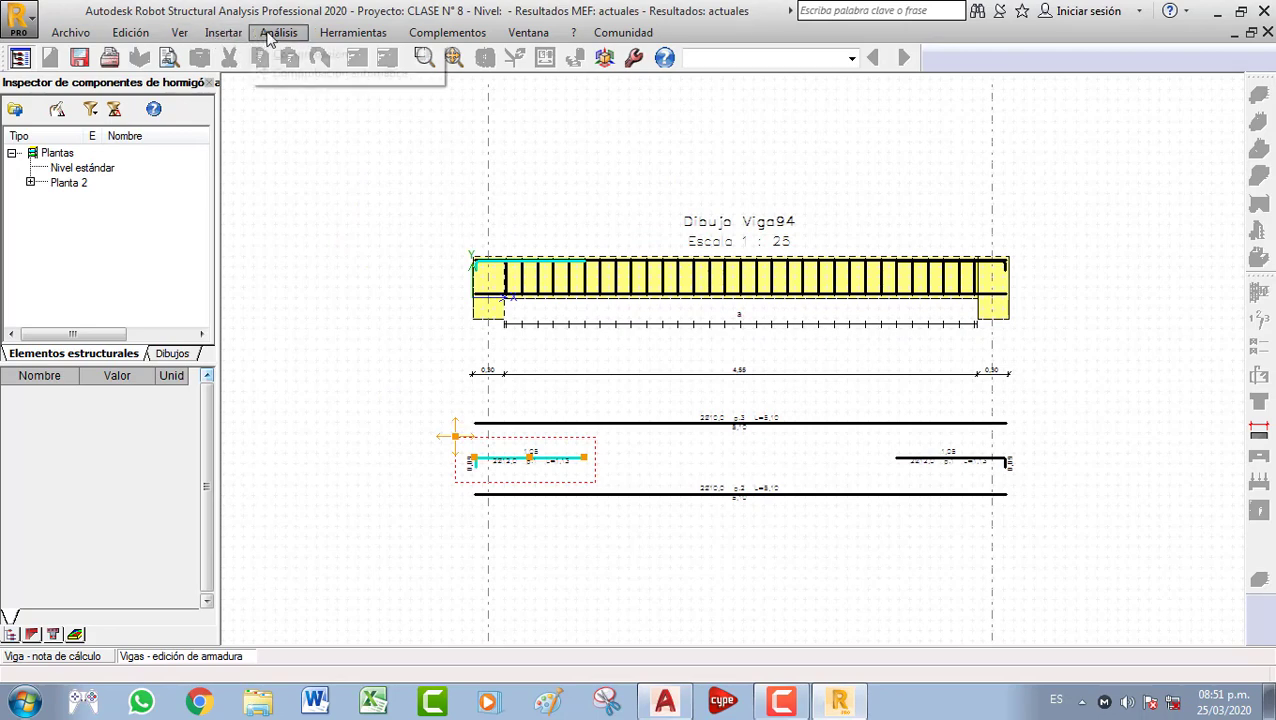
mouse_move(368, 36)
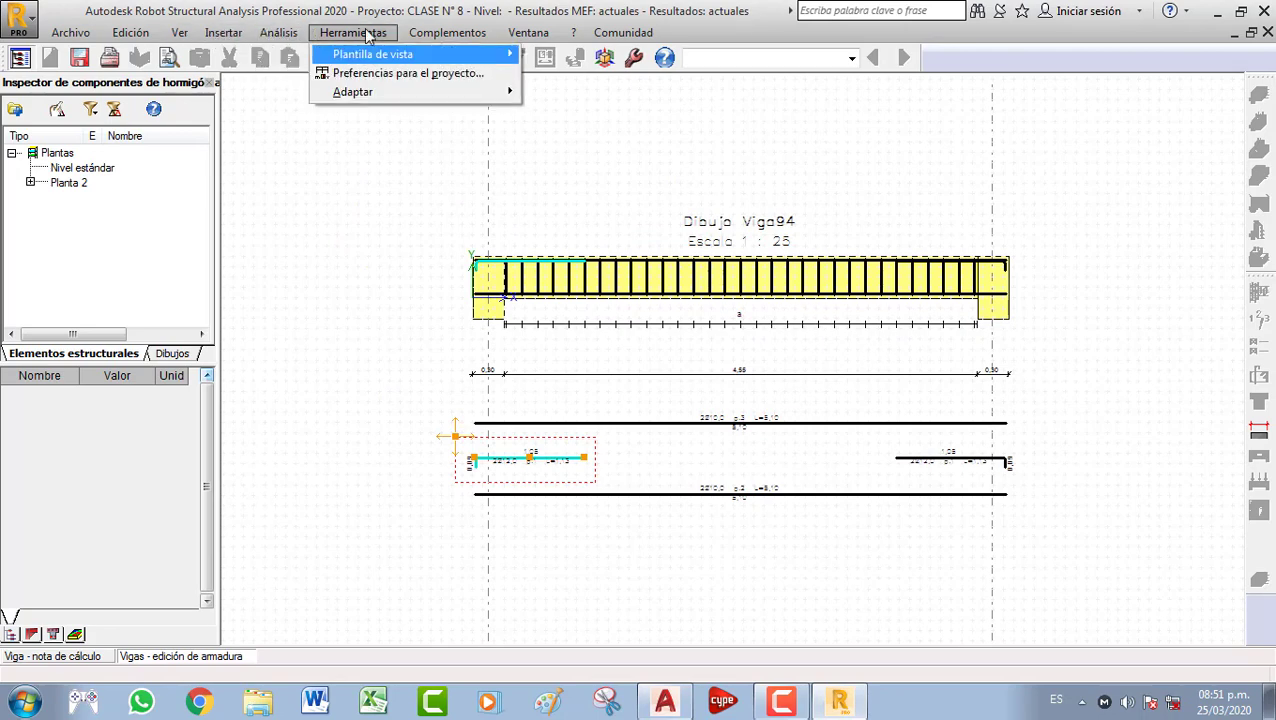
mouse_move(235, 42)
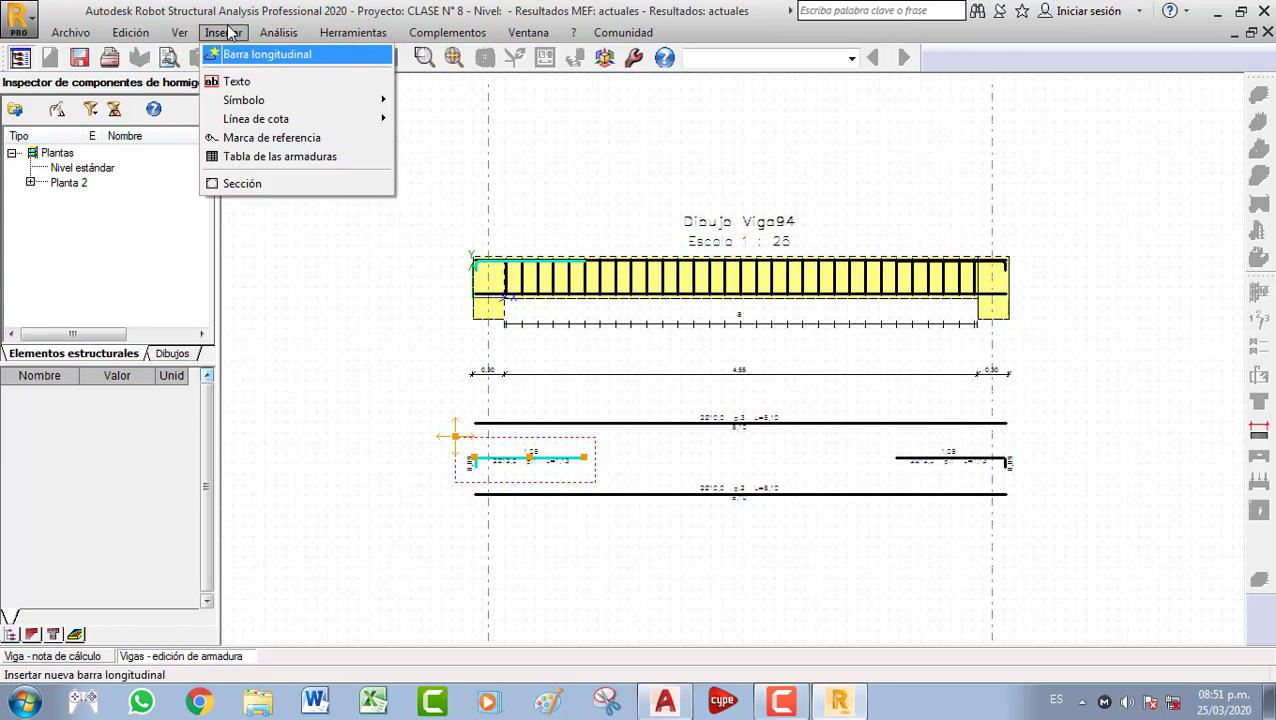
left_click(322, 157)
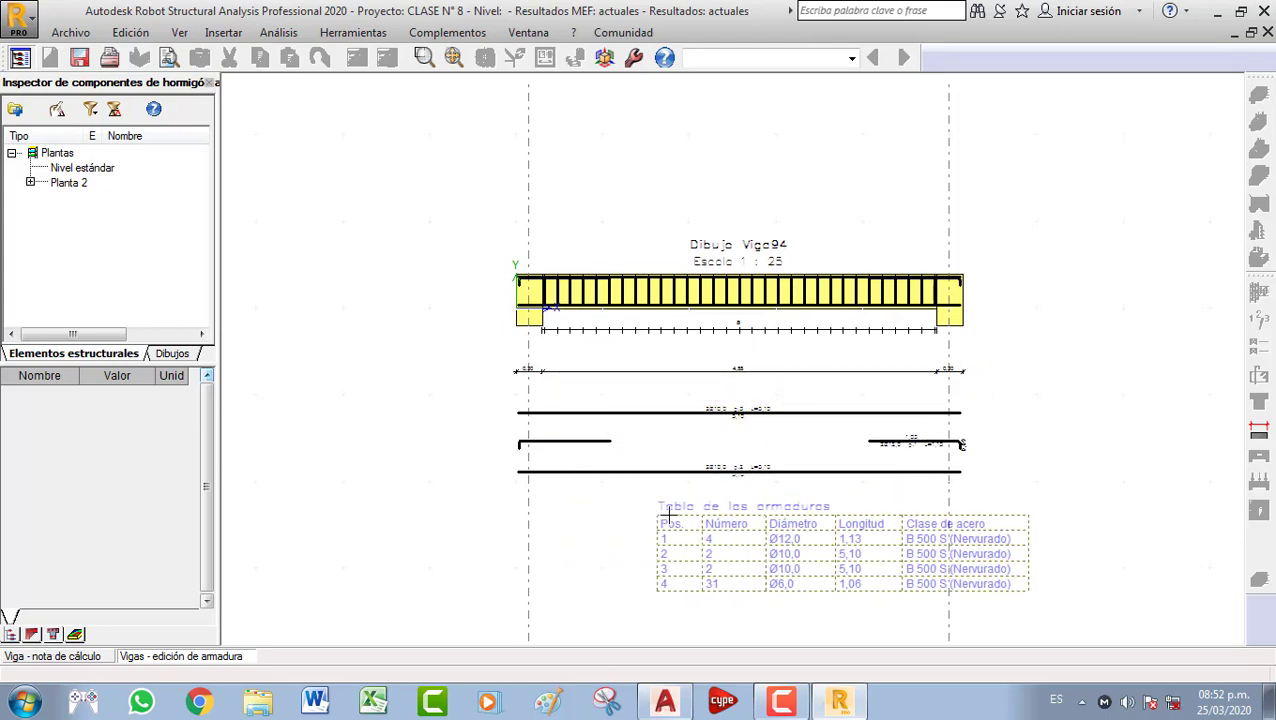
left_click(571, 514)
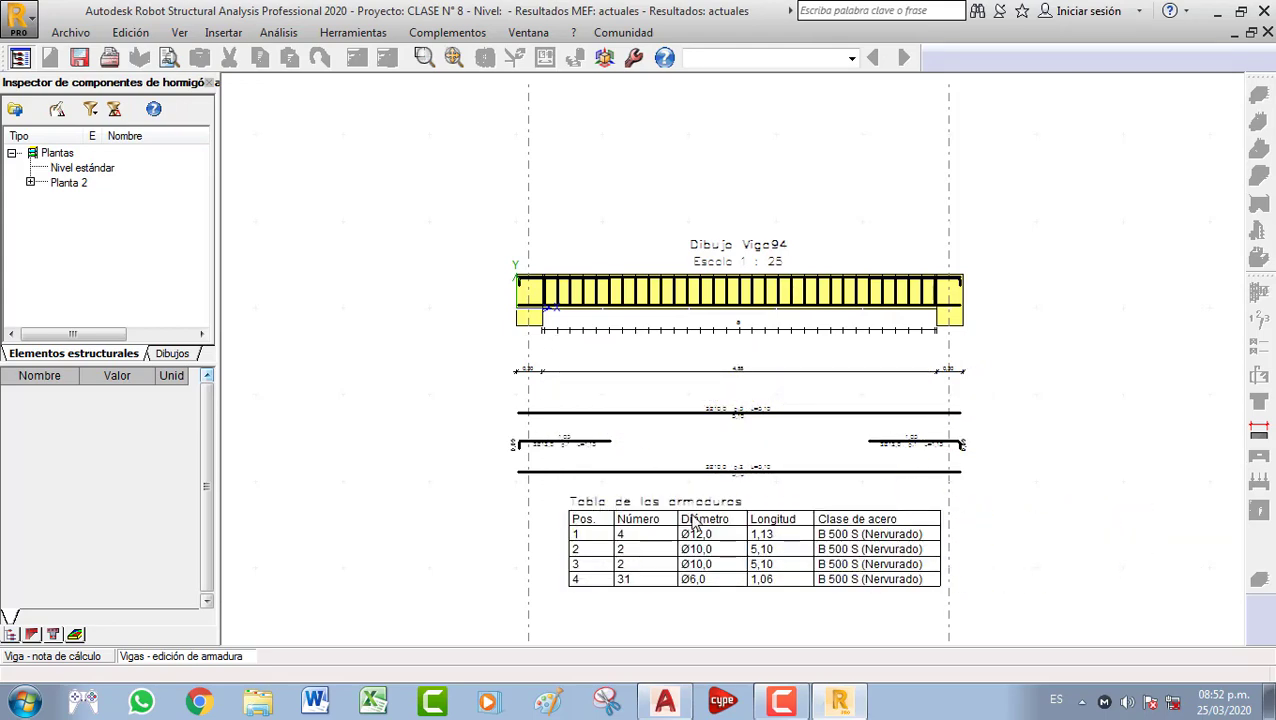
Insert a section cut through the beam about 1.05 m from its left end, looking toward the right support
left_click(148, 34)
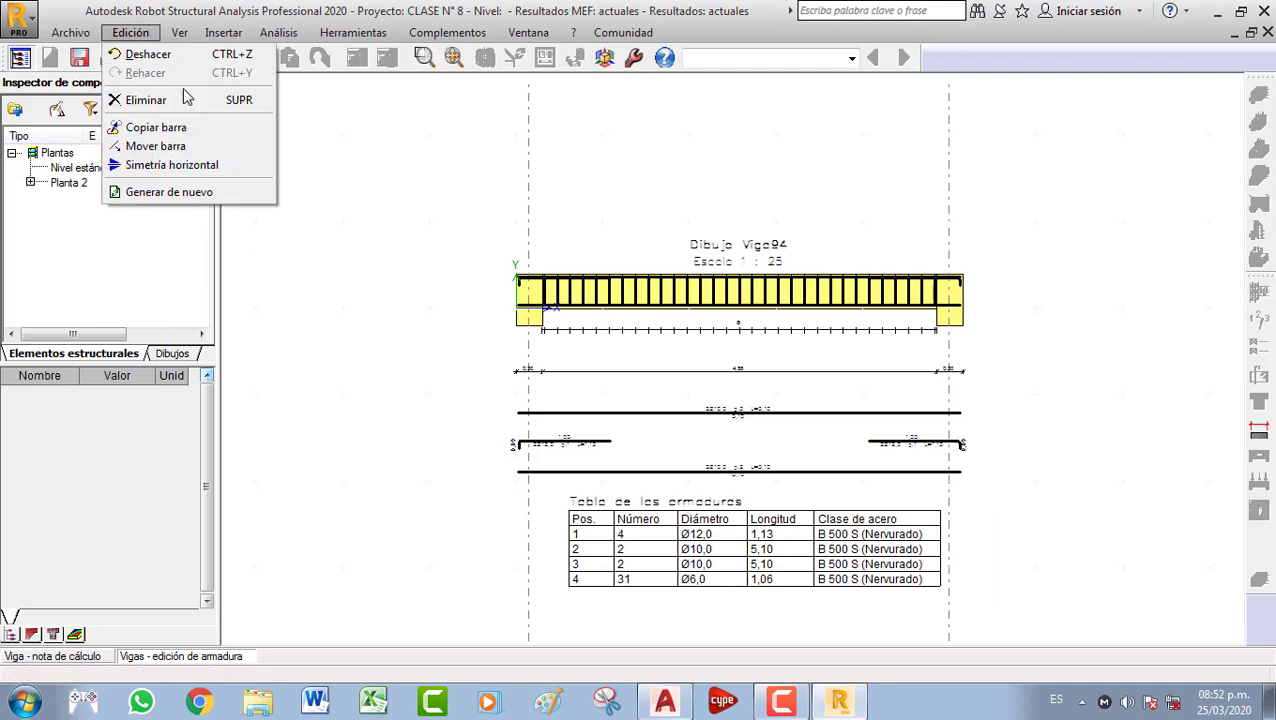
mouse_move(182, 33)
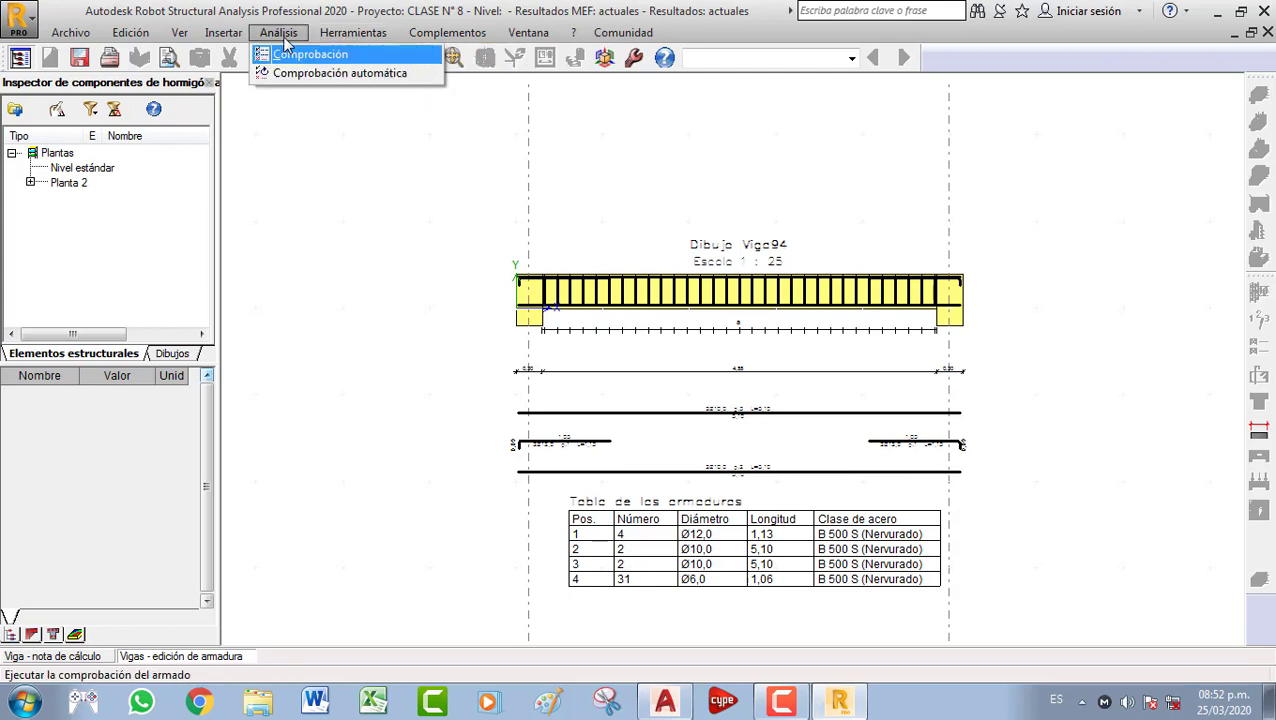
mouse_move(228, 38)
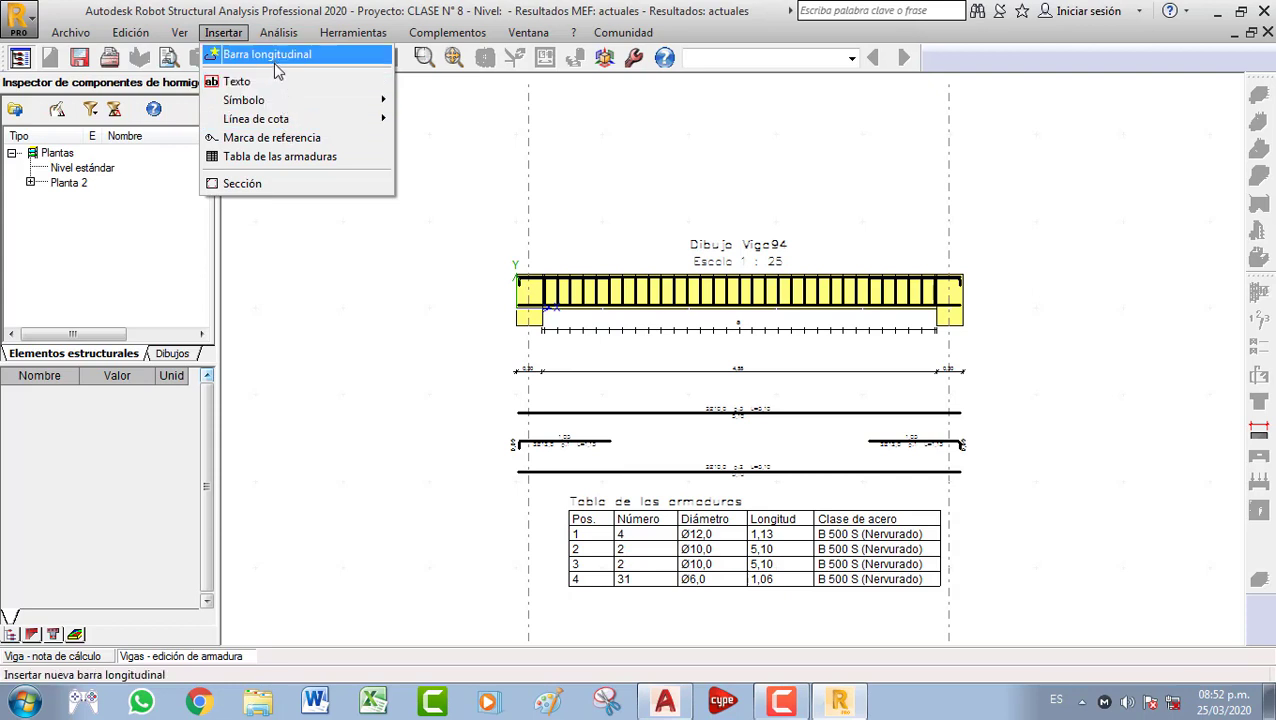
left_click(266, 186)
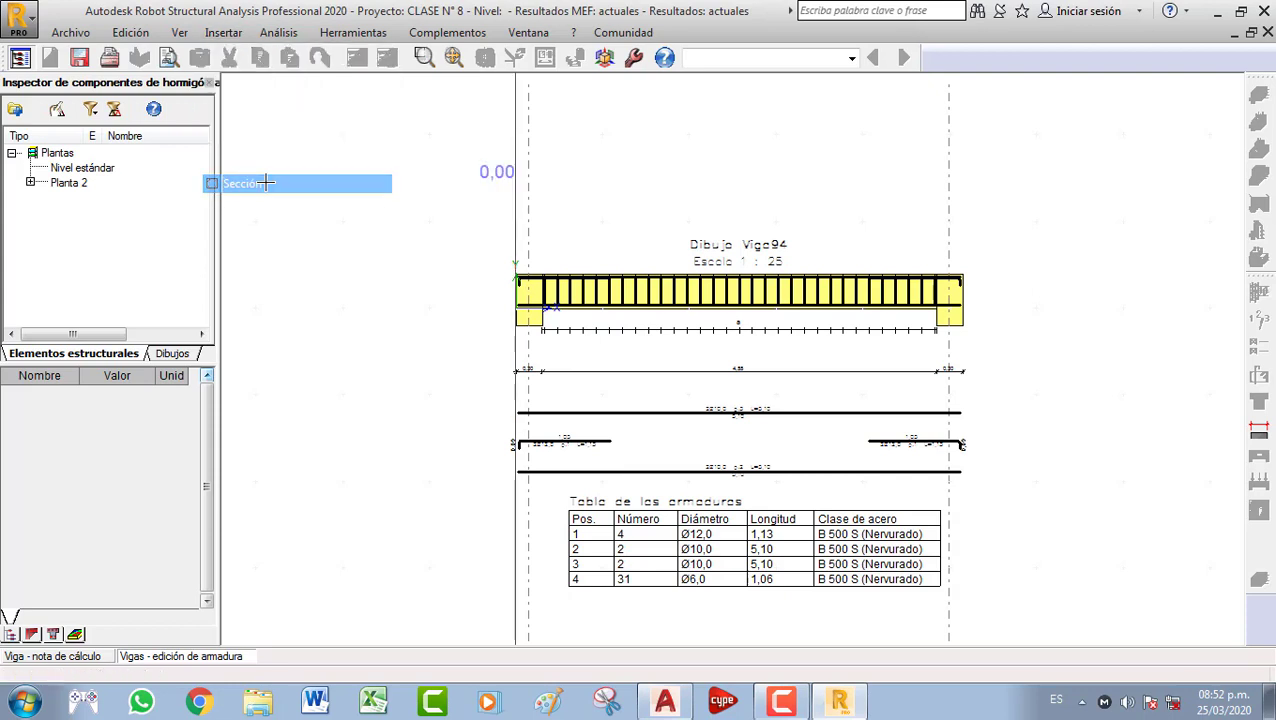
left_click(278, 32)
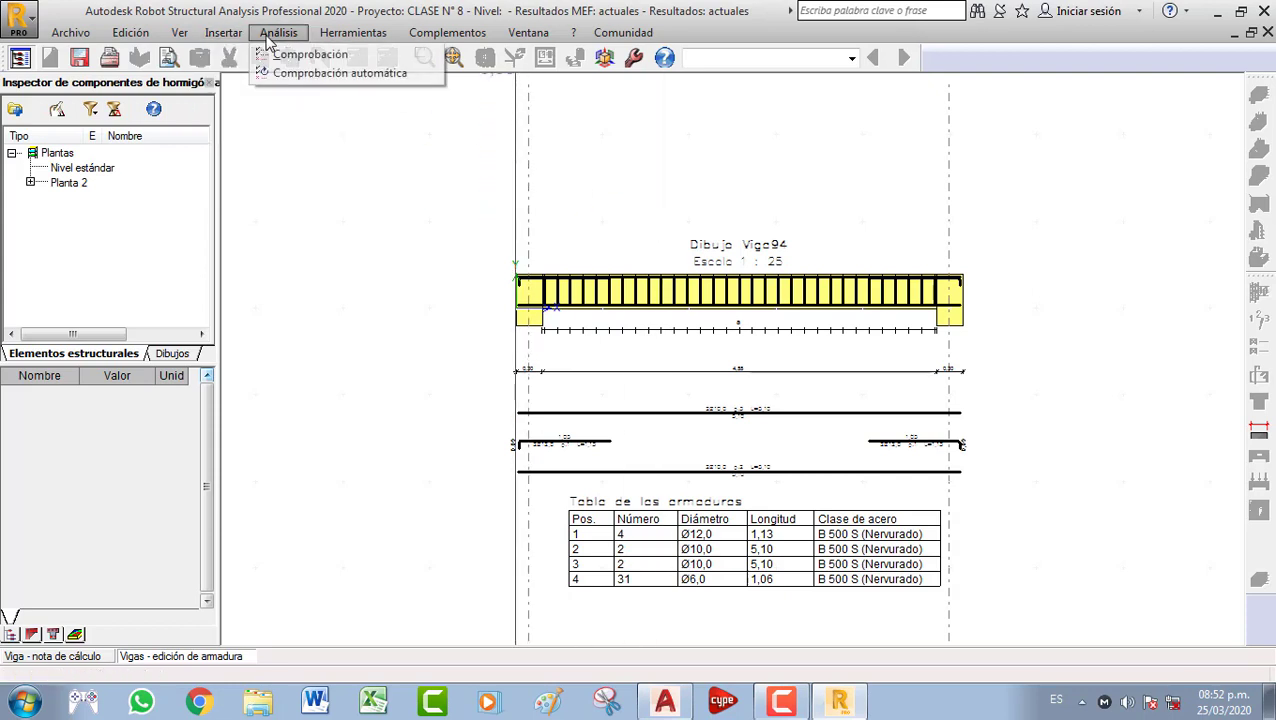
left_click(243, 184)
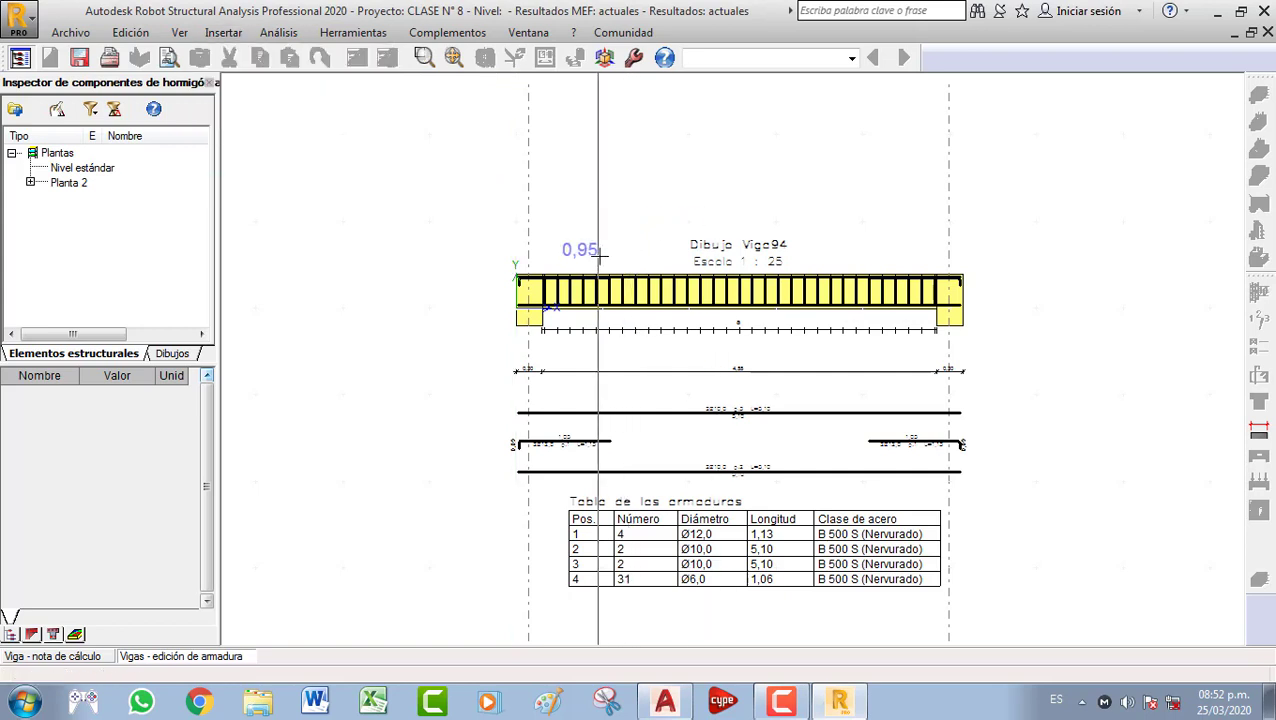
left_click(607, 298)
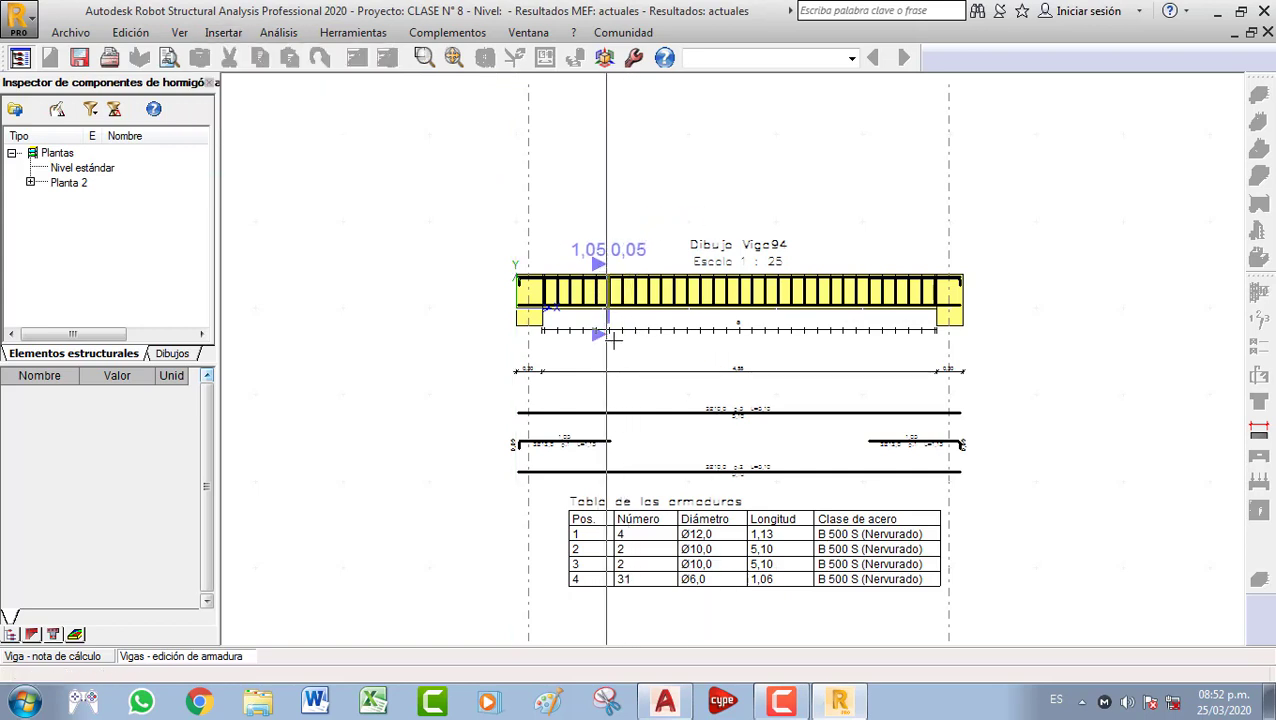
left_click(665, 336)
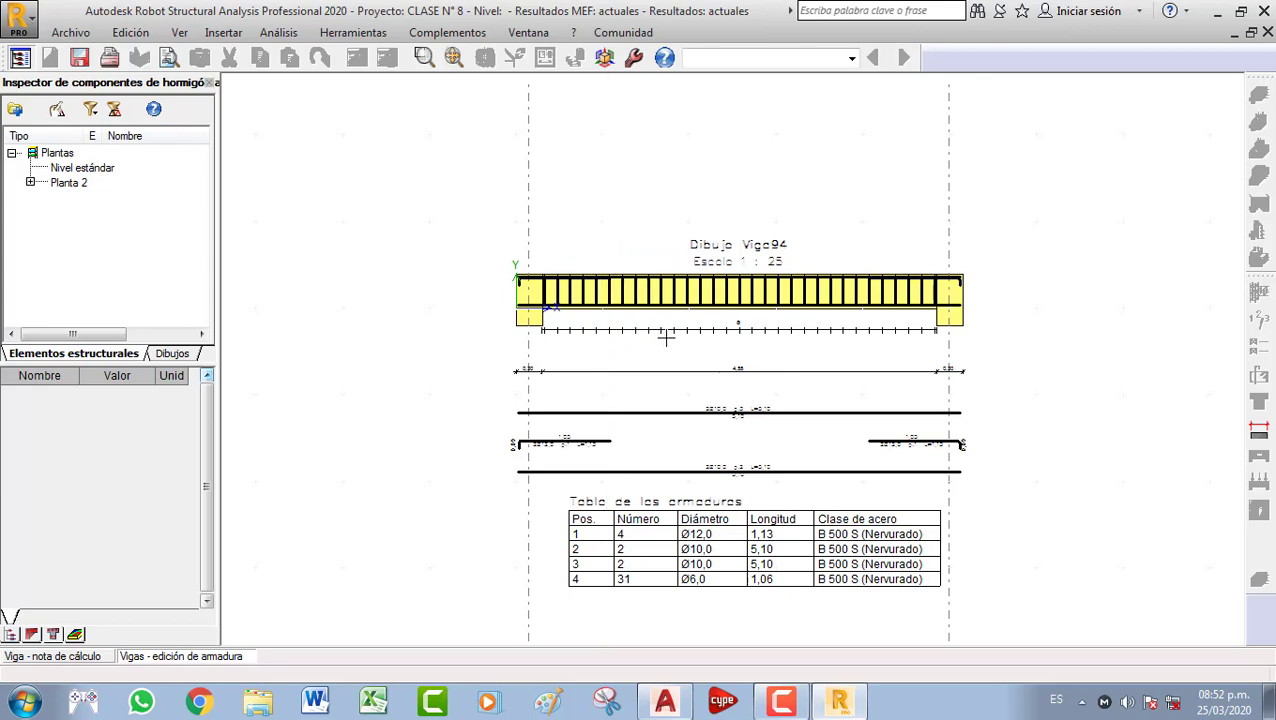
Examine the section 1-1 detail beside the beam, including its title, scale, dimensions and stirrup label
scroll(1064, 326, "up", 5)
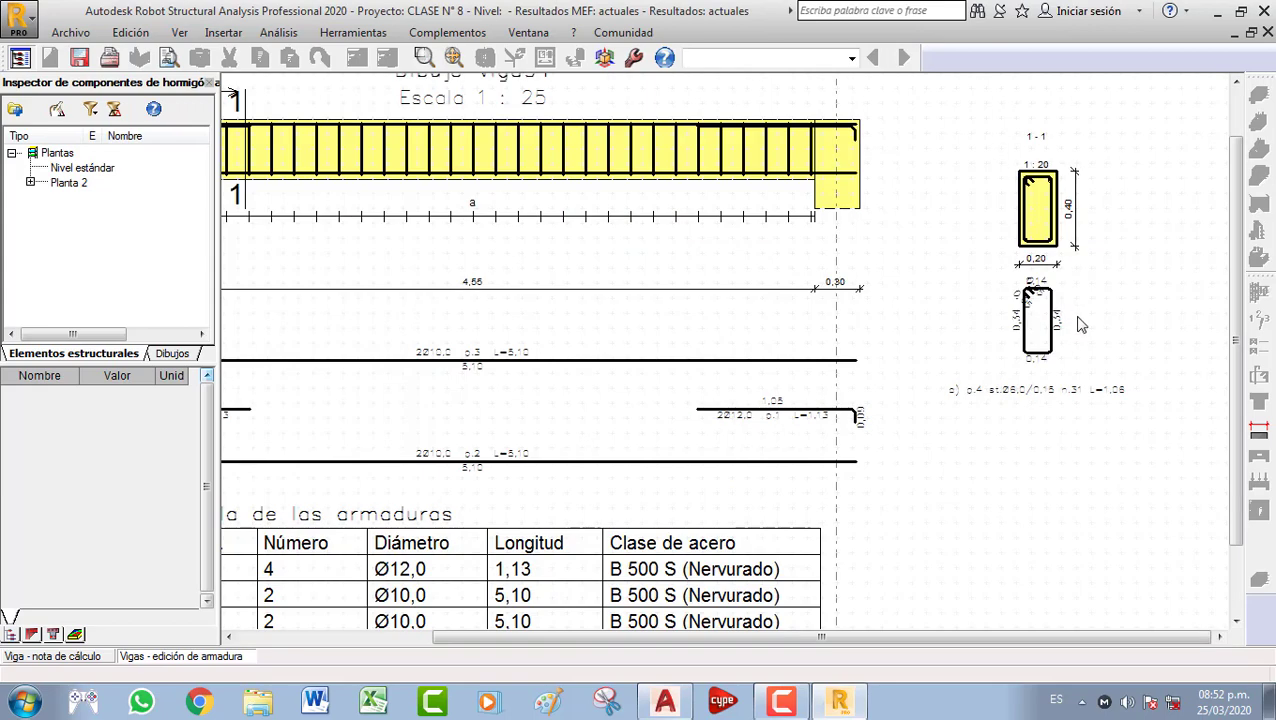
middle_click_drag(1054, 148, 1036, 214)
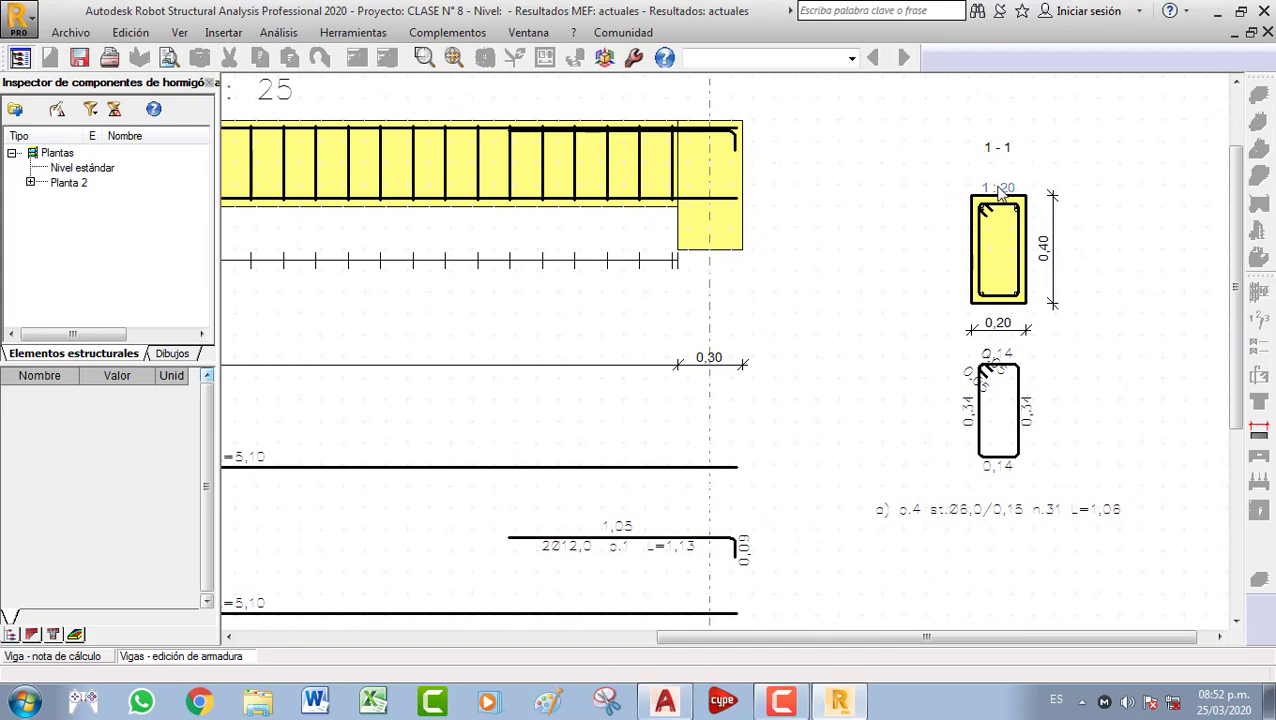
left_click(998, 187)
left_click(1106, 172)
left_click(1005, 155)
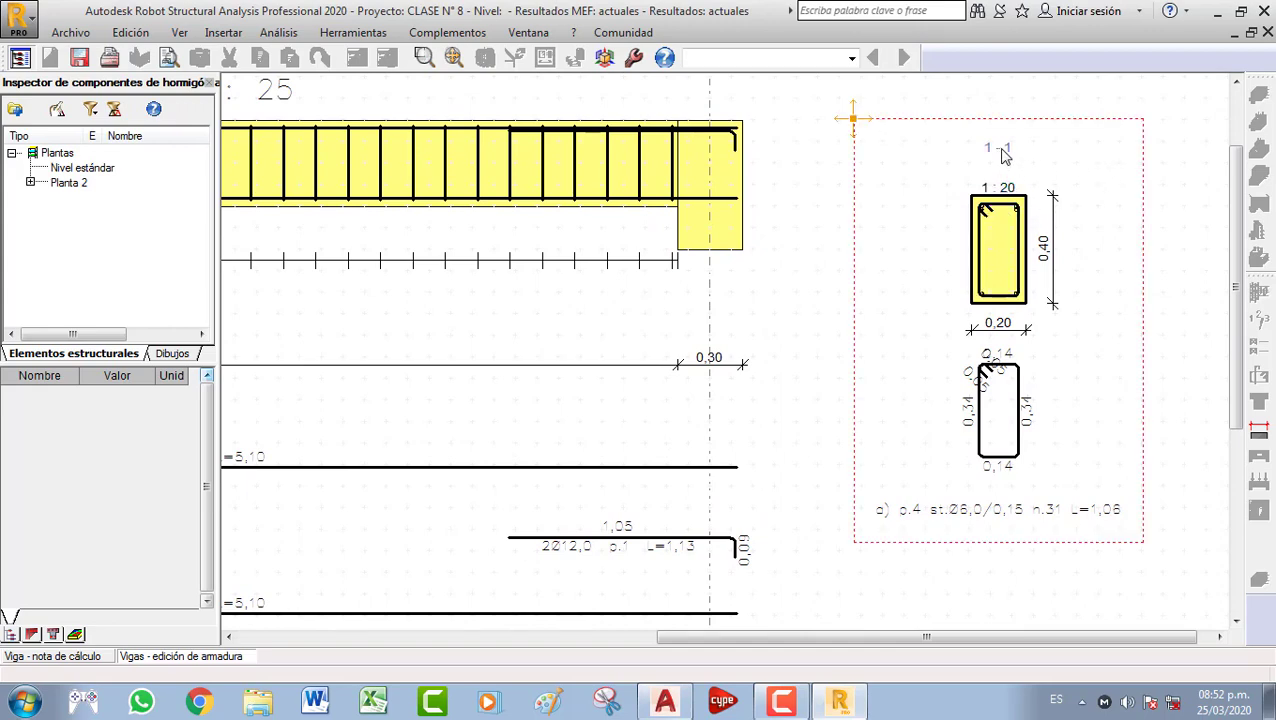
scroll(965, 505, "down", 1)
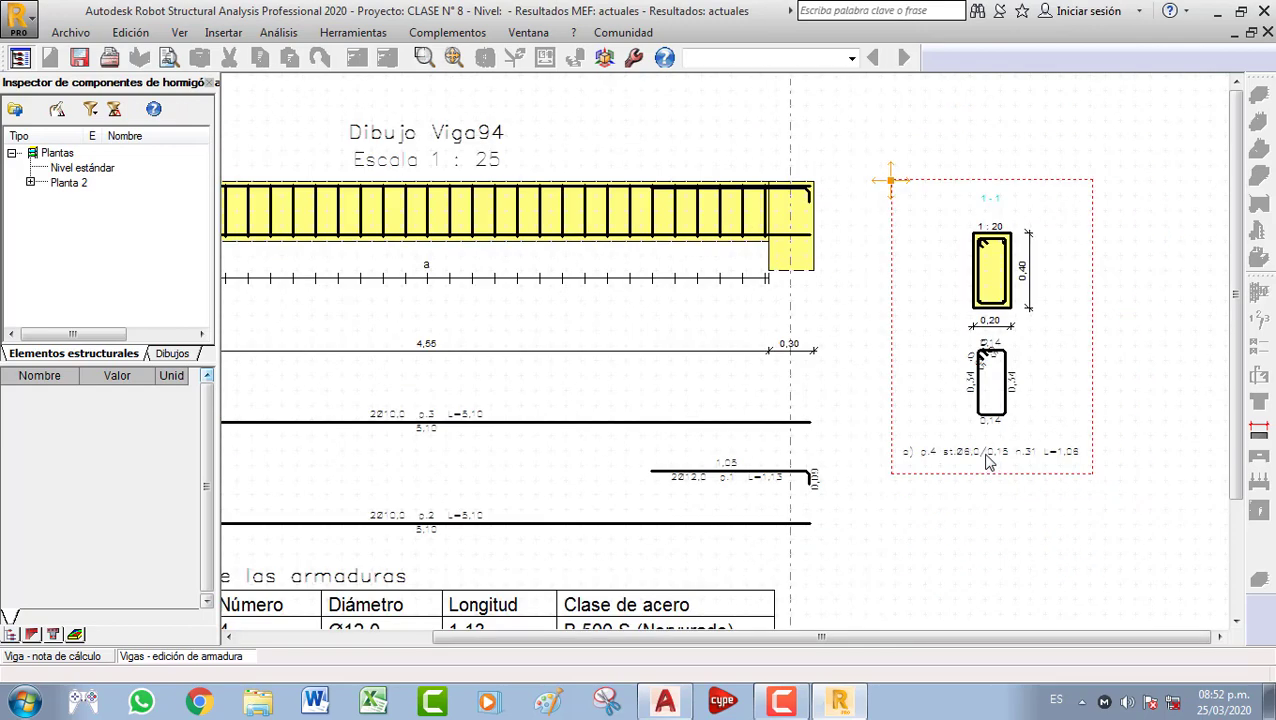
scroll(988, 460, "down", 2)
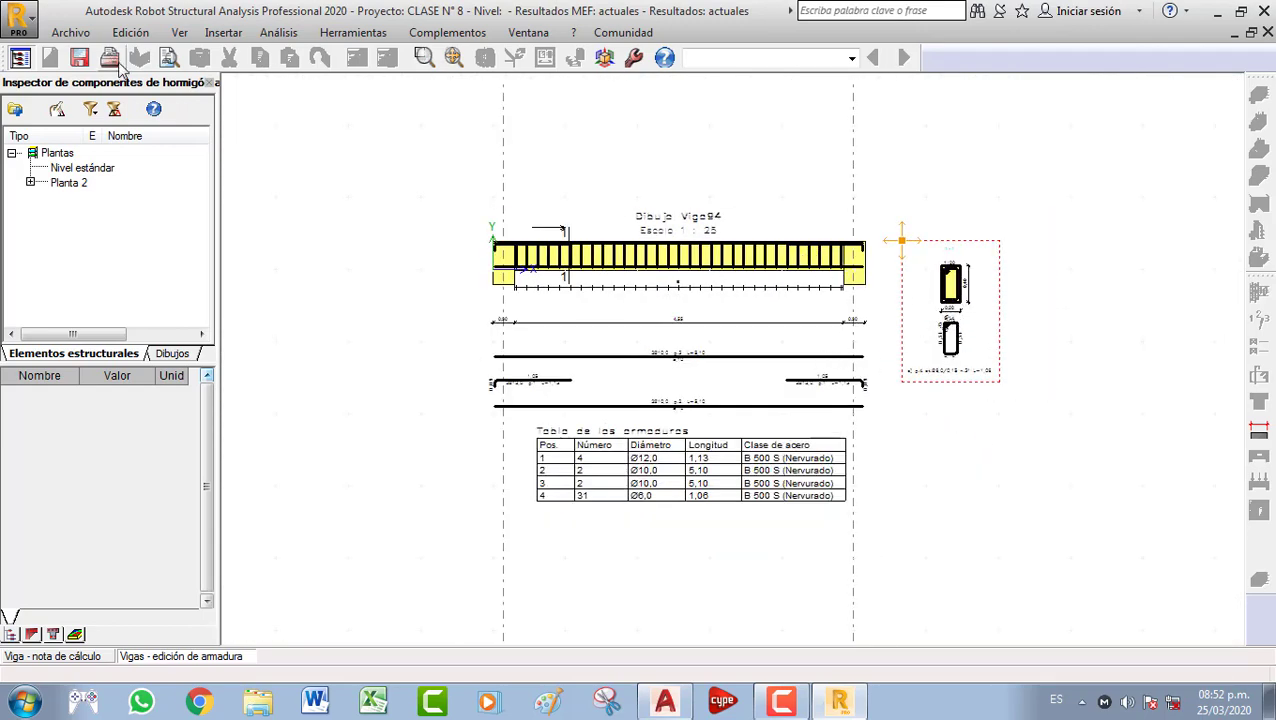
Export the reinforcement drawing to the Desktop as a RealDWG 2007 file named VIGA PLANO
left_click(70, 33)
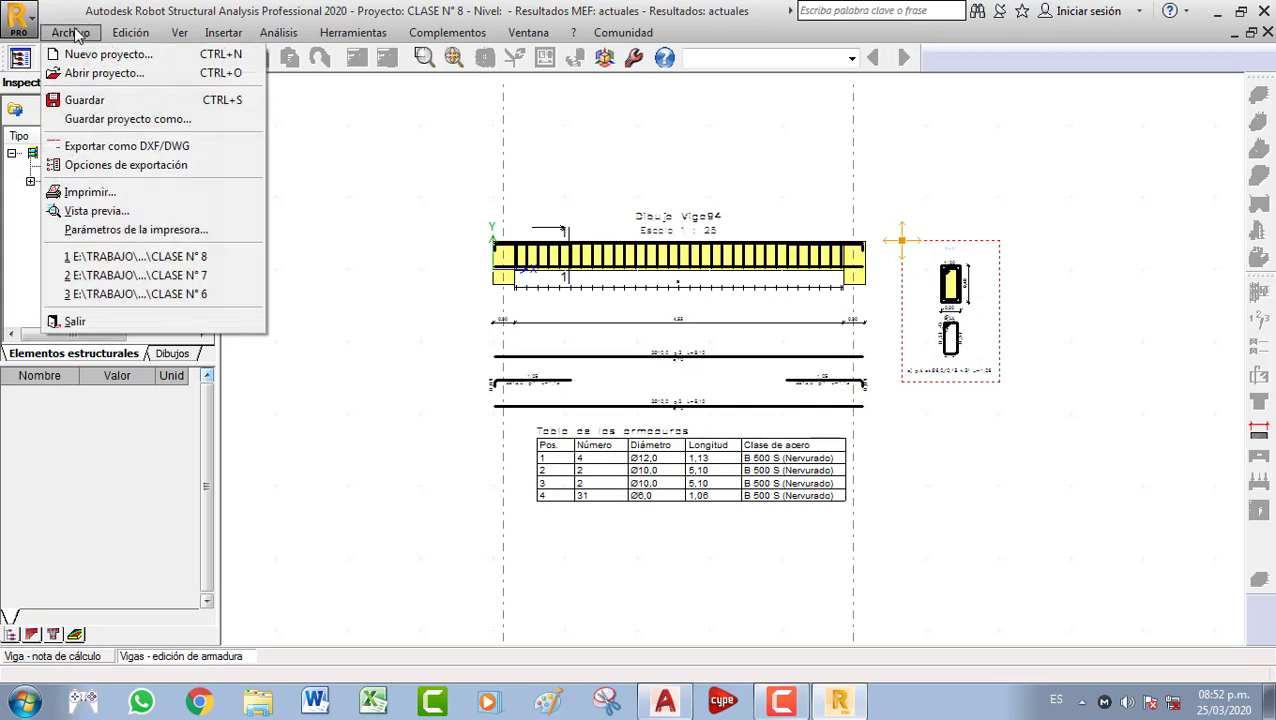
left_click(163, 147)
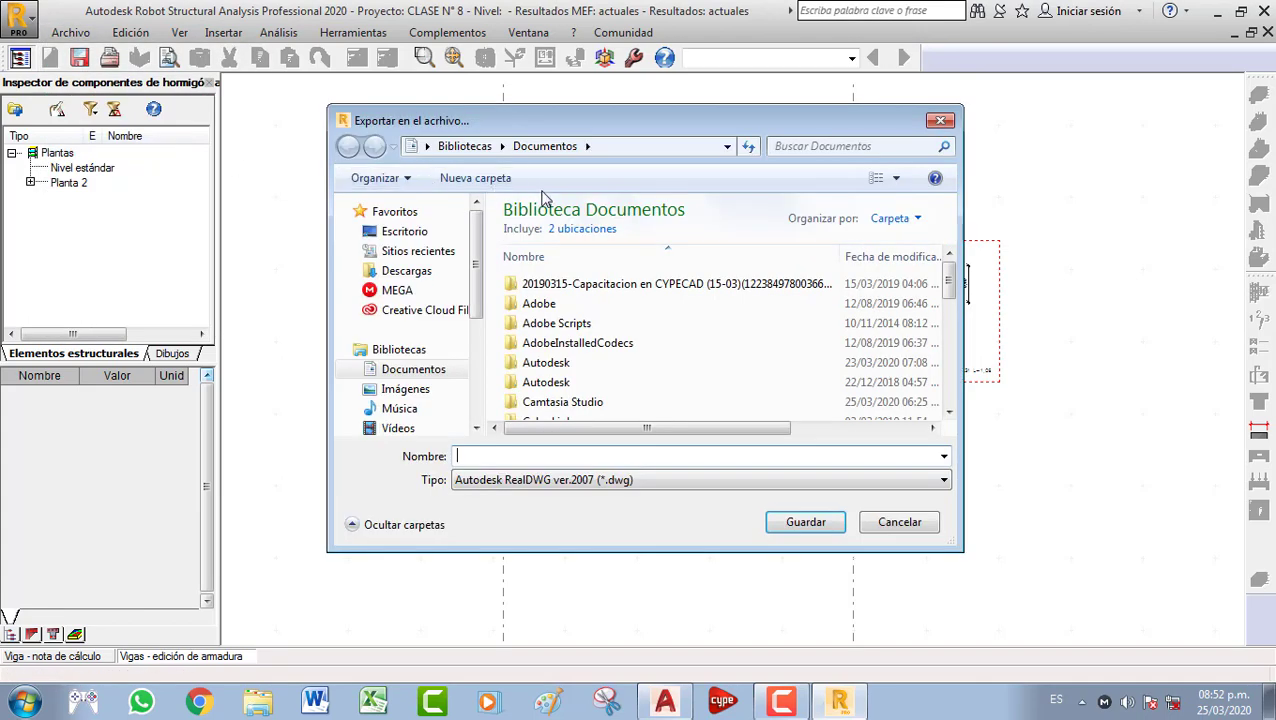
left_click(404, 231)
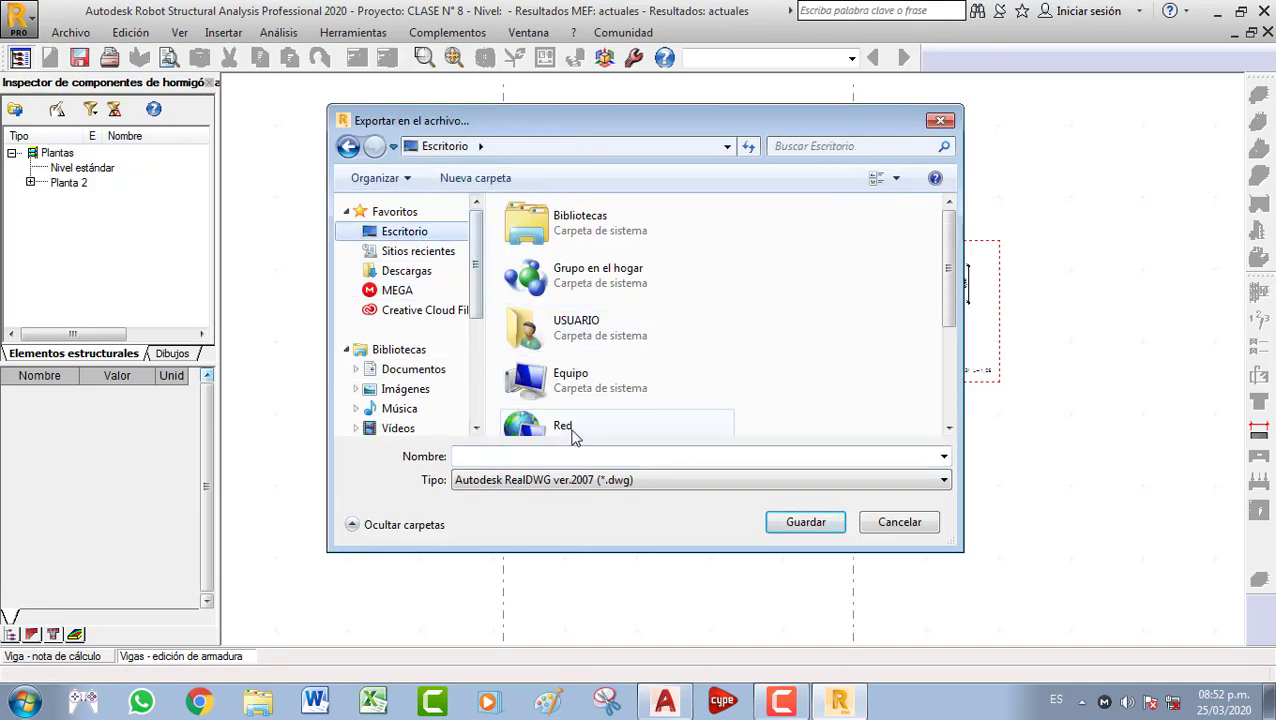
left_click_drag(951, 317, 963, 411)
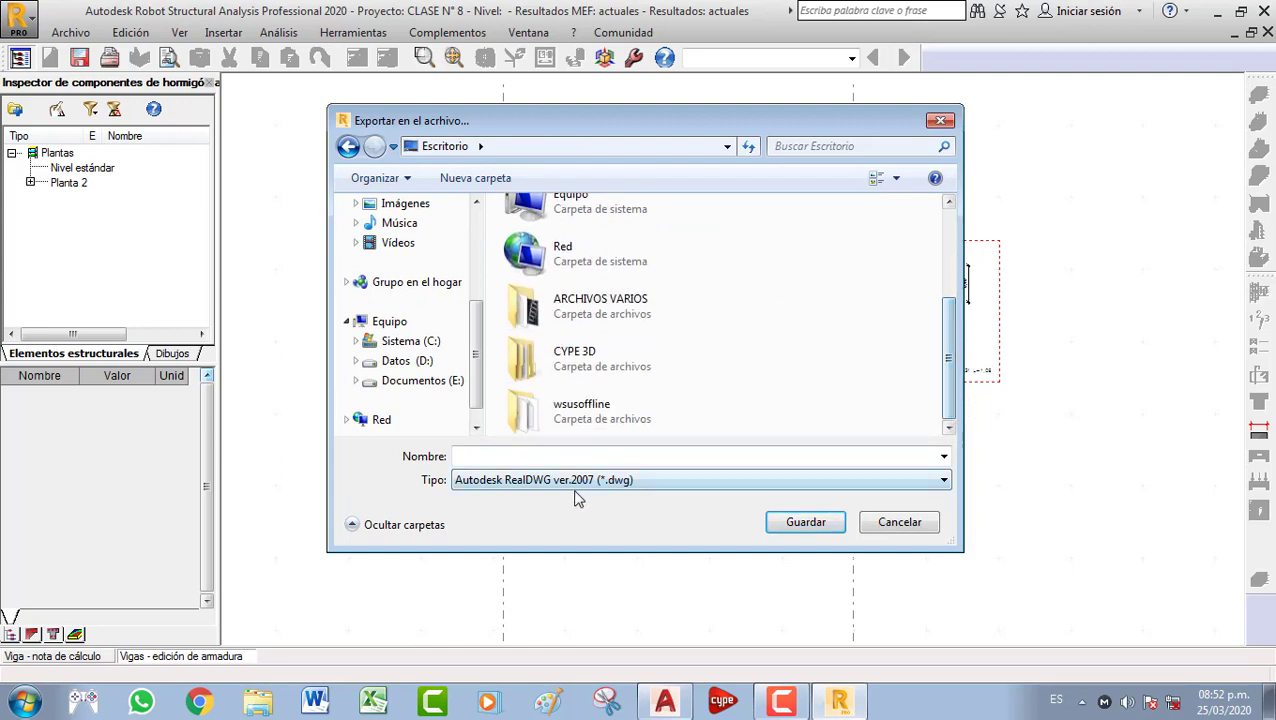
left_click(594, 457)
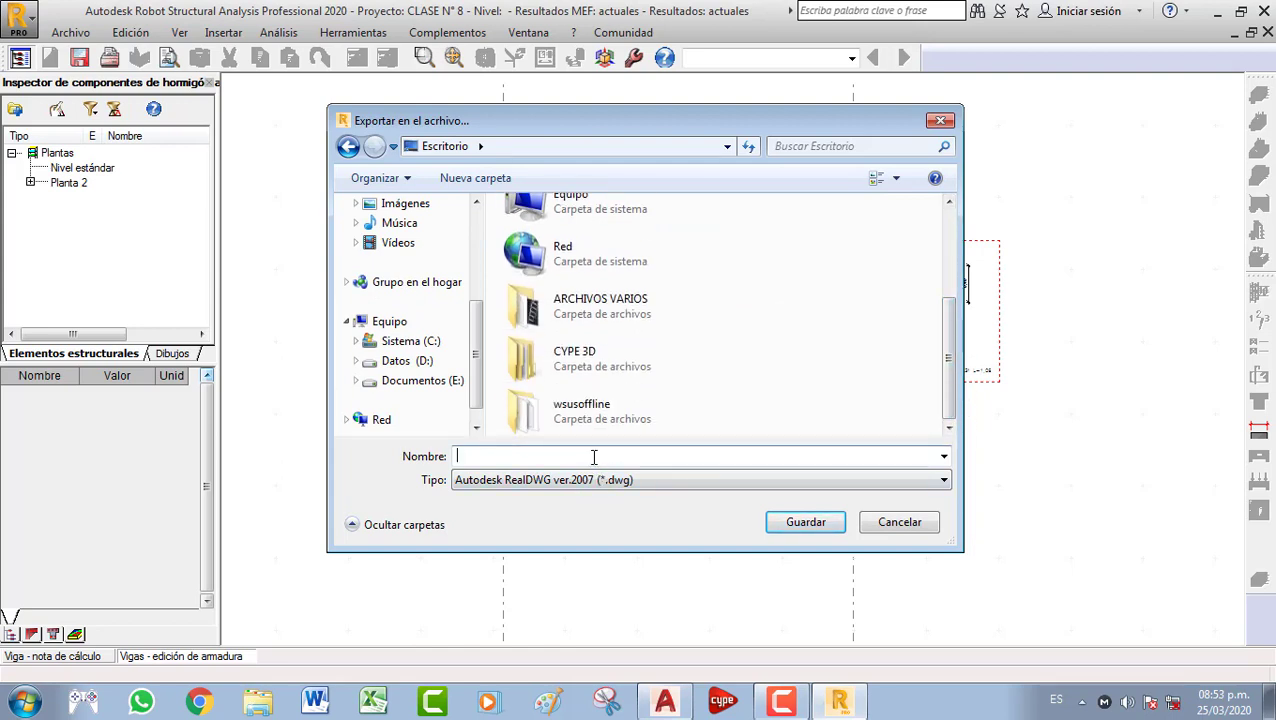
type("VIGA")
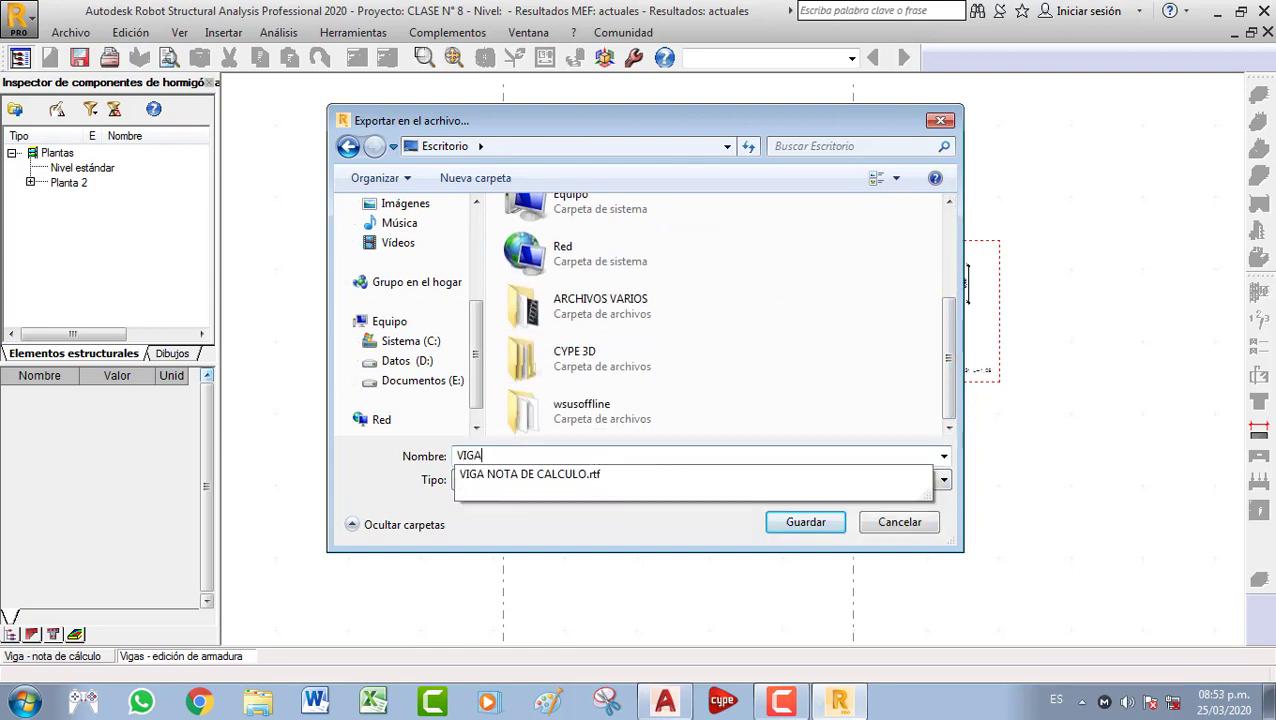
type(" PLANO")
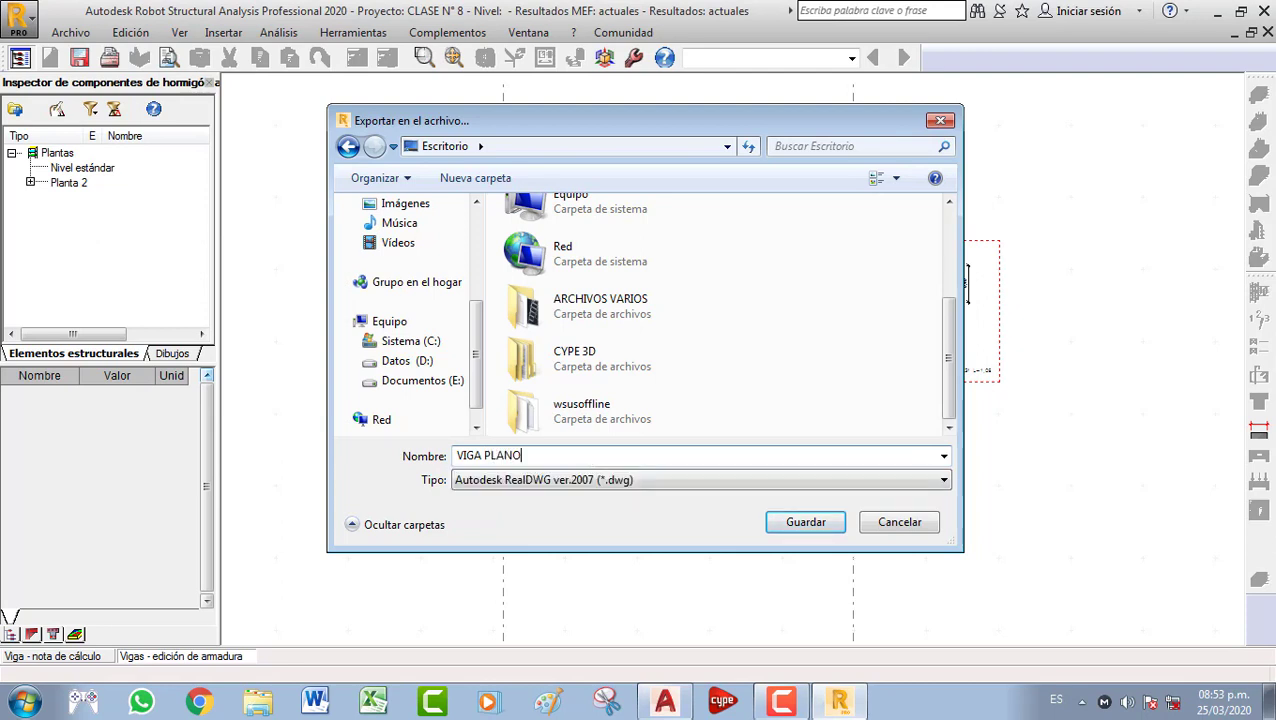
left_click(803, 528)
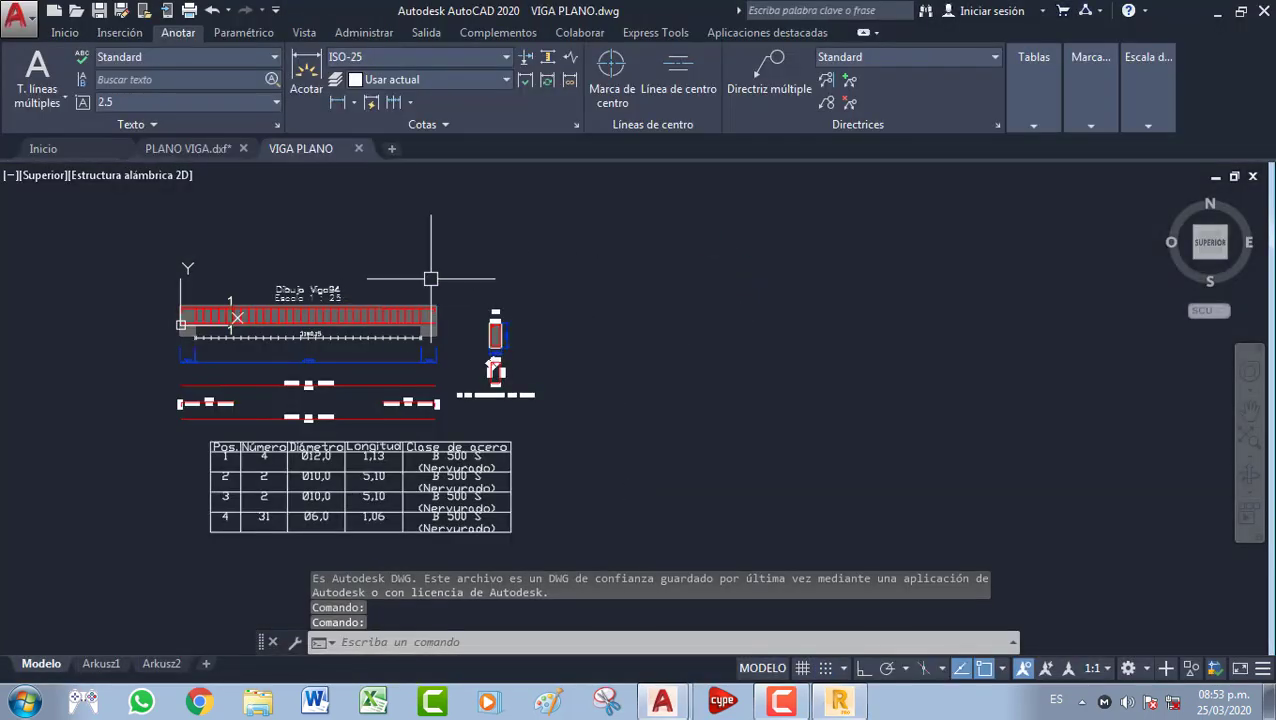
Examine the beam elevation and section 1-1 of the exported VIGA PLANO drawing in AutoCAD
scroll(232, 313, "up", 4)
scroll(484, 295, "up", 3)
scroll(718, 347, "down", 6)
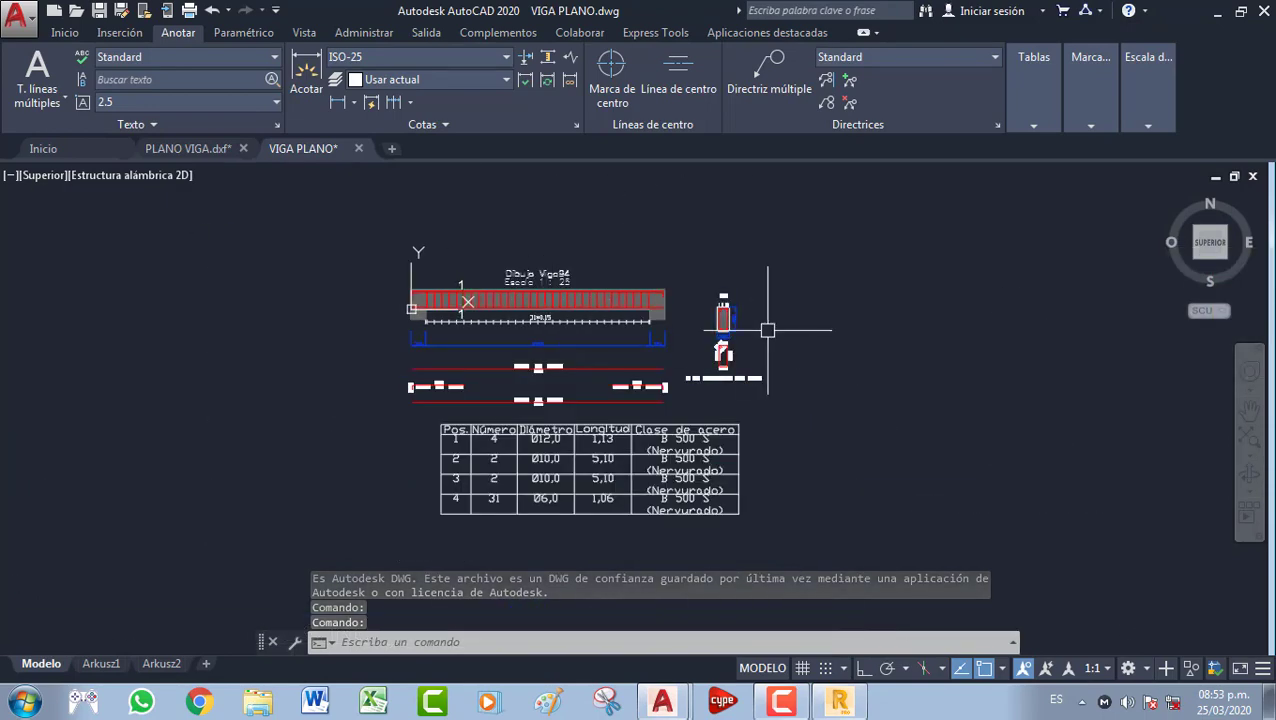
scroll(750, 322, "up", 4)
left_click(750, 322)
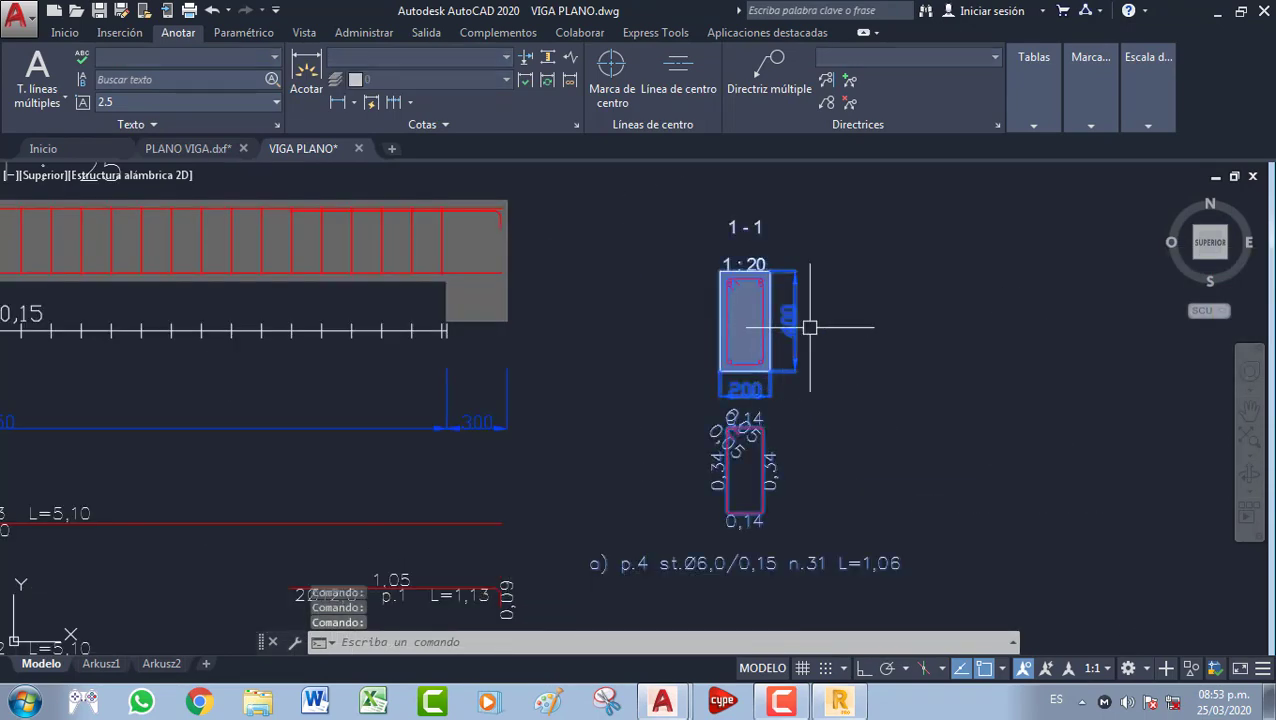
scroll(812, 330, "down", 5)
Compare the earlier PLANO VIGA.dxf drawing with VIGA PLANO, returning to the latter's section detail
left_click(193, 148)
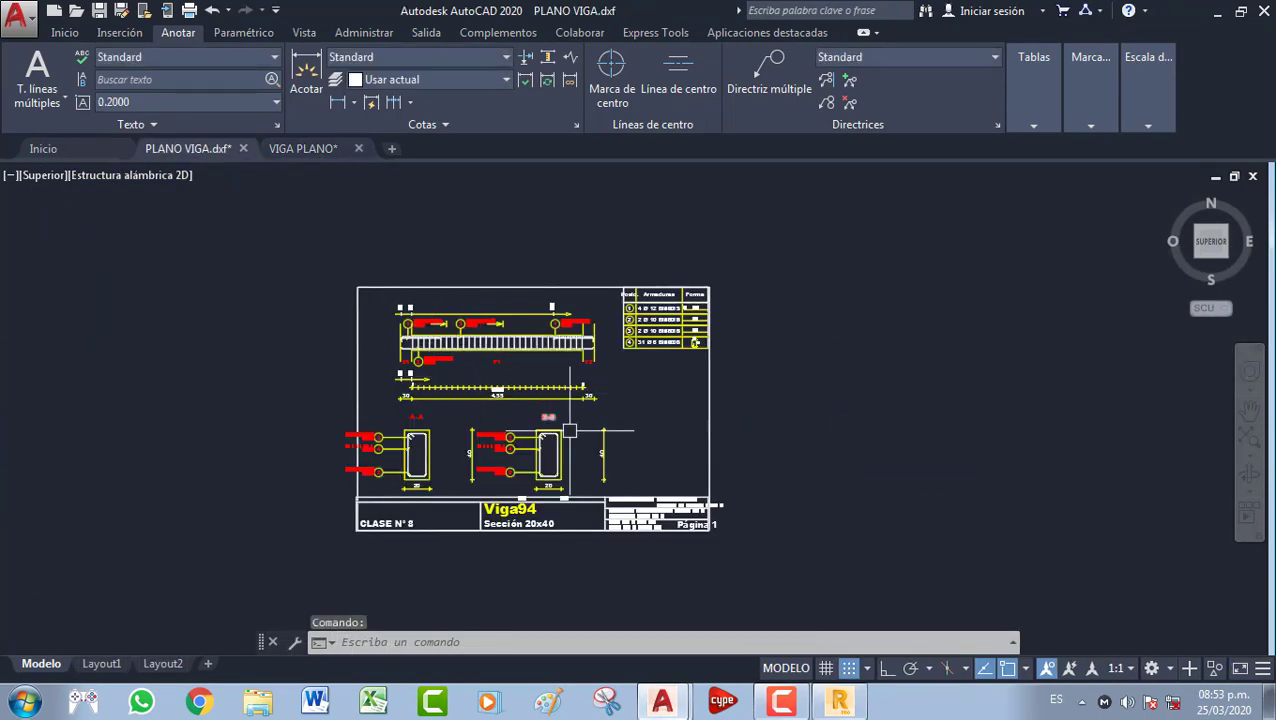
scroll(551, 450, "up", 2)
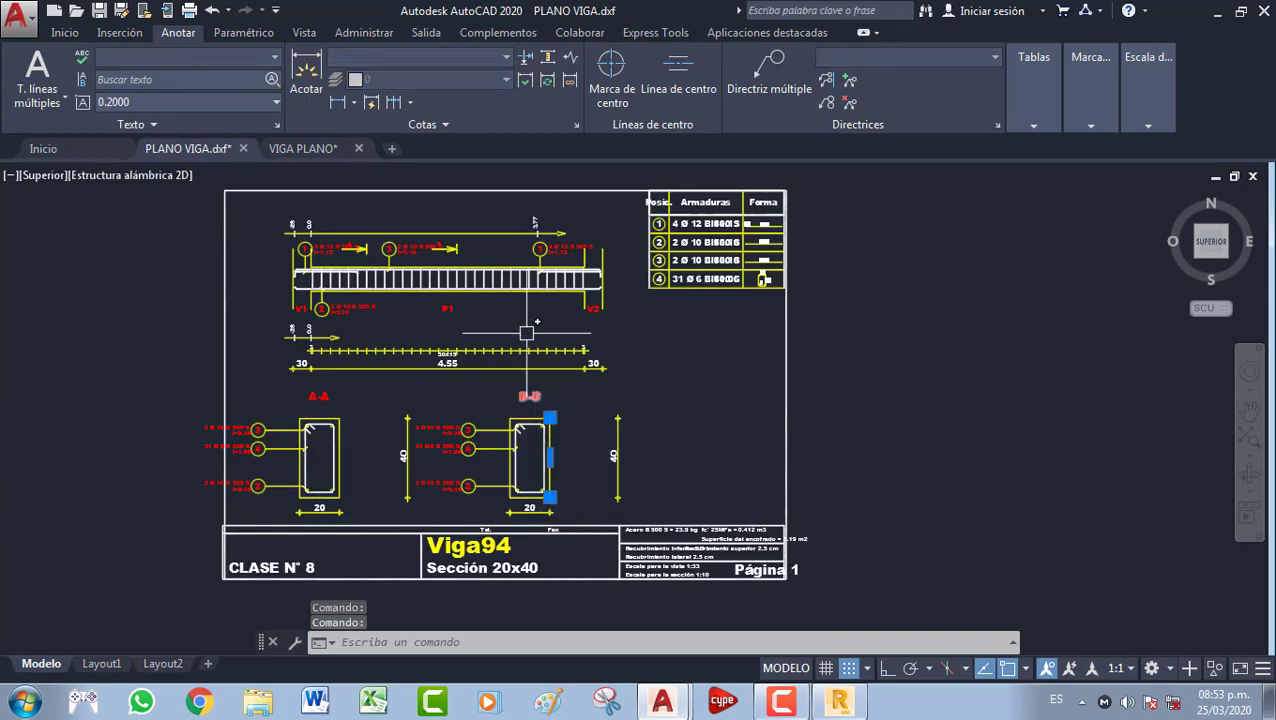
key("Escape")
left_click(320, 147)
scroll(722, 347, "up", 5)
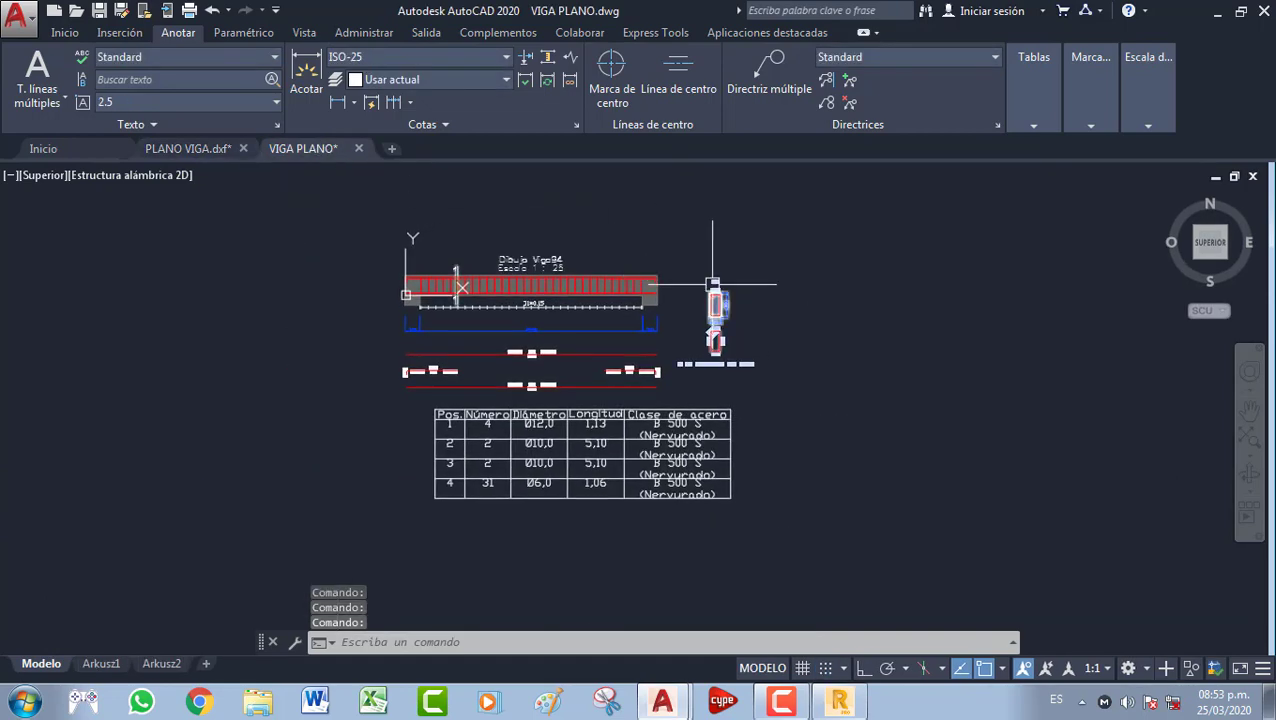
key("Escape")
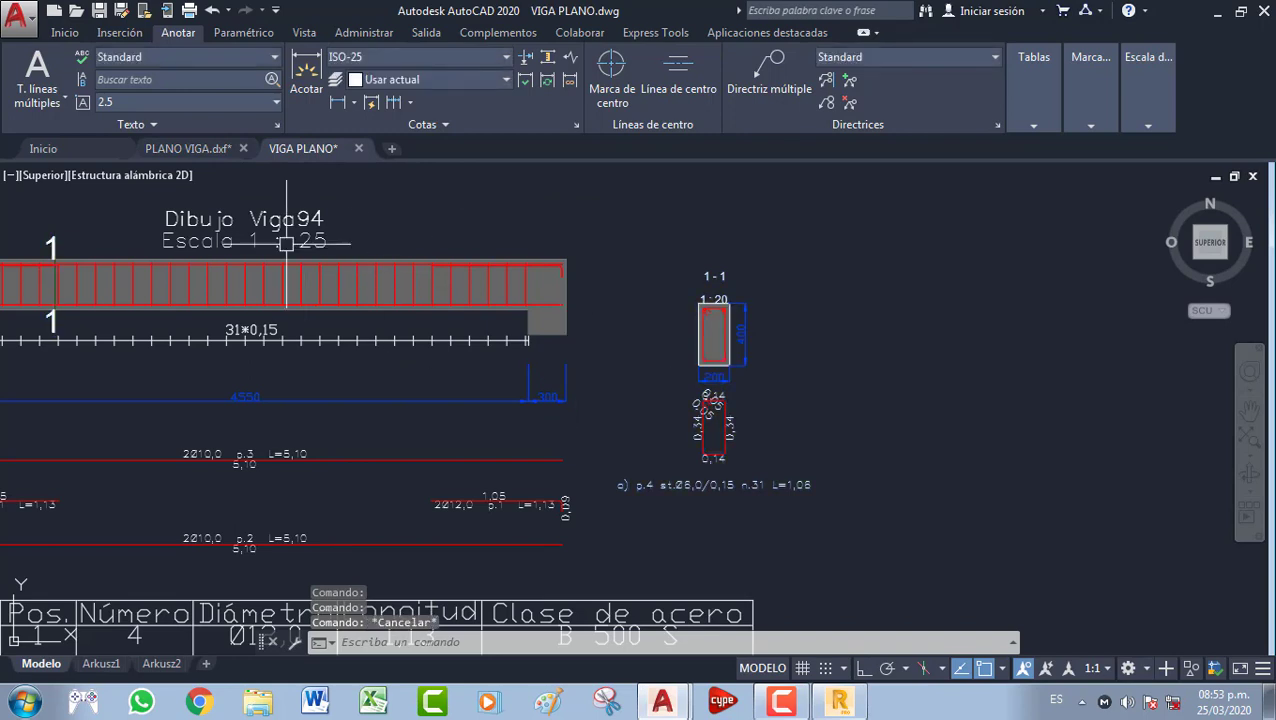
Change the Standard text style's font to Arial Black and apply it to the VIGA PLANO drawing
left_click(300, 210)
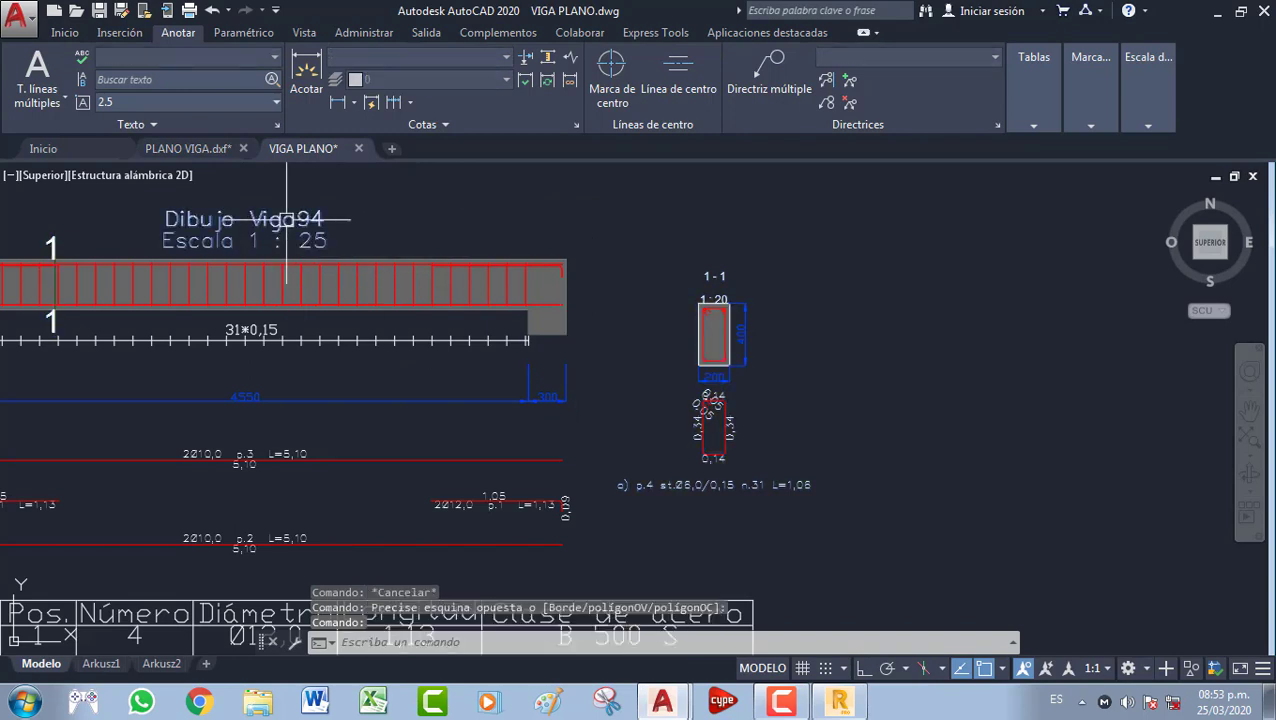
key("Escape")
left_click(277, 125)
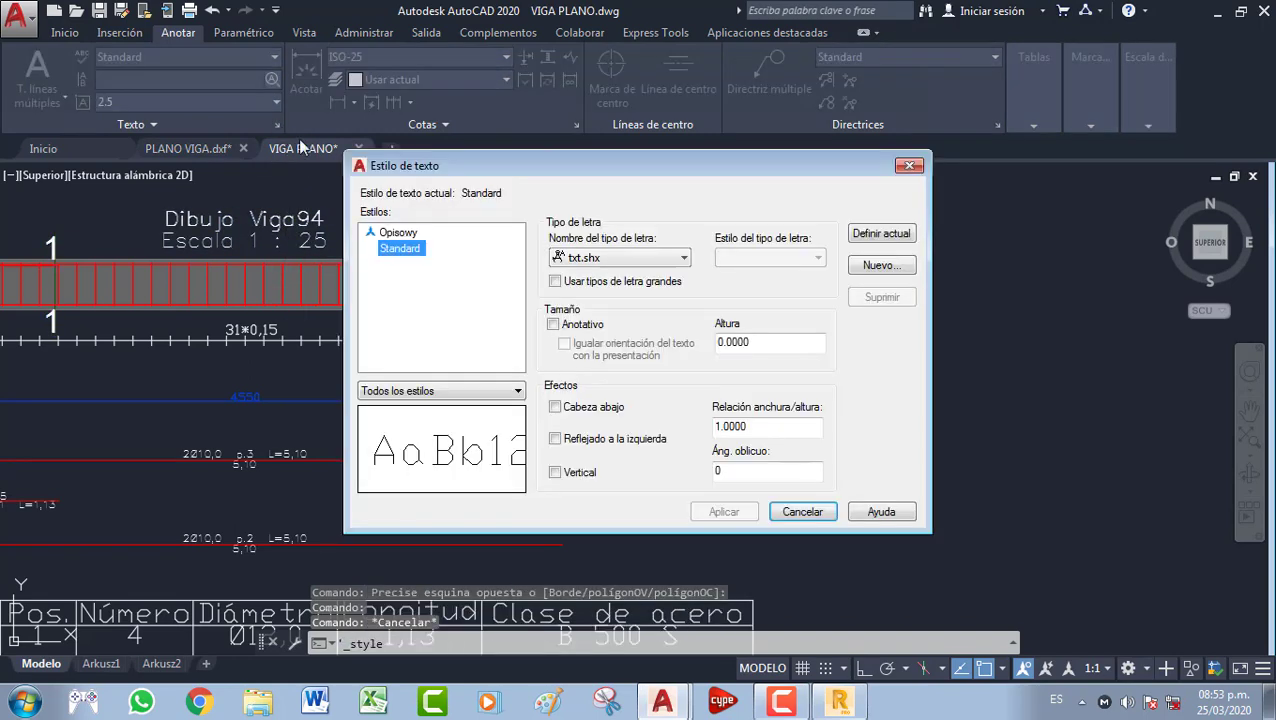
left_click(684, 258)
left_click_drag(748, 505, 751, 322)
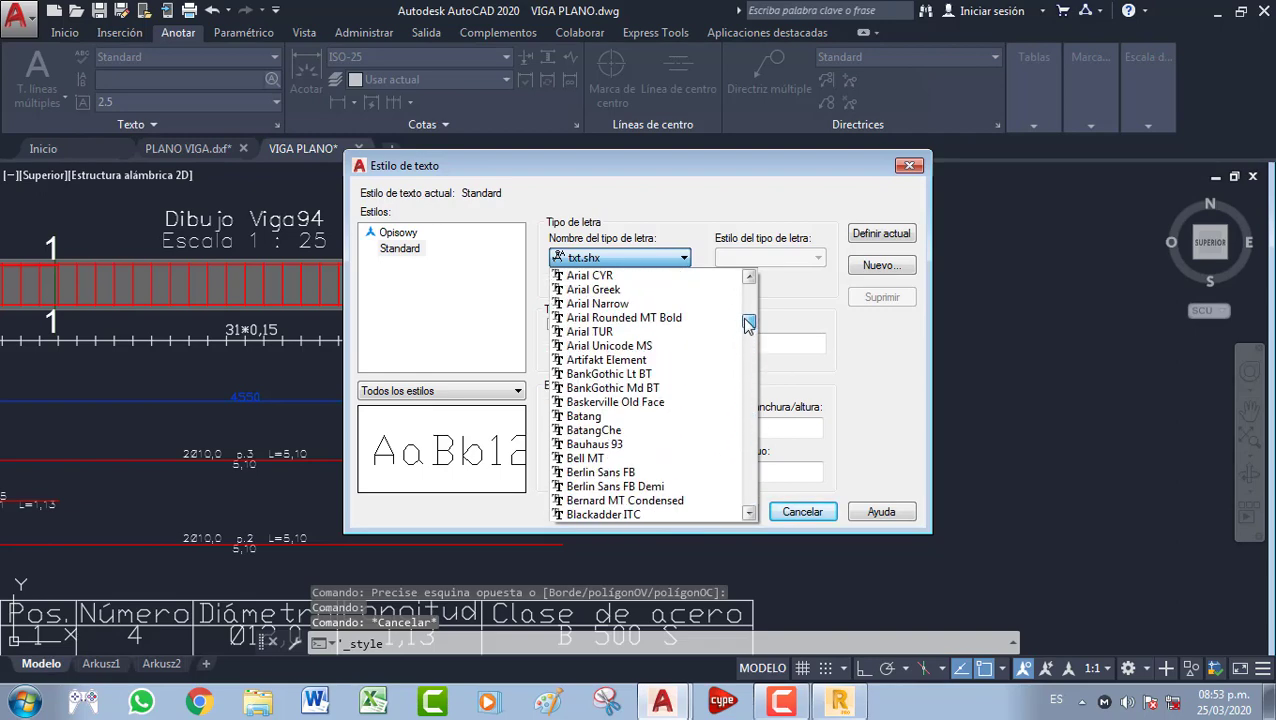
scroll(610, 298, "up", 1)
scroll(620, 310, "up", 1)
left_click(635, 327)
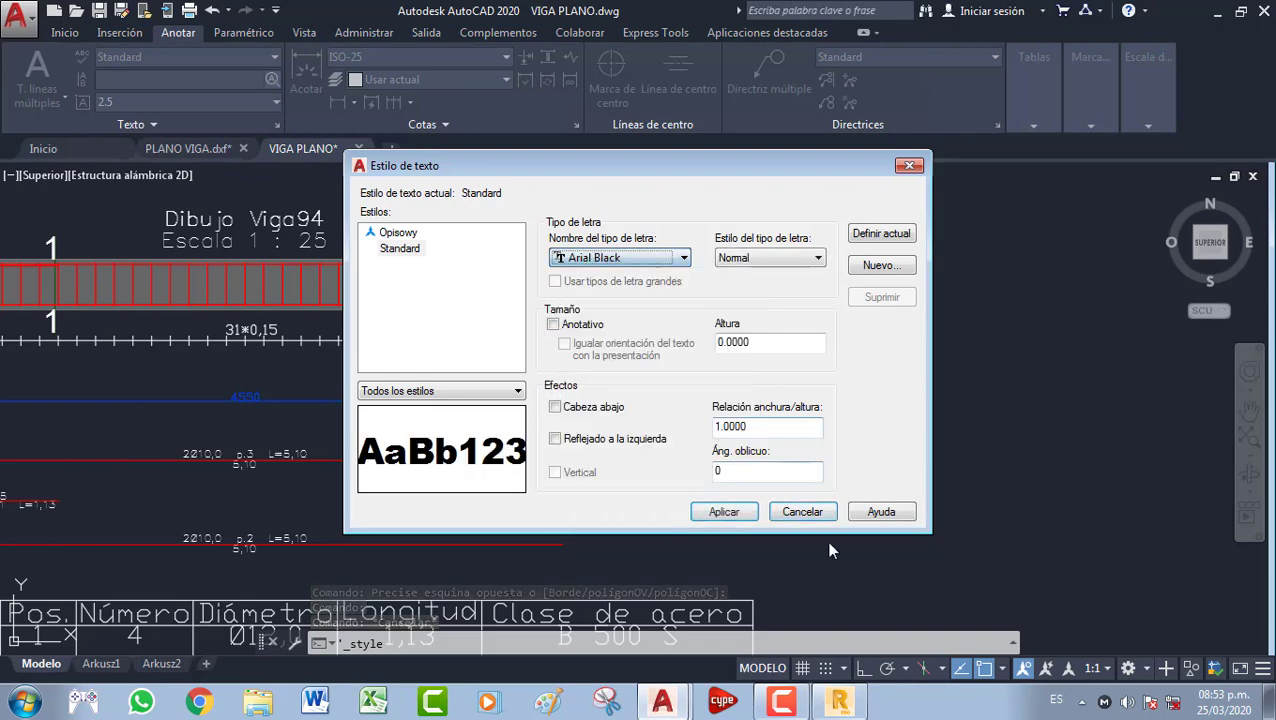
left_click(733, 512)
left_click(803, 512)
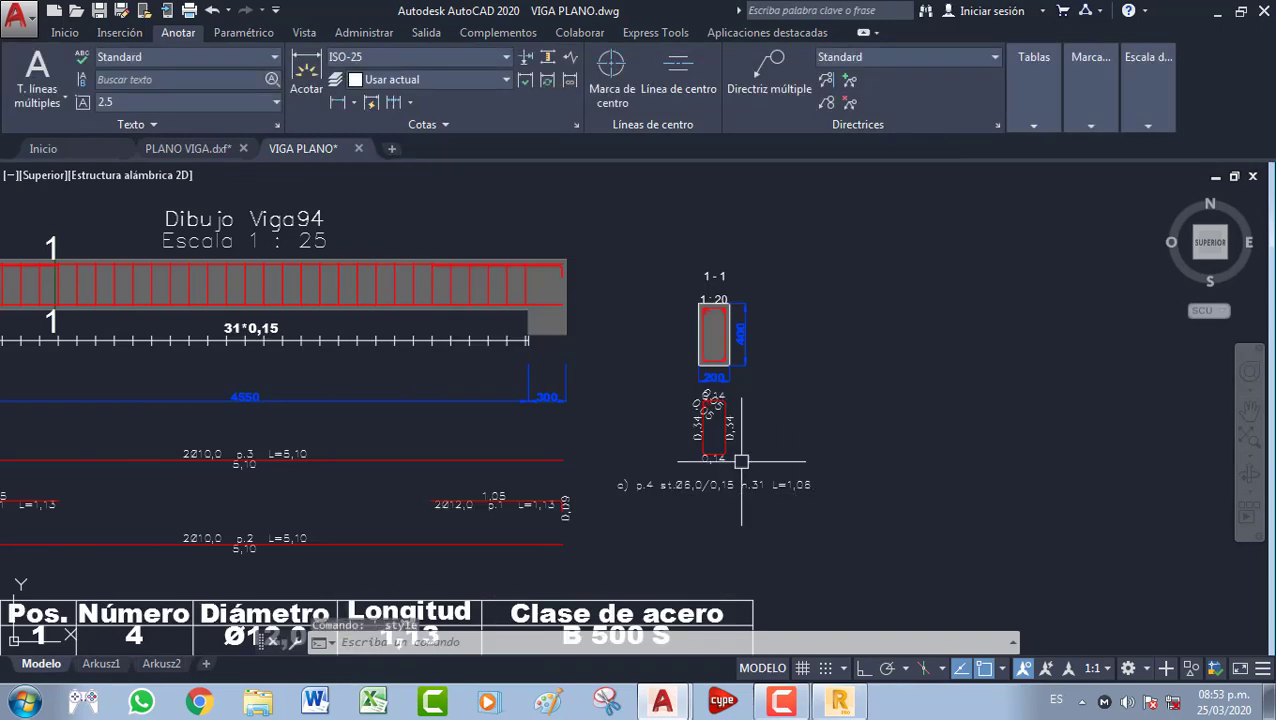
Select the "Dibujo Viga94" title and open the 3D_RNF block definition in the block editor
scroll(500, 340, "down", 2)
scroll(490, 339, "up", 4)
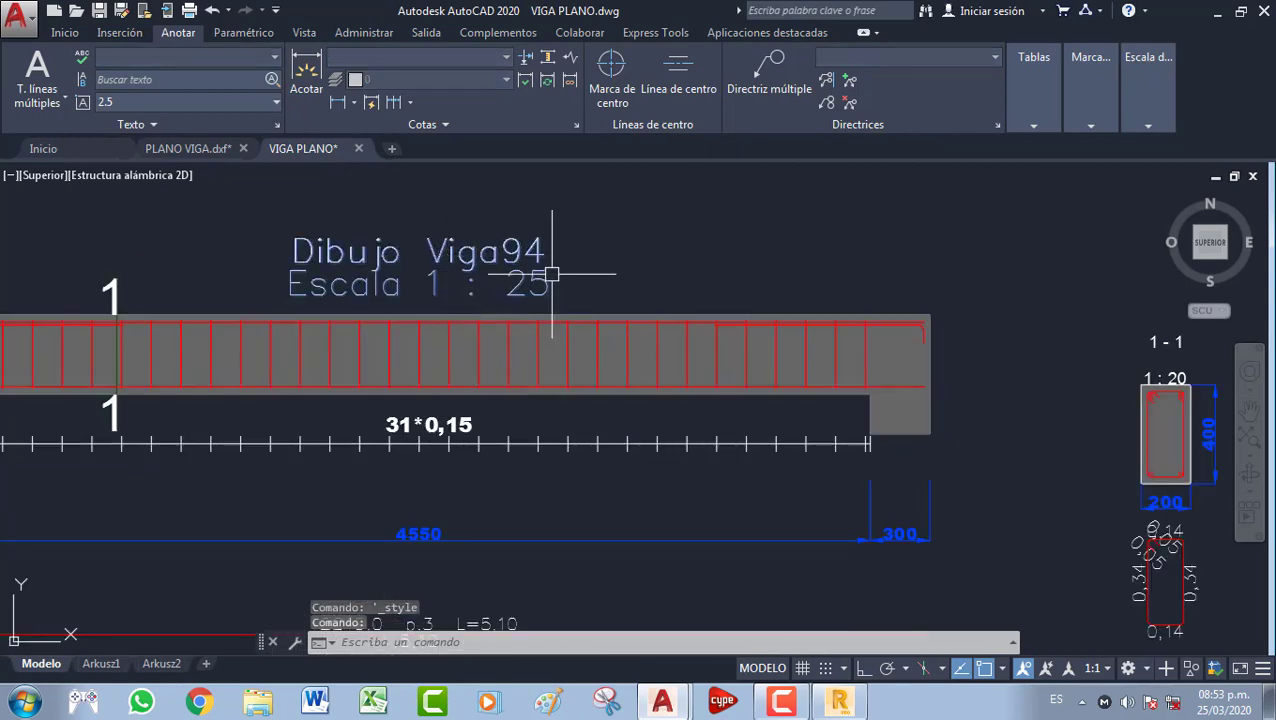
key("Escape")
scroll(597, 355, "down", 2)
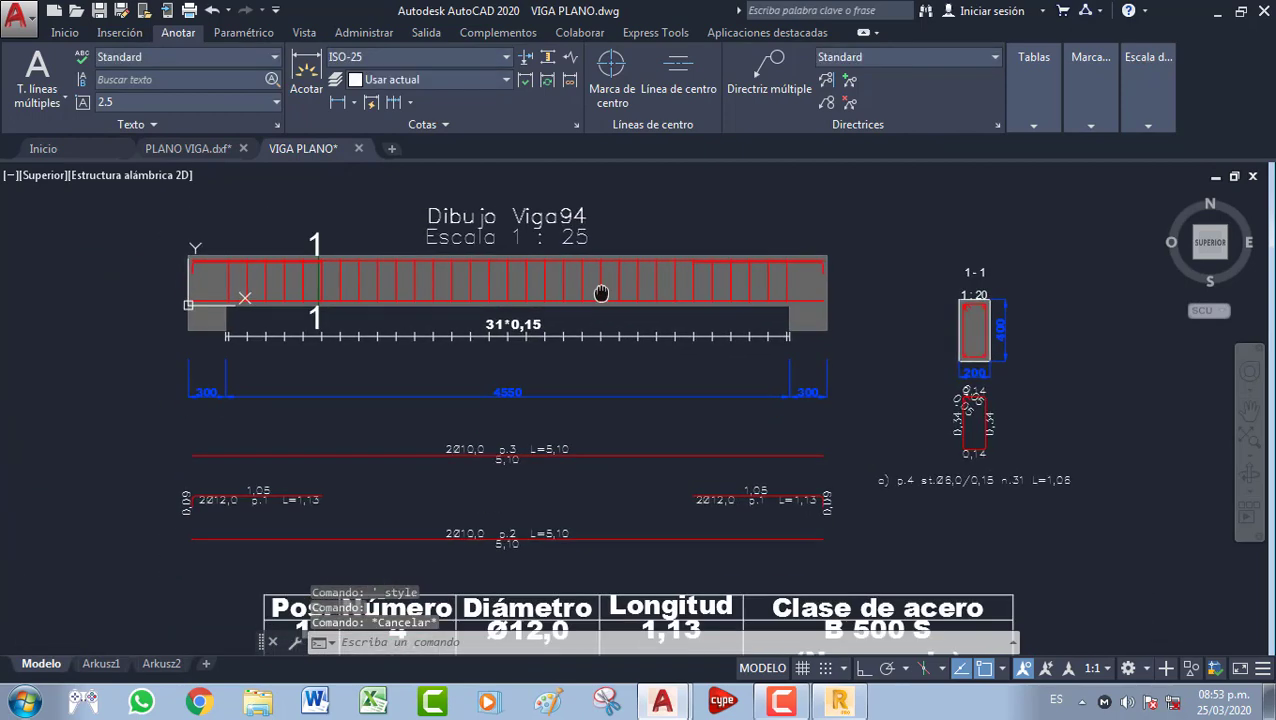
left_click(519, 307)
left_click(572, 308)
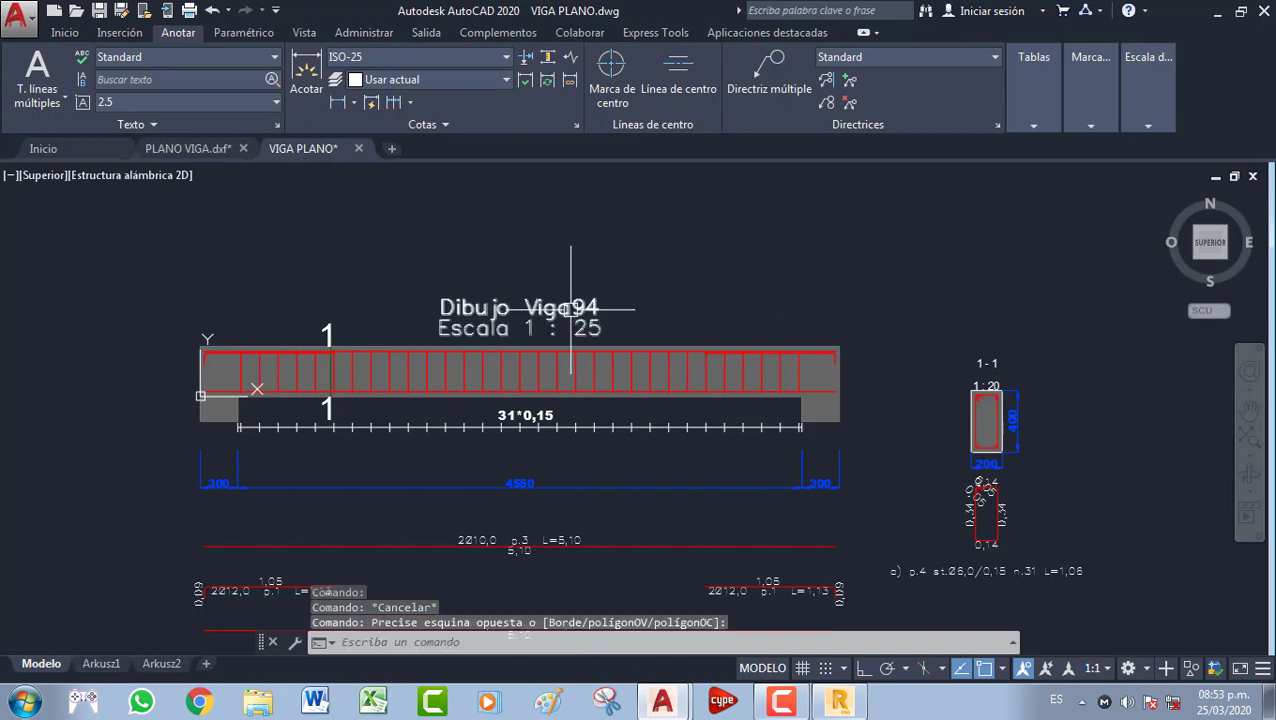
left_click(566, 308)
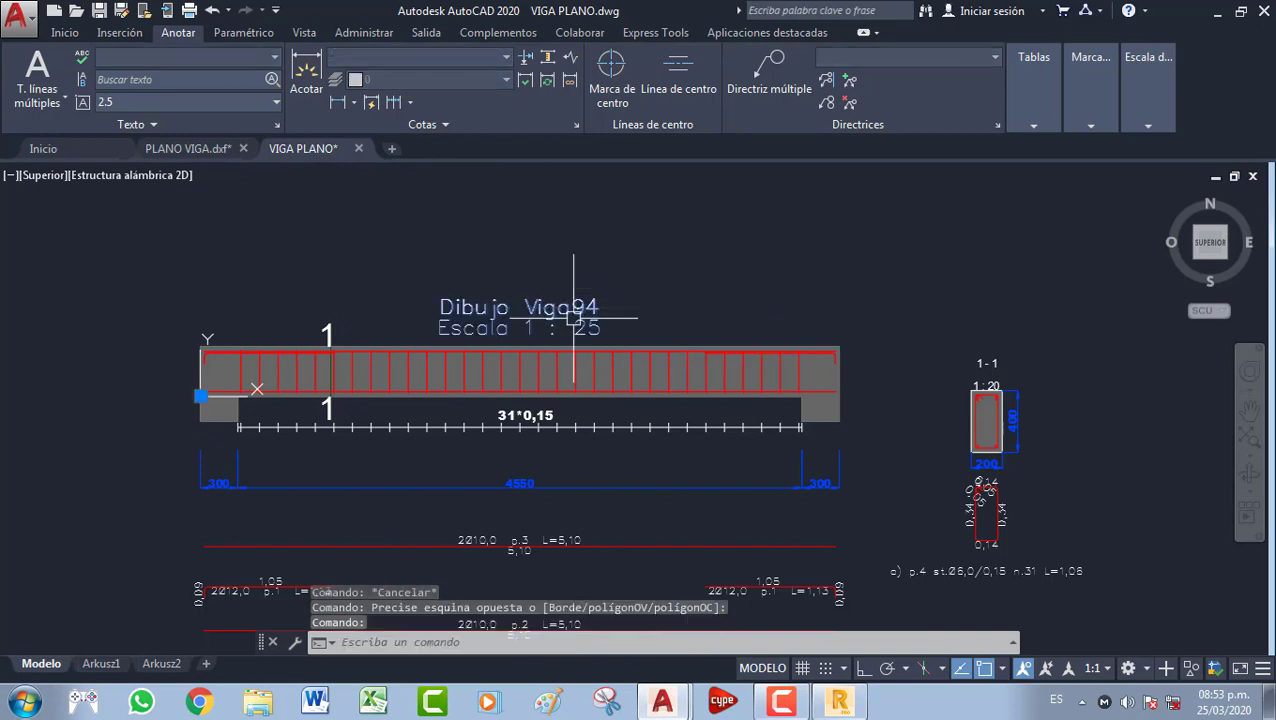
double_click(522, 284)
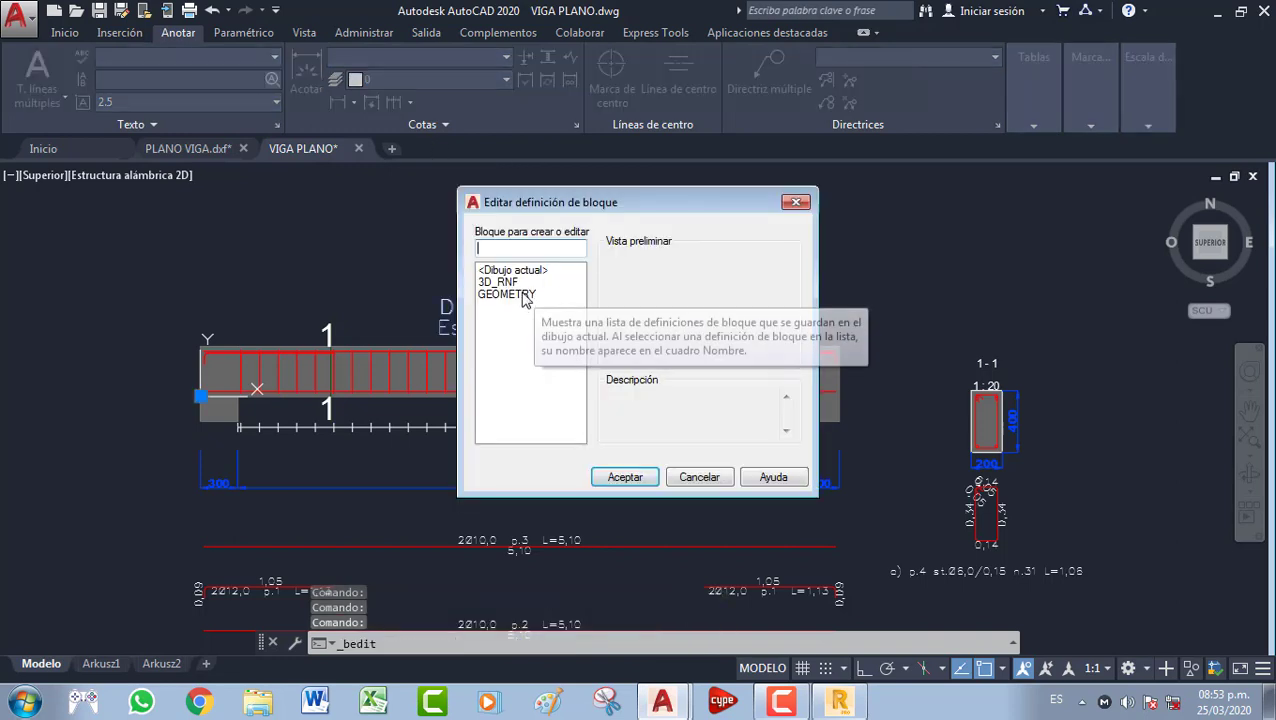
left_click(519, 297)
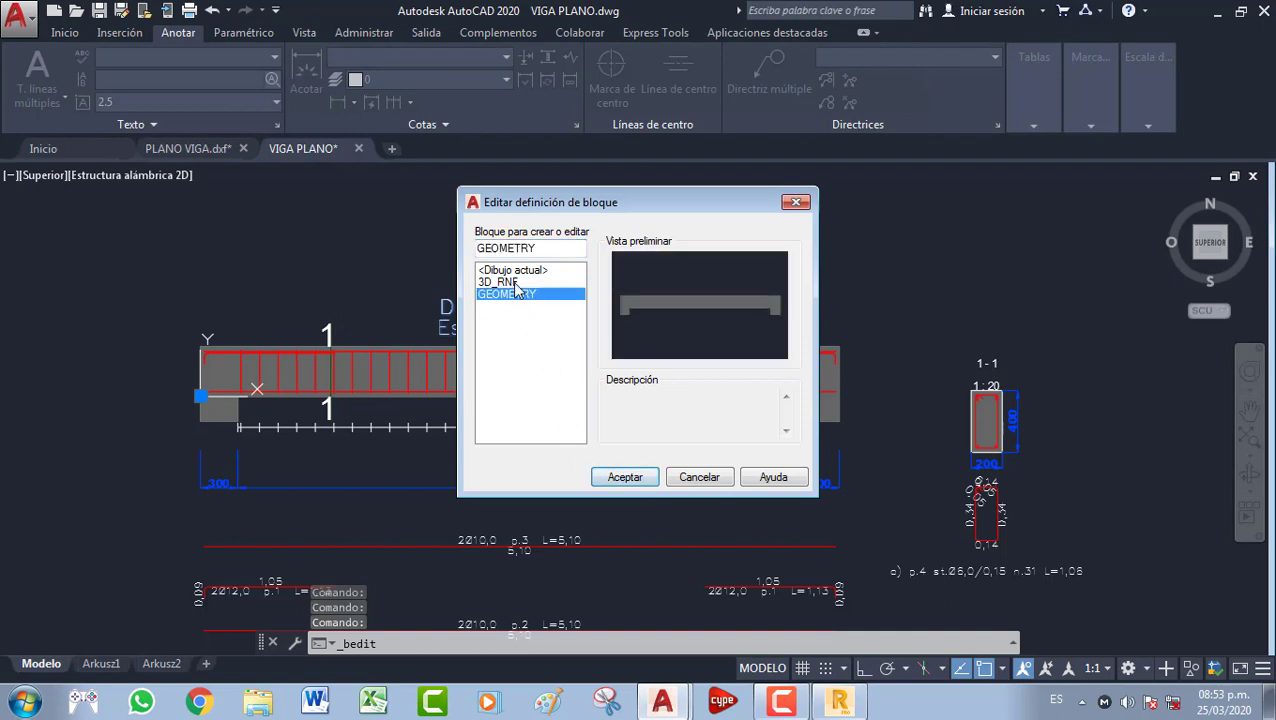
left_click(512, 283)
left_click(594, 477)
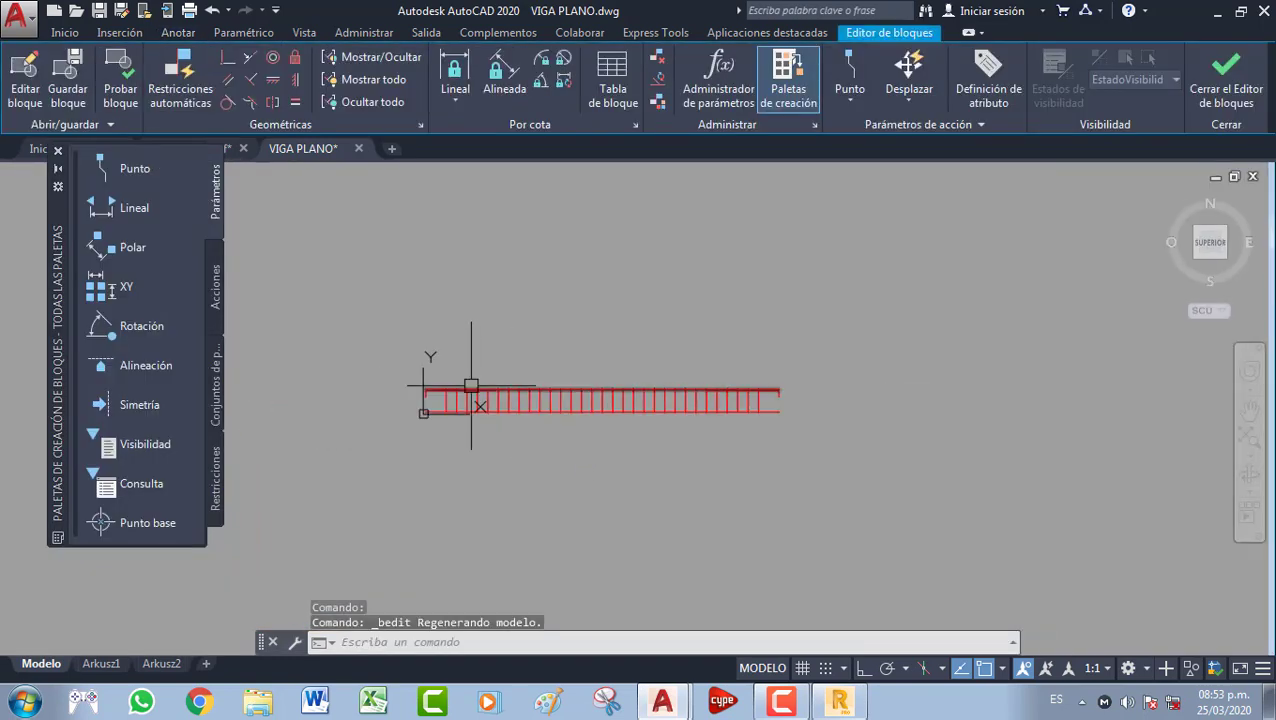
Close the block authoring palettes and leave the block editor without editing the block
left_click(57, 150)
left_click(1226, 80)
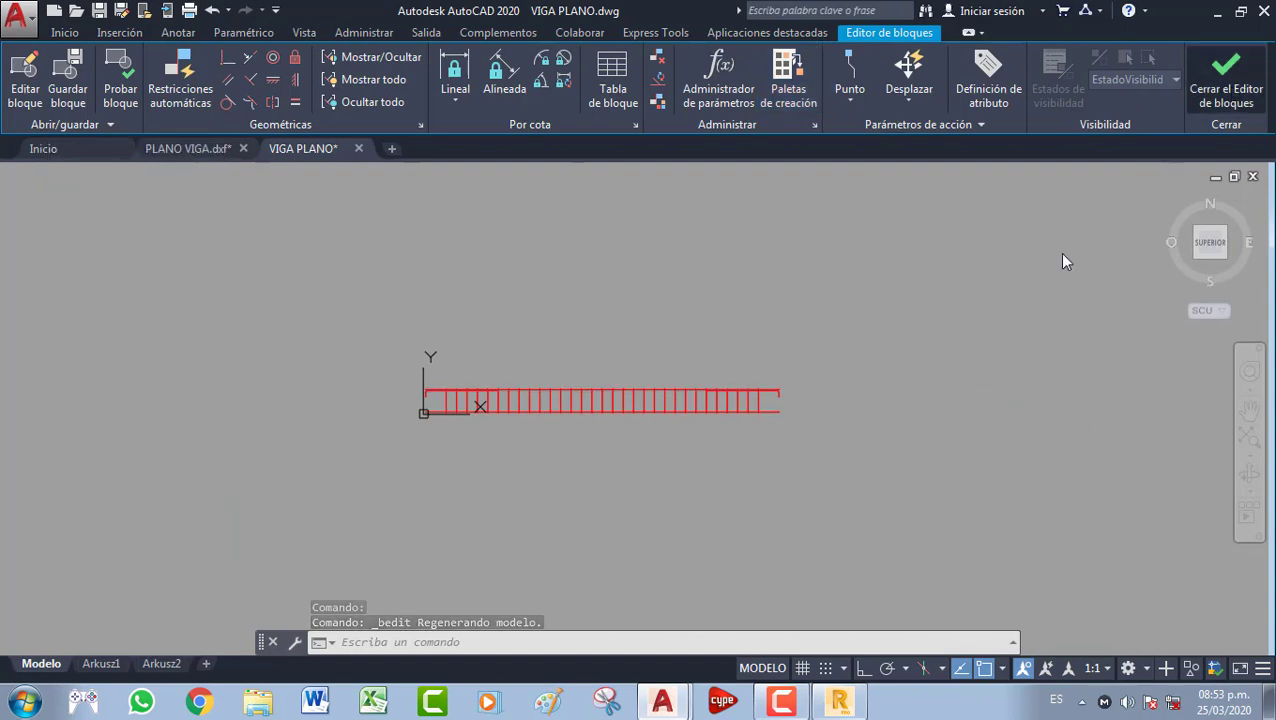
left_click(583, 368)
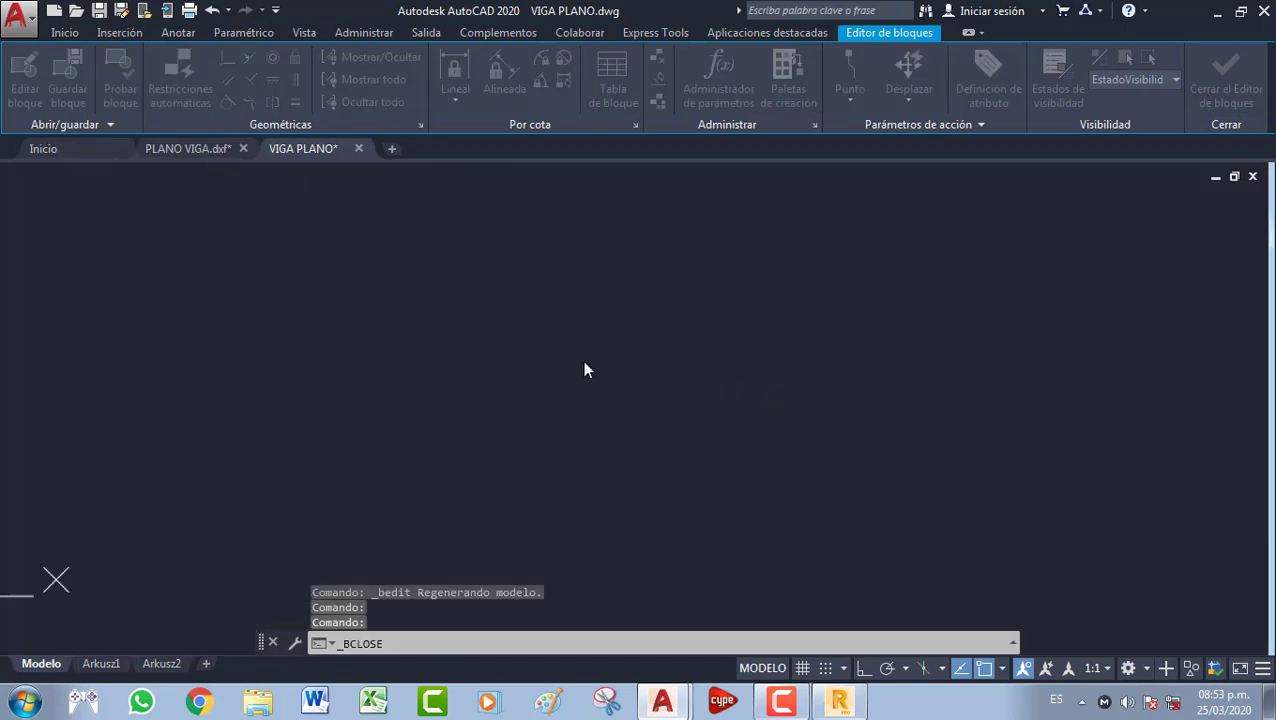
Explode the whole beam drawing, including the elevation, section 1-1 and bar table, into separate objects
scroll(727, 386, "down", 4)
left_click(795, 473)
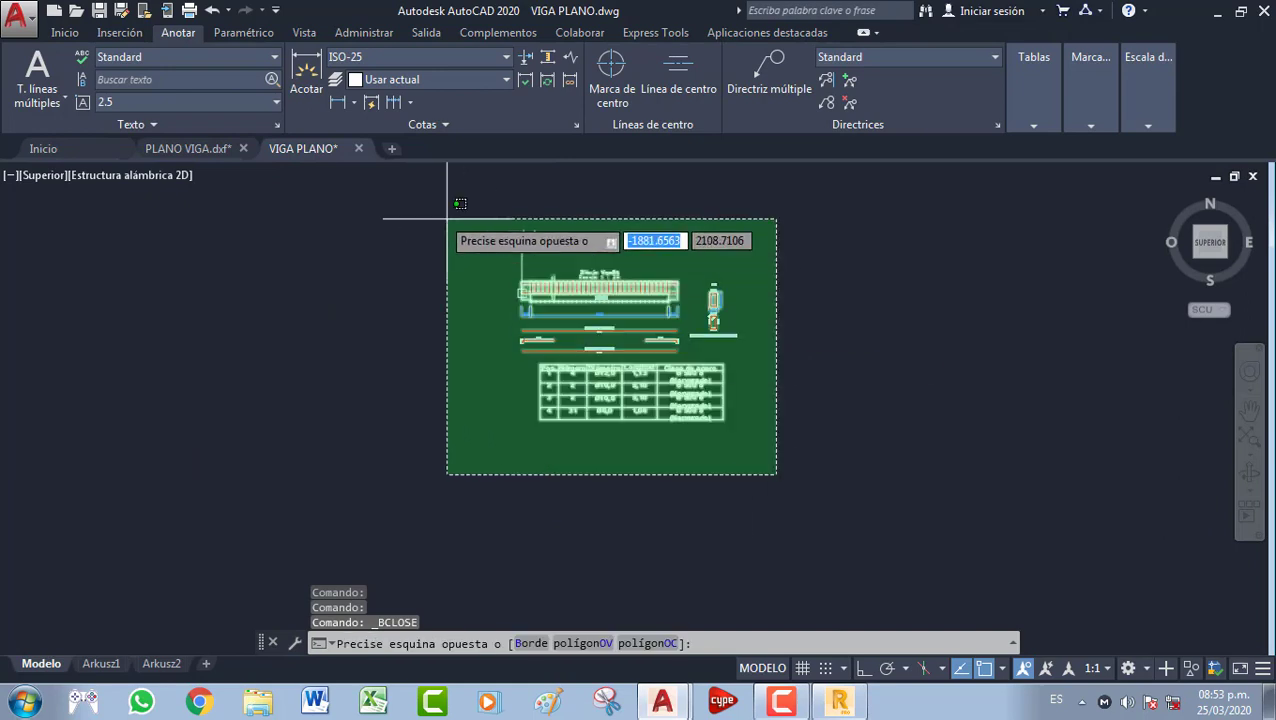
left_click(464, 211)
left_click(65, 32)
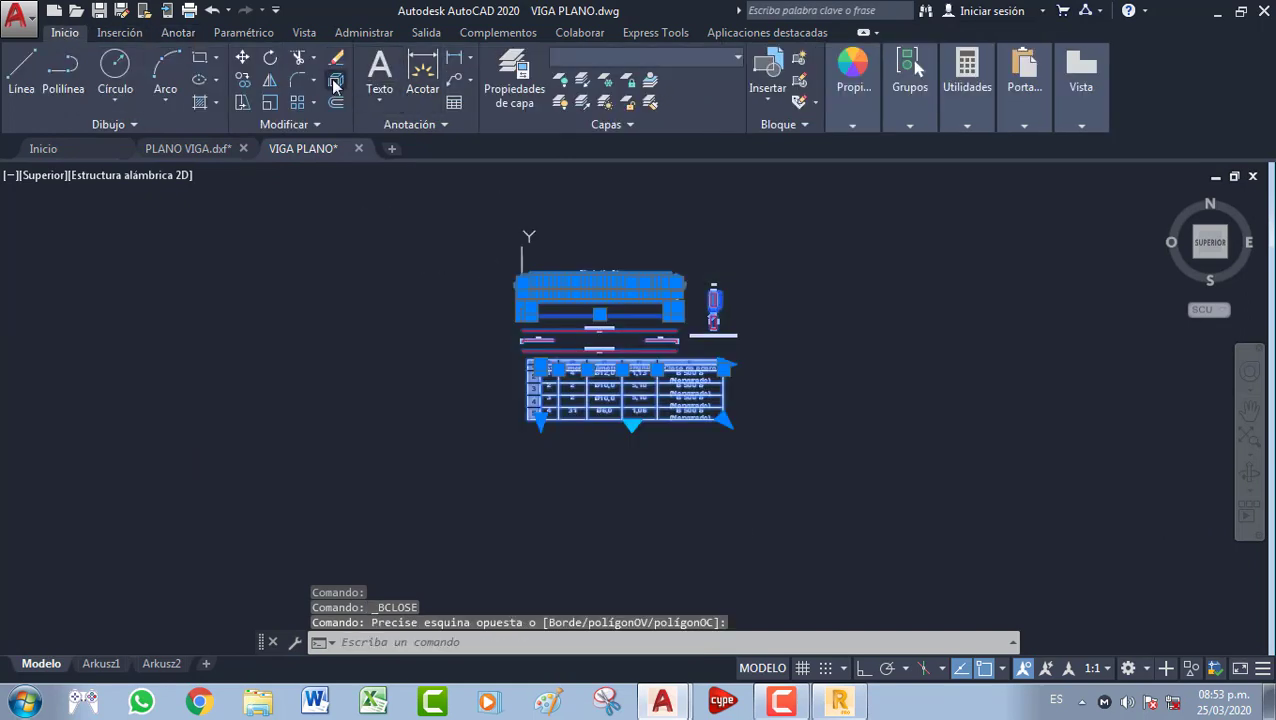
left_click(336, 80)
scroll(600, 283, "up", 2)
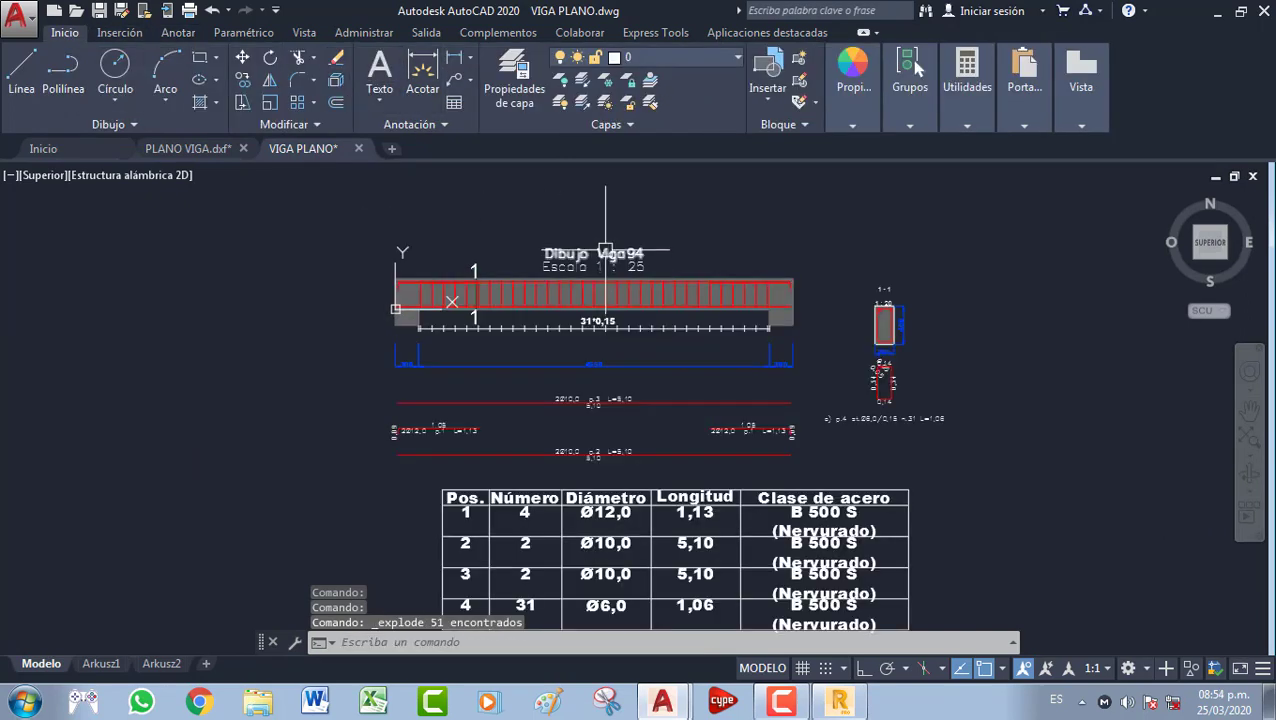
key("Escape")
Choose Arial Black again as the Standard text style's font and close the style settings
scroll(612, 255, "up", 4)
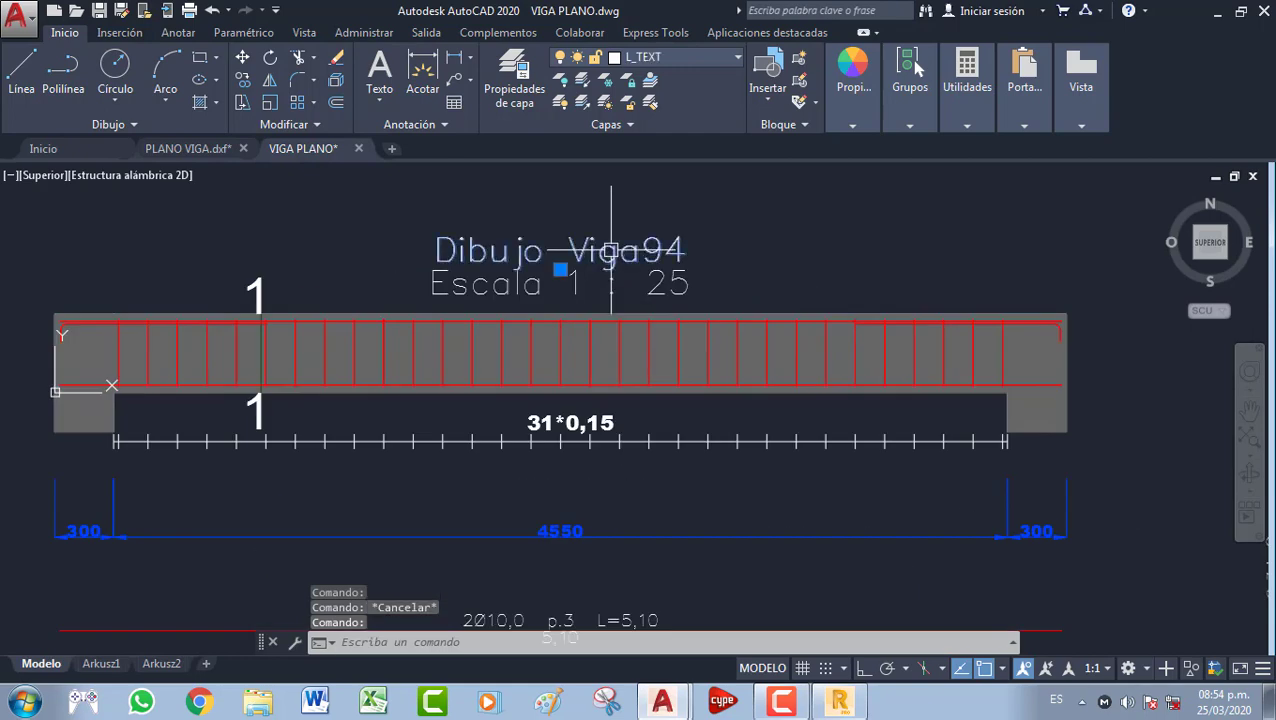
key("Escape")
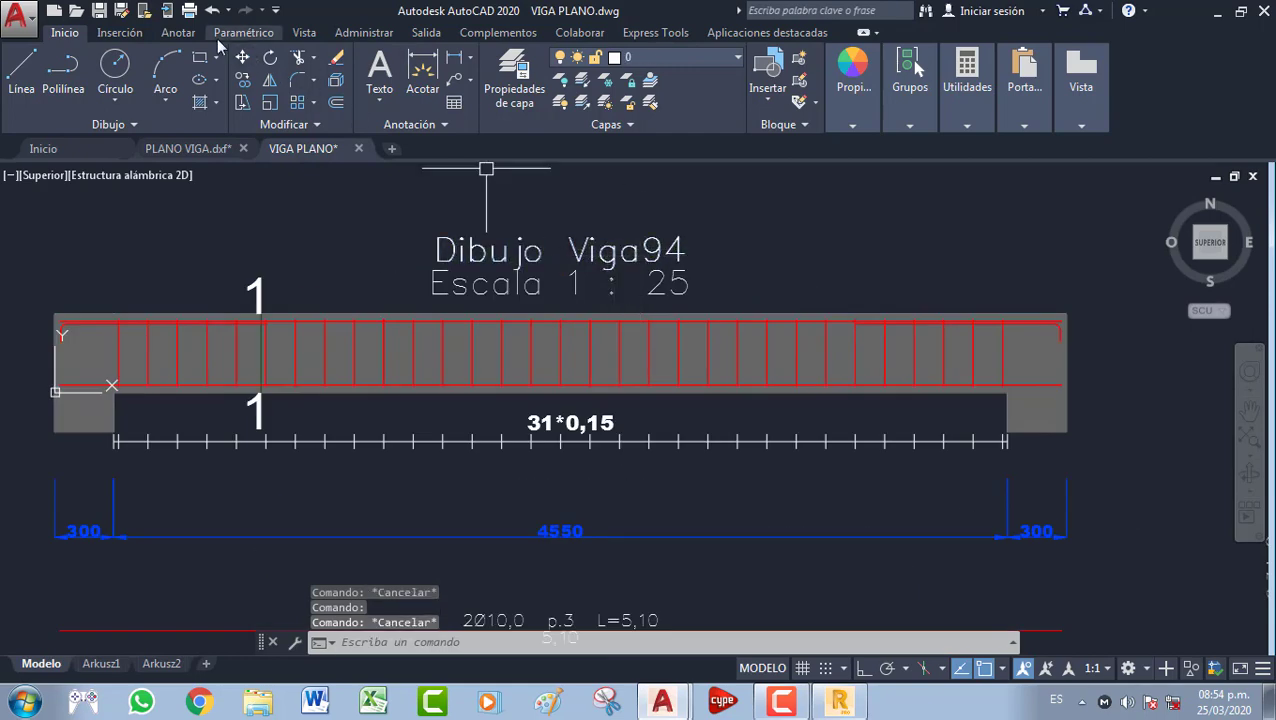
left_click(178, 32)
left_click(276, 123)
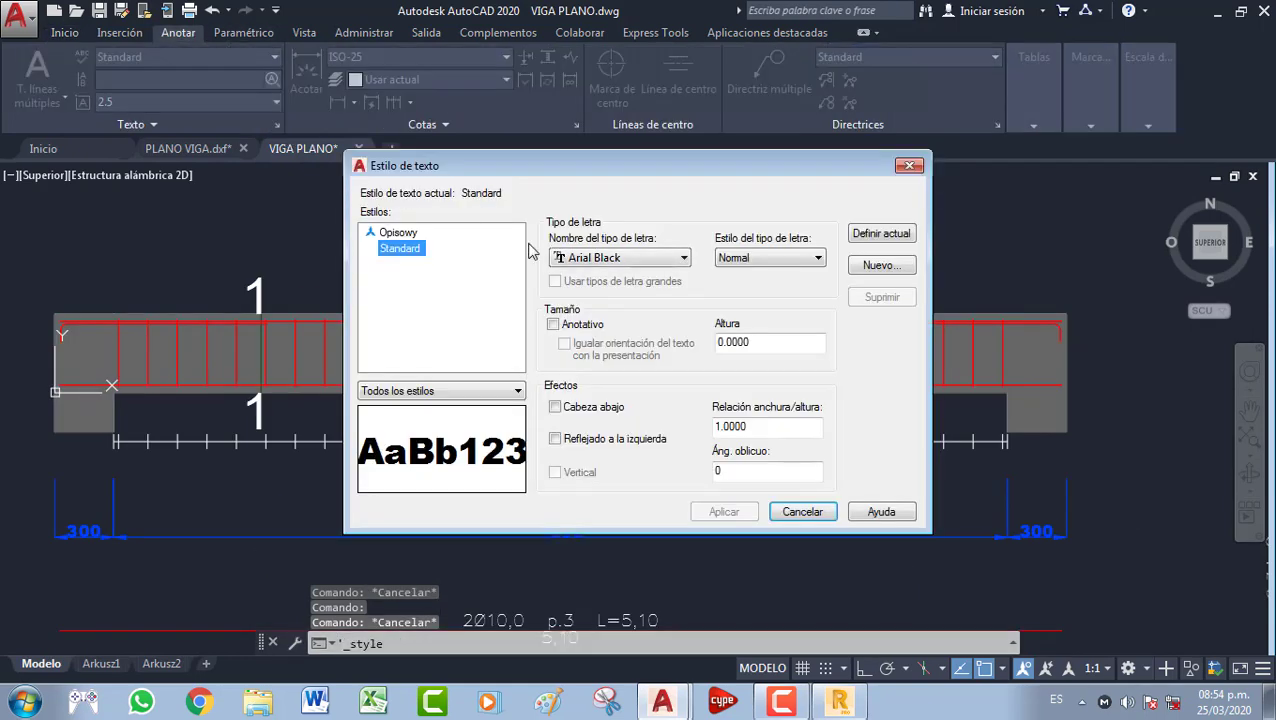
left_click(636, 260)
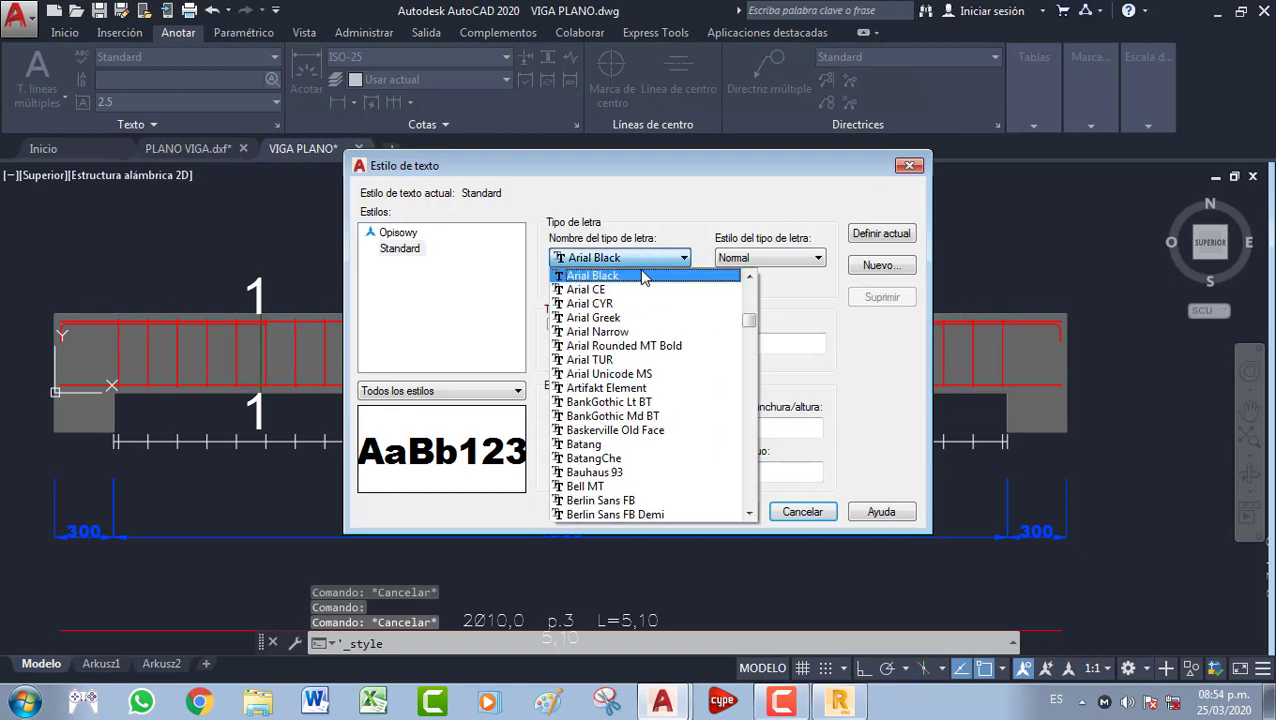
left_click(632, 276)
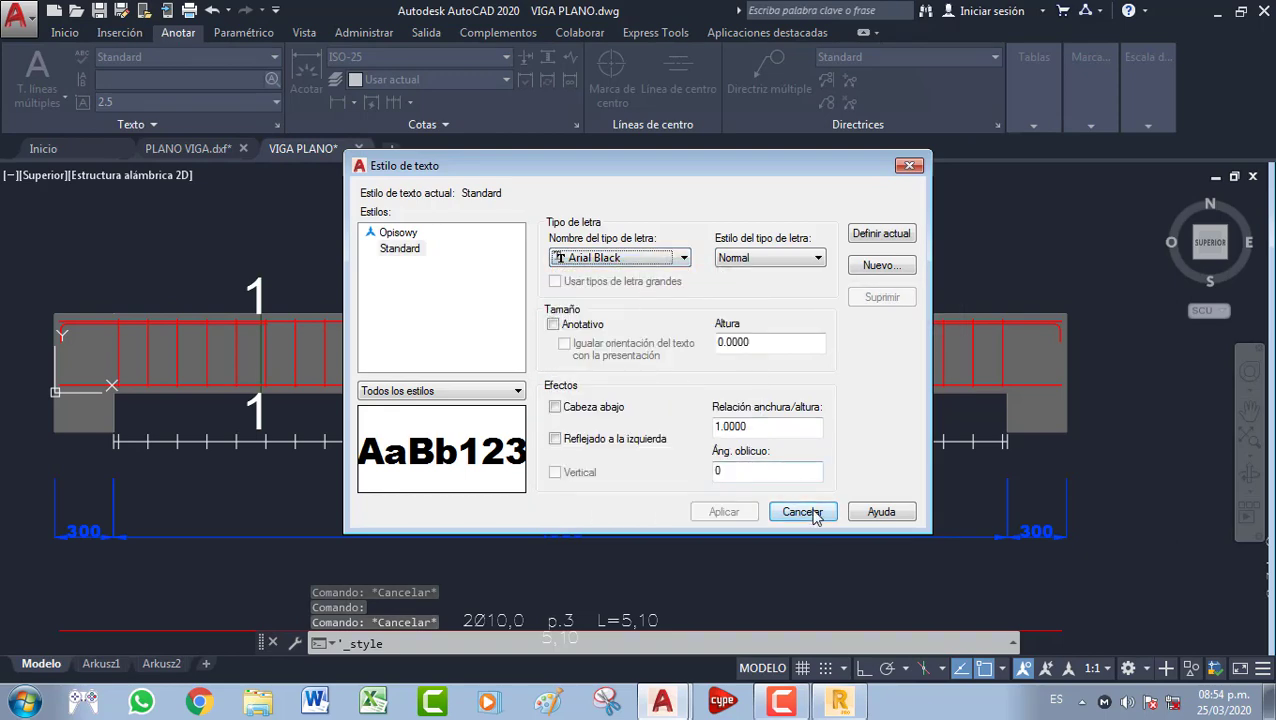
left_click(909, 165)
Open the properties of the "Dibujo Viga94" title text
right_click(633, 250)
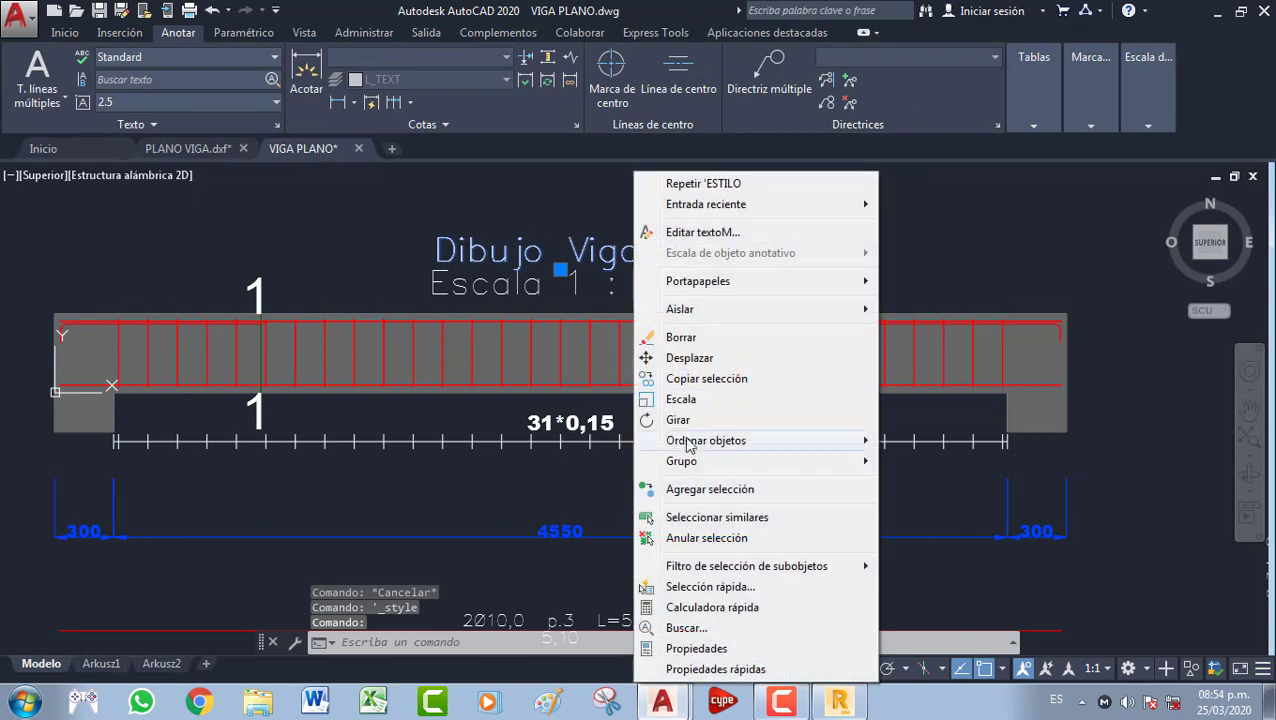
left_click(735, 652)
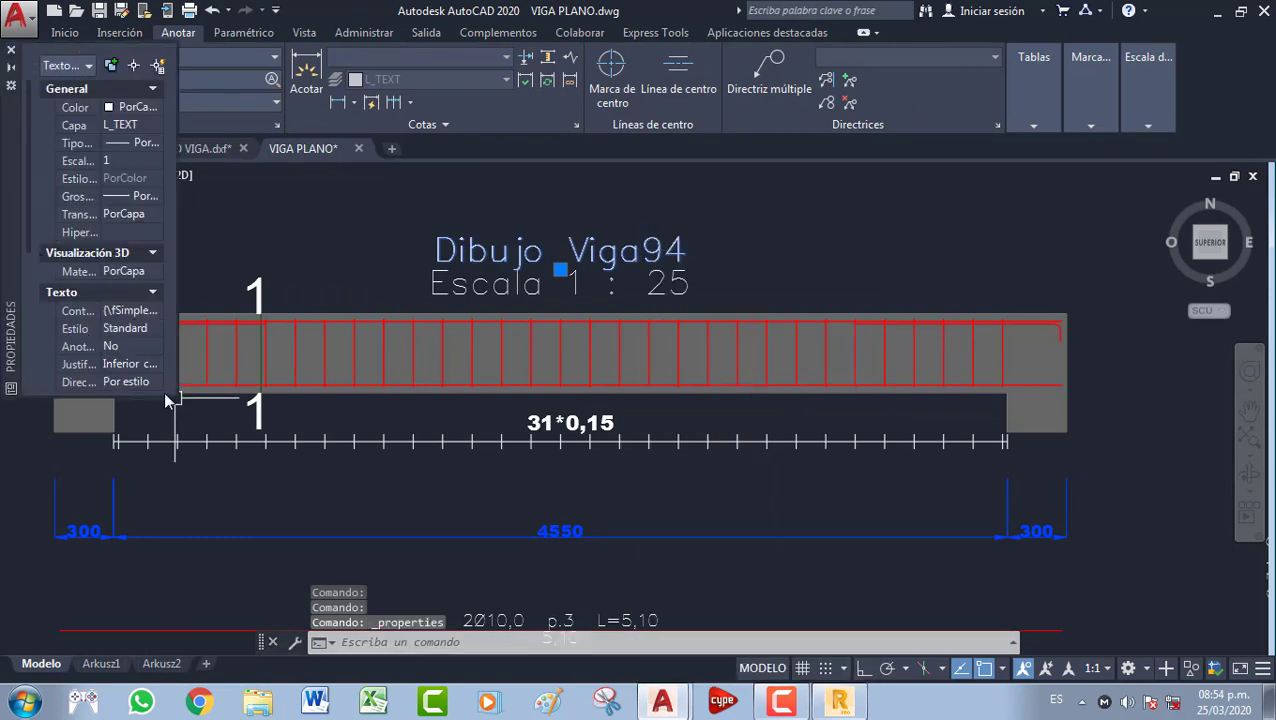
left_click(161, 663)
key("Escape")
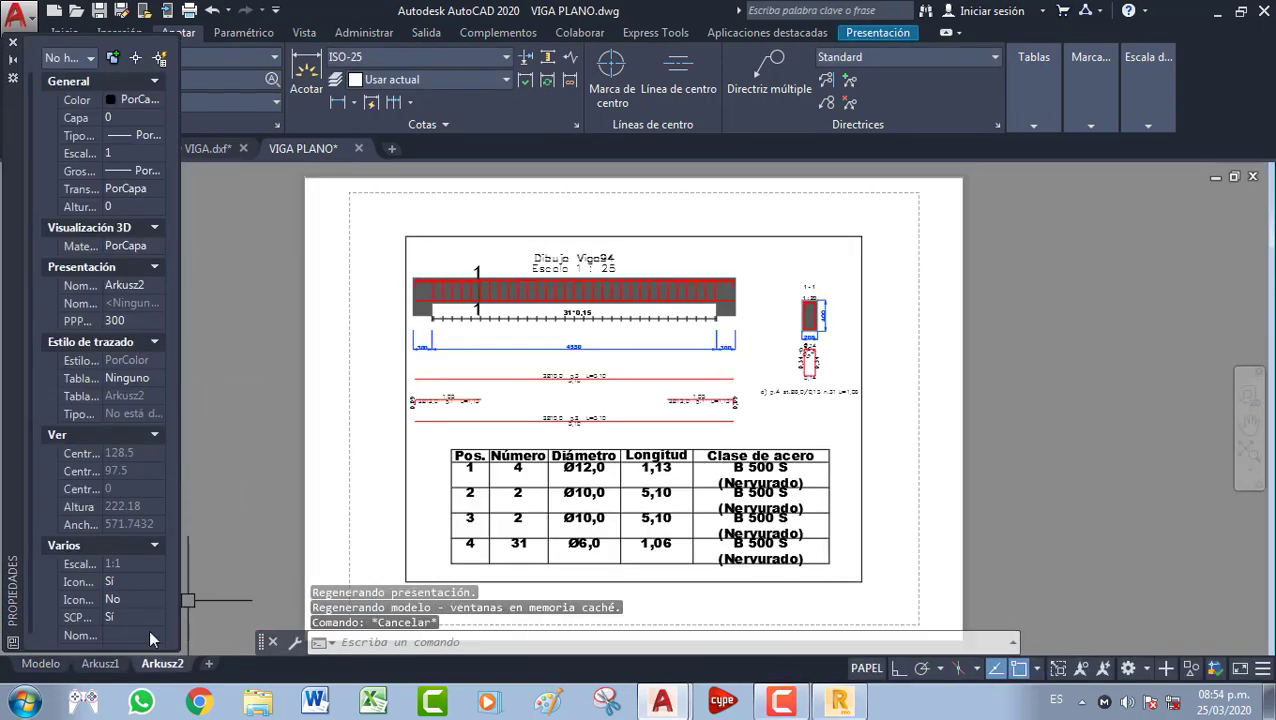
Review the Arkusz1 and Arkusz2 layouts, ending on Arkusz2 with the object properties closed
left_click(50, 665)
left_click(100, 663)
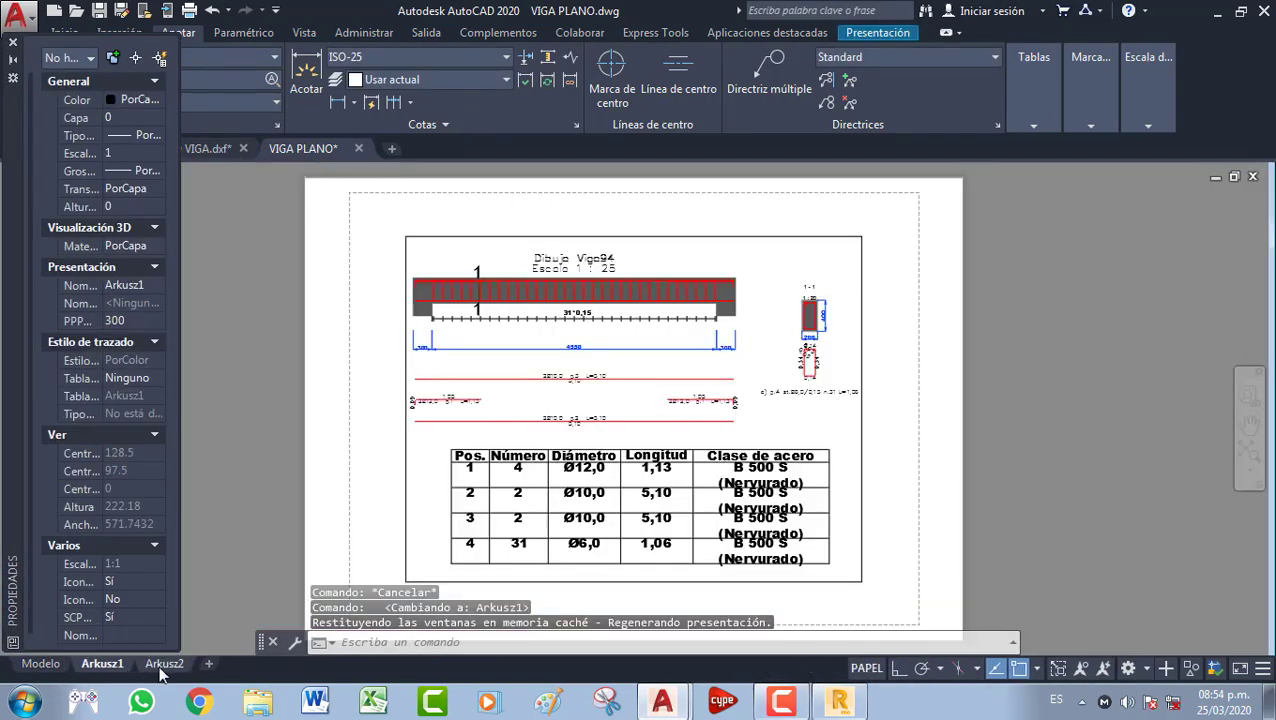
left_click(161, 663)
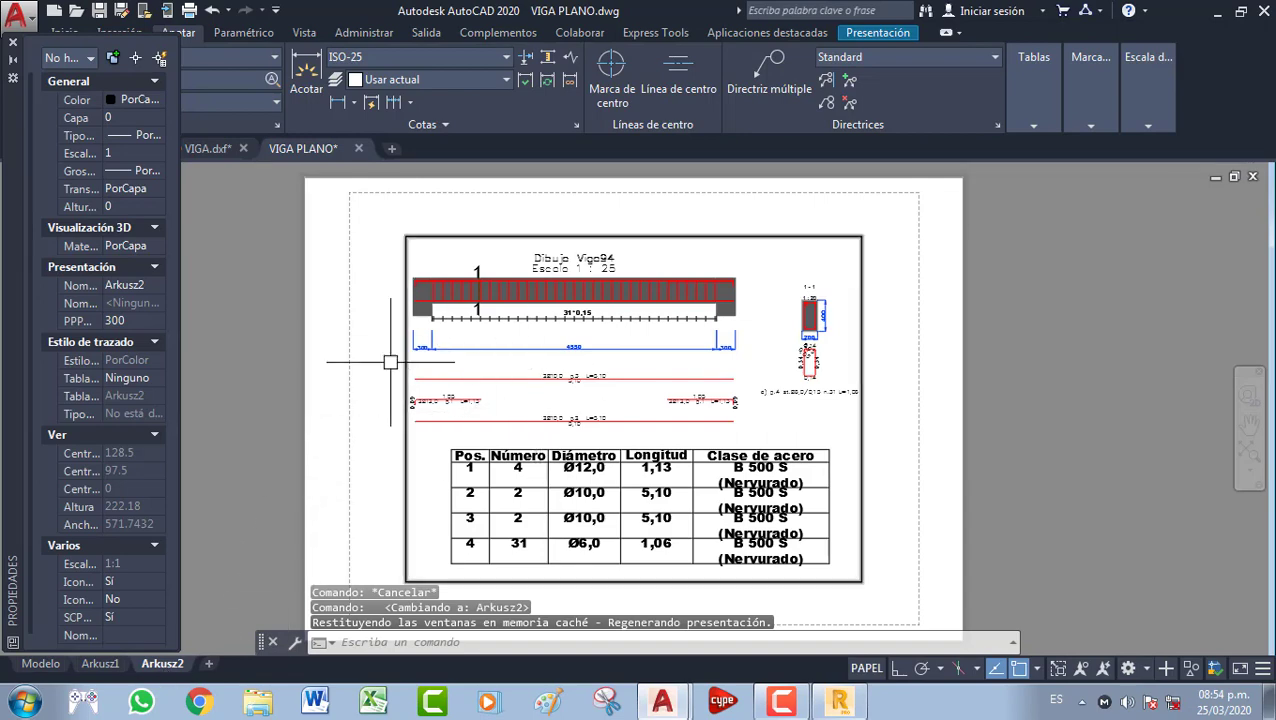
key("Escape")
left_click(13, 46)
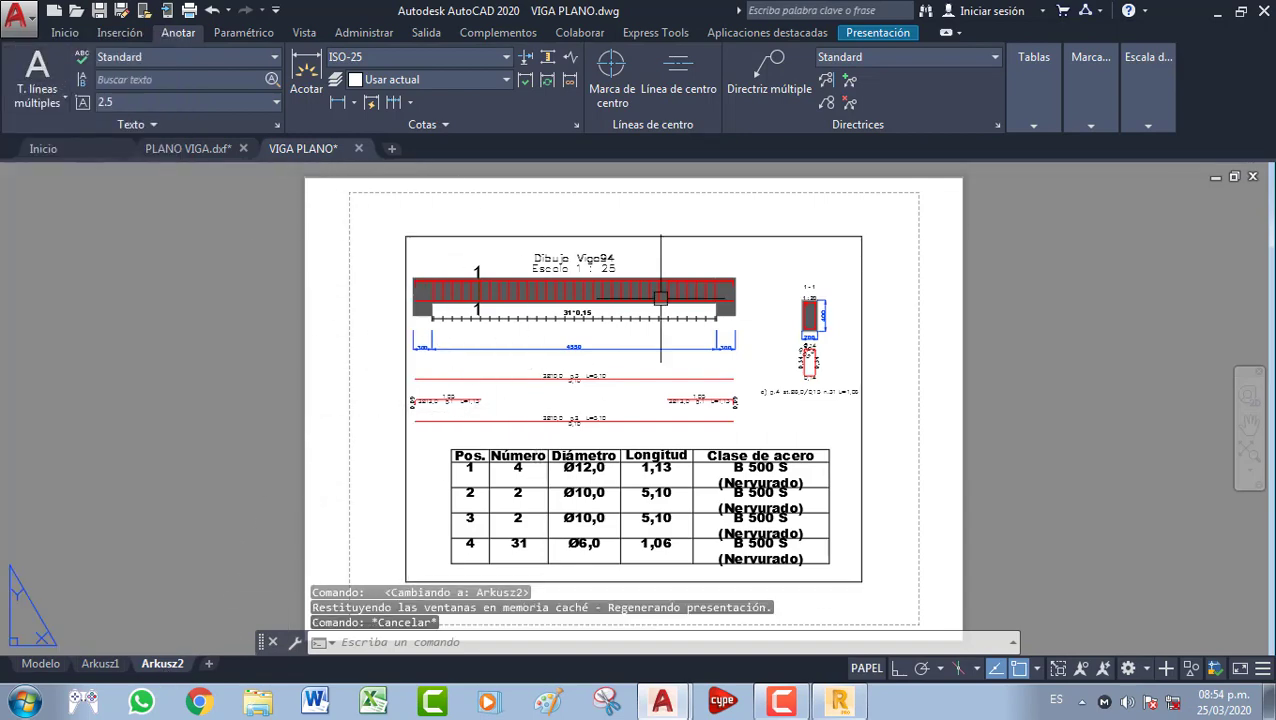
middle_click_drag(655, 379, 560, 366)
Close the VIGA PLANO drawing without saving its changes and switch to Robot Structural Analysis
left_click(359, 149)
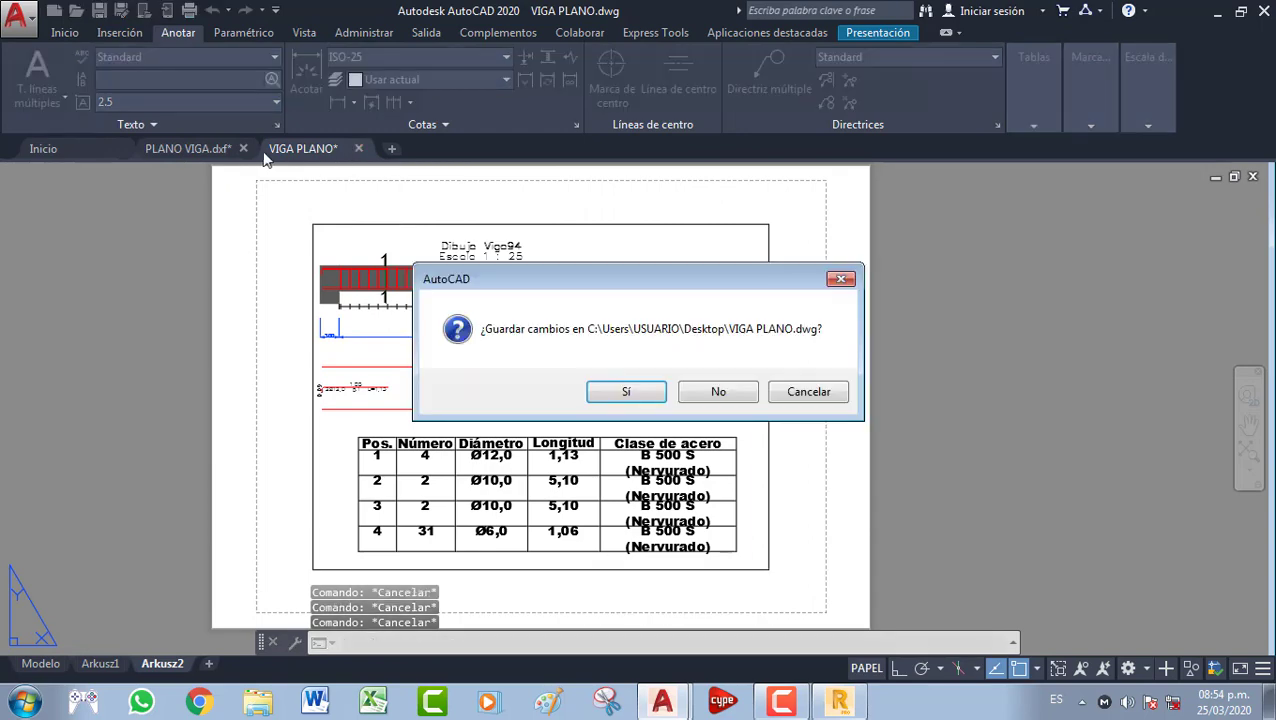
left_click(709, 392)
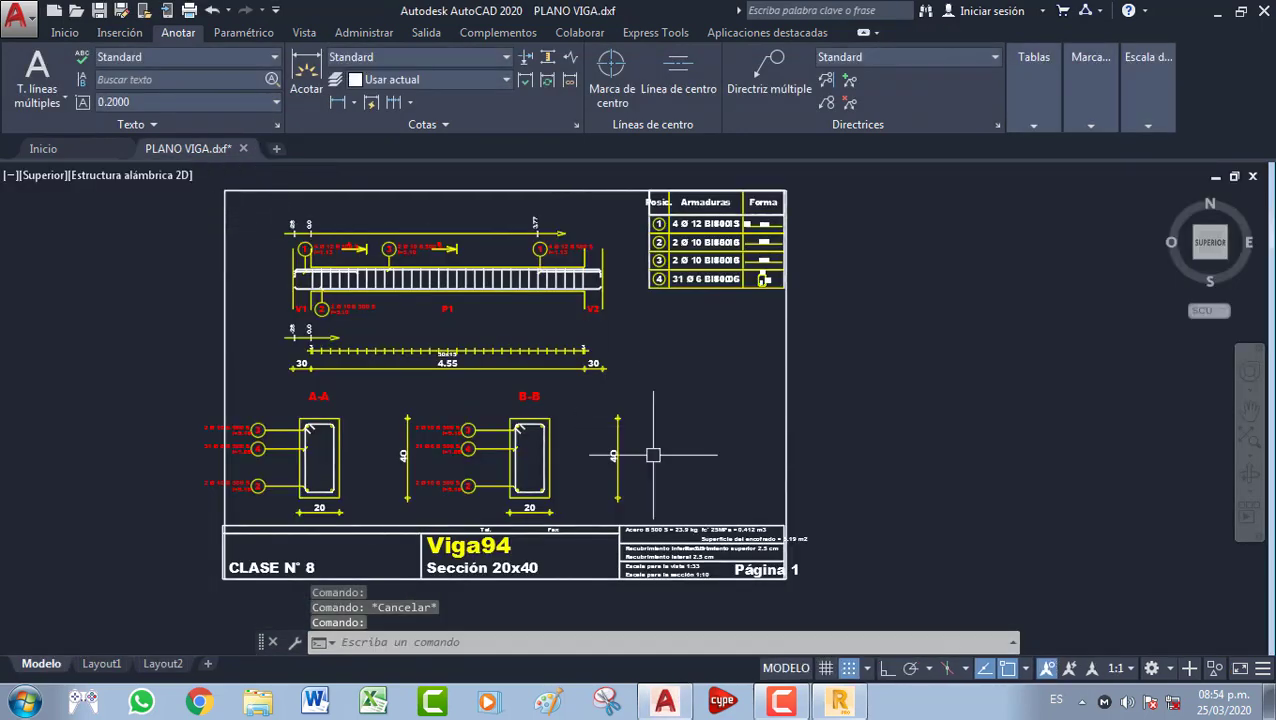
left_click(850, 710)
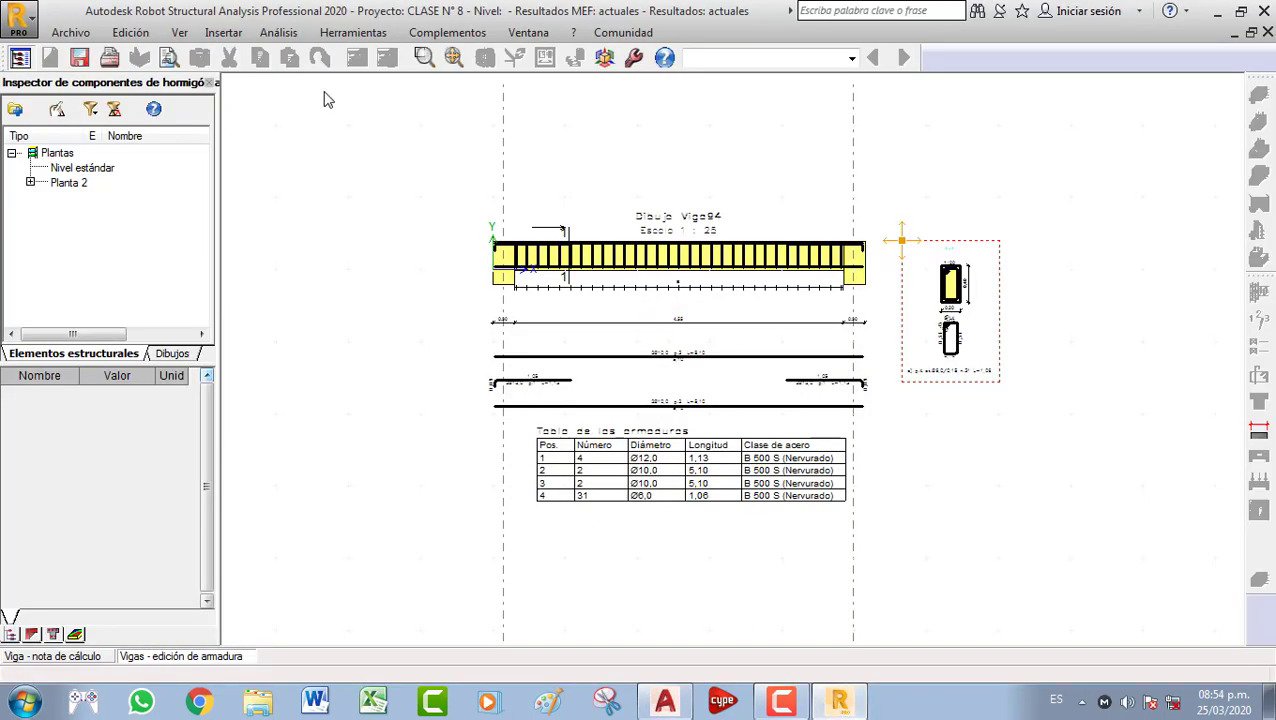
Return to the Geometría layout and select the end beam on the building's upper floor, beam 225
left_click(852, 58)
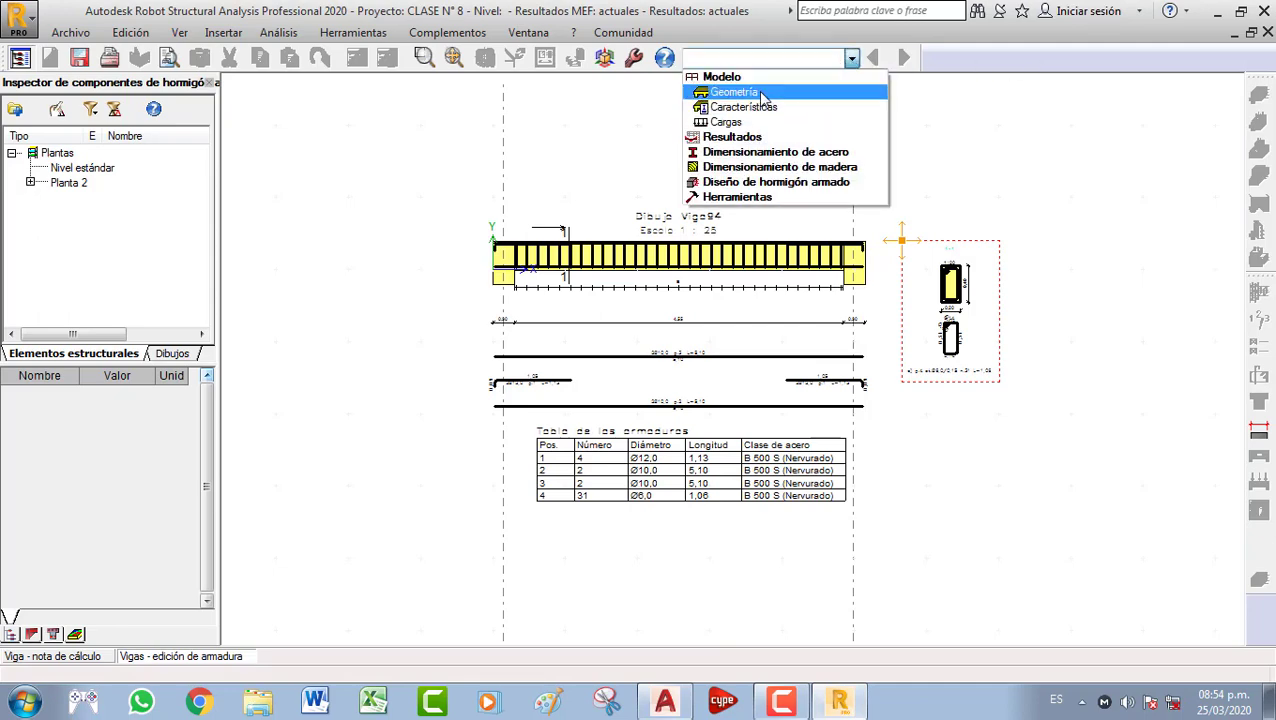
left_click(765, 95)
scroll(790, 272, "down", 5)
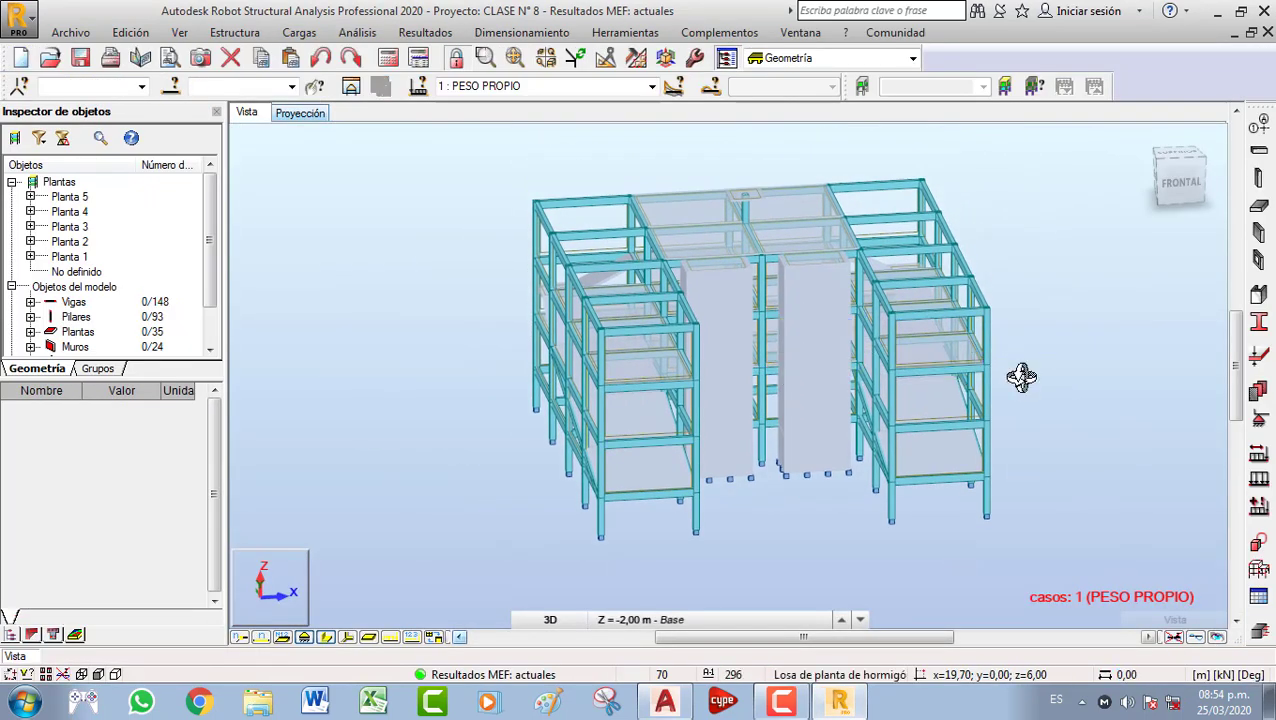
middle_click_drag(1021, 376, 874, 415, "shift")
scroll(874, 415, "up", 5)
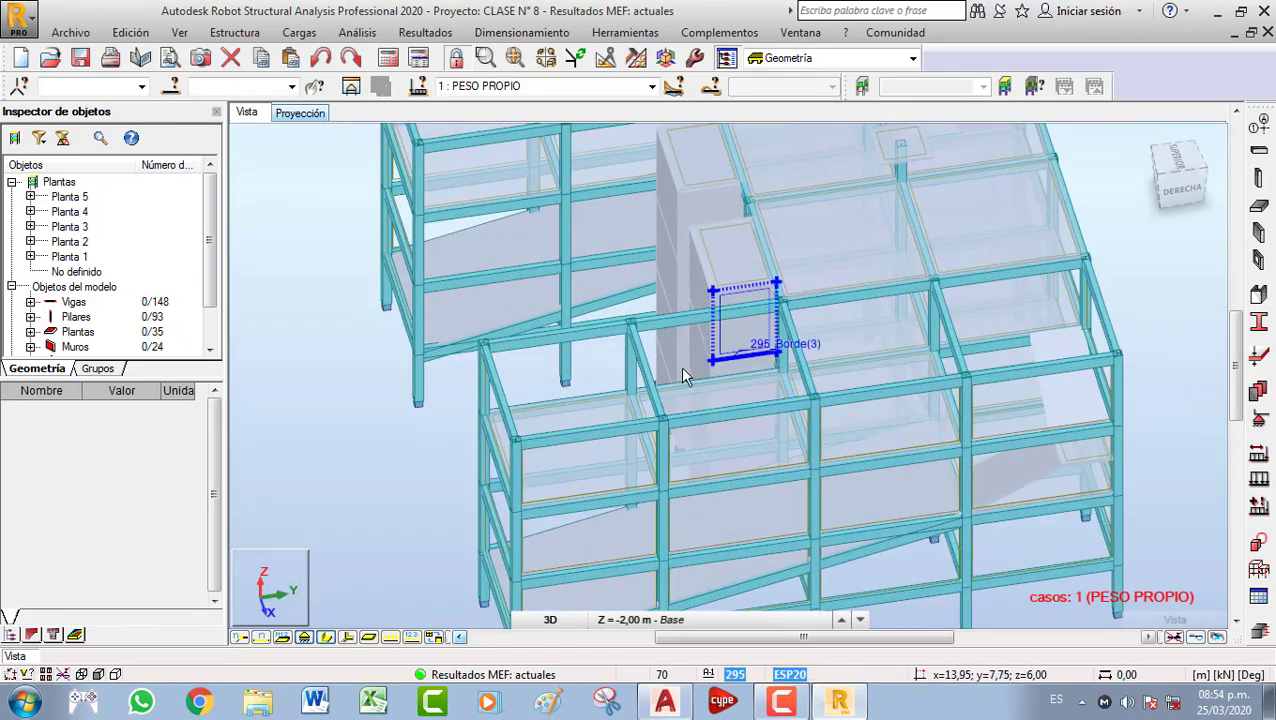
left_click(606, 430)
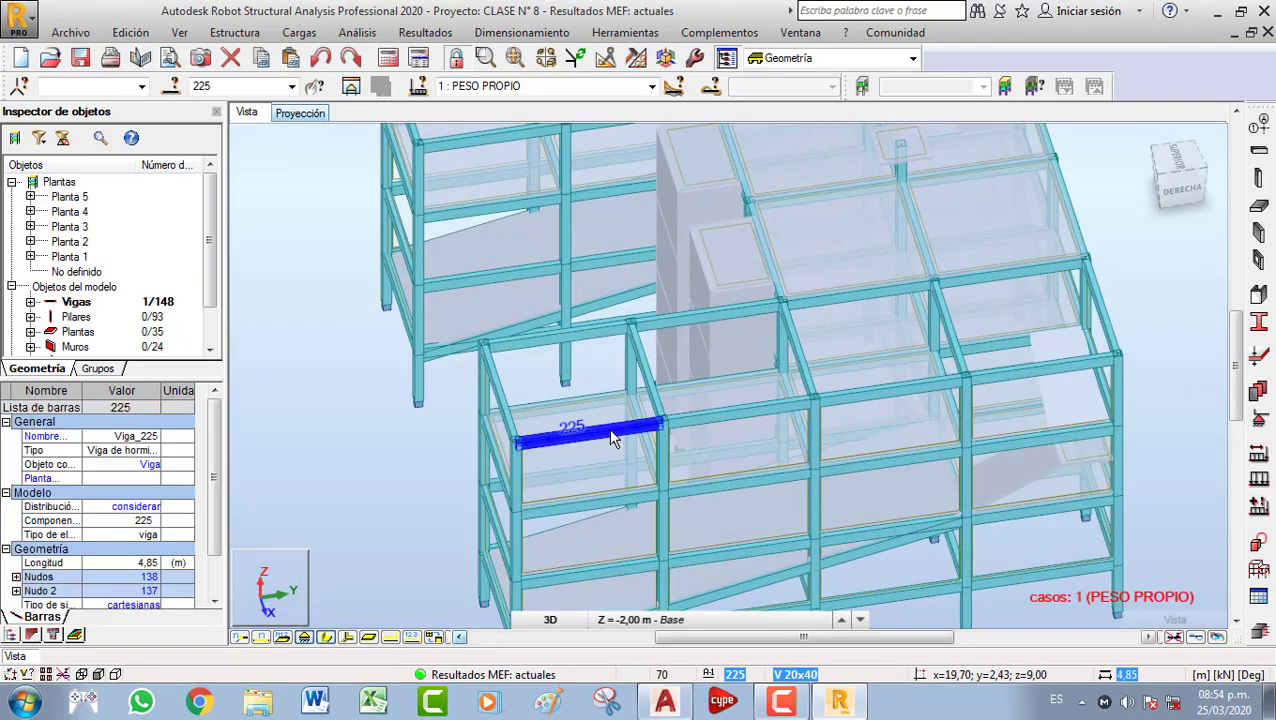
Add beams 226, 227 and 228 to the selection and load all four into reinforced beam design using manual combinations
left_click(725, 412, "ctrl")
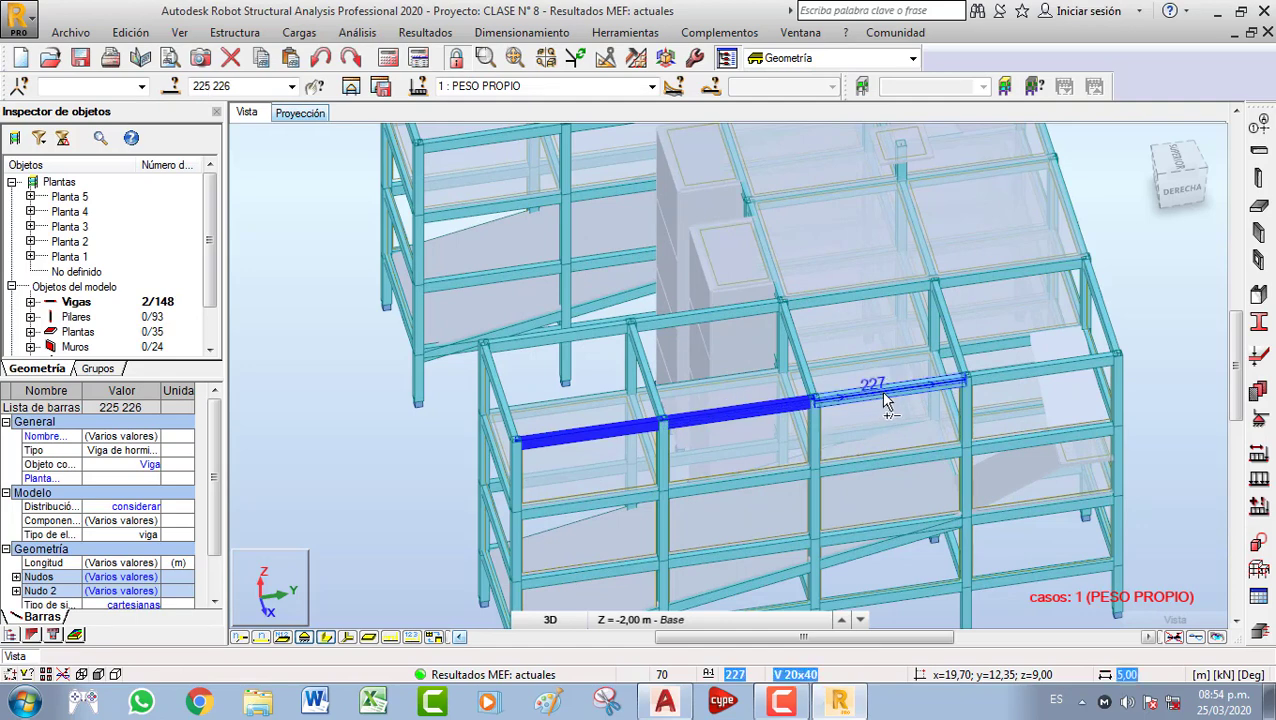
left_click(884, 401, "ctrl")
left_click(1020, 373, "ctrl")
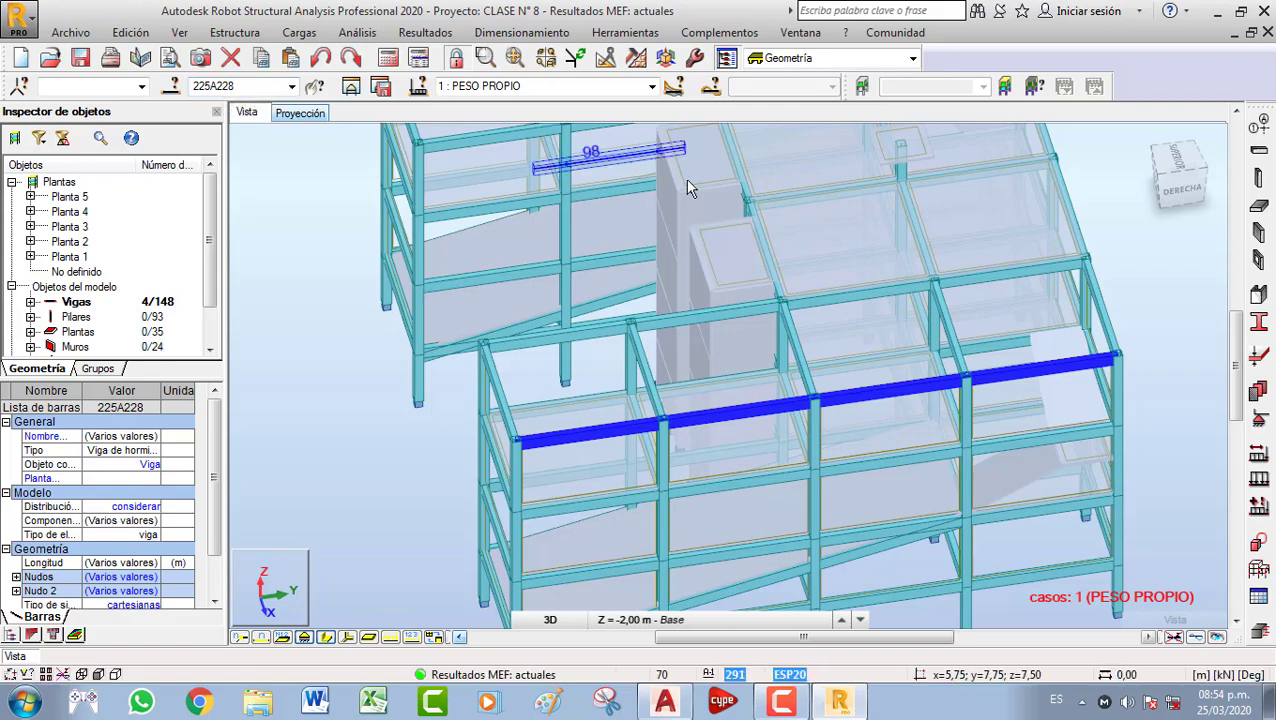
left_click(1262, 636)
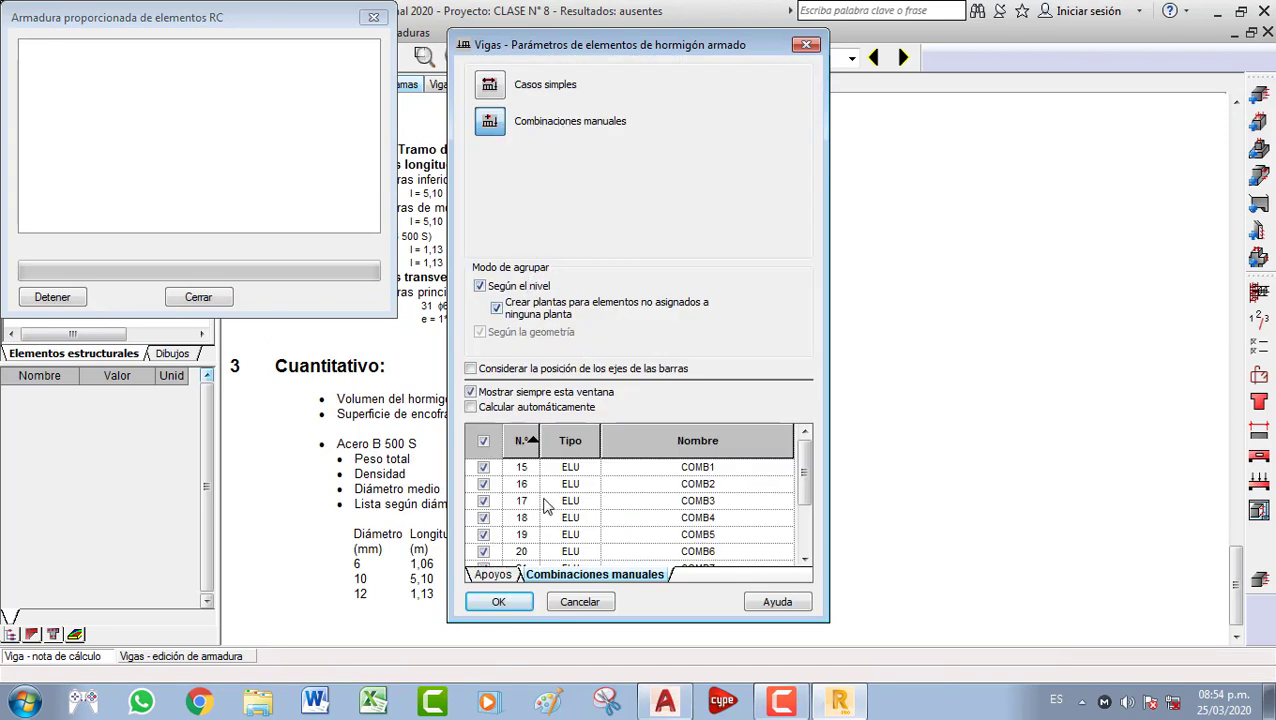
left_click(498, 602)
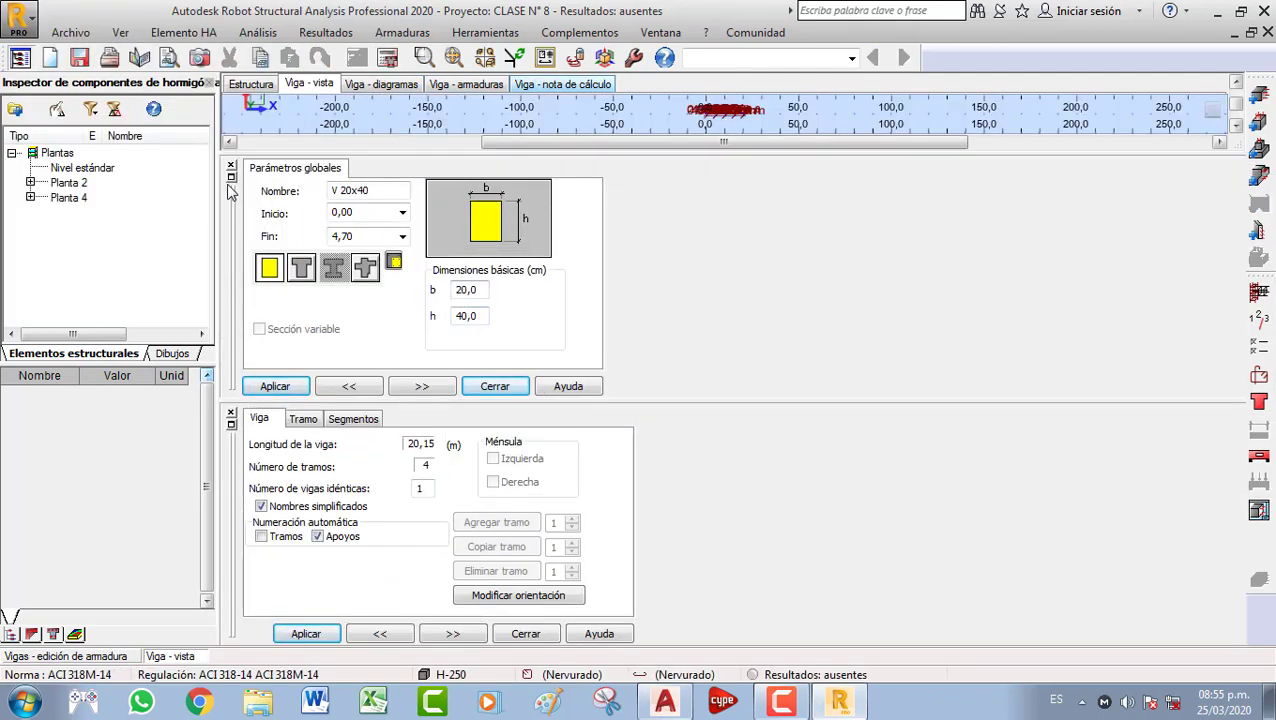
Place the global parameters beside the beam definition settings and frame the whole four-span beam in the elevation view
left_click(231, 178)
left_click_drag(344, 164, 782, 415)
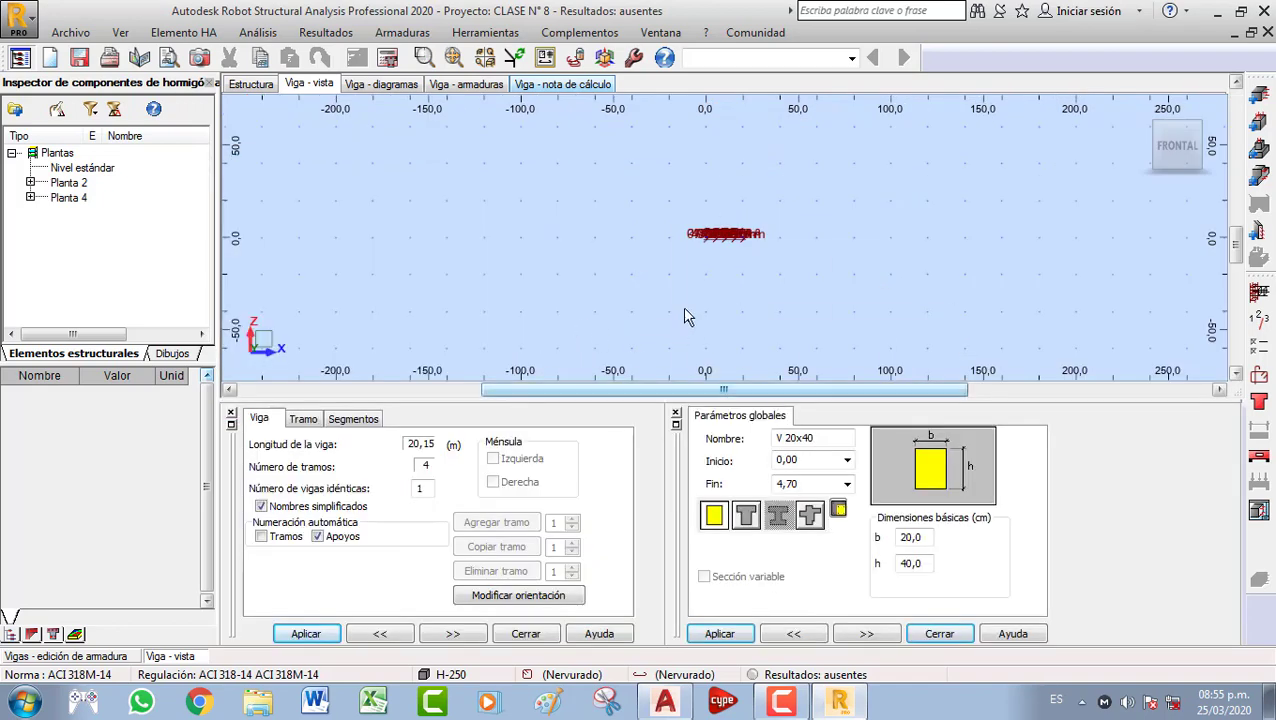
scroll(737, 242, "up", 10)
scroll(733, 305, "down", 1)
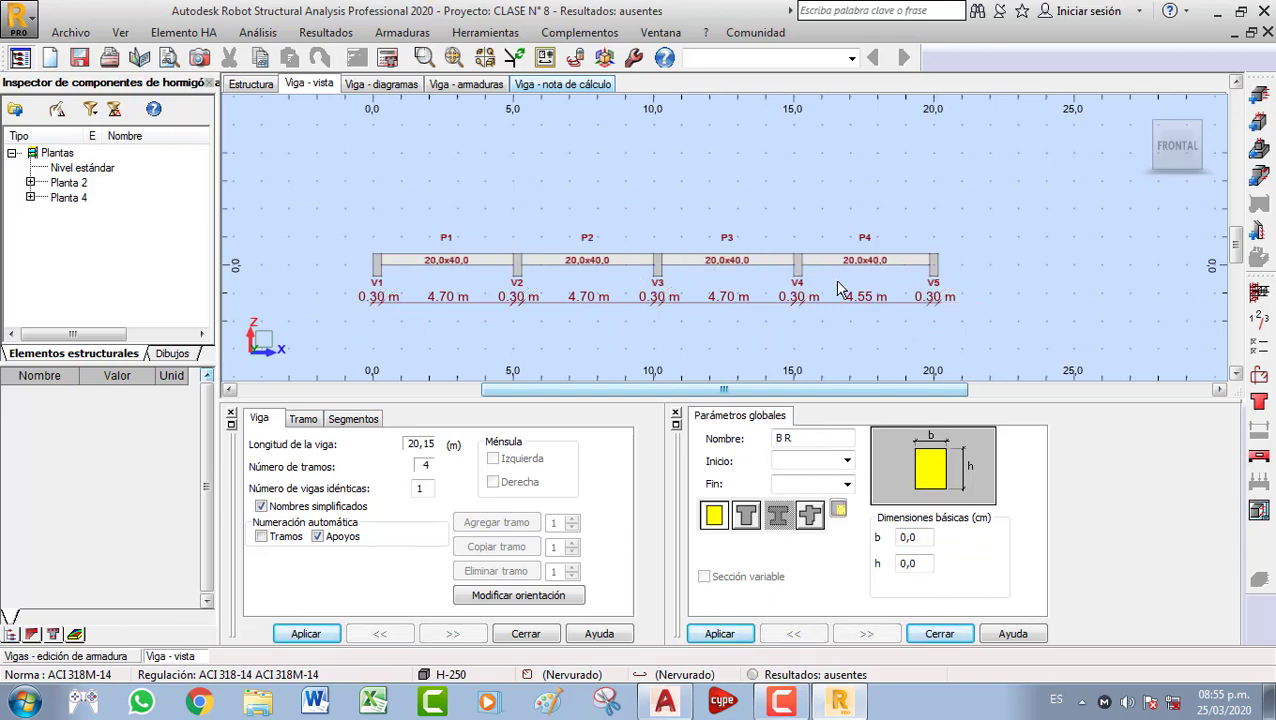
Open the typical reinforcement definition for the four-span beam and set the stirrup material to B 500 S
left_click(1260, 294)
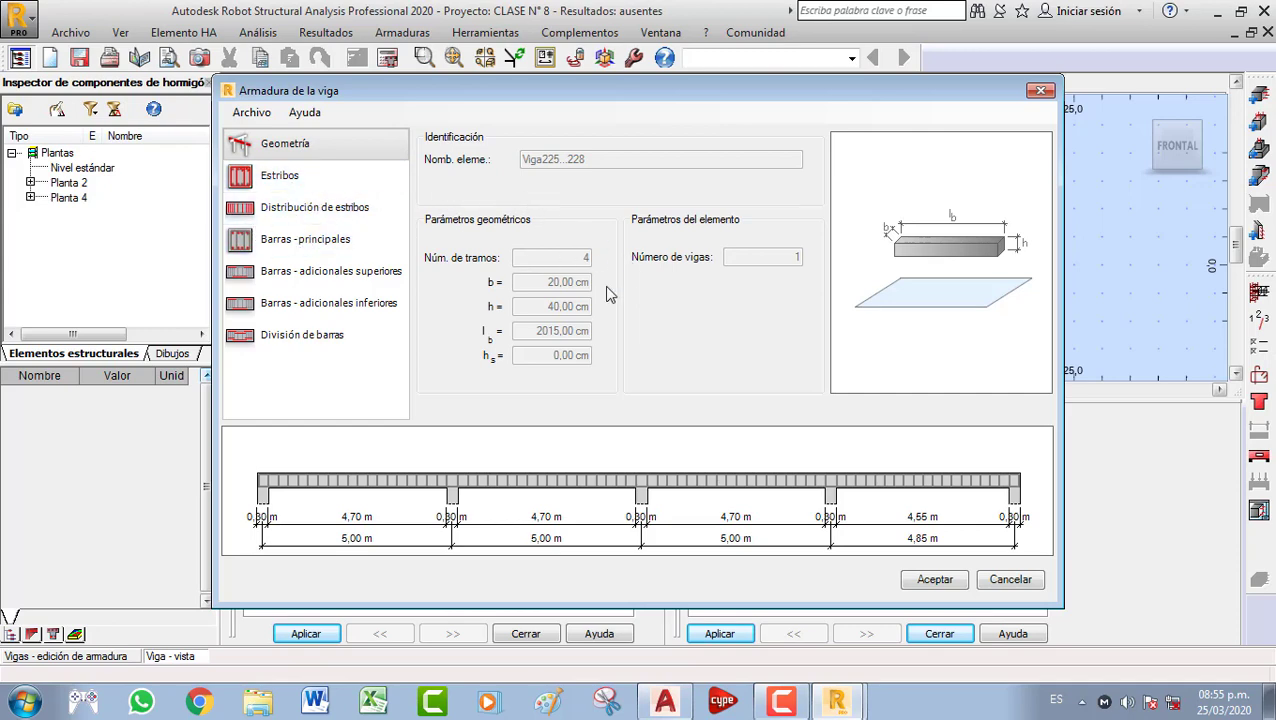
left_click(282, 180)
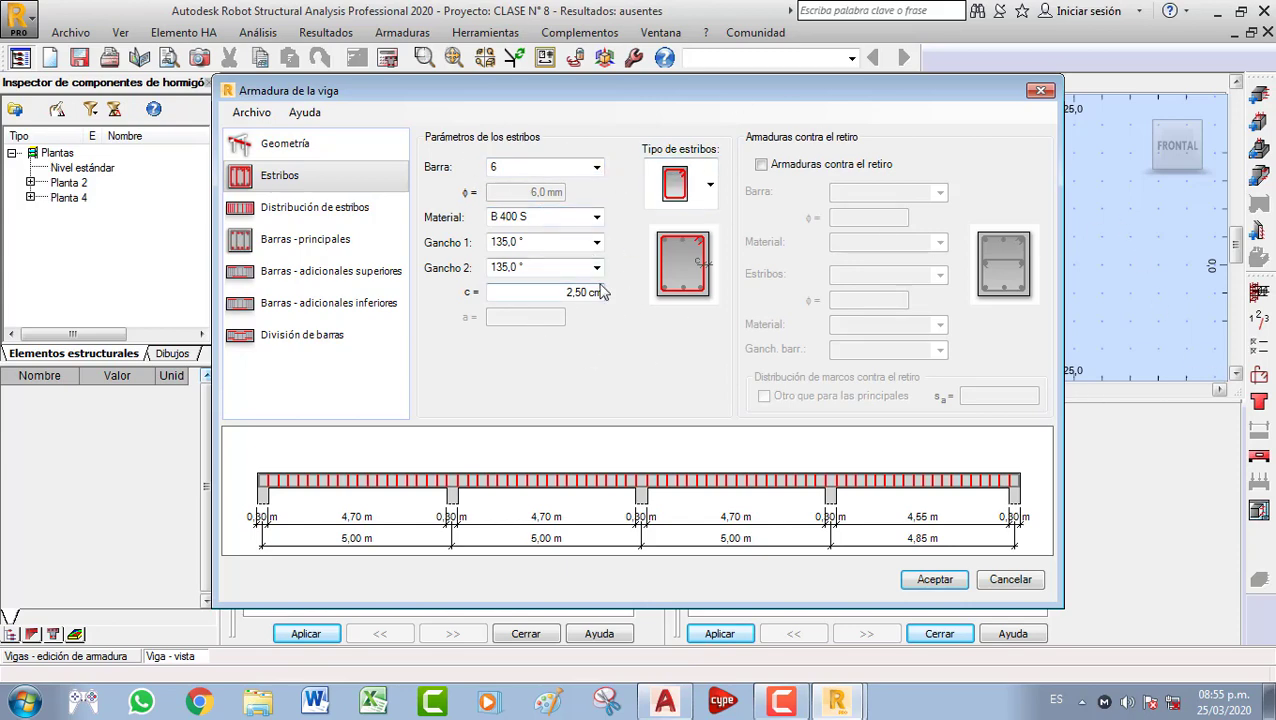
left_click(597, 217)
left_click(580, 248)
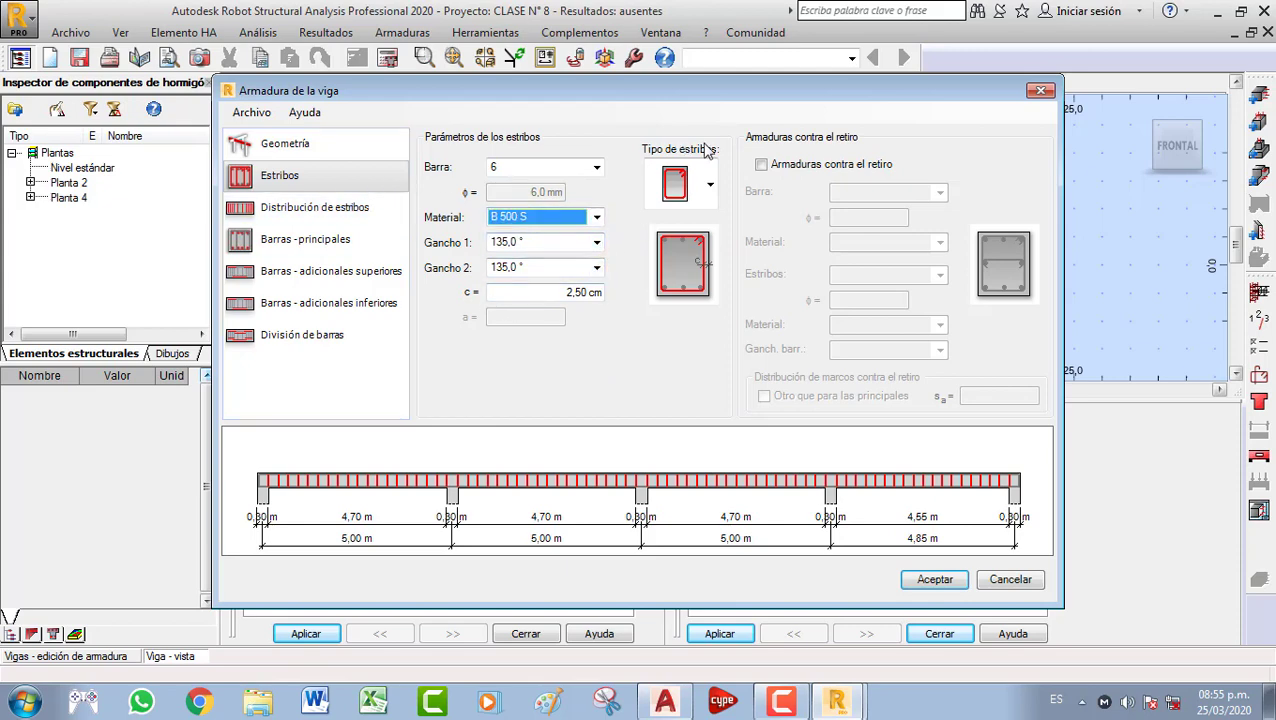
Review the main stirrup distribution of spans 1 through 4, ending back on span 1
left_click(390, 207)
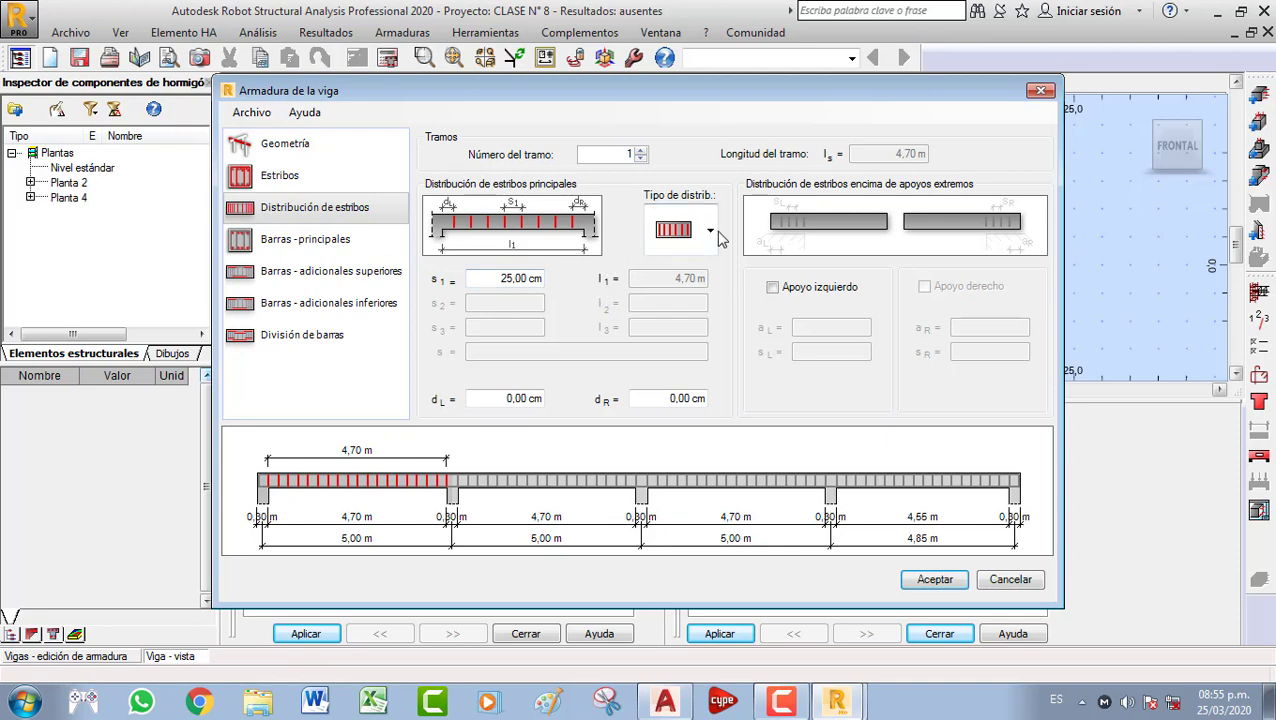
left_click(640, 151)
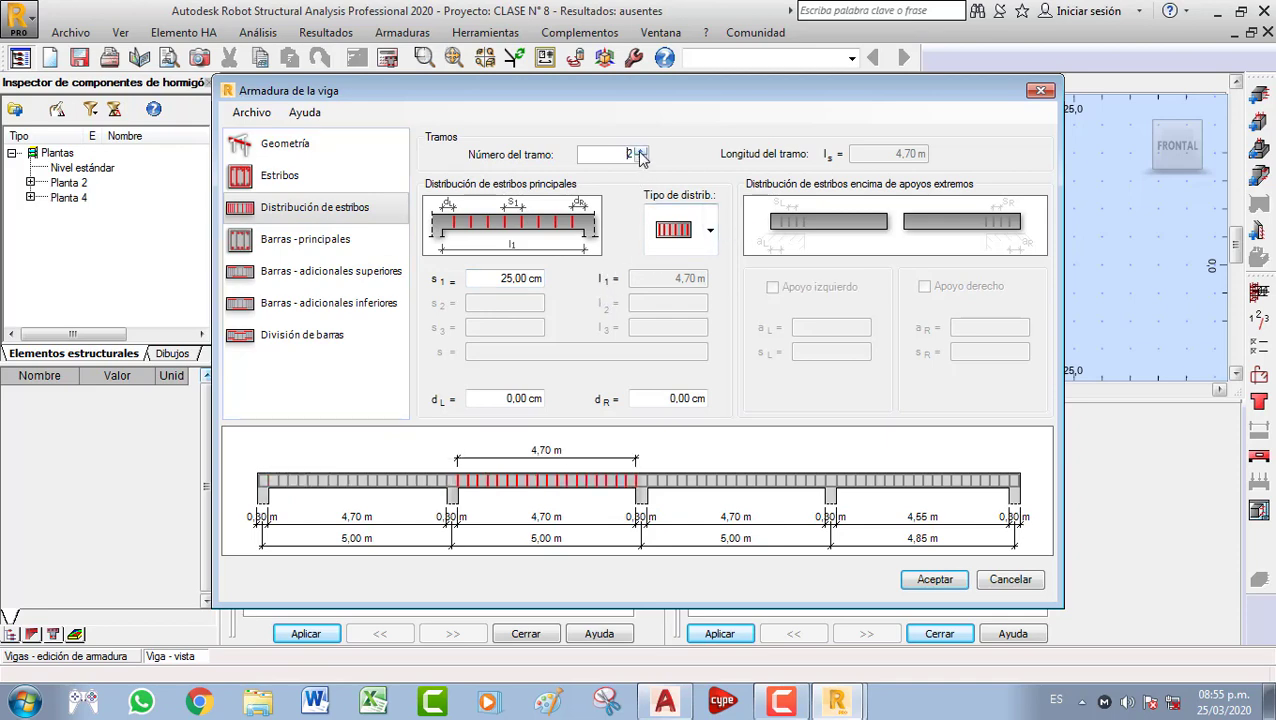
left_click(640, 151)
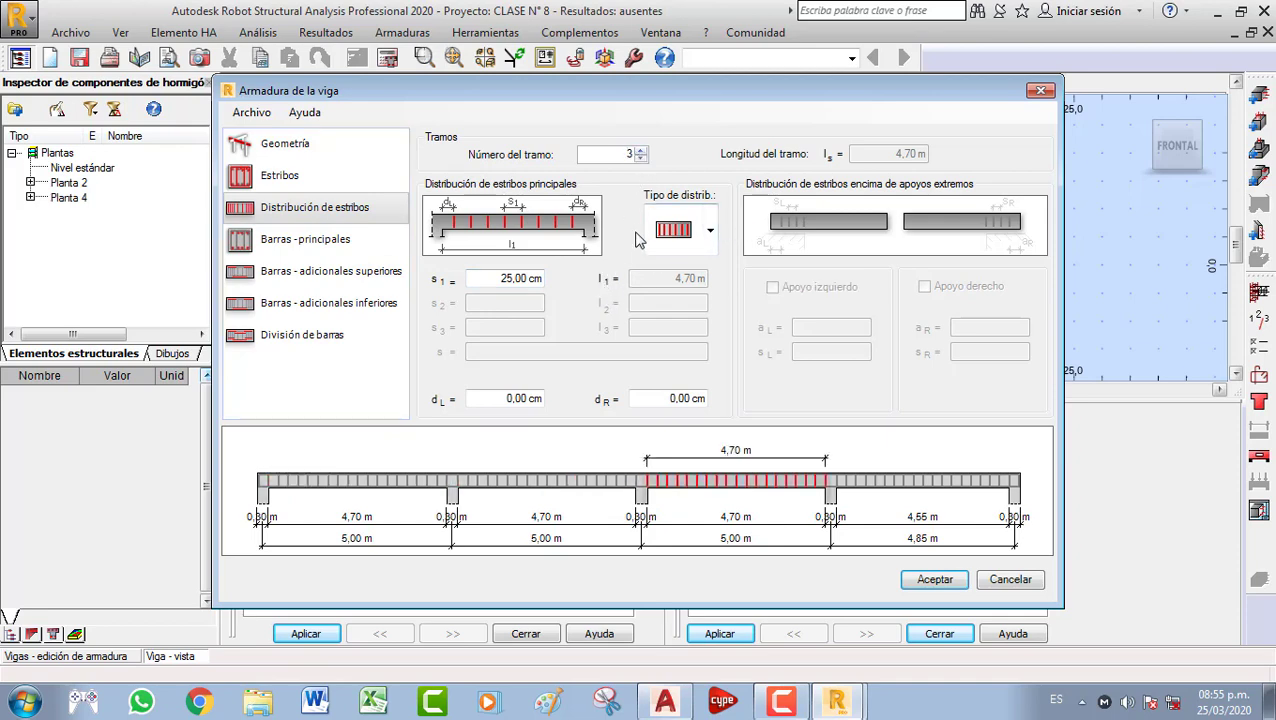
left_click(640, 151)
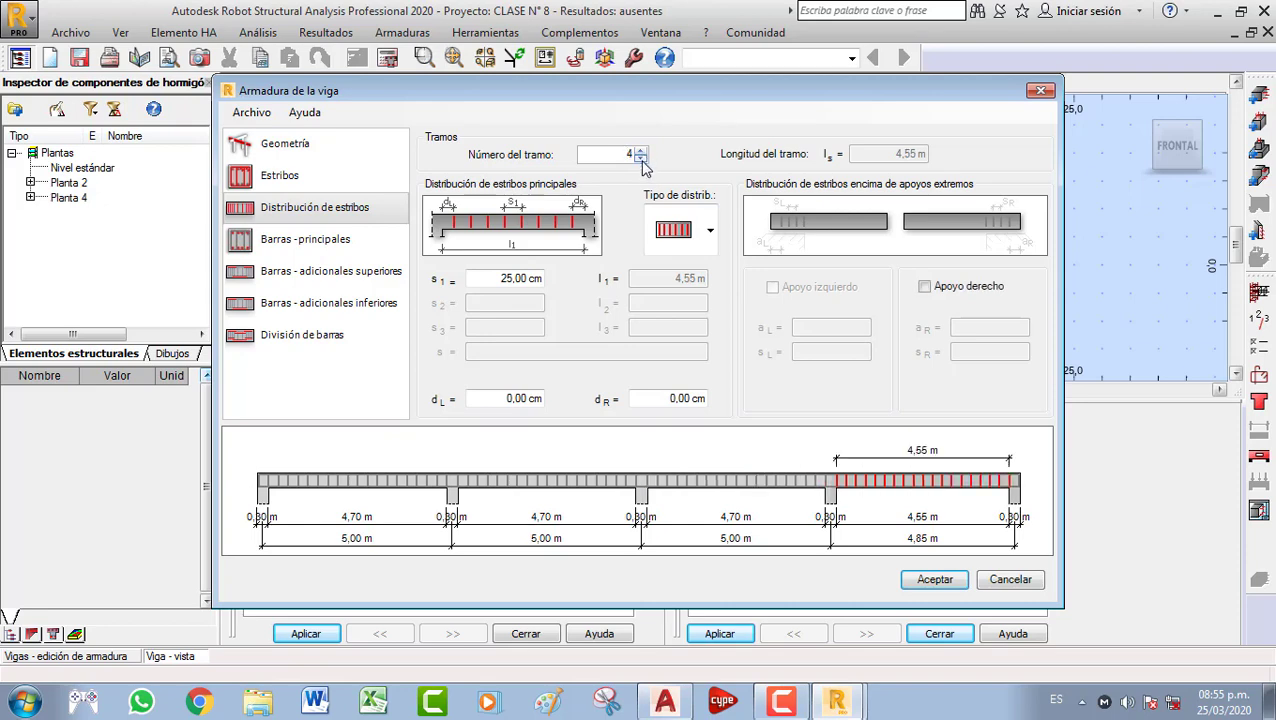
left_click(640, 158)
left_click(640, 158)
left_click(640, 158)
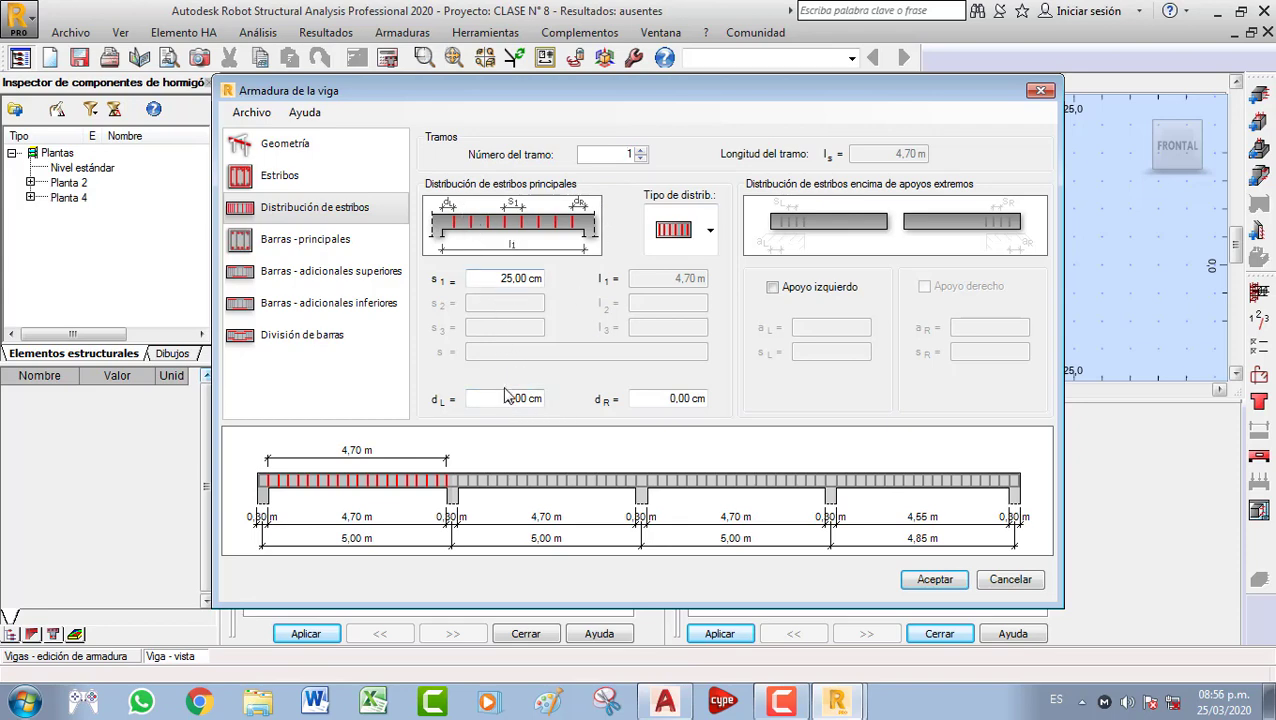
Set span 1's left stirrup offset dL to 1 cm, accept, and examine the beam's calculation errors
left_click_drag(503, 398, 547, 398)
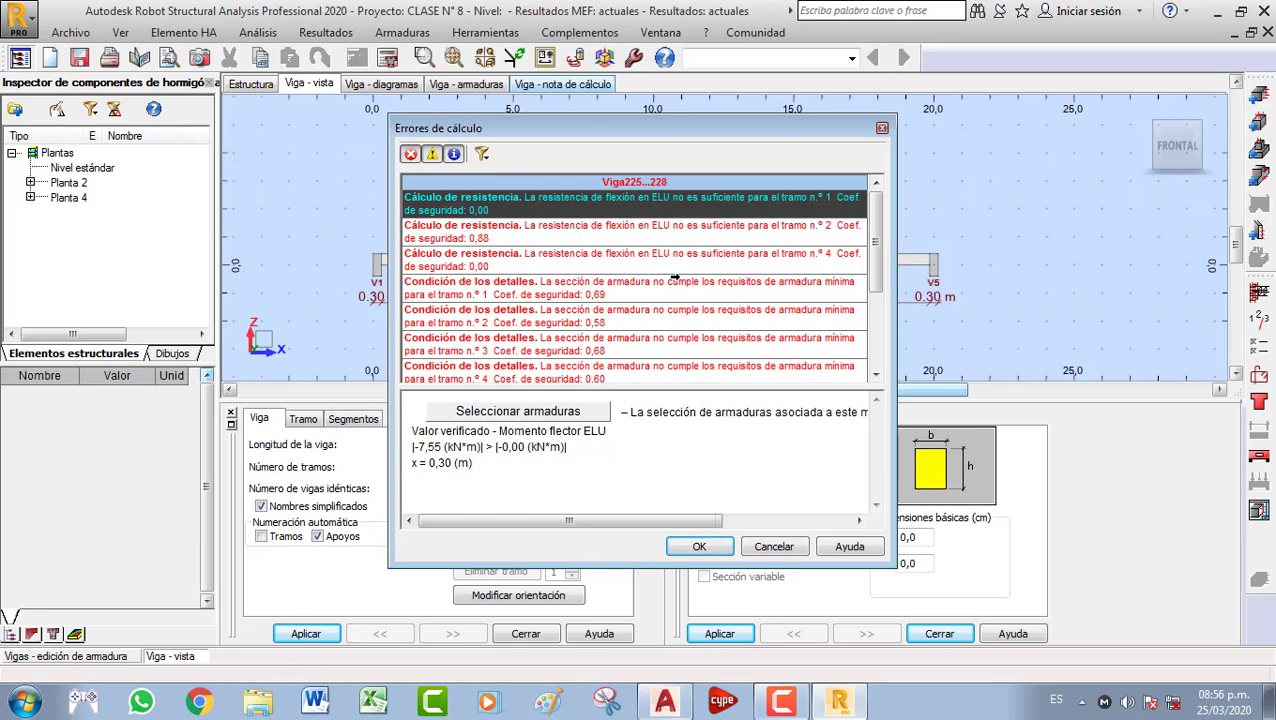
left_click(490, 229)
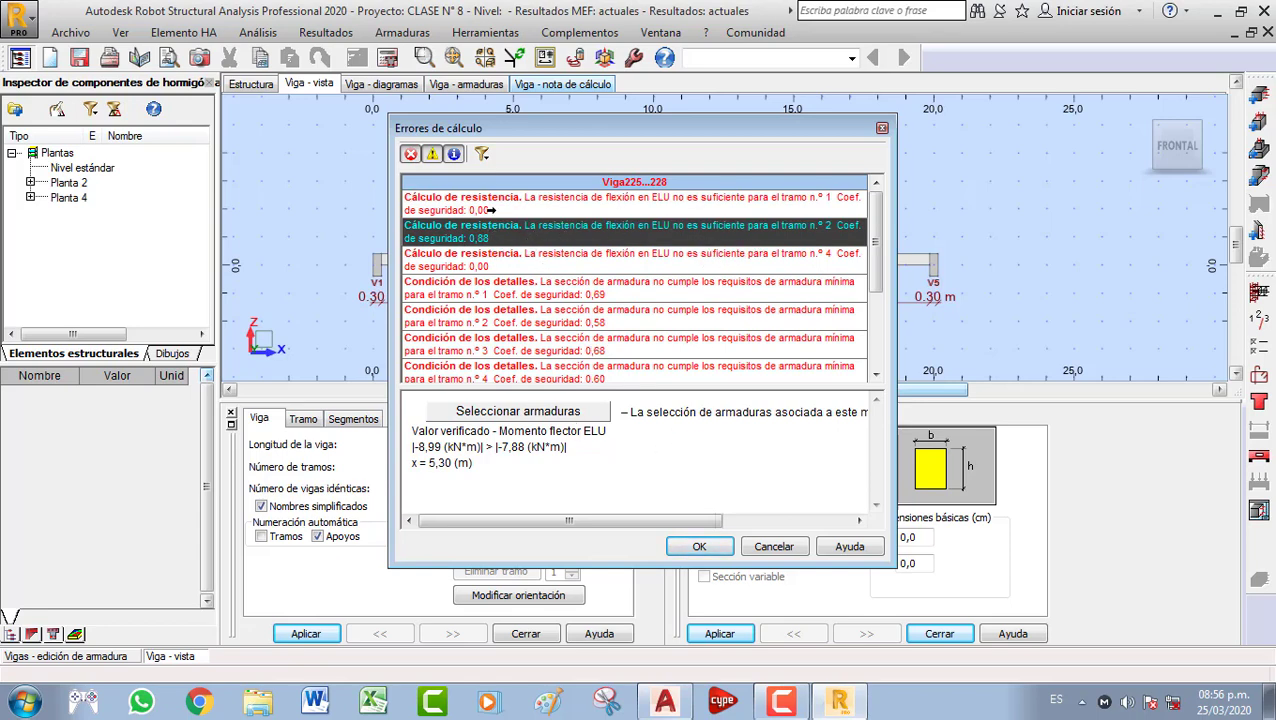
left_click(490, 209)
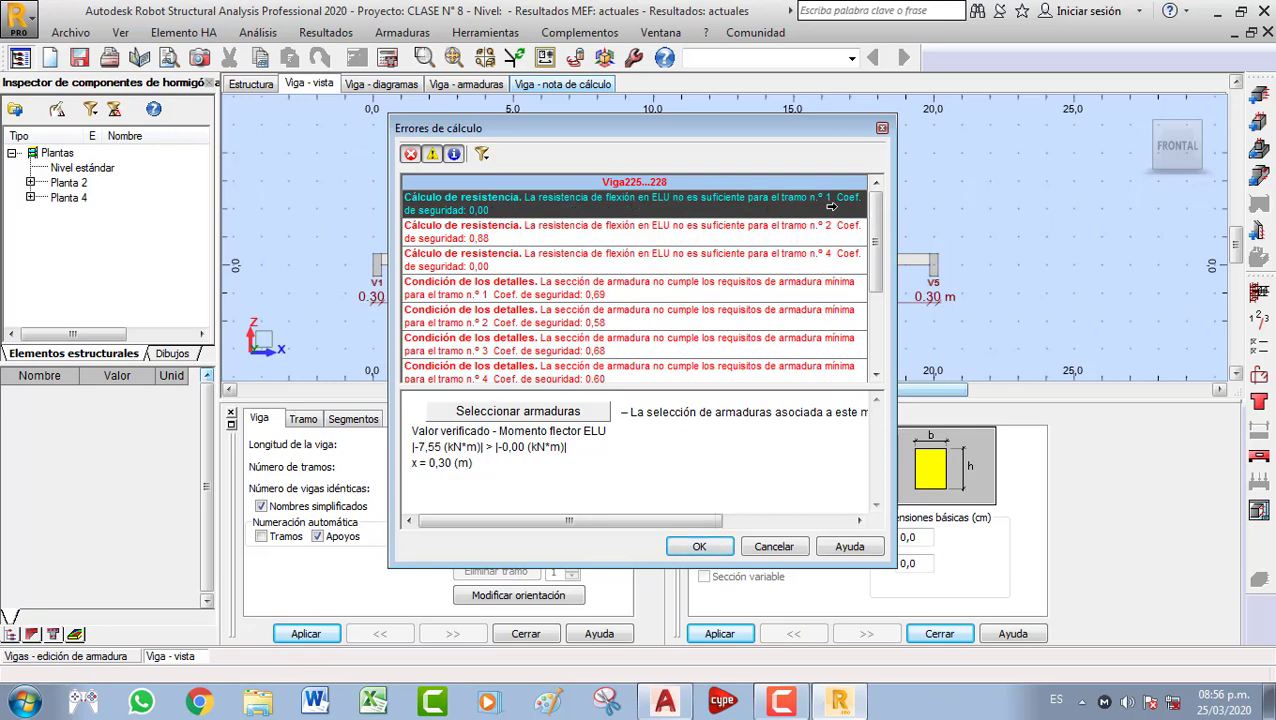
scroll(870, 250, "down", 3)
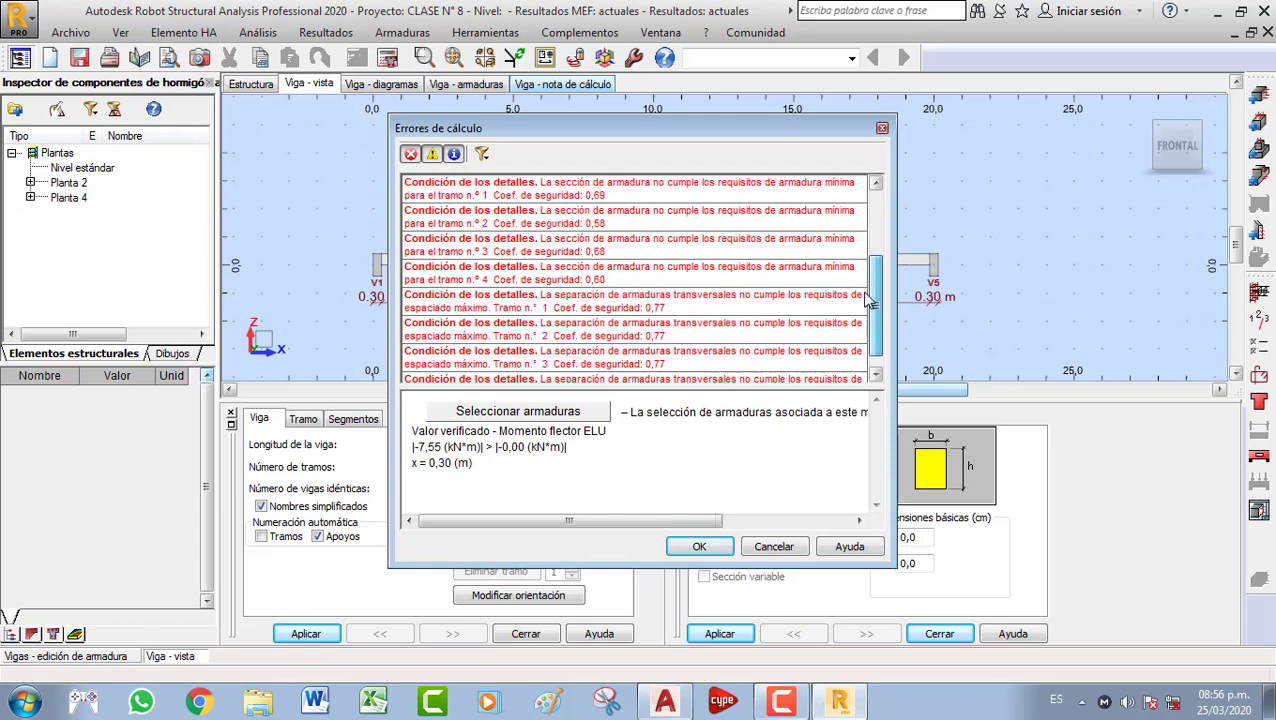
left_click(881, 130)
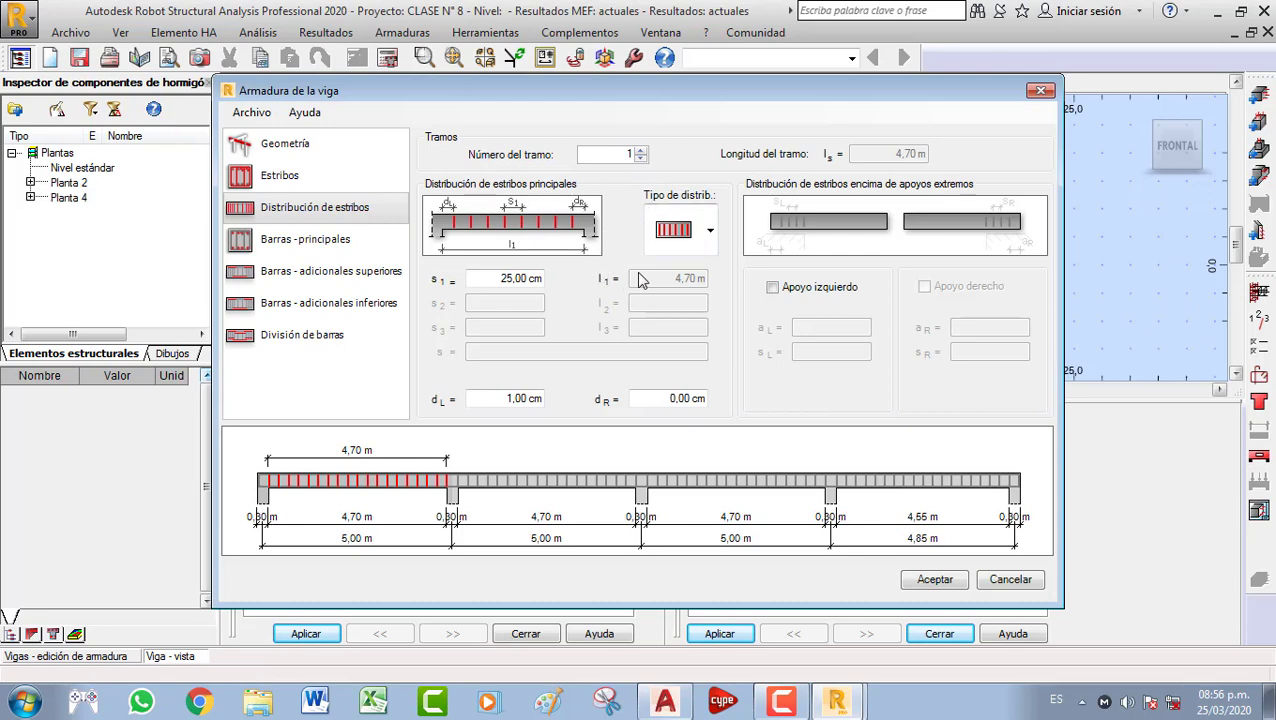
Set span 1's main stirrup spacing to 20 cm and switch its distribution type to three zones with denser ends
double_click(500, 278)
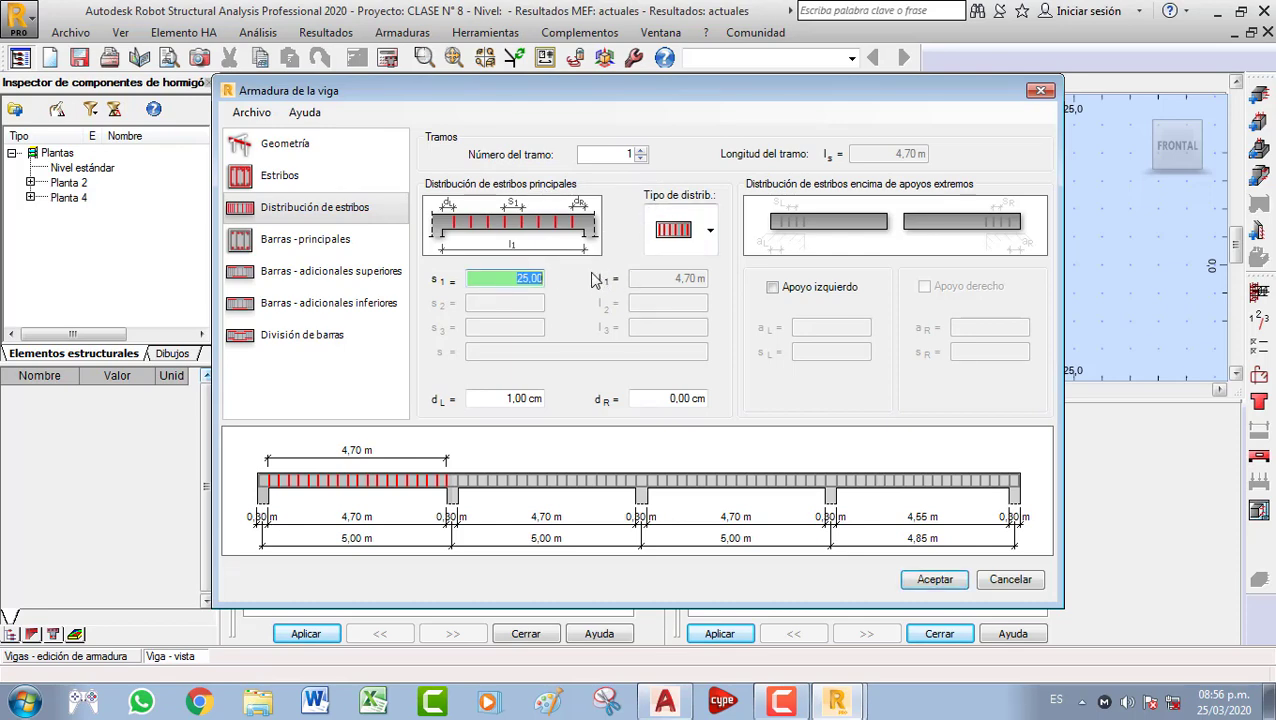
type("20")
left_click(387, 476)
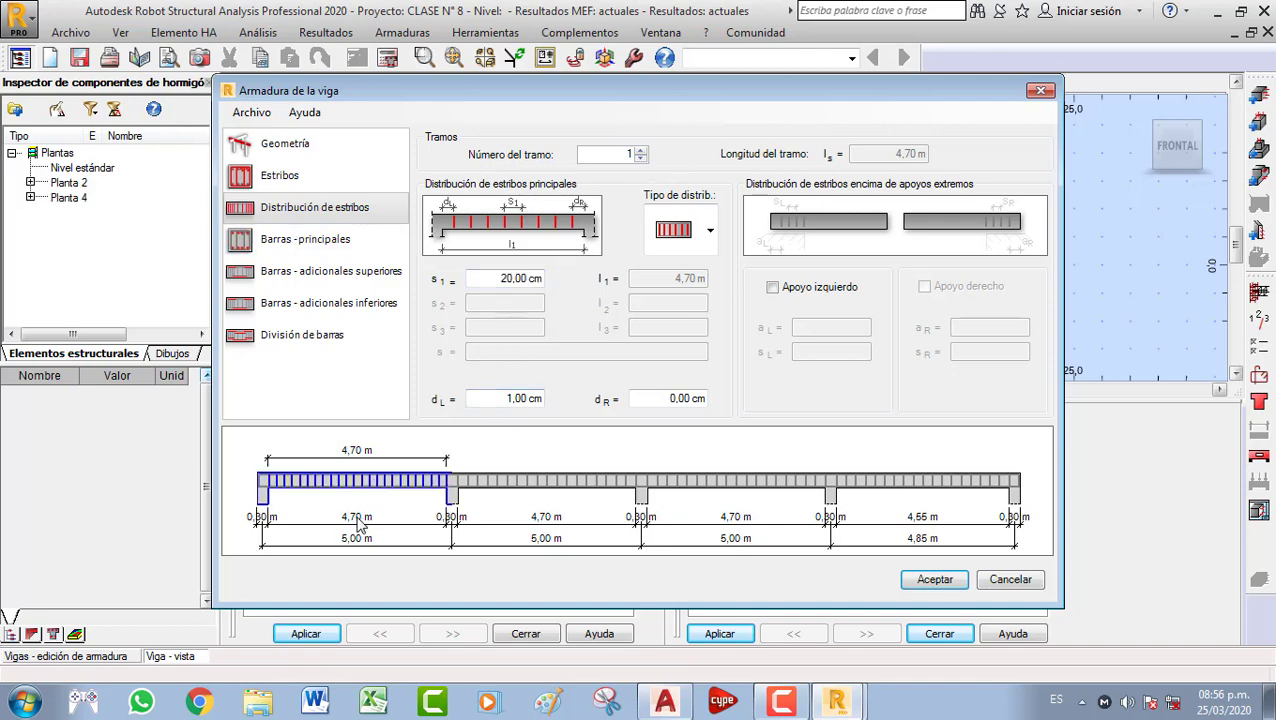
left_click(710, 231)
left_click(681, 280)
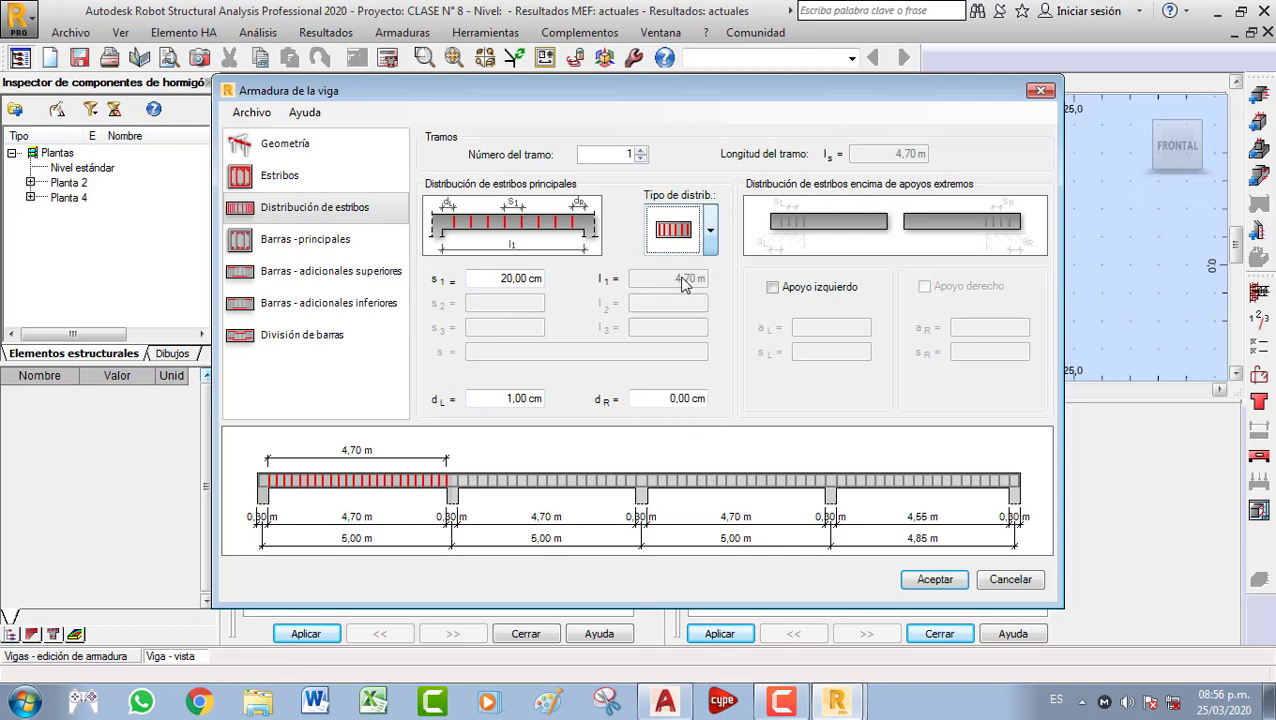
left_click(710, 248)
left_click(682, 327)
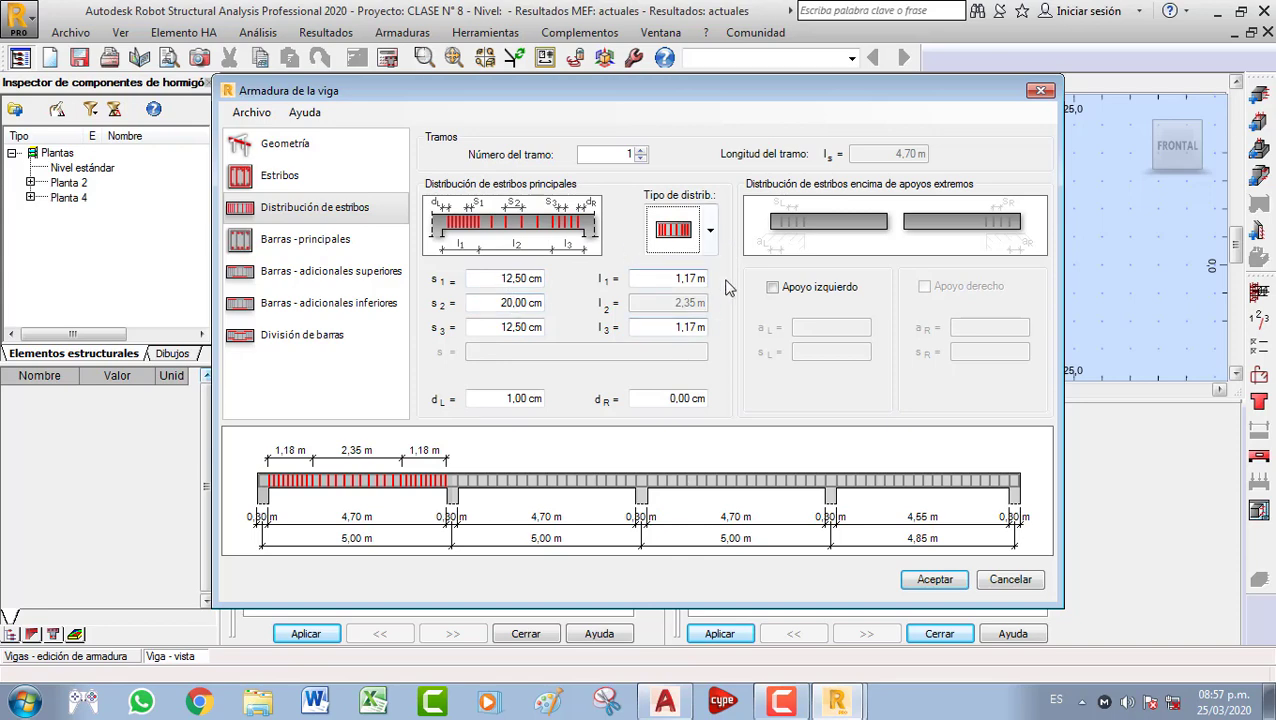
Set the material of both the lower and upper main bars to B 500 S
left_click(300, 240)
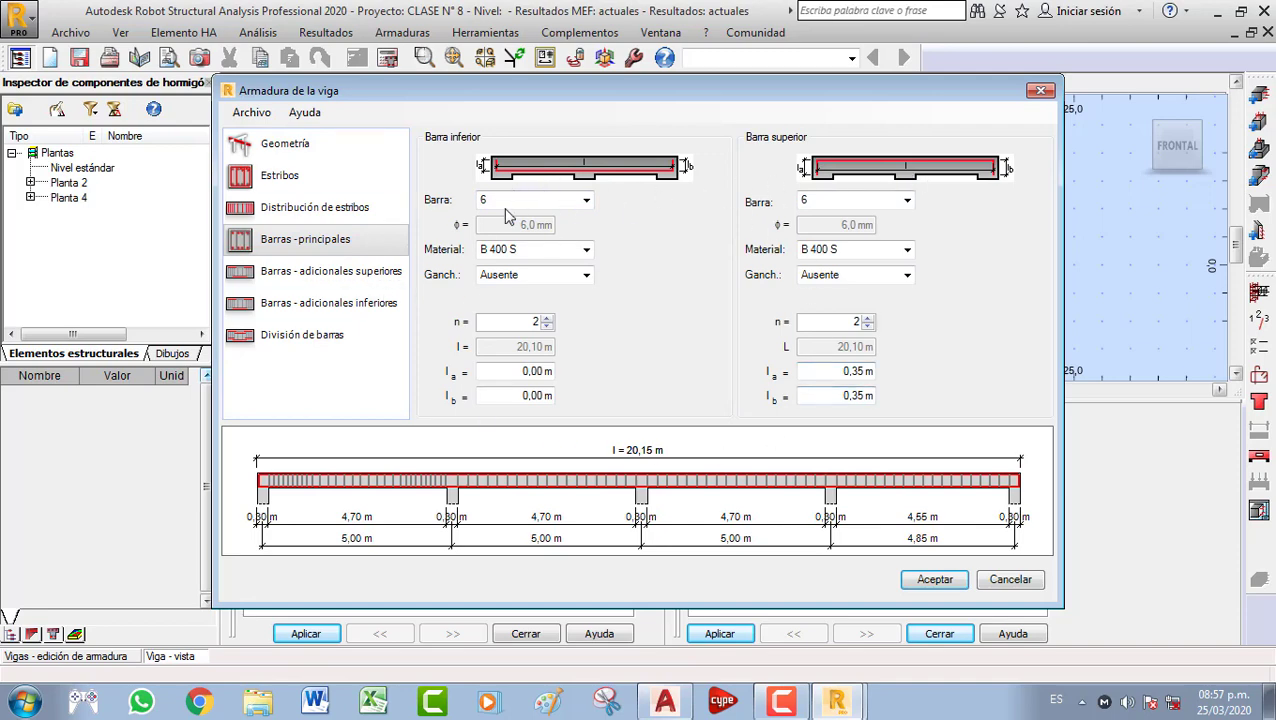
left_click(584, 251)
left_click(540, 281)
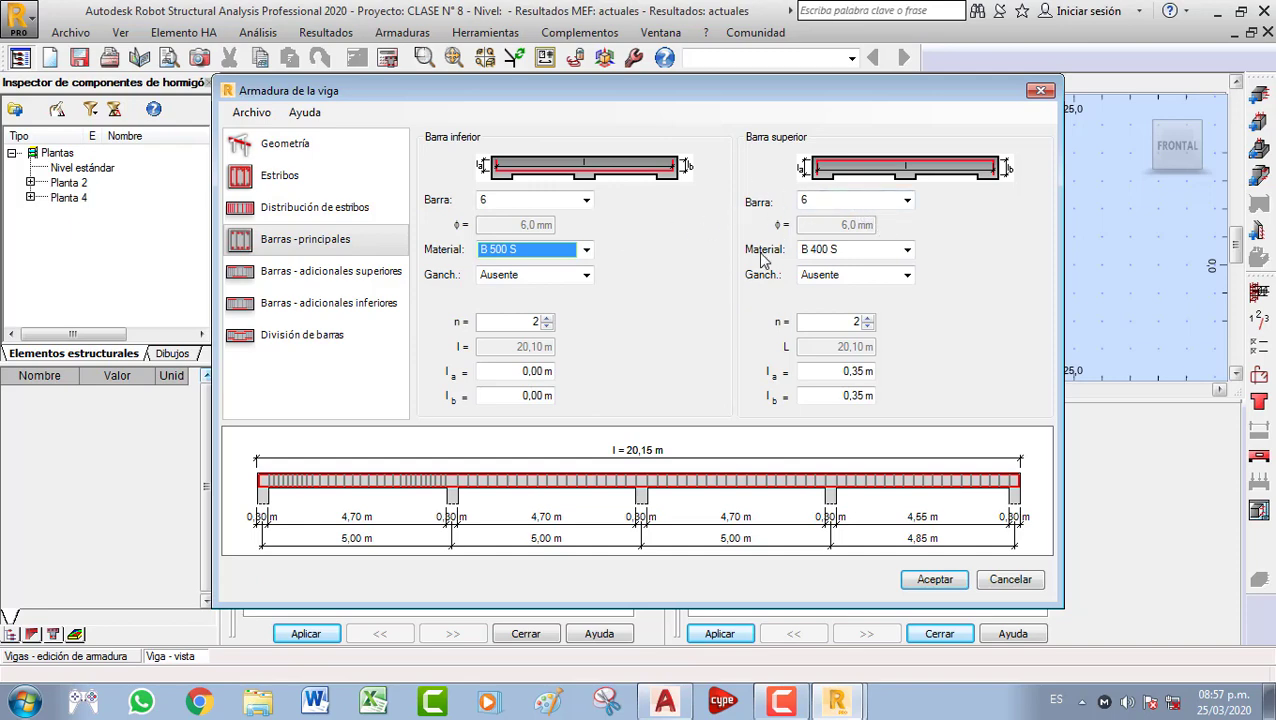
left_click(907, 251)
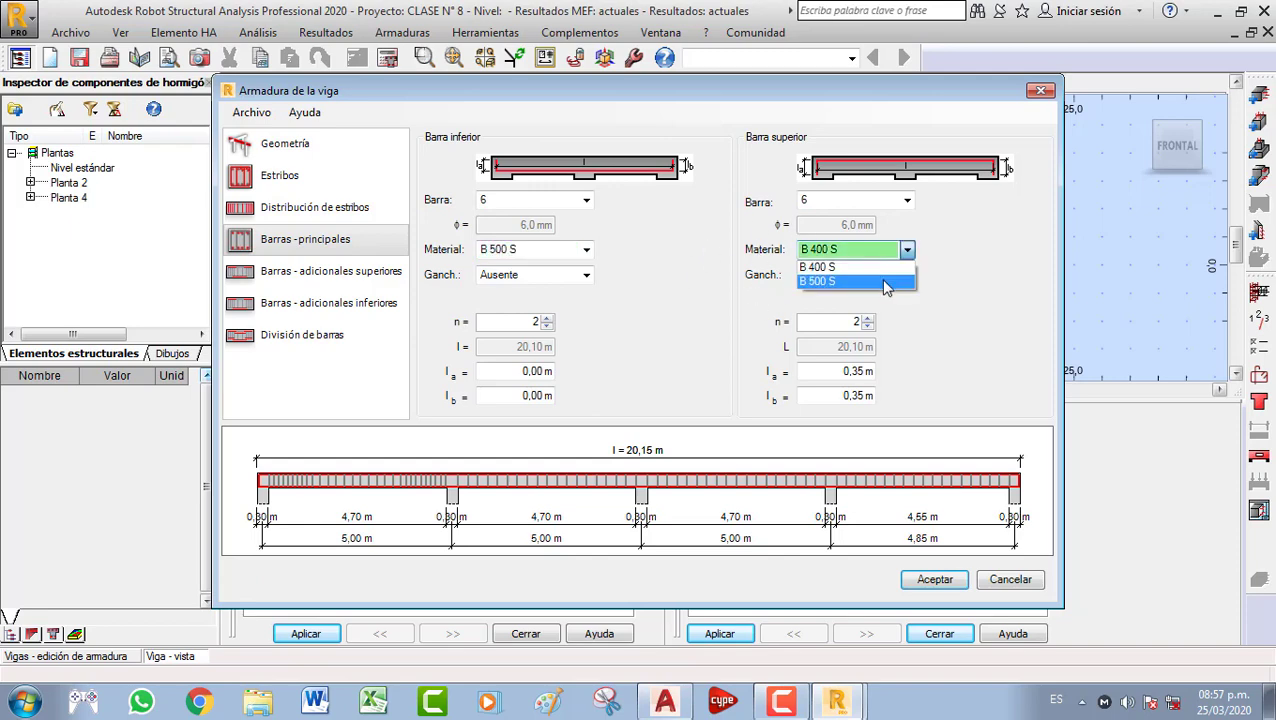
left_click(889, 286)
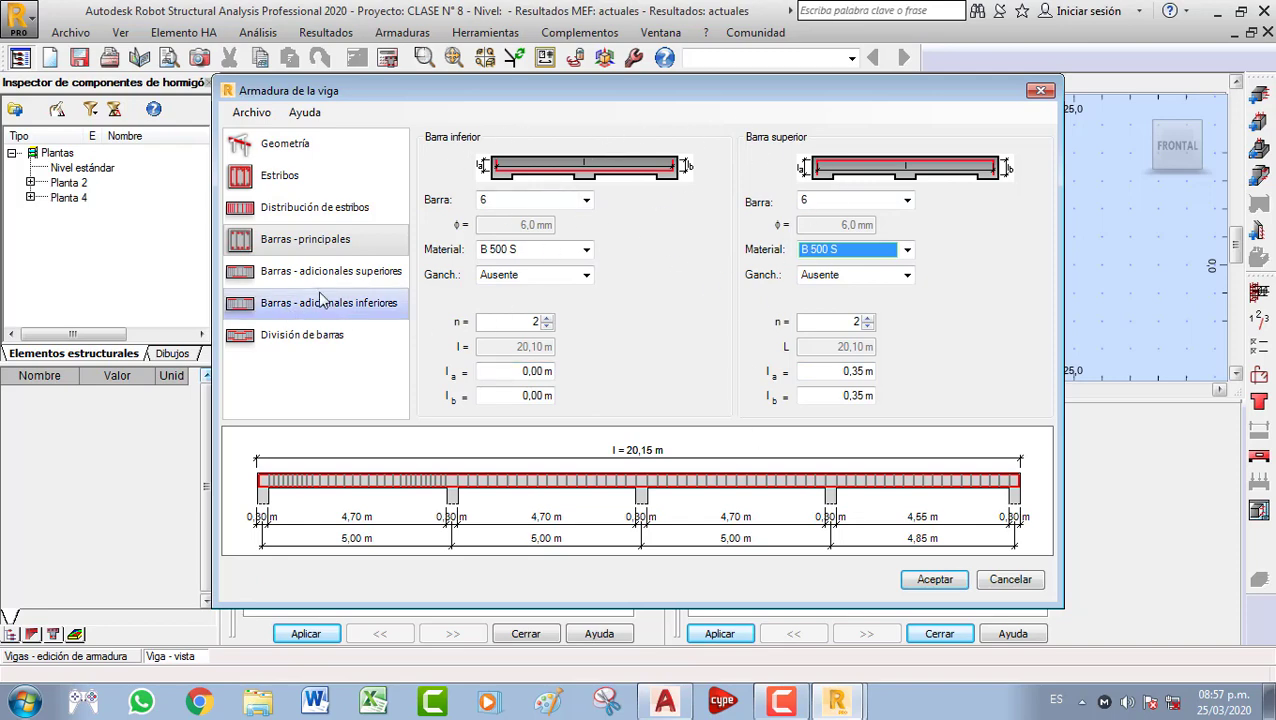
Review the settings for additional upper bars, additional lower bars and bar division
left_click(328, 276)
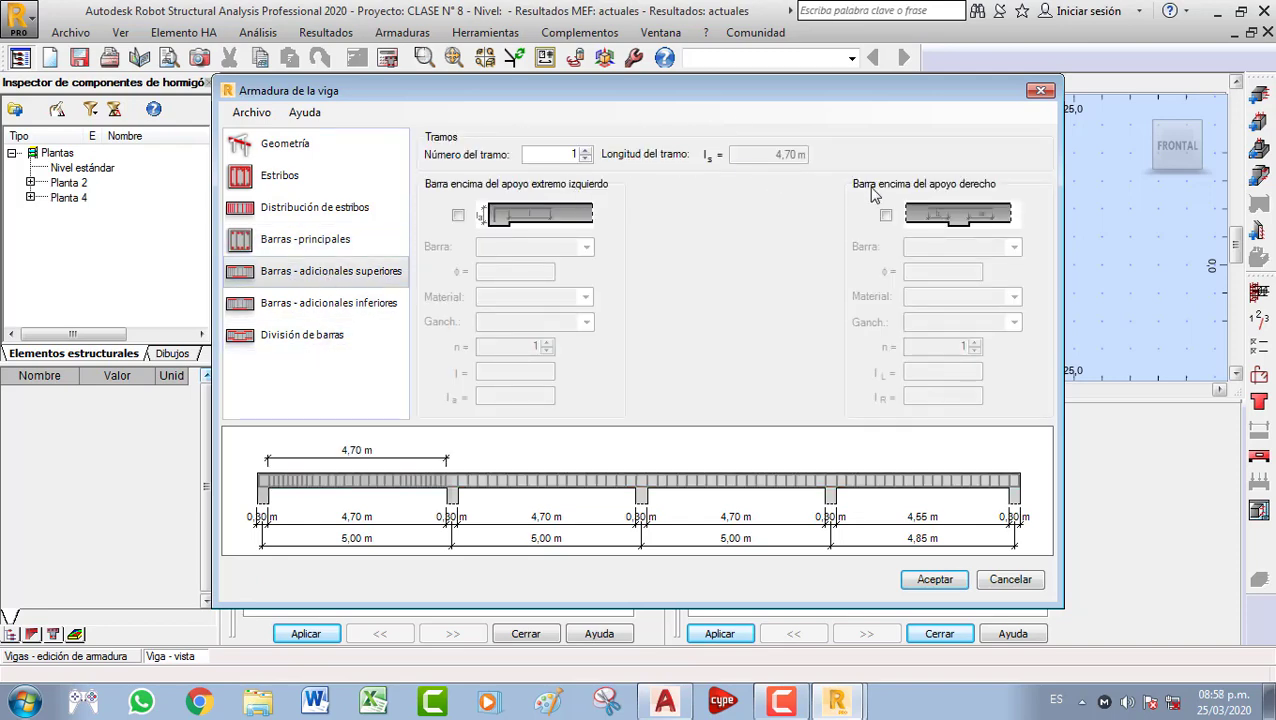
left_click(345, 303)
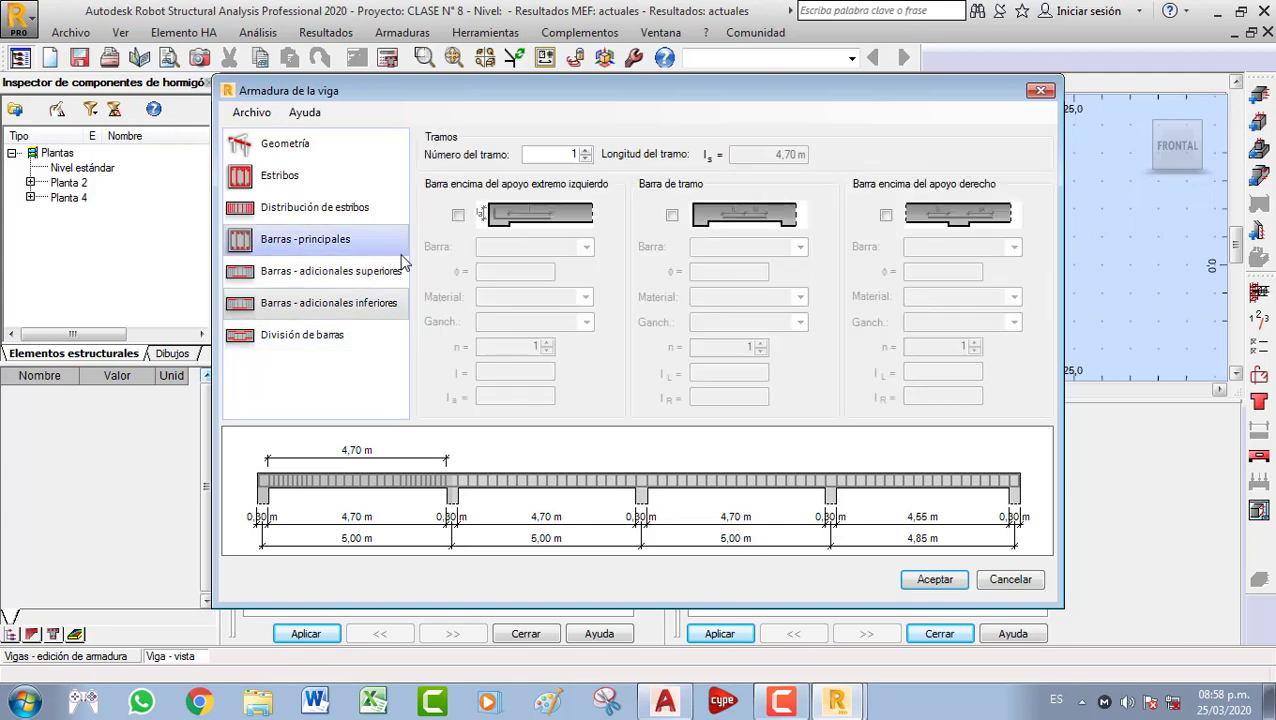
left_click(350, 336)
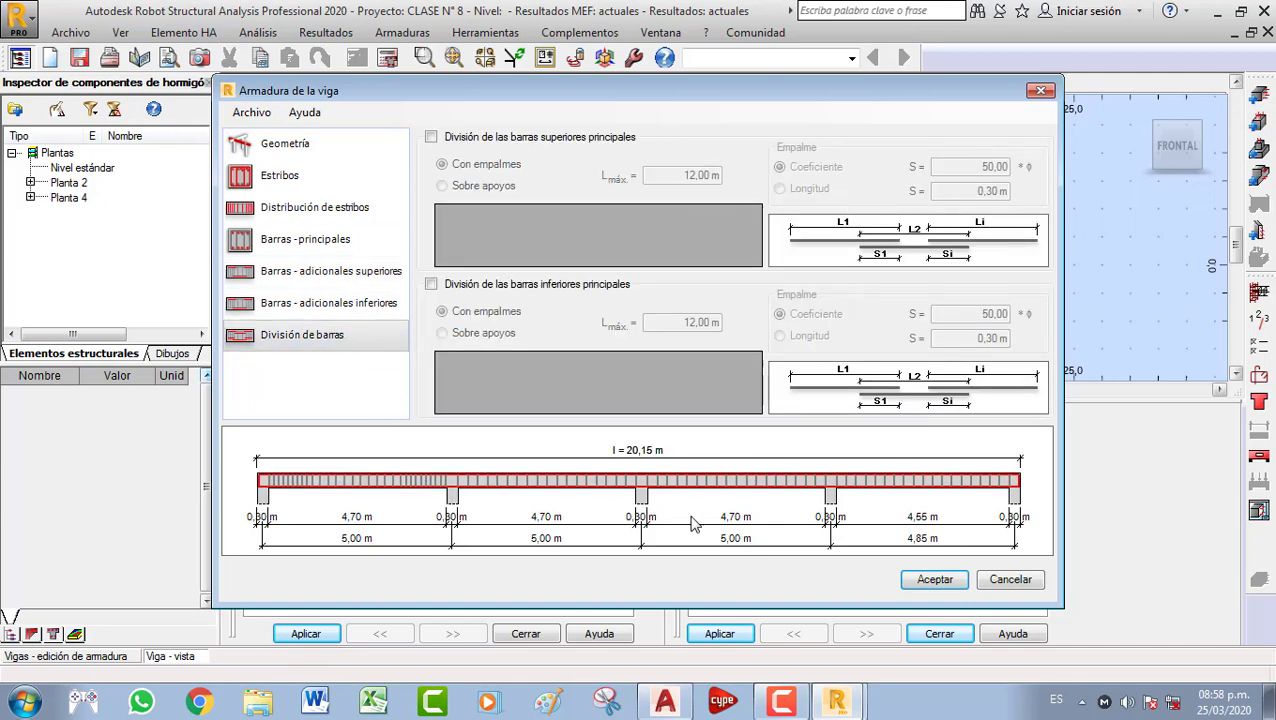
Set span 1's left stirrup offset dL to 0 cm in the stirrup distribution
left_click(305, 182)
left_click(318, 207)
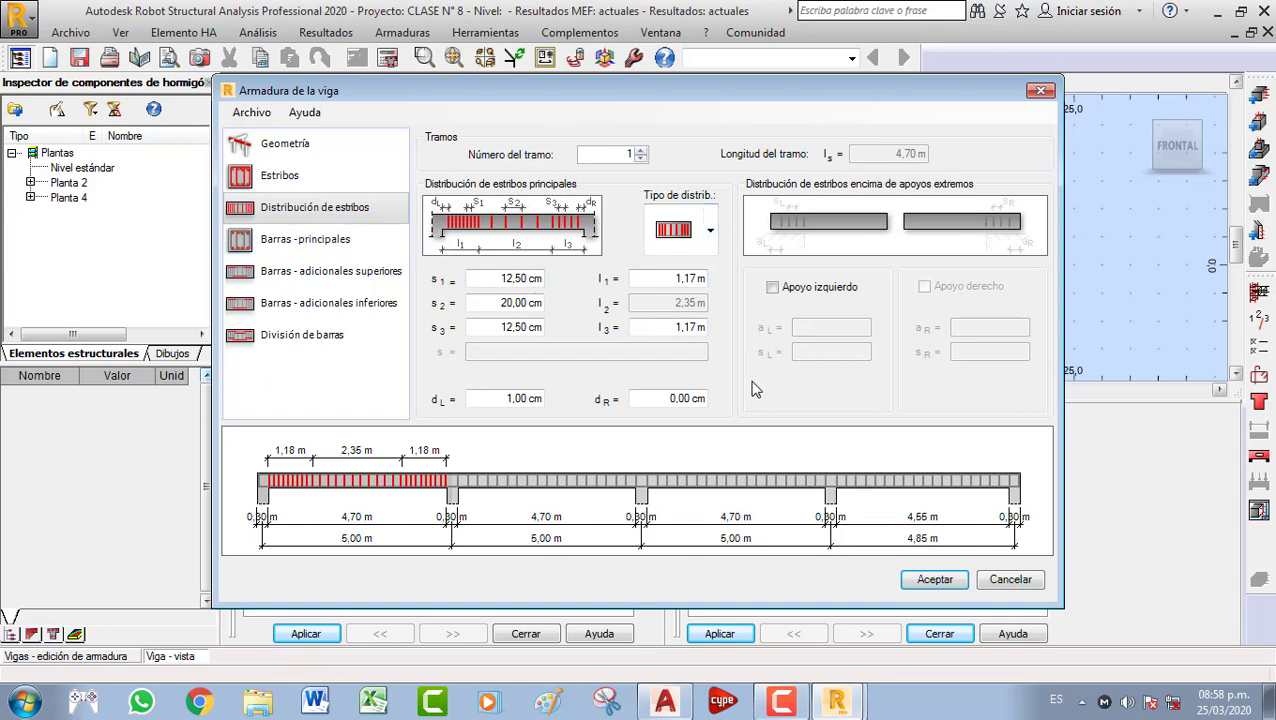
left_click(487, 399)
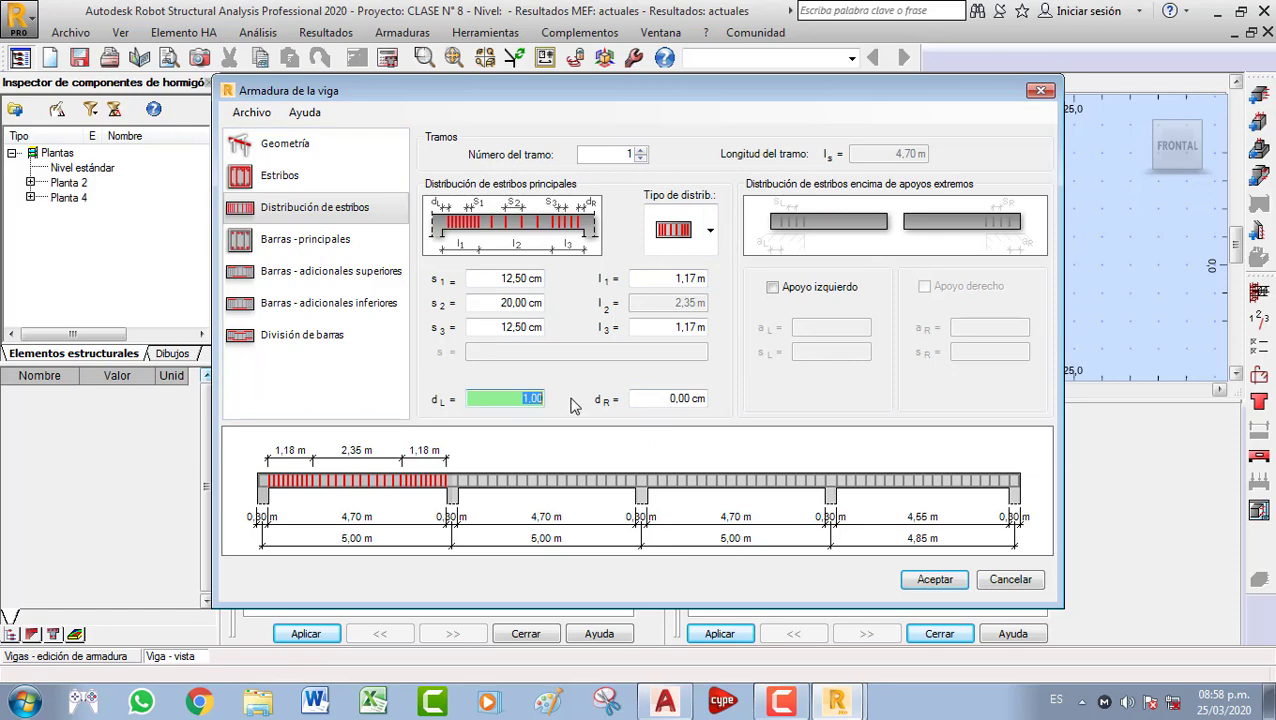
type("0")
left_click(527, 332)
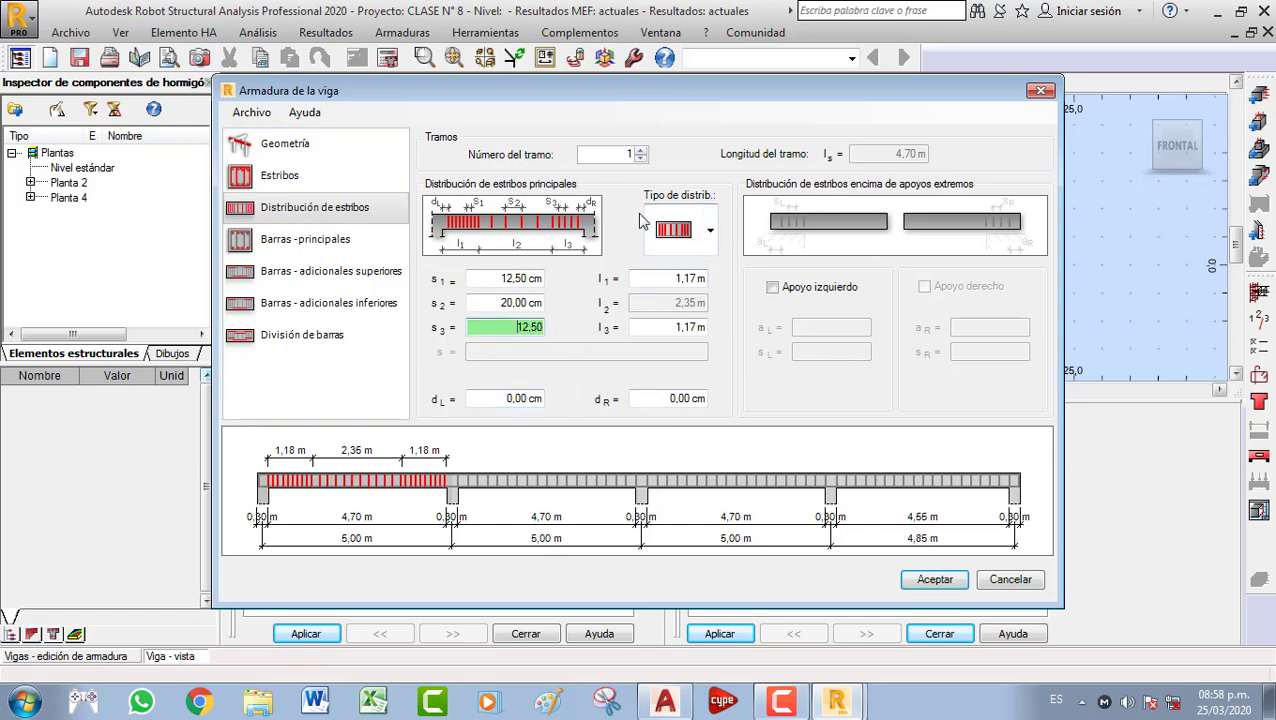
Select bar size 6 in the stirrup parameters
left_click(340, 177)
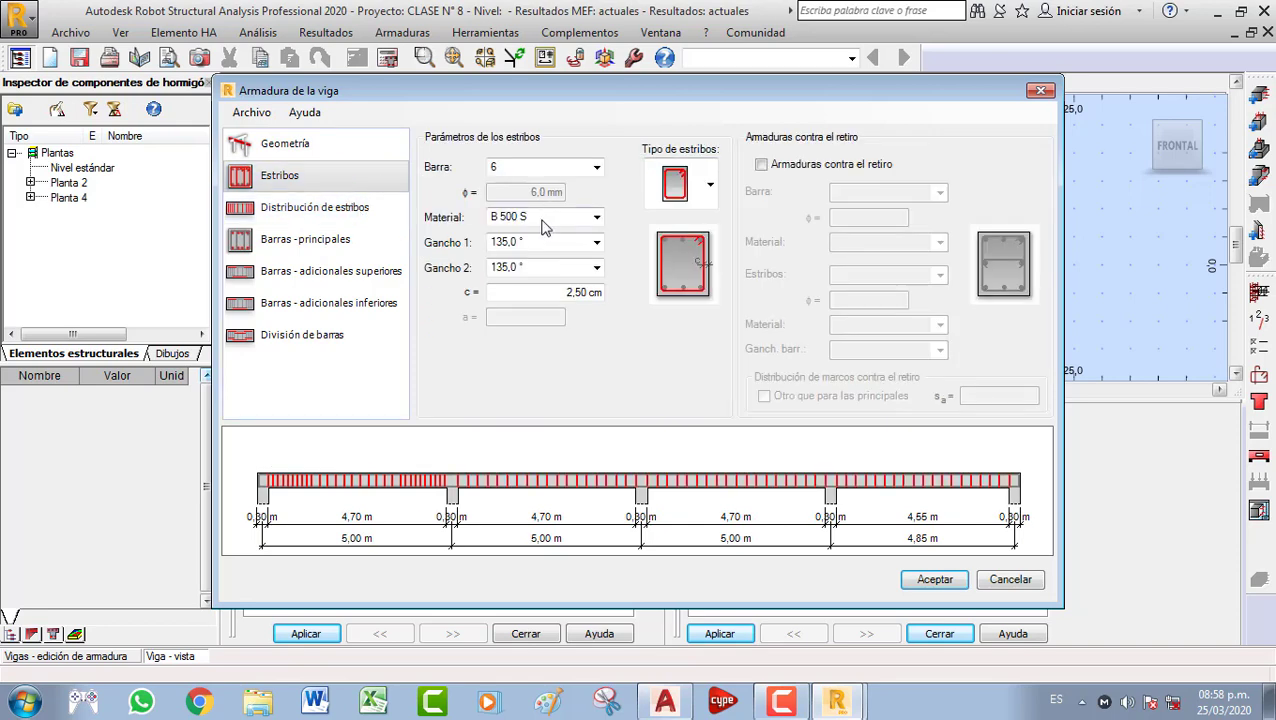
left_click(599, 170)
left_click(597, 168)
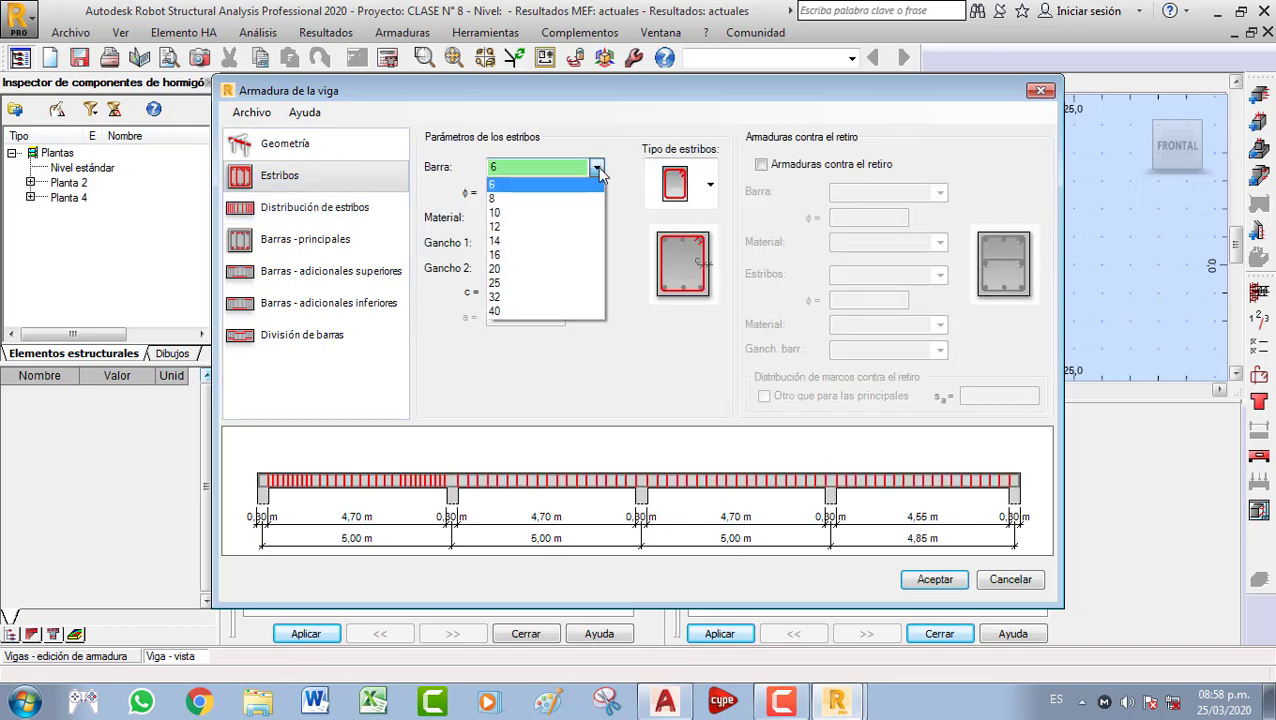
left_click(590, 181)
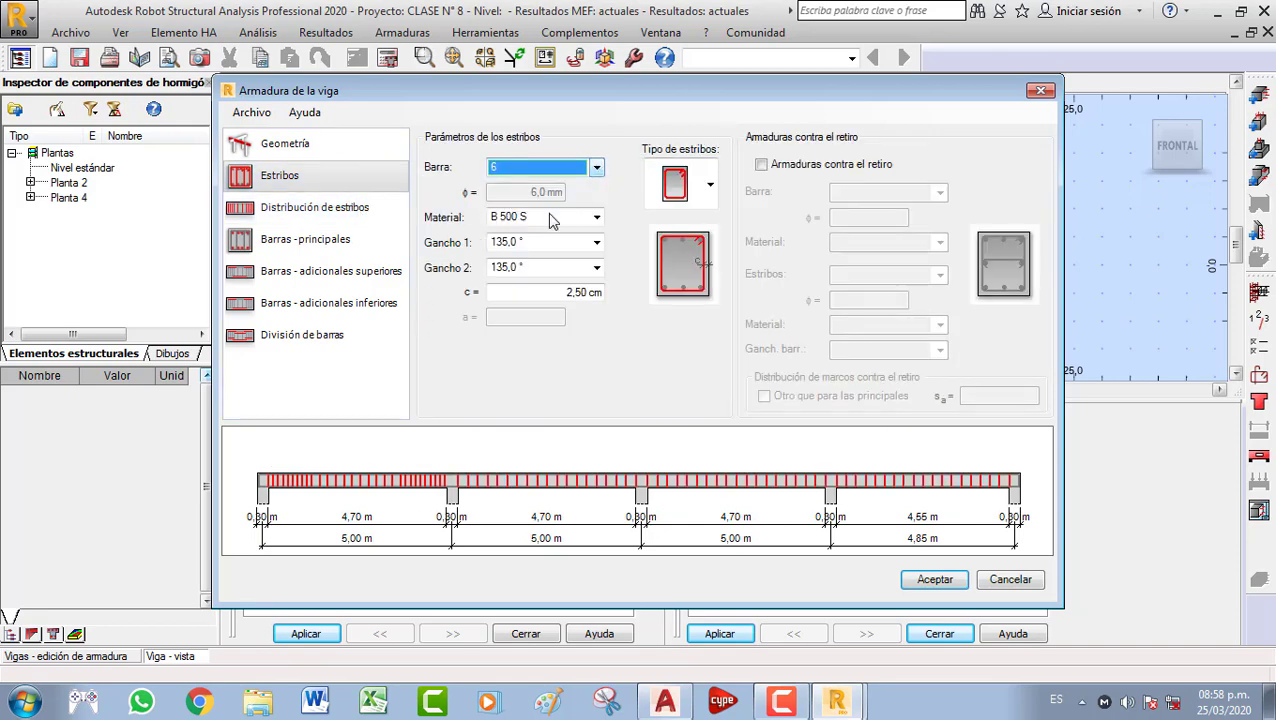
Set the bar size of both the lower and upper main bars to 12
left_click(355, 248)
left_click(586, 201)
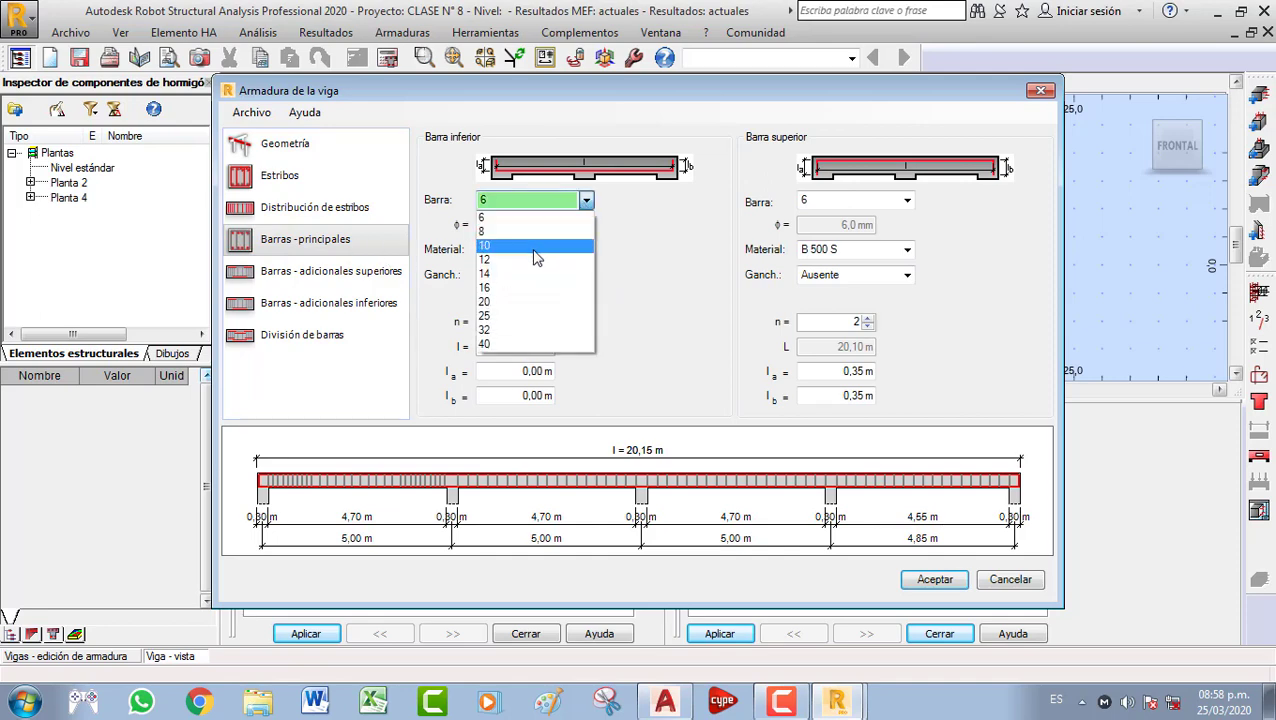
left_click(525, 270)
left_click(906, 201)
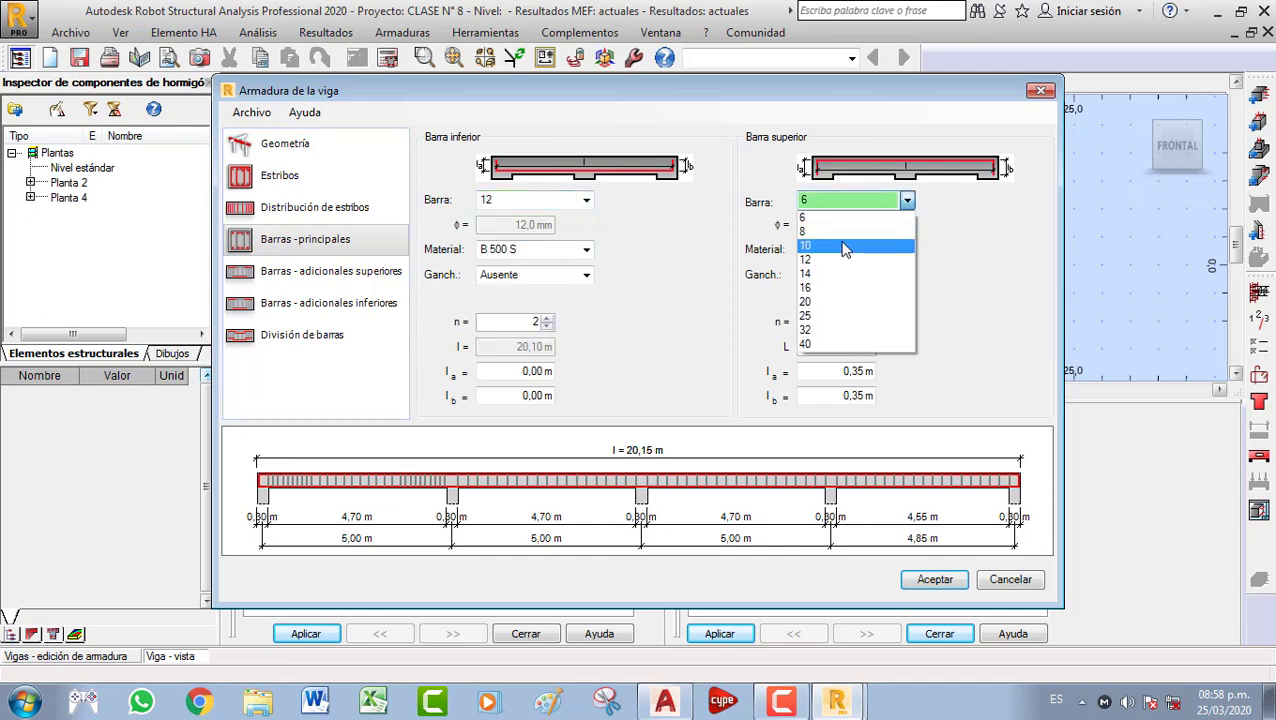
left_click(840, 262)
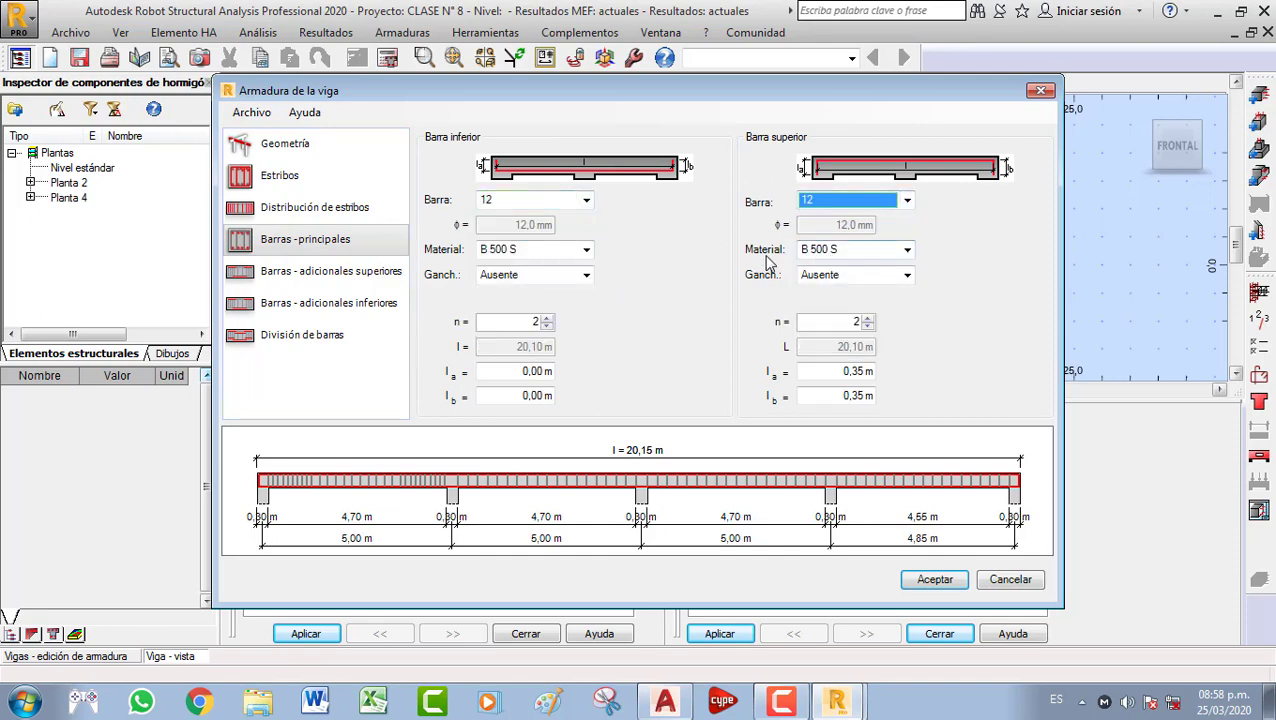
Try 90° and 180° hooks on the lower main bars and return the hook option to Ausente
left_click(586, 275)
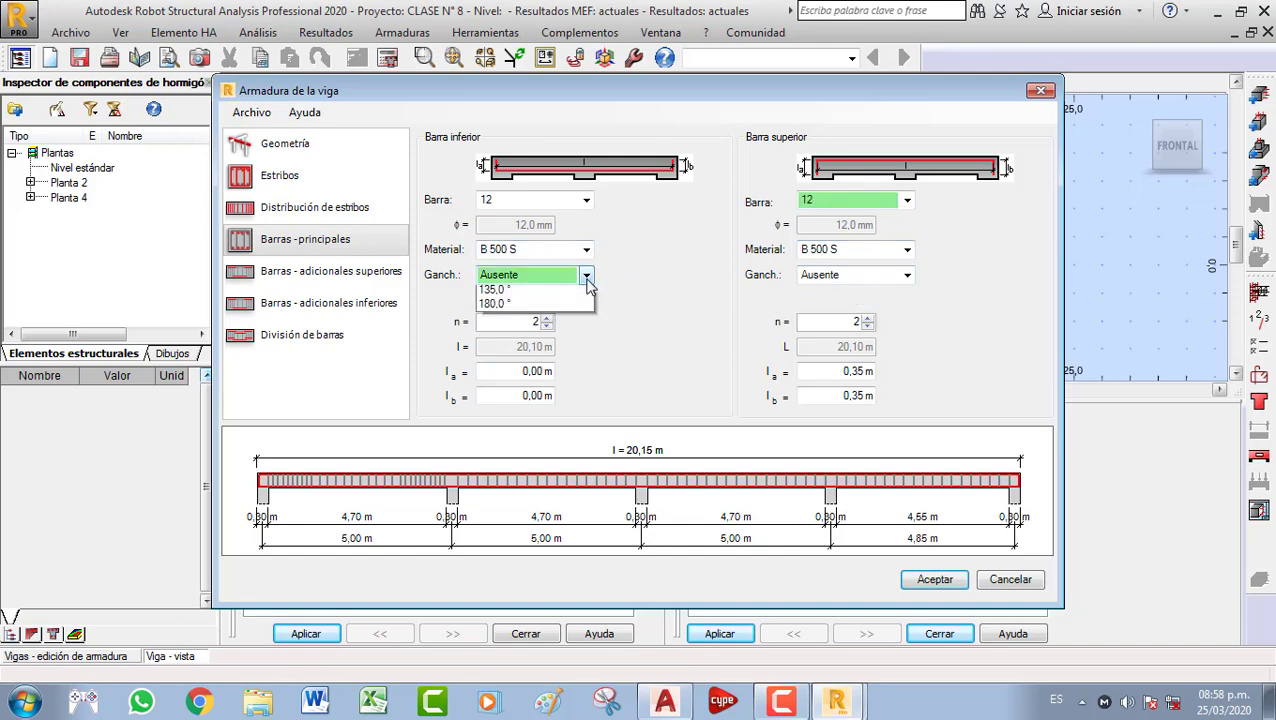
left_click(510, 308)
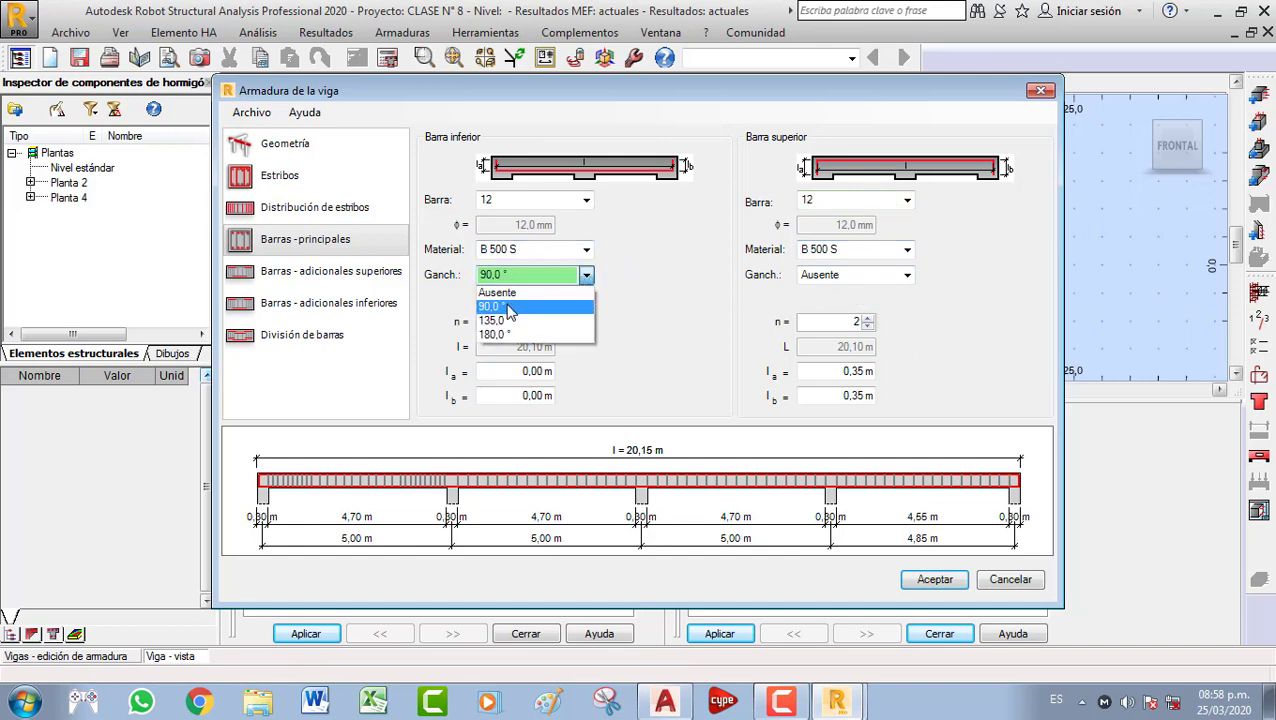
left_click(586, 275)
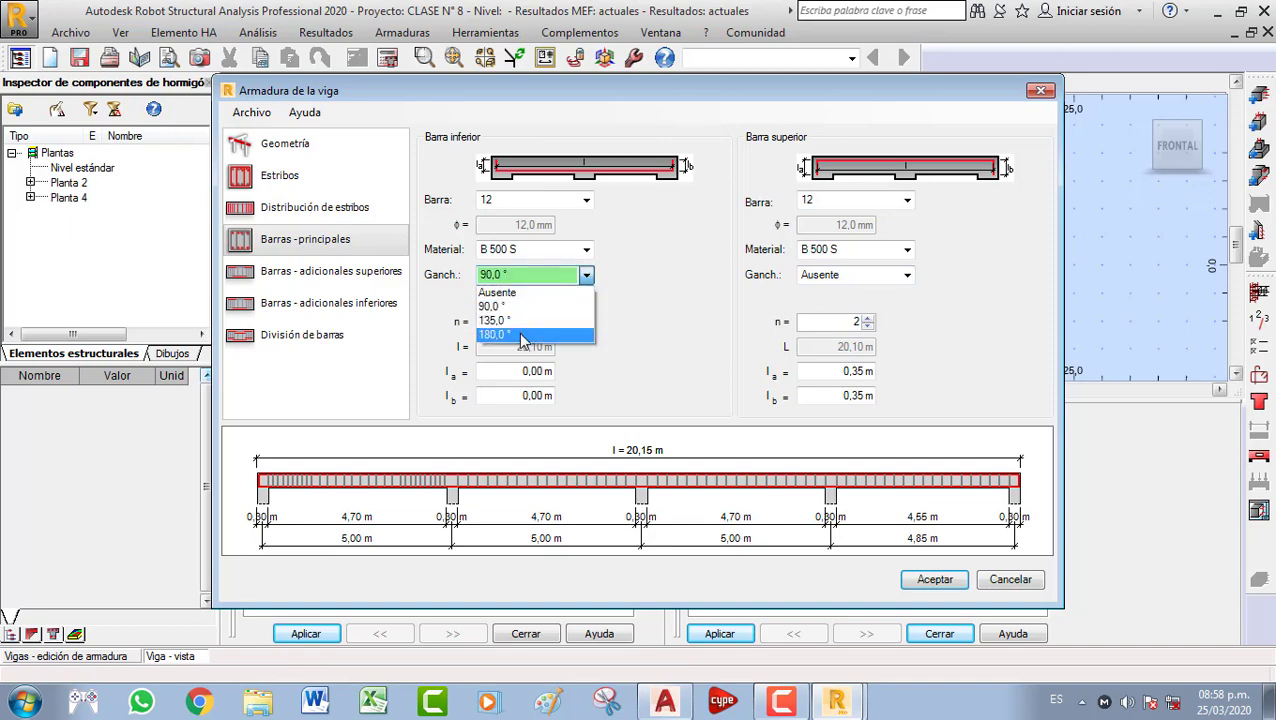
left_click(521, 334)
left_click(586, 275)
left_click(538, 293)
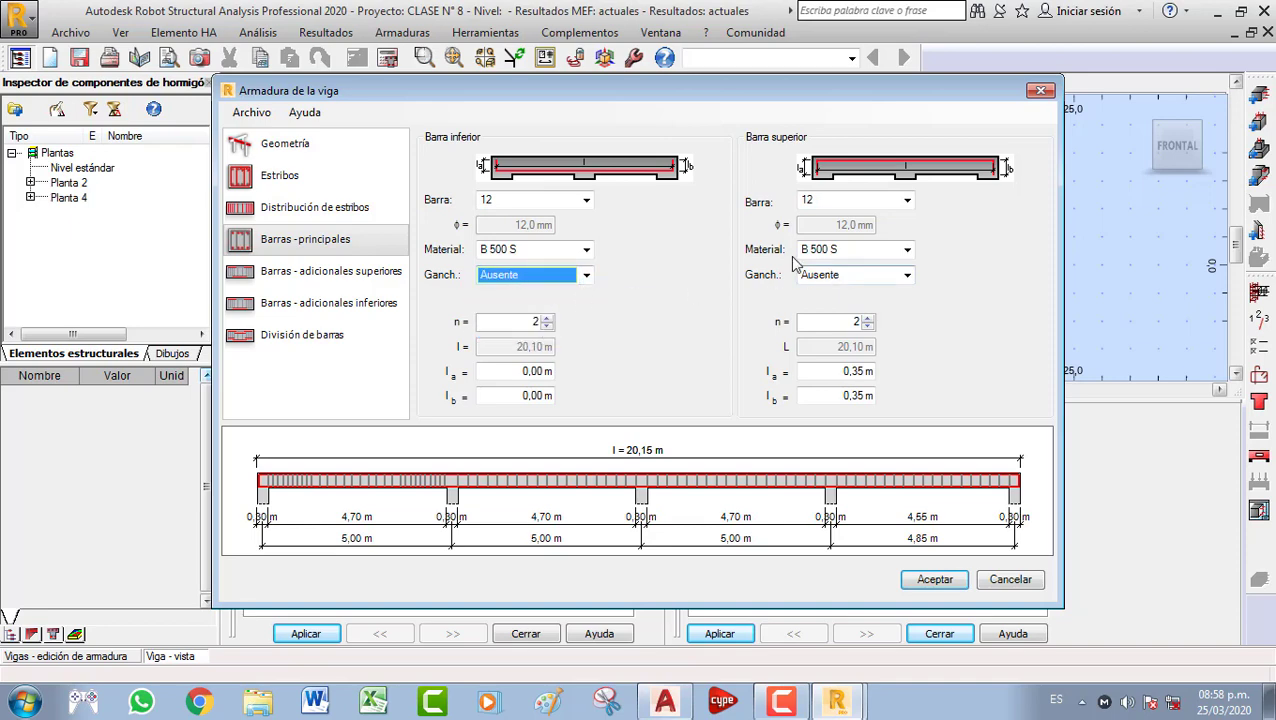
Set the number of lower and upper main bars to 4 each
left_click(546, 319)
left_click(546, 319)
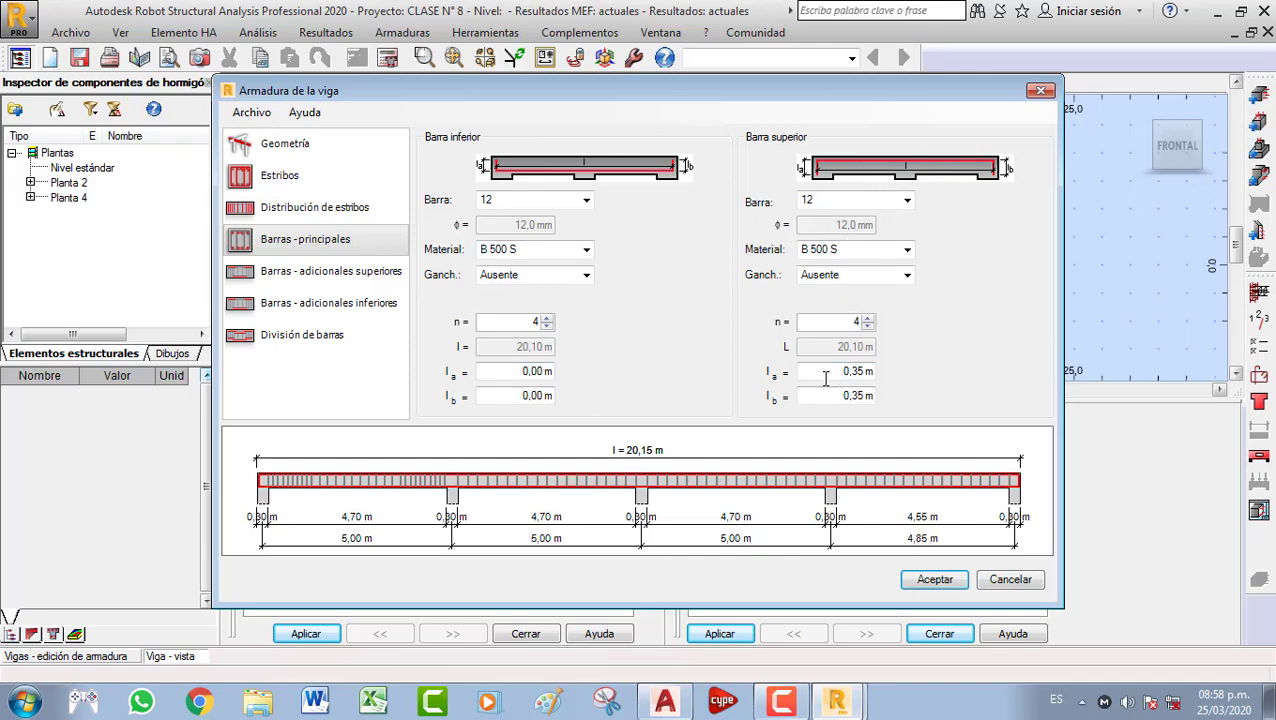
Enable span 1's additional upper bars over both supports and set the left end support's bars to size 10 in B 500 S
left_click(395, 271)
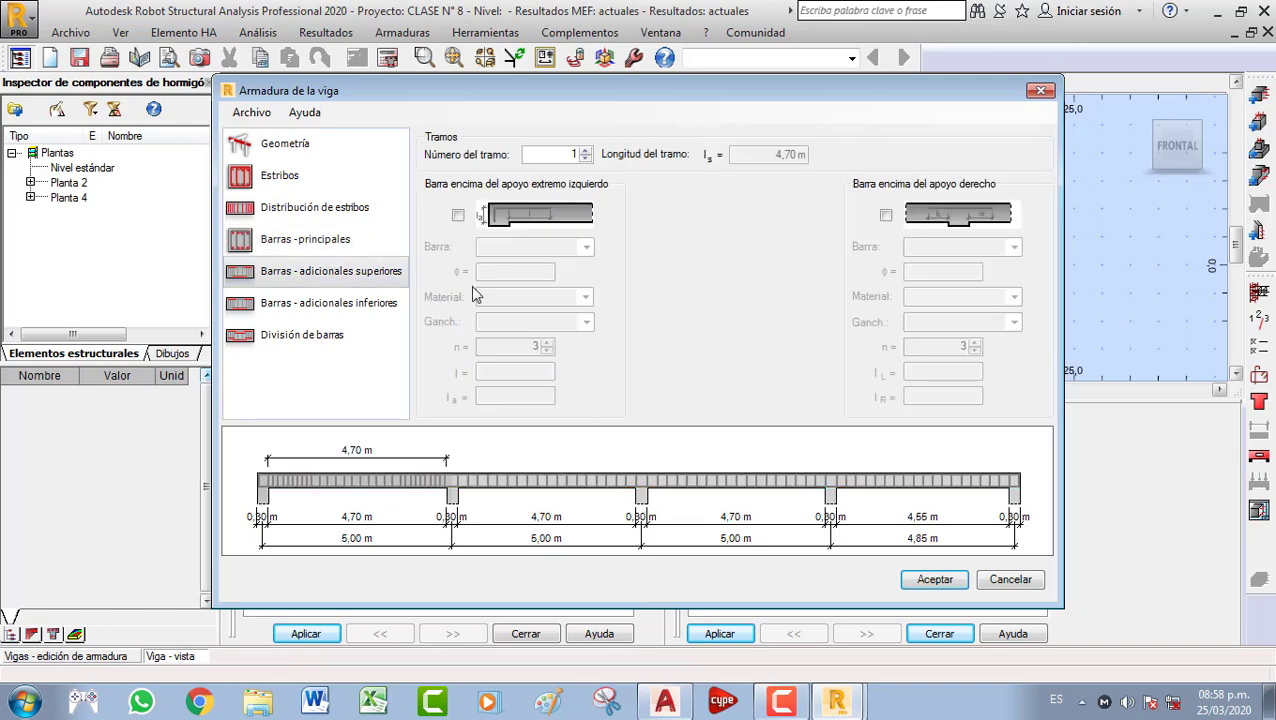
left_click(458, 216)
left_click(886, 215)
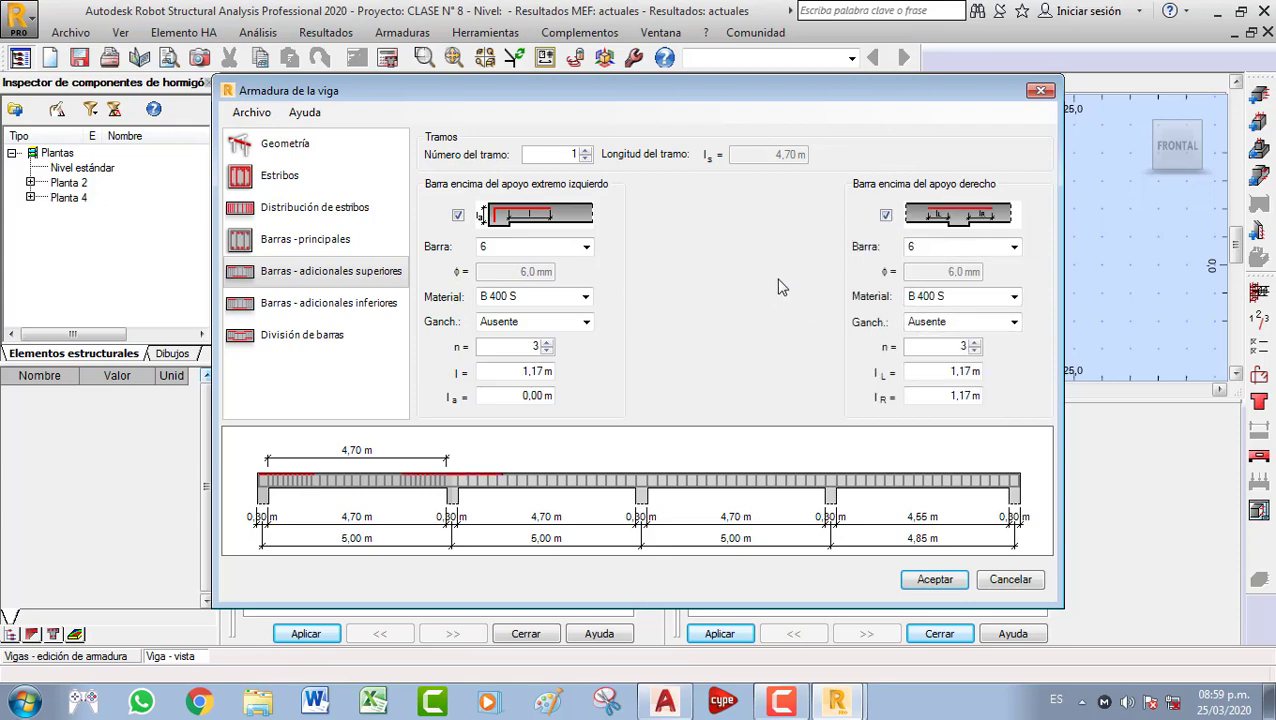
left_click(586, 249)
left_click(580, 297)
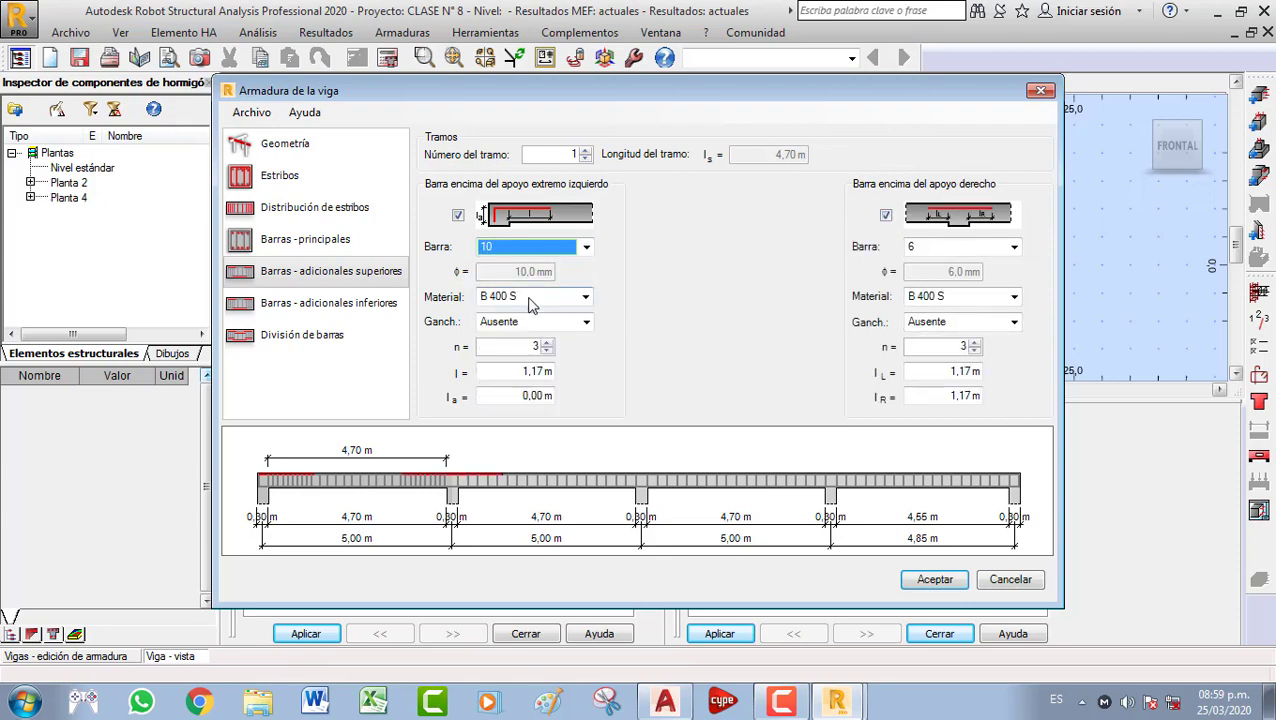
left_click(584, 297)
left_click(575, 323)
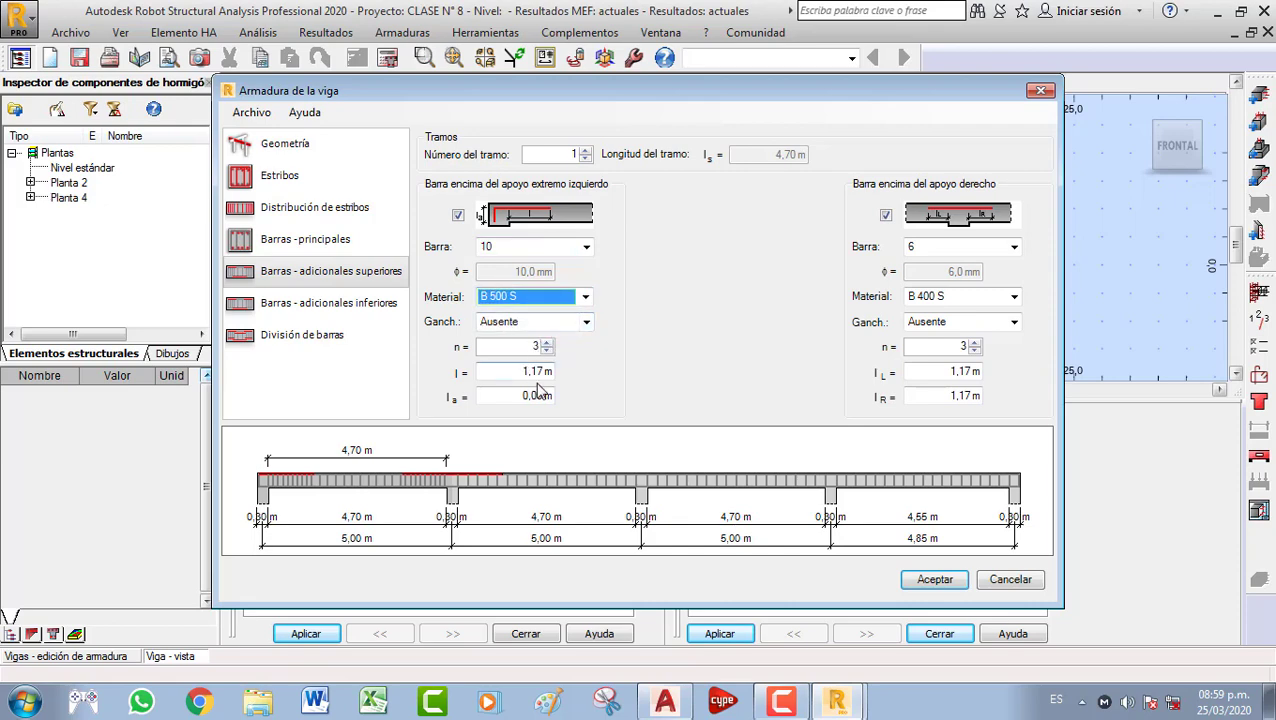
Set the additional upper bars over span 1's right support to material B 500 S and bar size 10
left_click(1014, 296)
left_click(1005, 327)
left_click(1014, 246)
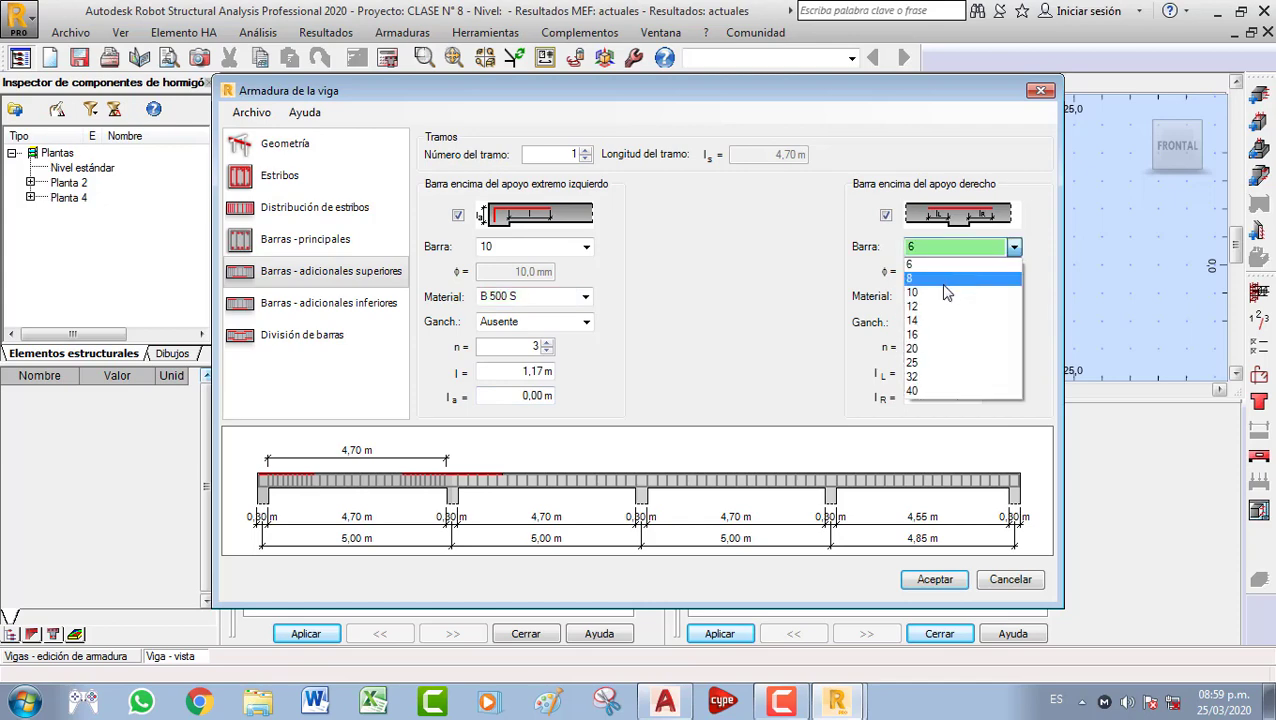
left_click(935, 293)
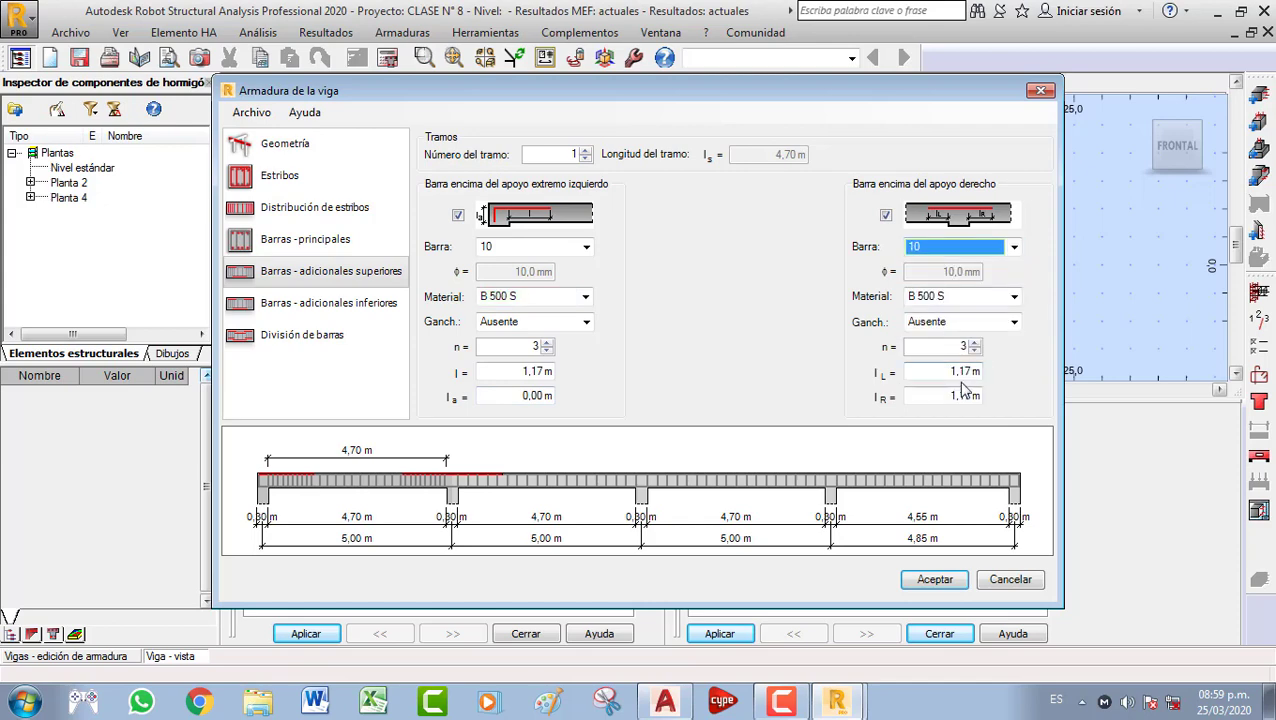
Enable span 1's additional lower bars at the left end support, midspan and right support, each with bar size 10
left_click(312, 303)
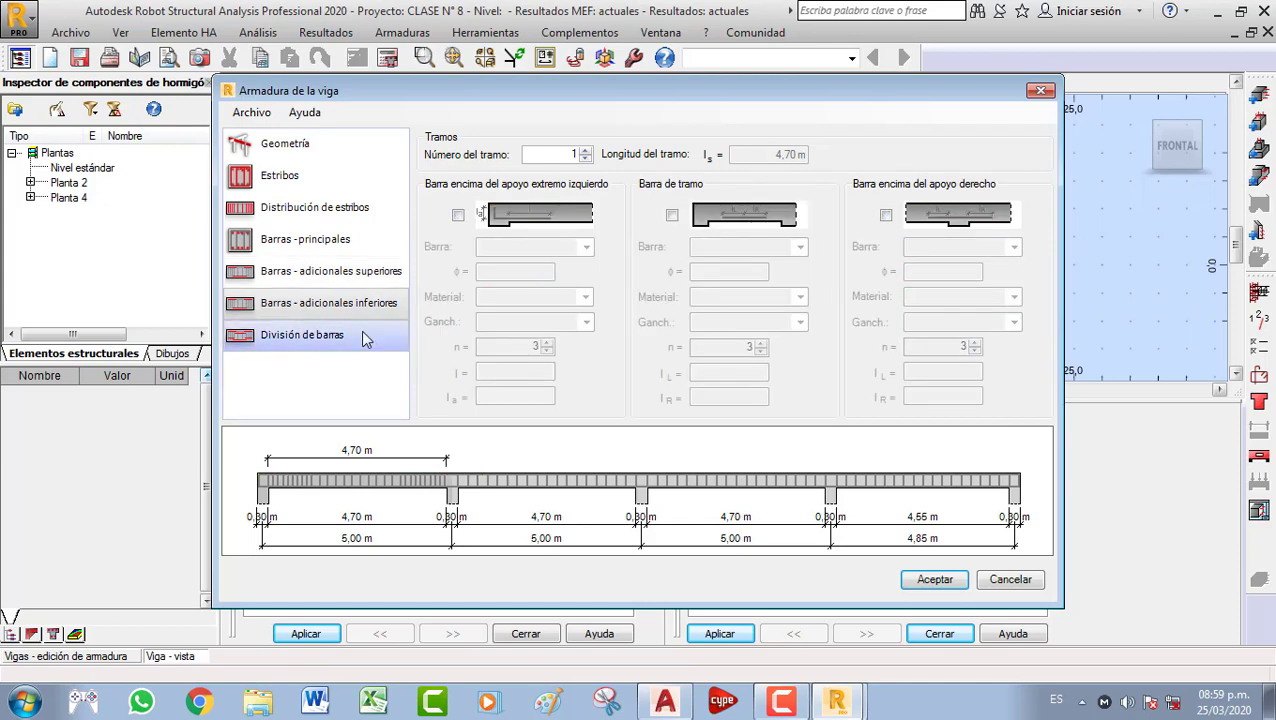
left_click(458, 215)
left_click(672, 215)
left_click(886, 215)
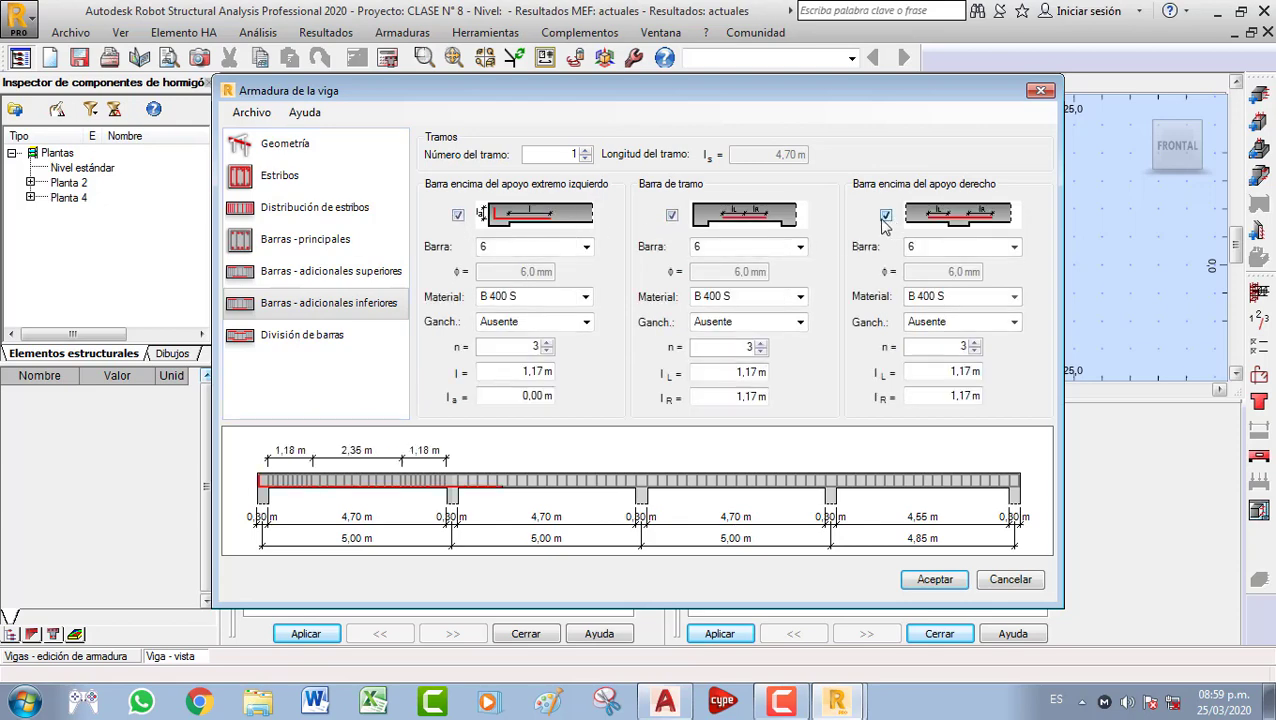
left_click(586, 246)
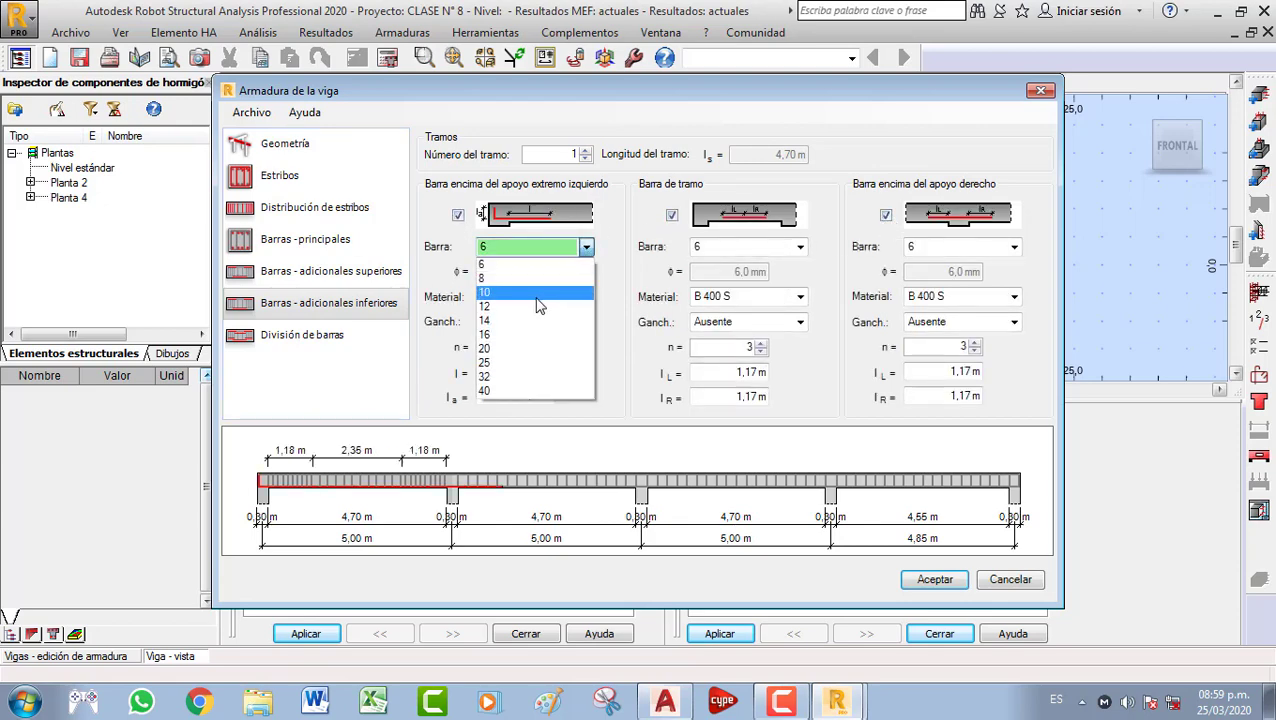
left_click(537, 293)
left_click(800, 246)
left_click(705, 292)
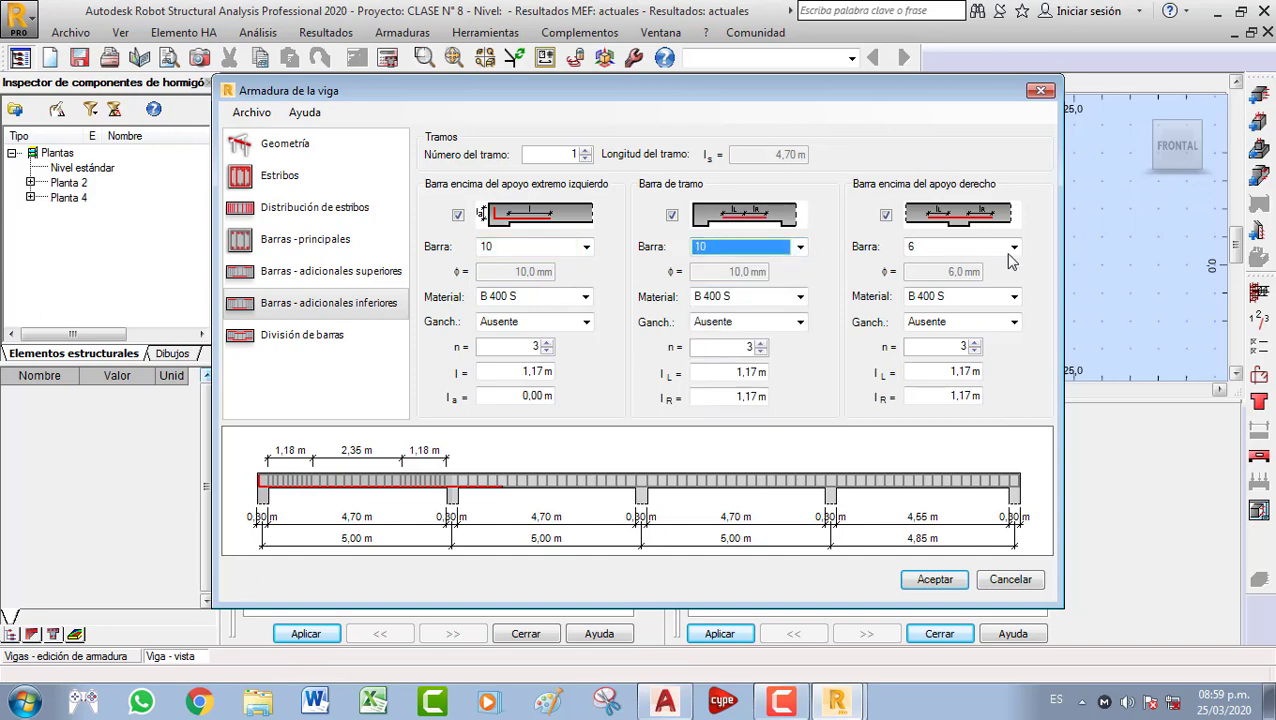
left_click(1014, 246)
left_click(925, 292)
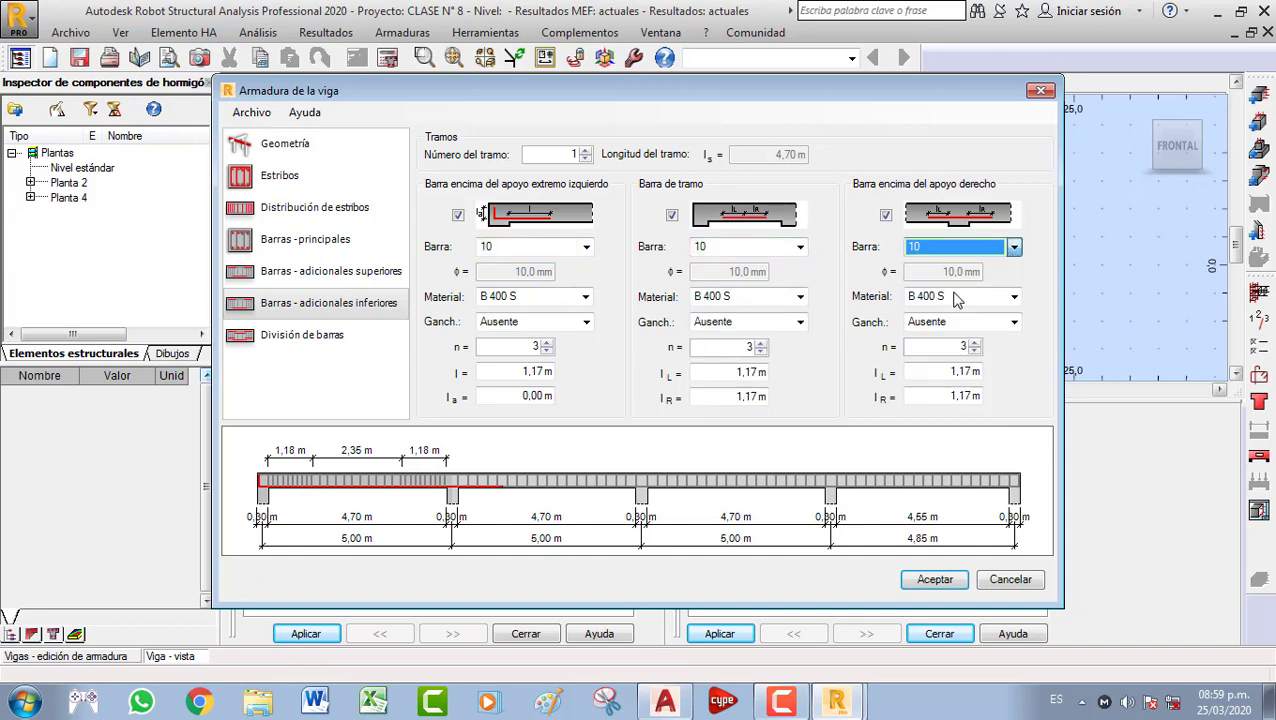
Set the material of span 1's three additional lower bar groups to B 500 S and accept the beam reinforcement
left_click(583, 297)
left_click(550, 328)
left_click(800, 296)
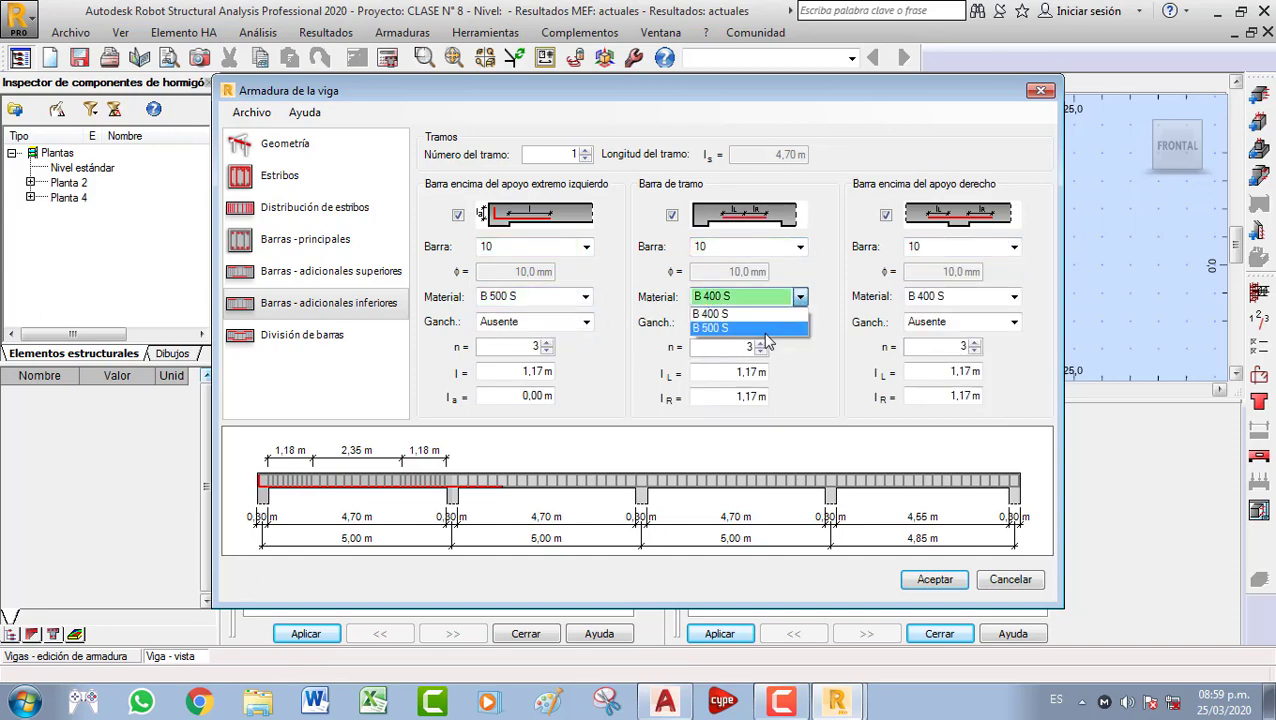
left_click(745, 328)
left_click(1014, 296)
left_click(965, 324)
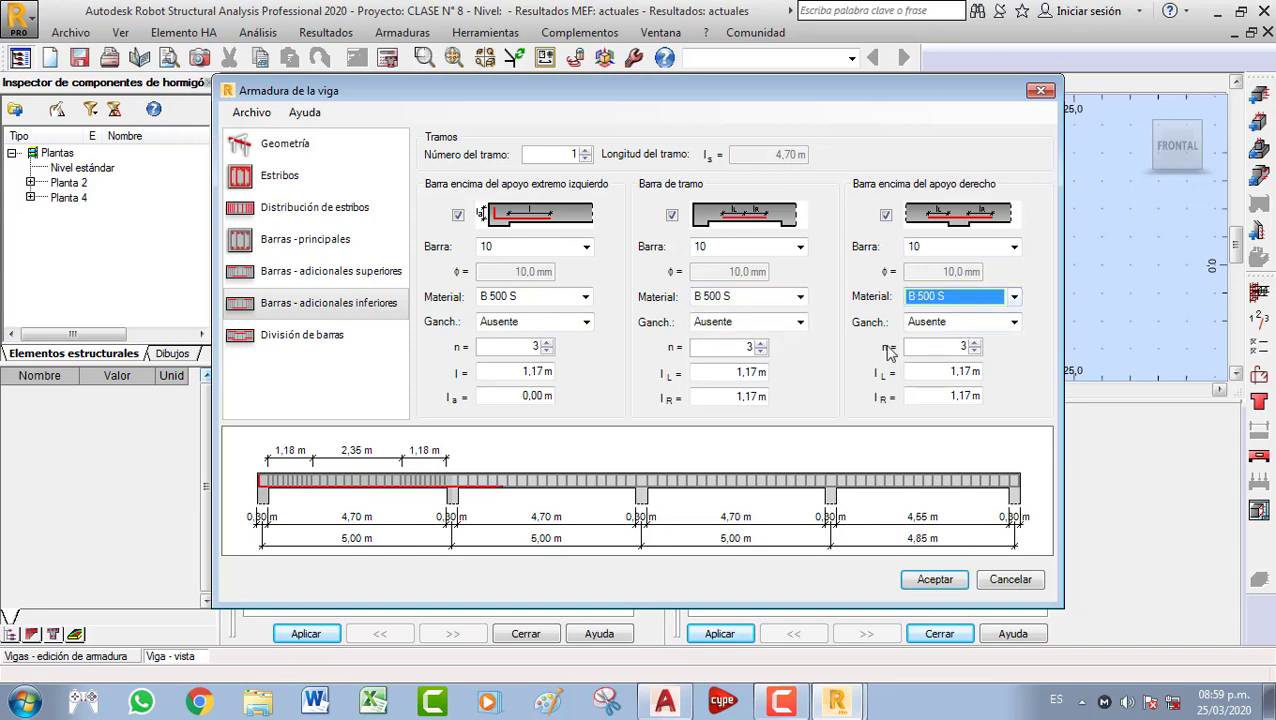
left_click(316, 345)
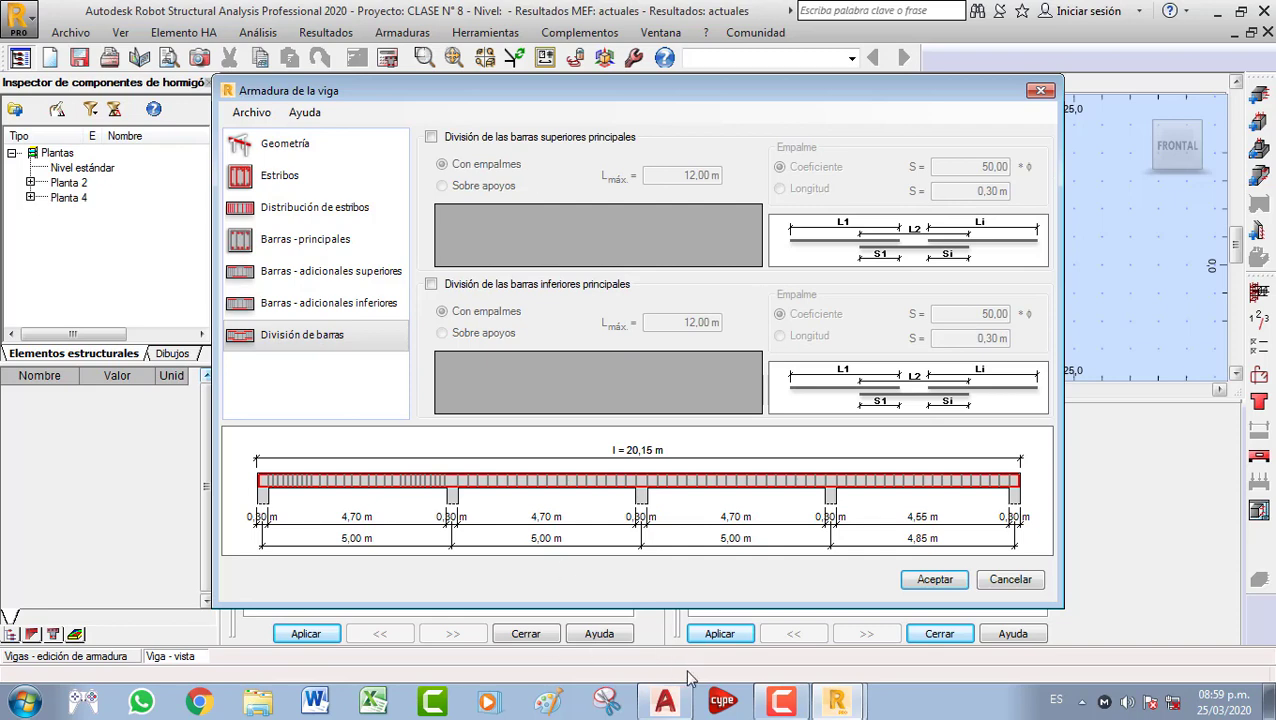
left_click(934, 579)
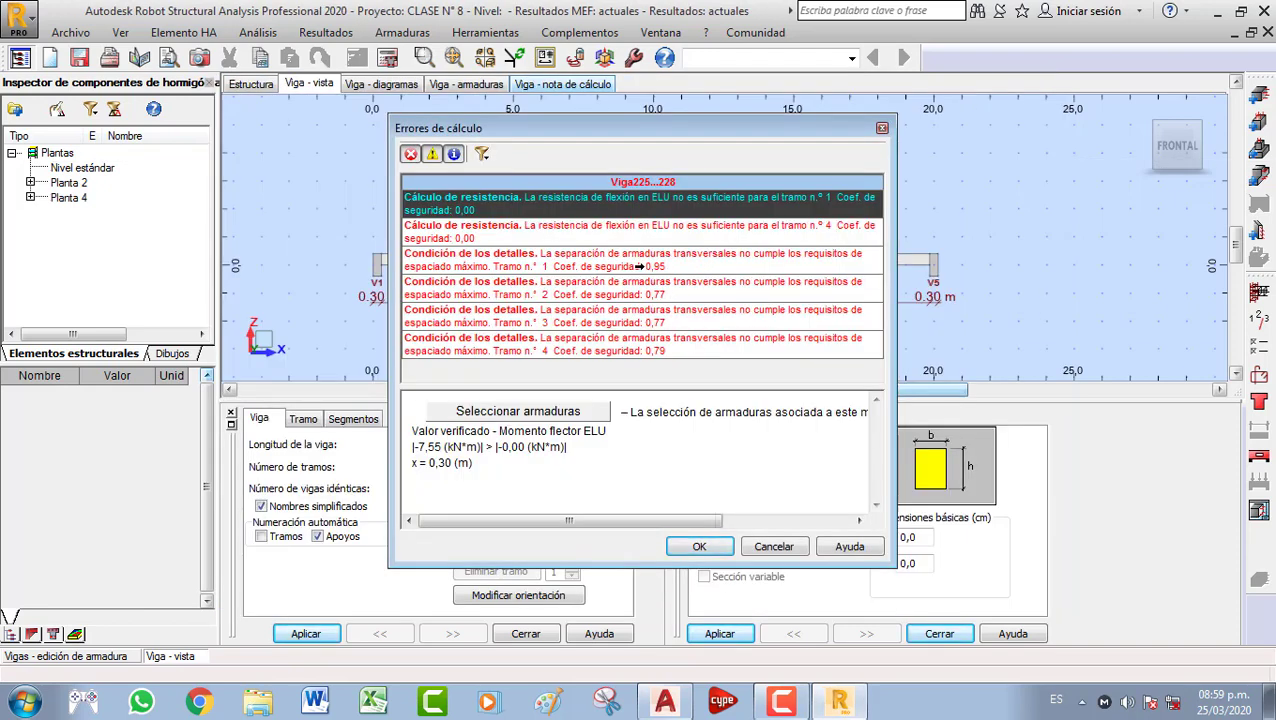
Examine the bending resistance and stirrup spacing errors reported for each span of beam 225–228, and close the error list
left_click(640, 266)
left_click(637, 288)
left_click(648, 321)
left_click(644, 346)
left_click(648, 319)
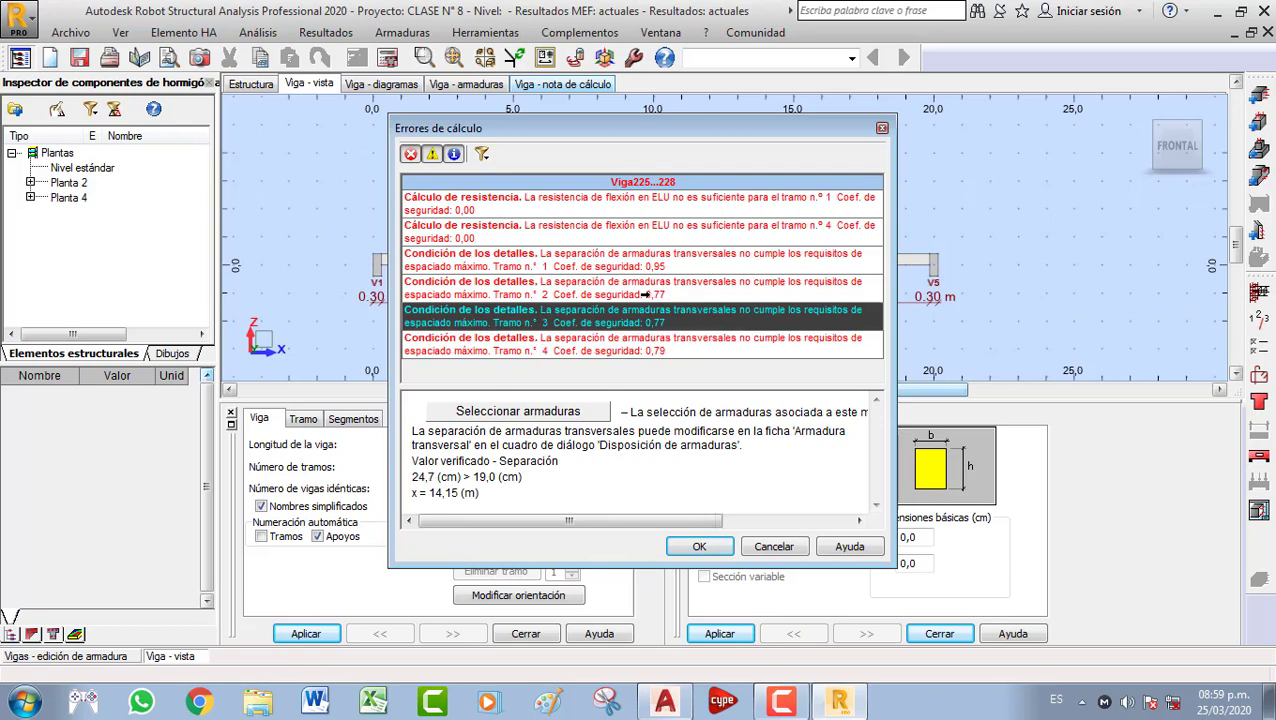
left_click(645, 292)
left_click(636, 260)
left_click(600, 232)
left_click(593, 200)
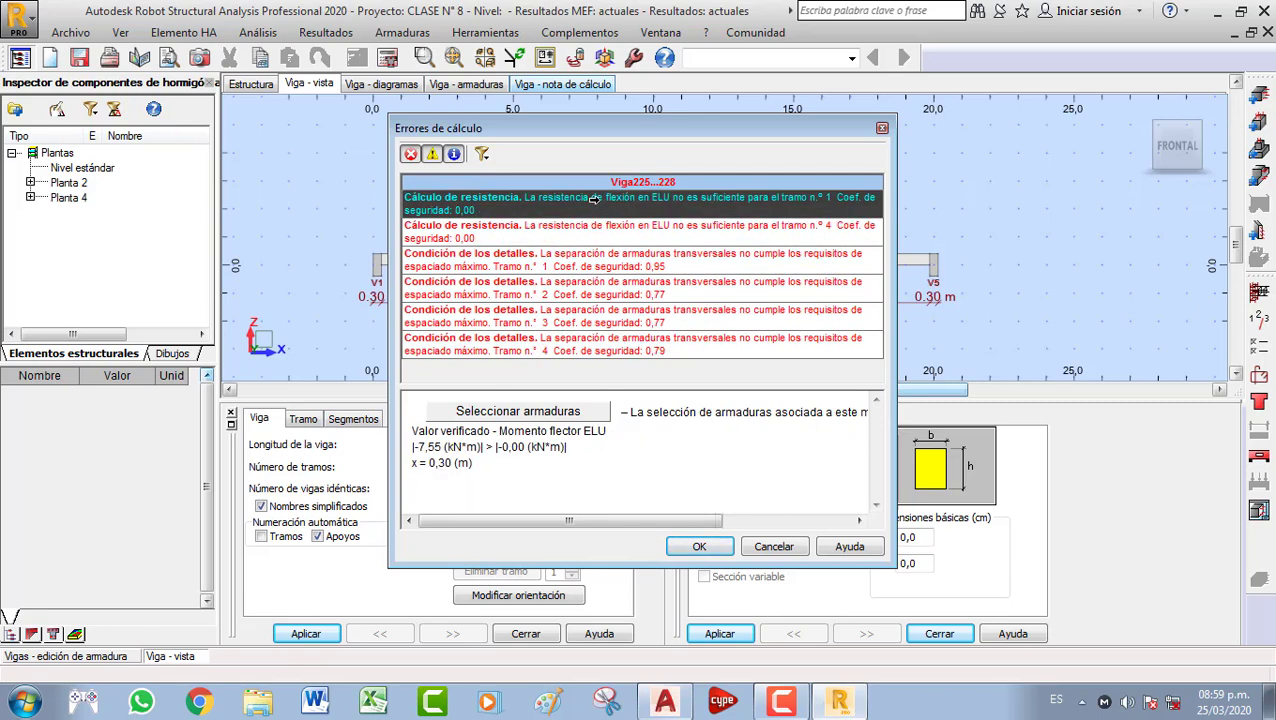
left_click(627, 263)
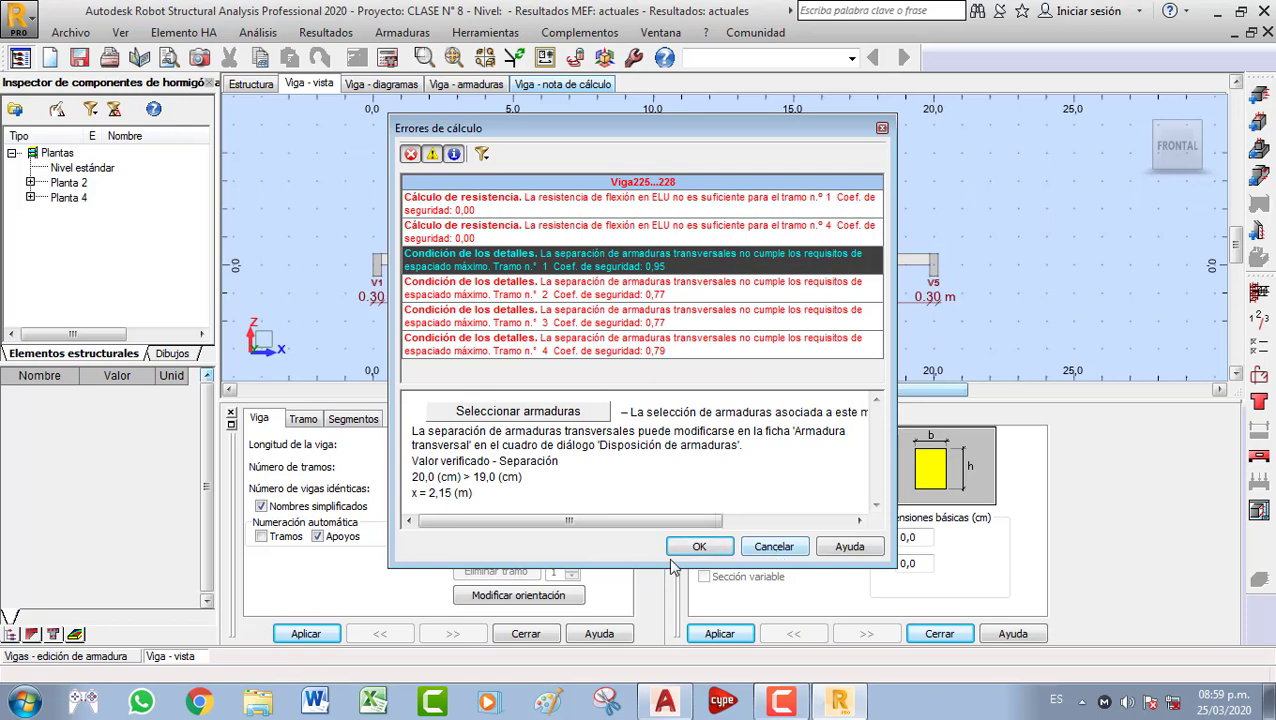
left_click(775, 546)
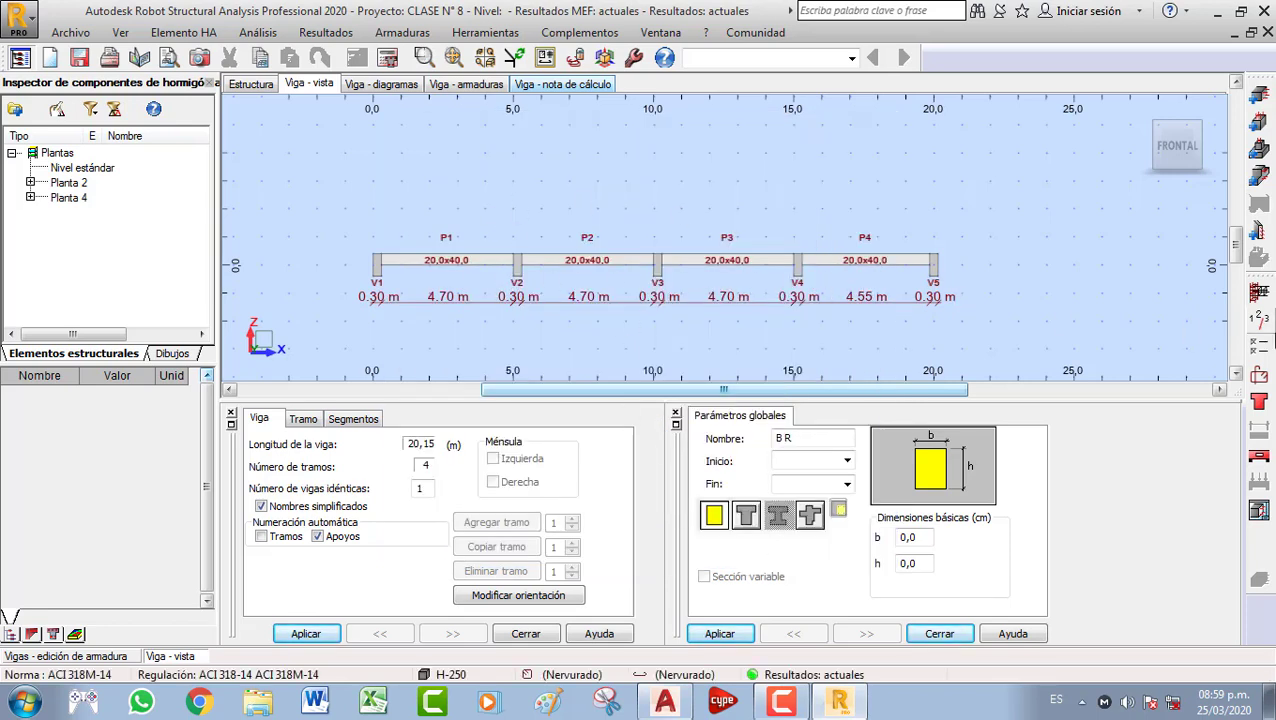
left_click(1258, 318)
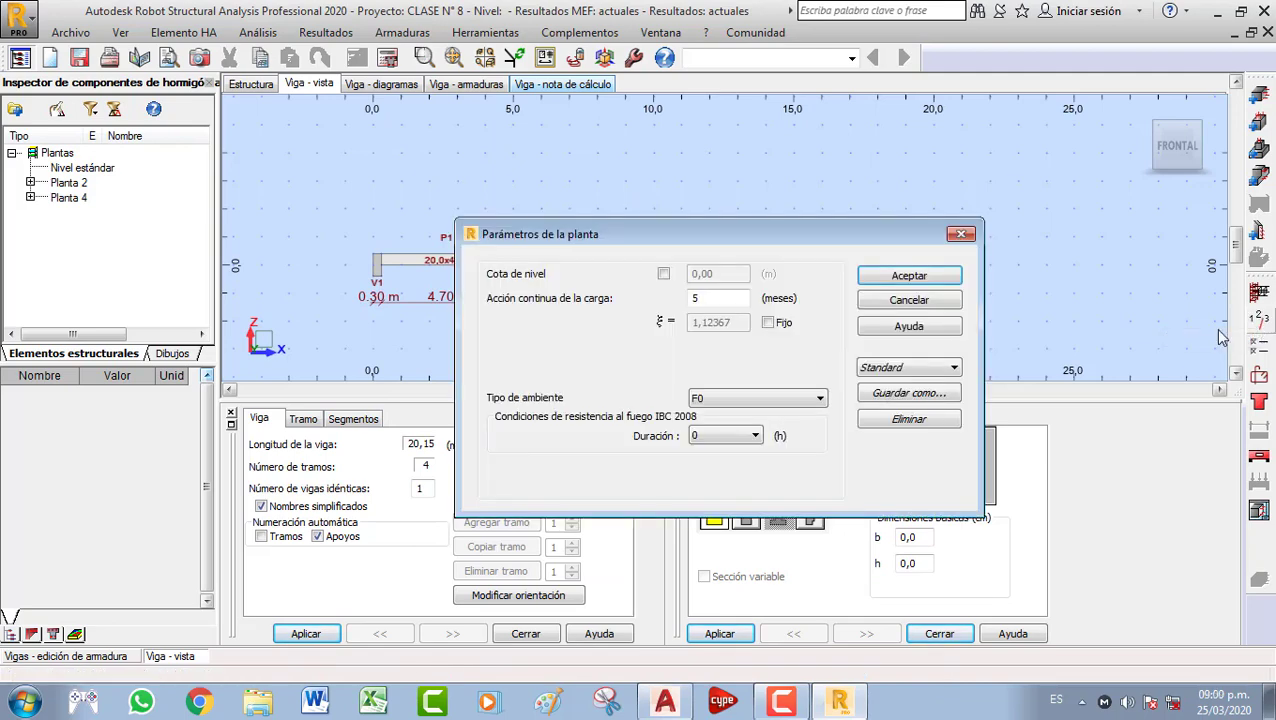
left_click(925, 367)
left_click(966, 238)
left_click(961, 235)
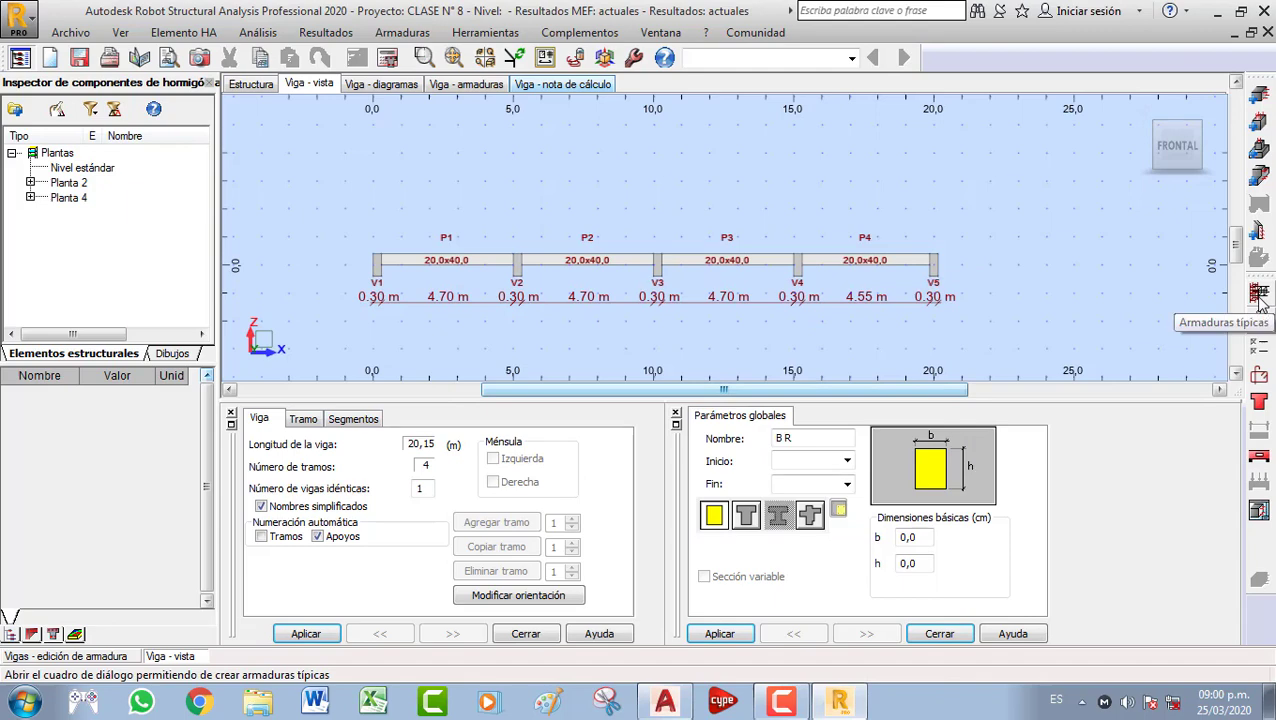
Apply the saved VIGA_P set of floor parameters to the beam
left_click(1259, 321)
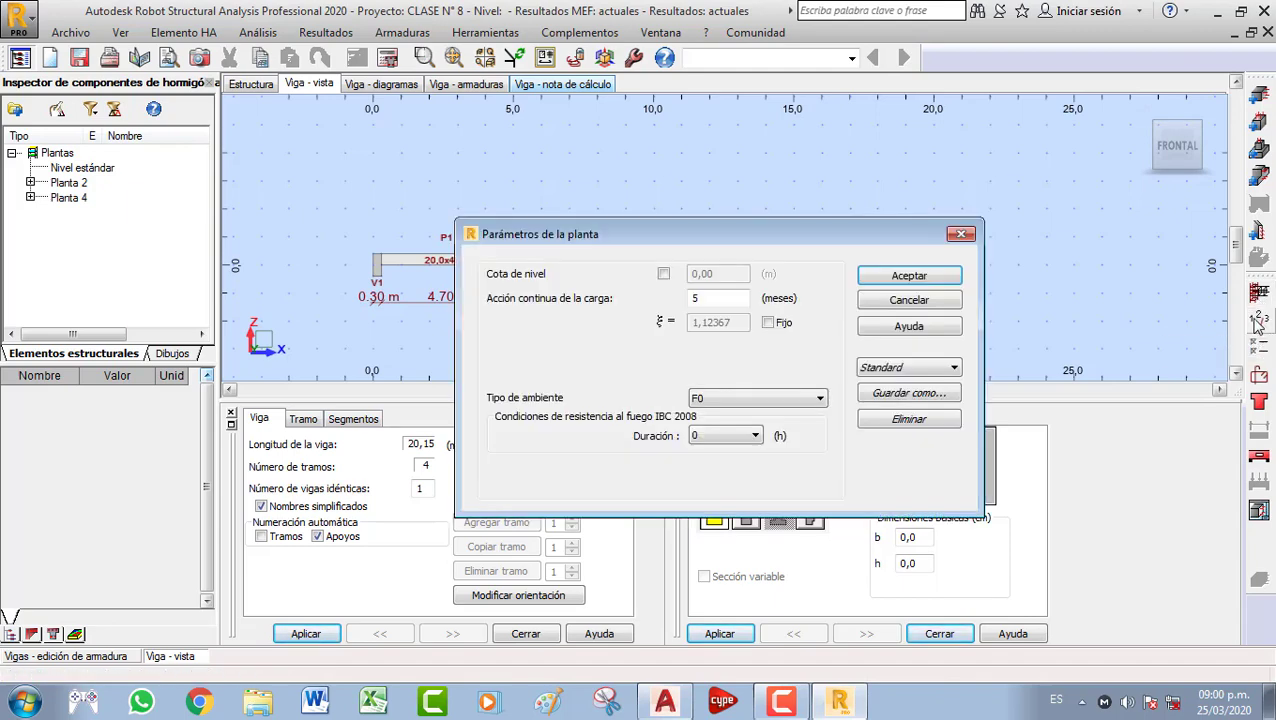
left_click(936, 370)
left_click(928, 397)
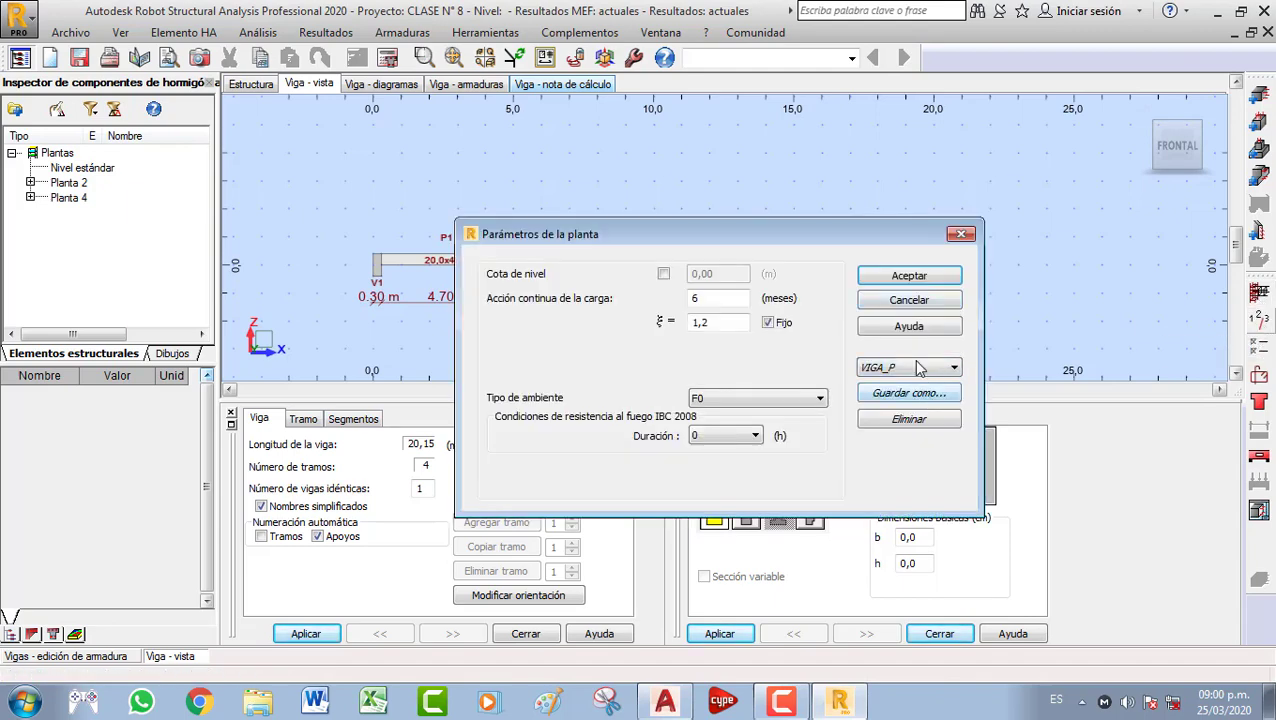
left_click(907, 277)
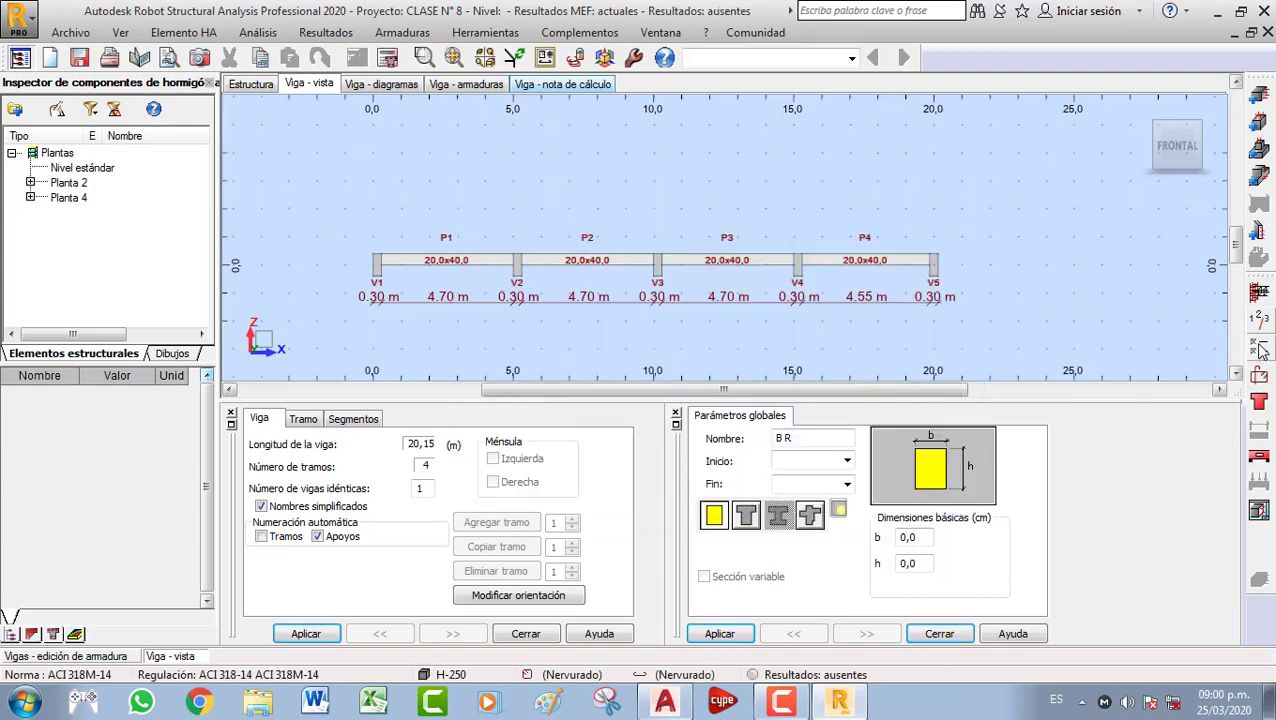
Apply the saved set of calculation options to beam 225–228 in place of the defaults
left_click(1259, 345)
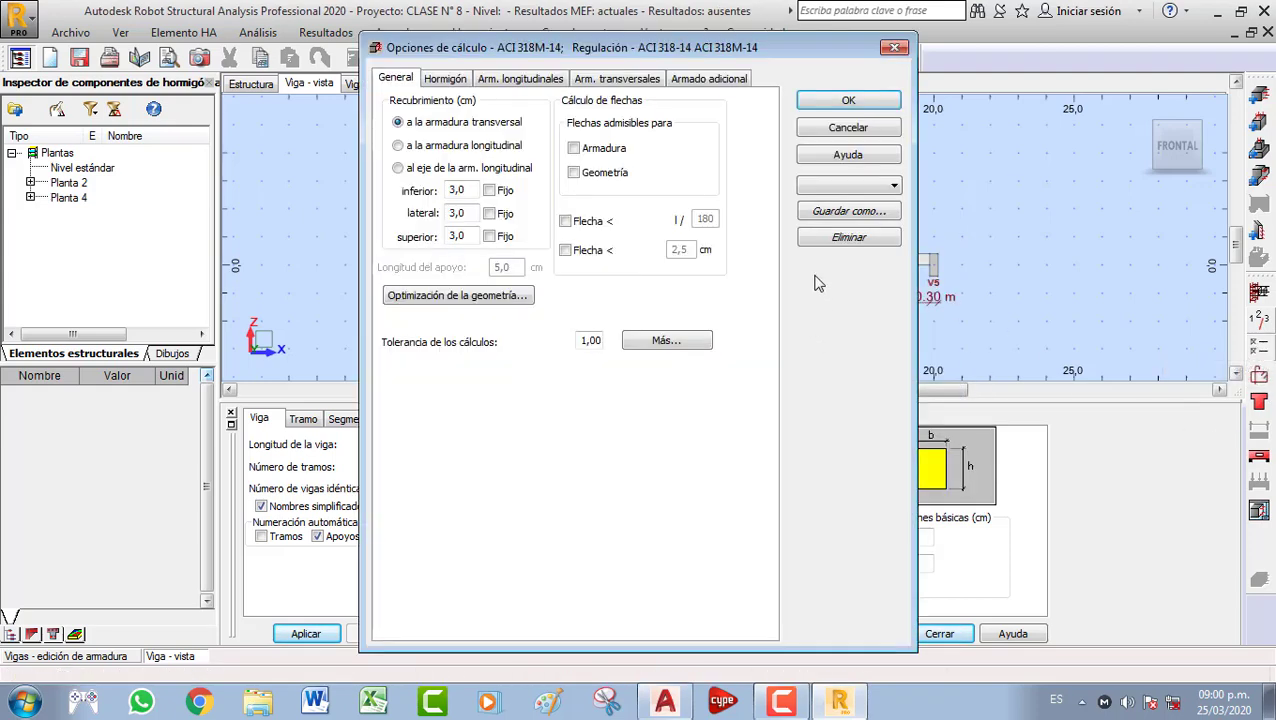
left_click(845, 187)
left_click(845, 213)
left_click(850, 102)
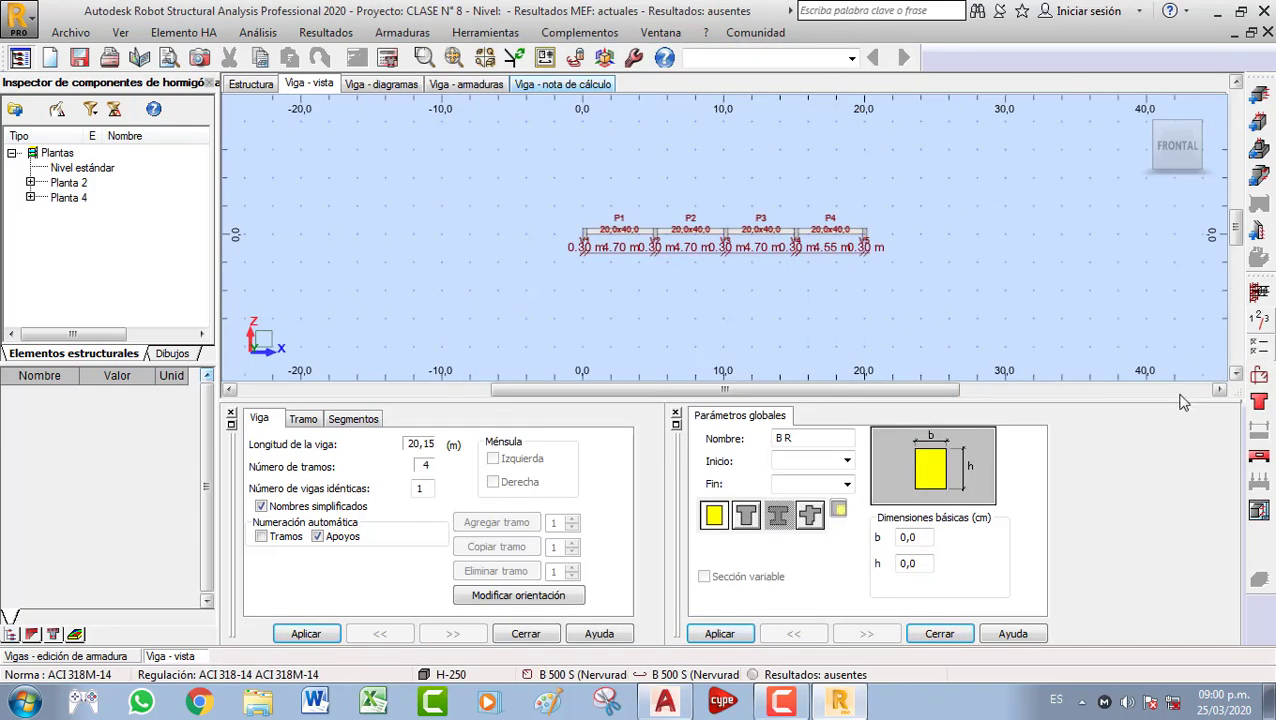
Replace the beam's Standard reinforcement layout parameters with the saved custom set
left_click(1259, 377)
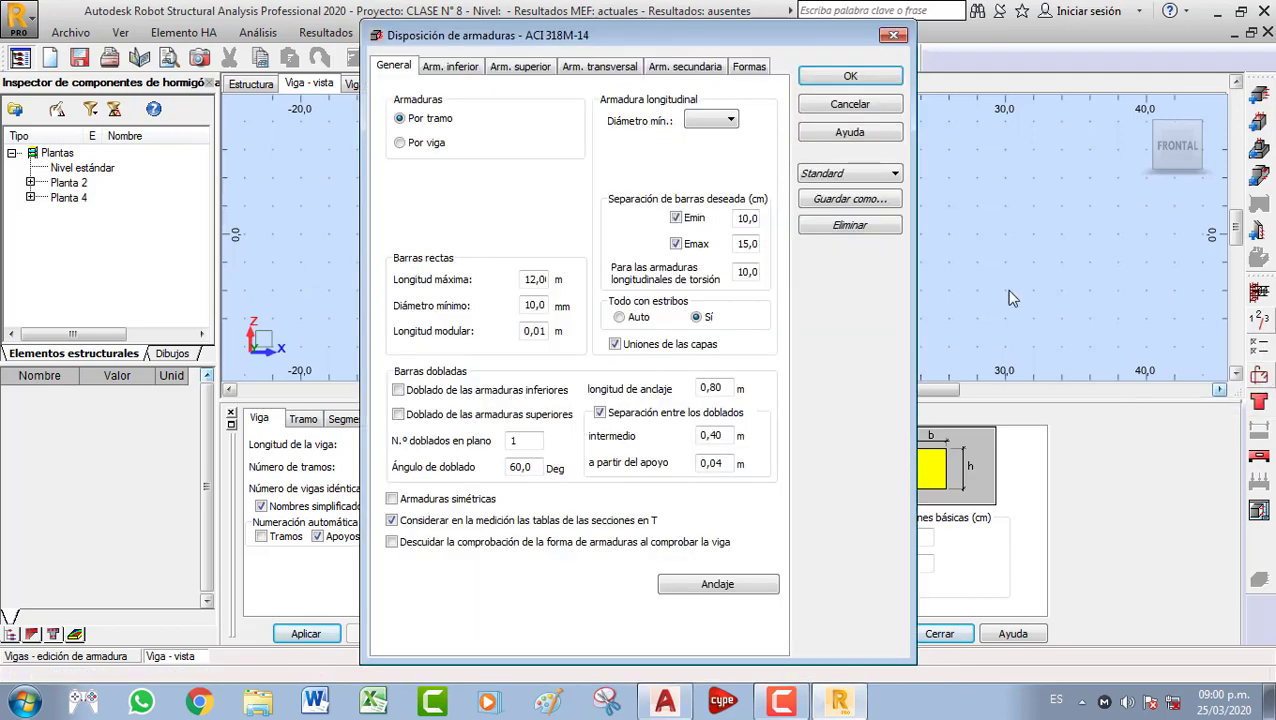
left_click(868, 180)
left_click(855, 199)
left_click(849, 79)
Calculate the beam's reinforcement without generating drawings or keeping the existing bars, and close the calculation error list
left_click(389, 58)
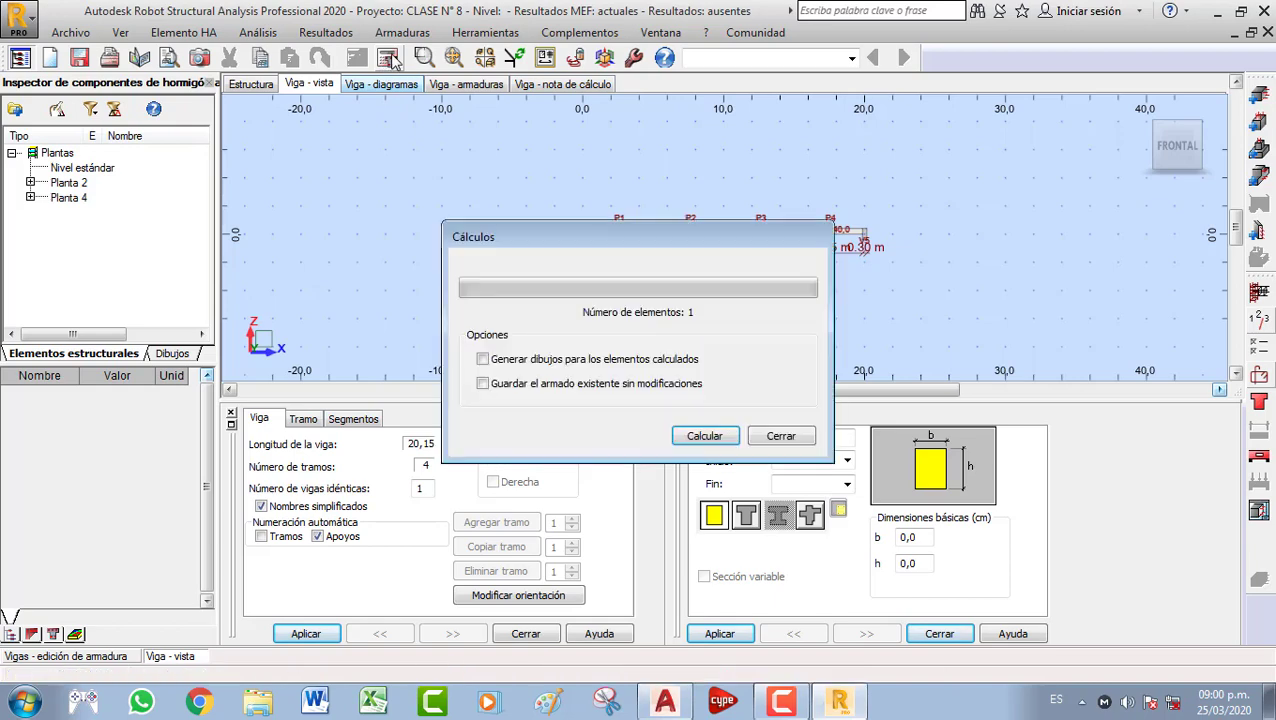
left_click(700, 436)
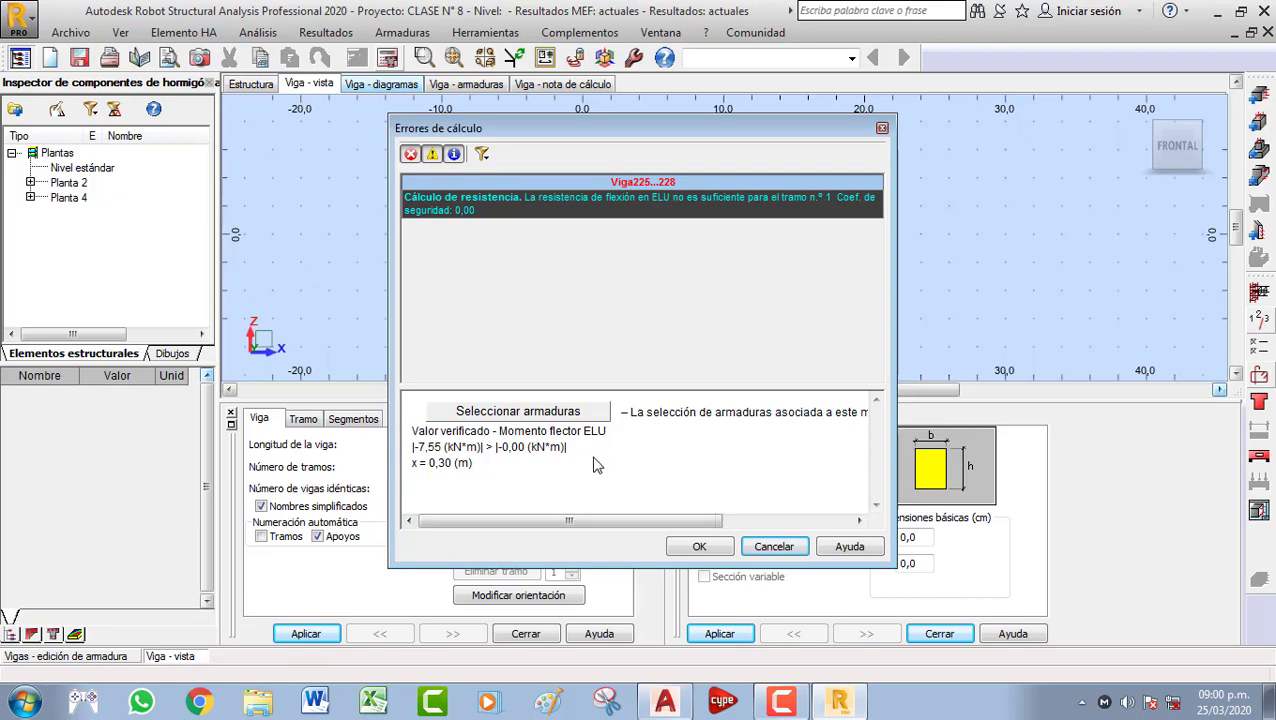
left_click(700, 547)
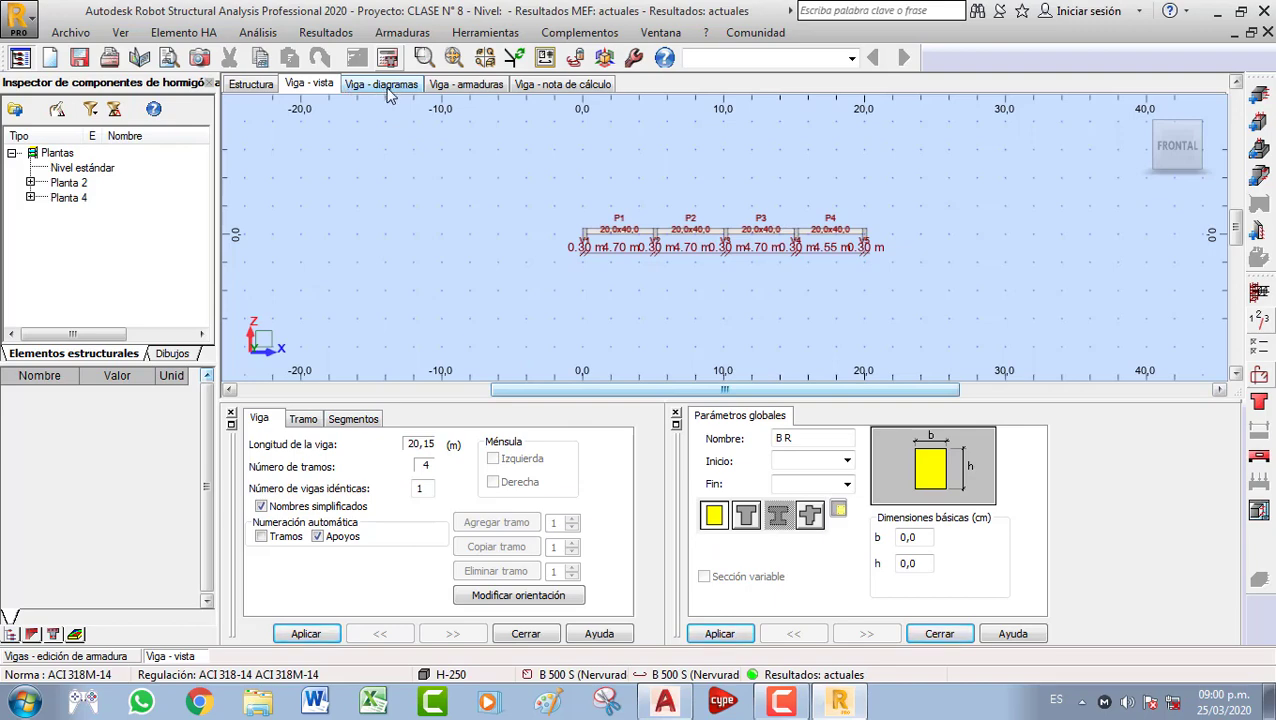
Examine the ELU bending moment and resistance diagrams along the four spans of the beam
left_click(390, 88)
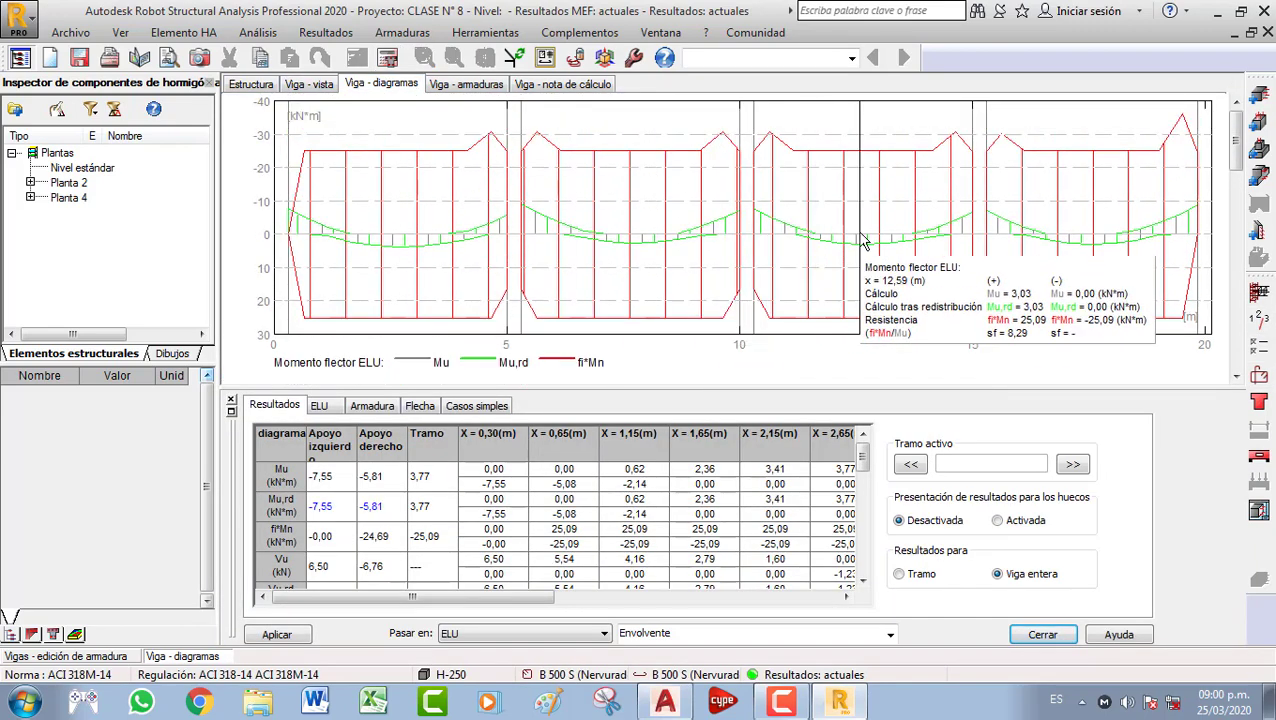
scroll(520, 232, "down", 2)
scroll(295, 222, "up", 2)
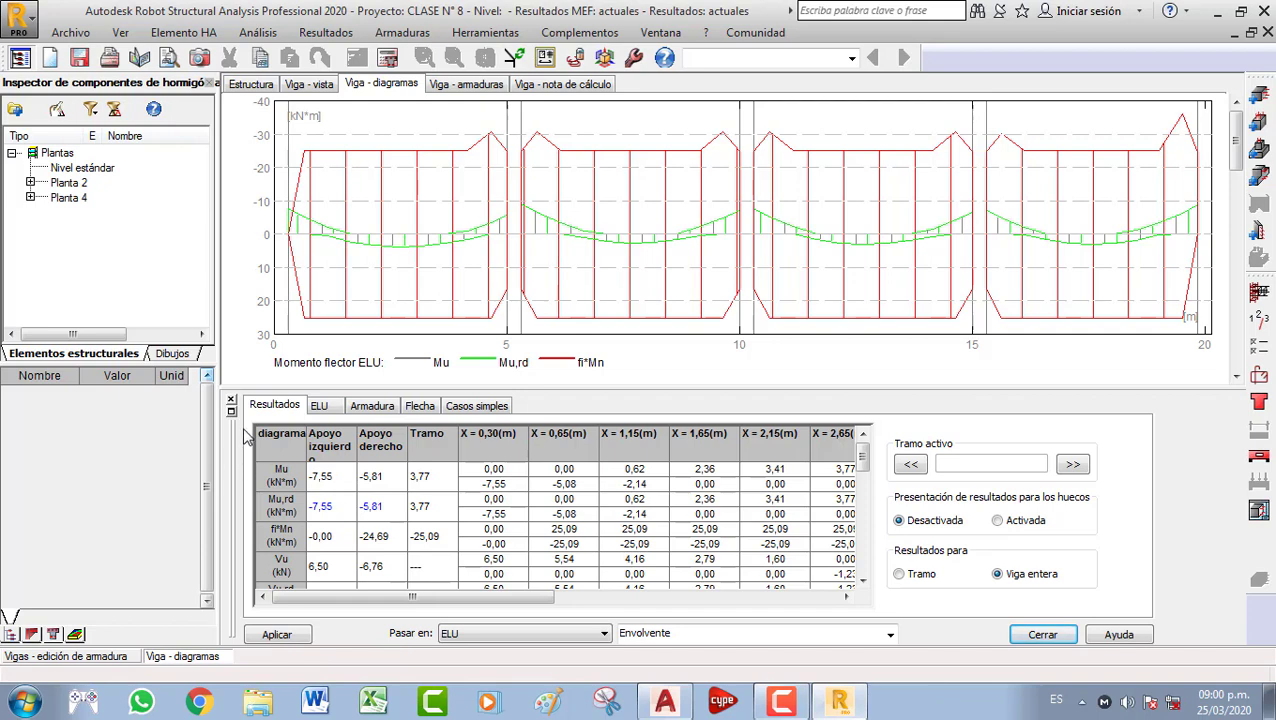
Review the diagram options for ELU, reinforcement, deflection and simple cases, and return to the diagram results table
left_click(318, 411)
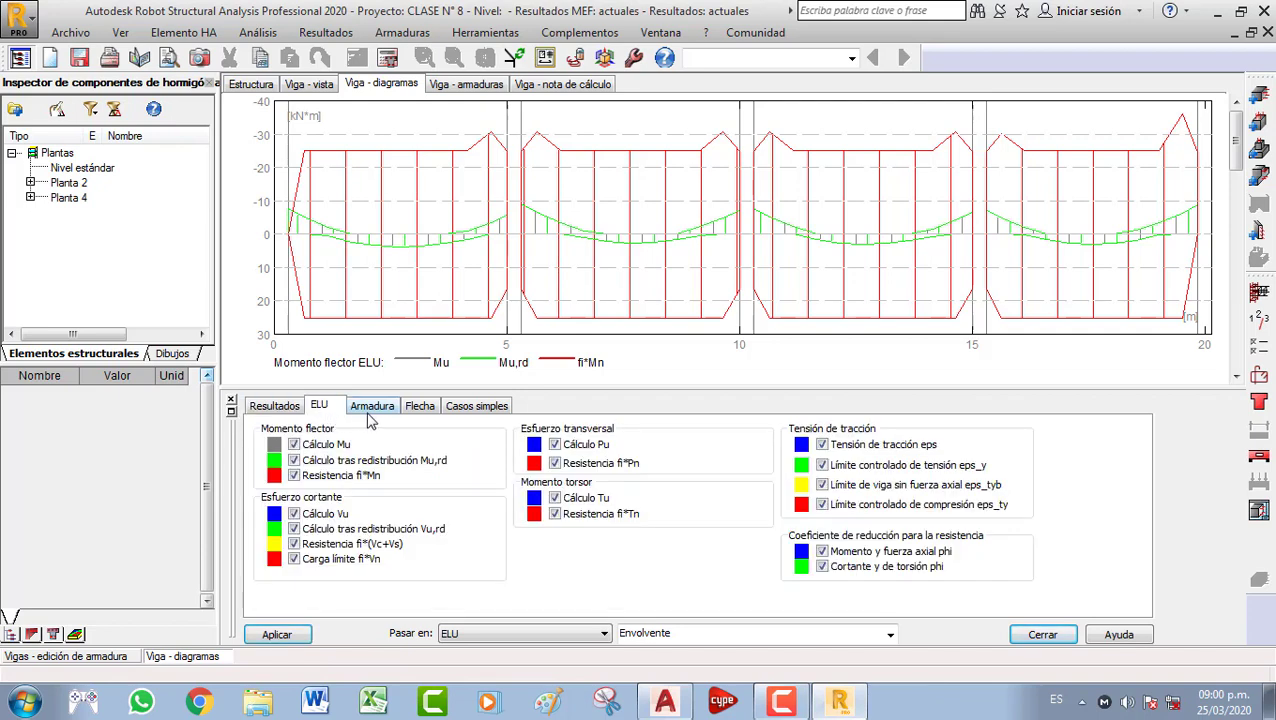
left_click(376, 412)
left_click(419, 412)
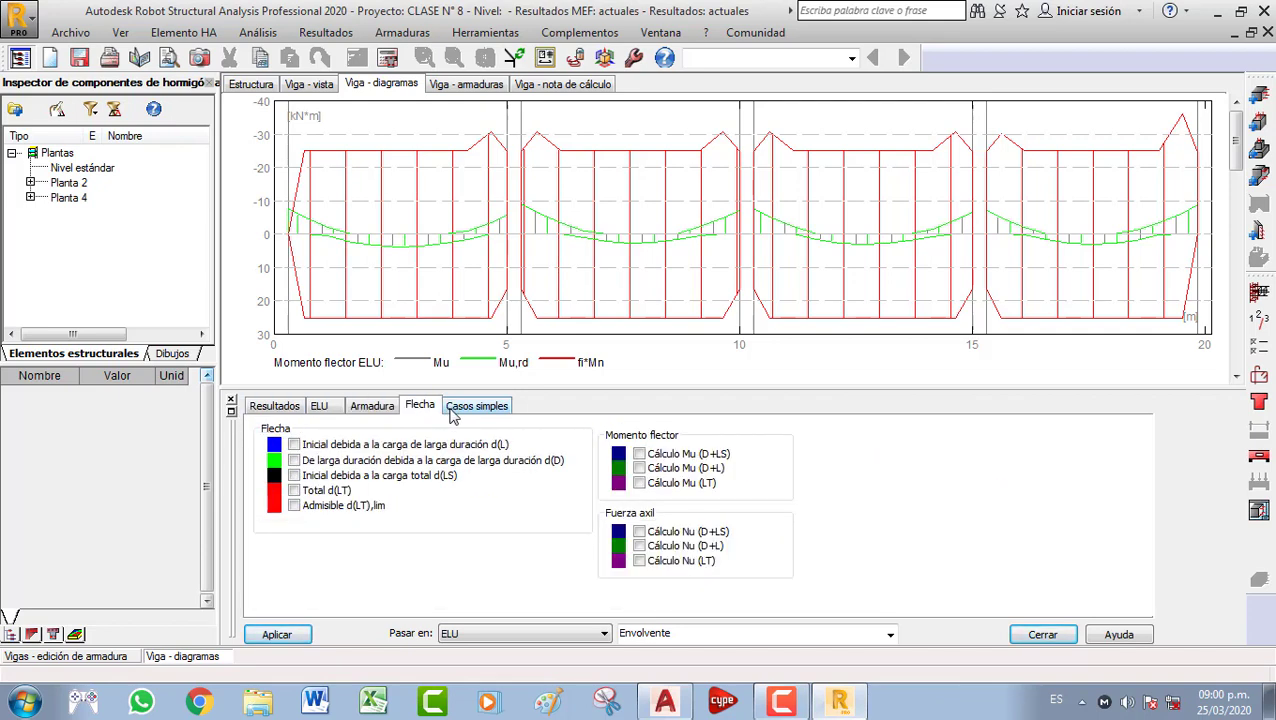
left_click(385, 406)
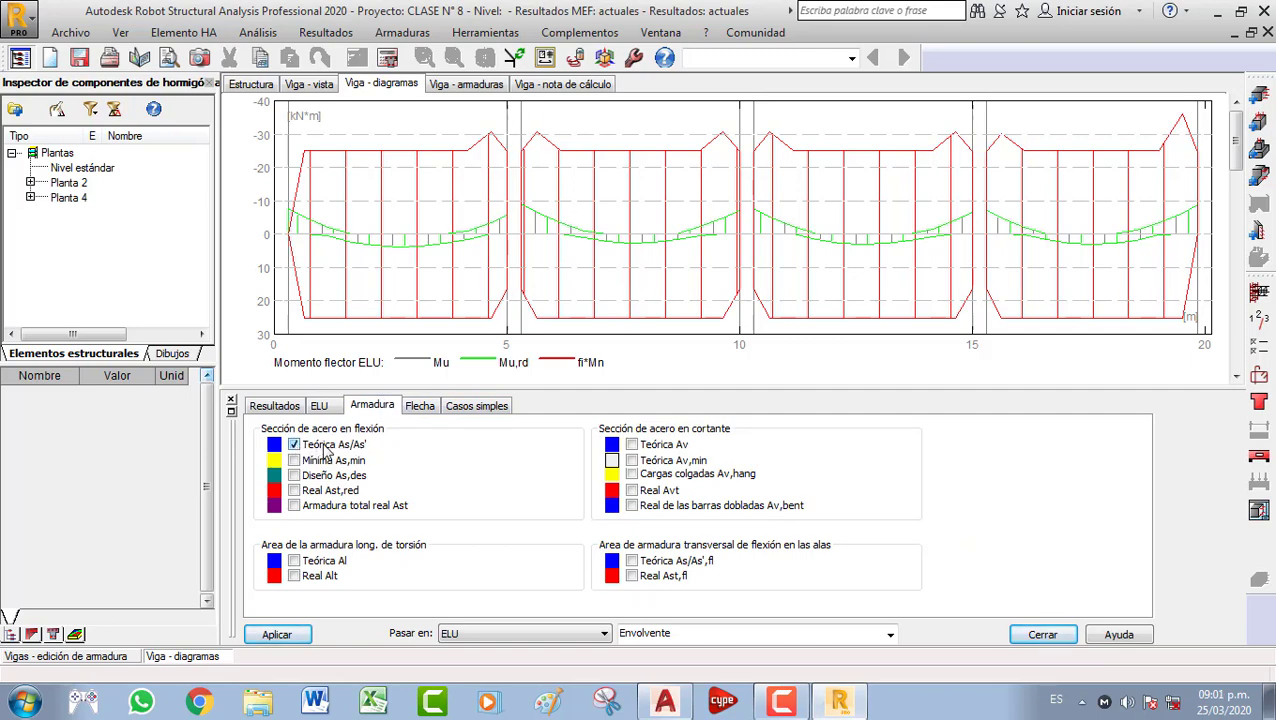
left_click(294, 445)
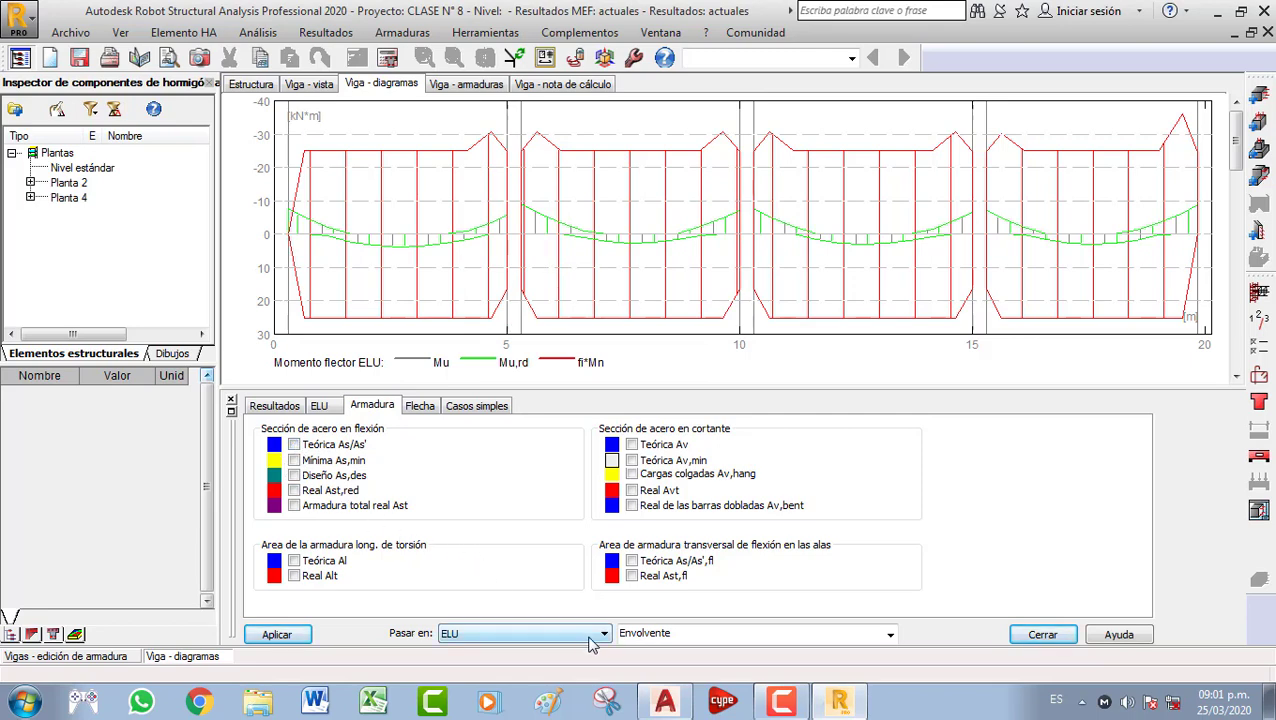
left_click(422, 406)
left_click(466, 410)
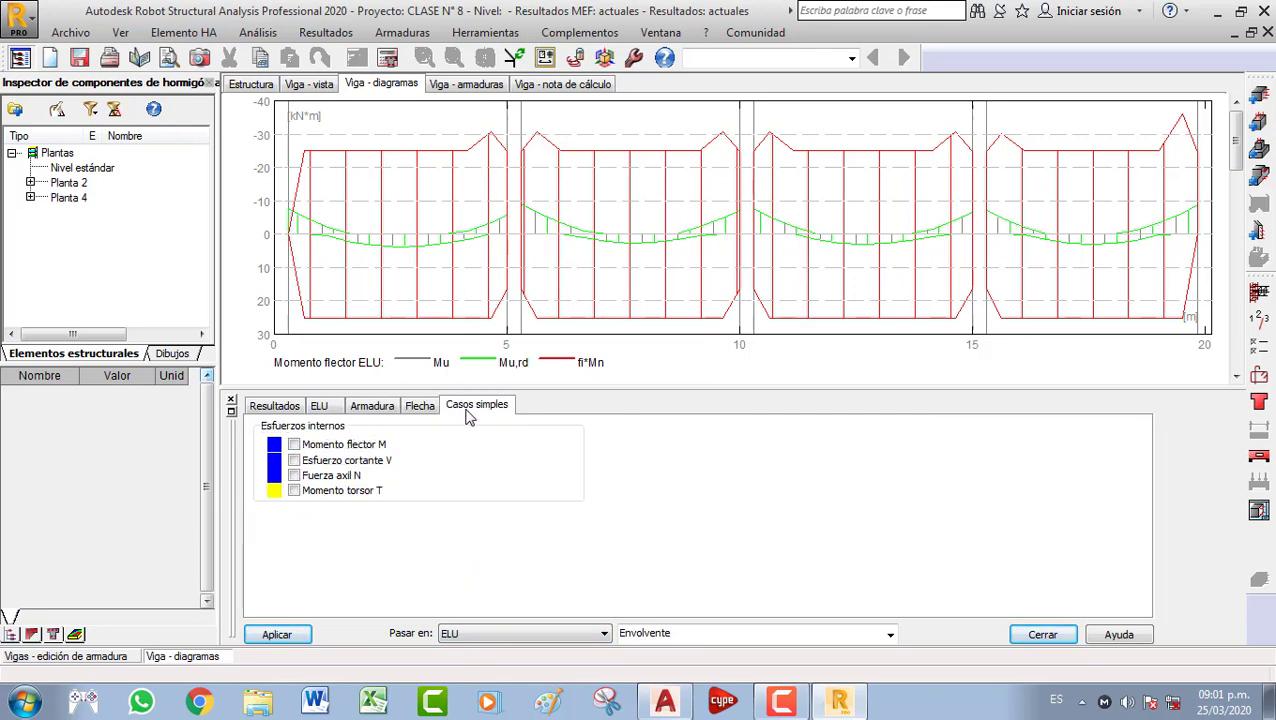
left_click(275, 407)
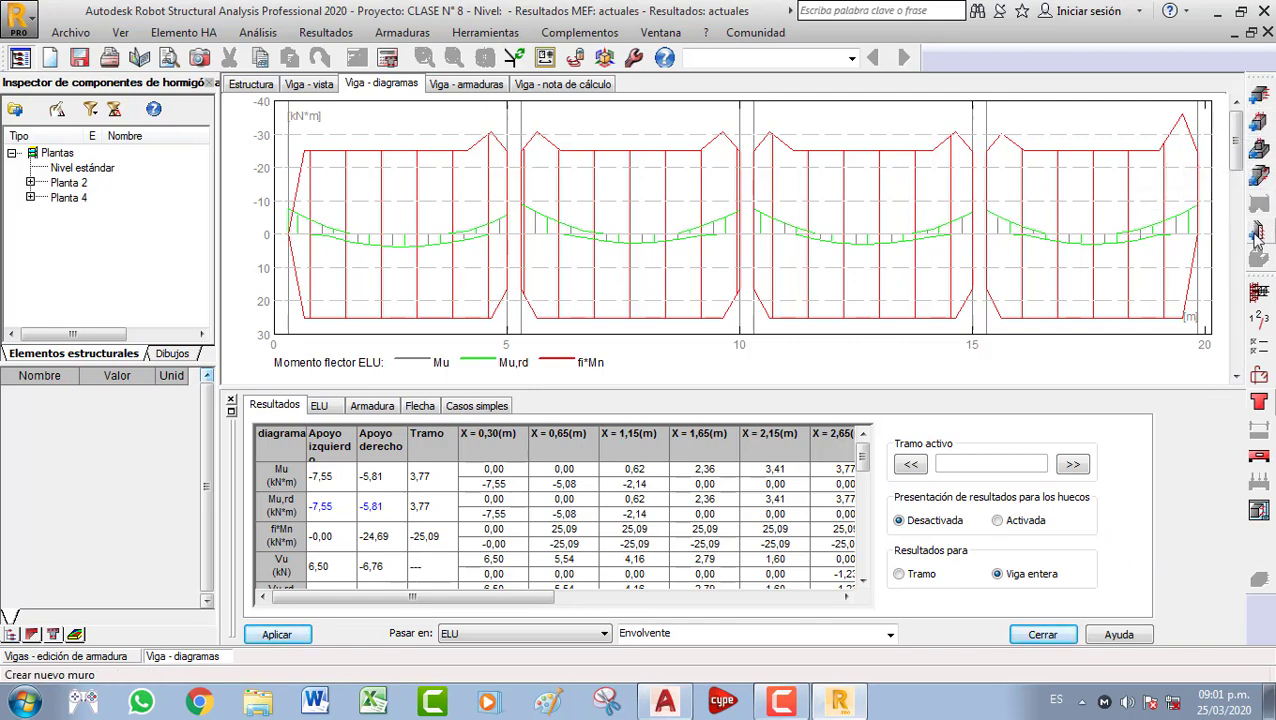
left_click(233, 411)
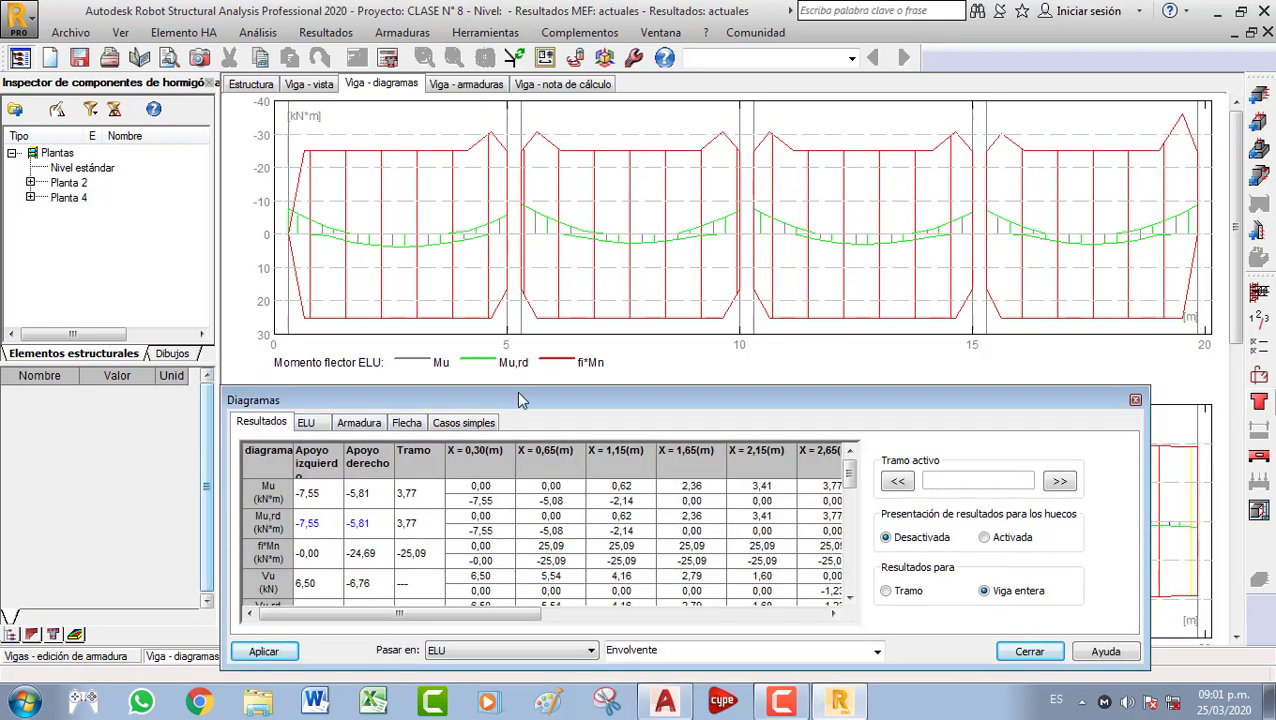
left_click_drag(707, 401, 735, 427)
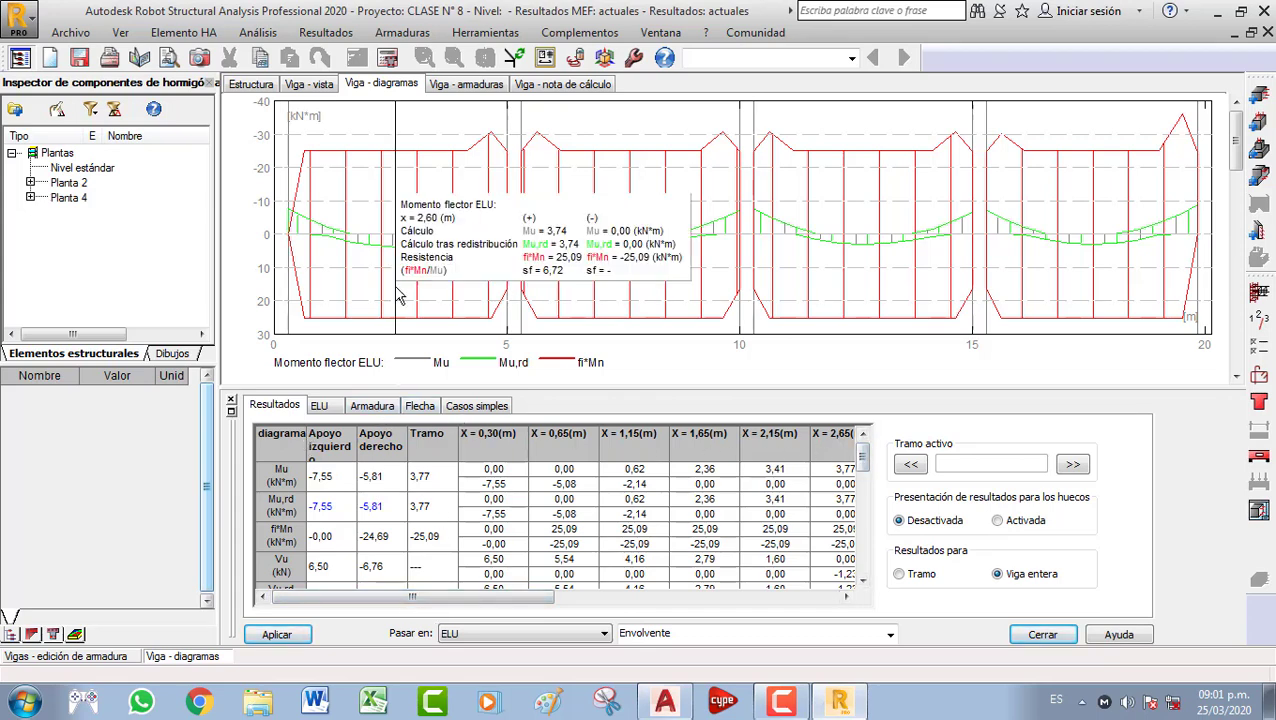
Review the beam's detailed, list, spacing and general reinforcement tables, checking steel class, diameter and bar types
left_click(437, 84)
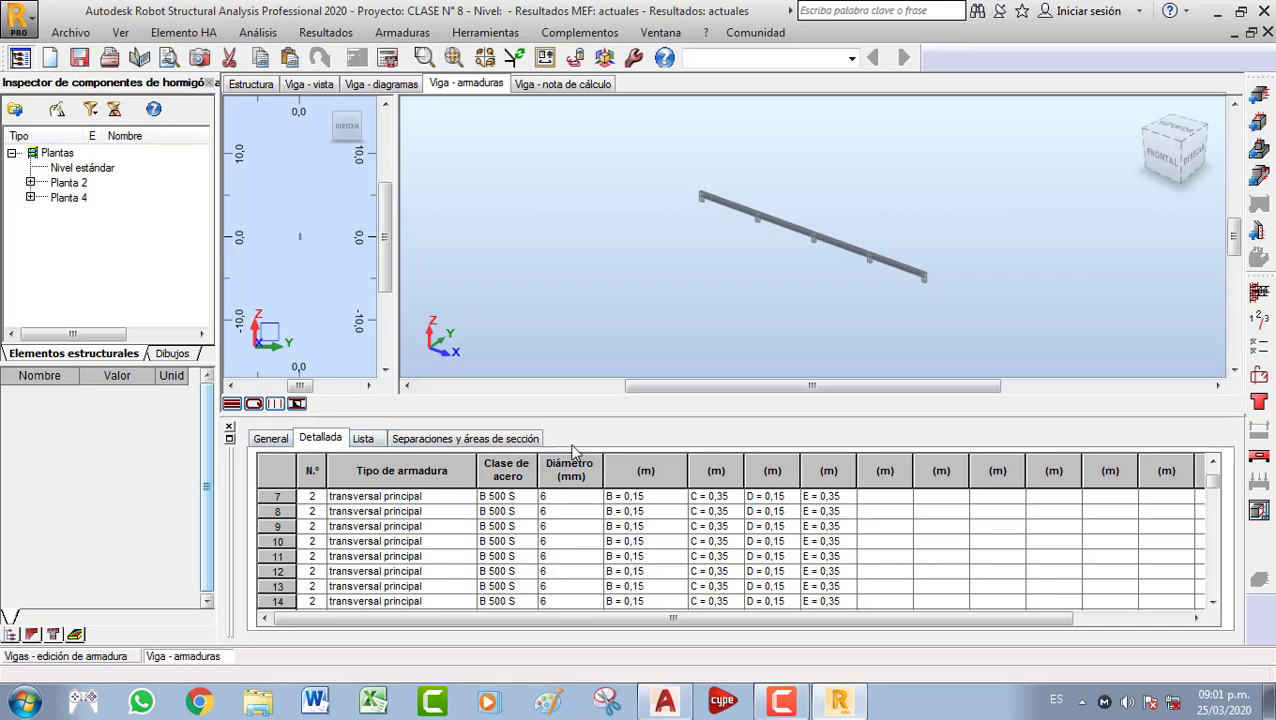
left_click(365, 440)
left_click(430, 440)
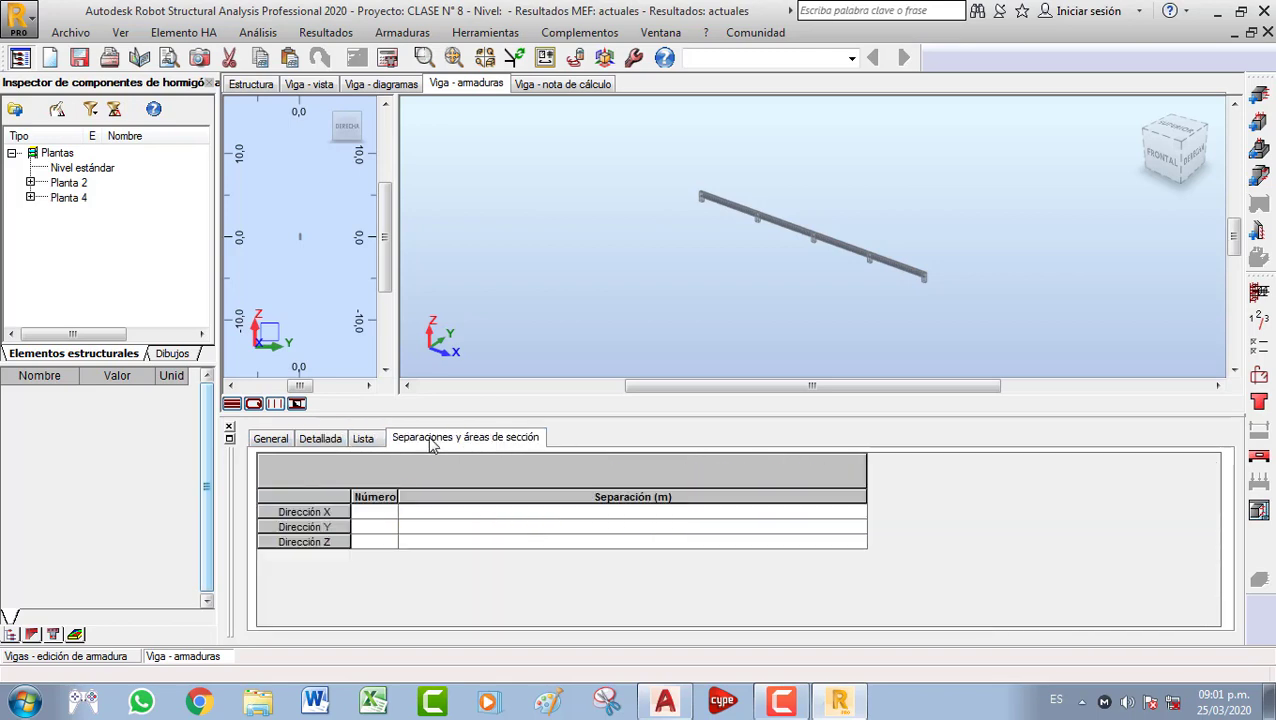
left_click(362, 440)
left_click(322, 440)
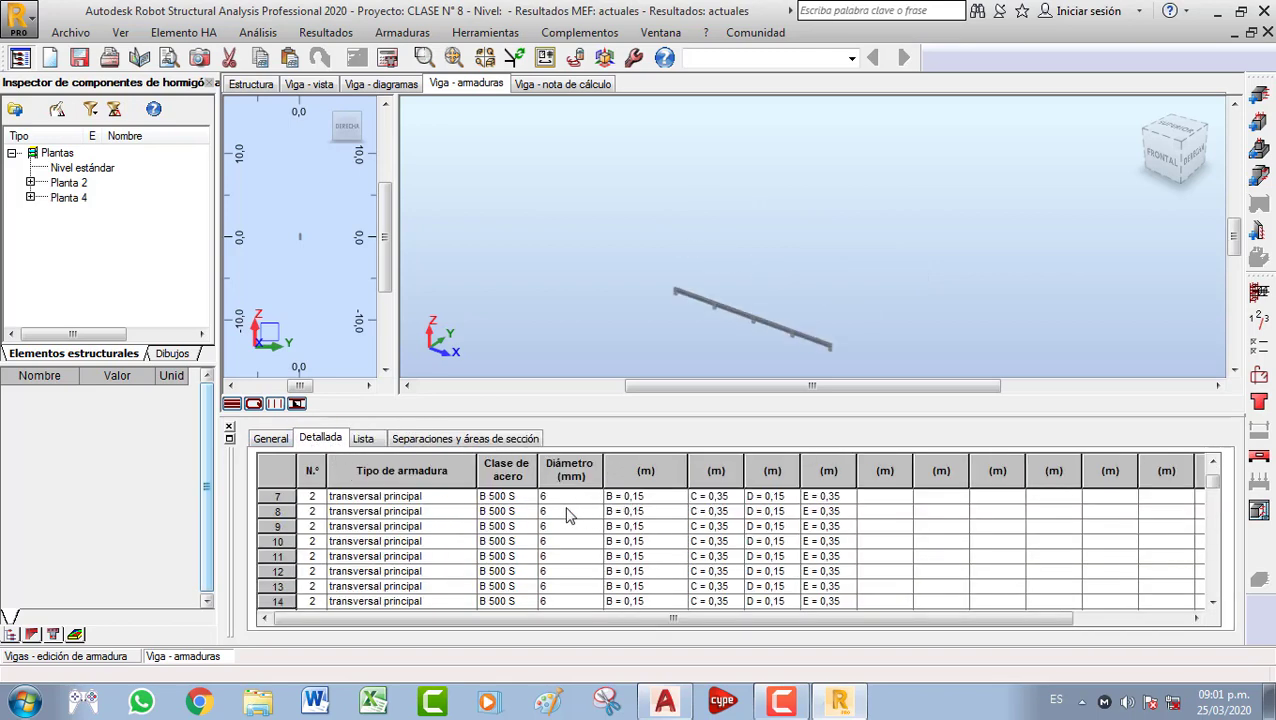
left_click(264, 440)
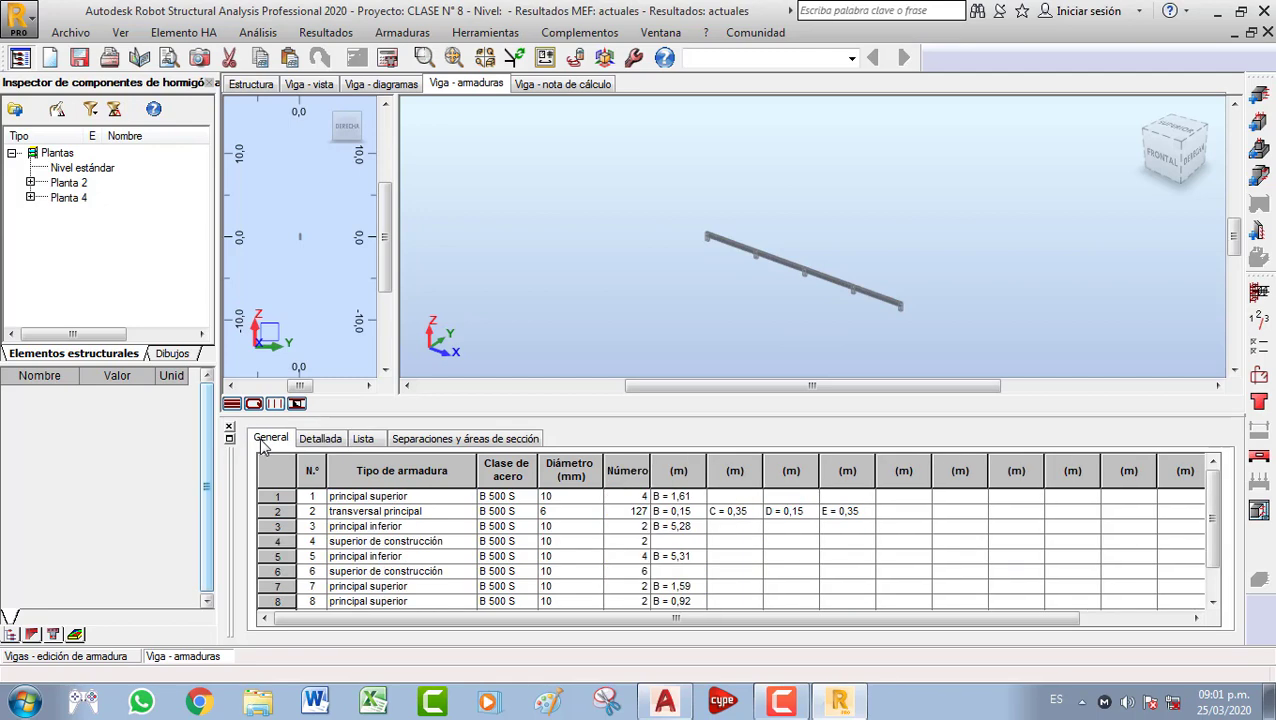
left_click(511, 528)
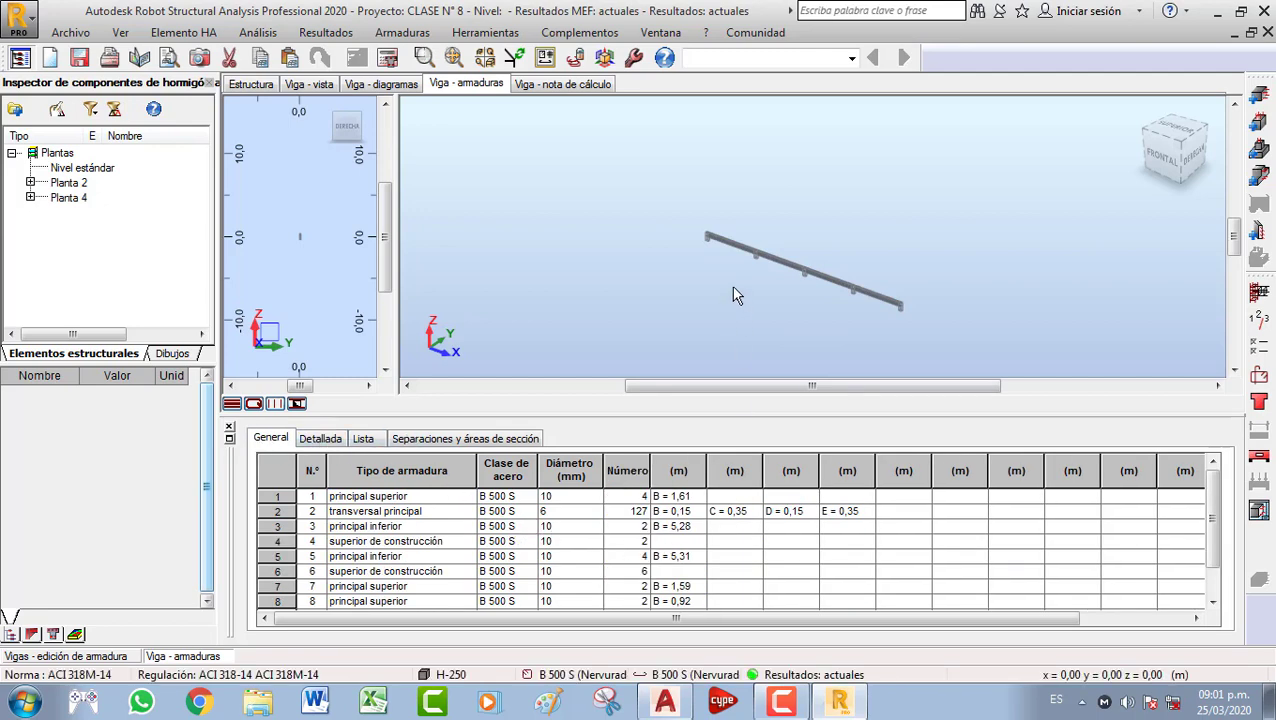
Inspect the bars and stirrups in the 3D reinforcement model of the beam up close
scroll(730, 290, "up", 5)
scroll(601, 285, "down", 3)
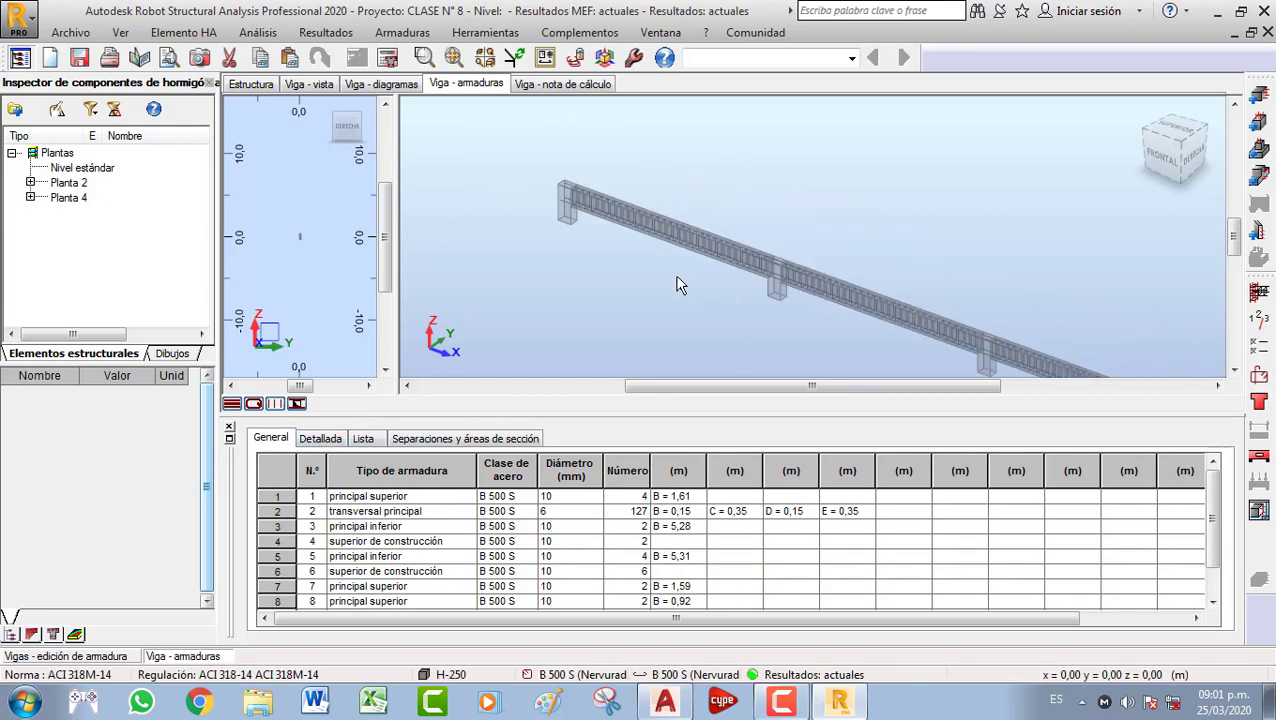
scroll(562, 182, "up", 3)
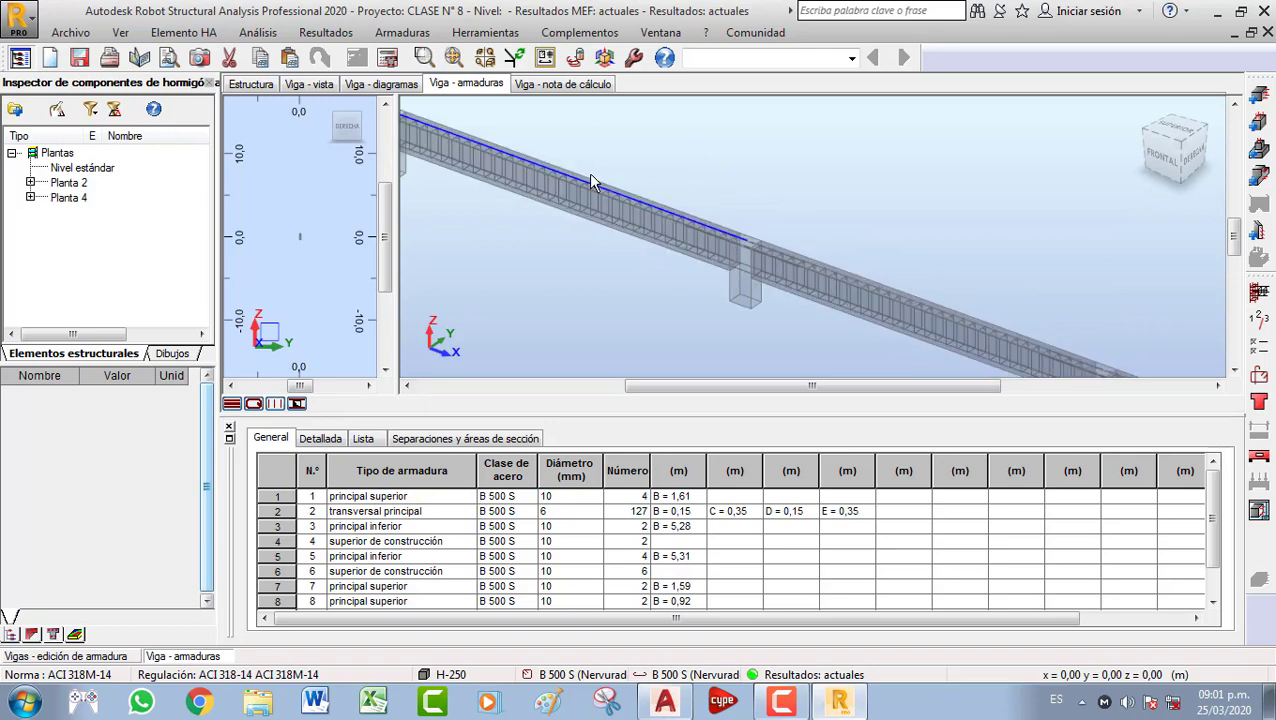
Open the beam's calculation note and examine the span 1 bending resistance warning and its safety coefficient
left_click(562, 84)
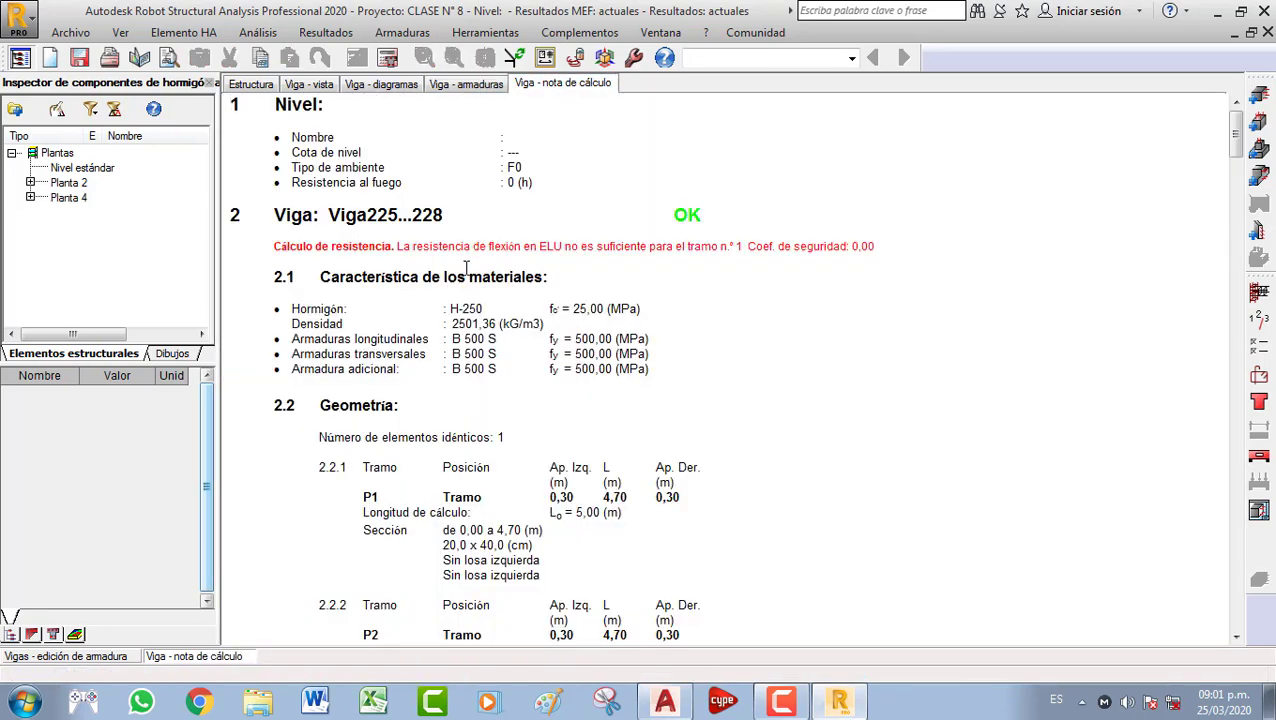
left_click_drag(279, 246, 862, 250)
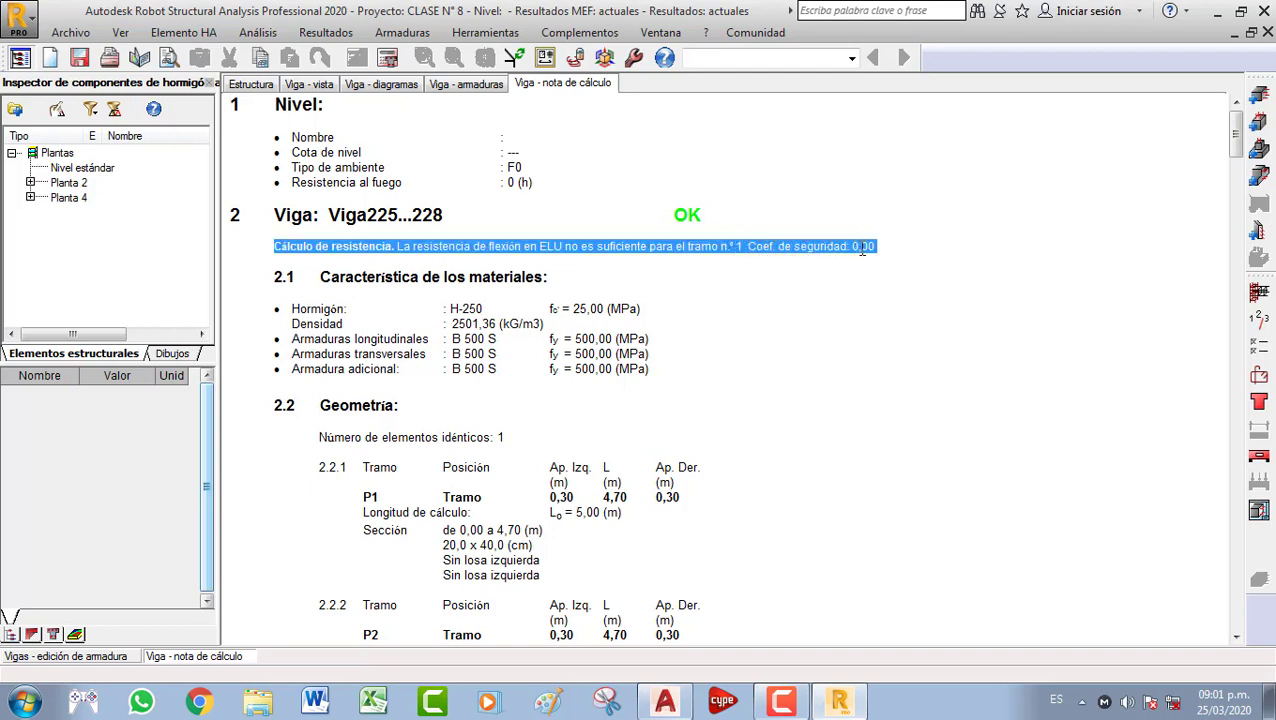
left_click(763, 277)
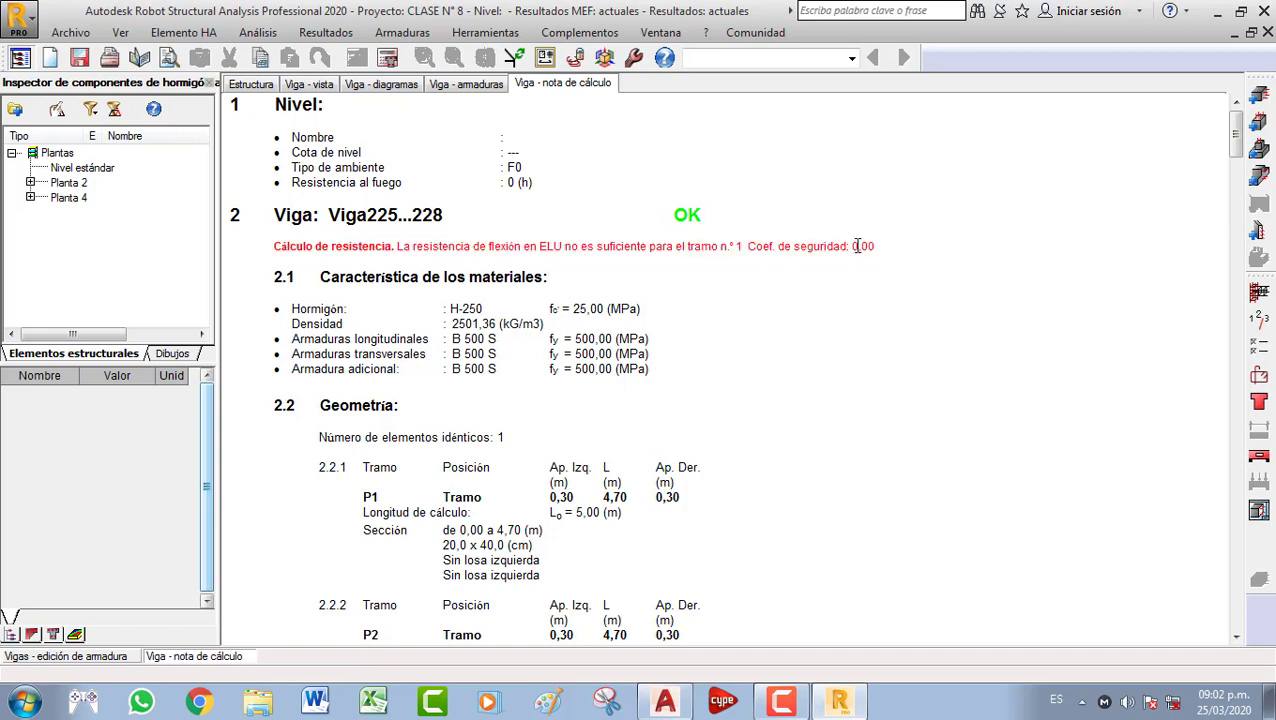
double_click(862, 246)
left_click(627, 234)
scroll(565, 246, "down", 2)
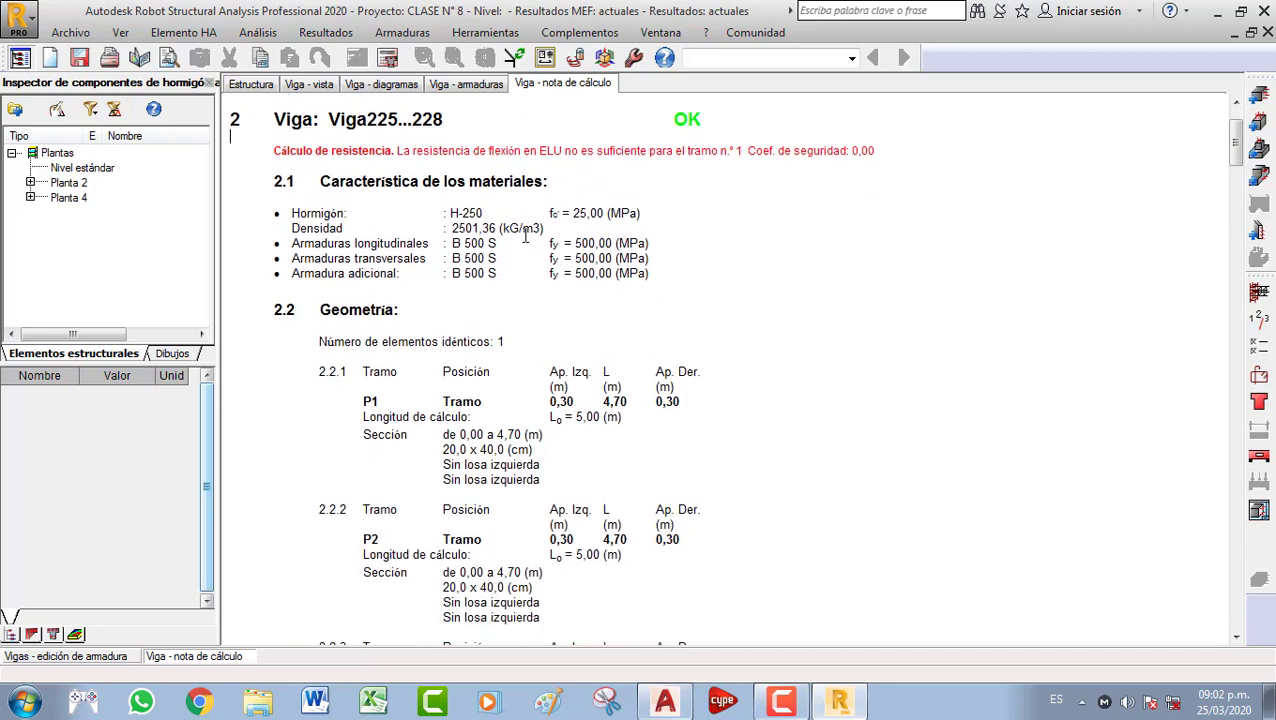
scroll(352, 243, "up", 2)
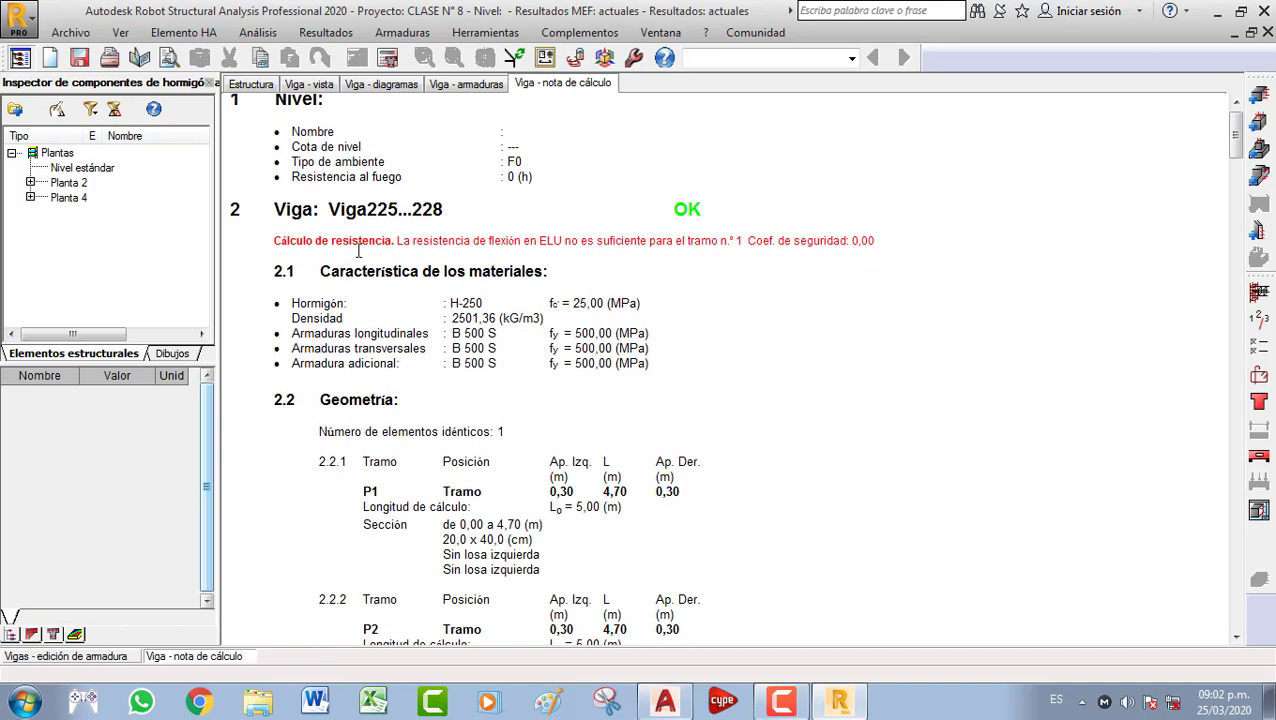
Read the rest of the calculation note, from materials and span geometry through ELU results and reinforcement to the quantities
scroll(628, 318, "down", 6)
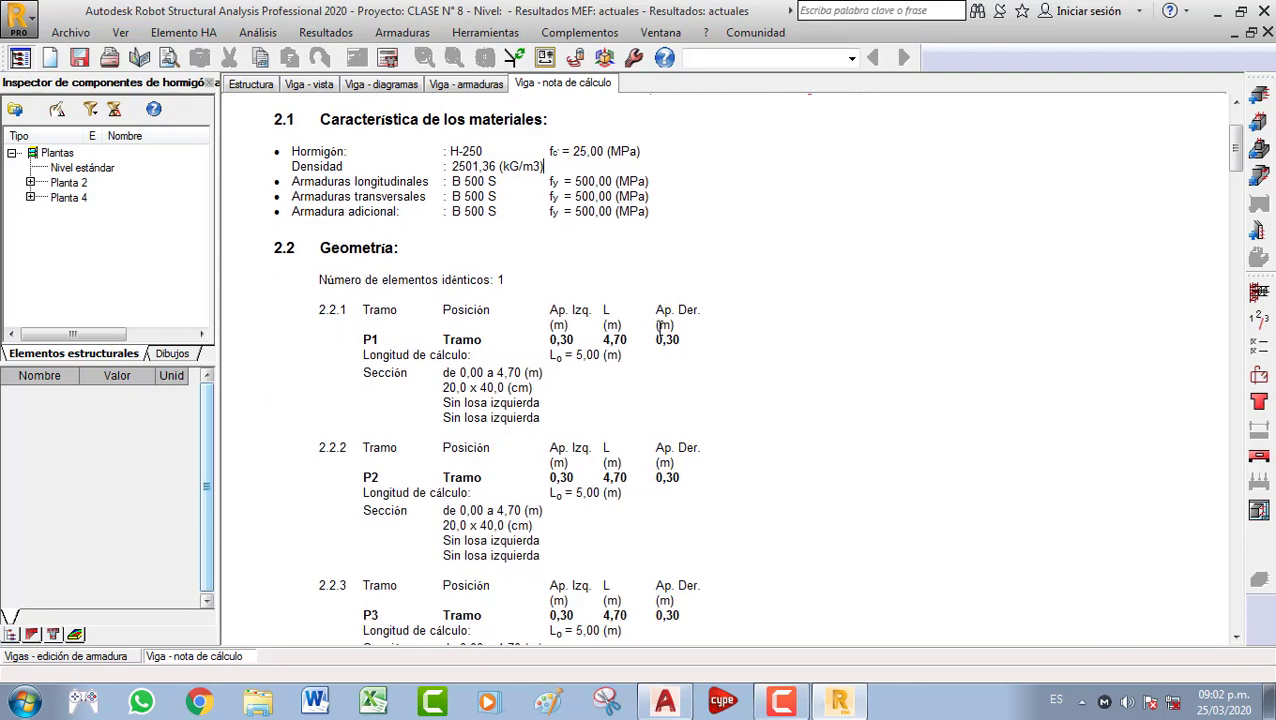
scroll(348, 277, "up", 1)
scroll(371, 280, "down", 2)
scroll(371, 280, "down", 10)
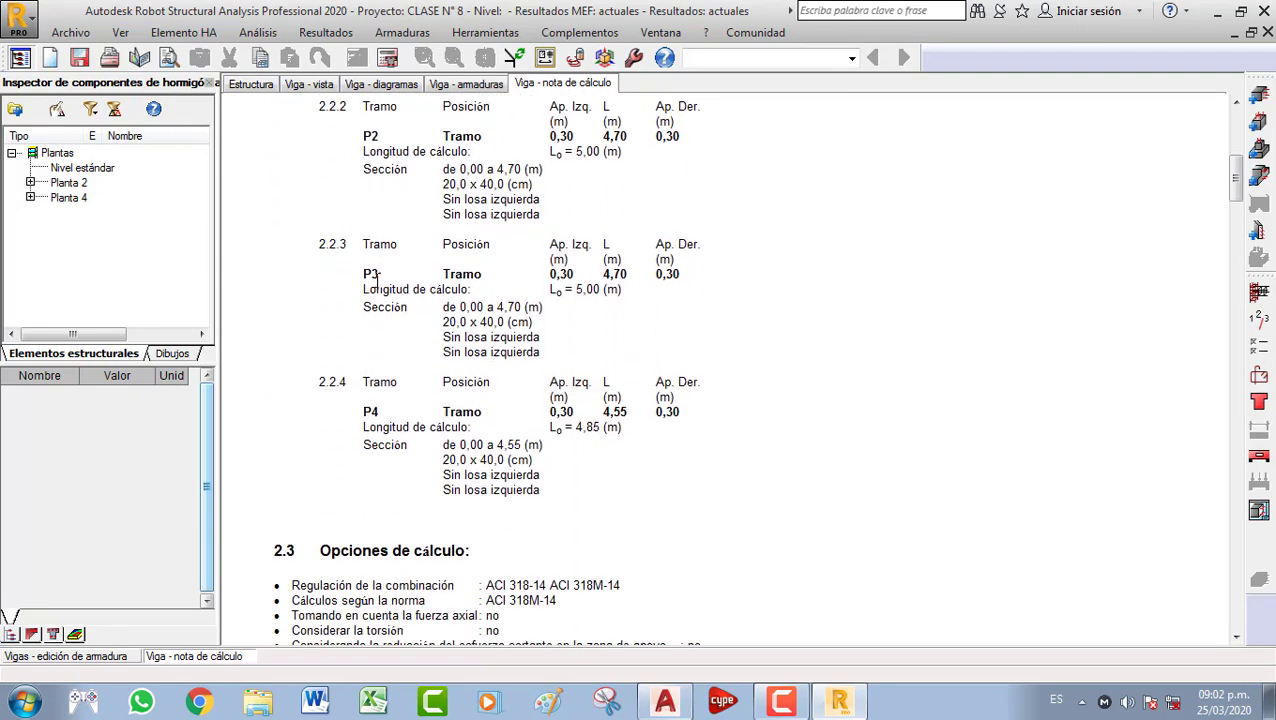
scroll(401, 276, "down", 6)
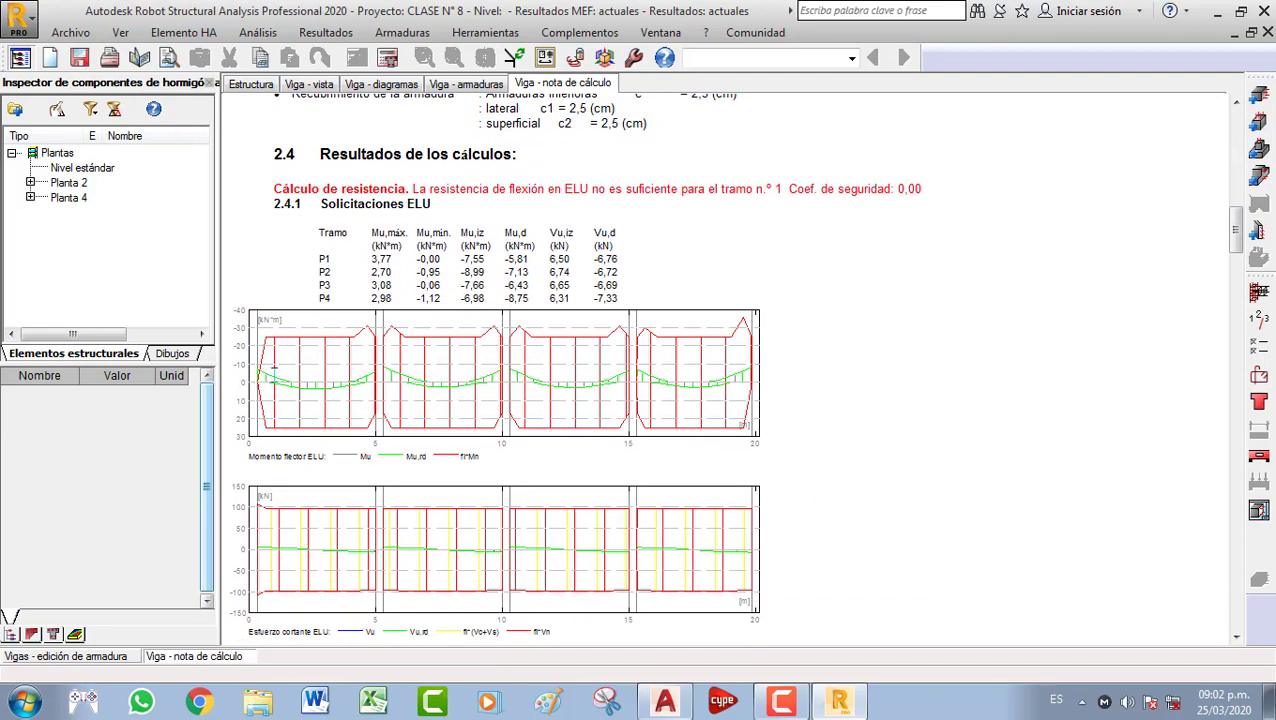
scroll(291, 372, "down", 20)
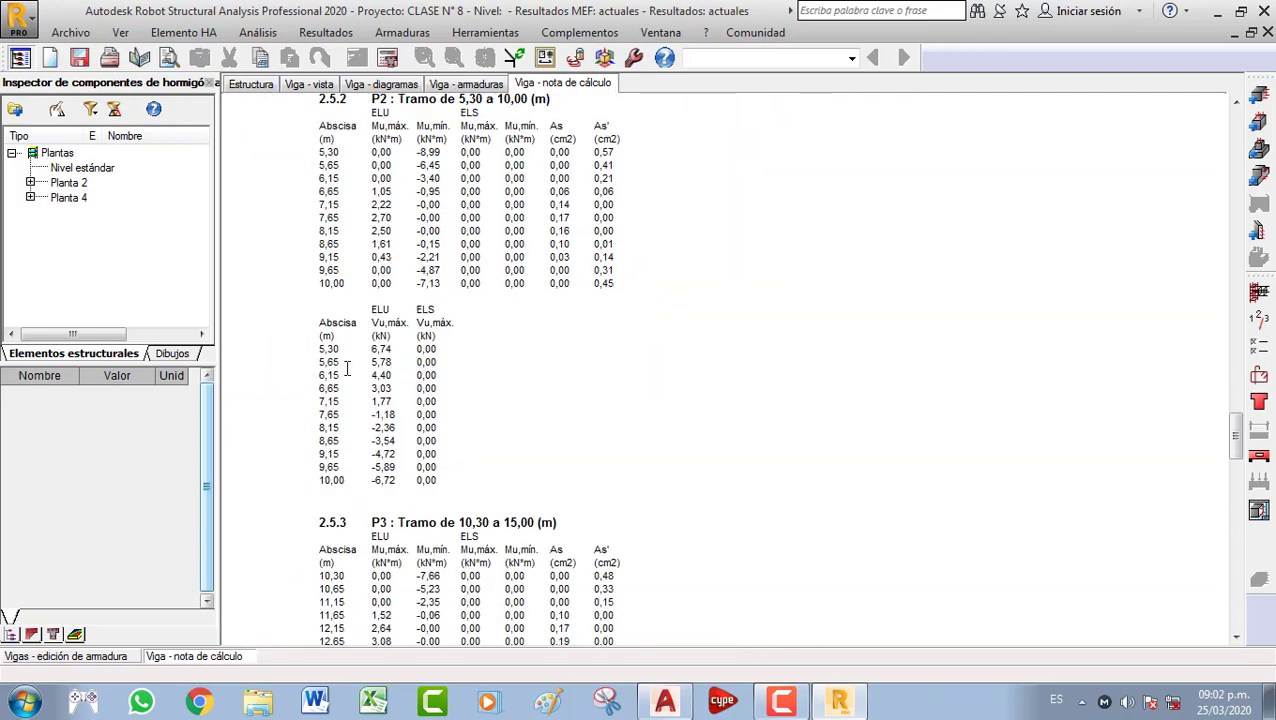
scroll(509, 383, "down", 2)
scroll(648, 378, "down", 20)
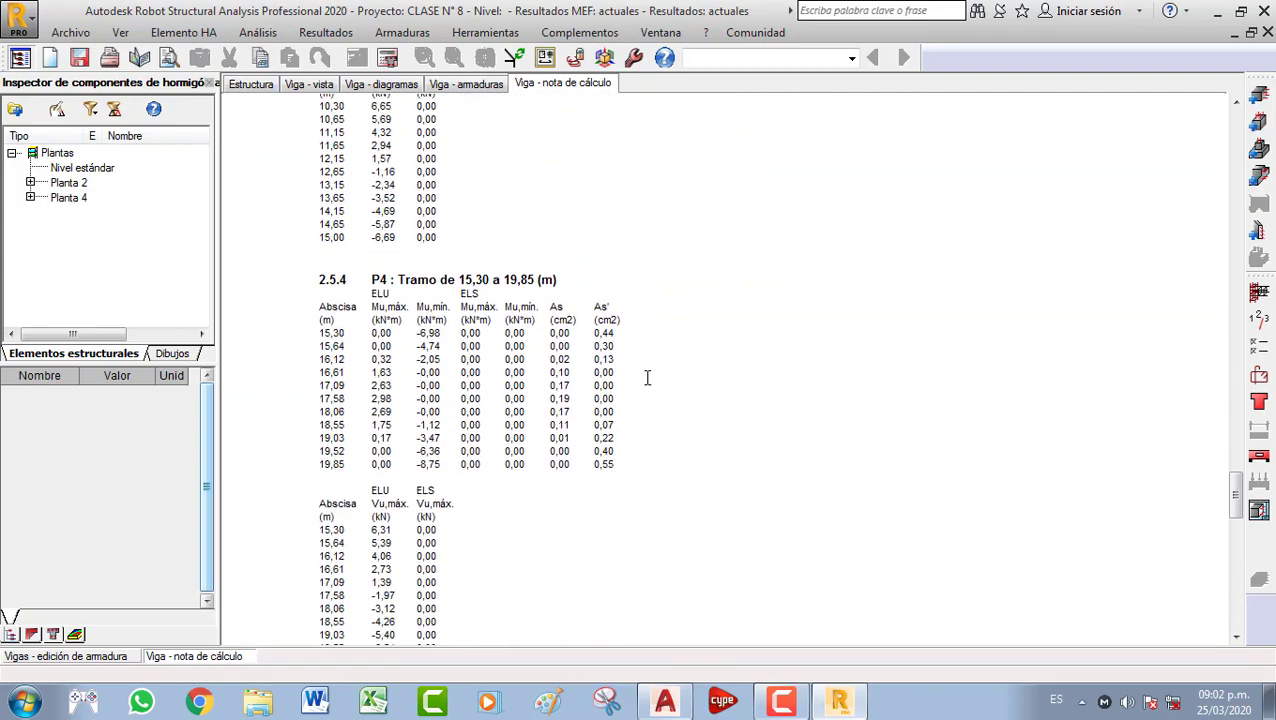
scroll(648, 380, "down", 14)
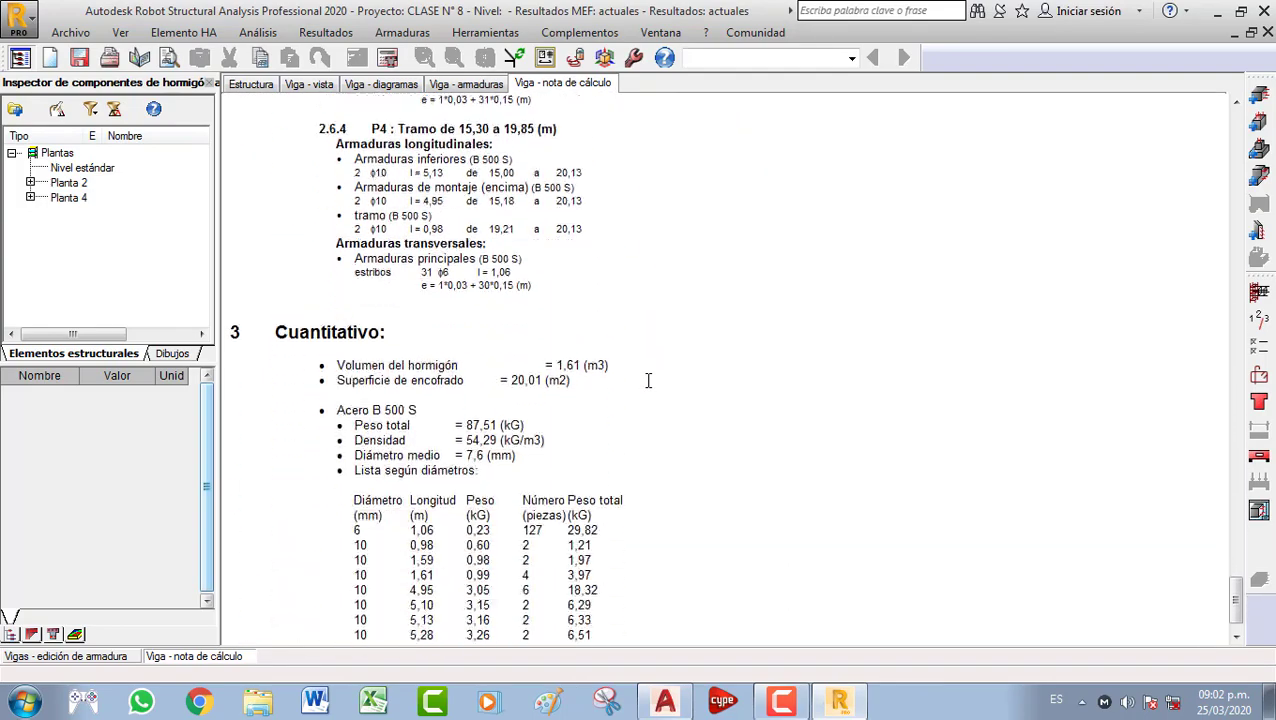
Generate the execution drawing of the reinforcement for beam 225–228
left_click(1259, 510)
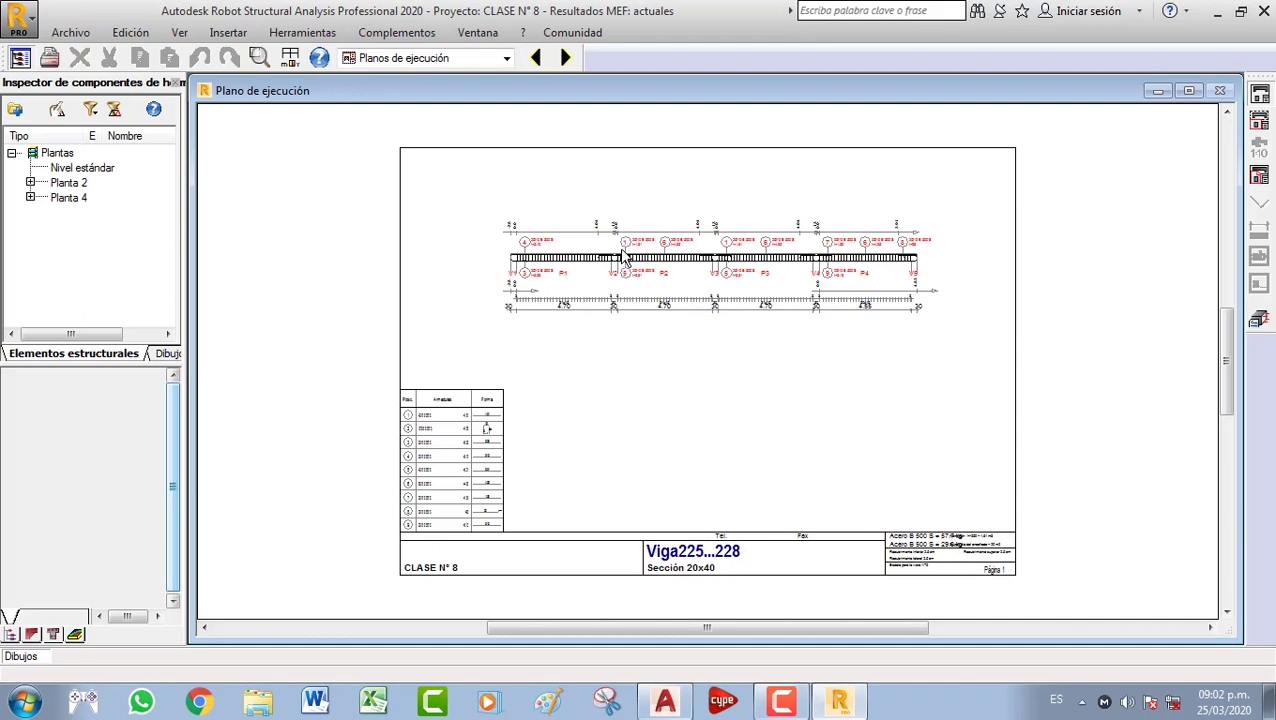
Save the execution drawing of beam 225–228 to the desktop as a DXF file named PLANO VIGA CONTINUA
scroll(578, 276, "up", 3)
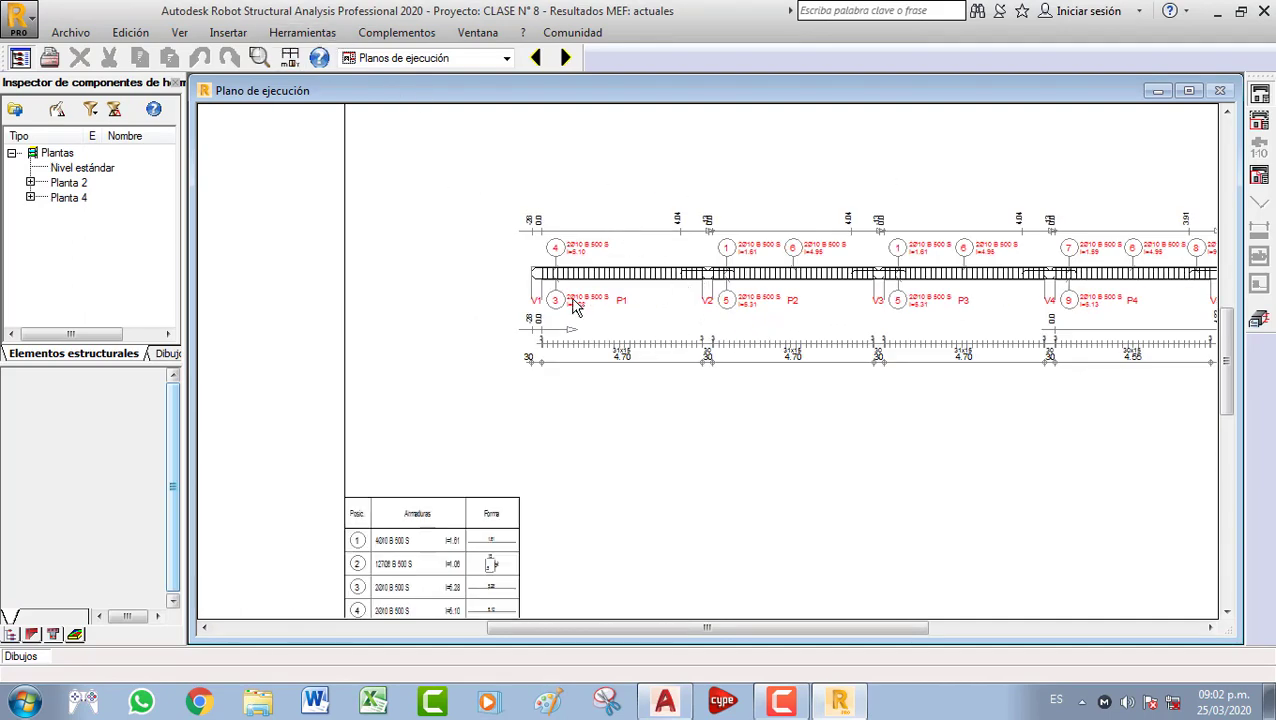
scroll(664, 327, "down", 1)
scroll(745, 368, "down", 1)
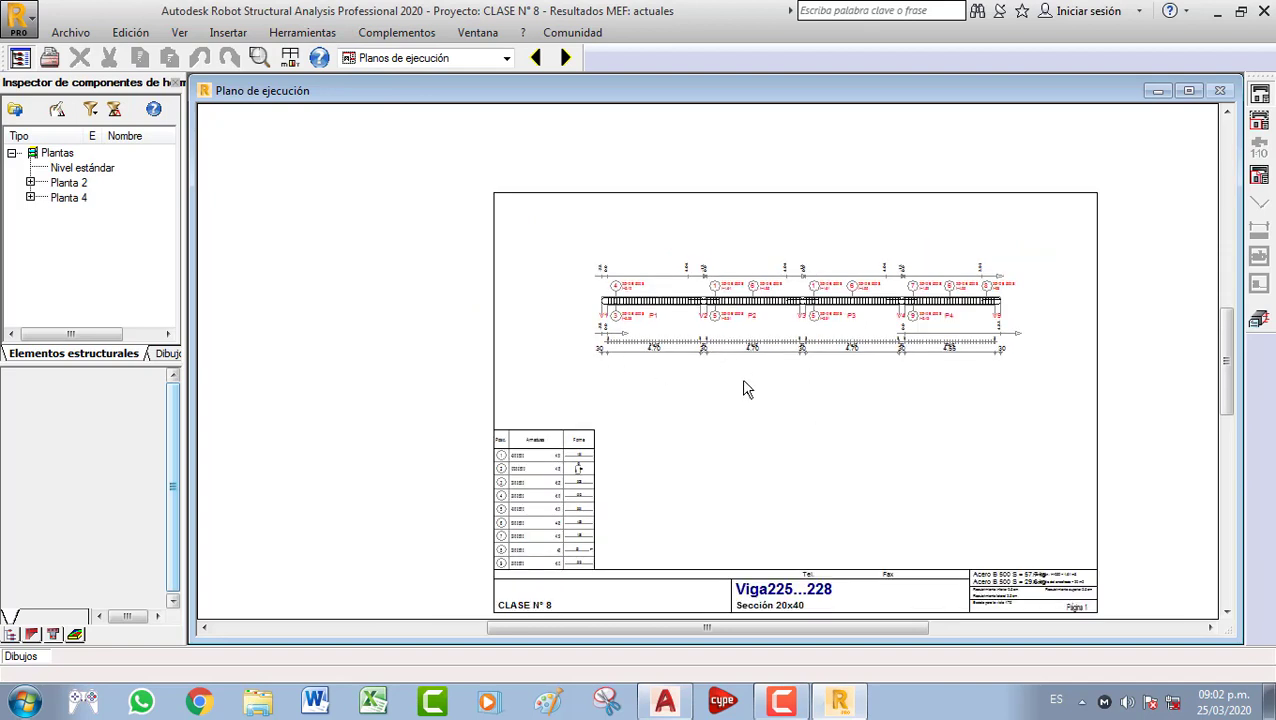
scroll(697, 369, "down", 1)
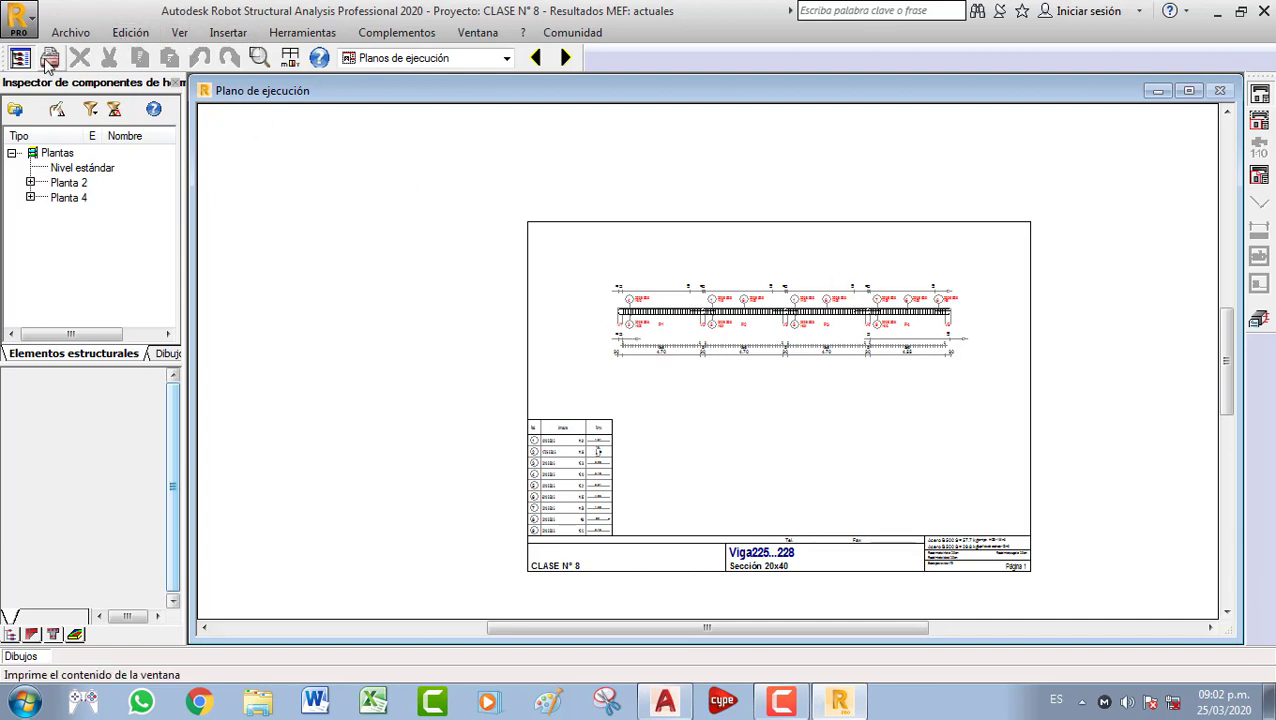
left_click(70, 32)
left_click(124, 137)
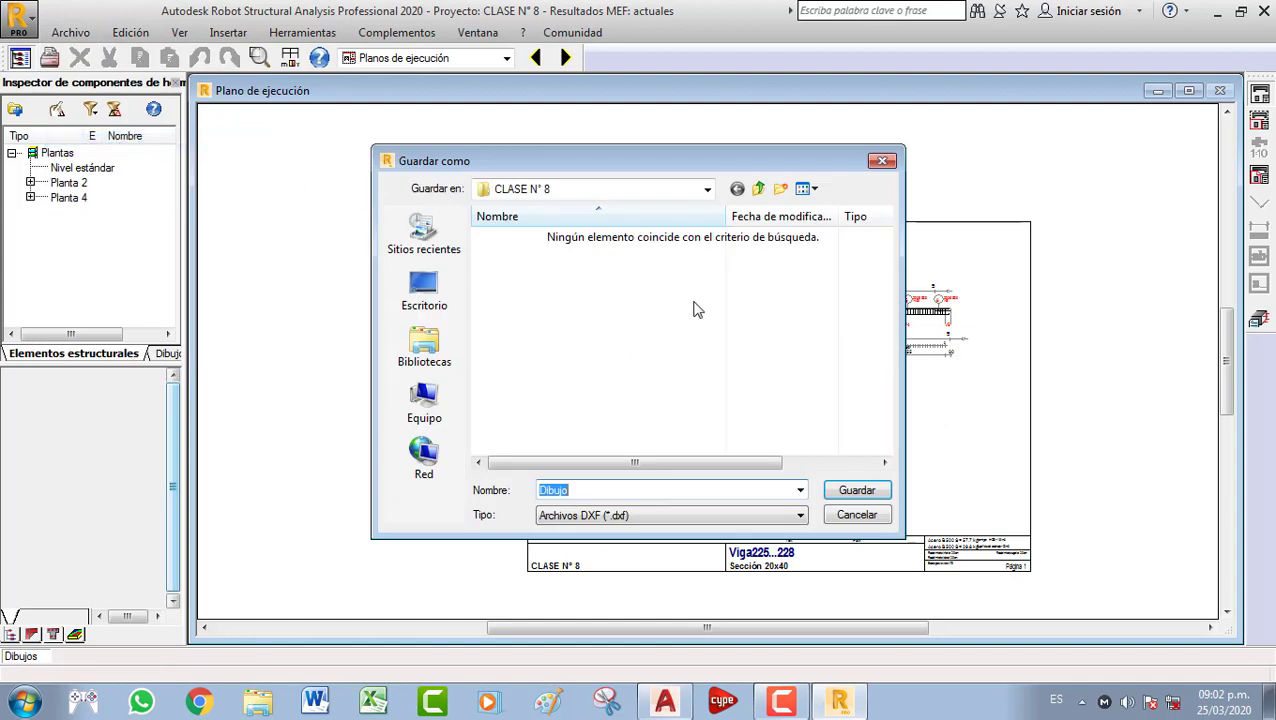
left_click(424, 285)
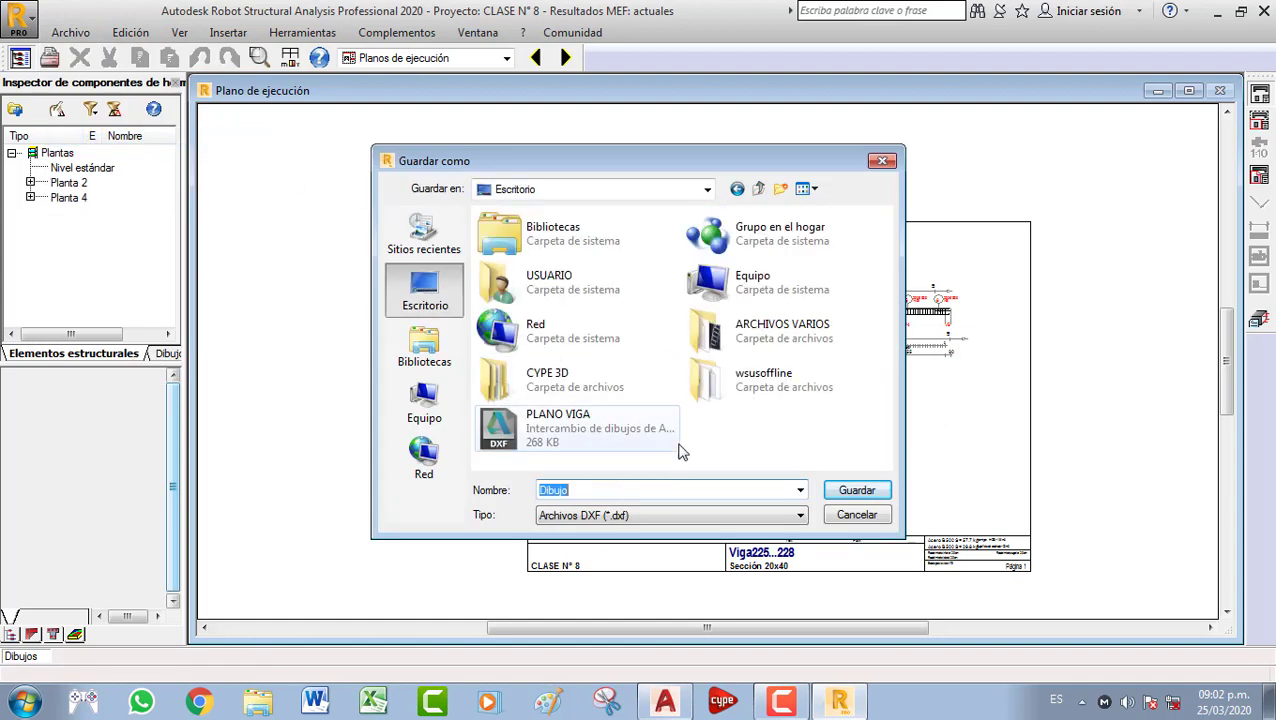
left_click(588, 443)
left_click(618, 490)
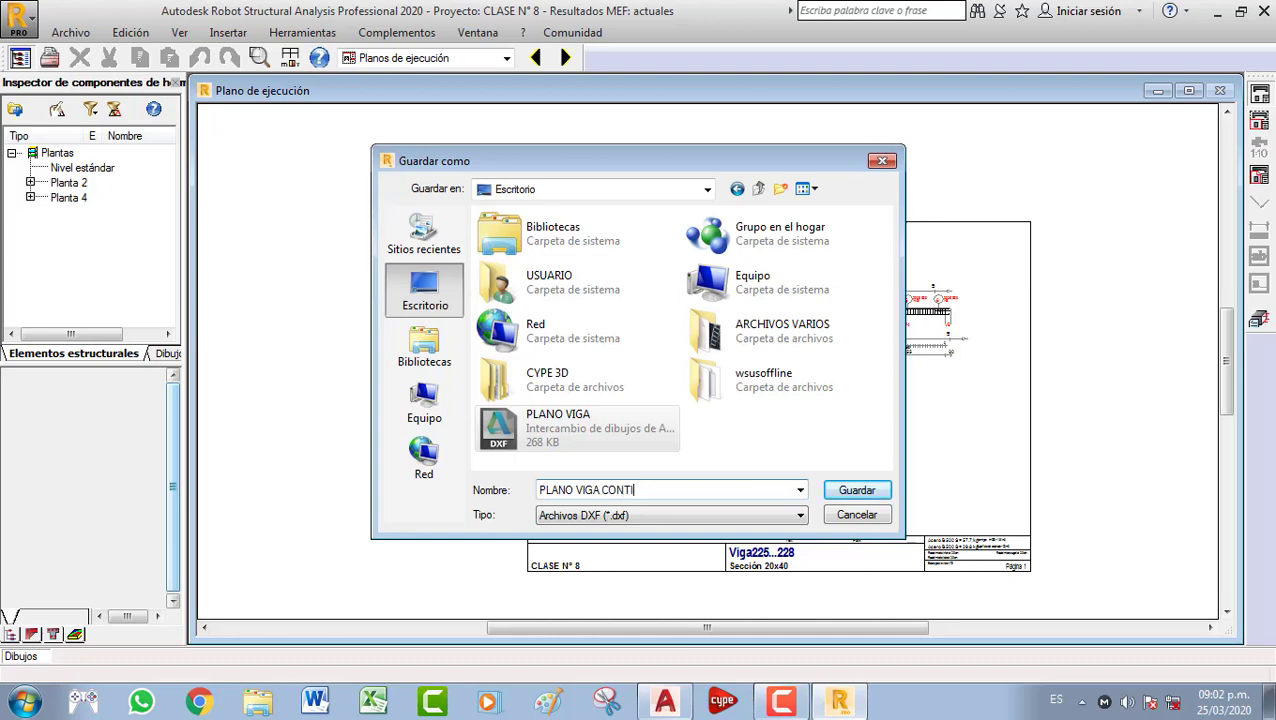
left_click(838, 494)
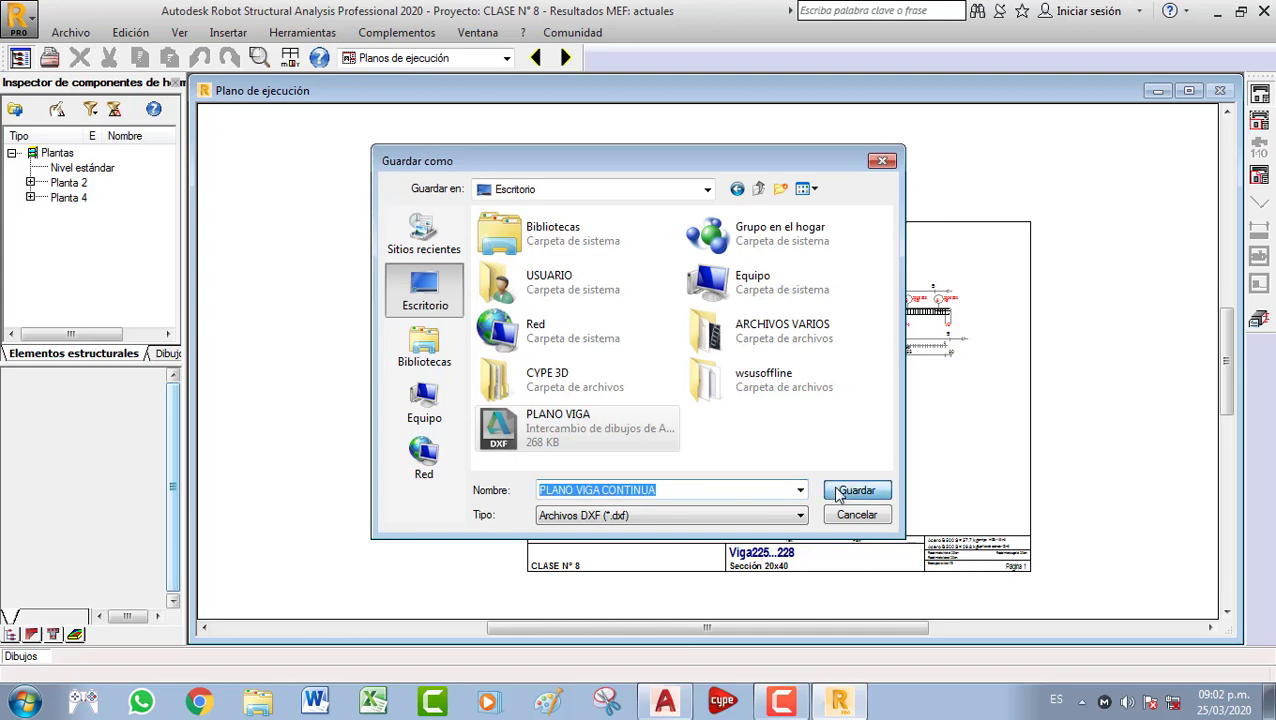
Switch to AutoCAD and open PLANO VIGA CONTINUA.dxf from the desktop
left_click(668, 704)
left_click(84, 147)
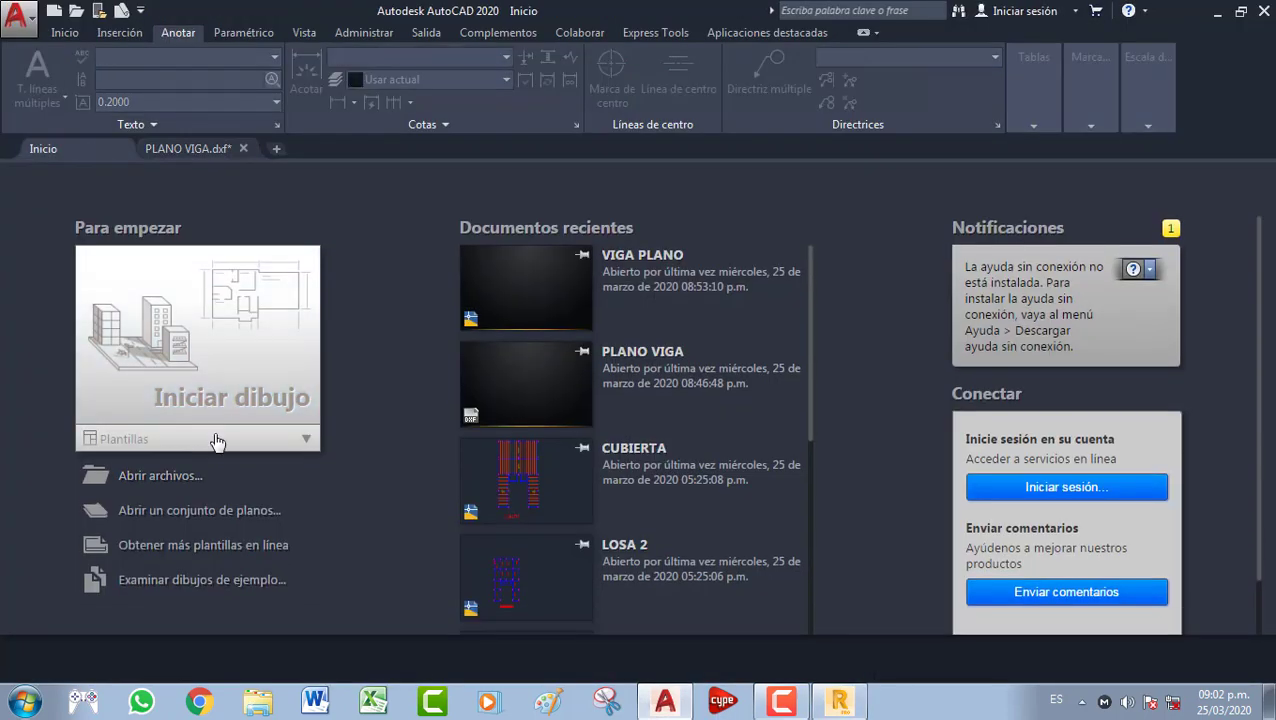
left_click(180, 477)
left_click(545, 339)
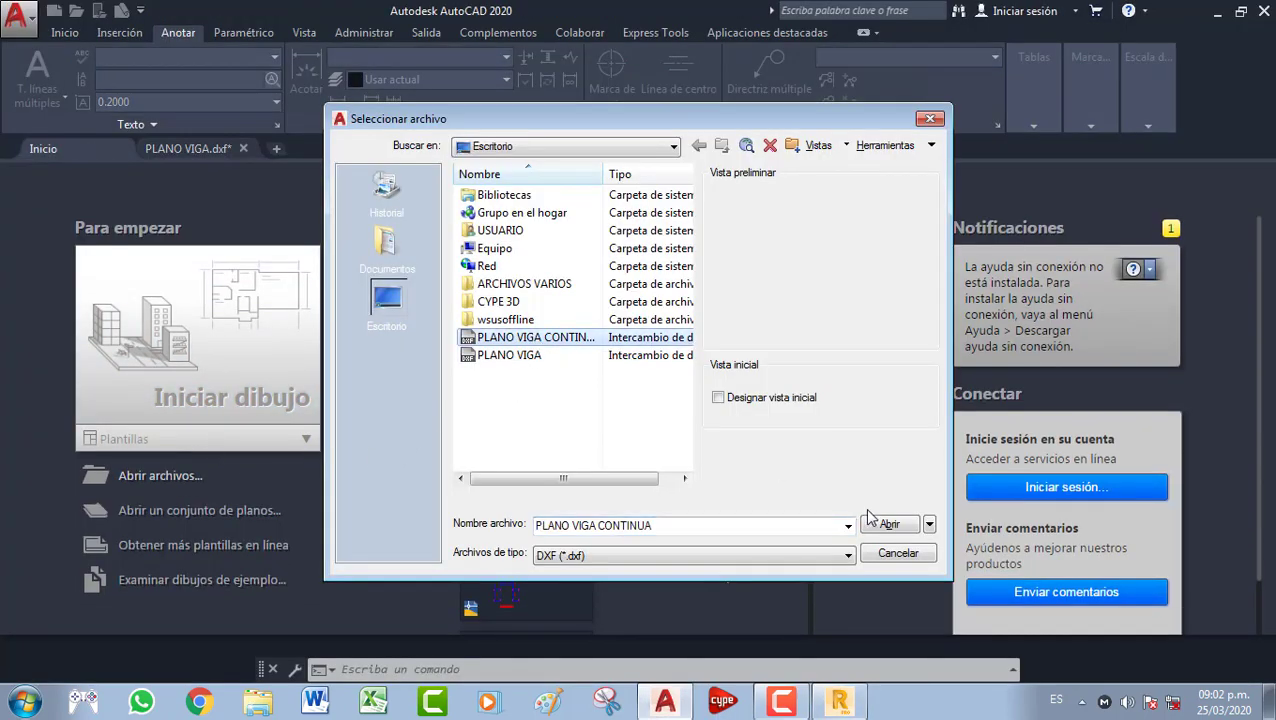
left_click(815, 523)
Examine the beam elevation, bar labels, stirrup spacing and reinforcement table in the opened DXF drawing up close
scroll(523, 333, "up", 8)
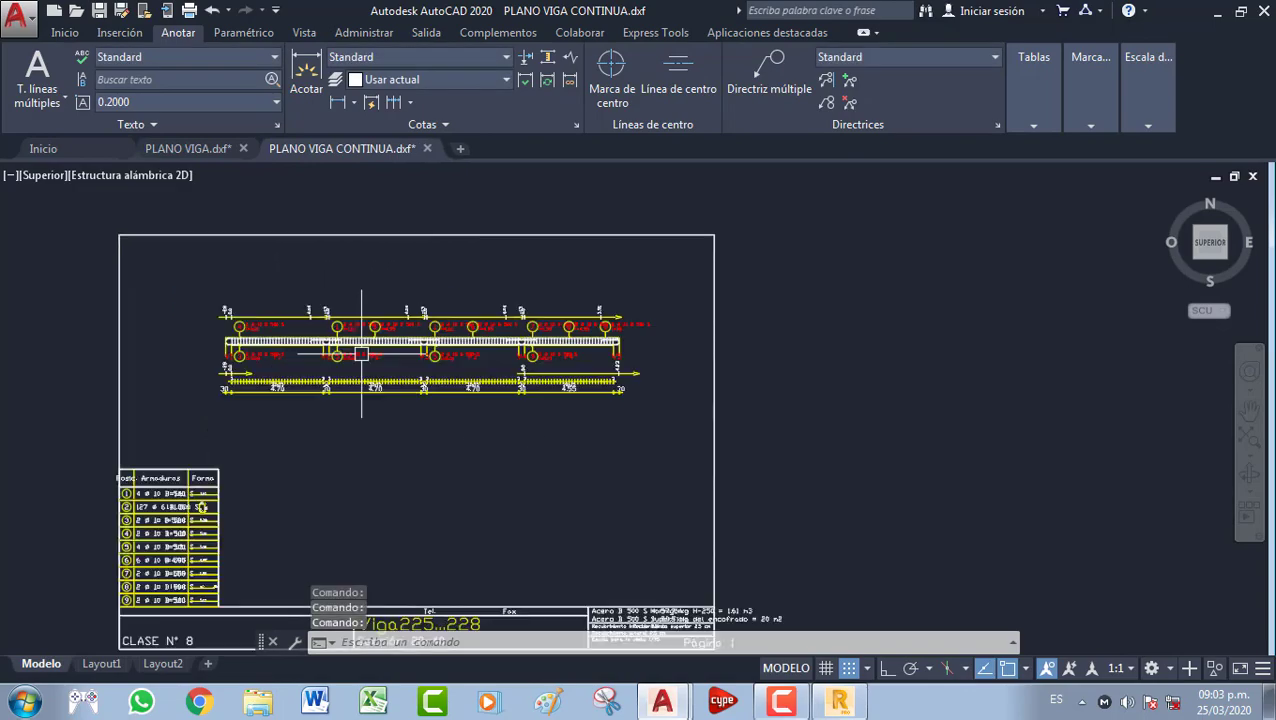
scroll(523, 333, "down", 8)
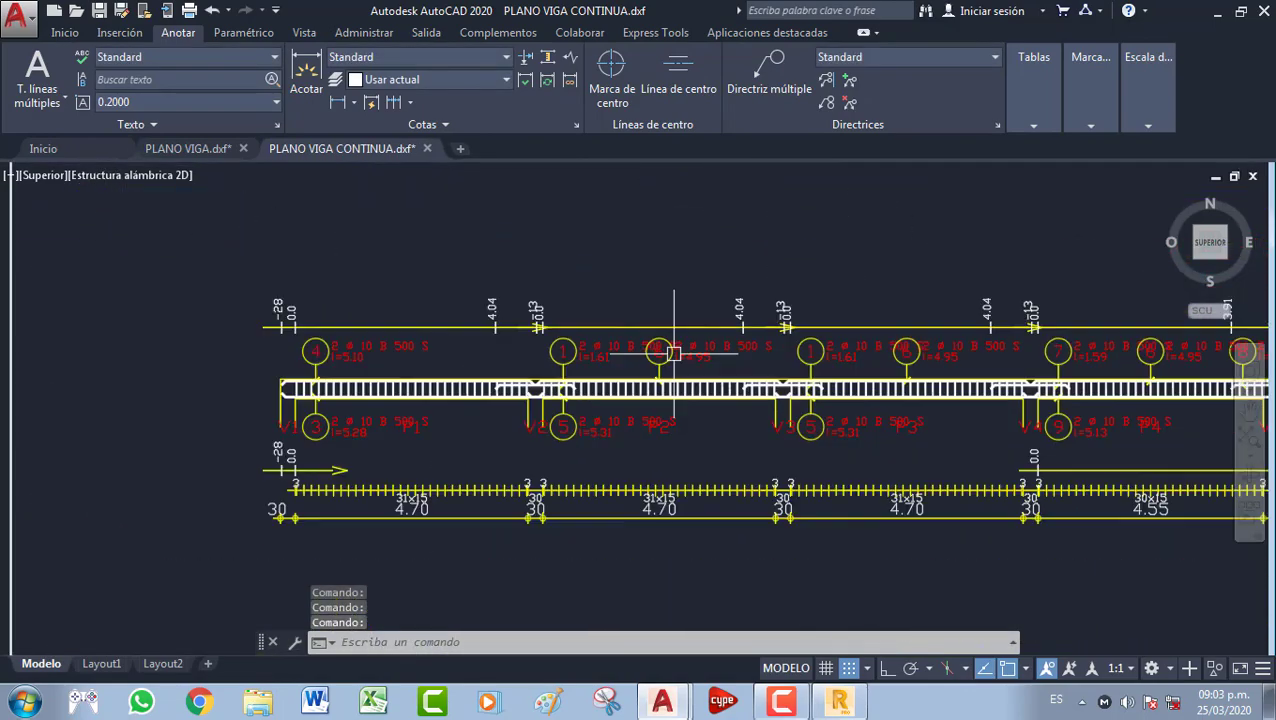
scroll(479, 411, "up", 7)
scroll(732, 408, "down", 5)
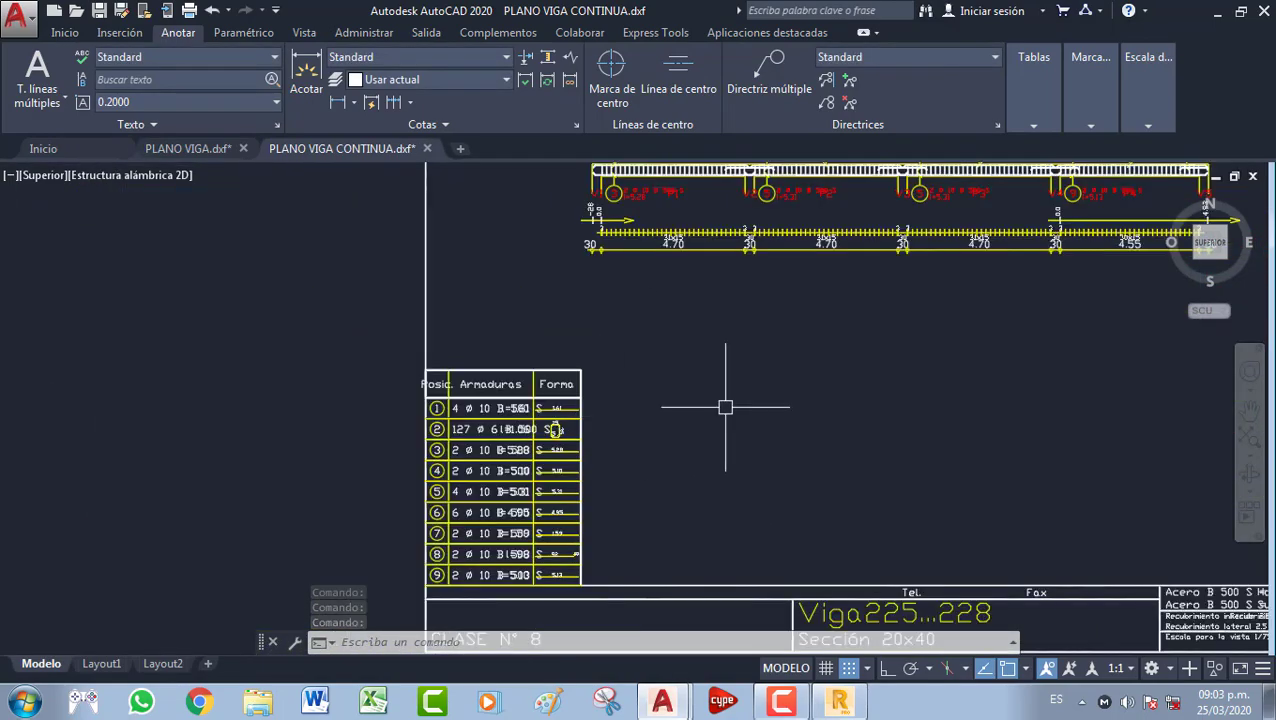
scroll(649, 313, "up", 8)
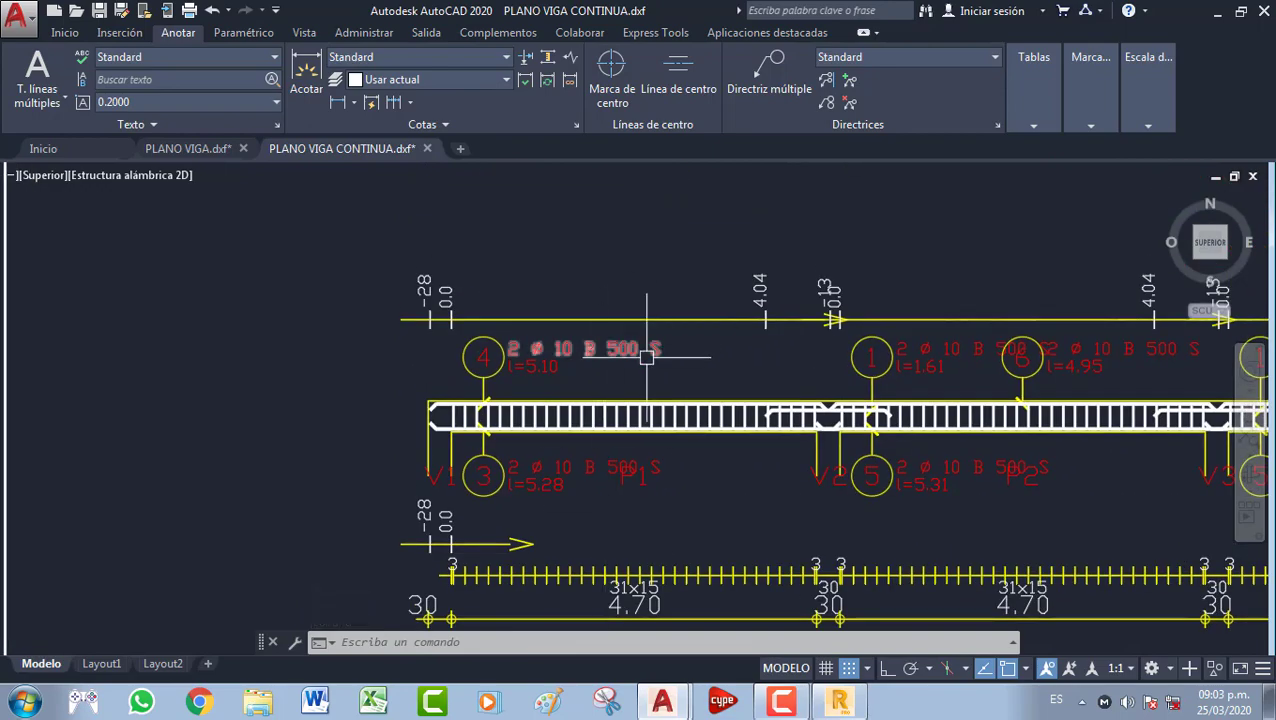
scroll(603, 354, "down", 5)
scroll(595, 365, "up", 4)
scroll(600, 375, "up", 4)
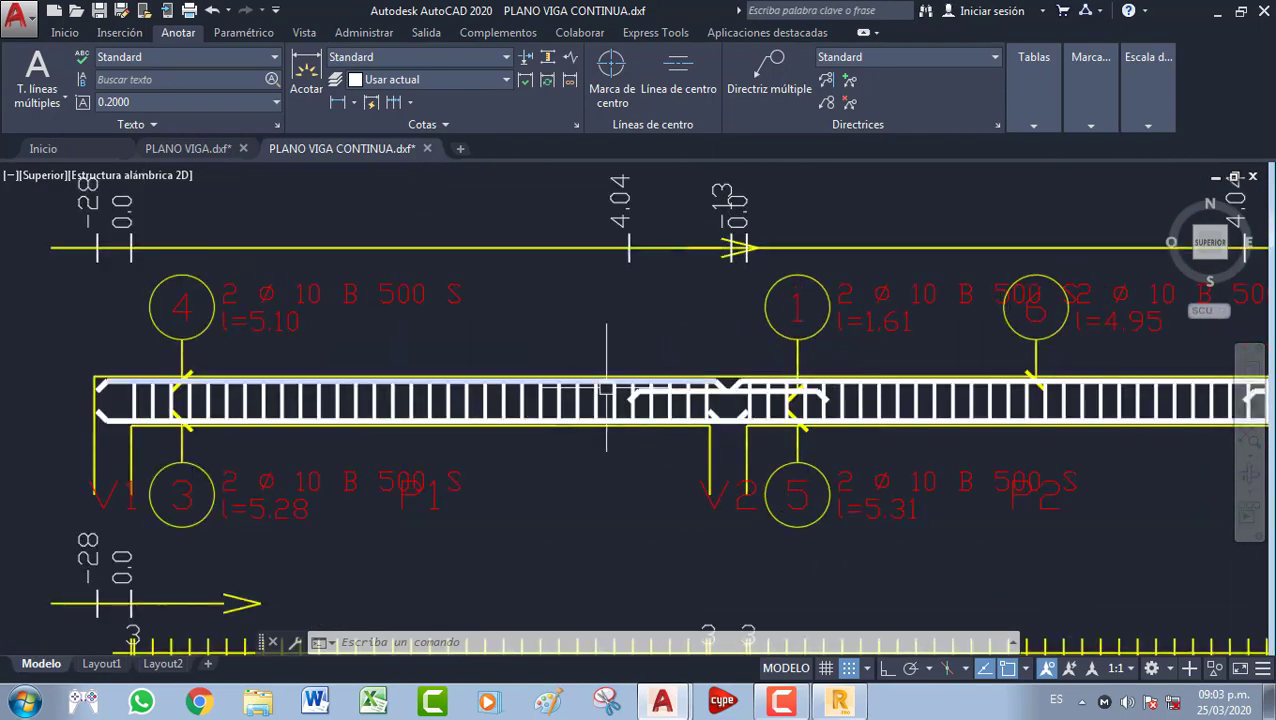
scroll(421, 390, "down", 6)
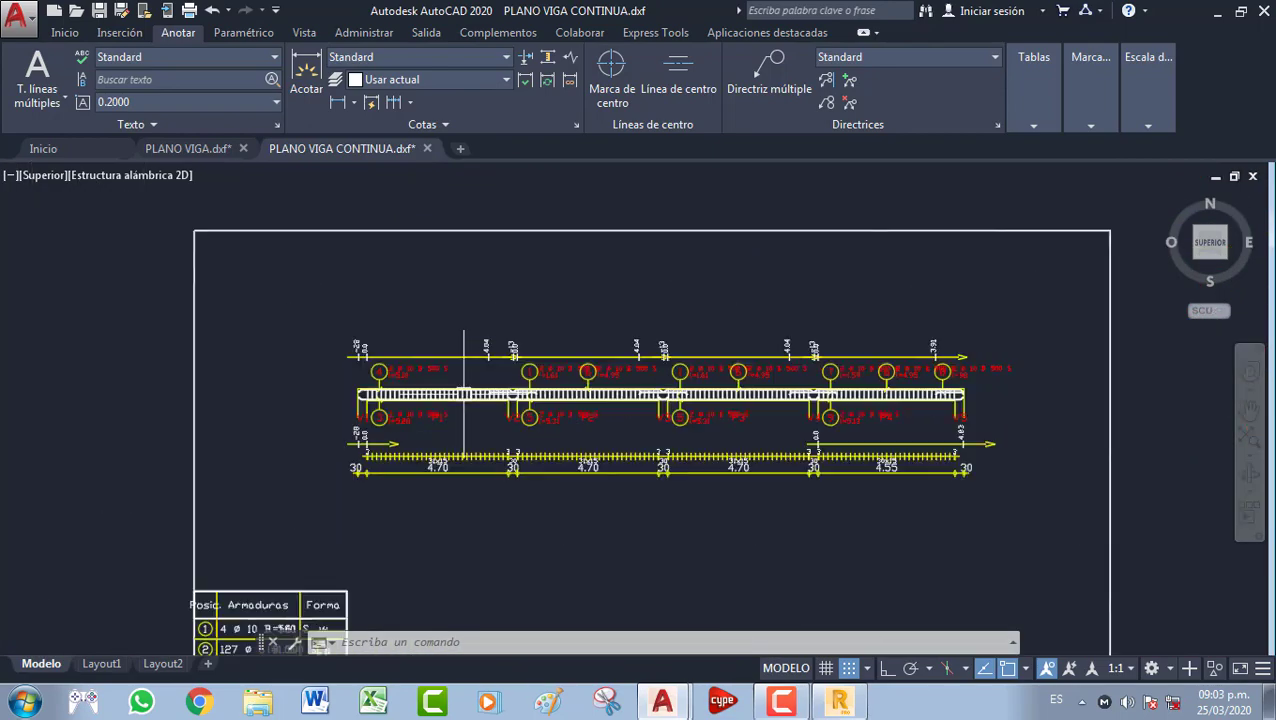
Switch back to Robot, leave the execution drawing and show the elevation view of beam 225–228
left_click(840, 703)
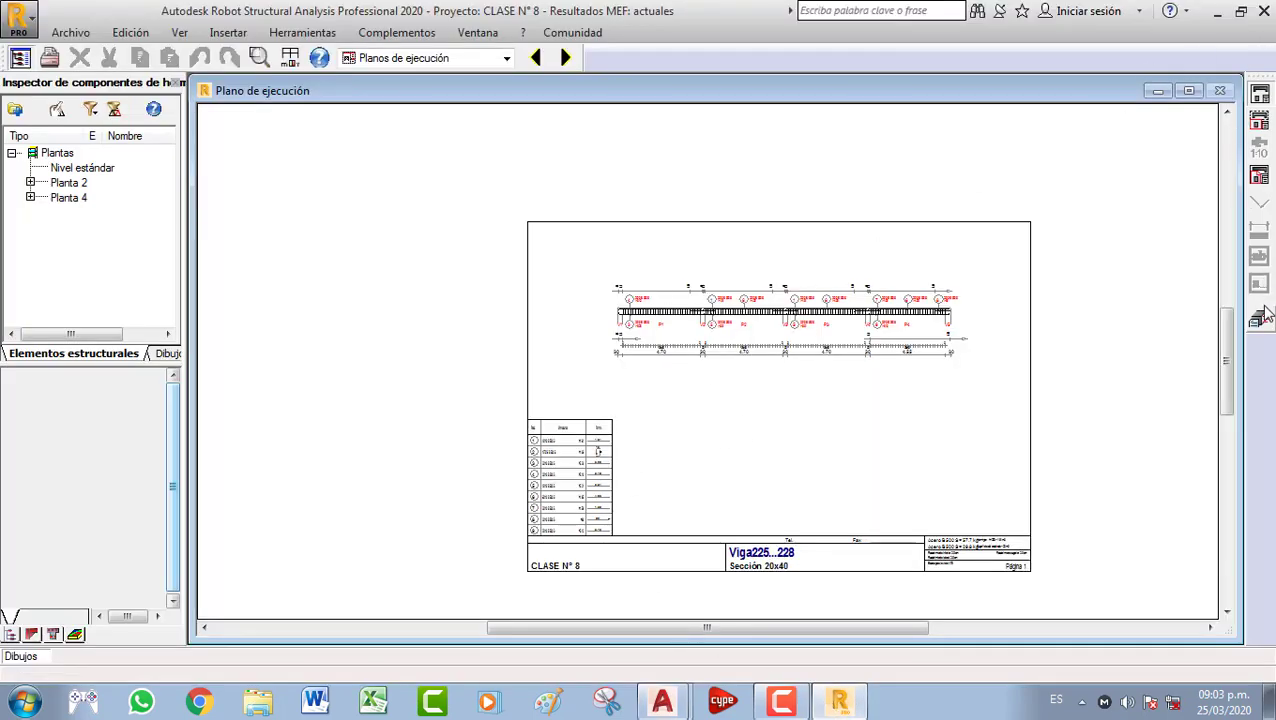
left_click(1257, 317)
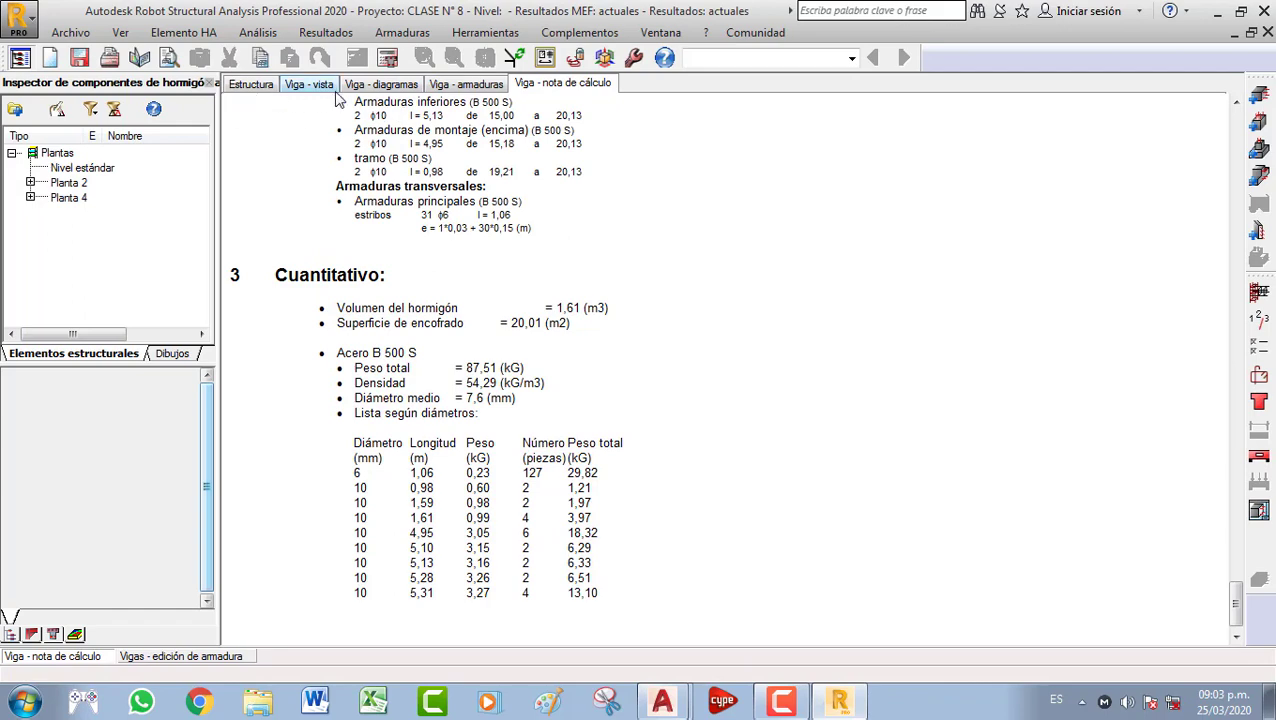
left_click(376, 86)
left_click(313, 86)
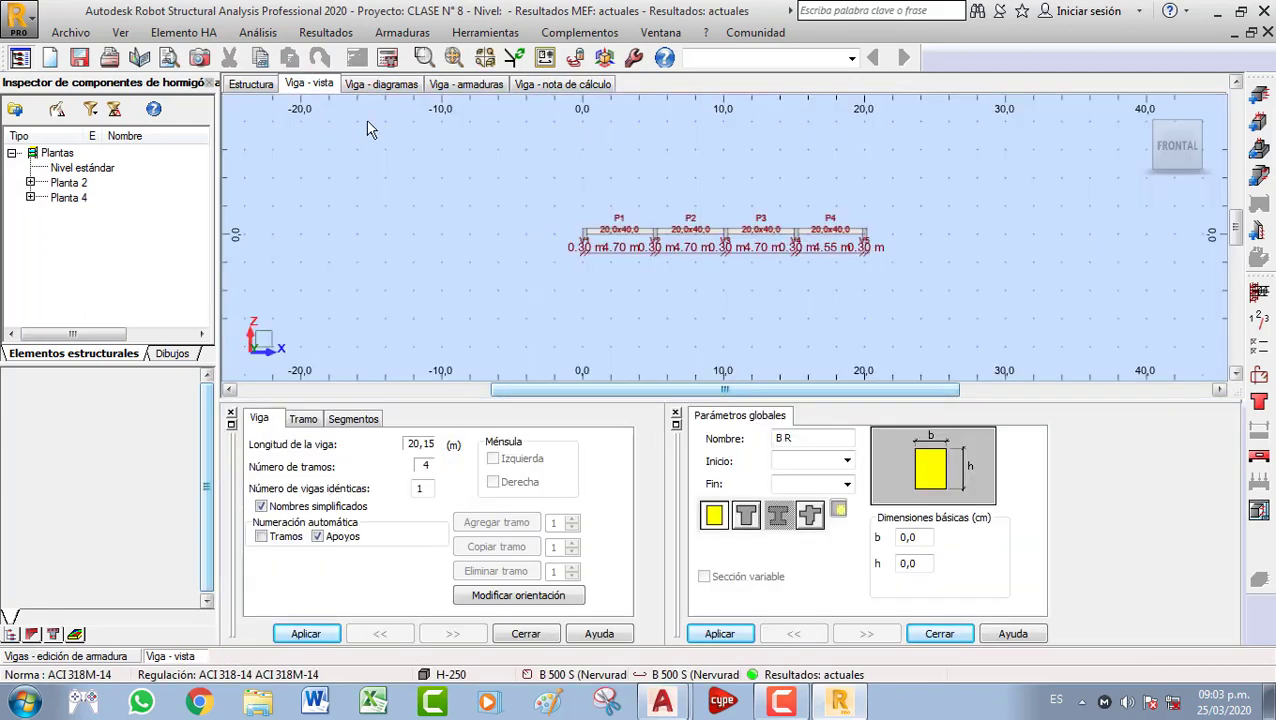
Examine the four-span beam's elevation with its span lengths, supports and cross-section labels
scroll(709, 236, "up", 3)
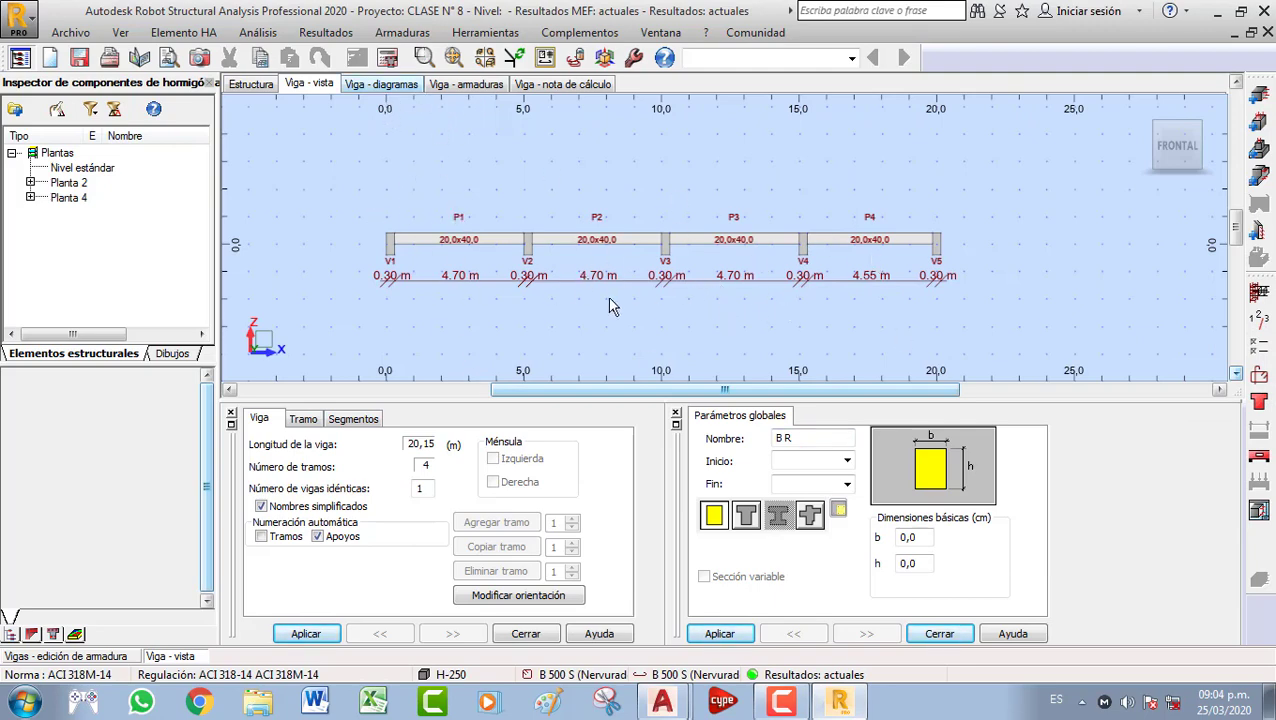
scroll(668, 293, "up", 1)
scroll(668, 288, "up", 1)
scroll(607, 276, "down", 1)
middle_click_drag(607, 276, 680, 284)
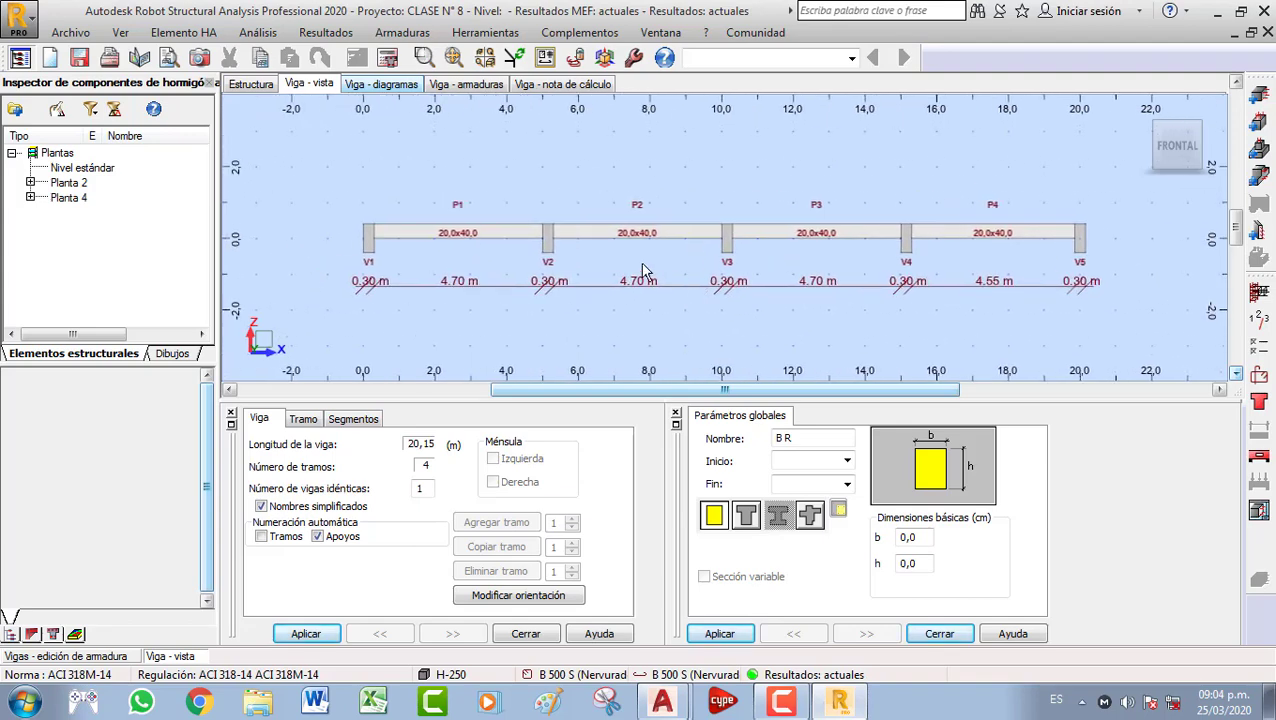
scroll(629, 248, "up", 1)
middle_click_drag(632, 248, 659, 252)
scroll(661, 254, "down", 1)
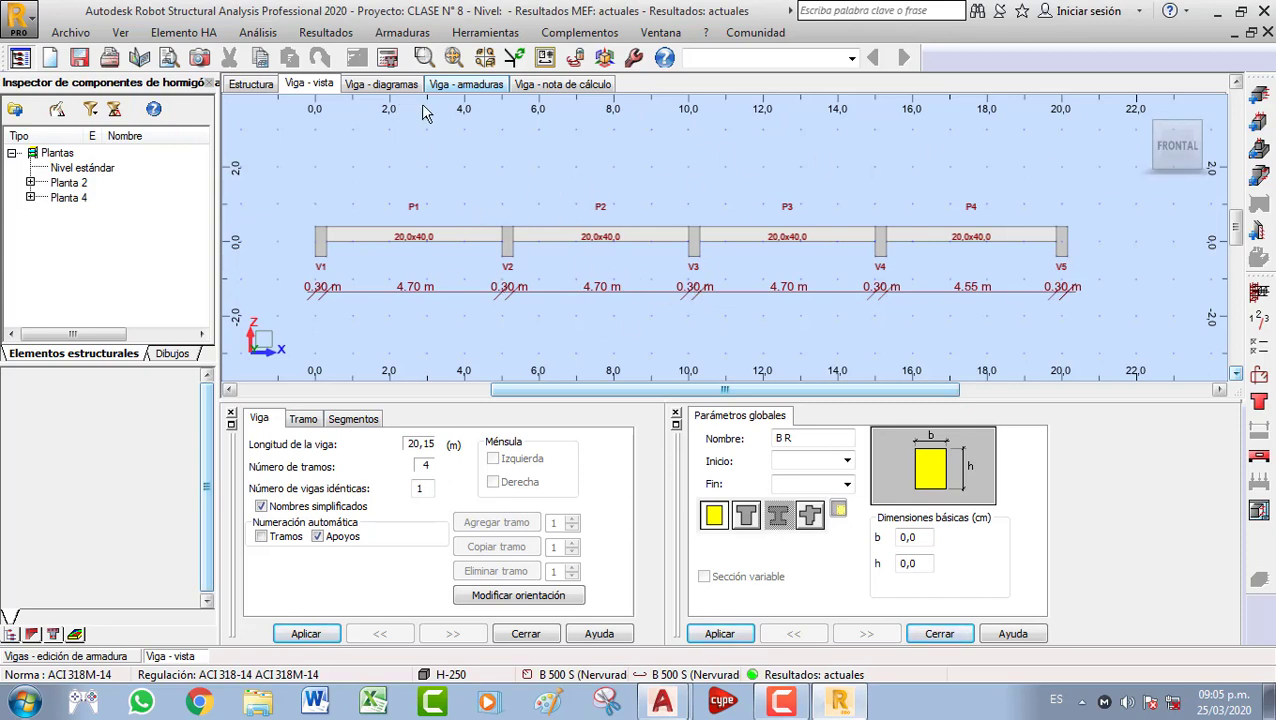
Revisit the beam's calculation note, 3D reinforcement and bending moment diagrams for a final review
left_click(543, 86)
left_click(470, 86)
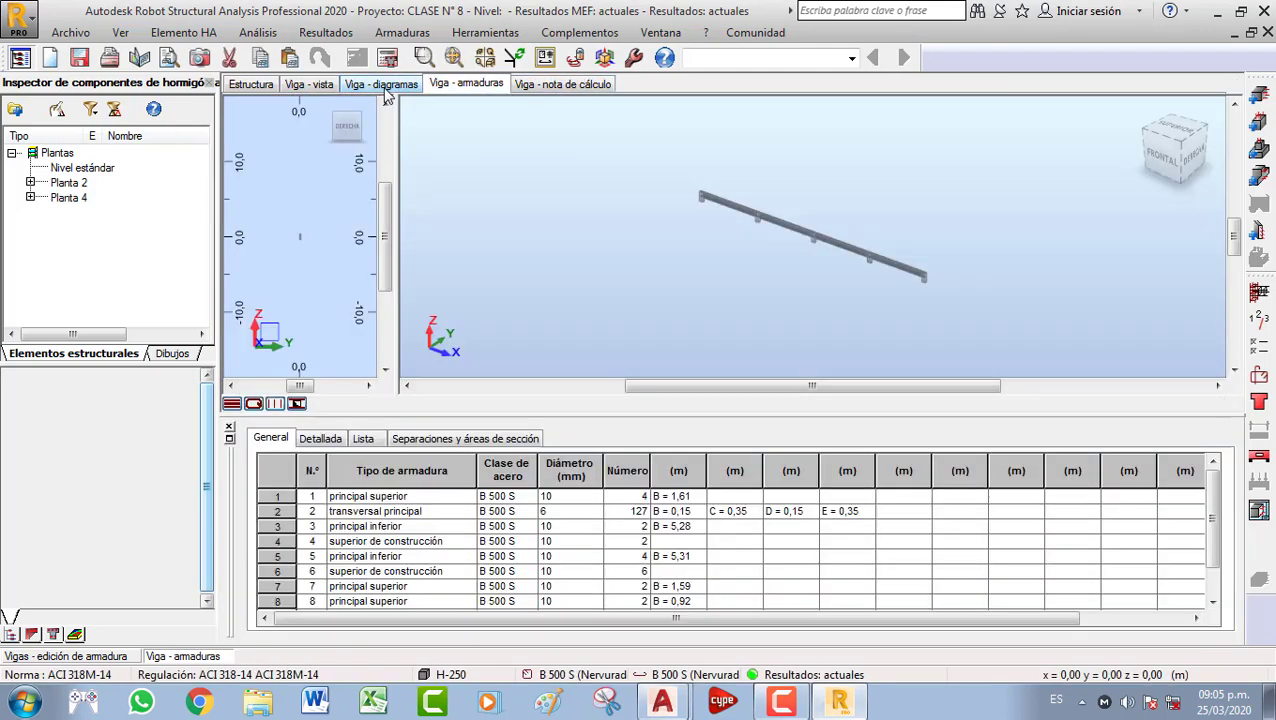
left_click(381, 85)
left_click(309, 85)
left_click(378, 86)
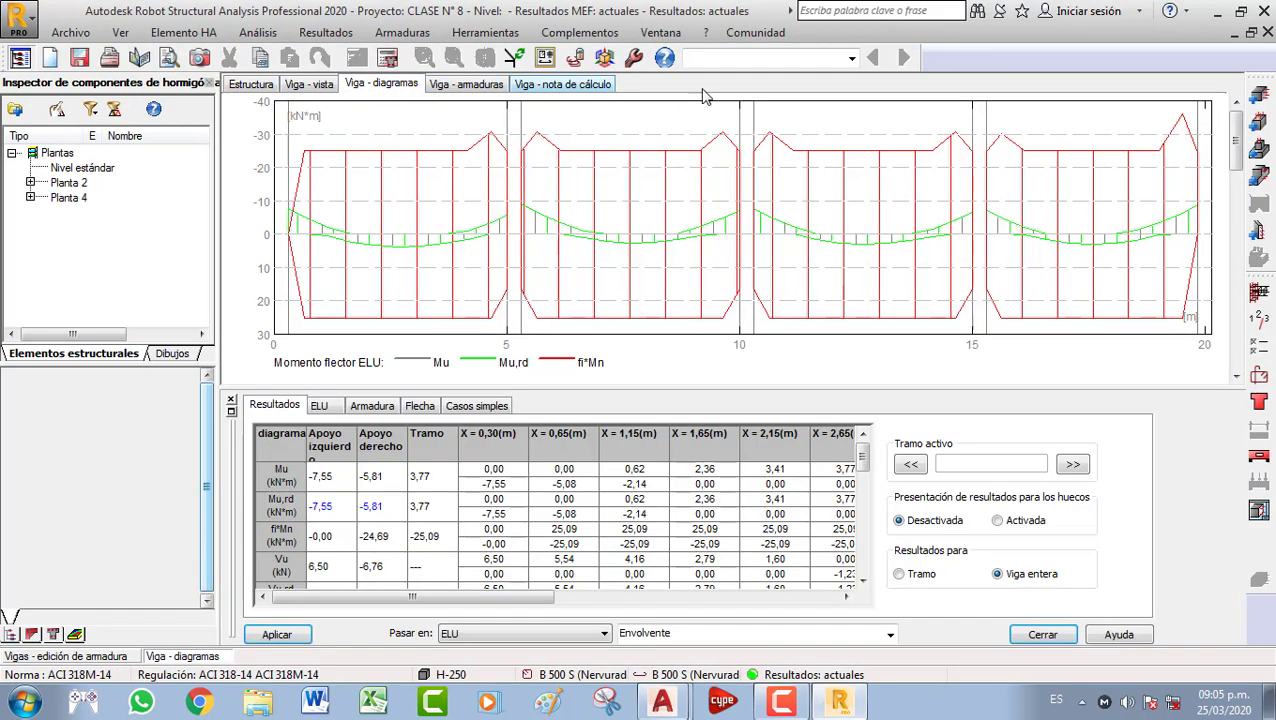
Return to the Geometría layout, start saving the project under a new name and create a CLASE N° 9 folder in ROBOT STRUCTURAL
left_click(851, 58)
left_click(733, 92)
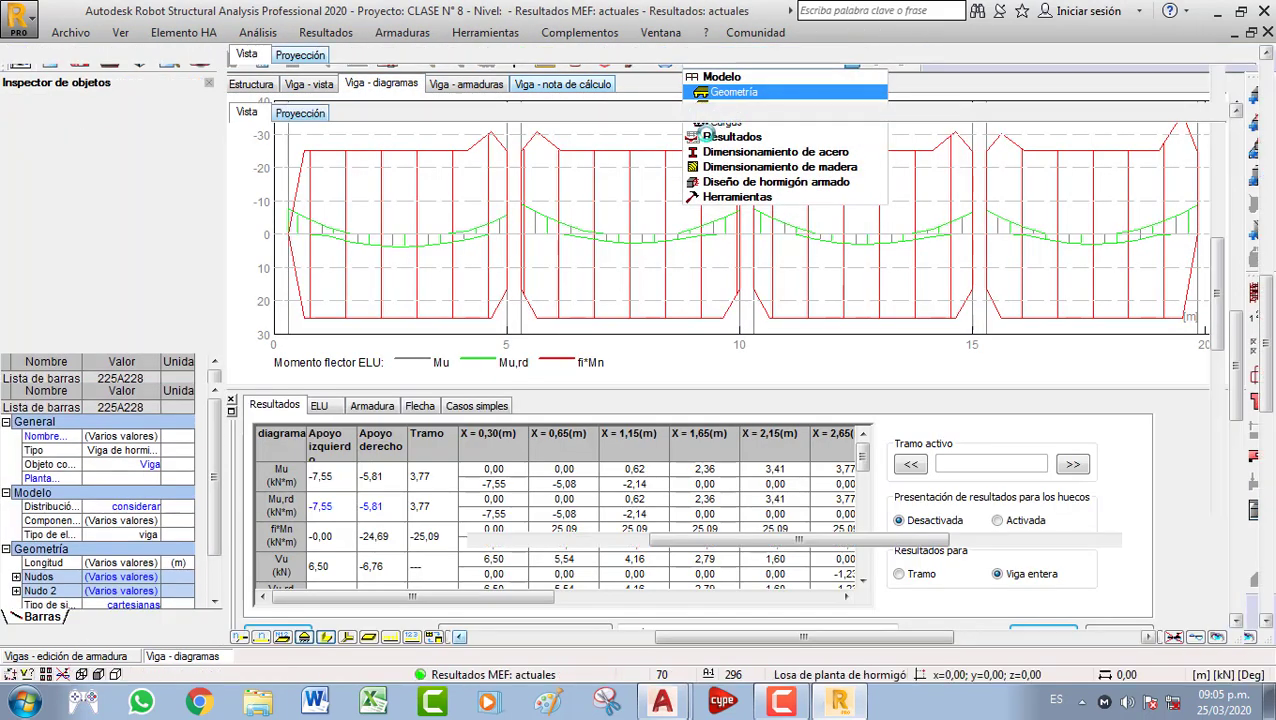
left_click(62, 35)
left_click(118, 117)
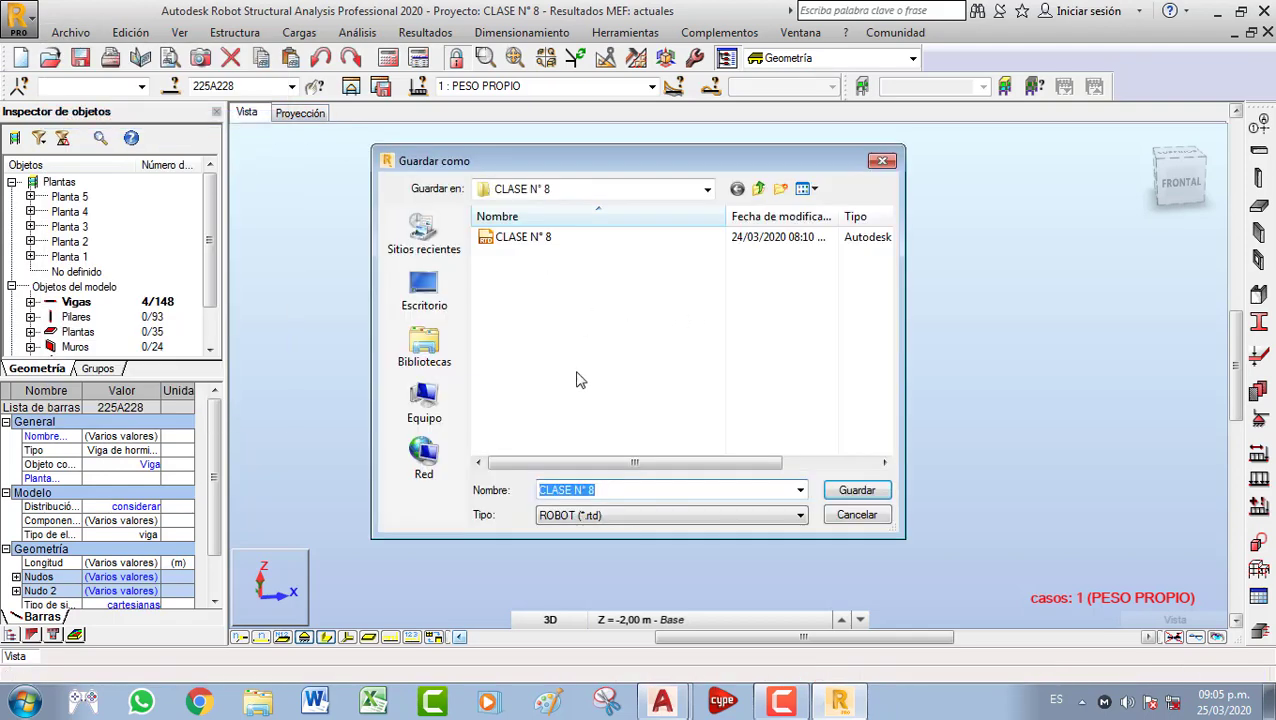
left_click(758, 188)
right_click(627, 376)
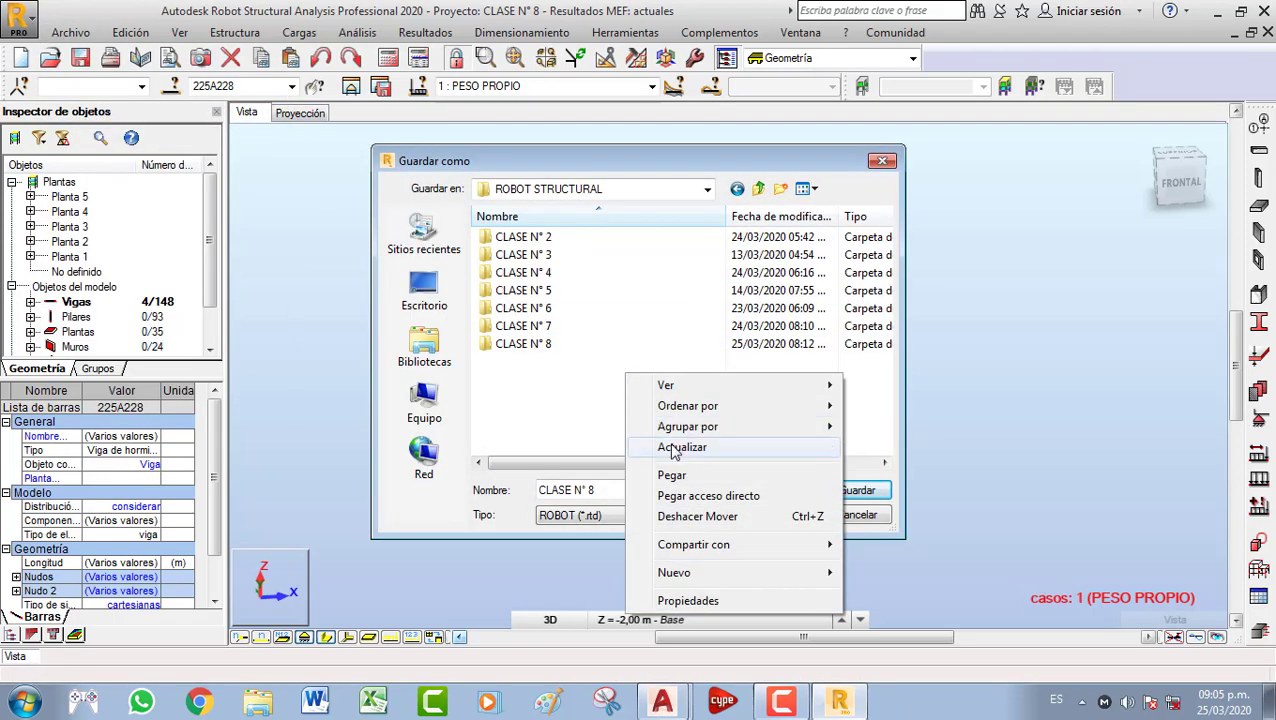
mouse_move(700, 572)
left_click(870, 297)
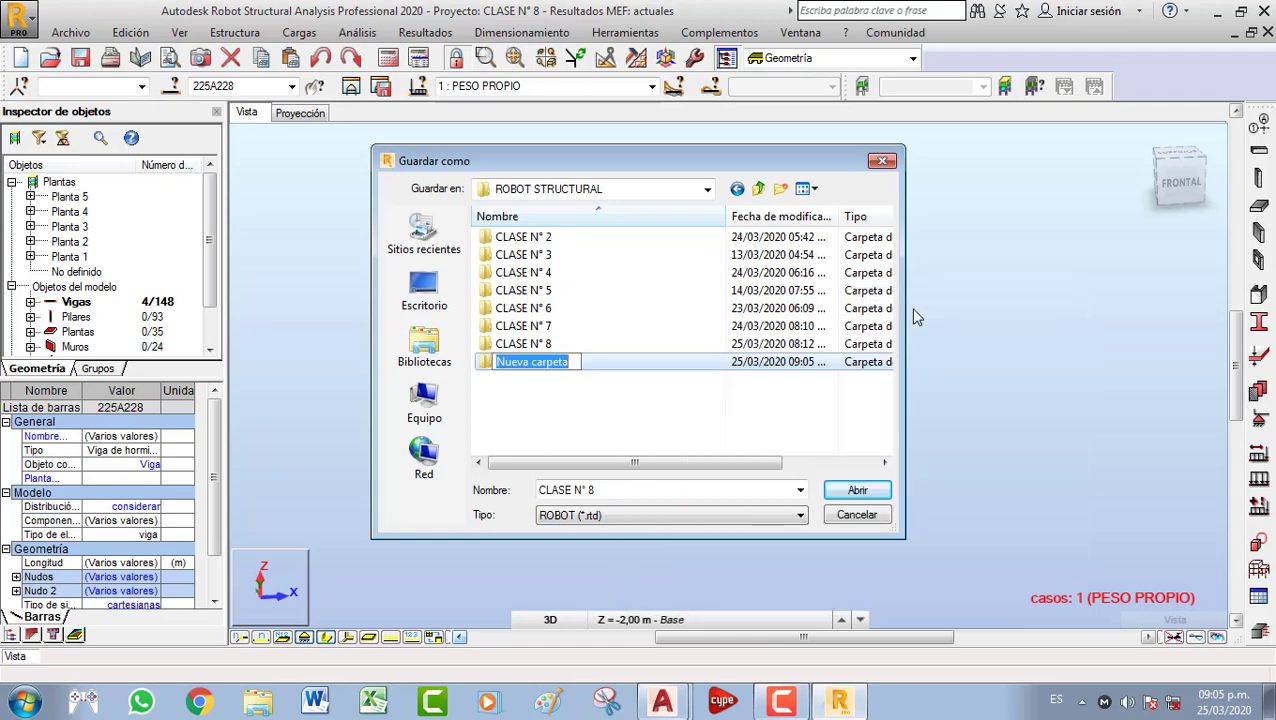
type("CLASE N")
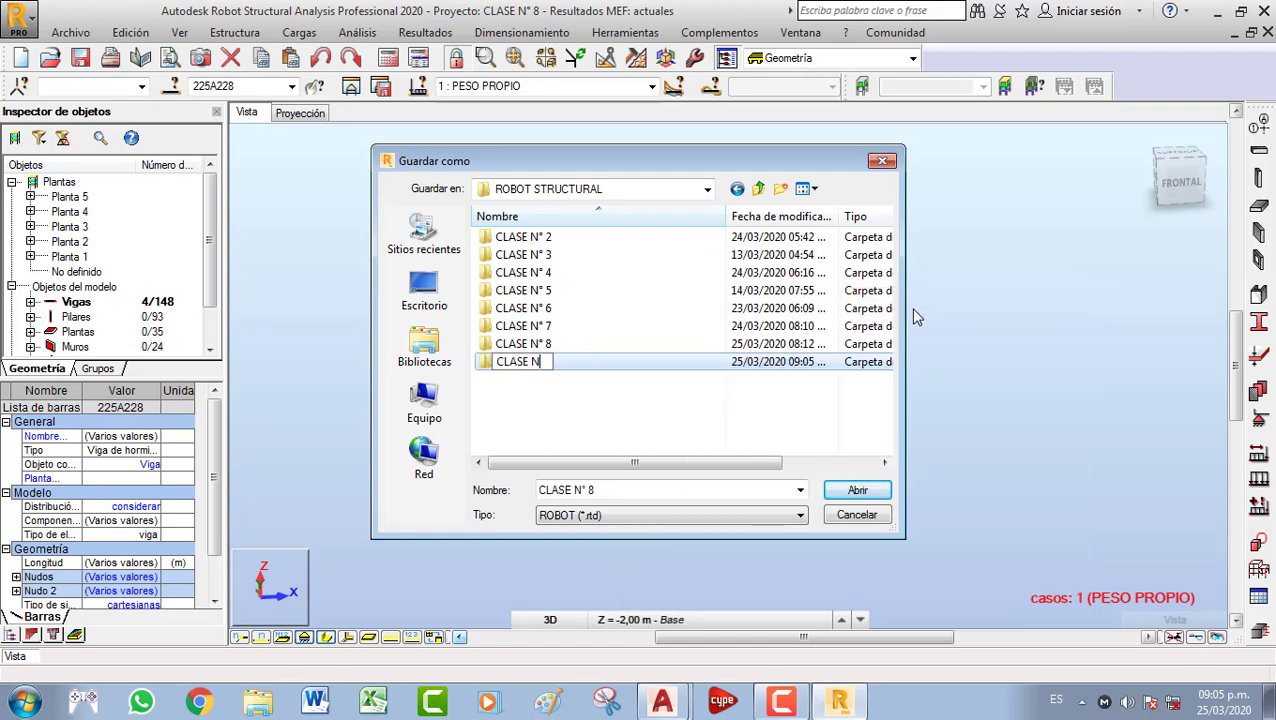
type("° 9")
key("Return")
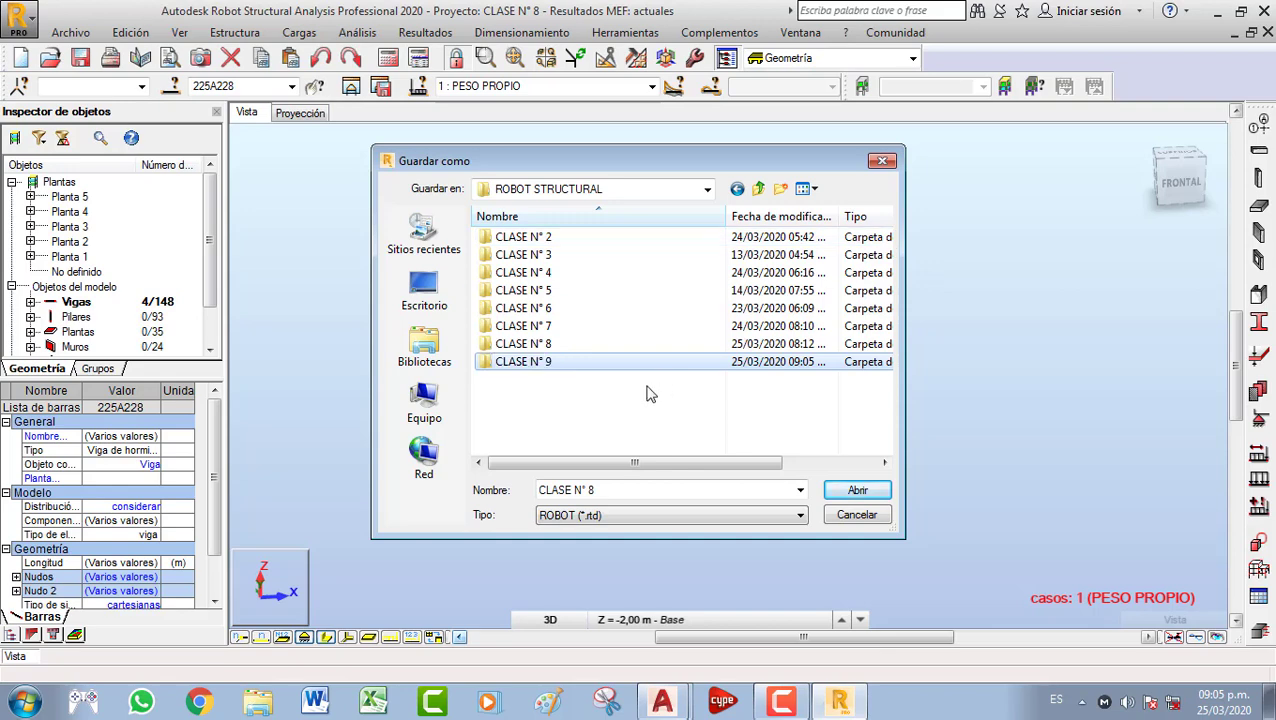
Save the project as CLASE N° 9 inside the new CLASE N° 9 folder
double_click(623, 364)
left_click(616, 490)
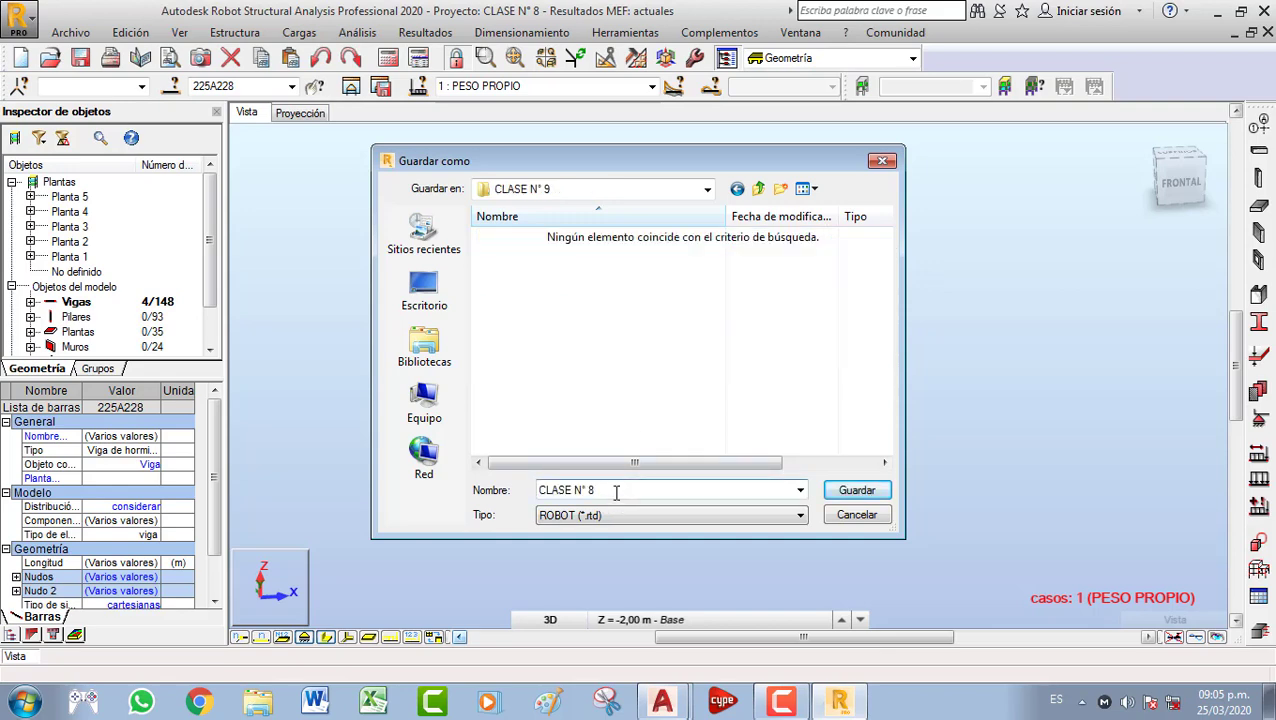
key("BackSpace")
type("9")
left_click(856, 490)
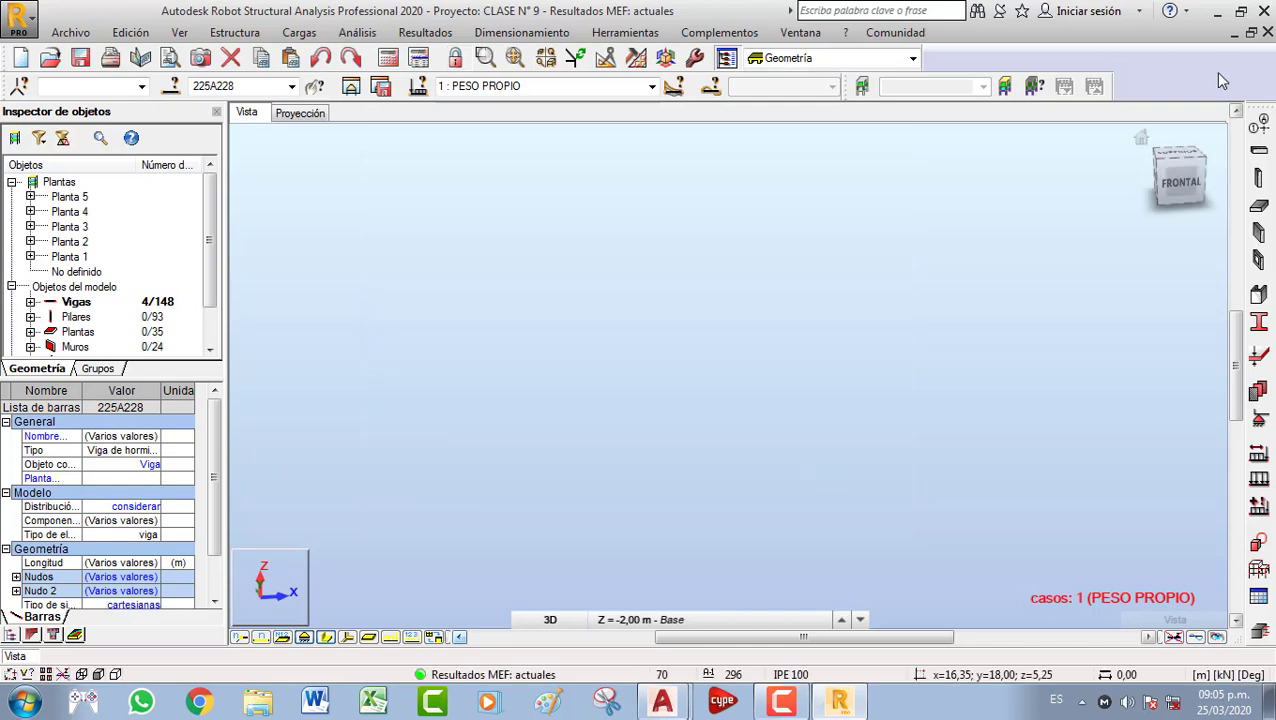
Close Robot and AutoCAD without saving the two open DXF beam drawings
left_click(1267, 11)
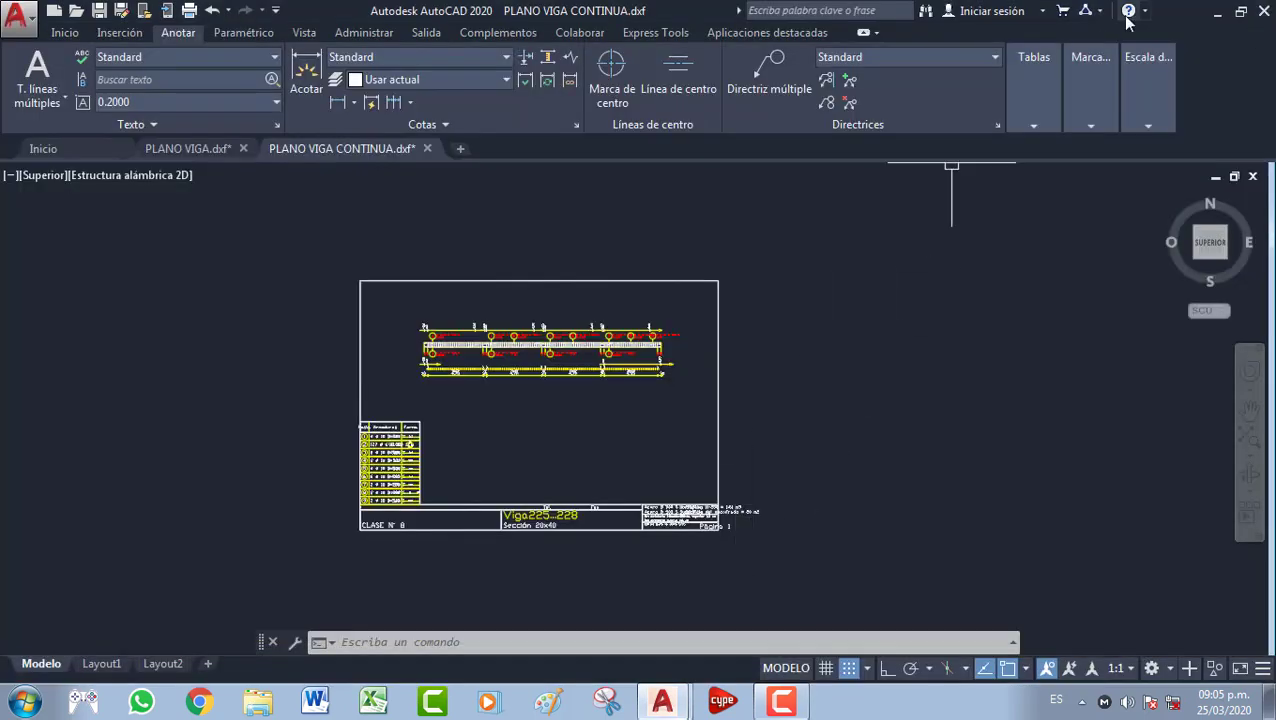
left_click(1264, 11)
left_click(713, 396)
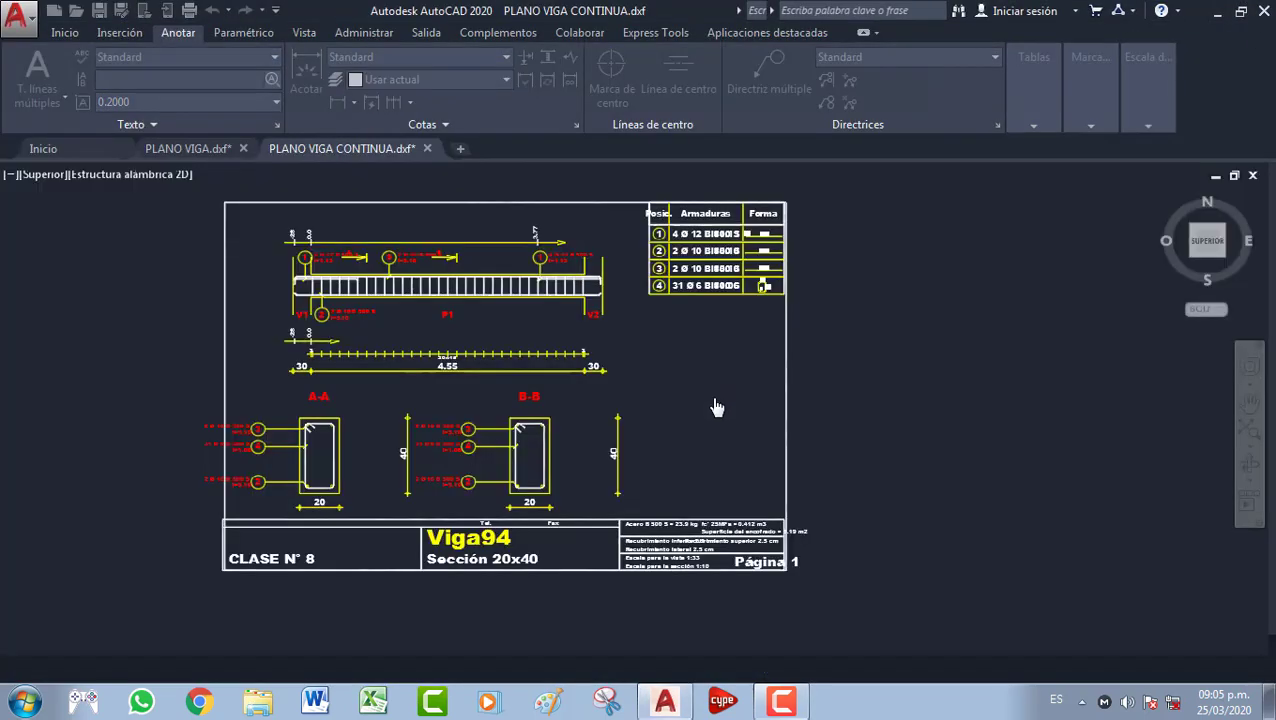
left_click(713, 400)
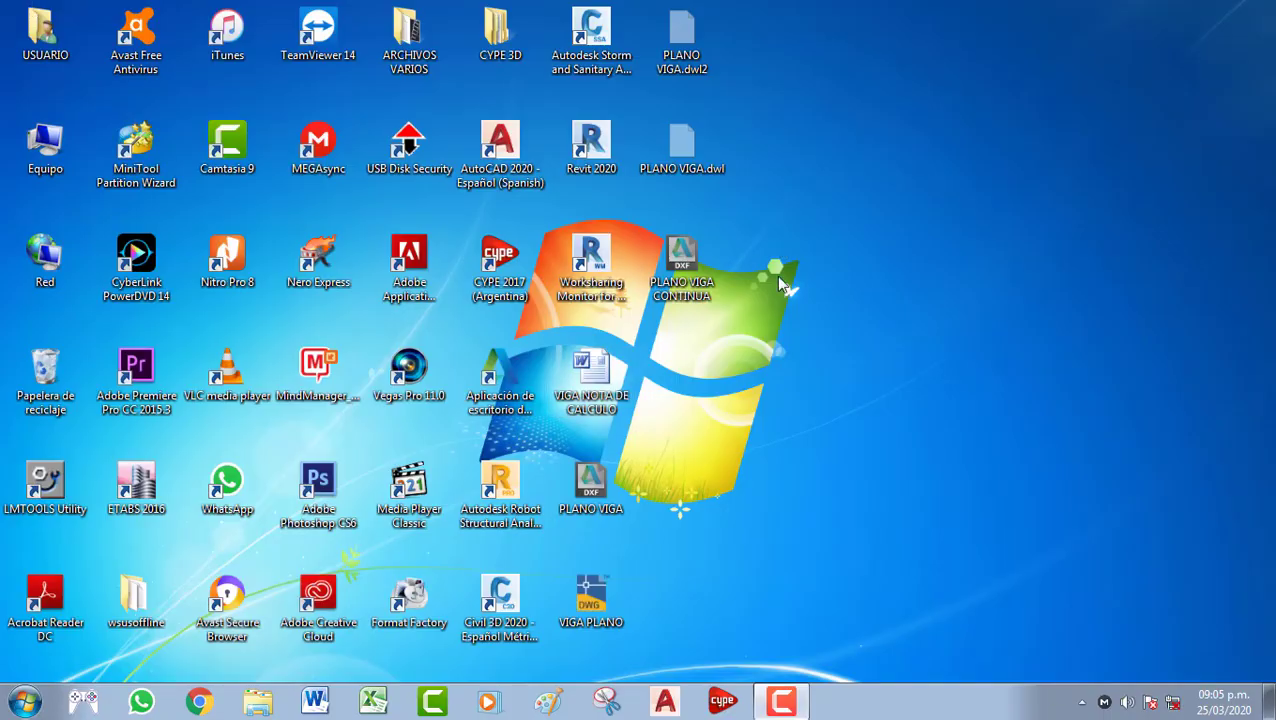
Cut the PLANO VIGA CONTINUA and PLANO VIGA DXF files from the desktop and open E:\TRABAJO\ROBOT STRUCTURAL\CLASE N° 9
left_click(690, 270)
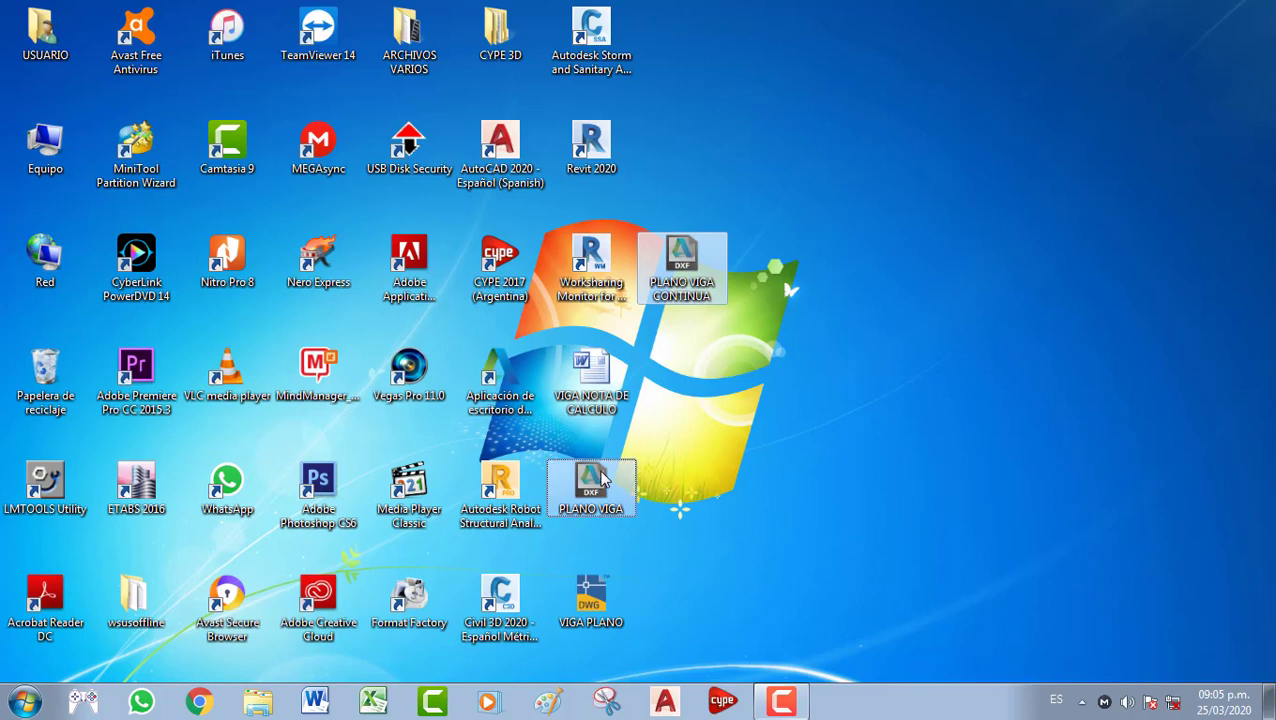
right_click(601, 480)
left_click(678, 341)
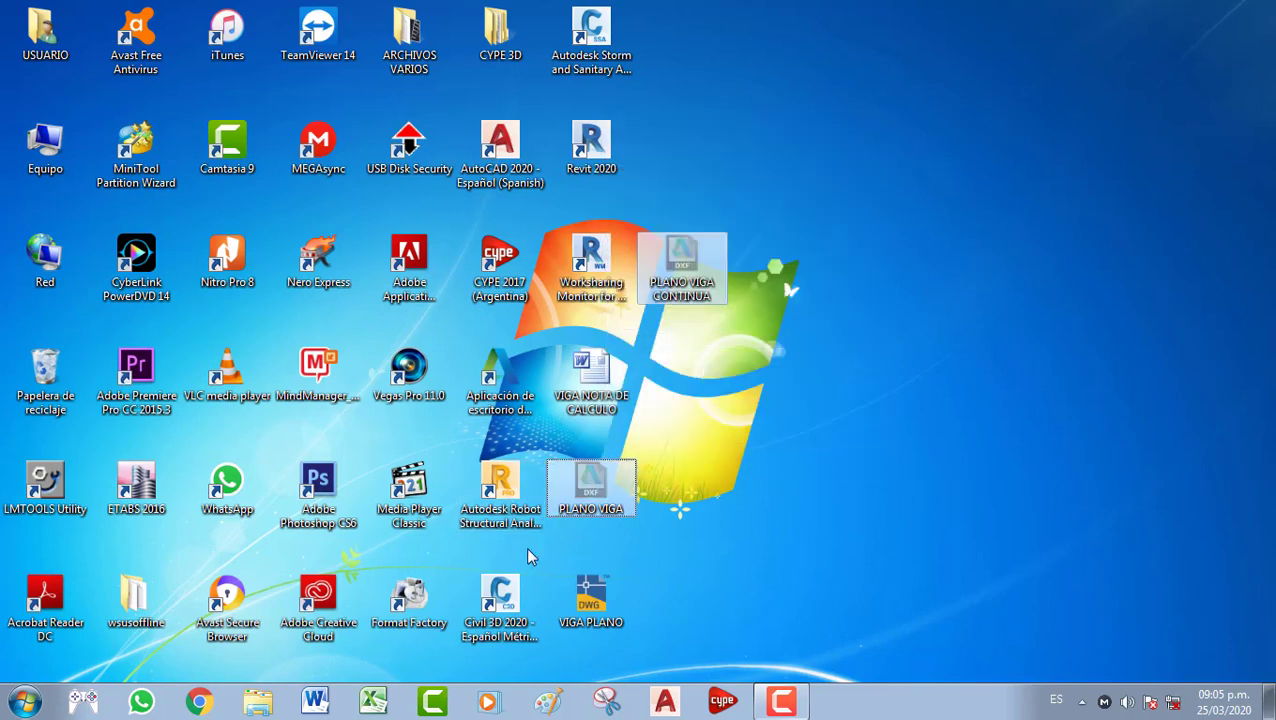
left_click(266, 700)
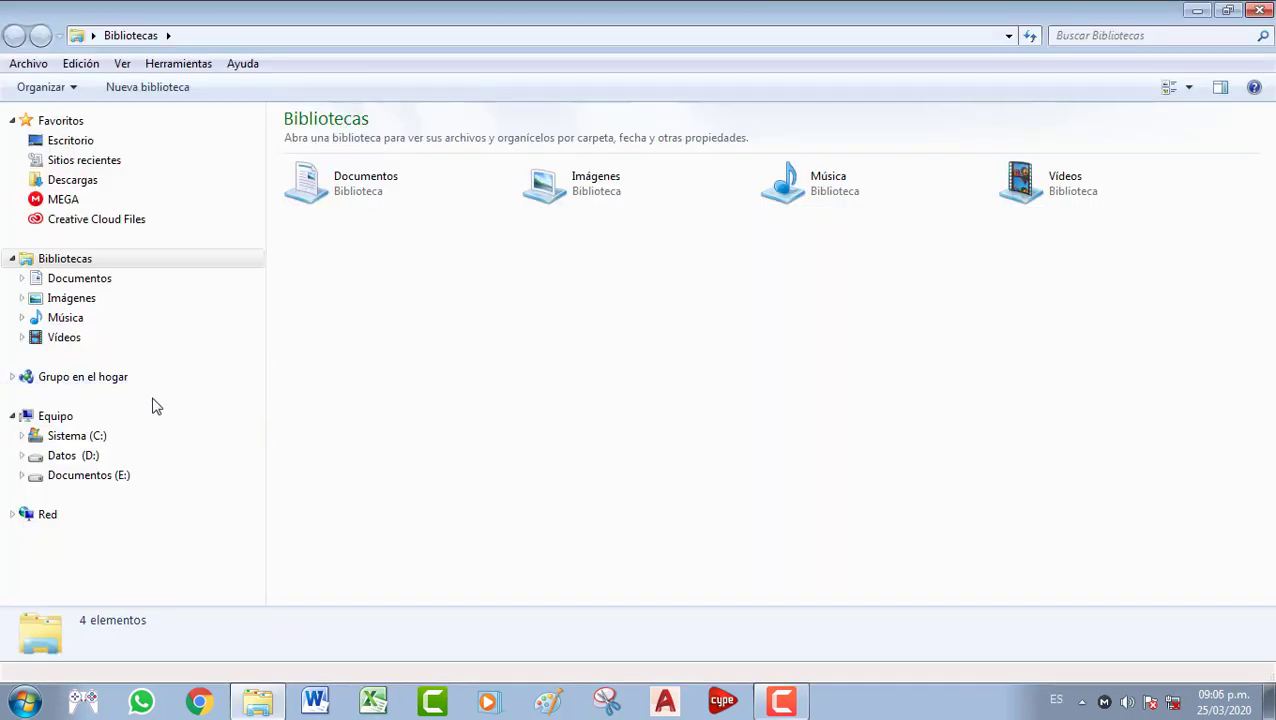
left_click(88, 476)
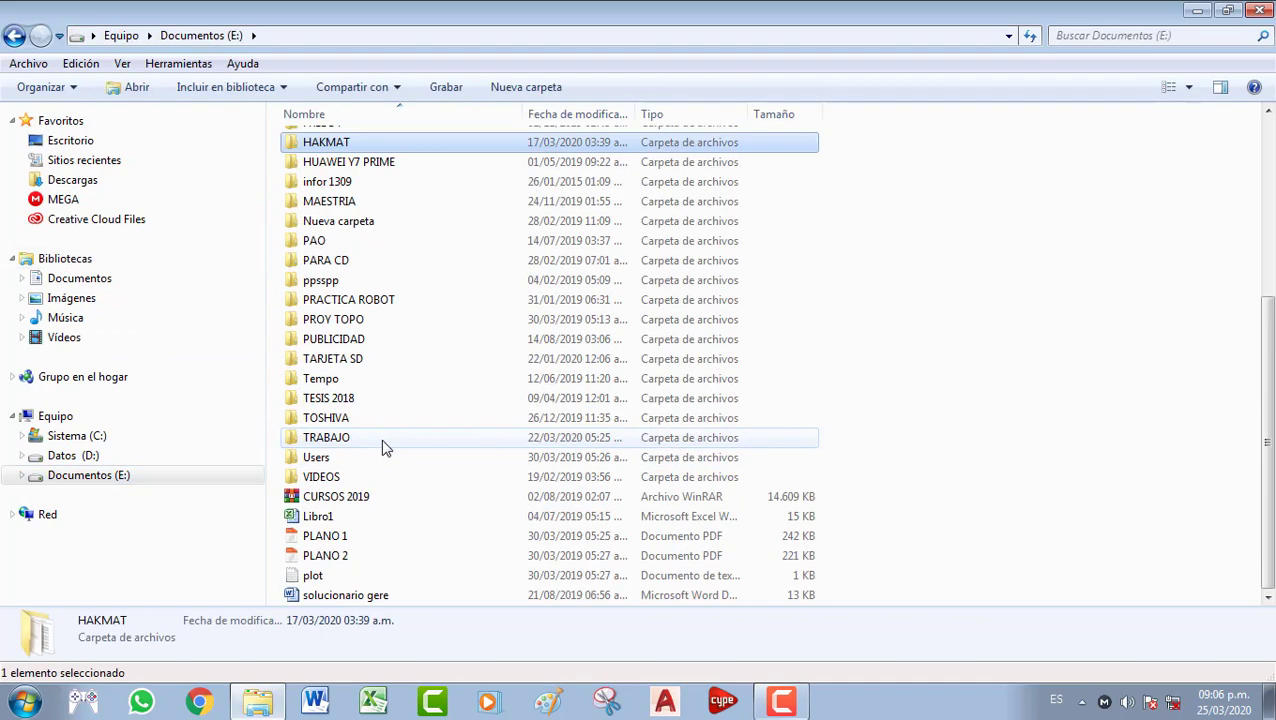
double_click(381, 442)
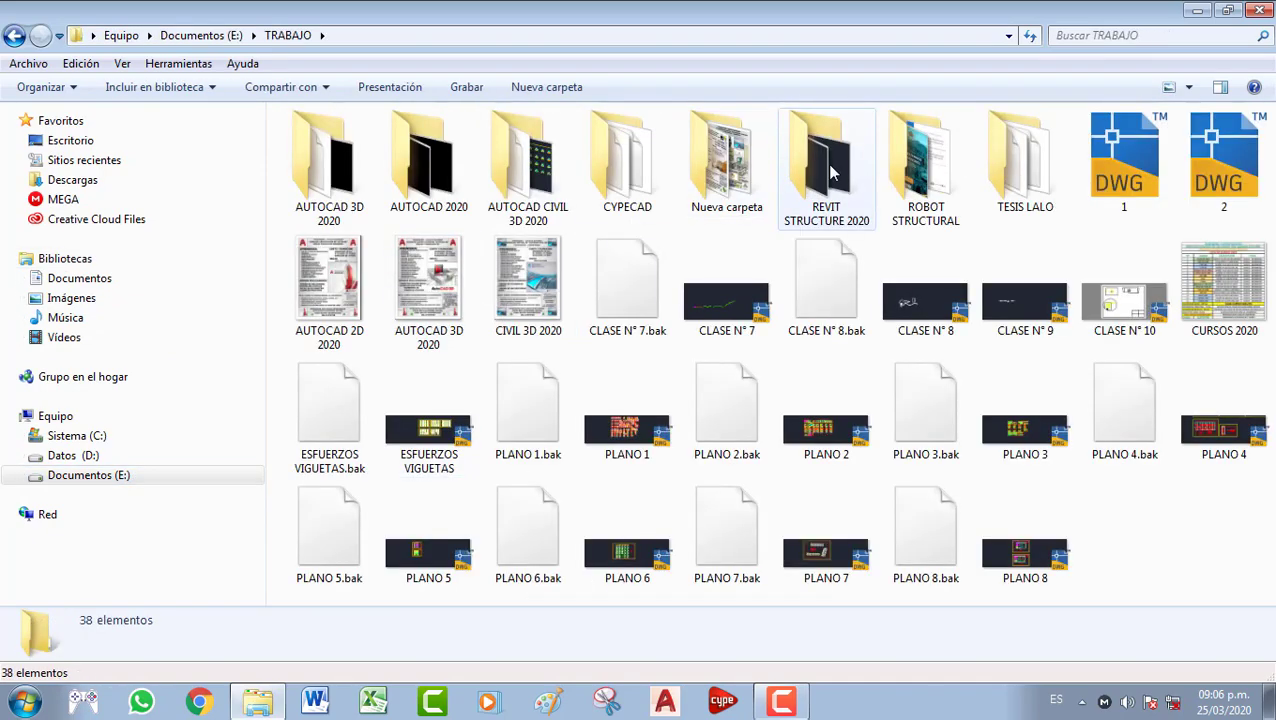
double_click(925, 165)
double_click(318, 280)
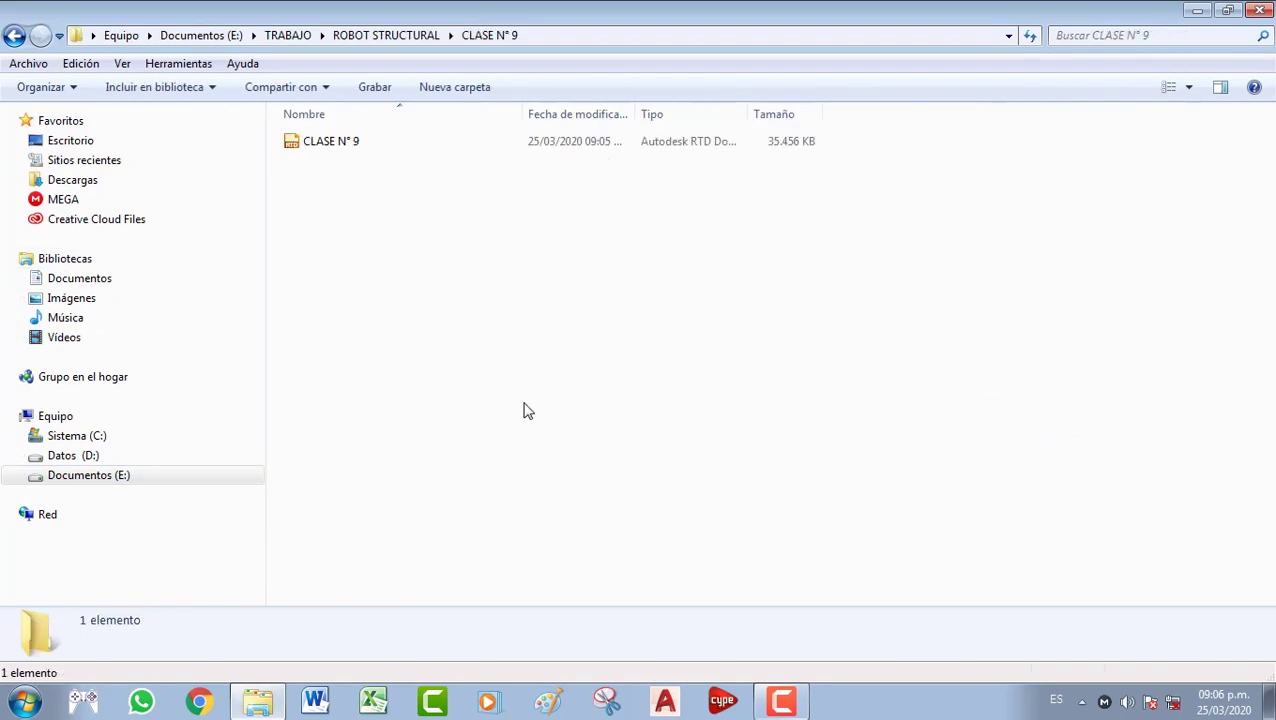
Paste the two DXF files into the CLASE N° 9 folder, close the folder window and refresh the desktop
key("ctrl+v")
left_click(579, 404)
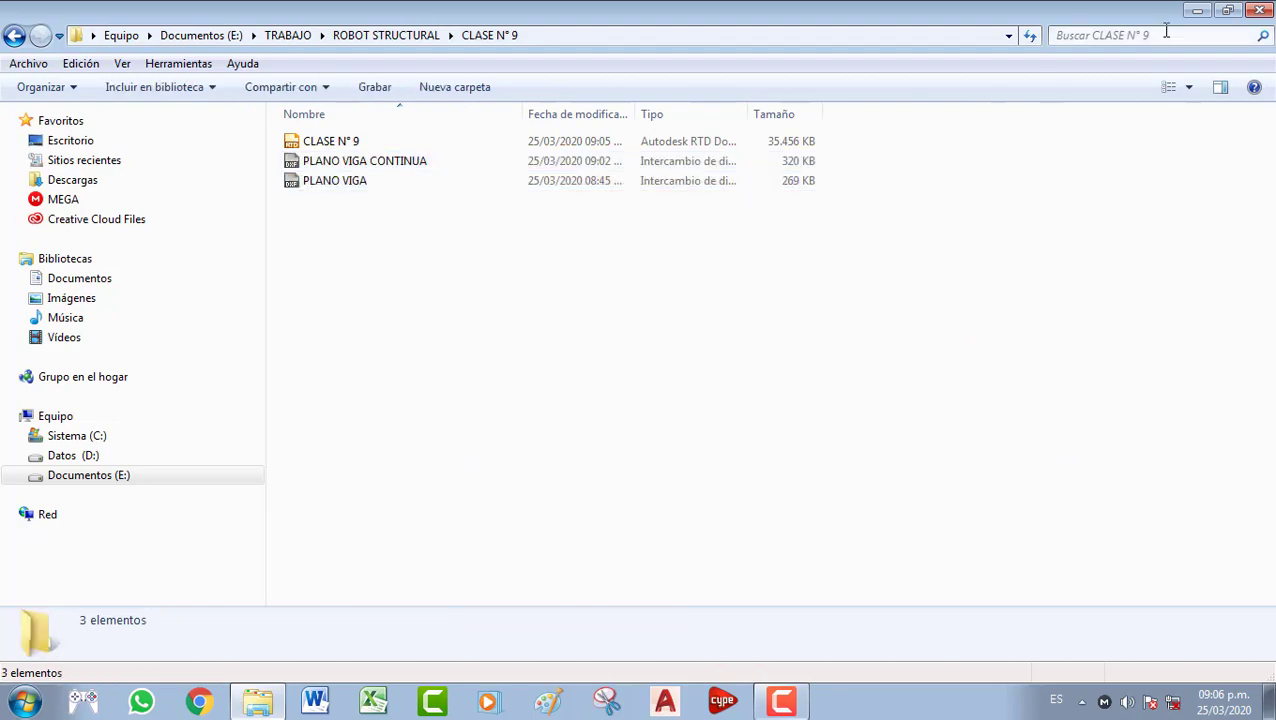
left_click(1260, 20)
right_click(877, 225)
left_click(940, 274)
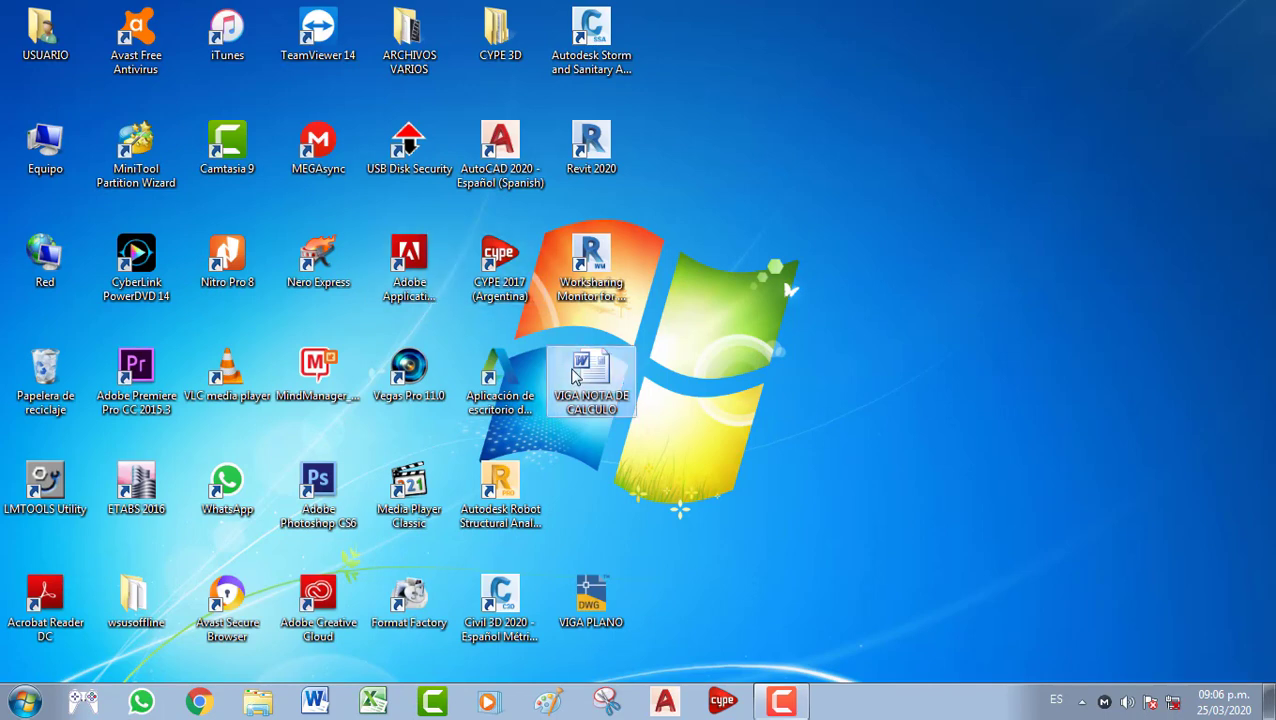
Move VIGA NOTA DE CALCULO from the desktop into E:\TRABAJO\ROBOT STRUCTURAL\CLASE N° 9, close the folder window and refresh the desktop
right_click(612, 370)
left_click(668, 552)
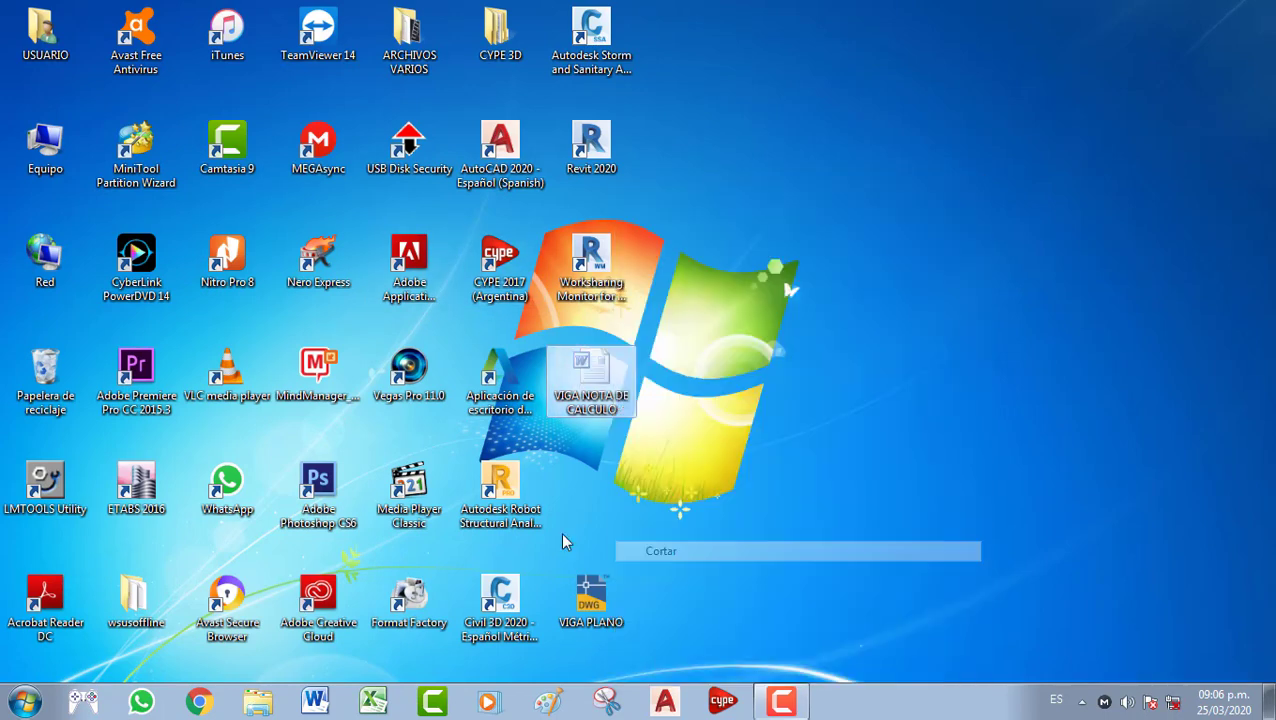
left_click(257, 702)
left_click(88, 475)
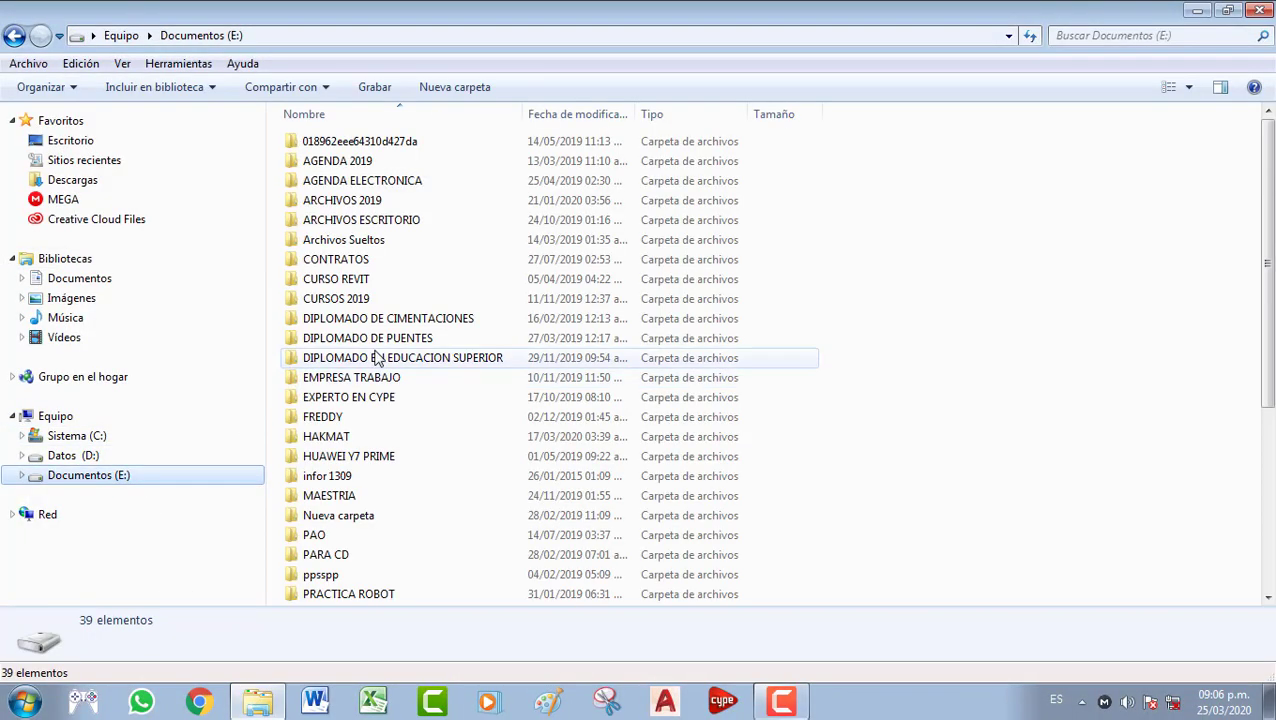
left_click(374, 556)
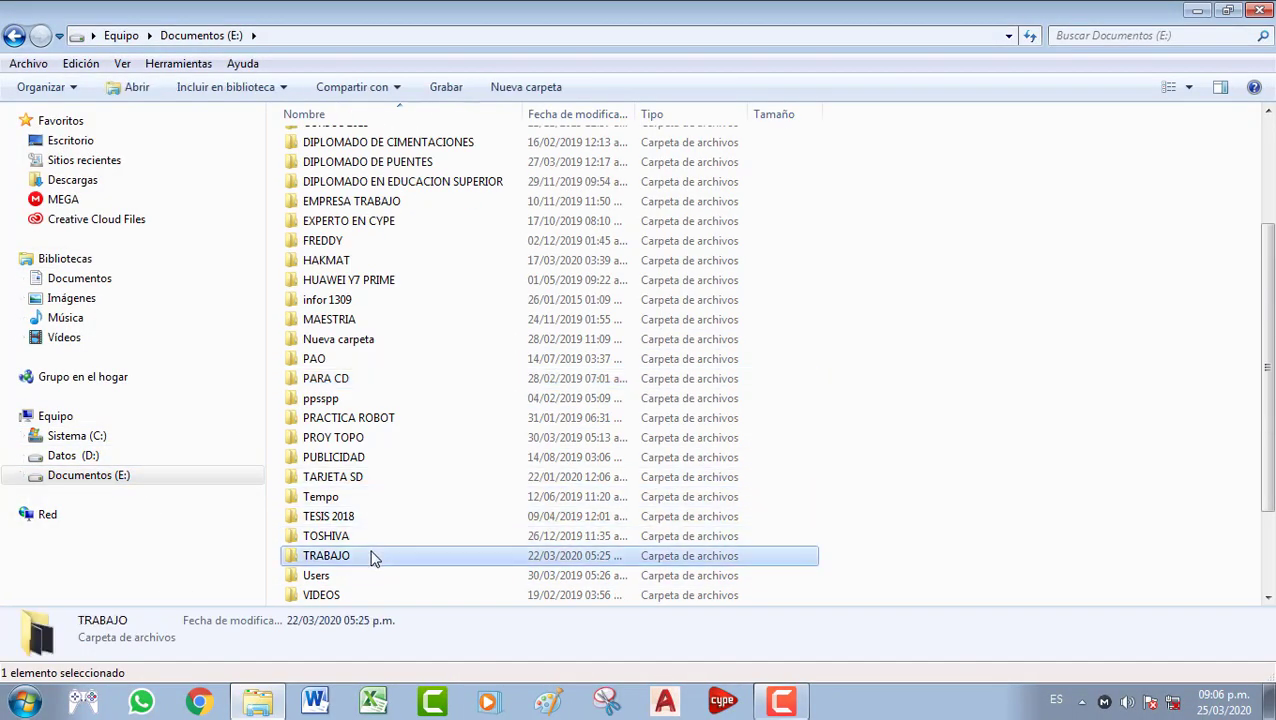
double_click(370, 555)
double_click(917, 185)
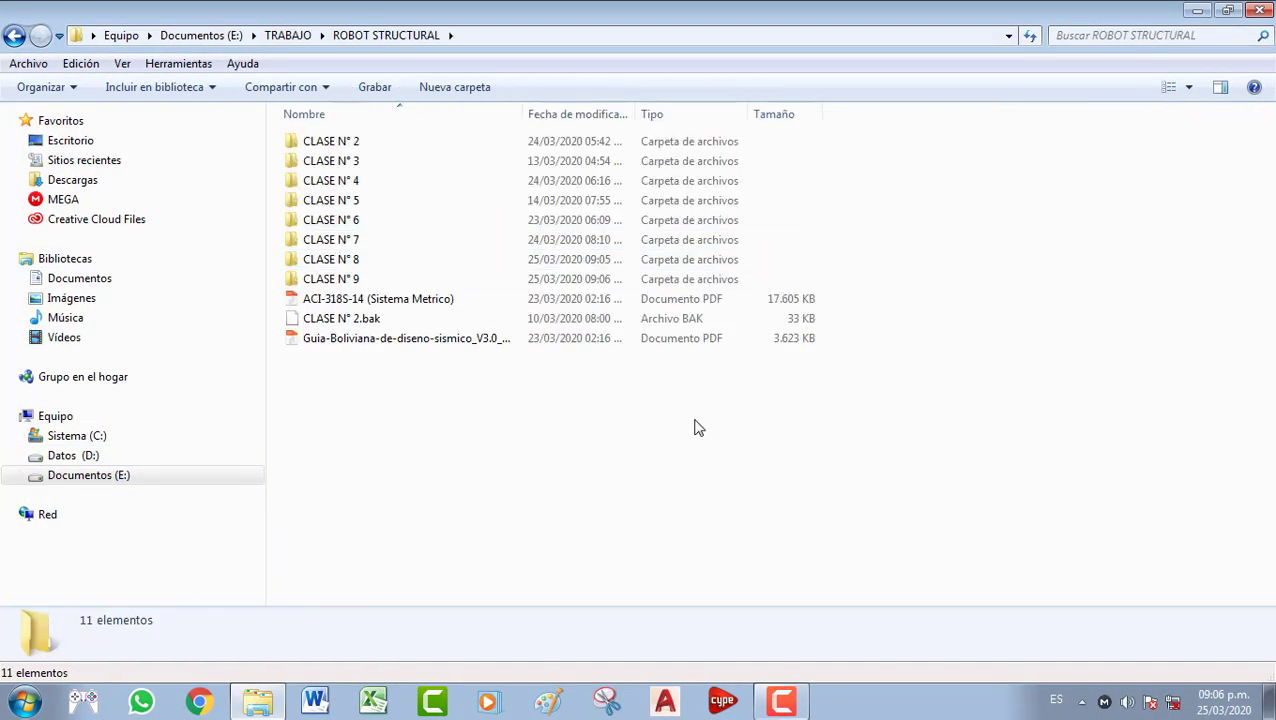
double_click(441, 280)
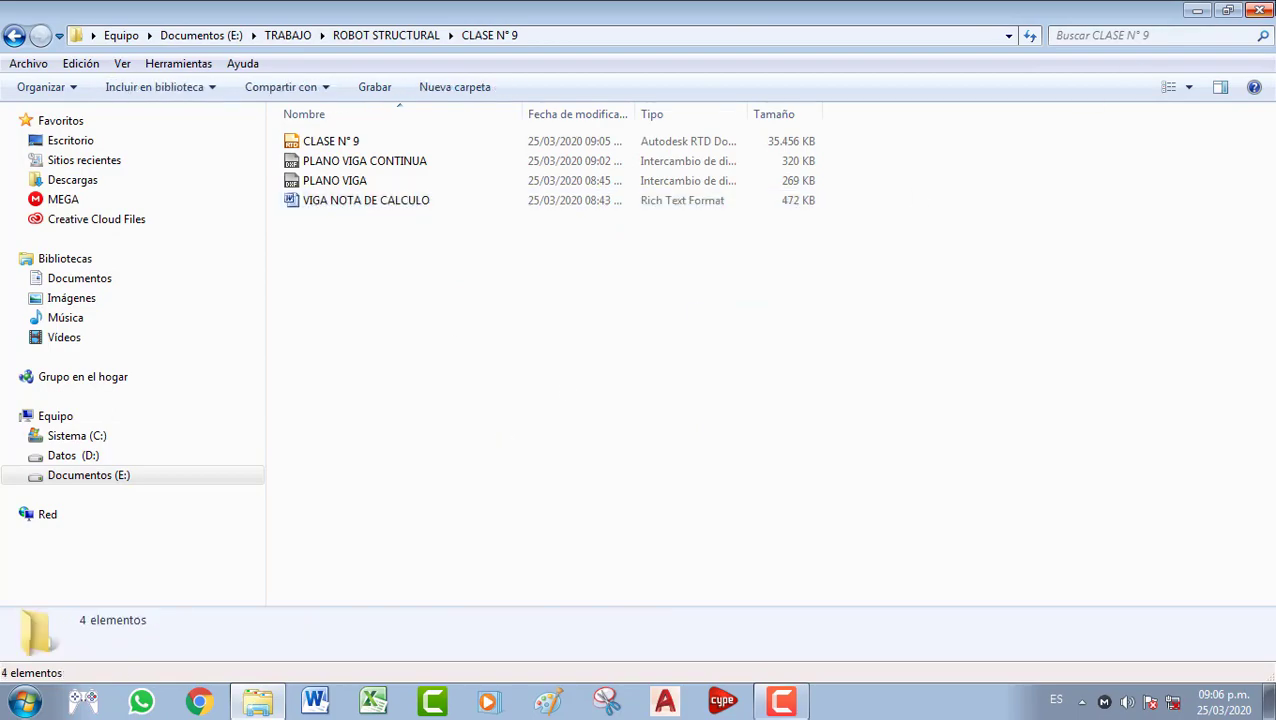
left_click(1262, 10)
right_click(874, 258)
left_click(910, 312)
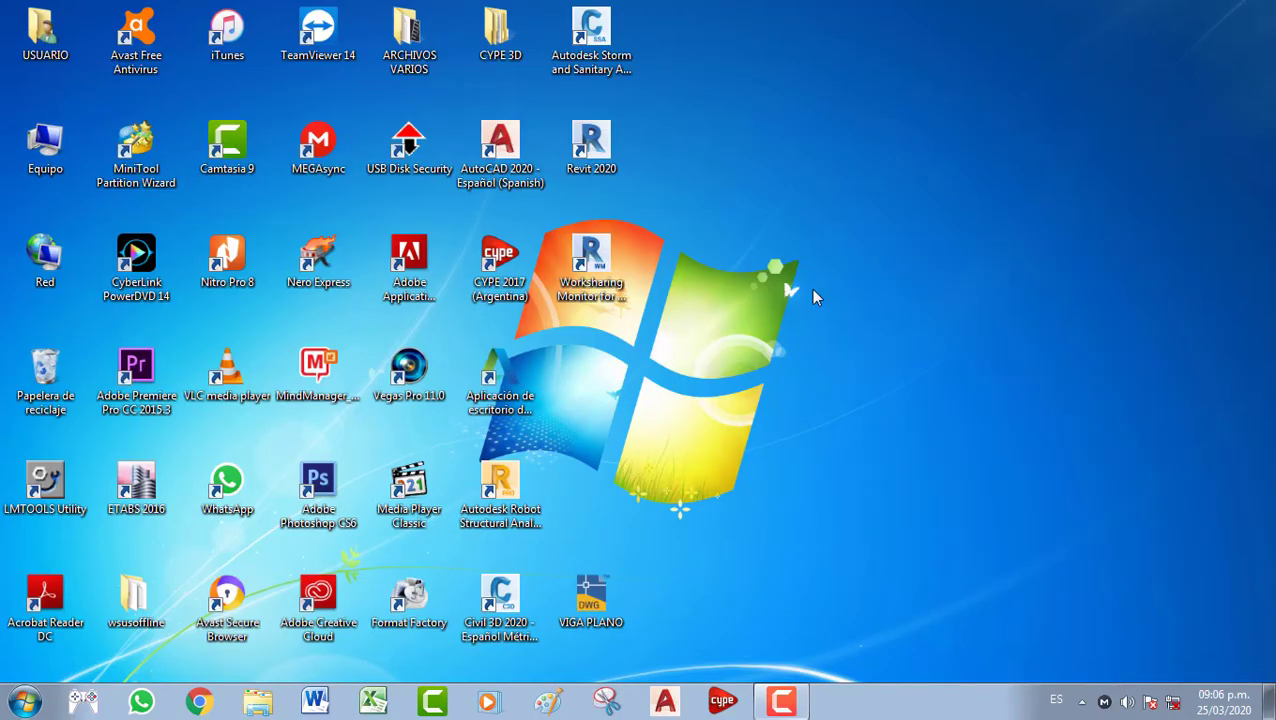